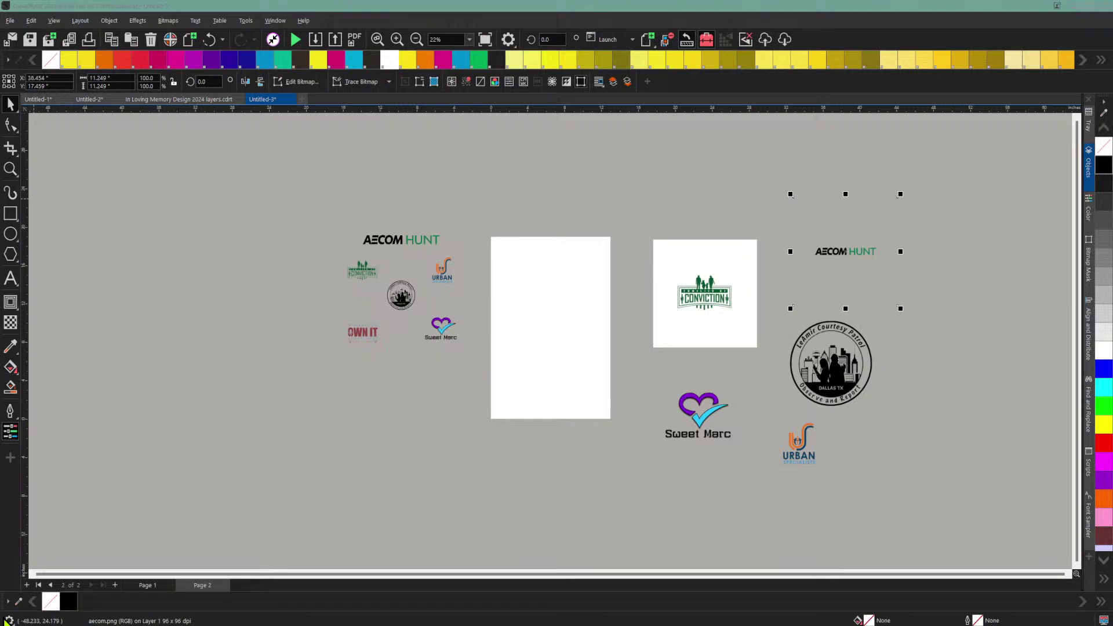
Step: Review the KILL'N AIN'T COOL design on page 1 and return to page 2
click(147, 585)
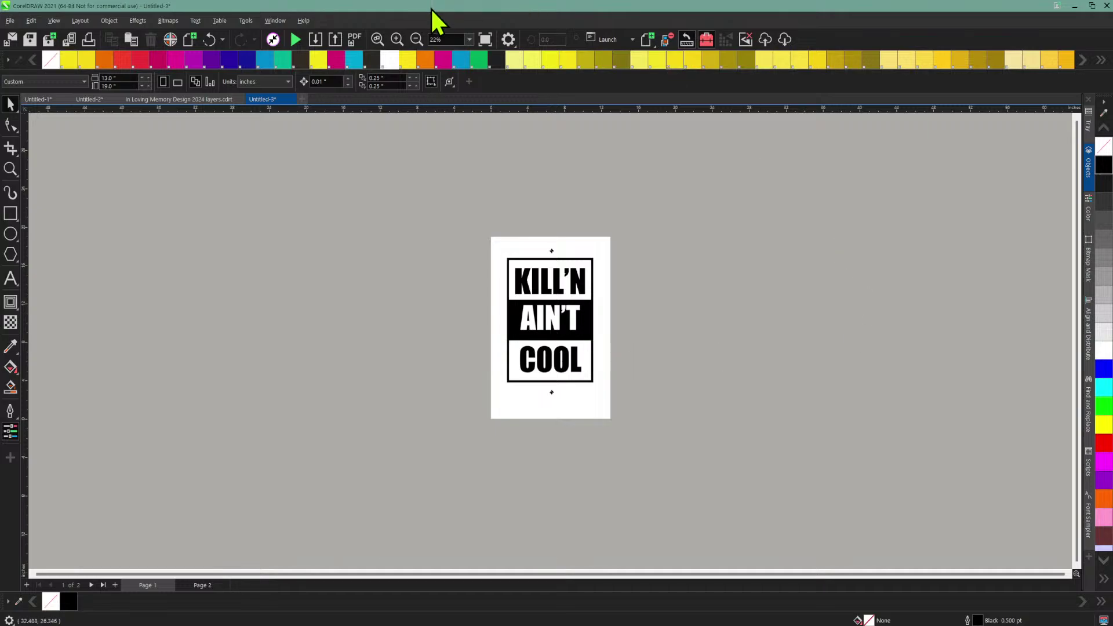
click(391, 41)
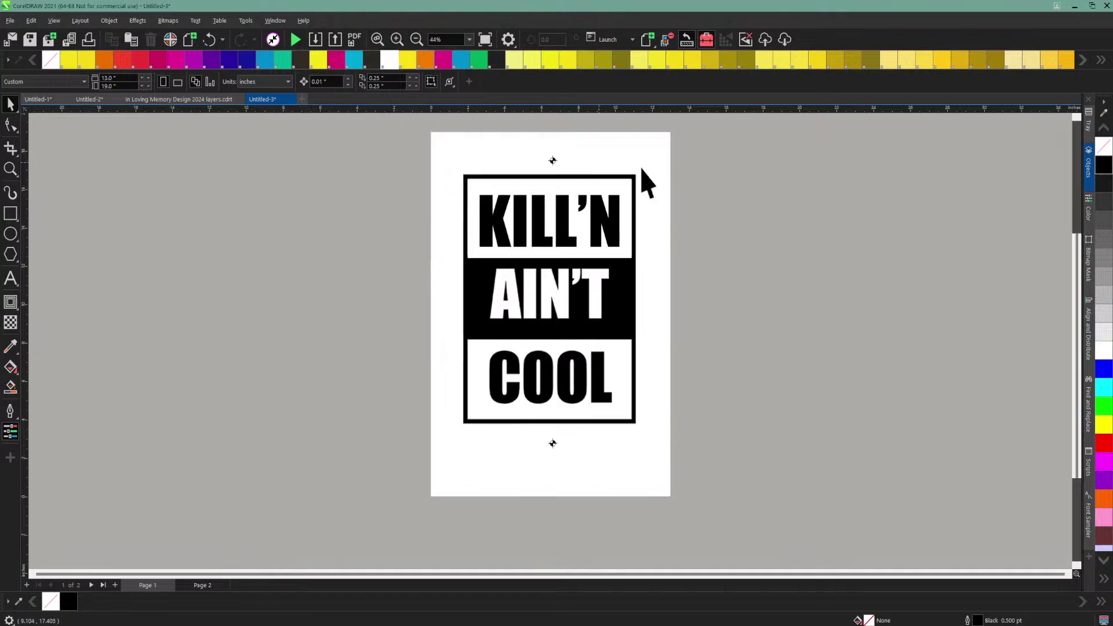
click(202, 585)
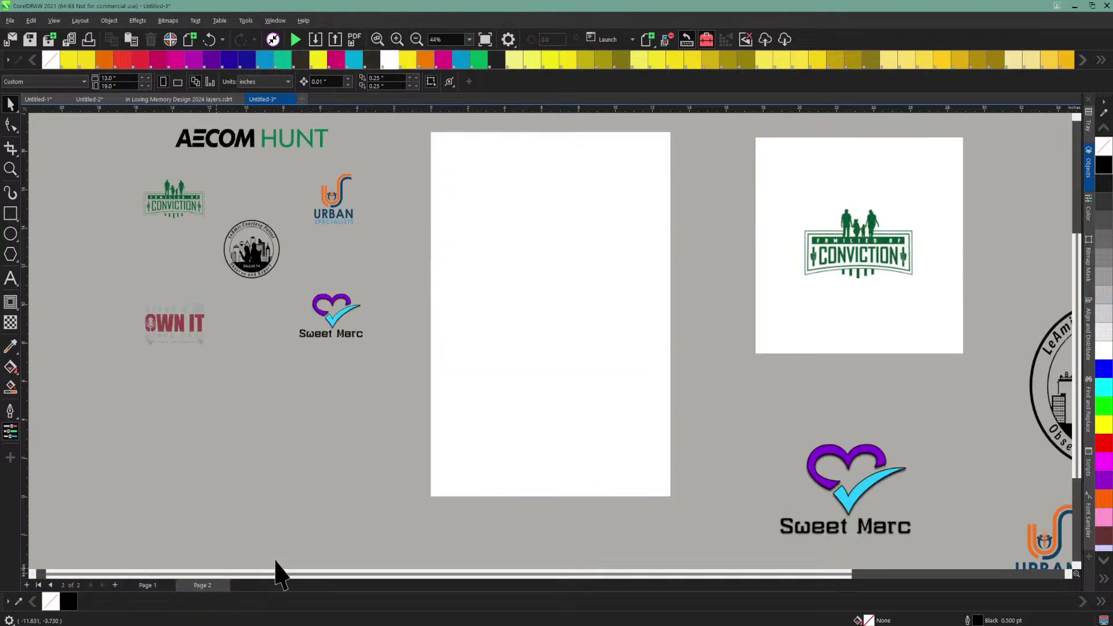
Step: Try the combined logo image on the blank page and move it back off beside the page
click(222, 153)
drag(222, 153, 525, 218)
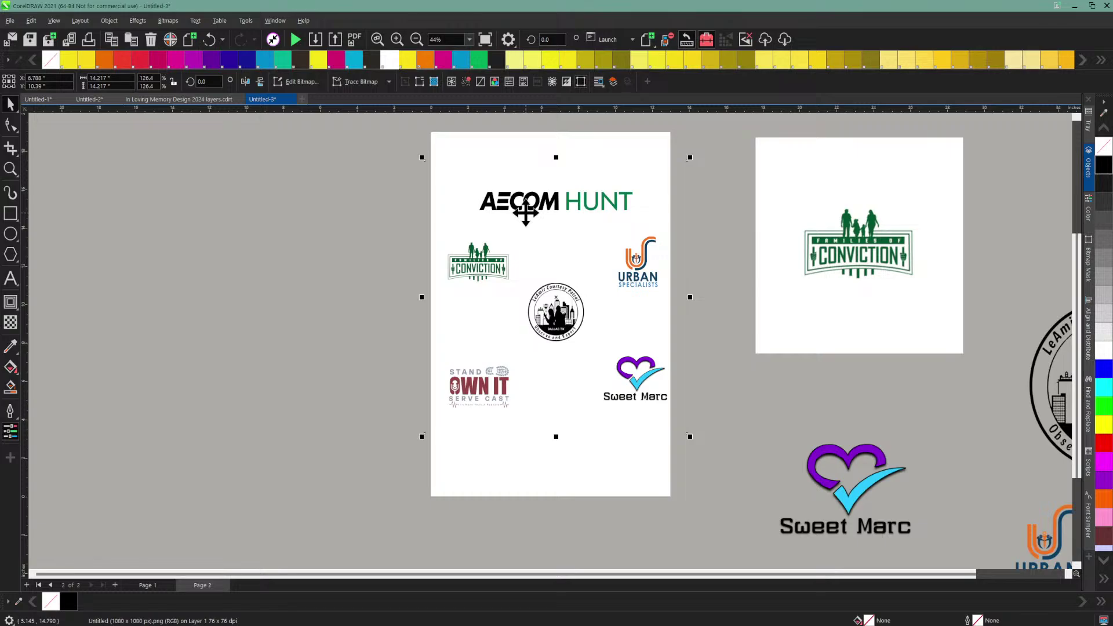
drag(525, 212, 167, 224)
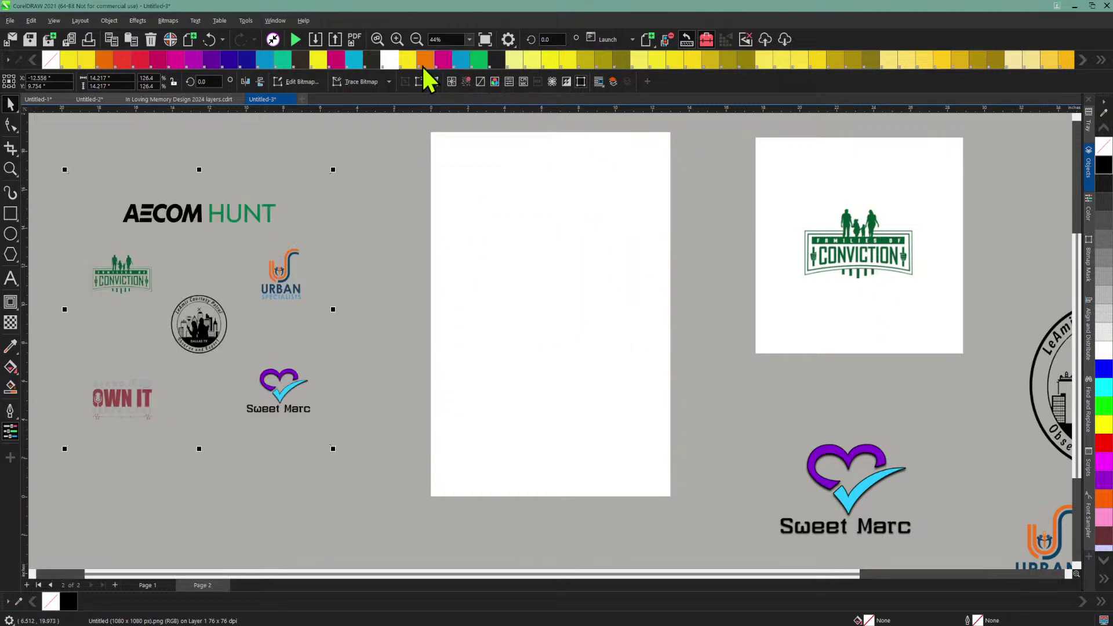
drag(199, 215, 503, 219)
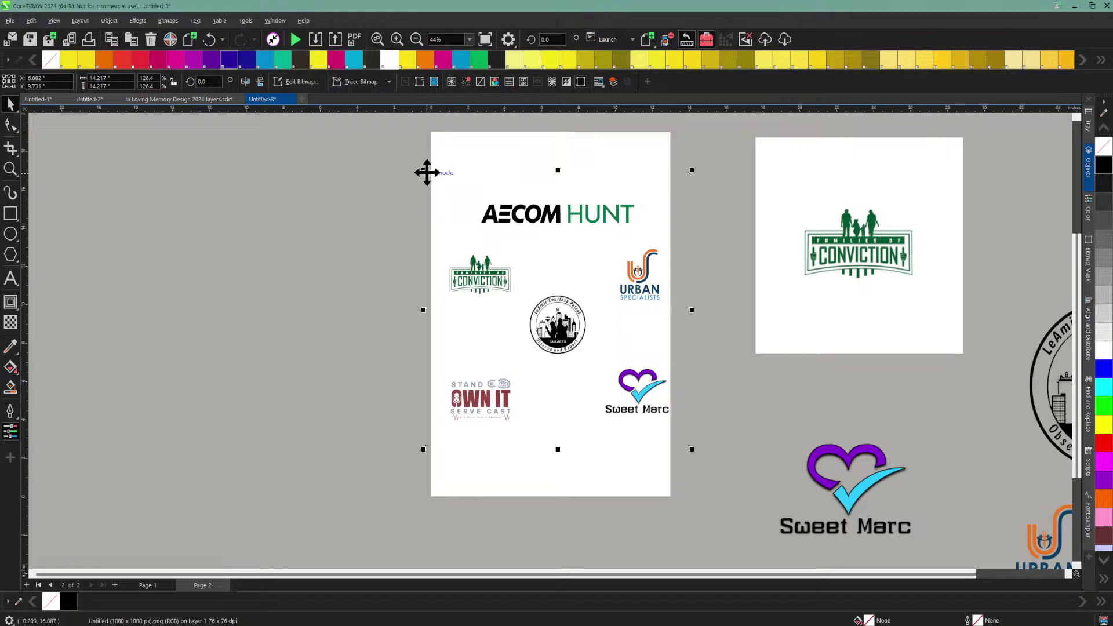
click(427, 185)
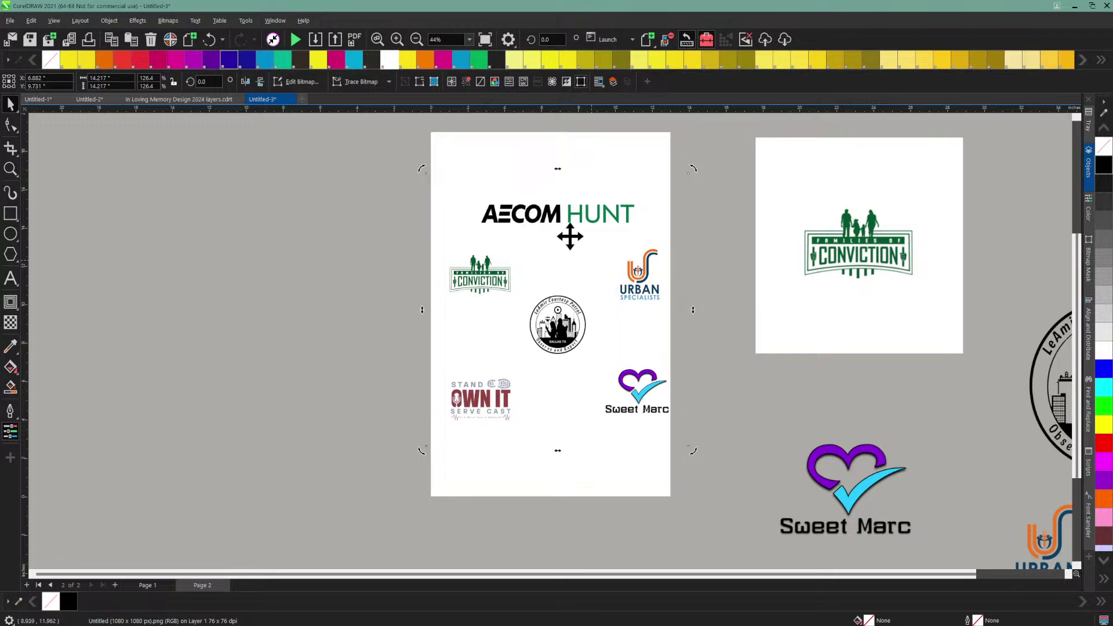
drag(561, 219, 224, 223)
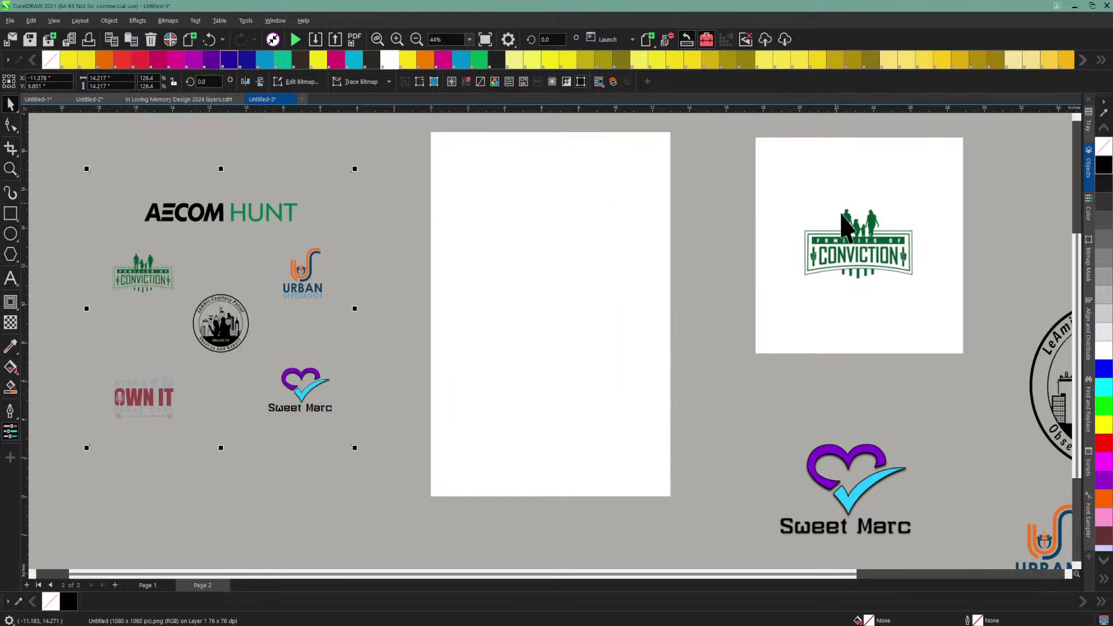
Step: Crop the Families of Conviction image closely around its logo, about 7.35 by 4.45 inches, and move it over the blank page's left edge
click(773, 145)
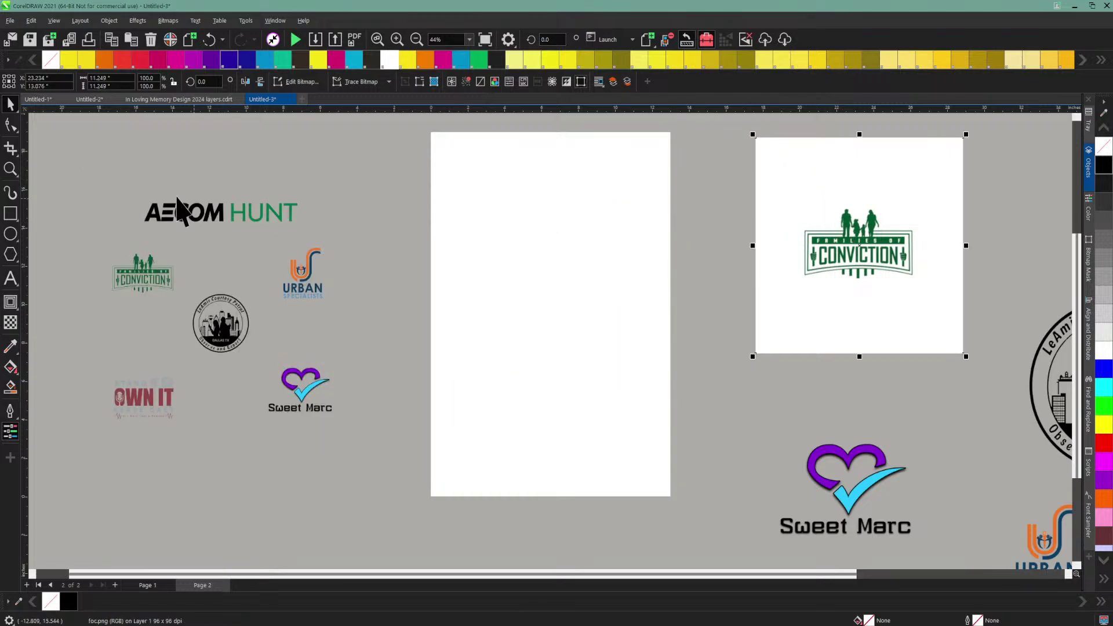
click(11, 148)
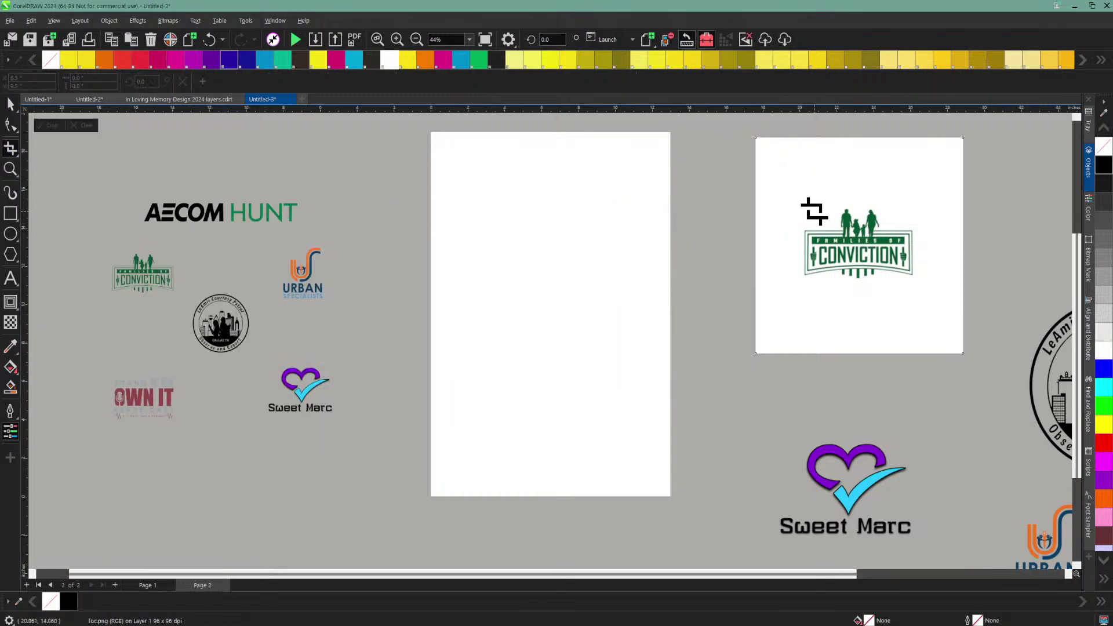
drag(790, 203, 927, 288)
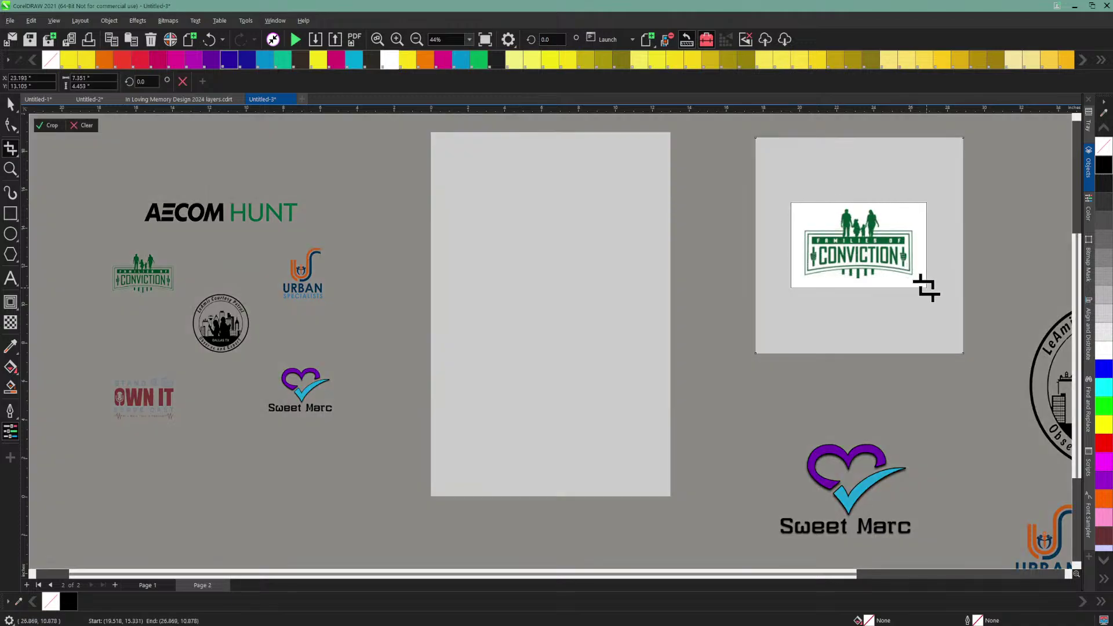
key(Return)
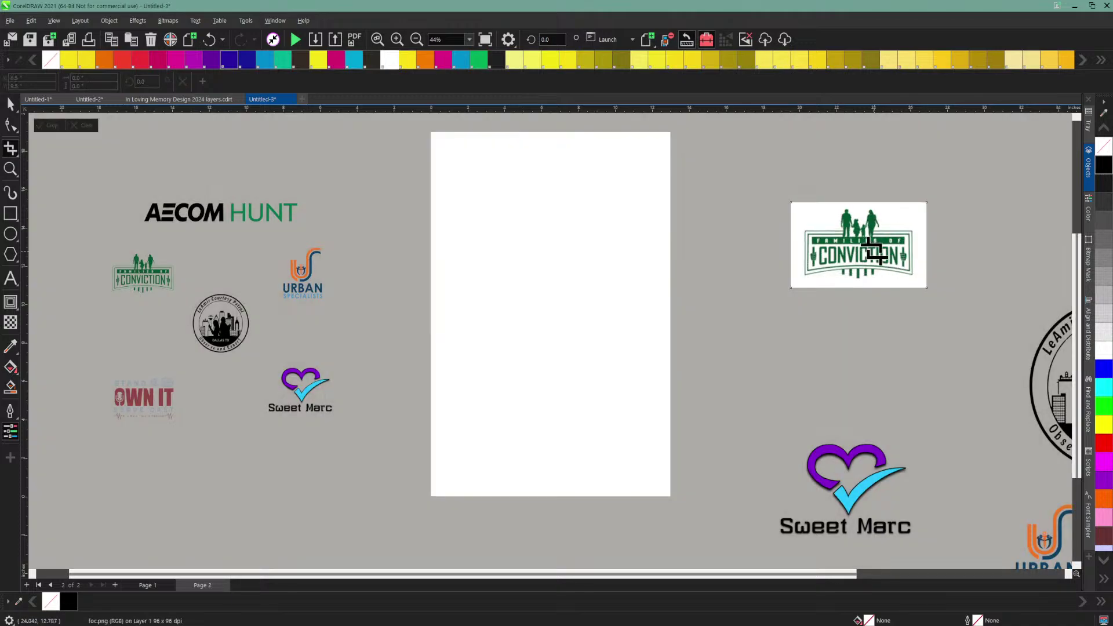
click(10, 104)
drag(831, 232, 432, 243)
Step: Set the page size to 11 by 17 inches
click(624, 286)
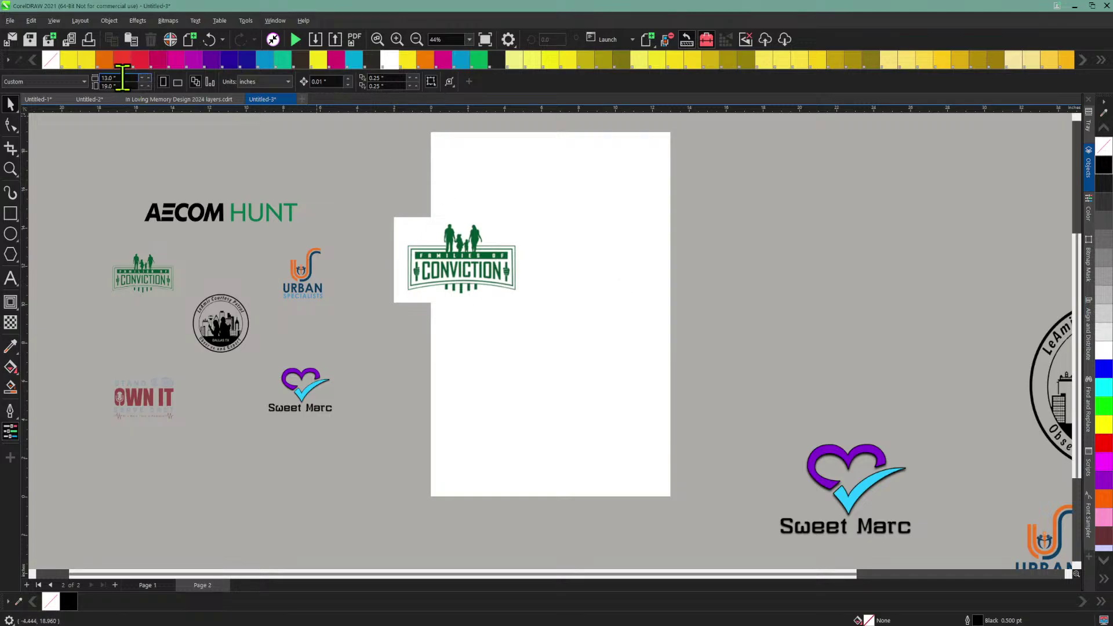
click(118, 78)
click(118, 86)
text(17)
click(529, 348)
click(478, 270)
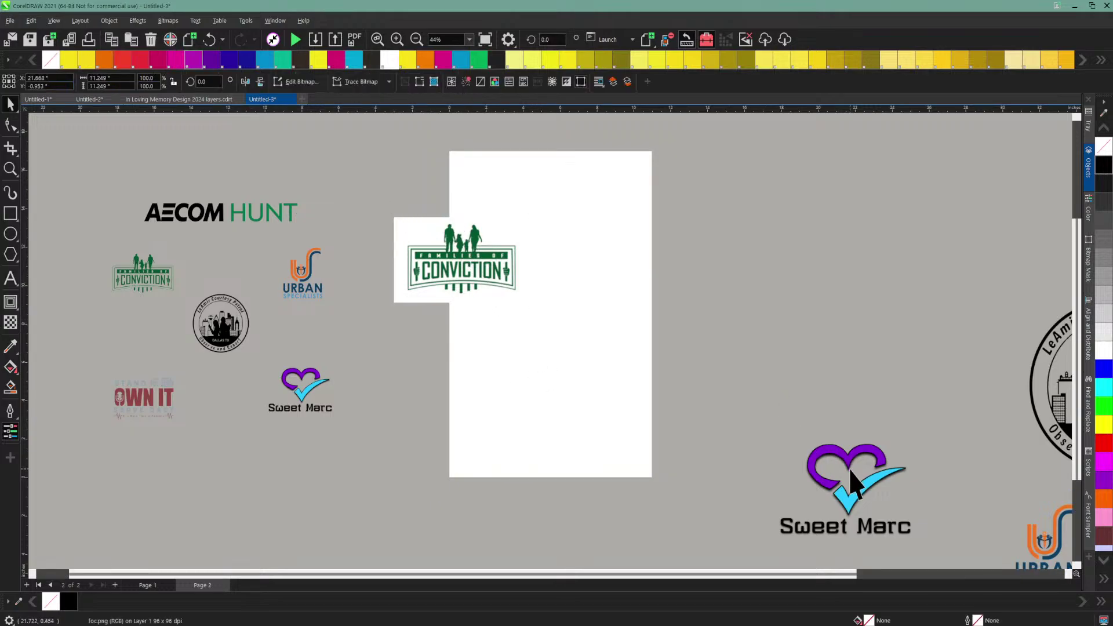
Step: Move the Sweet Marc image just right of the page and crop it to about 7.75 by 5.35 inches around the logo
drag(846, 466, 533, 387)
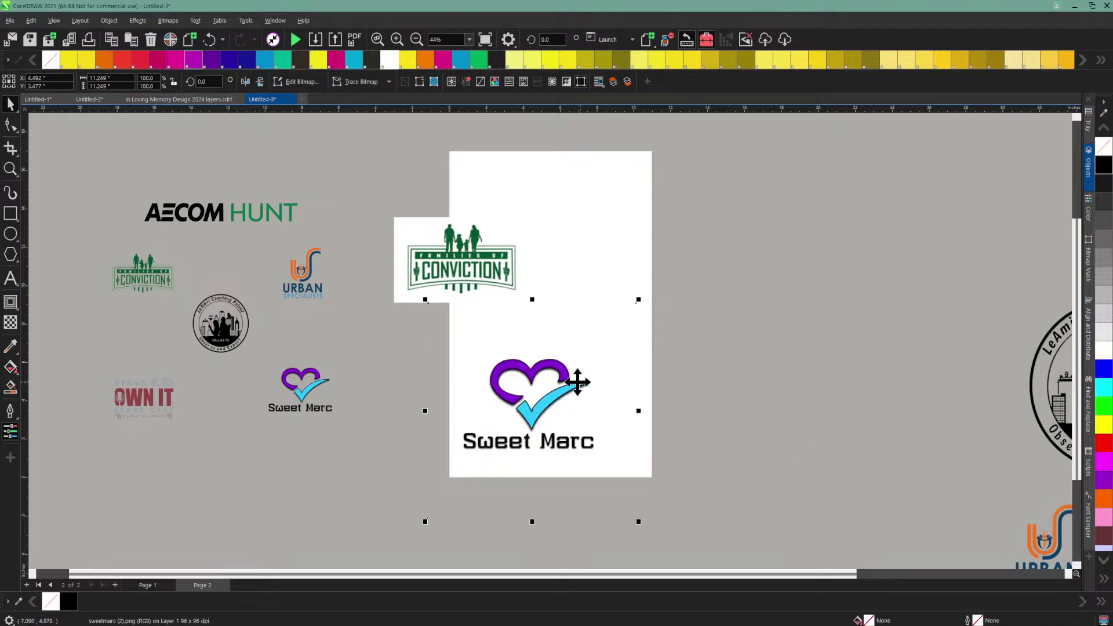
drag(614, 389, 846, 363)
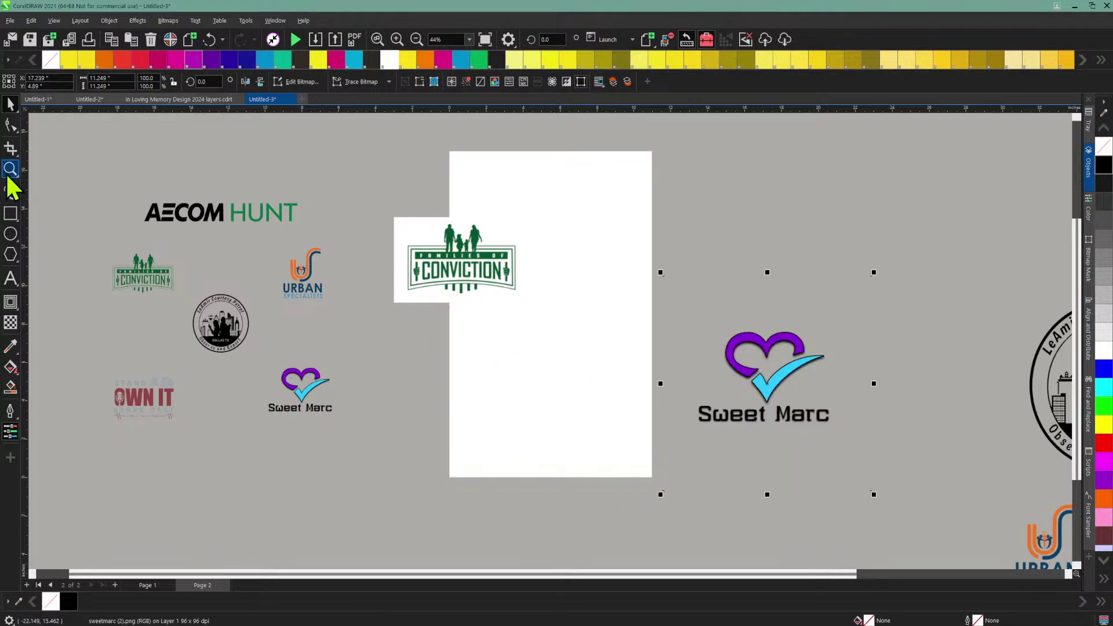
click(11, 149)
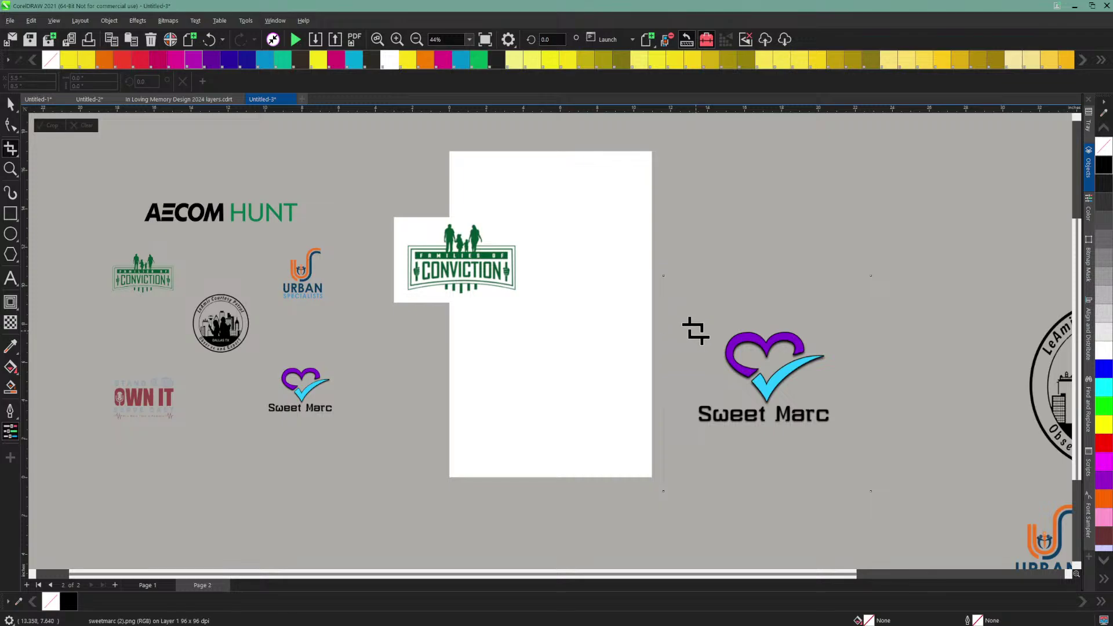
drag(695, 331, 838, 430)
drag(768, 331, 768, 328)
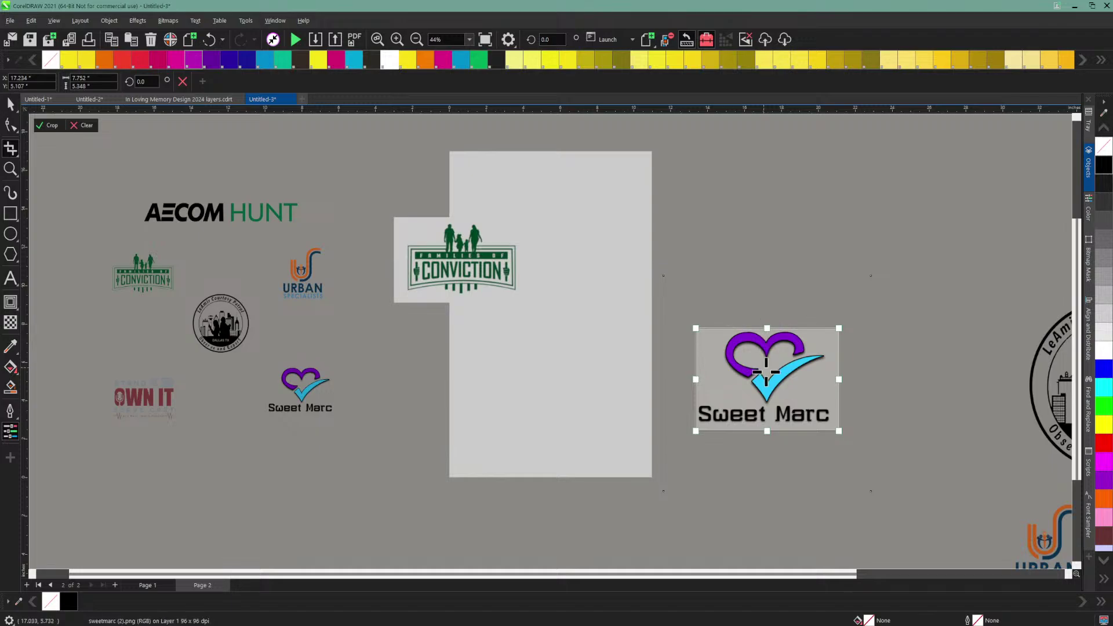
click(49, 126)
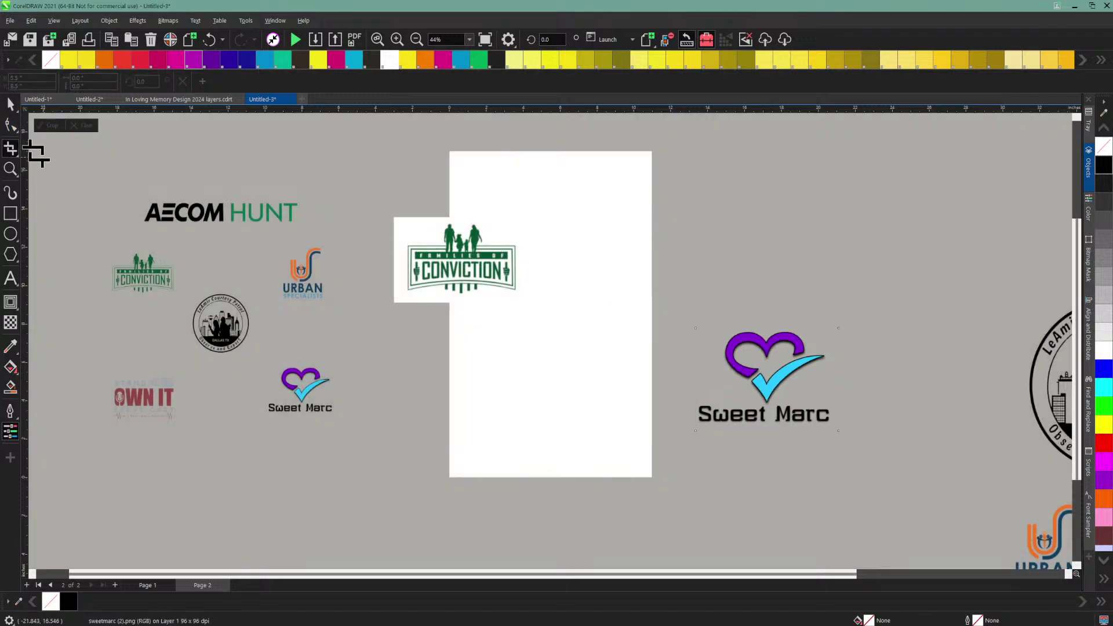
Step: Move the round LeAmir Courtesy Patrol logo closer to the page, into the free space above the large Sweet Marc logo
click(11, 105)
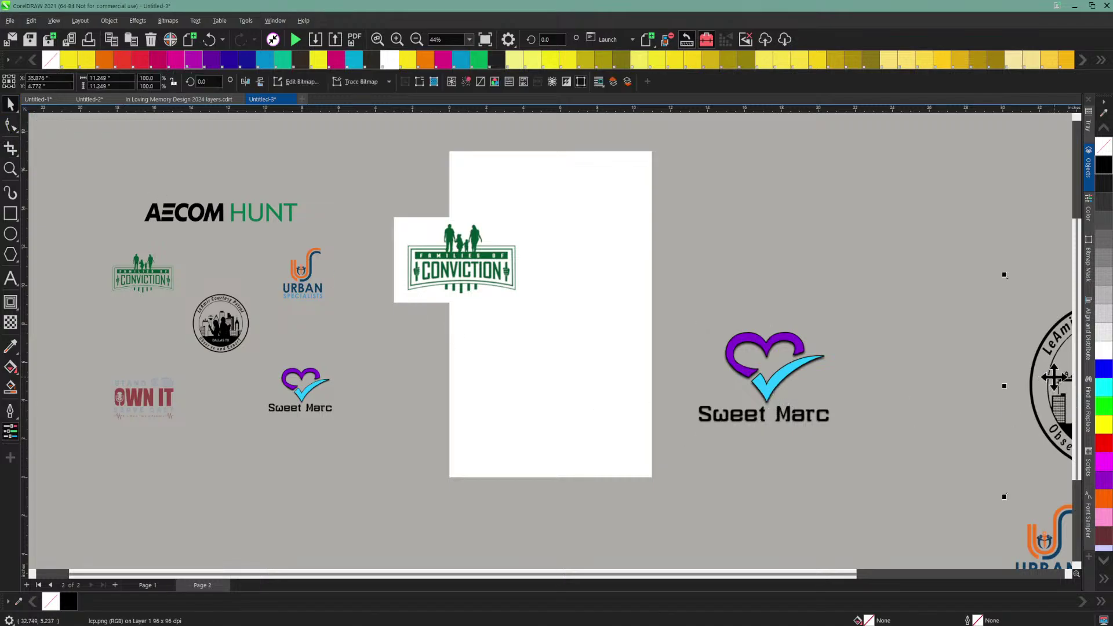
drag(1059, 336, 782, 248)
drag(838, 272, 854, 262)
drag(793, 194, 807, 178)
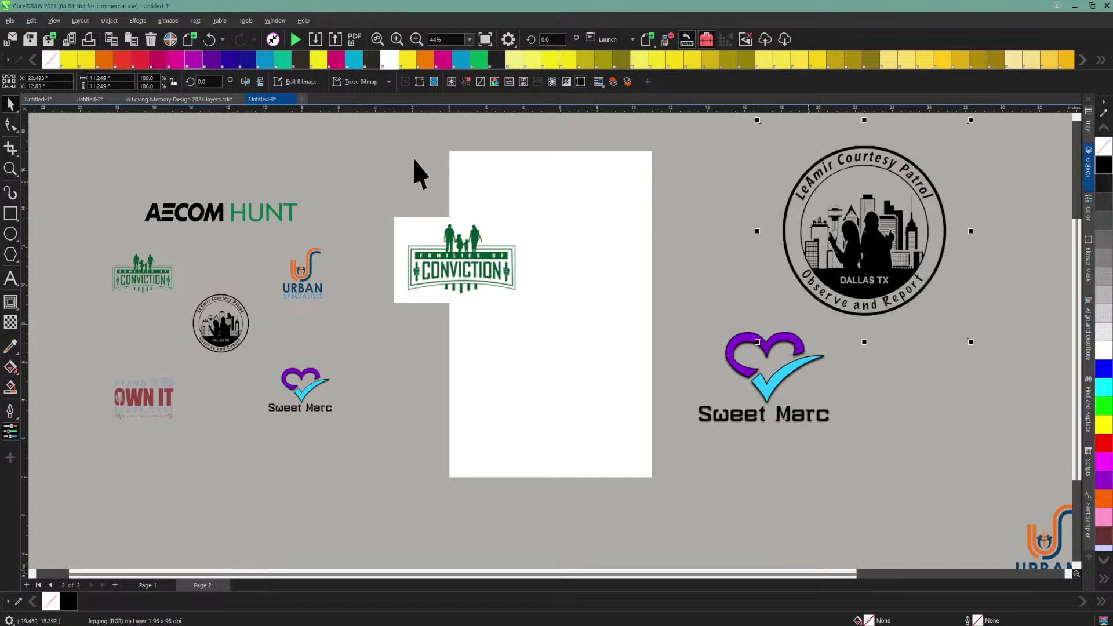
Step: Crop the LeAmir Courtesy Patrol image closely around its circle, to about 9.45 by 9.28 inches
click(10, 150)
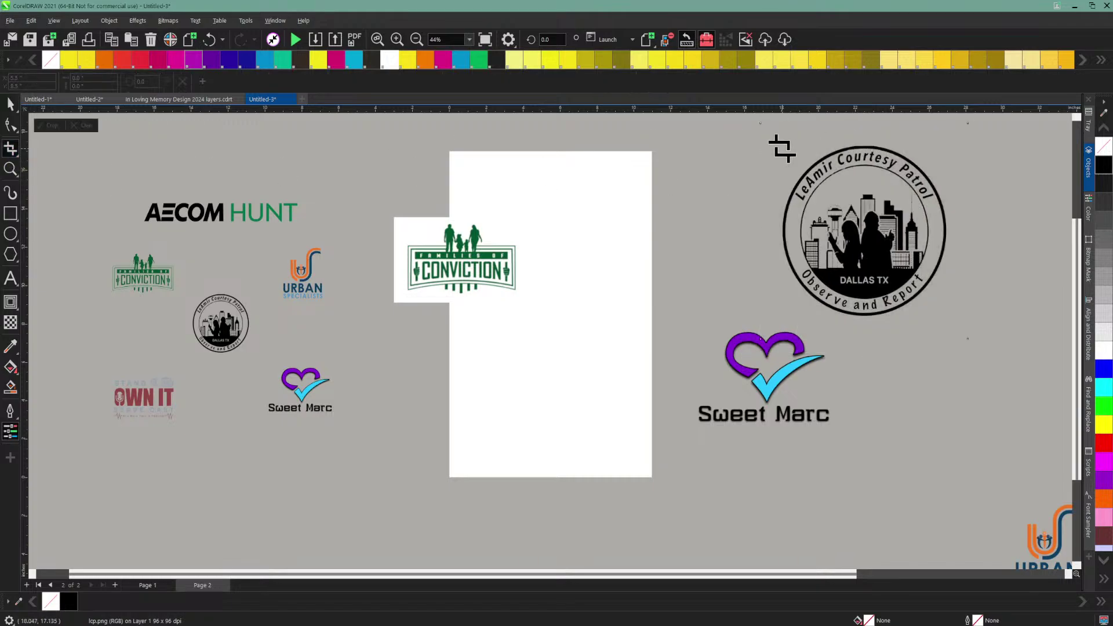
drag(768, 131, 951, 318)
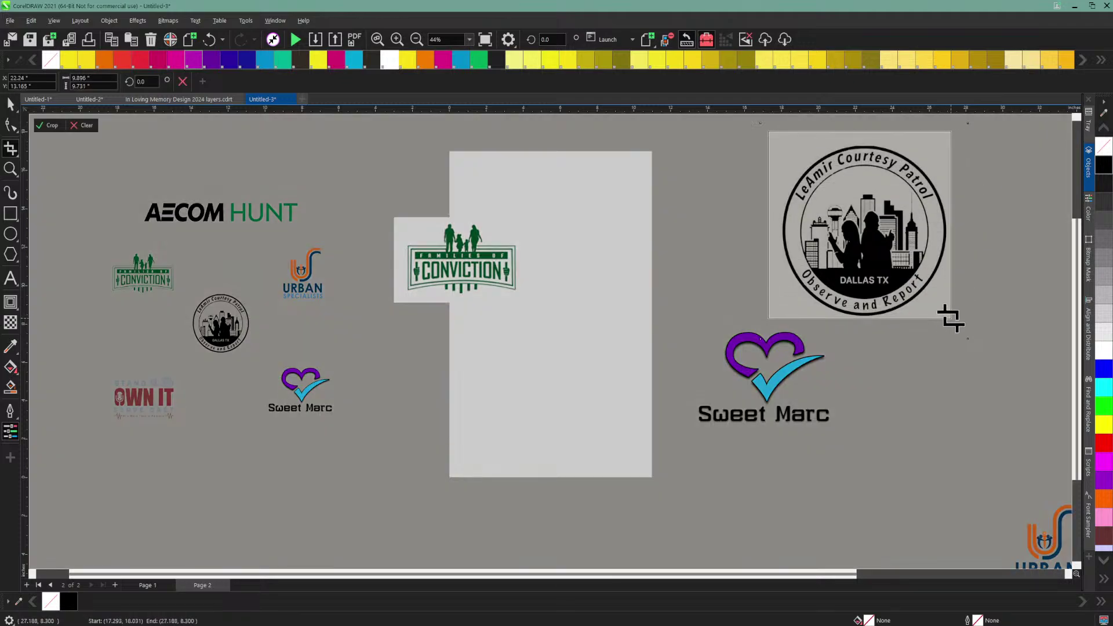
drag(857, 131, 858, 140)
drag(770, 230, 777, 229)
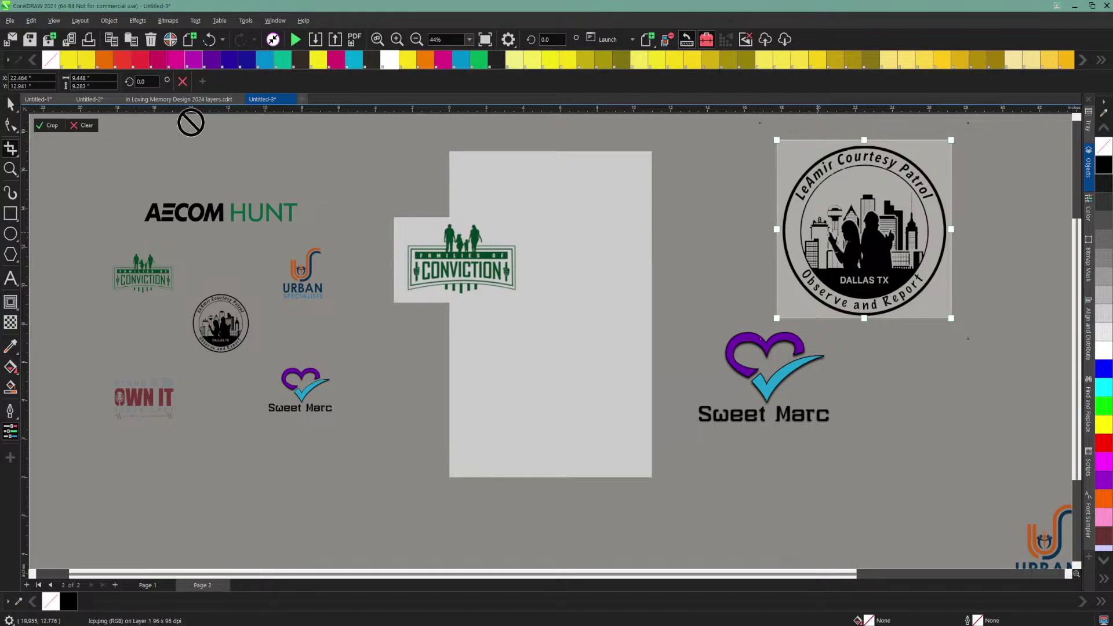
click(47, 126)
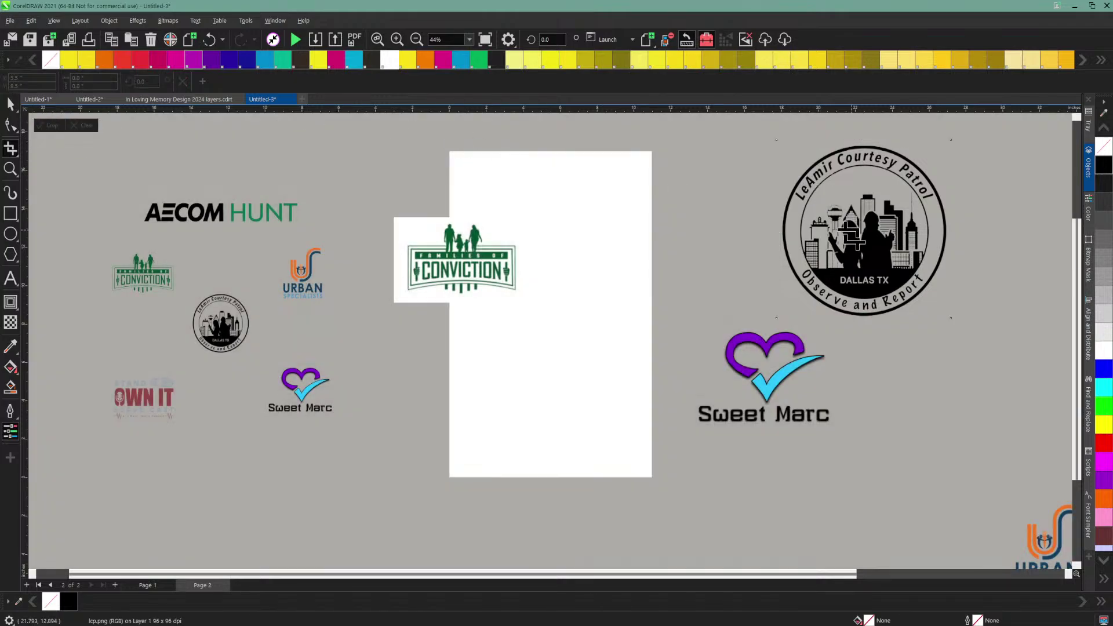
Step: Move the separate AECOM HUNT image above the page and crop it to about 6.15 by 1.32 inches around the logo
click(416, 39)
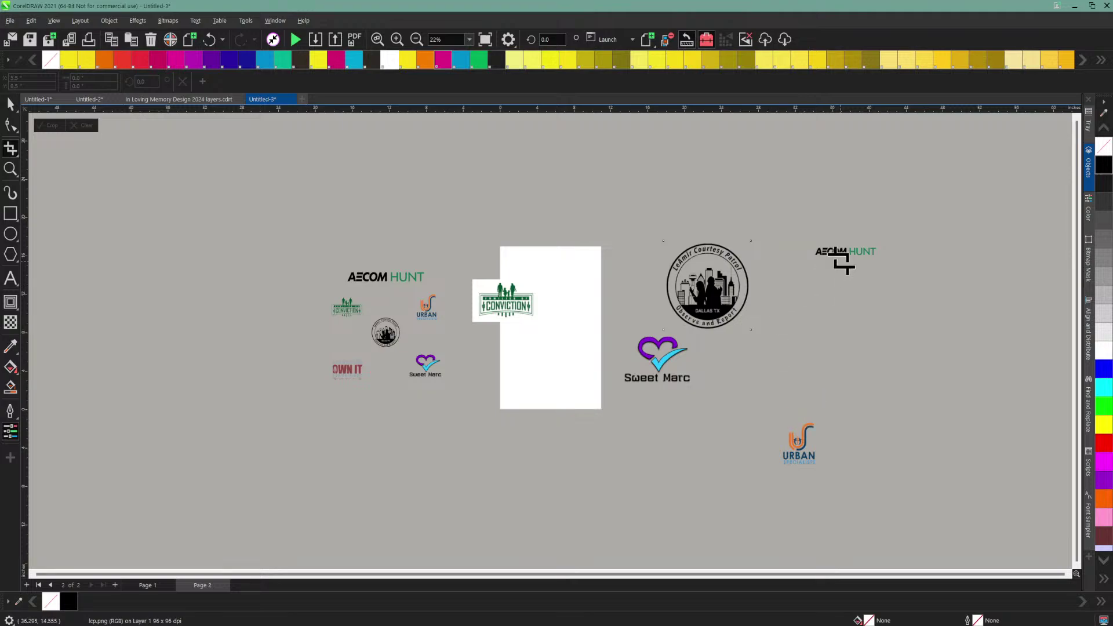
click(10, 106)
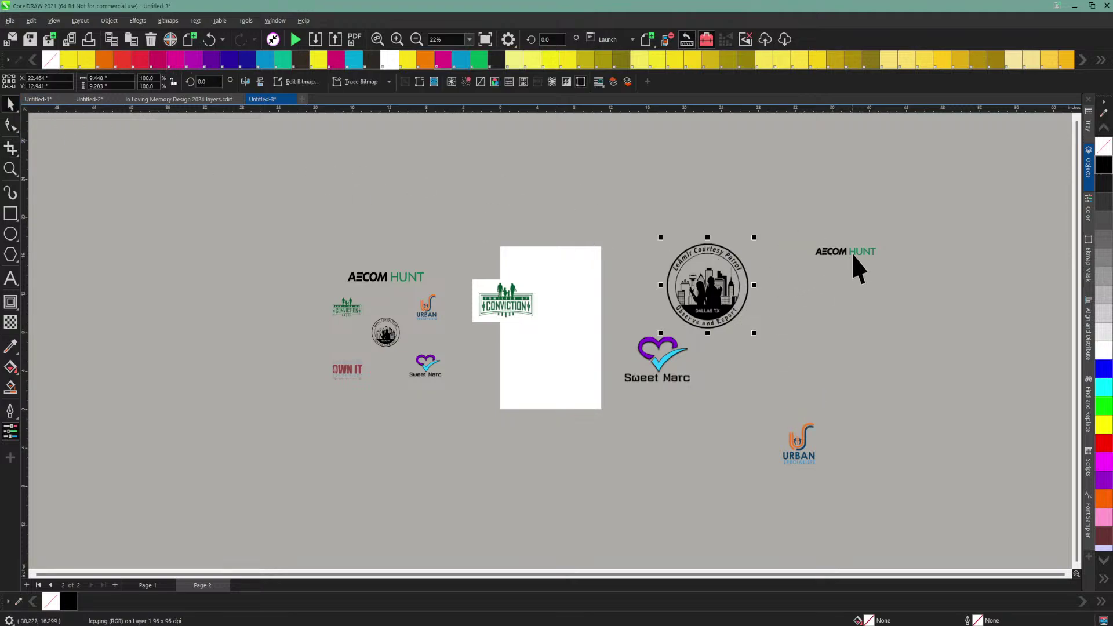
drag(852, 255, 589, 222)
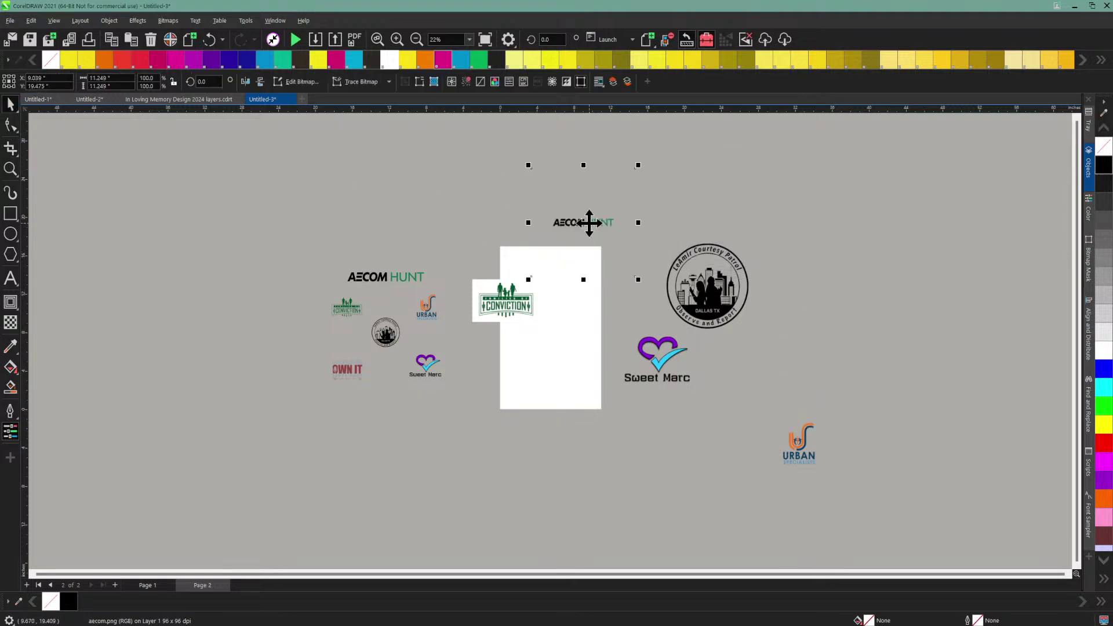
click(10, 148)
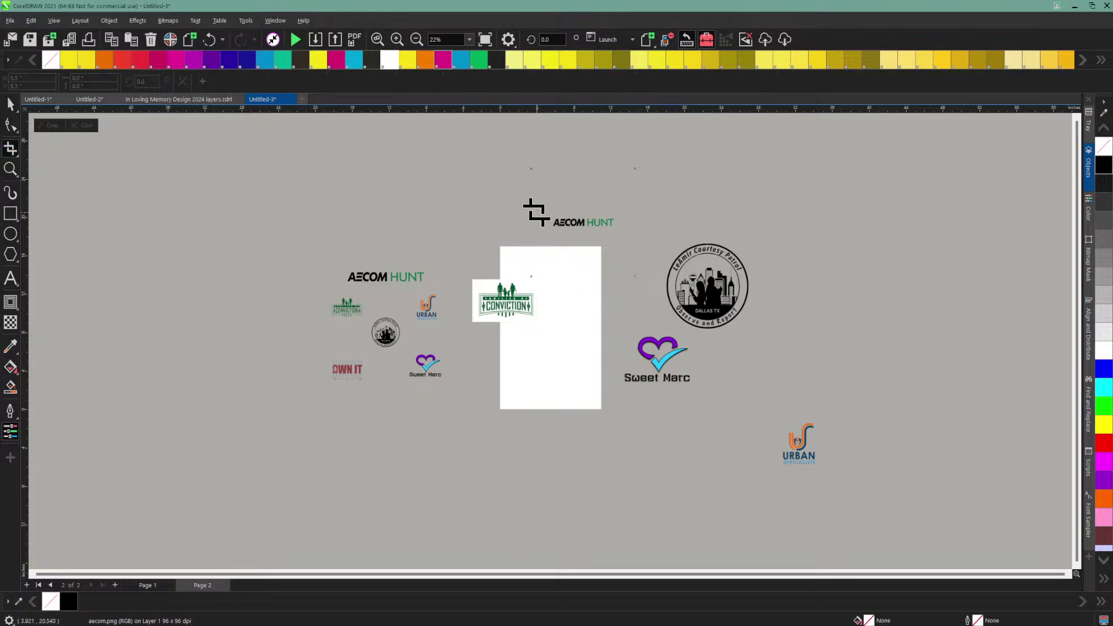
drag(543, 216, 619, 229)
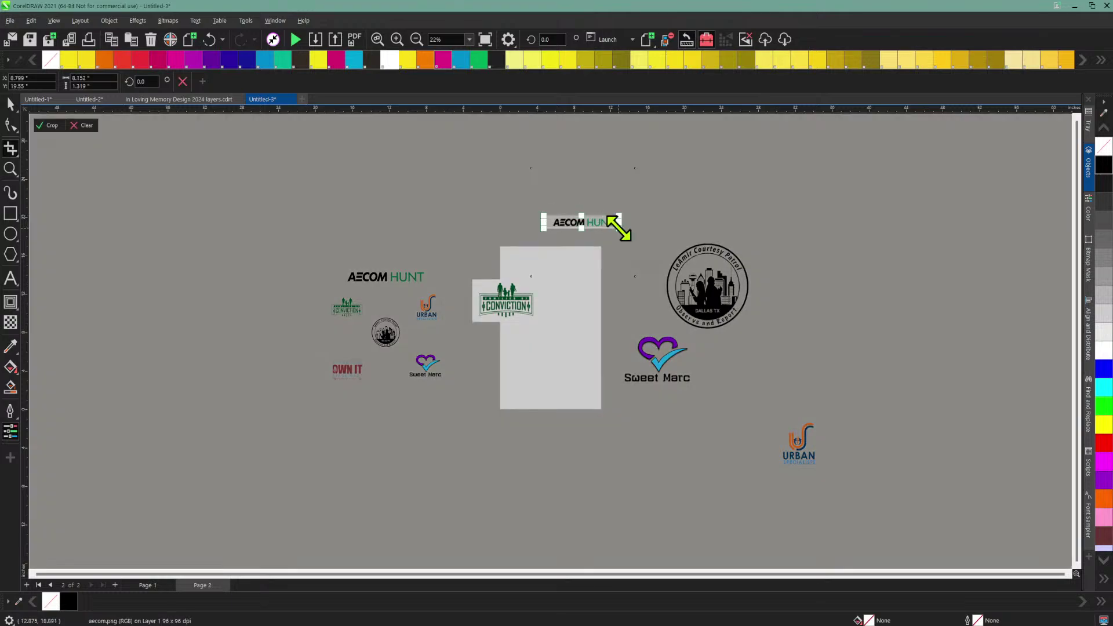
click(50, 124)
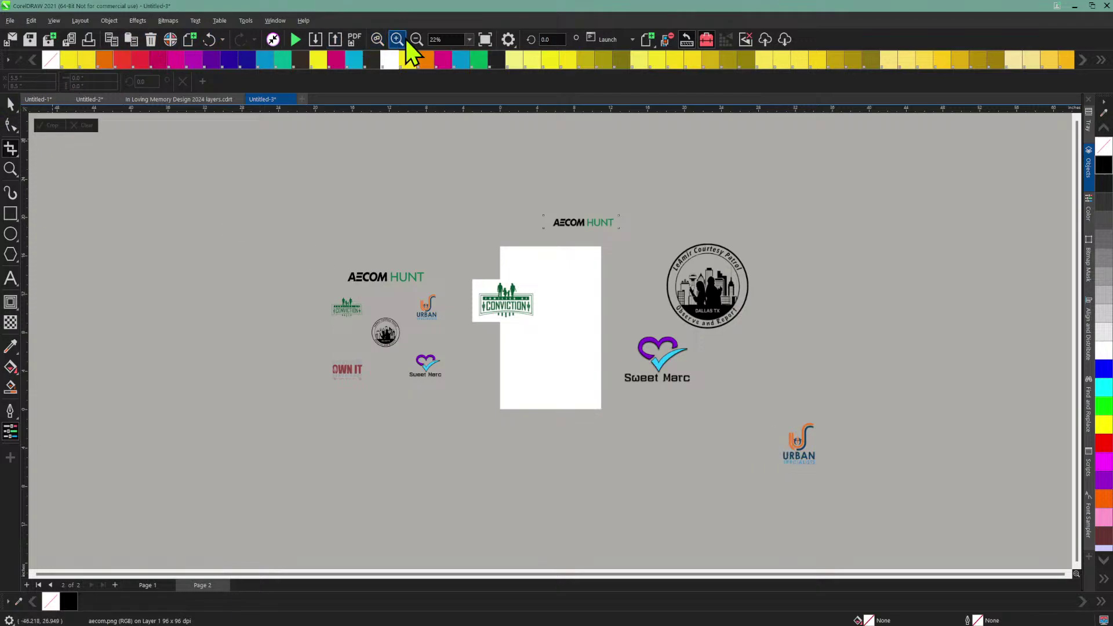
Step: Move the large Urban Specialists image closer to the page, into the free space beside the large Sweet Marc logo
click(399, 39)
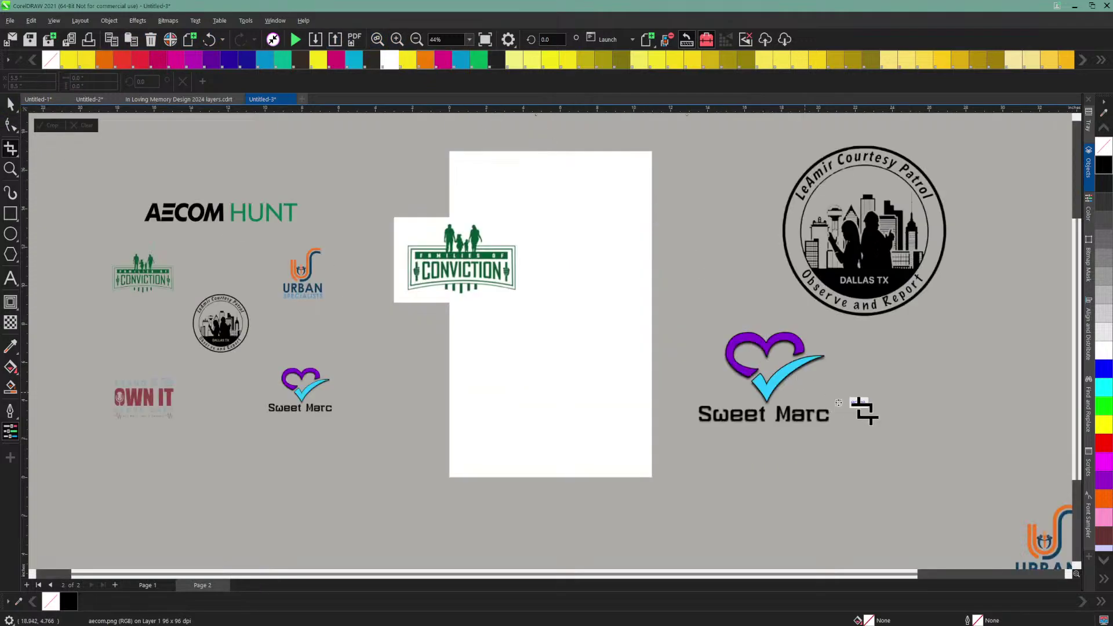
click(10, 106)
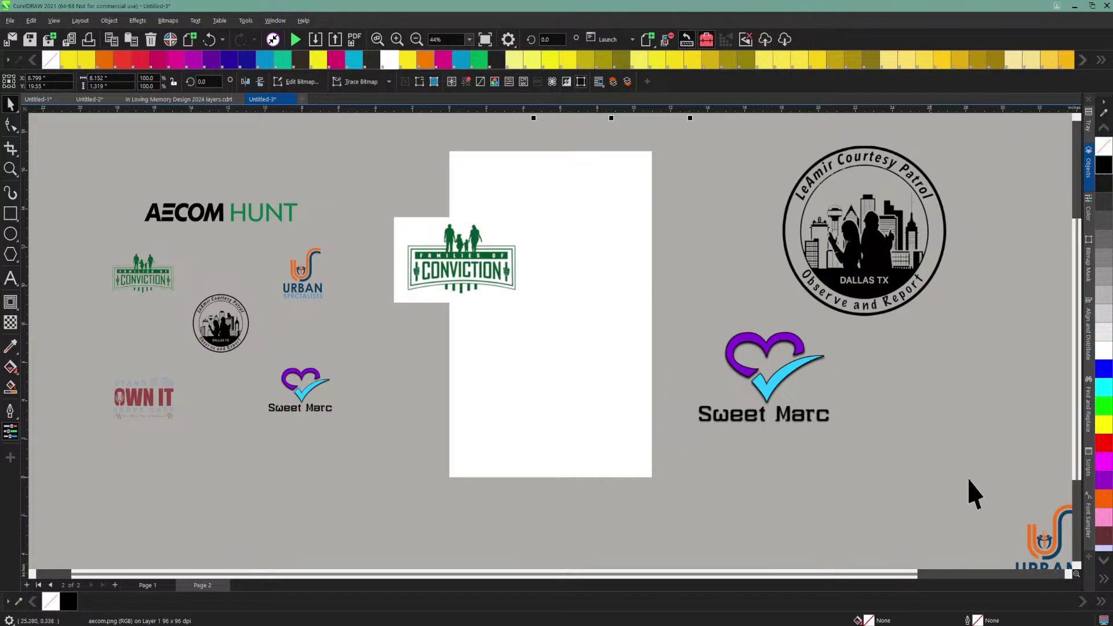
click(1032, 535)
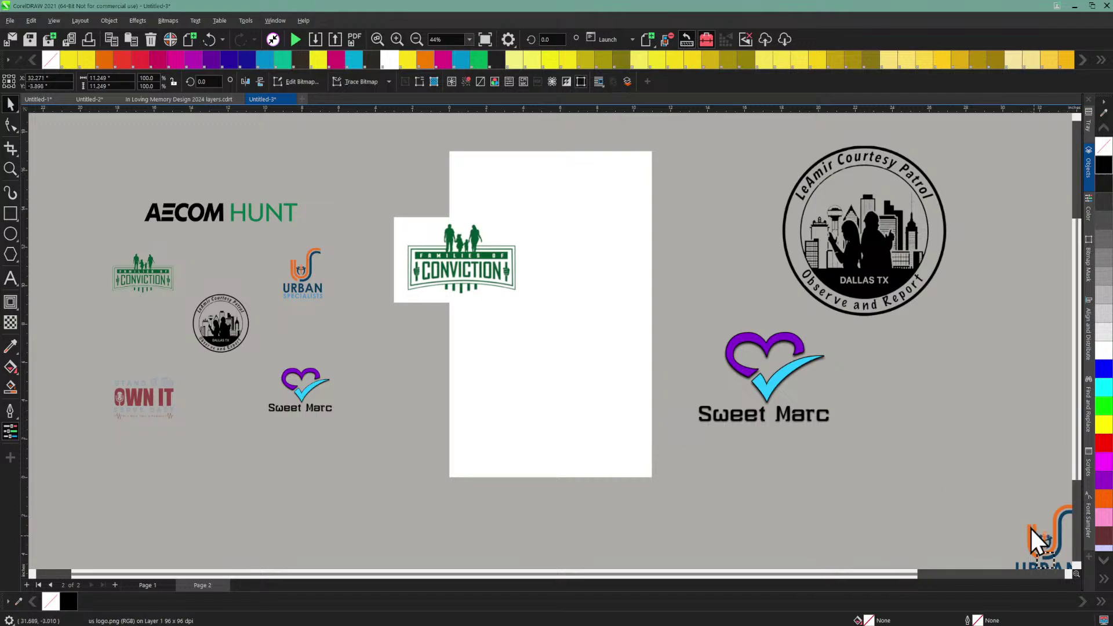
drag(1030, 526, 909, 397)
drag(956, 440, 982, 428)
Step: Crop the Urban Specialists image closely around its logo, to about 4.43 by 4.83 inches
click(10, 149)
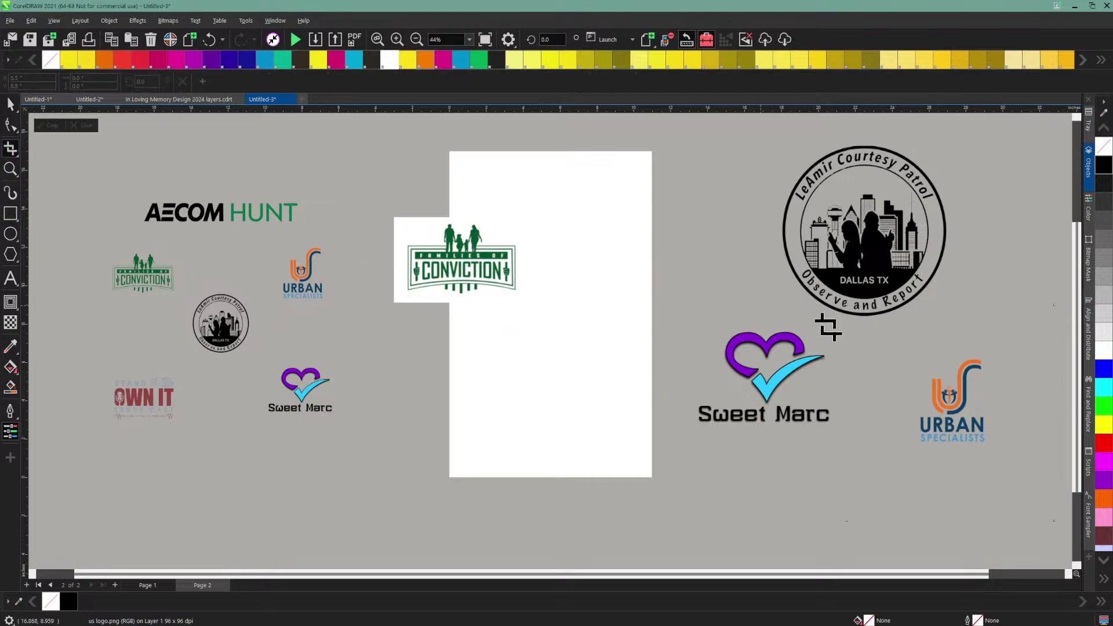
drag(994, 355, 913, 448)
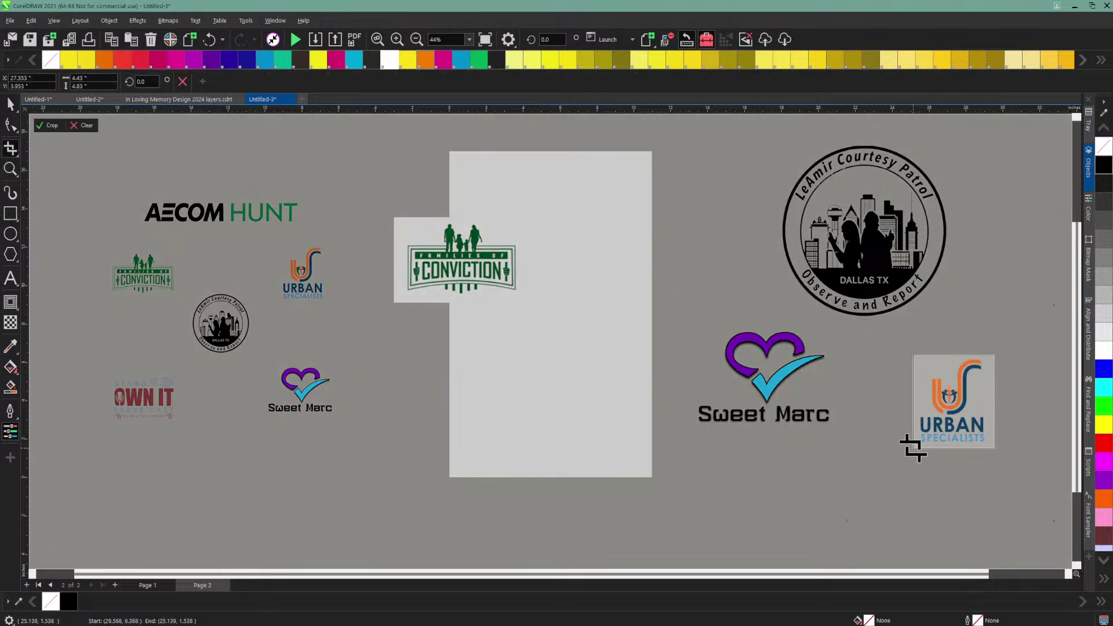
double_click(954, 406)
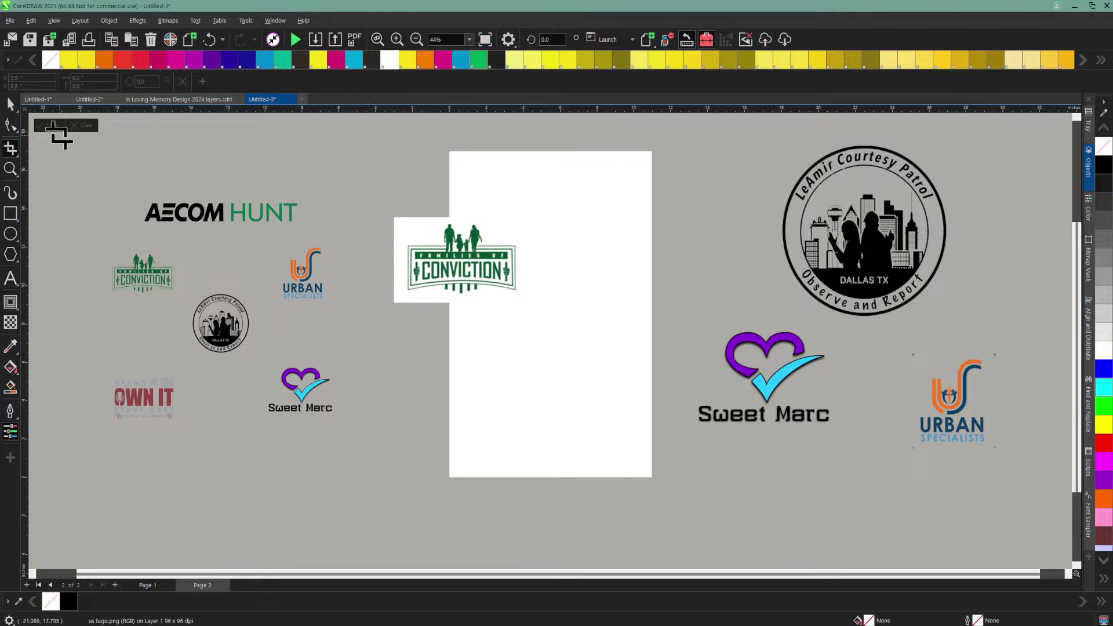
Step: Enlarge the Families of Conviction image on the page proportionally to about 14.8 by 8.96 inches
click(12, 103)
click(463, 273)
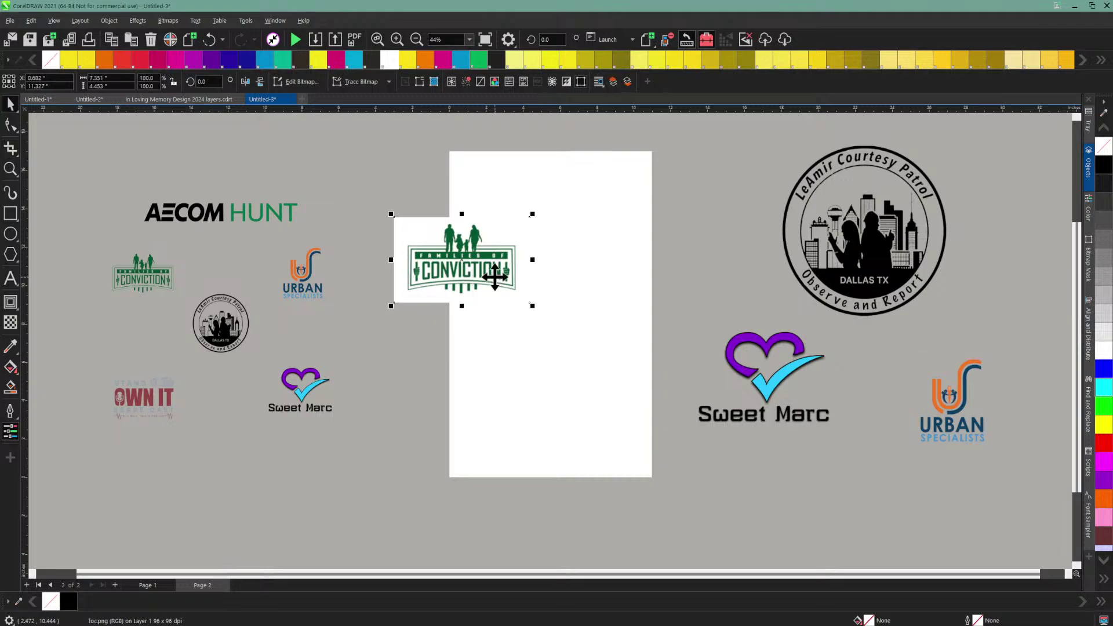
drag(533, 306, 667, 388)
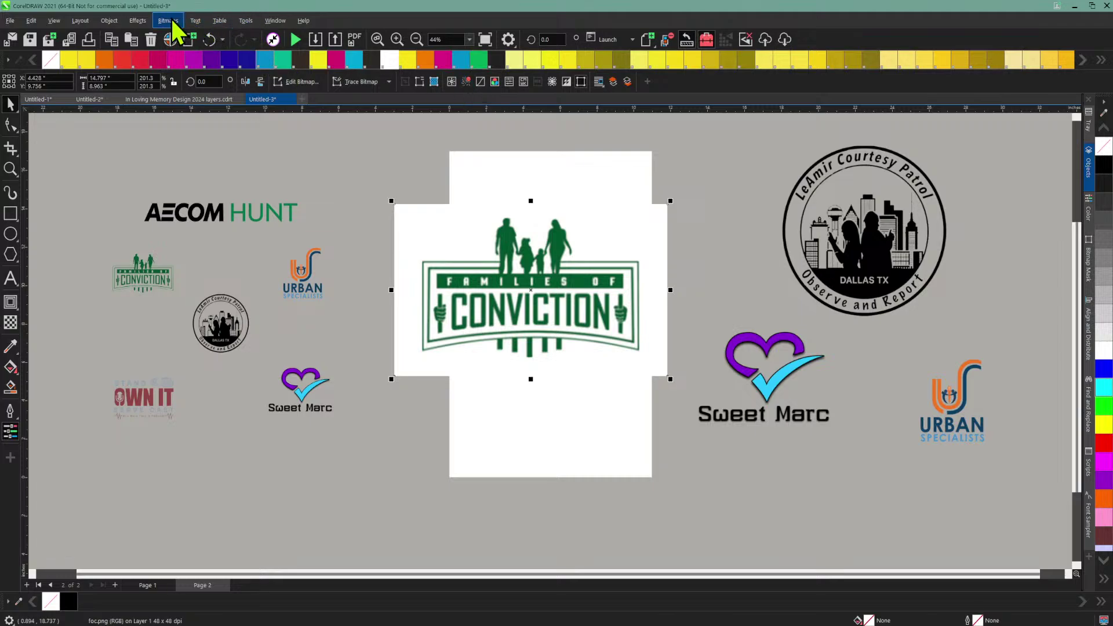
Step: Resample the enlarged Families of Conviction image to a resolution of 300 dpi
click(434, 81)
double_click(566, 255)
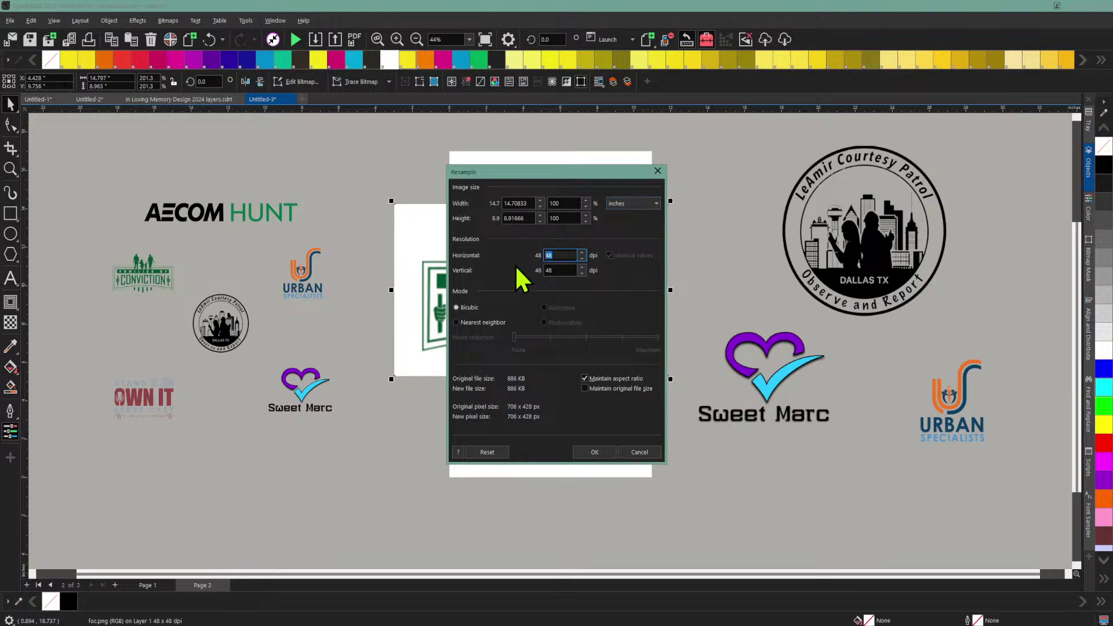
text(300)
click(594, 451)
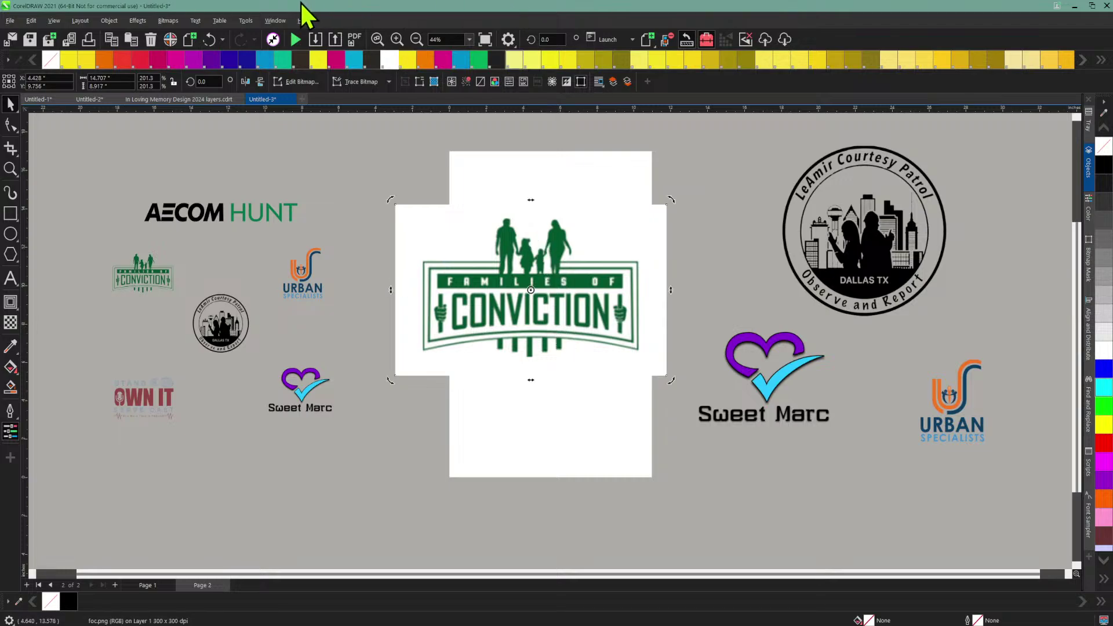
Step: Try a 1-bit Line Art conversion with threshold 147 on the enlarged Families of Conviction image, and undo the conversion
click(168, 20)
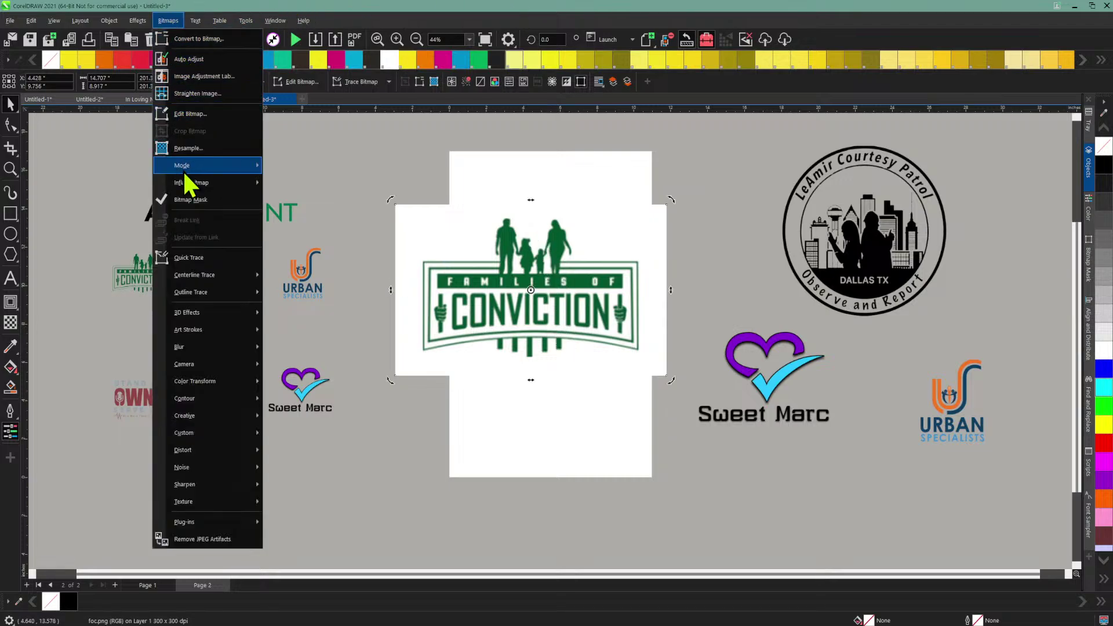
mouse_move(230, 165)
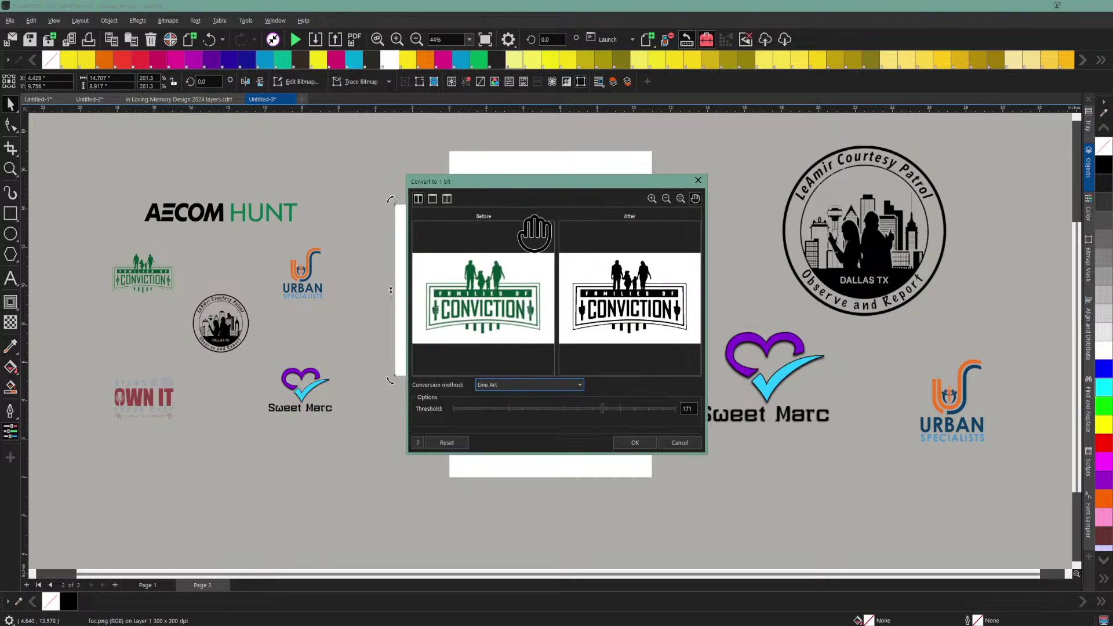
click(509, 307)
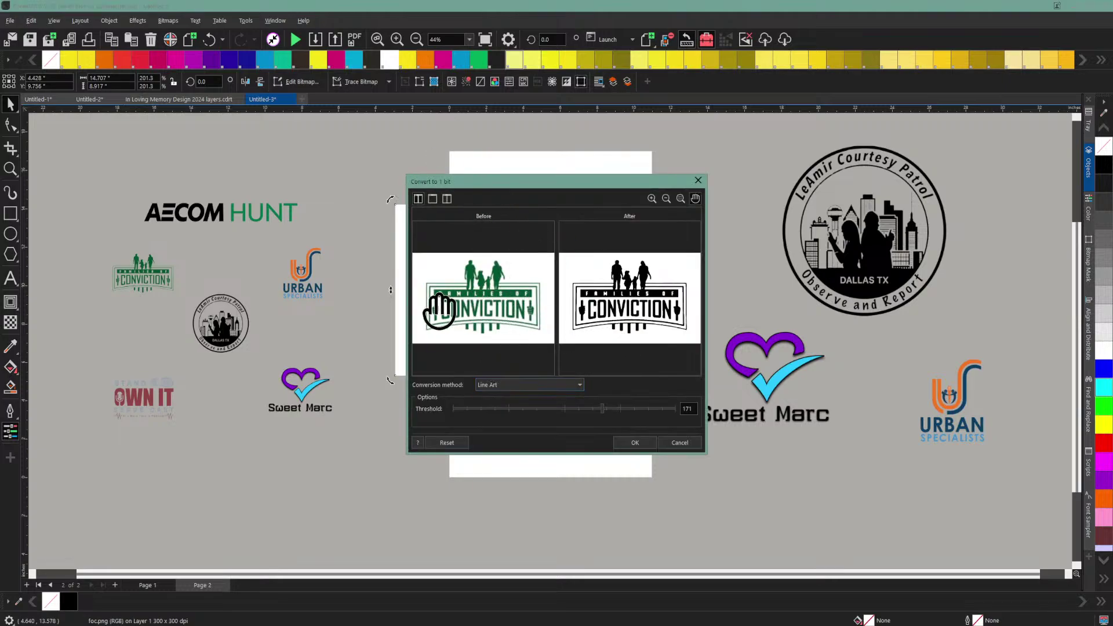
click(650, 198)
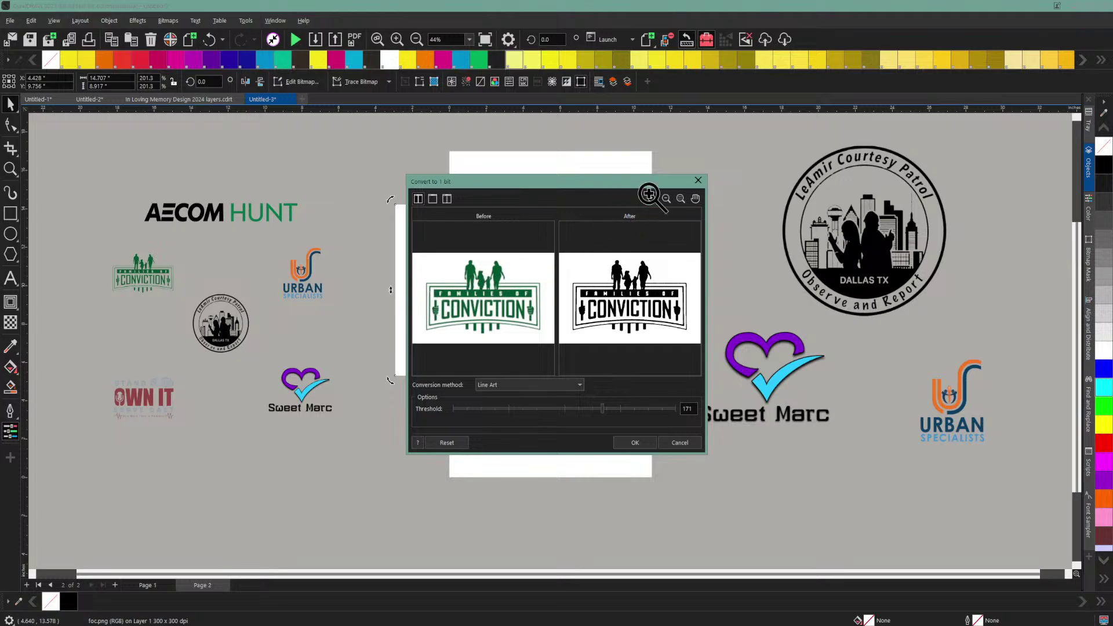
click(441, 313)
click(439, 313)
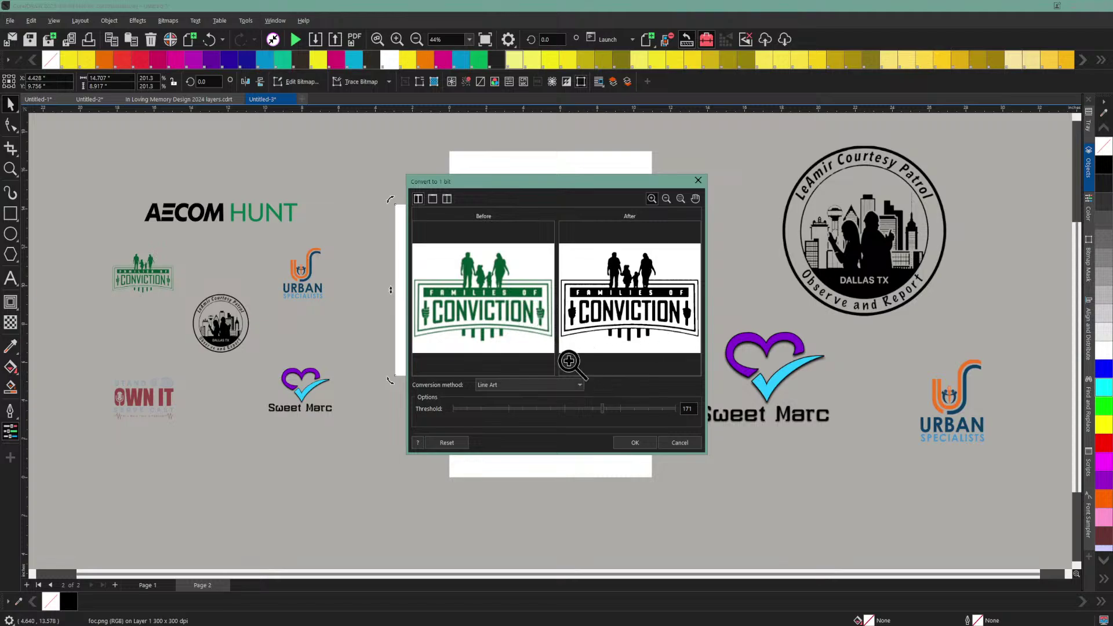
drag(590, 405, 544, 406)
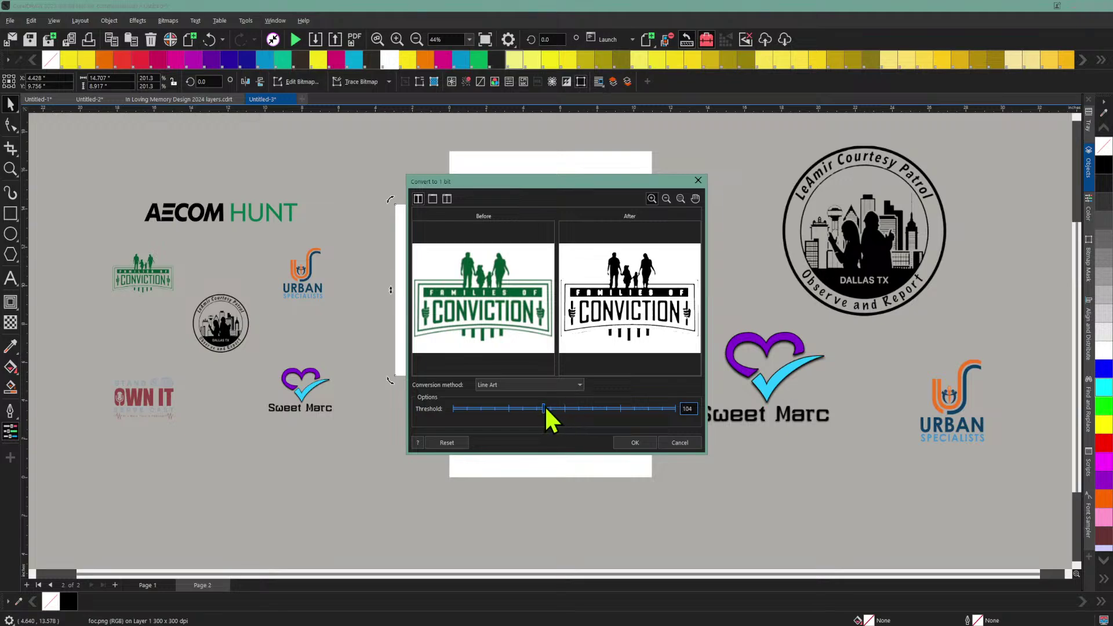
drag(545, 407, 583, 408)
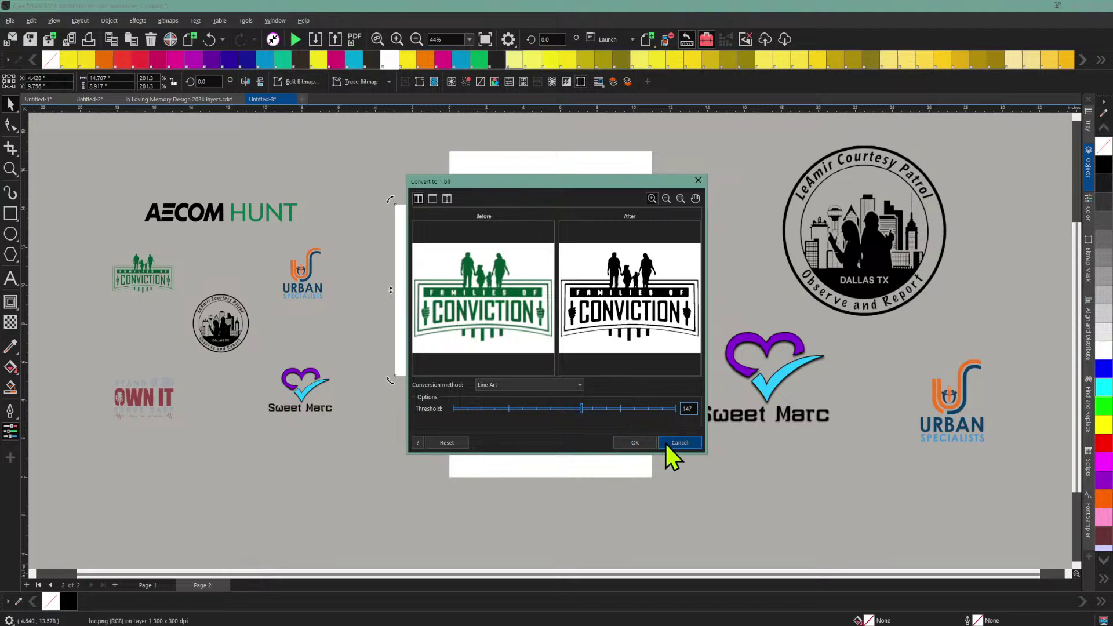
click(637, 443)
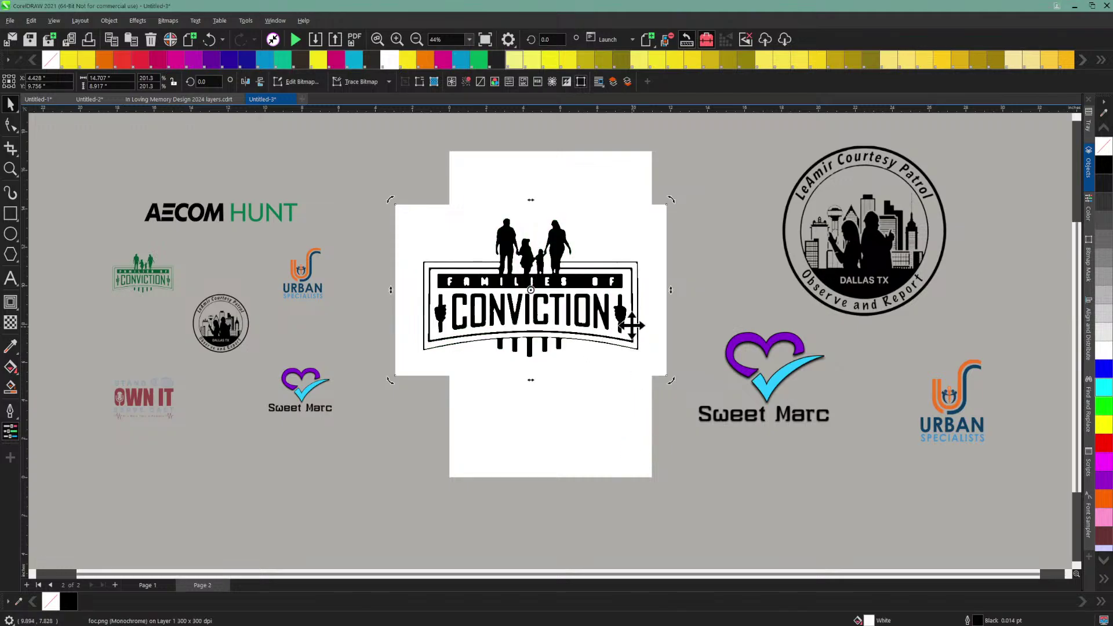
click(211, 39)
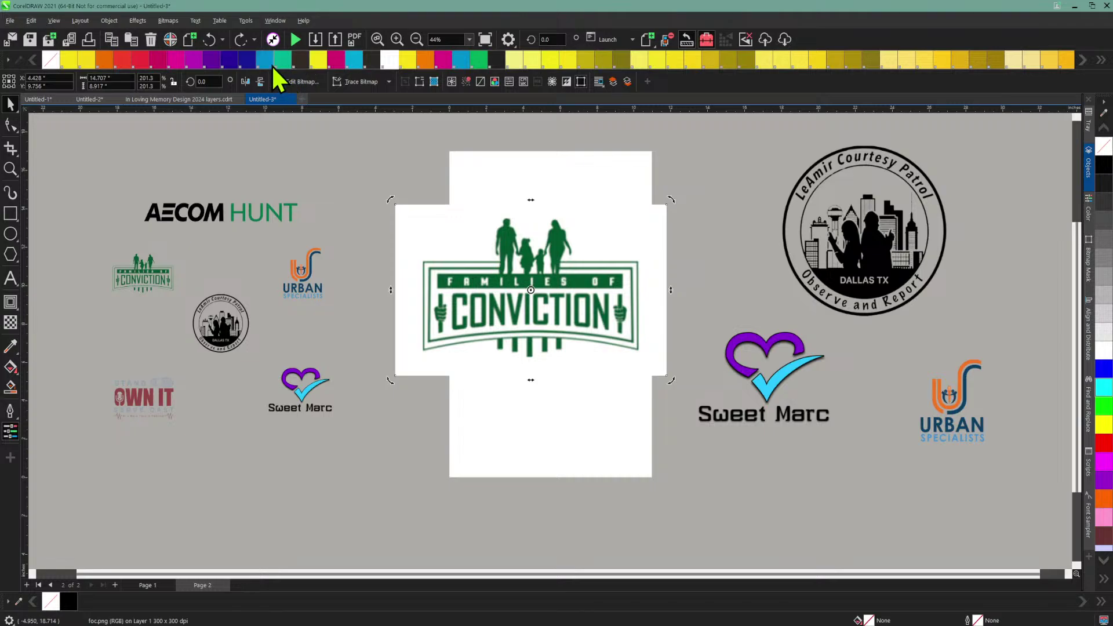
click(490, 281)
click(494, 84)
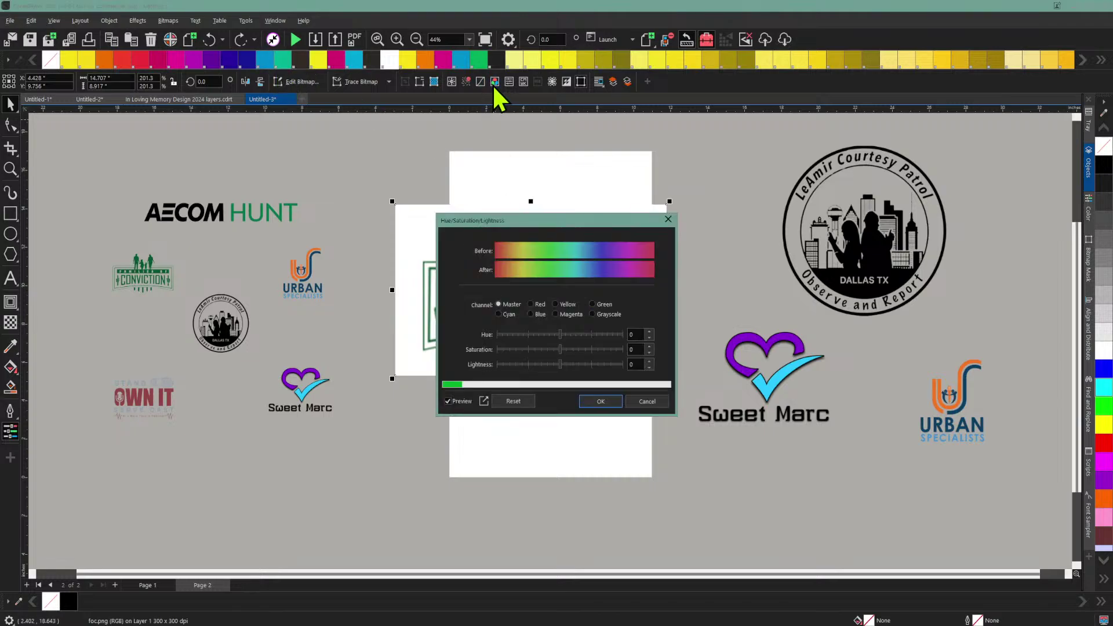
click(645, 402)
Step: Convert the enlarged Families of Conviction image to a CMYK bitmap at 300 dpi
click(542, 279)
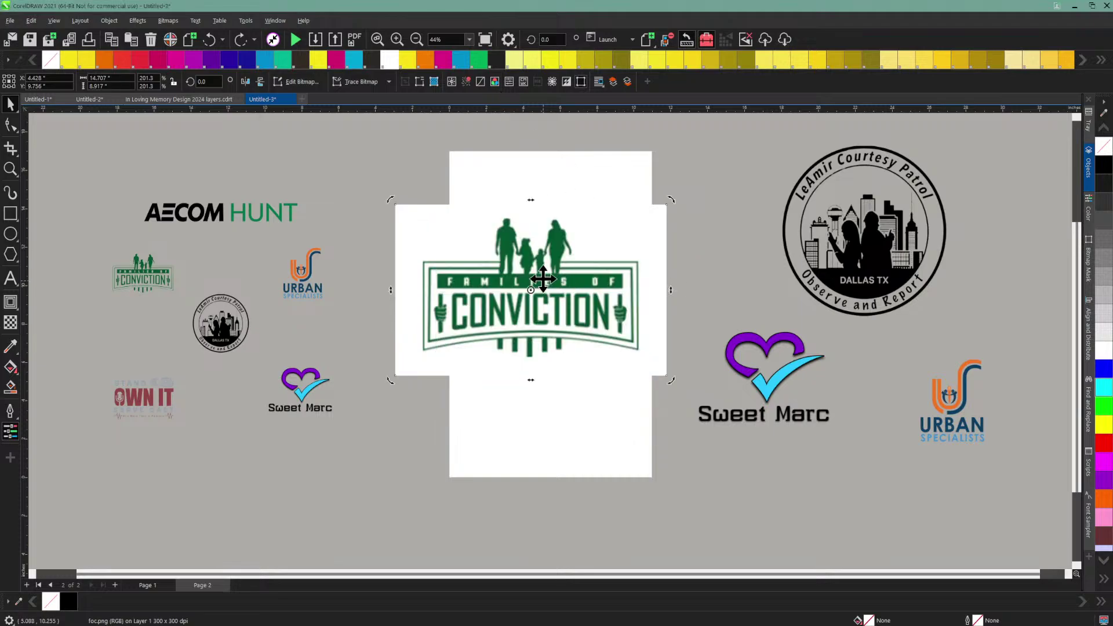
click(157, 20)
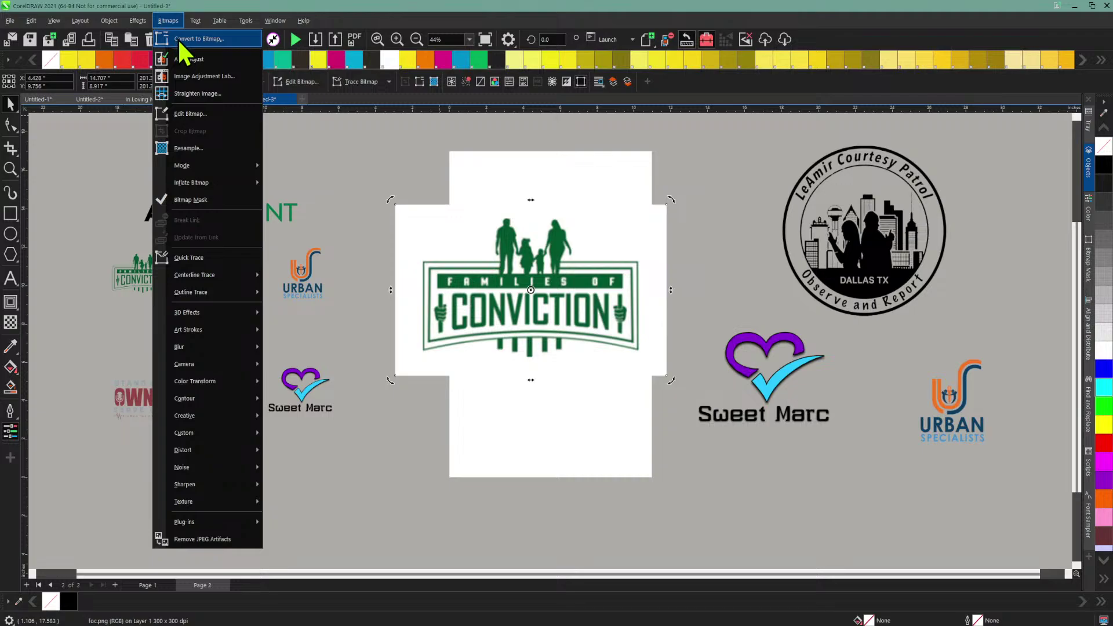
click(179, 38)
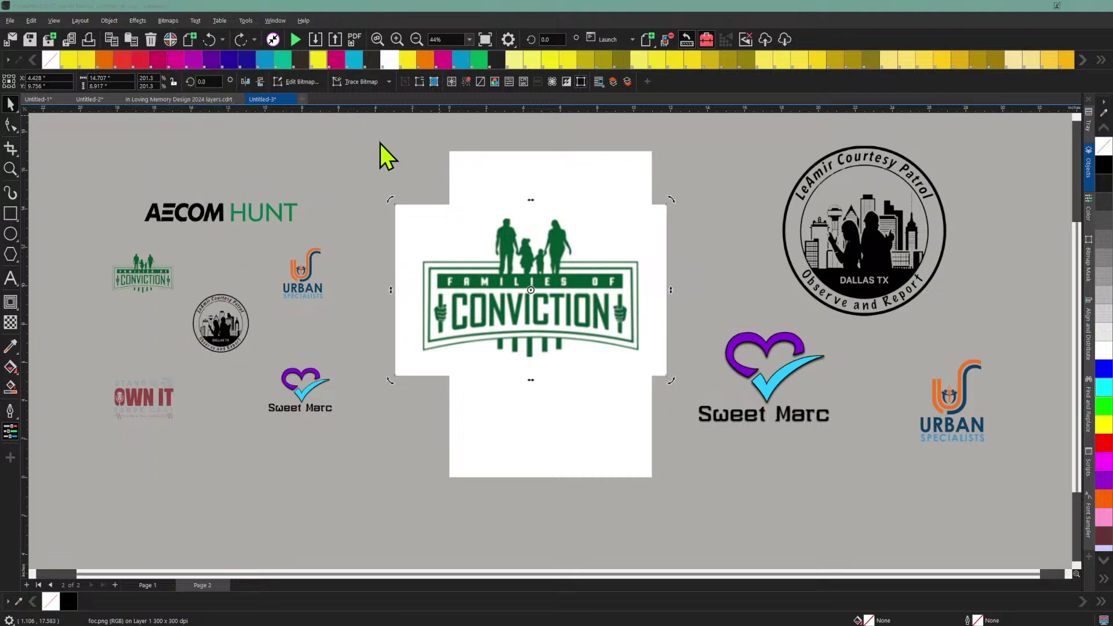
click(571, 375)
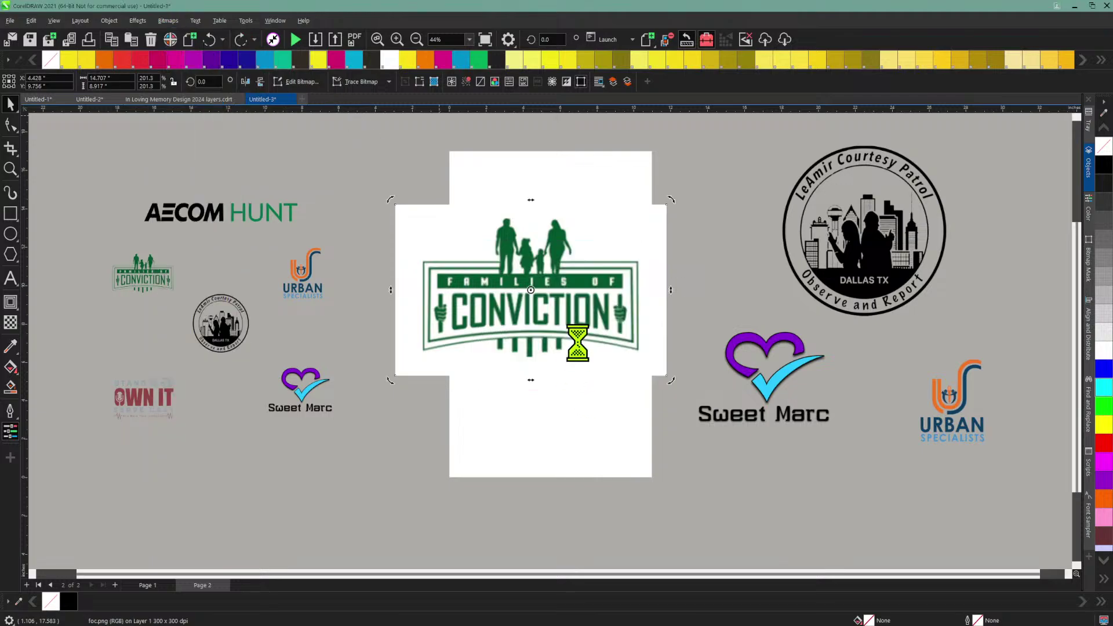
Step: In the Channel Mixer for the Families of Conviction image, use the CMYK model and set the Cyan output's cyan to -1 and black to 94
click(524, 249)
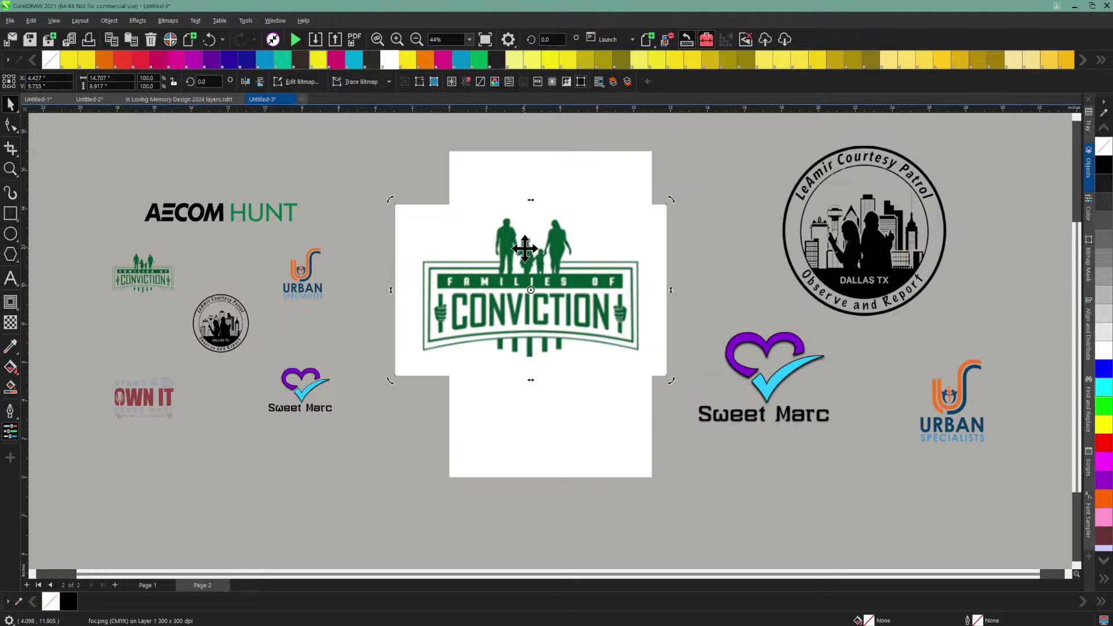
click(508, 82)
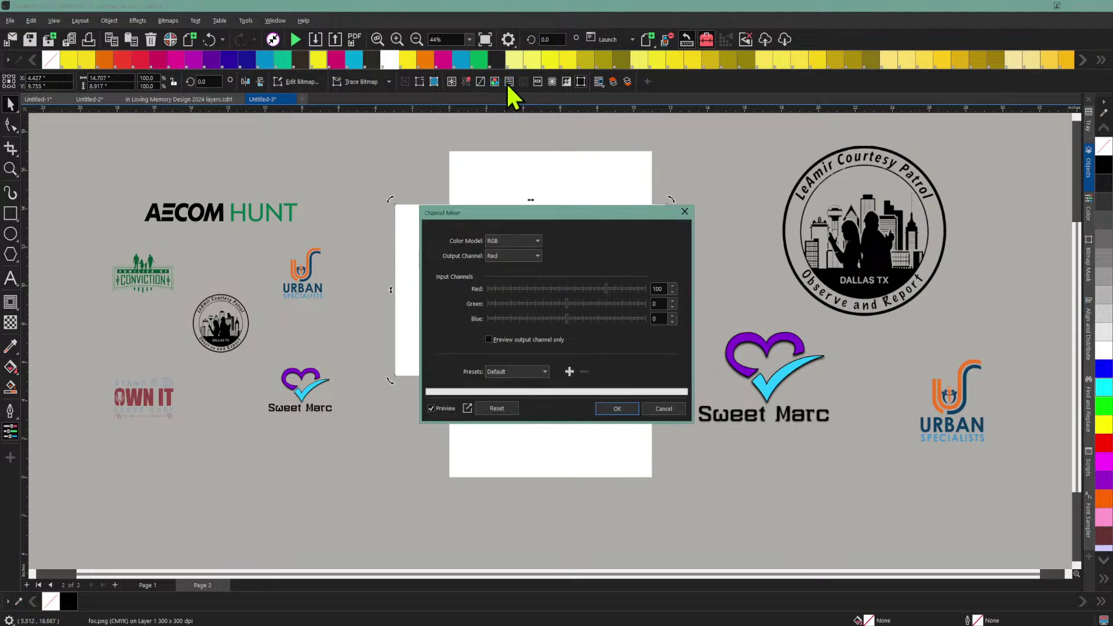
click(529, 241)
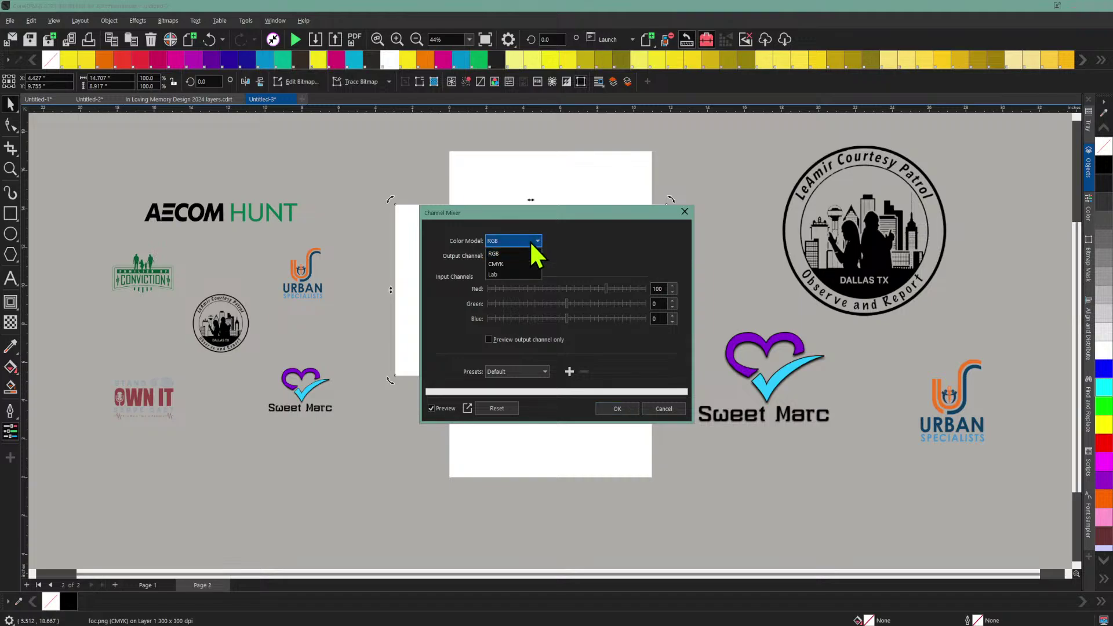
click(522, 262)
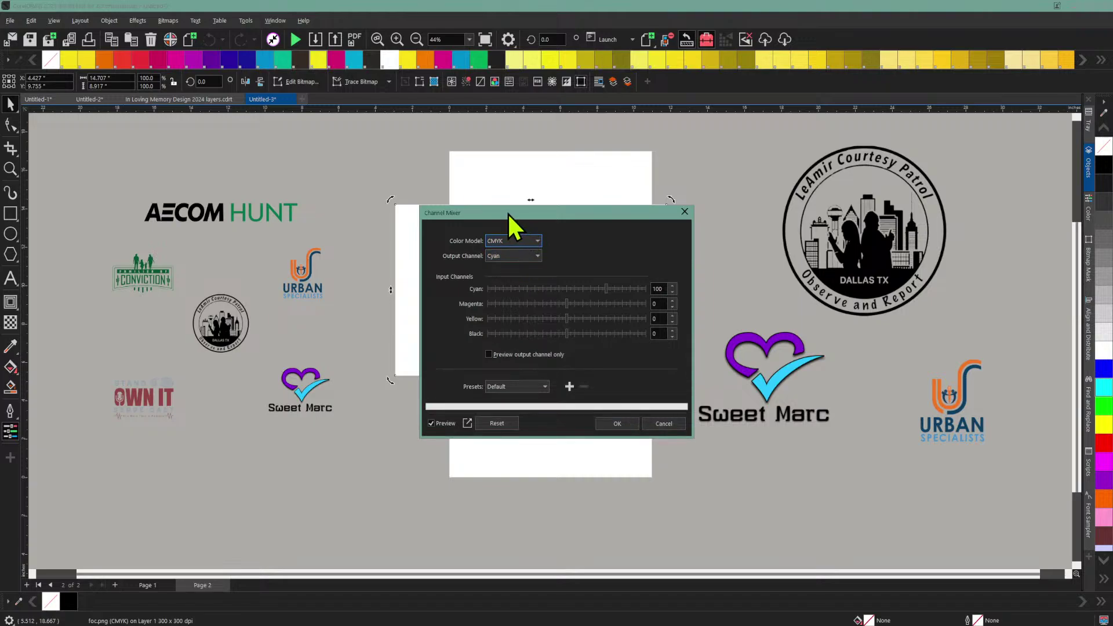
drag(508, 213, 801, 150)
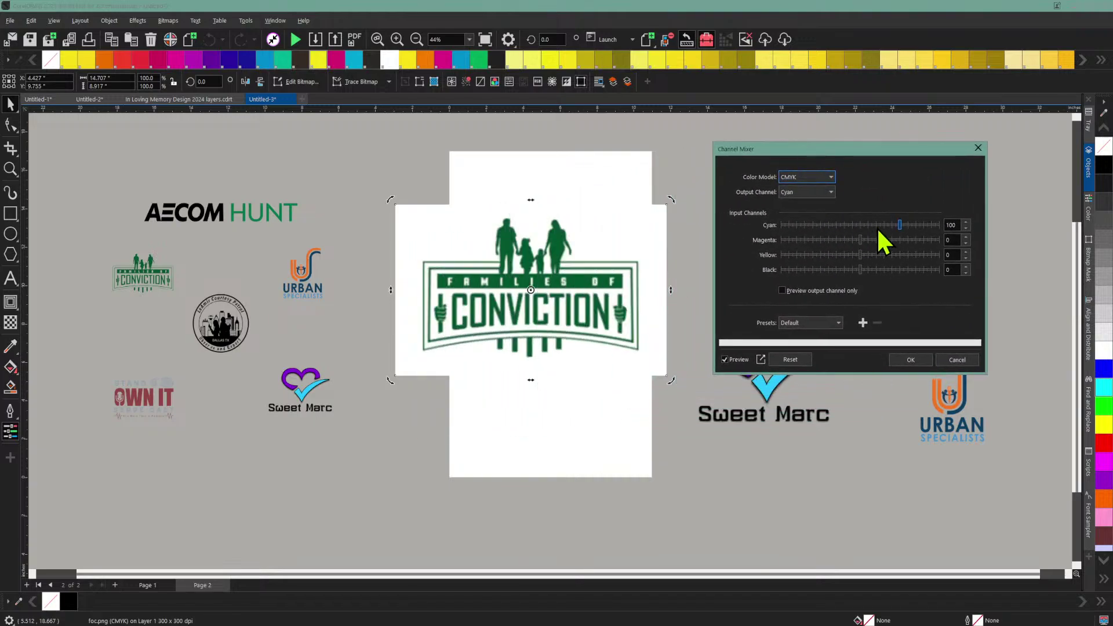
drag(900, 225, 860, 225)
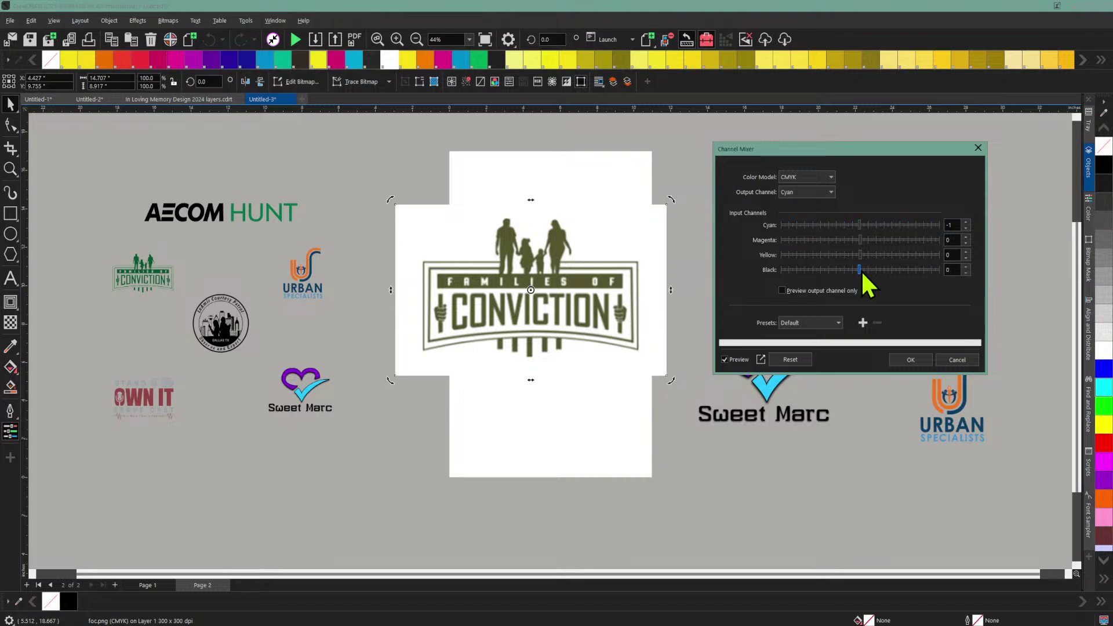
drag(926, 269, 937, 269)
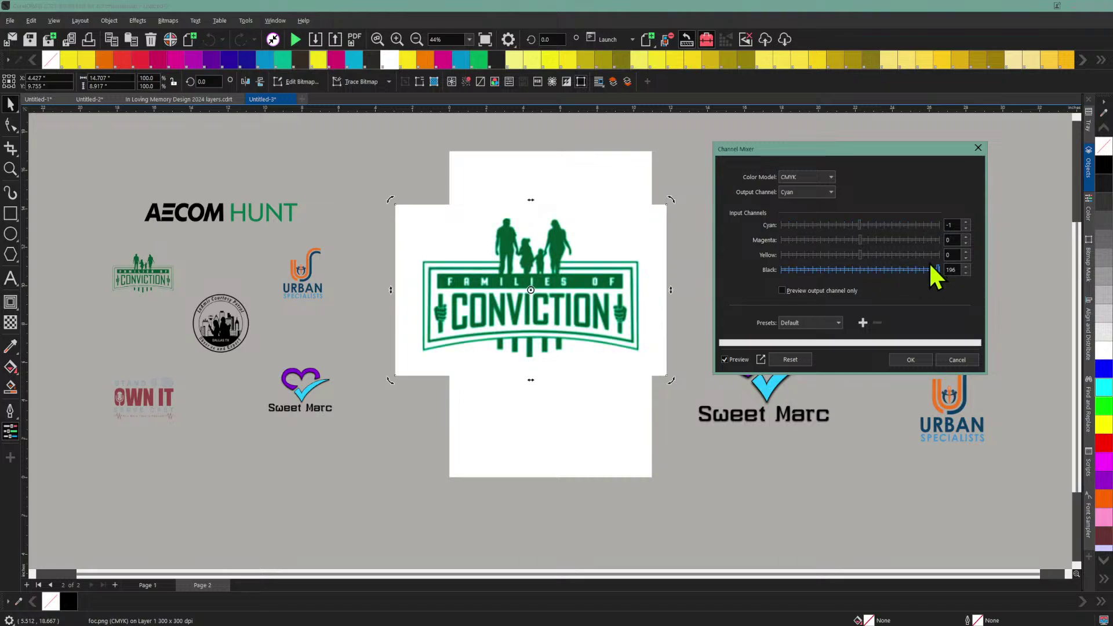
drag(930, 266, 903, 270)
Step: Raise the black input of the Black output channel to about 190 and apply the Channel Mixer to the Families of Conviction image
click(806, 193)
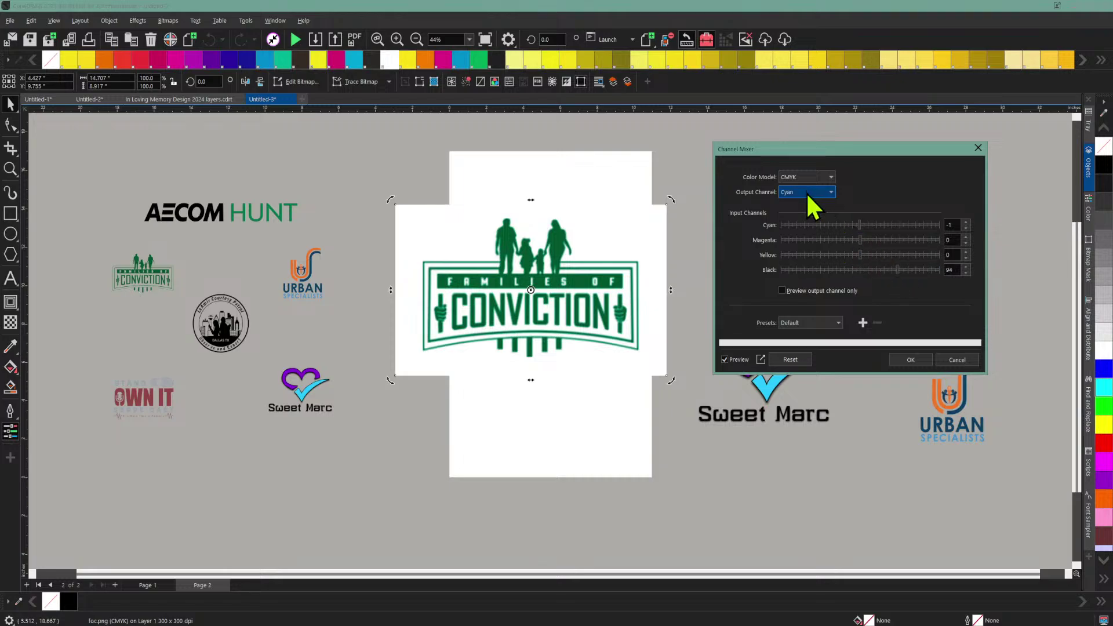
click(799, 236)
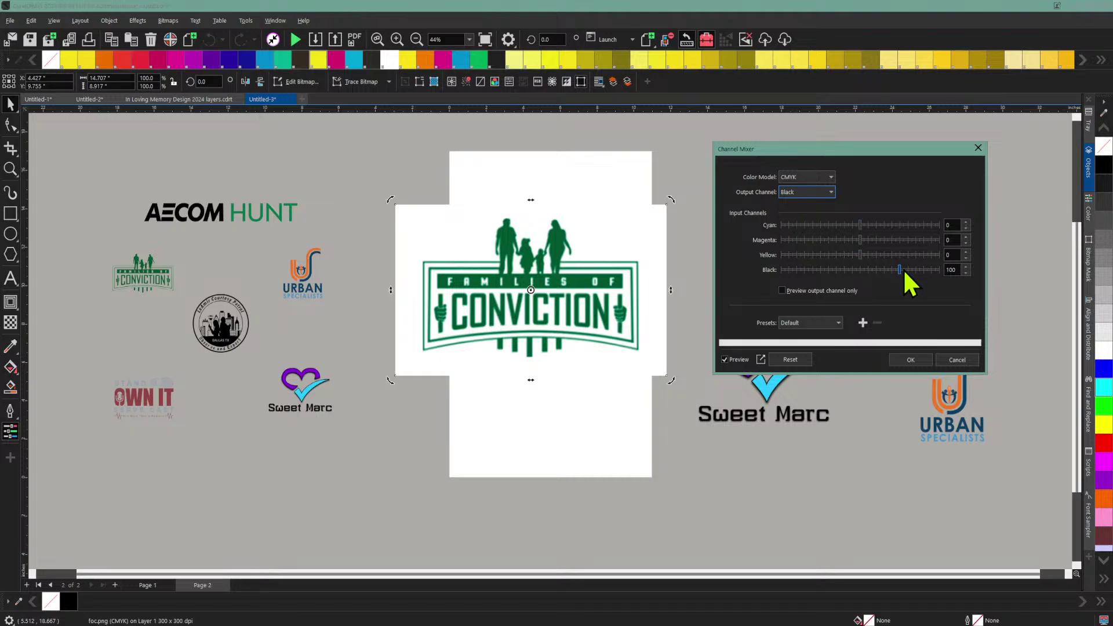
click(935, 269)
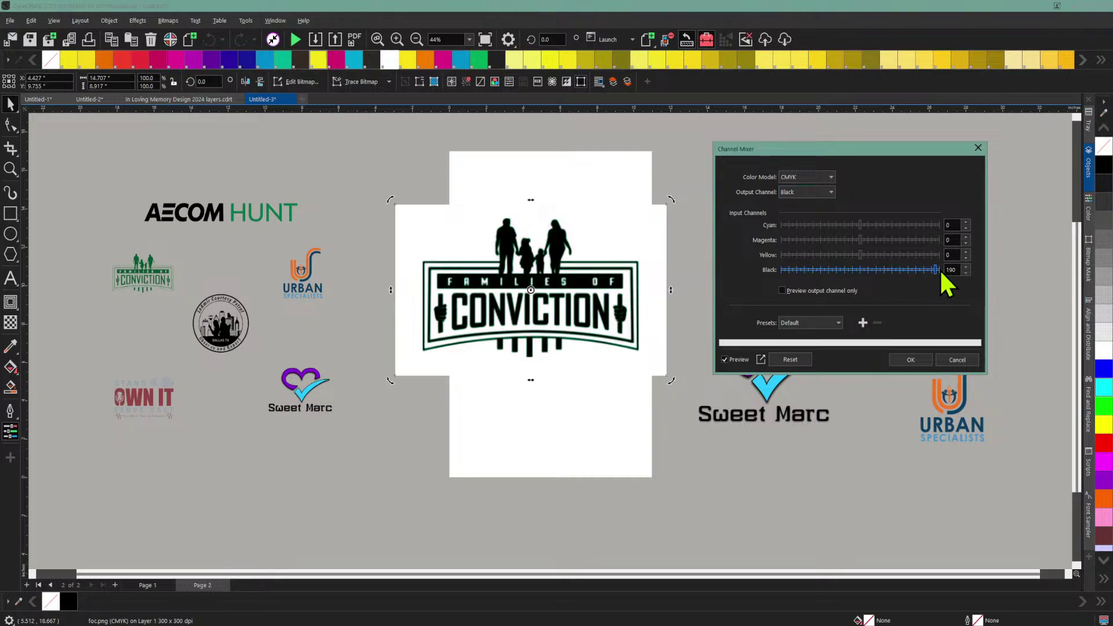
click(940, 269)
click(914, 358)
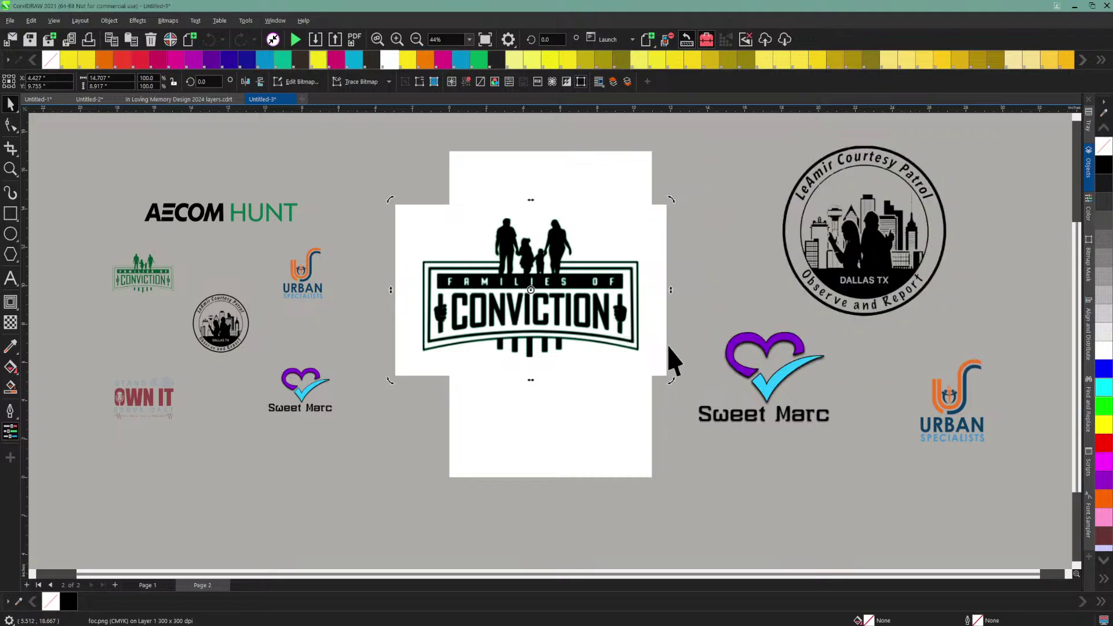
Step: Move the Families of Conviction image up on the page and convert it to 1-bit Line Art with threshold 147
drag(545, 310, 547, 282)
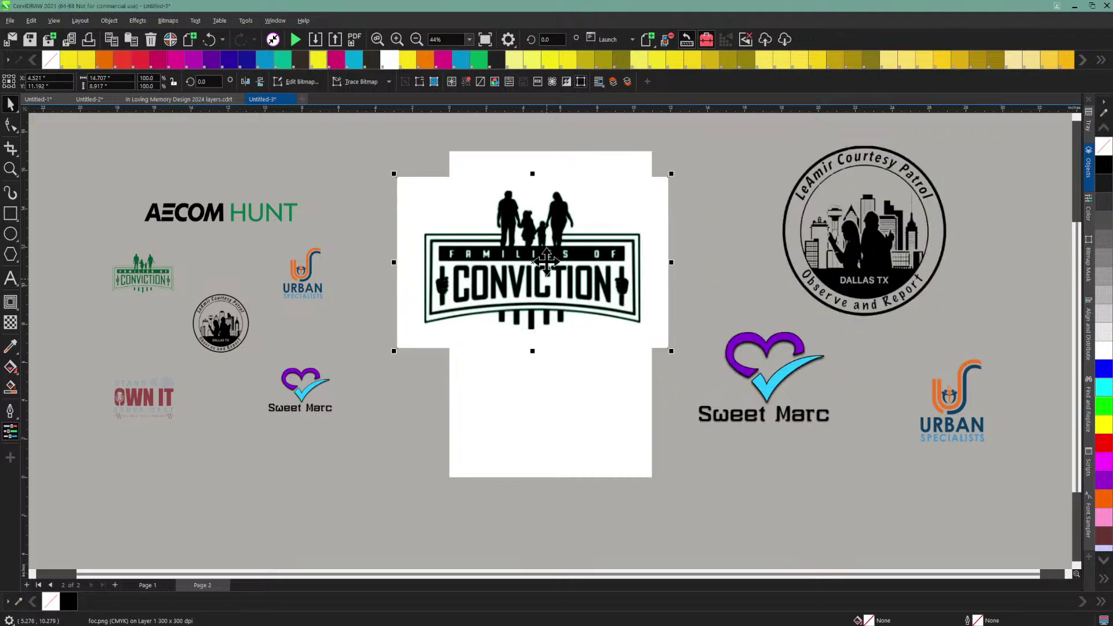
click(168, 20)
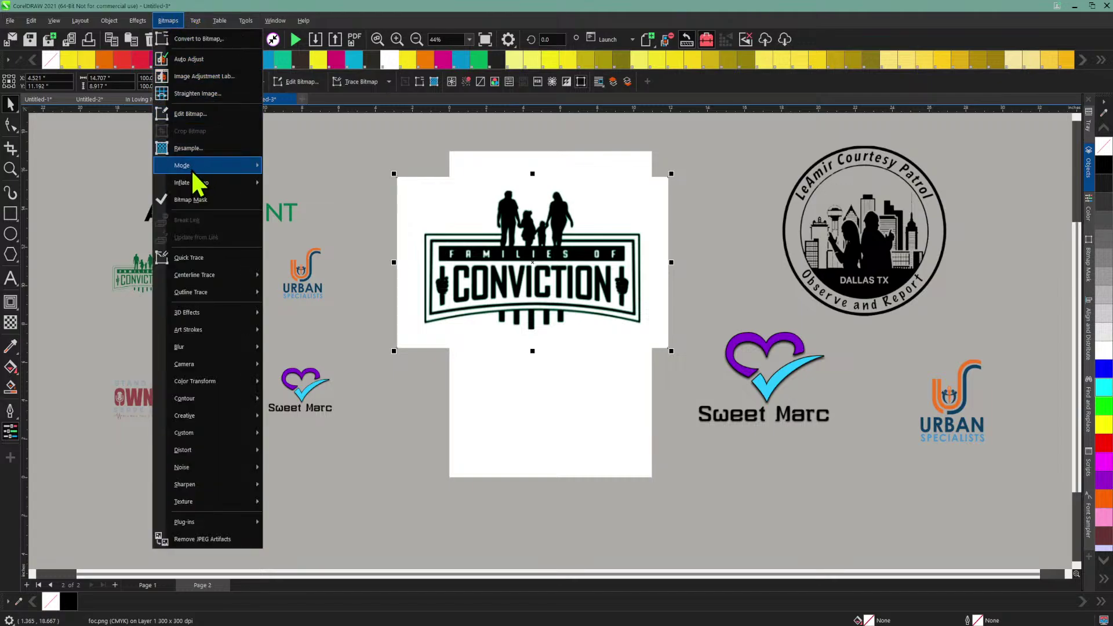
mouse_move(193, 169)
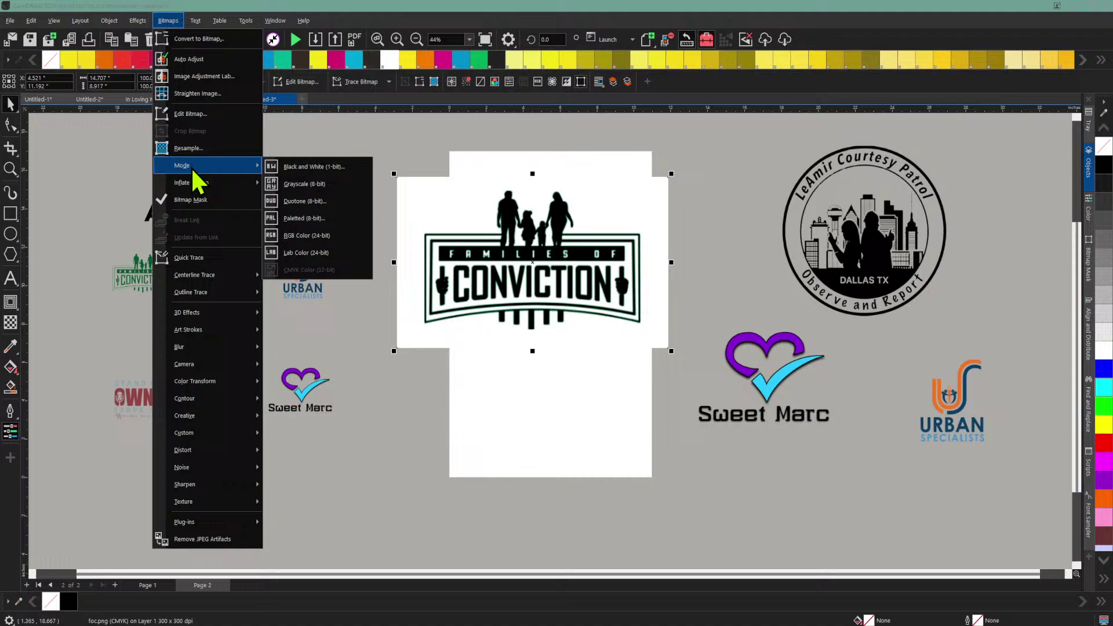
click(276, 166)
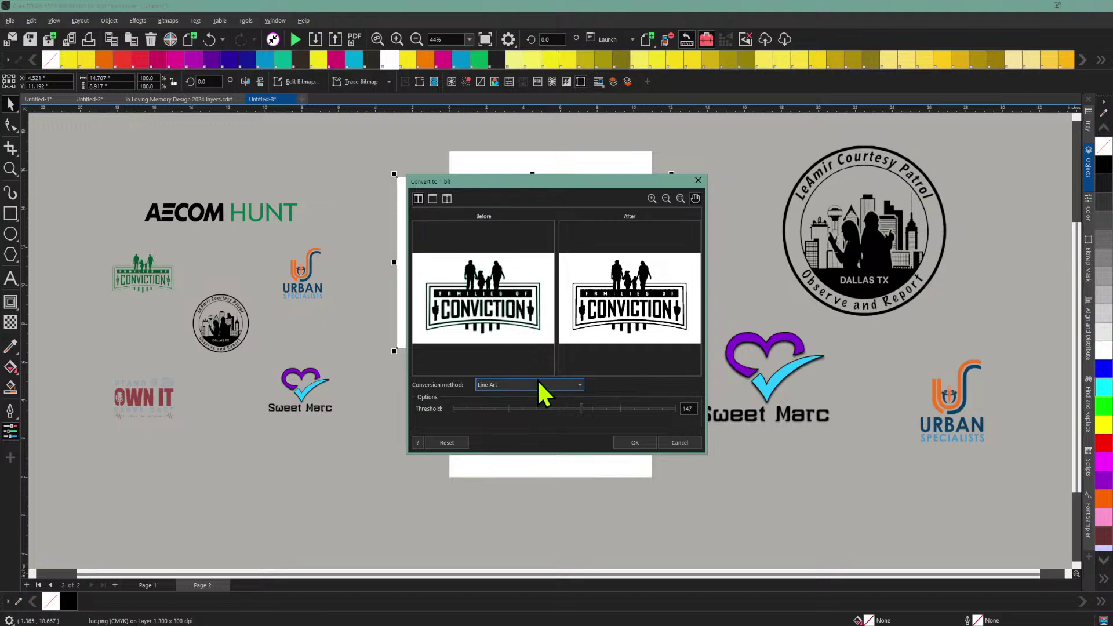
click(632, 443)
click(518, 297)
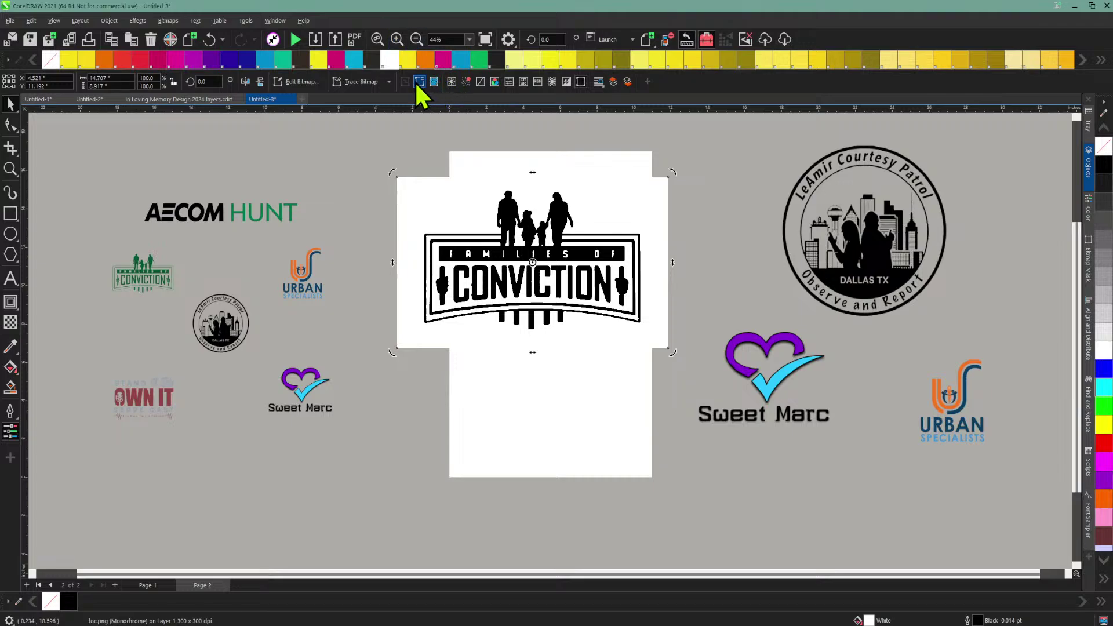
Step: Trace the monochrome Families of Conviction bitmap with Quick Trace, and shift the small logo sheet up closer to the page
click(370, 81)
click(381, 97)
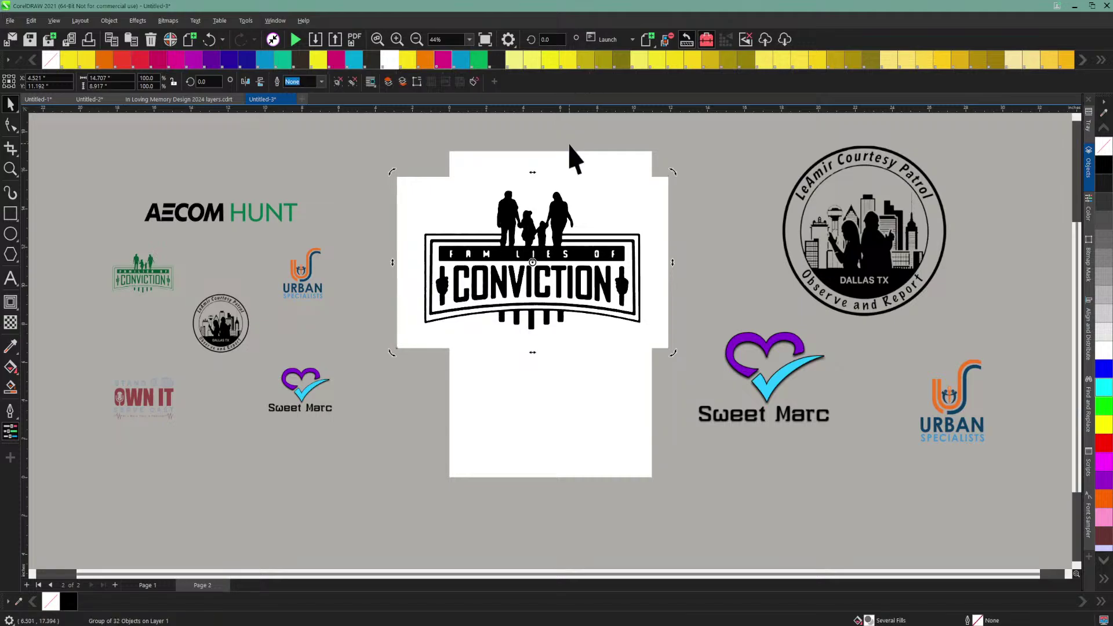
click(397, 39)
scroll(616, 278, up, 1)
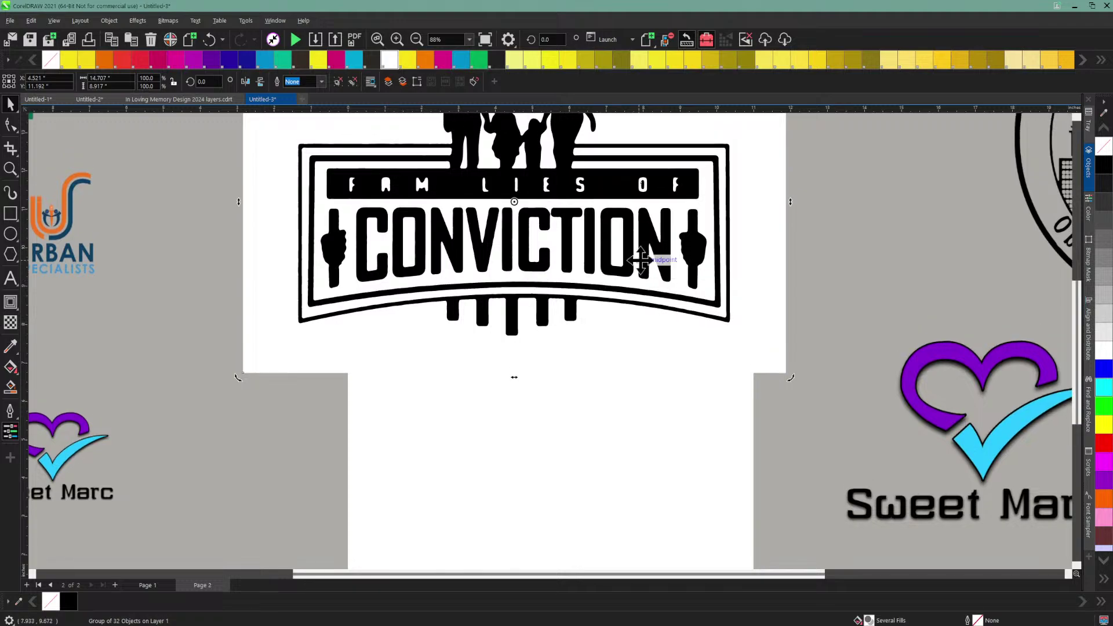
scroll(640, 260, up, 3)
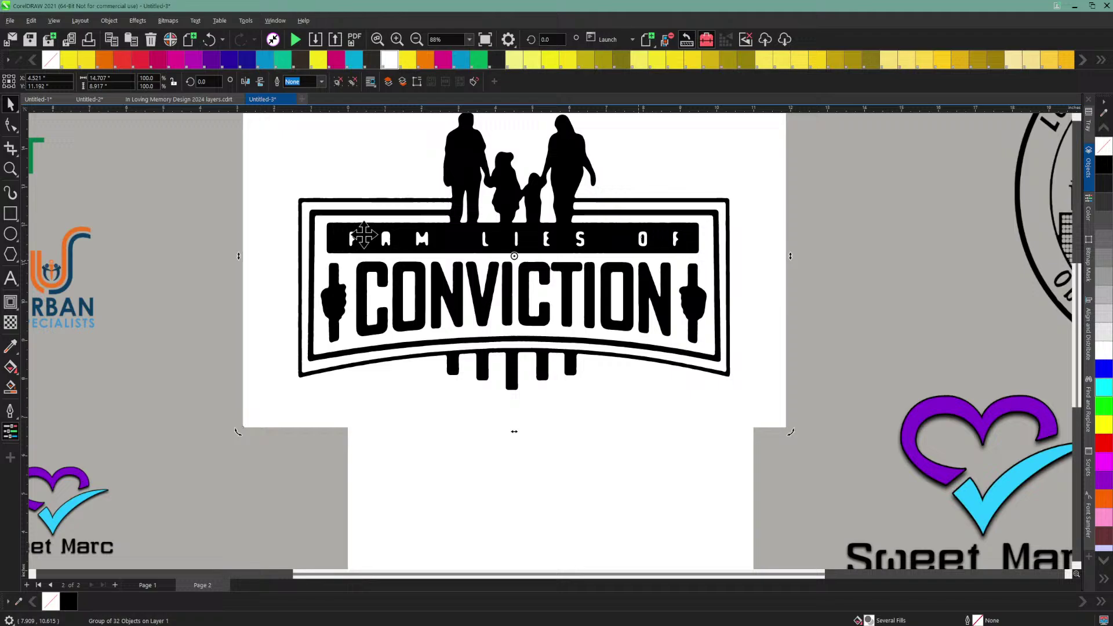
click(416, 40)
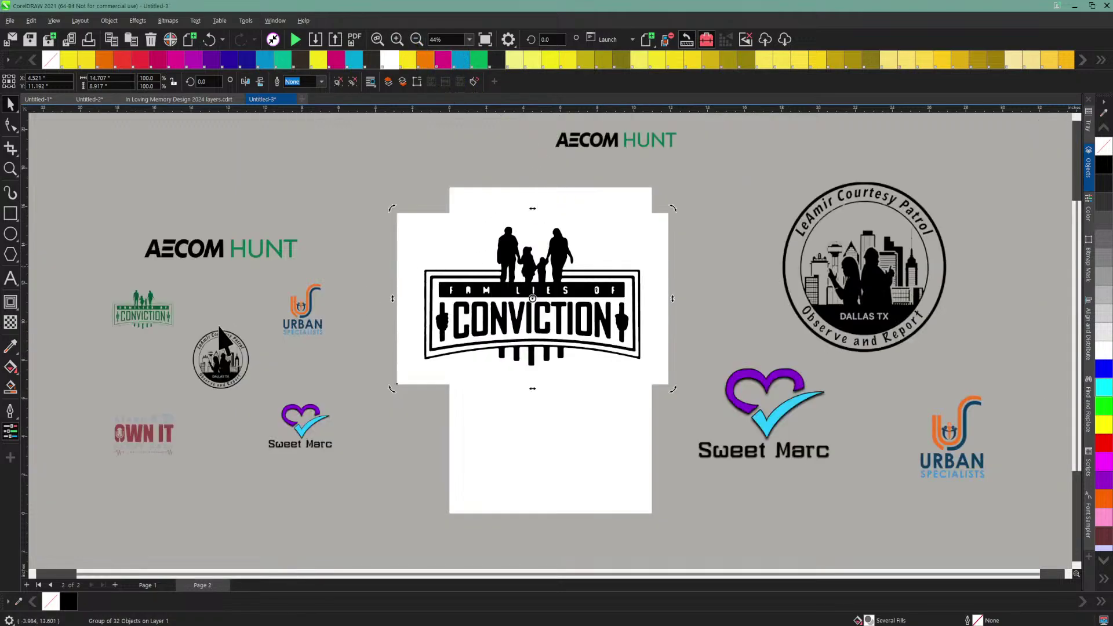
drag(138, 317, 186, 263)
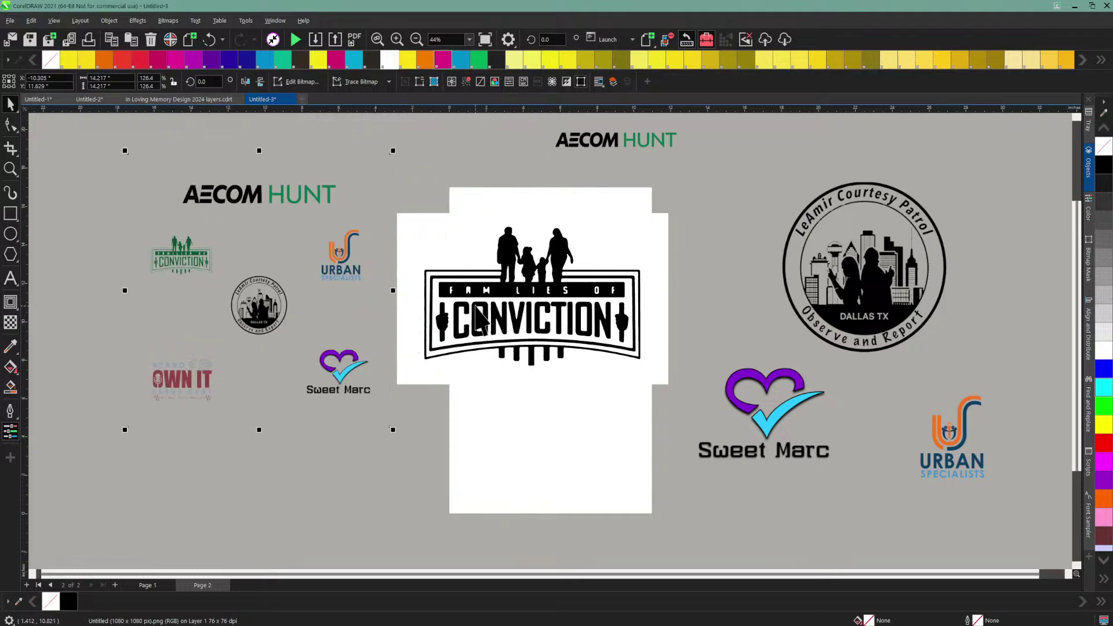
Step: Delete the monochrome bitmap from beneath the traced Families of Conviction logo and place the traced group back over the page
click(397, 39)
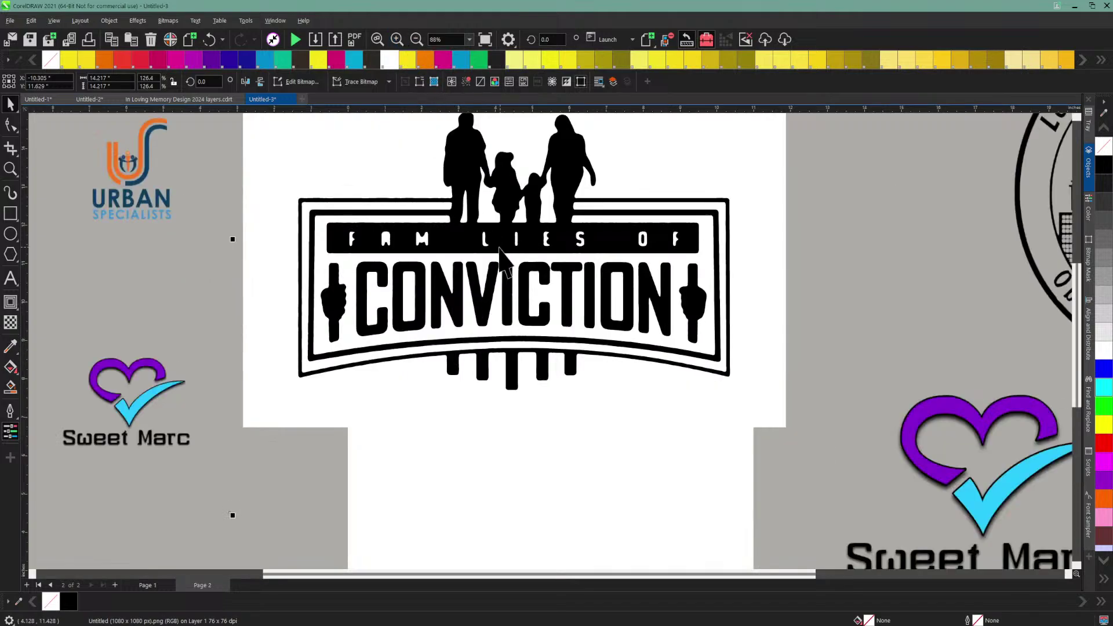
click(421, 206)
drag(418, 199, 511, 257)
key(ctrl+z)
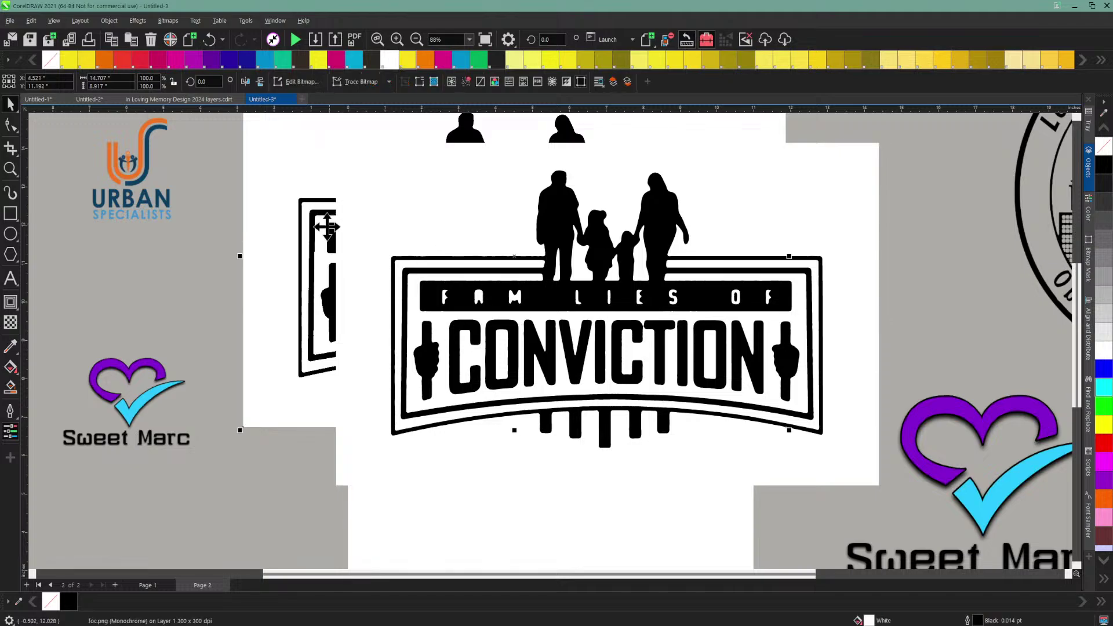
click(325, 229)
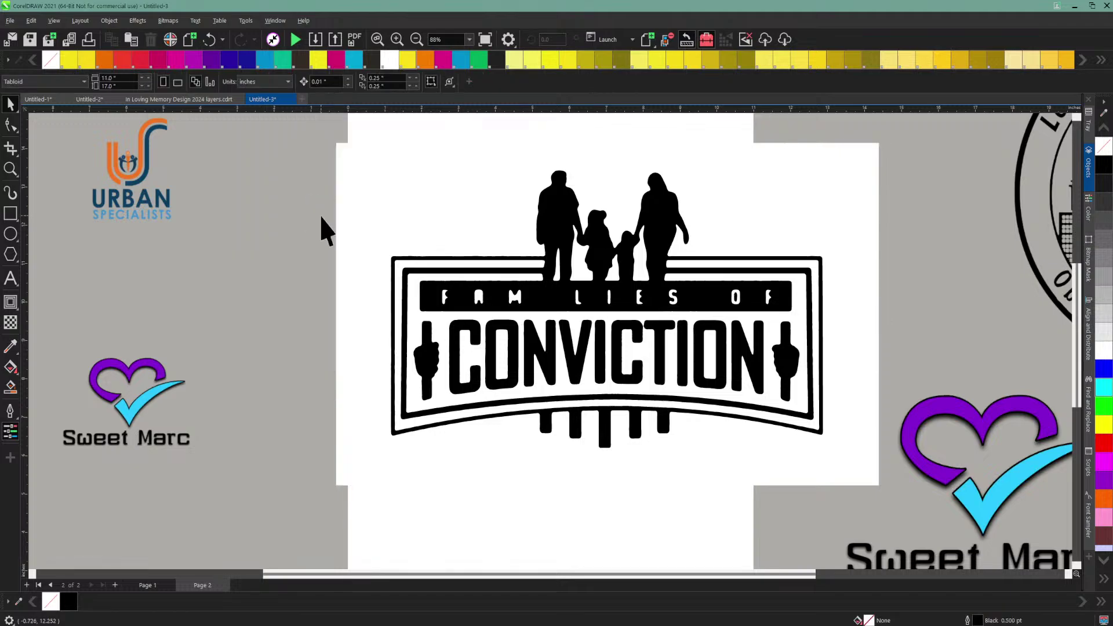
drag(410, 203, 318, 191)
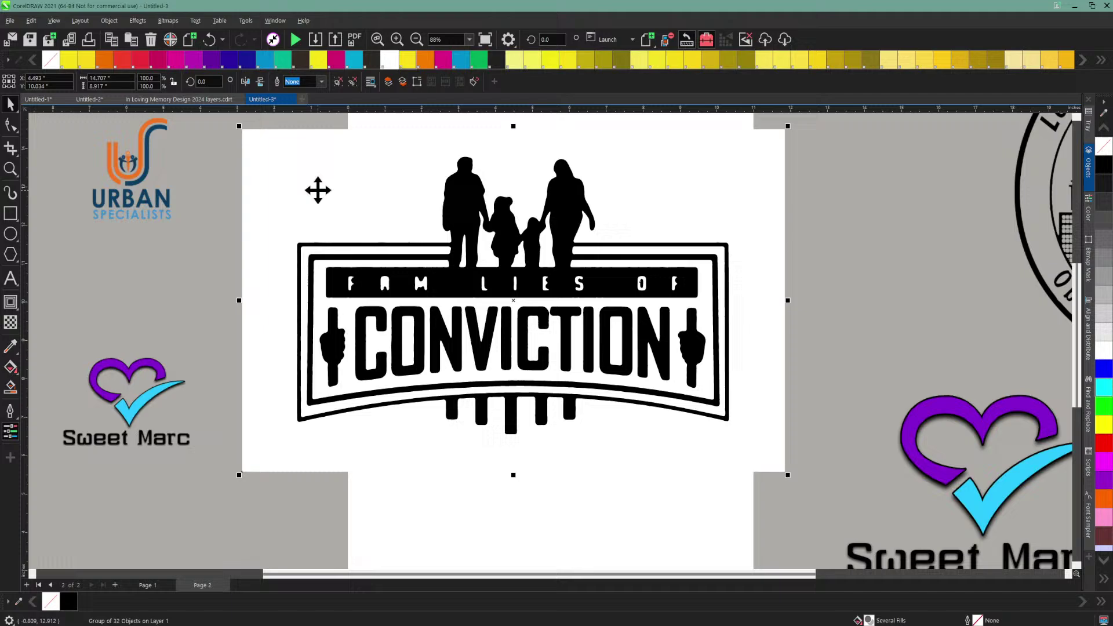
Step: Ungroup the traced Families of Conviction logo and delete its white background shape
click(109, 20)
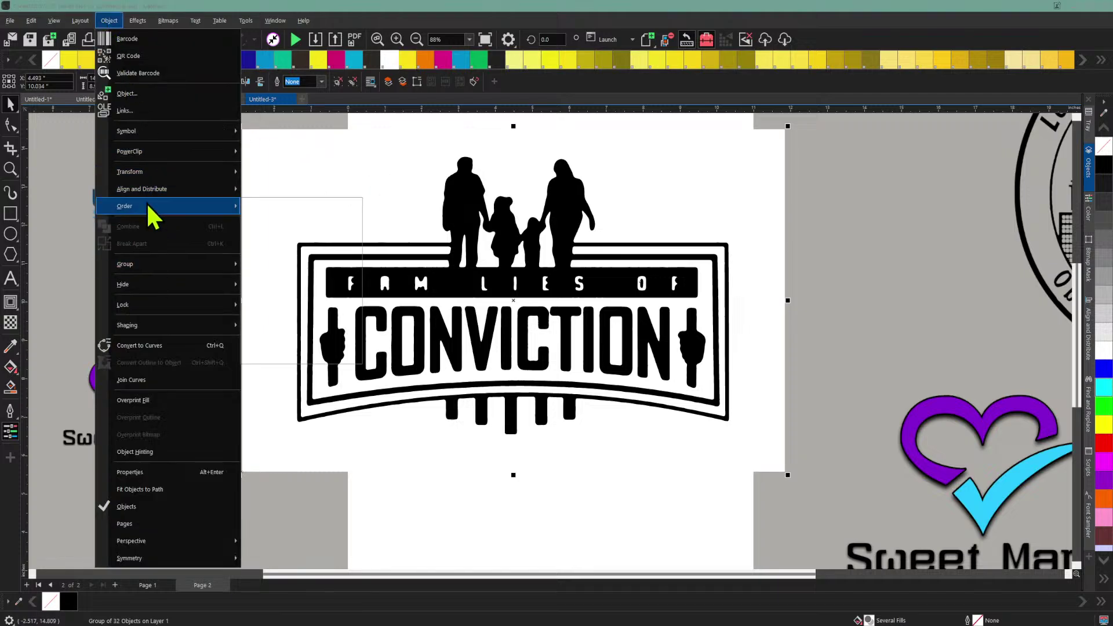
mouse_move(155, 264)
click(256, 281)
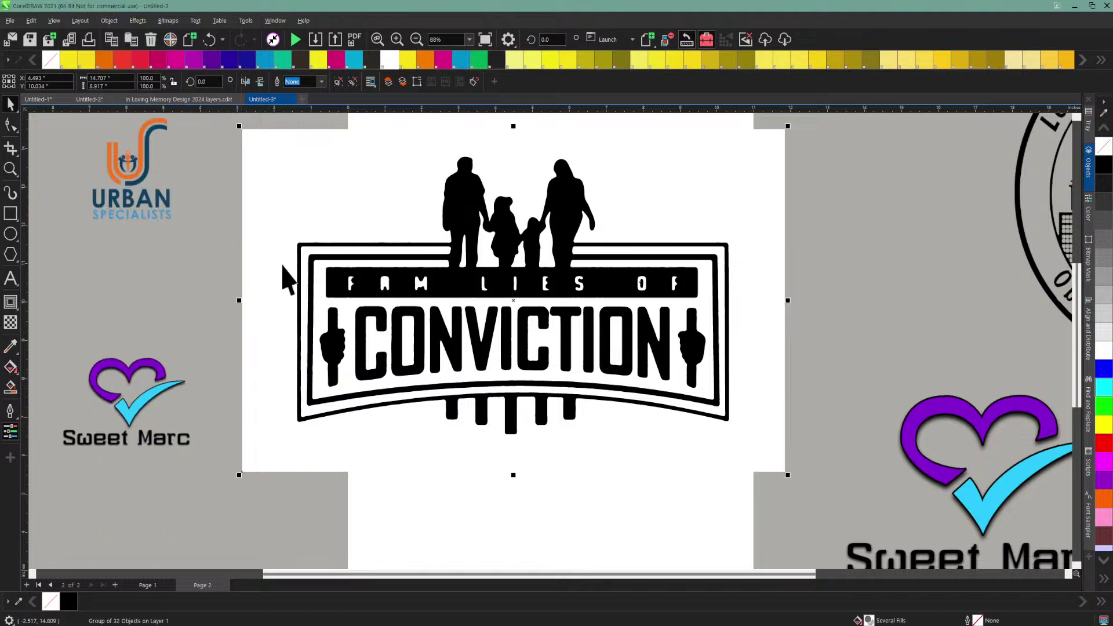
drag(286, 183, 491, 173)
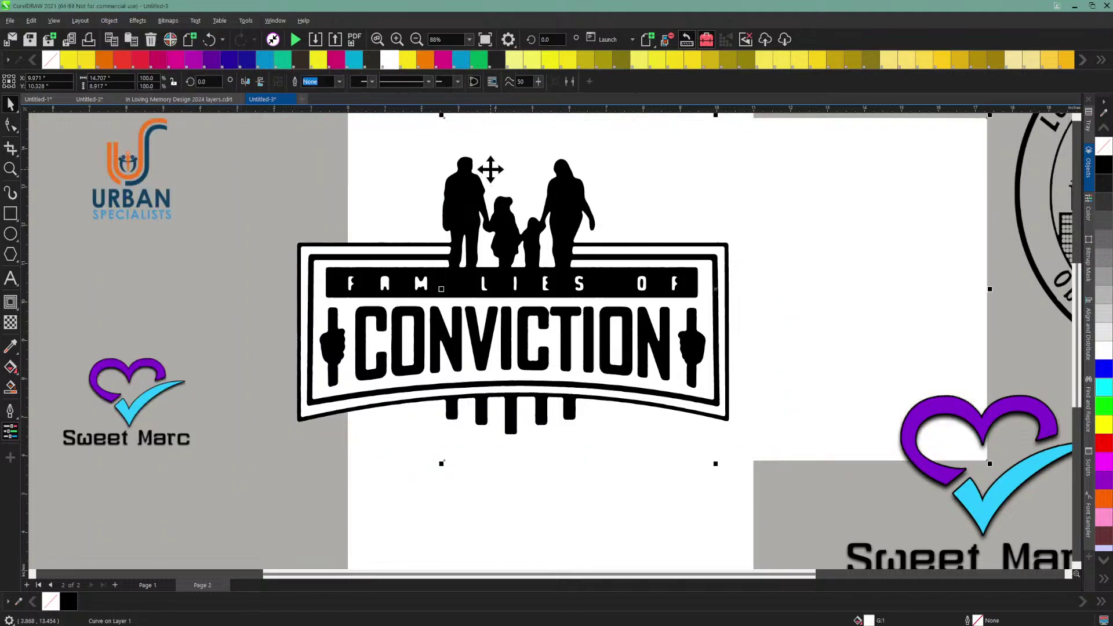
key(Delete)
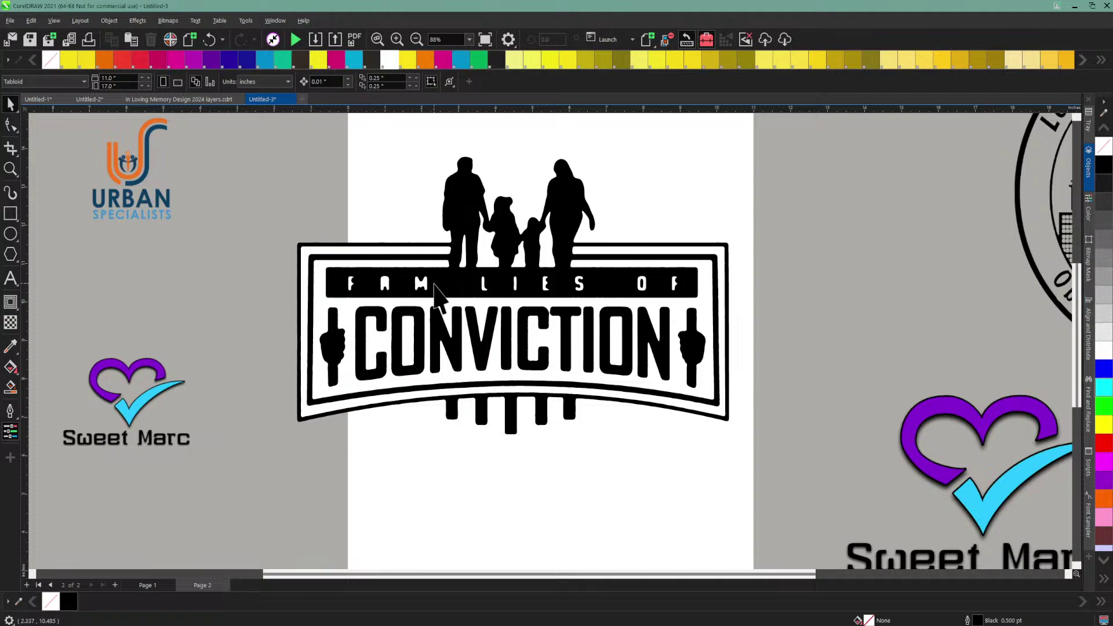
Step: Add the text "families of" below the logo and enlarge it to about 85.7 pt
click(11, 281)
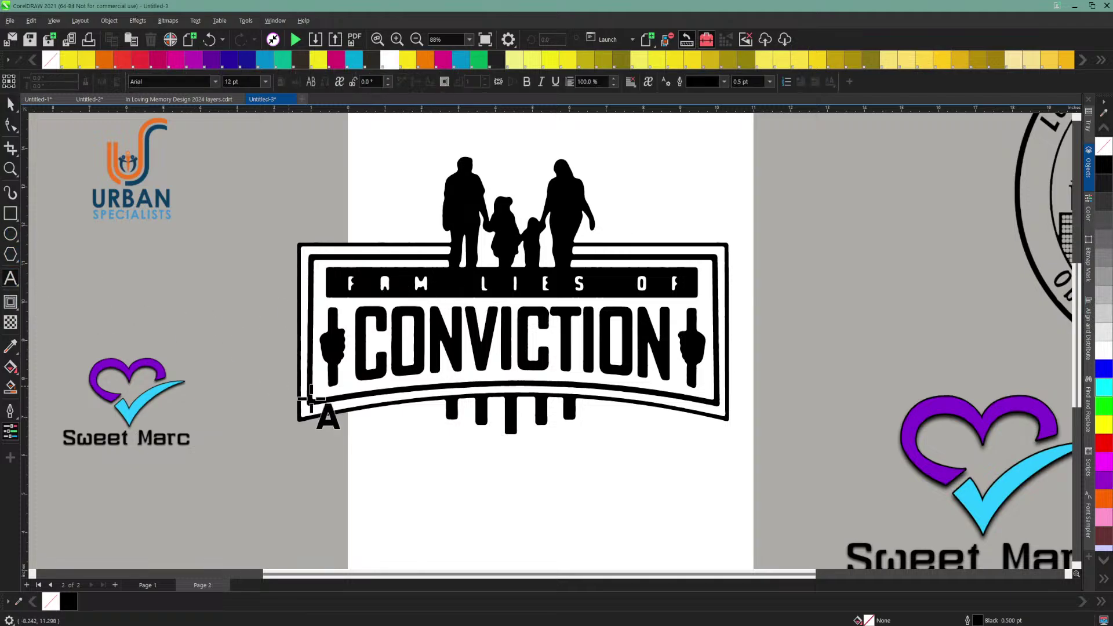
click(352, 477)
text(families o)
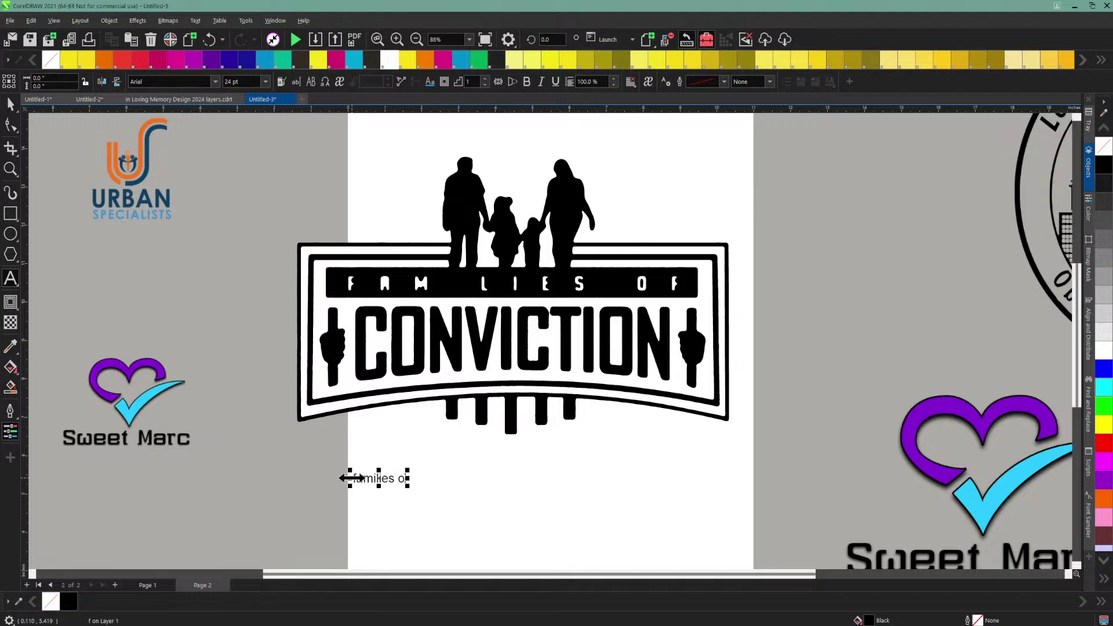
key(BackSpace)
key(BackSpace)
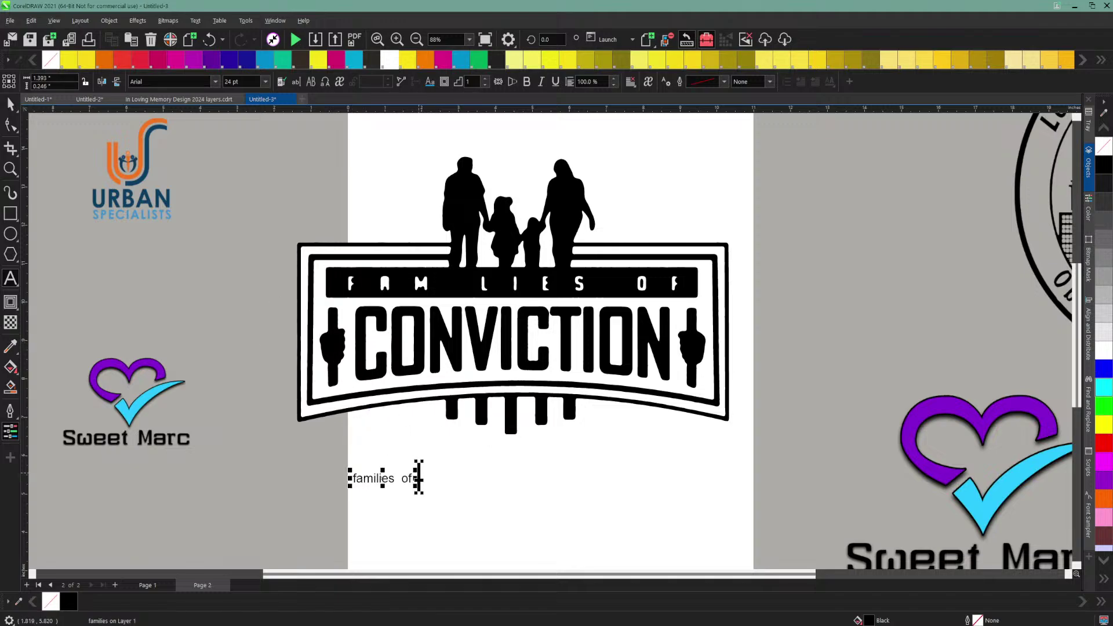
drag(414, 484, 567, 511)
drag(352, 492, 601, 504)
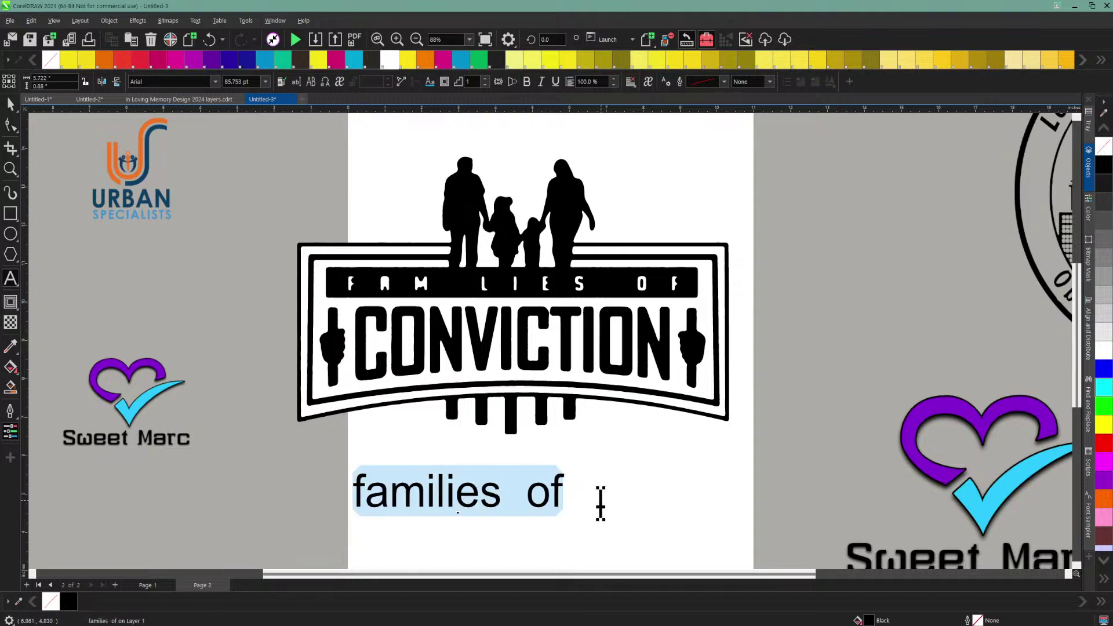
Step: Change the "families of" text to uppercase and set its font to Arial Rounded MT Bold
right_click(521, 496)
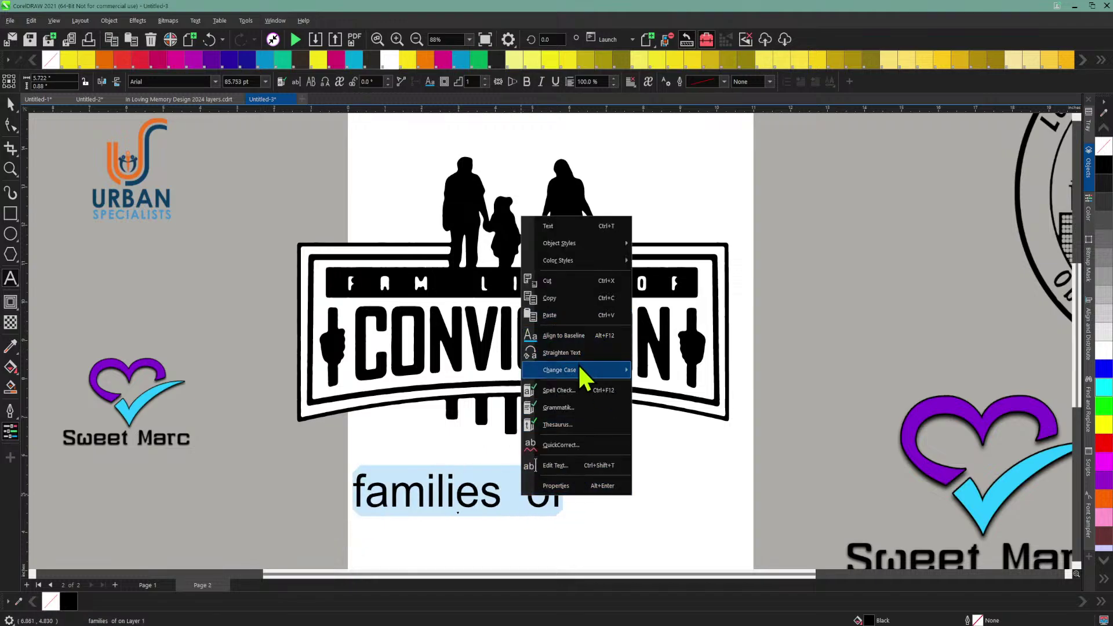
mouse_move(625, 372)
click(677, 404)
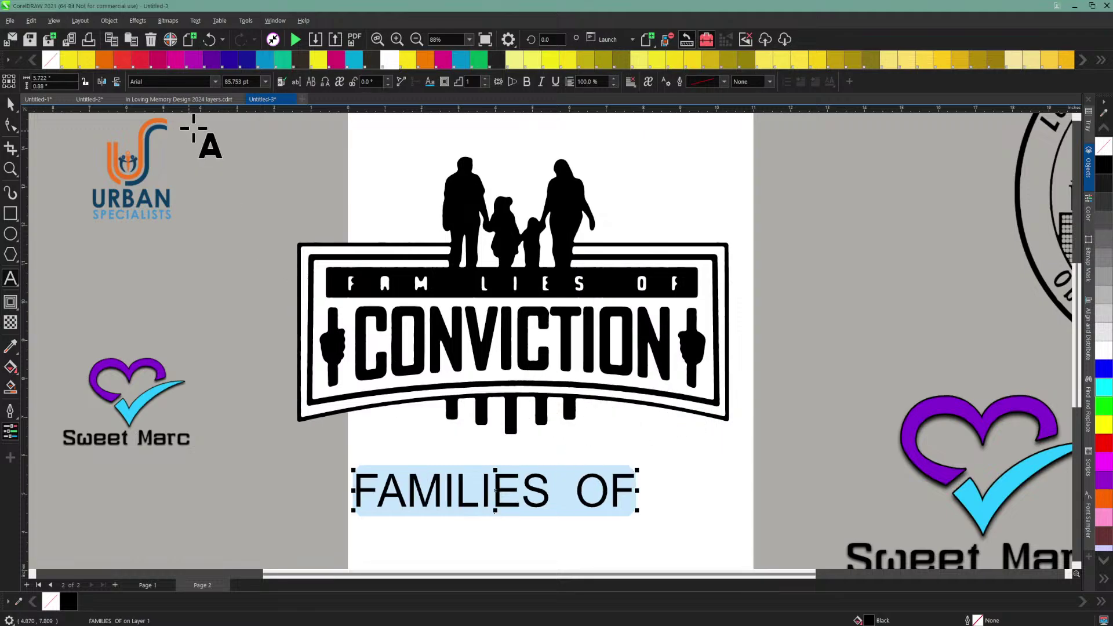
click(215, 82)
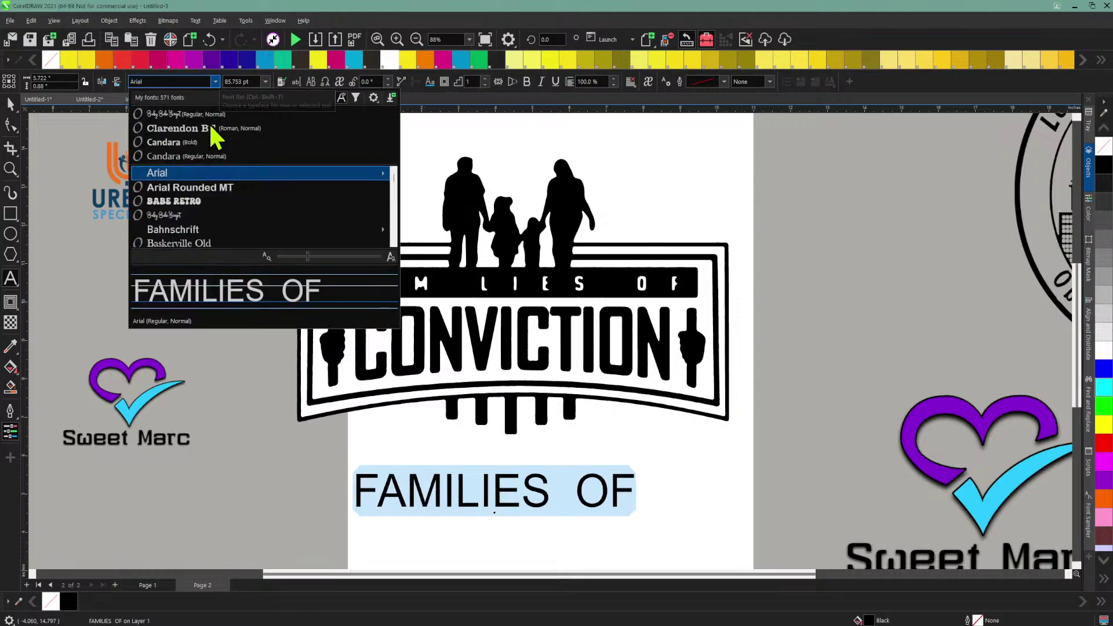
key(Escape)
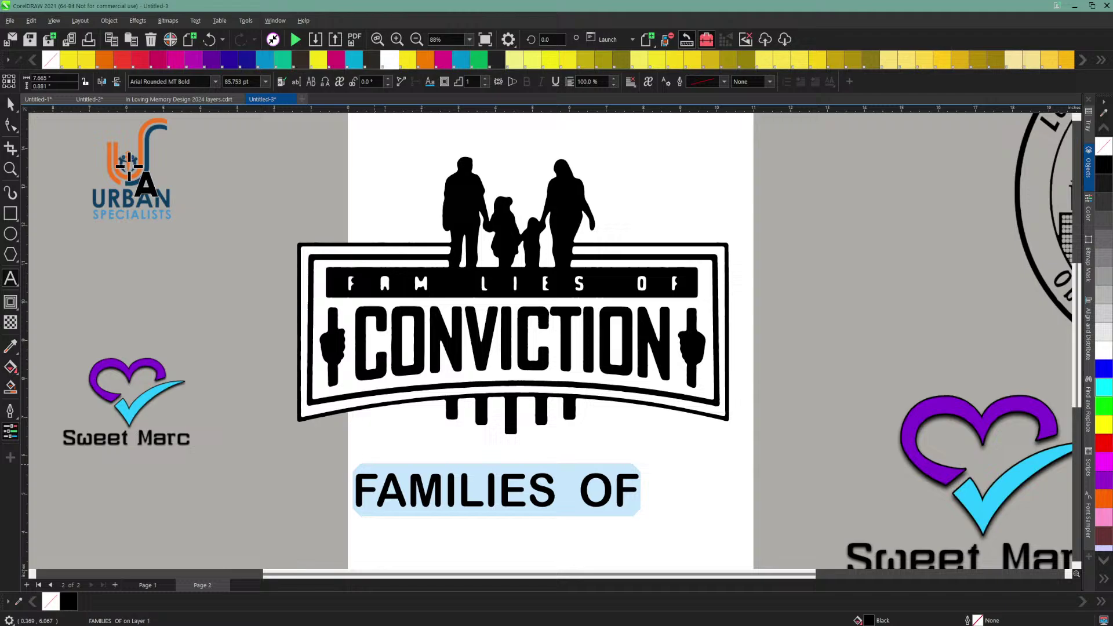
Step: Shrink the FAMILIES OF text to about 33.5 pt, fill it with magenta, and place it over the start of the banner lettering
click(11, 104)
drag(642, 470, 536, 489)
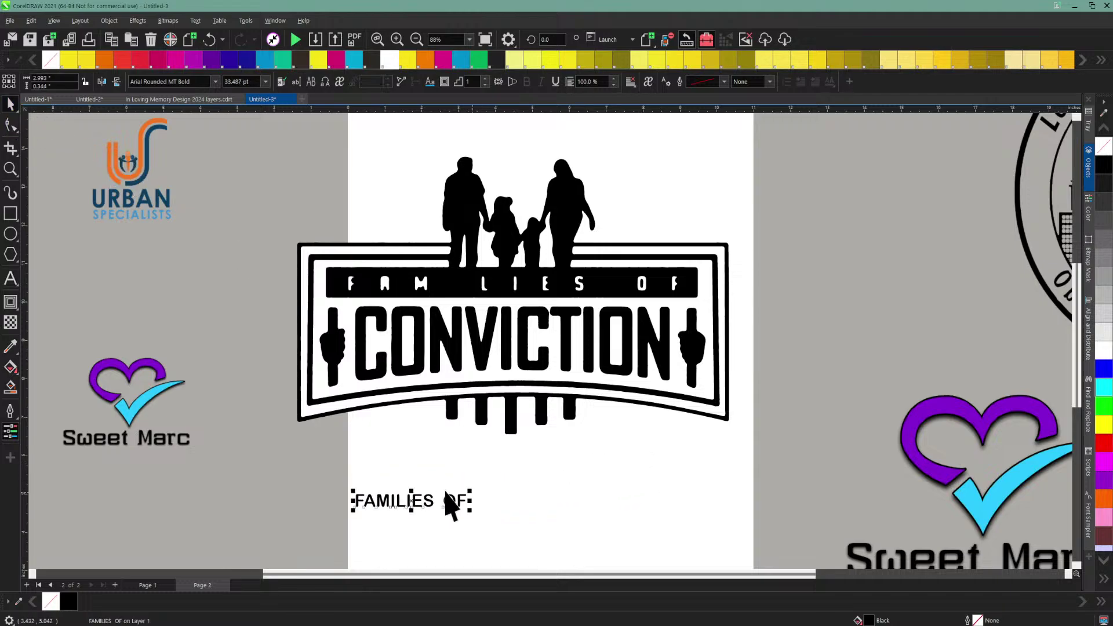
drag(414, 501, 392, 261)
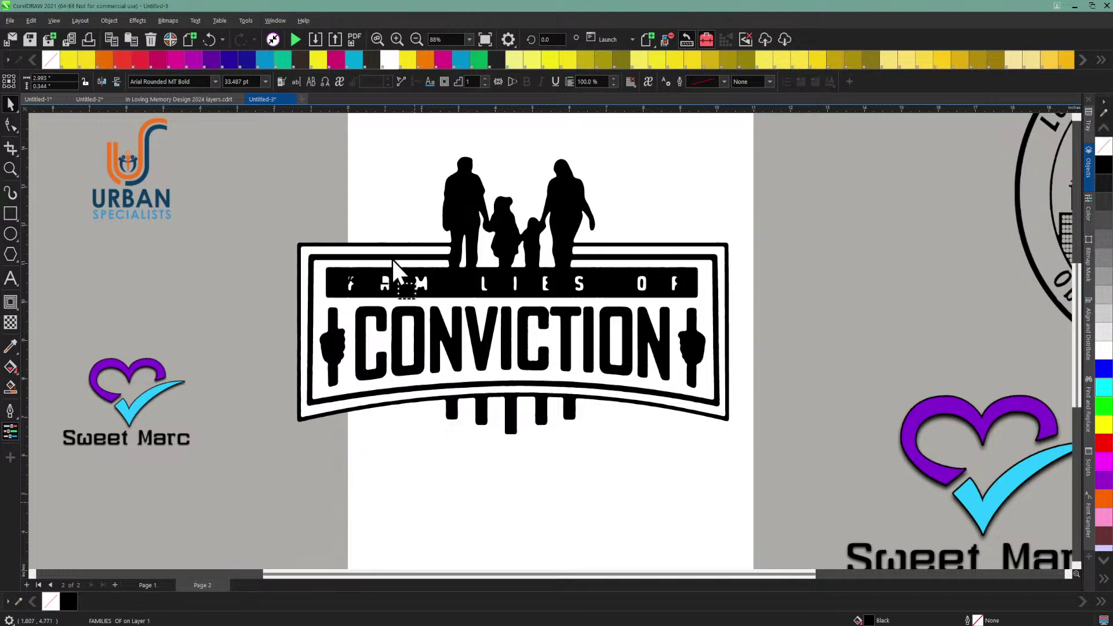
click(442, 60)
drag(380, 214, 404, 284)
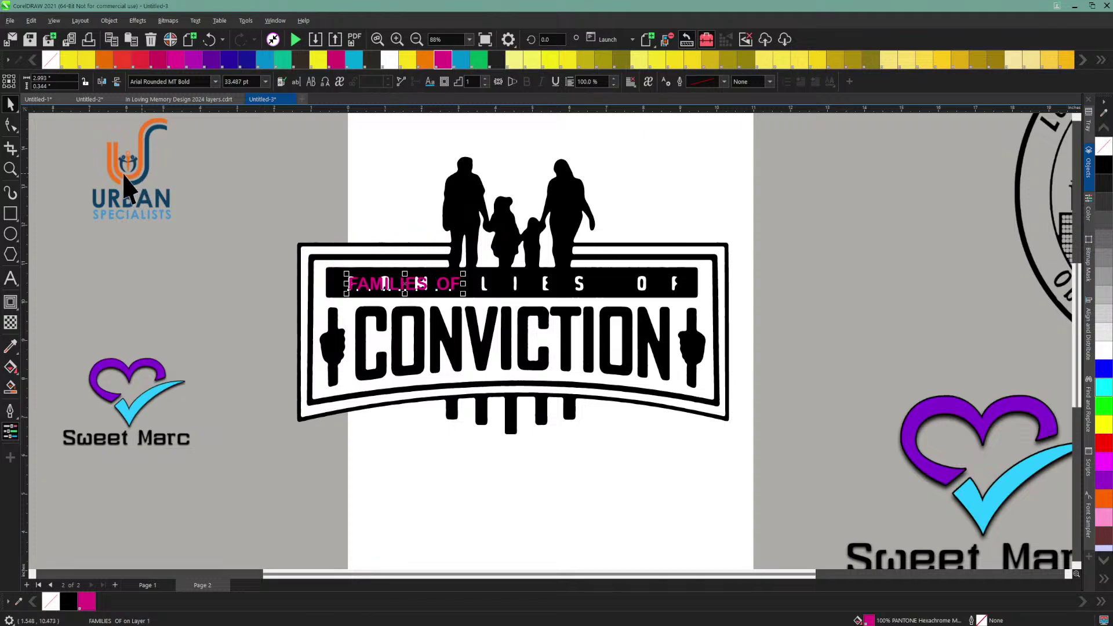
Step: Widen the letter spacing of the magenta FAMILIES OF text to match the traced banner letters
click(12, 126)
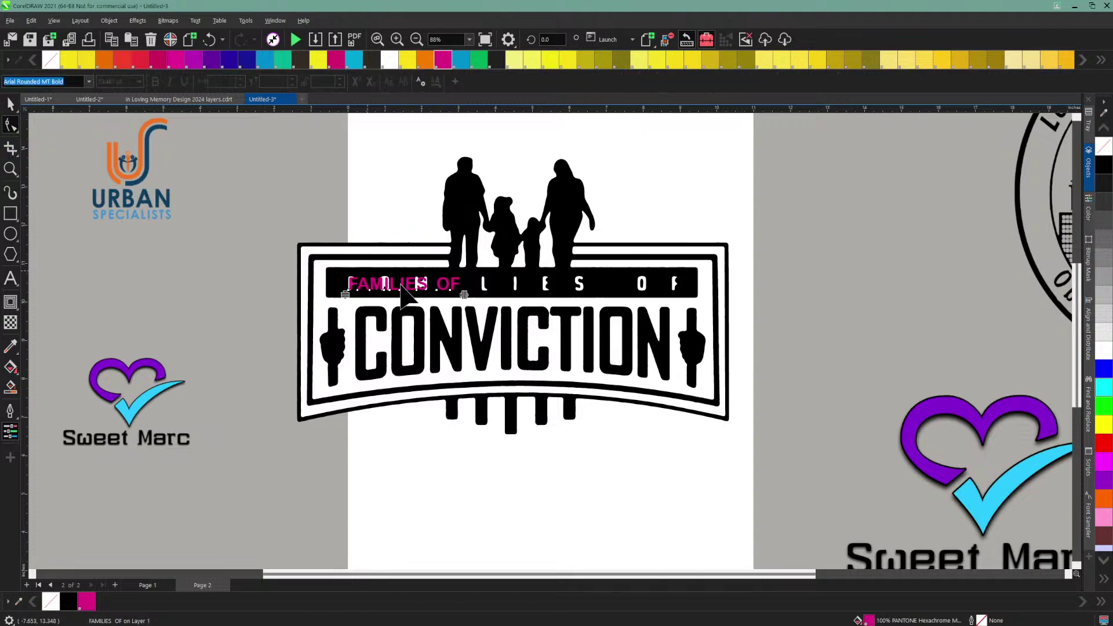
drag(467, 297, 721, 299)
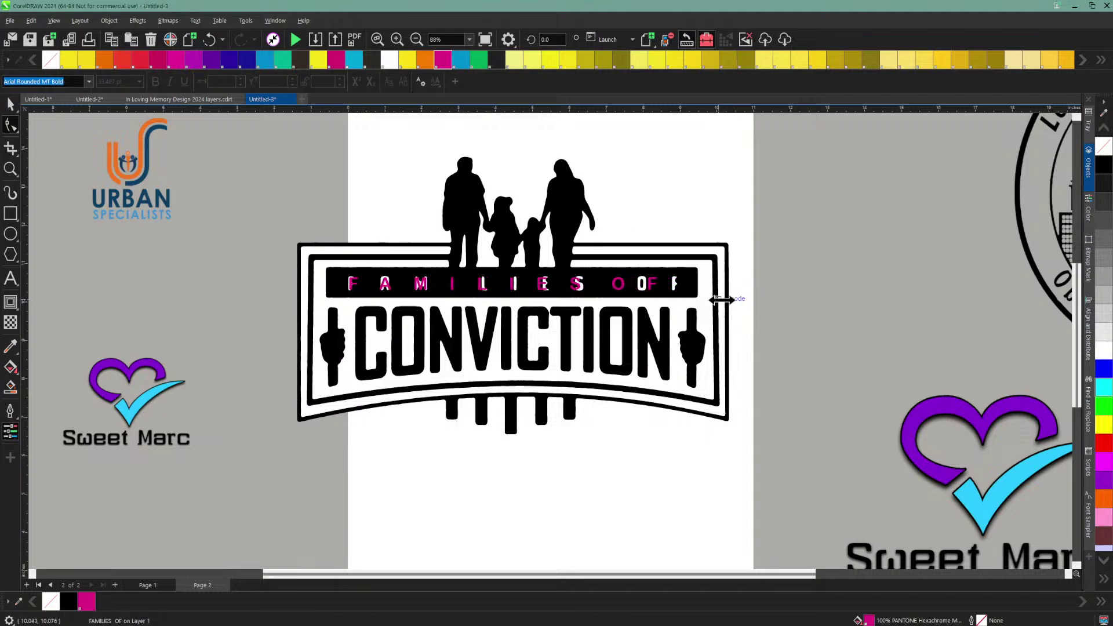
drag(721, 299, 722, 308)
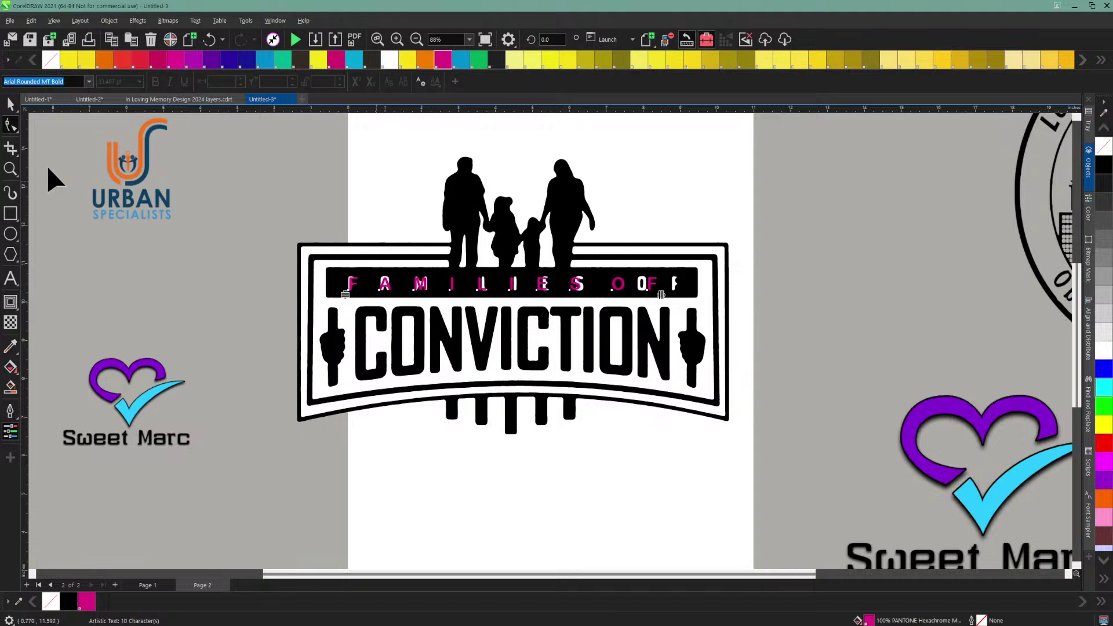
Step: Stretch the magenta FAMILIES OF text to about 0.44 inch tall and widen the gap before OF to fit the banner lettering
click(10, 104)
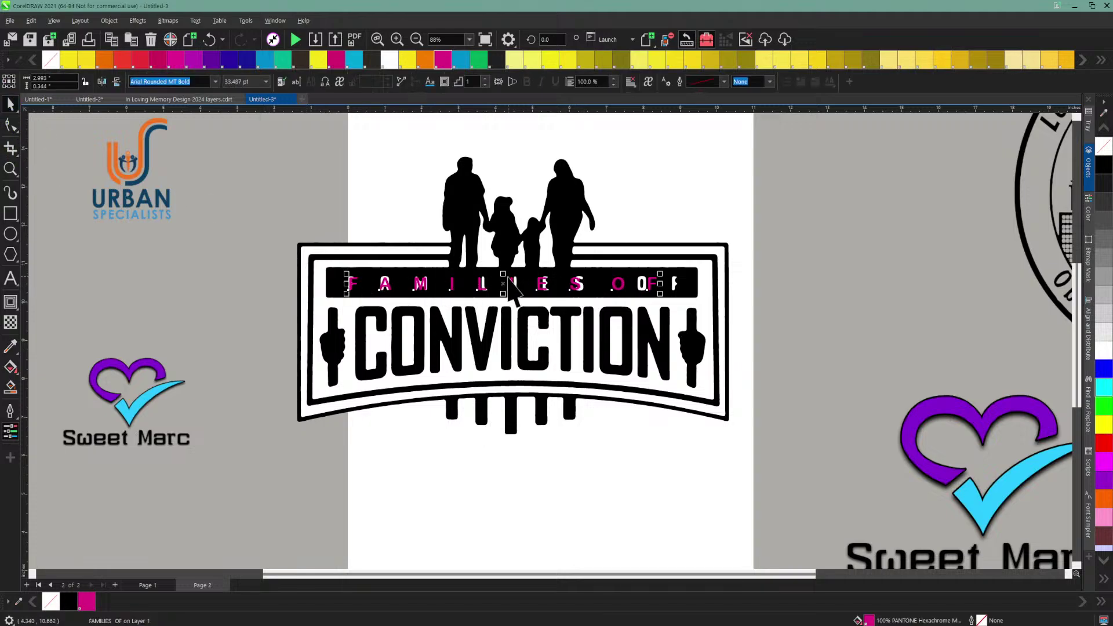
drag(503, 270, 503, 269)
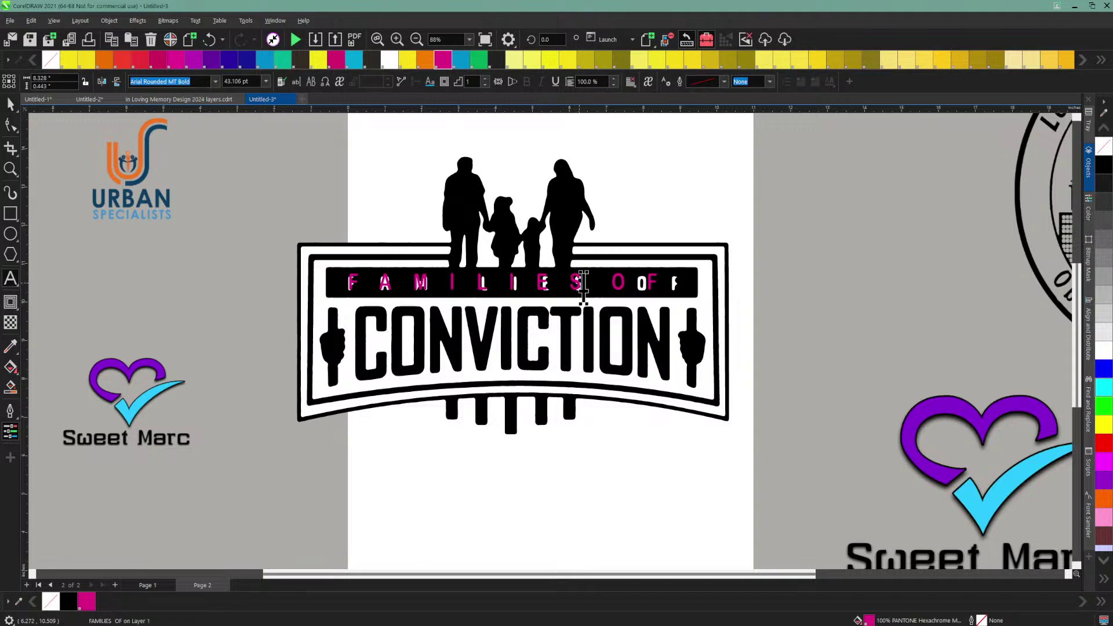
double_click(586, 284)
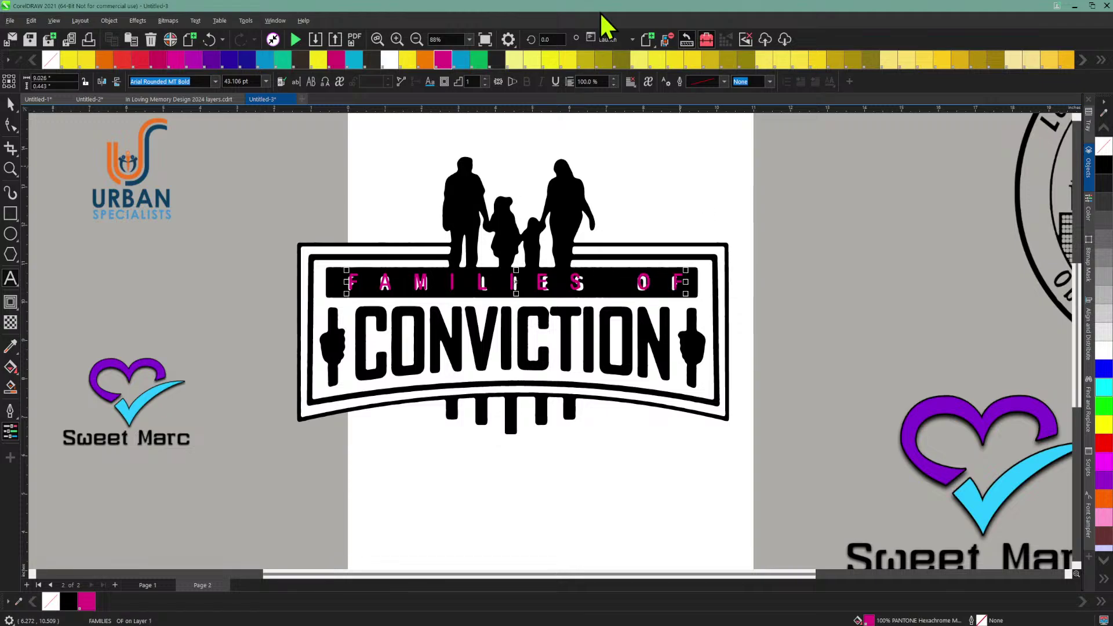
Step: Move the magenta FAMILIES OF text above the banner and cover the broken lettering with a black rectangle about 9.98 by 0.78 inch
click(8, 108)
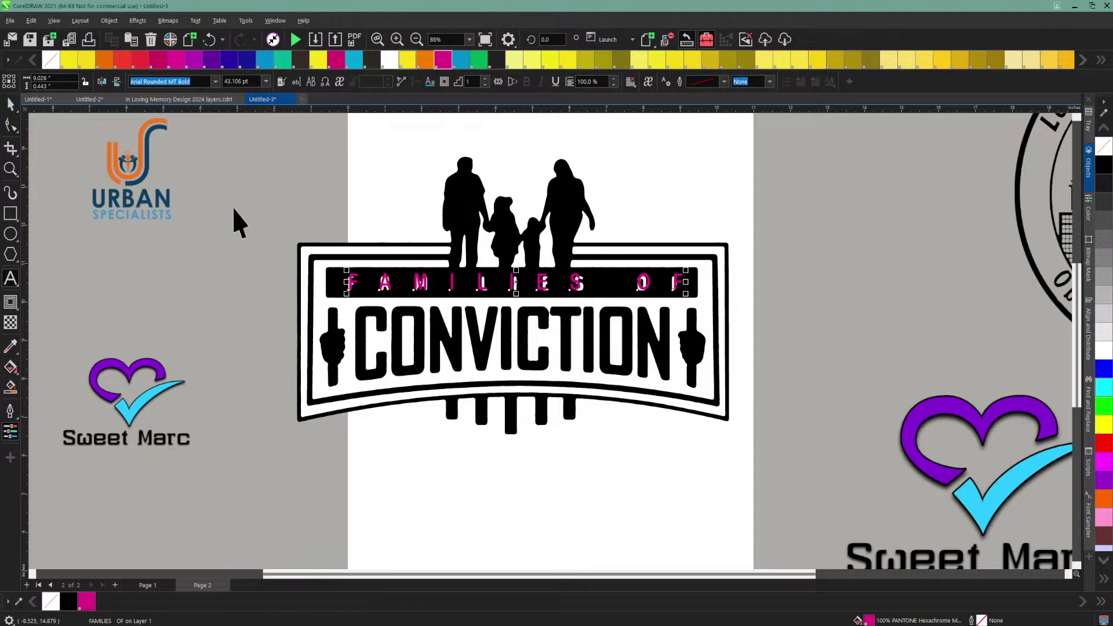
drag(387, 283, 404, 177)
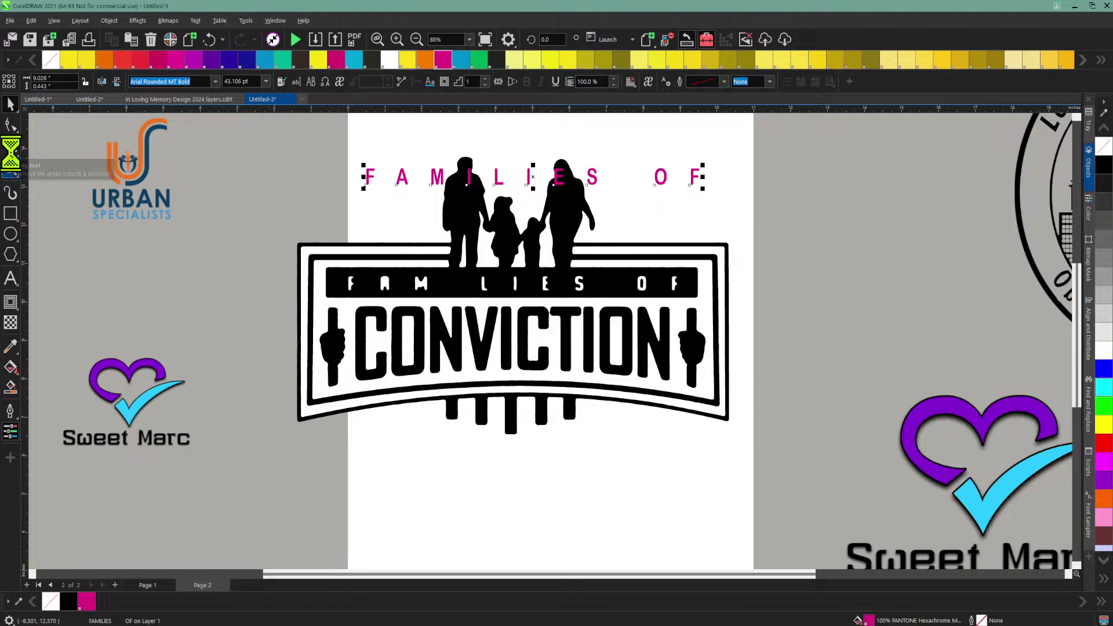
click(11, 213)
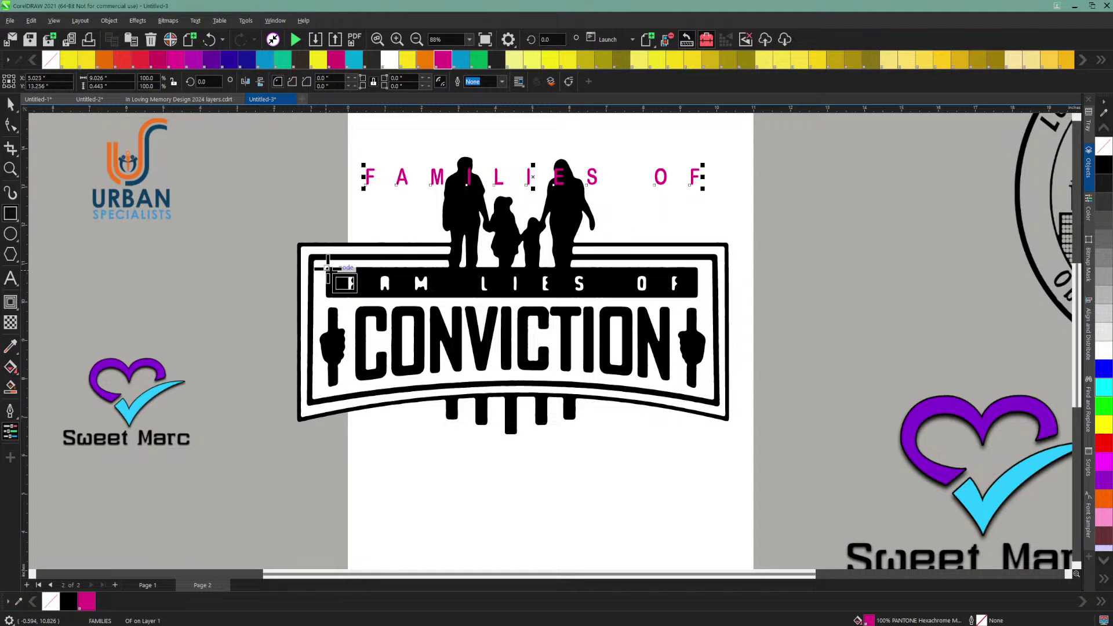
drag(327, 267, 694, 300)
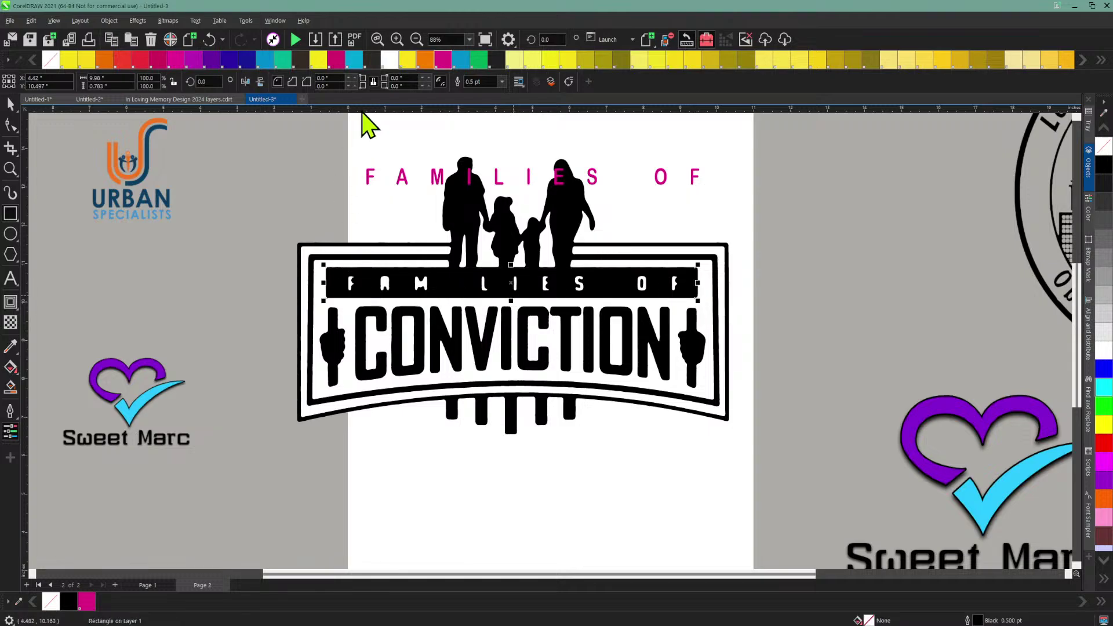
click(1103, 162)
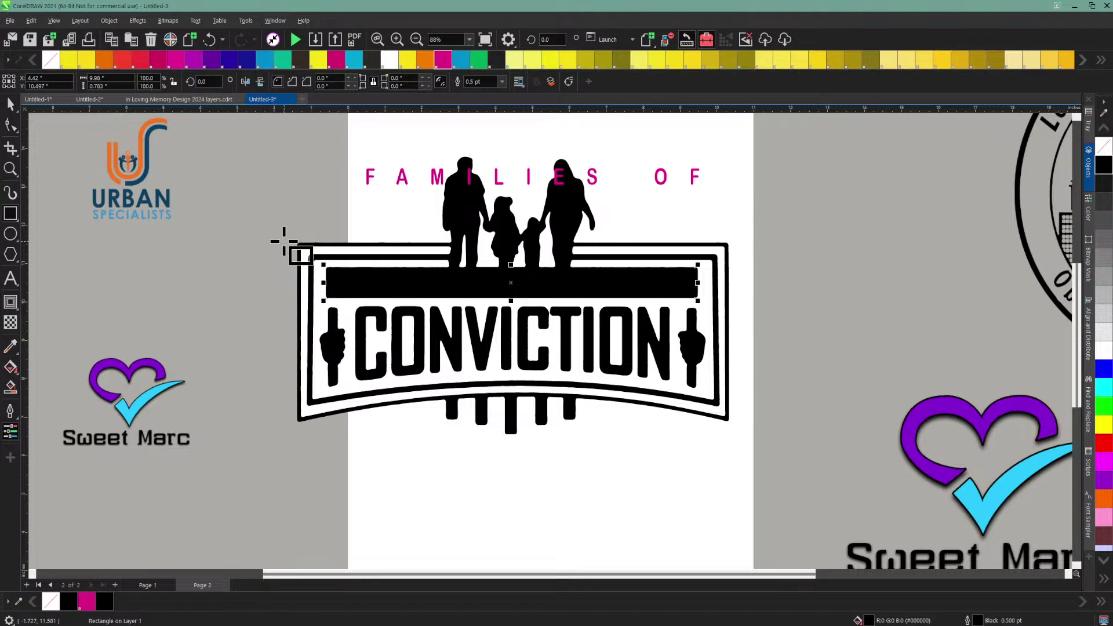
Step: Fill the banner rectangle with magenta and enlarge it to about 10.27 by 0.8 inch to fully cover the traced banner
click(395, 40)
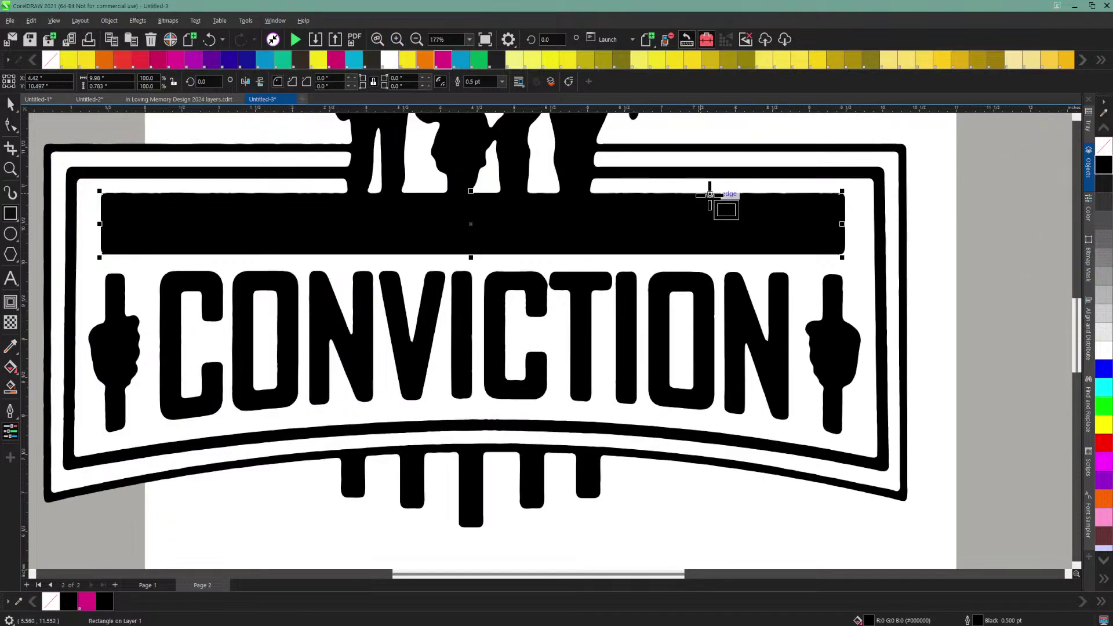
drag(838, 221, 856, 221)
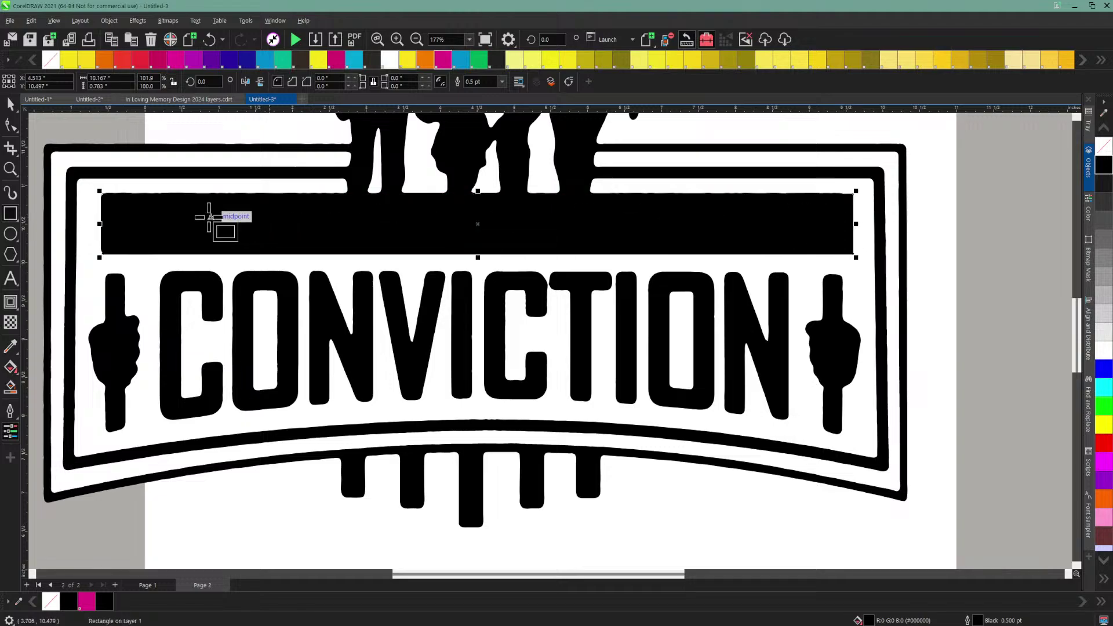
click(443, 61)
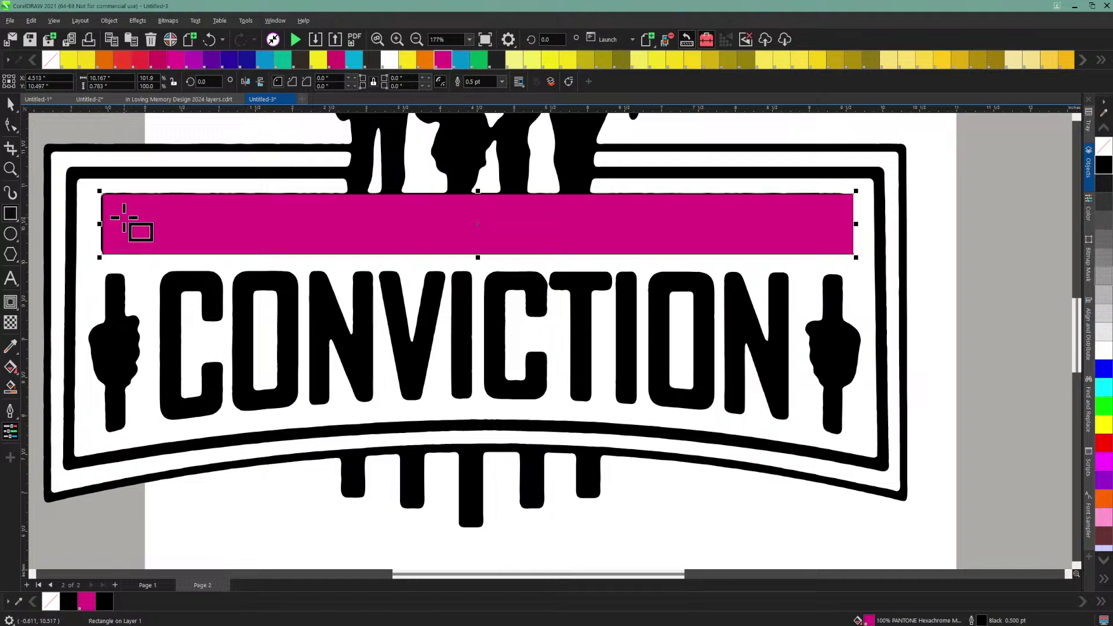
drag(97, 222, 91, 222)
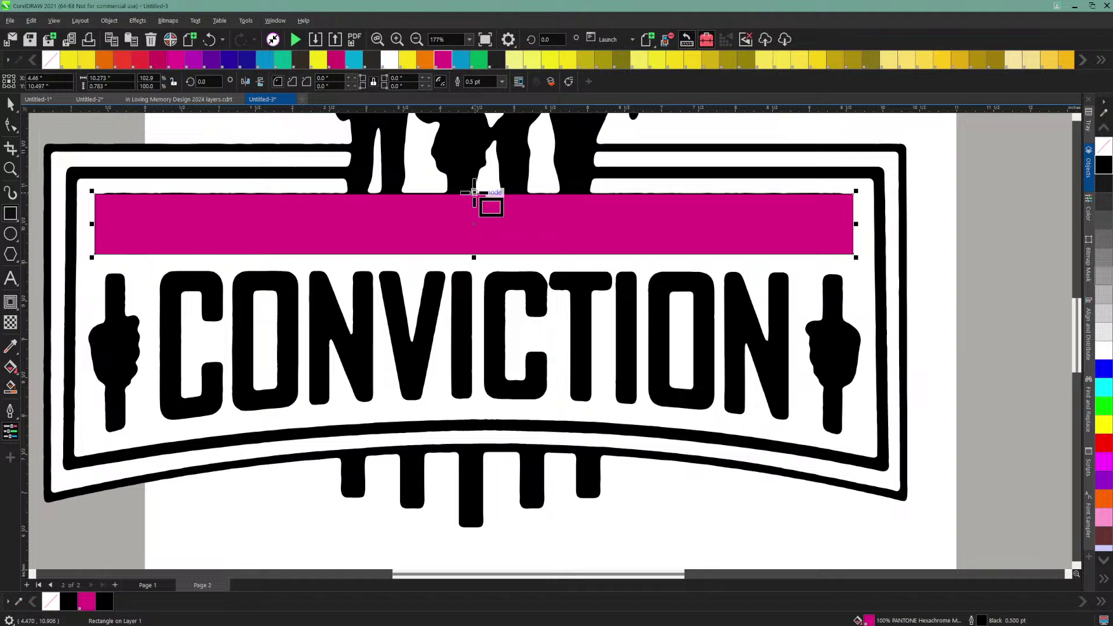
drag(473, 192, 473, 190)
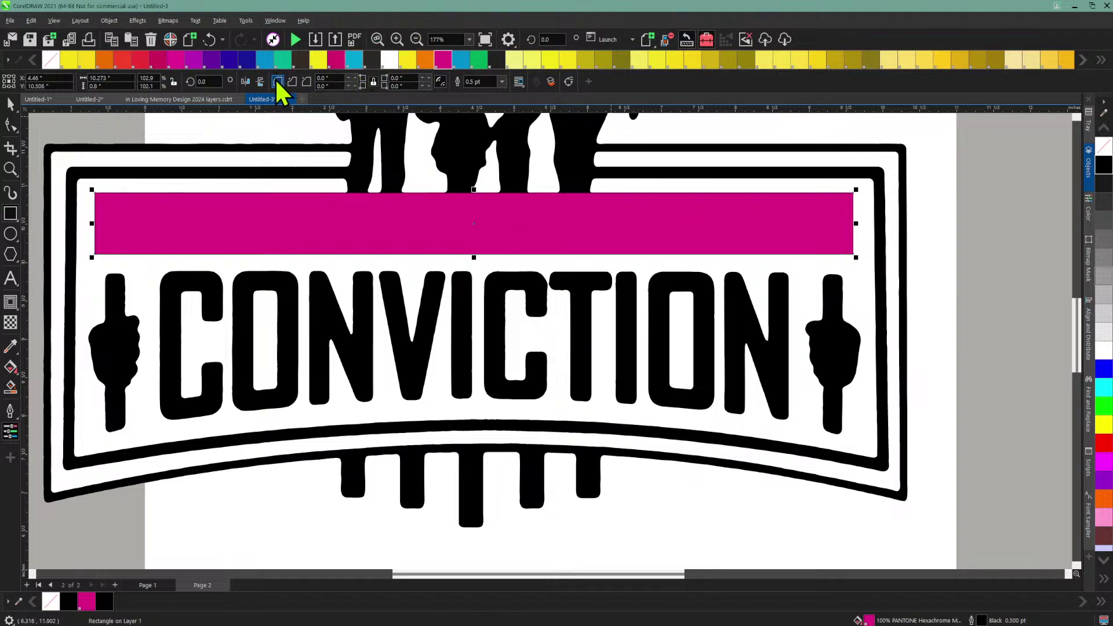
Step: Try a 2 pt outline on the magenta banner rectangle and then remove its outline
click(474, 82)
click(502, 82)
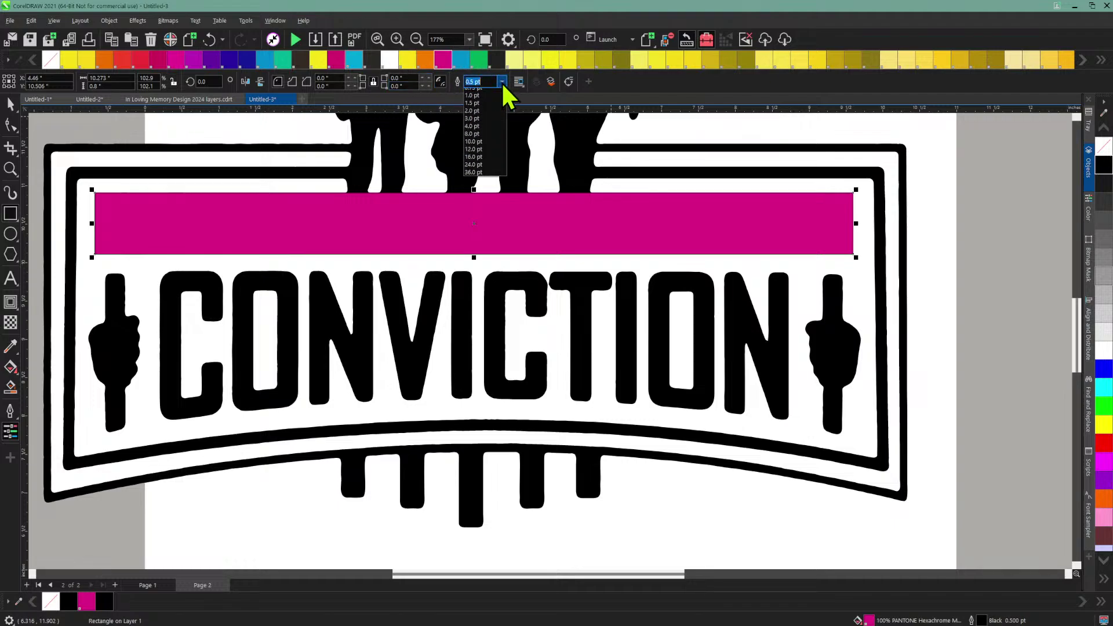
click(475, 139)
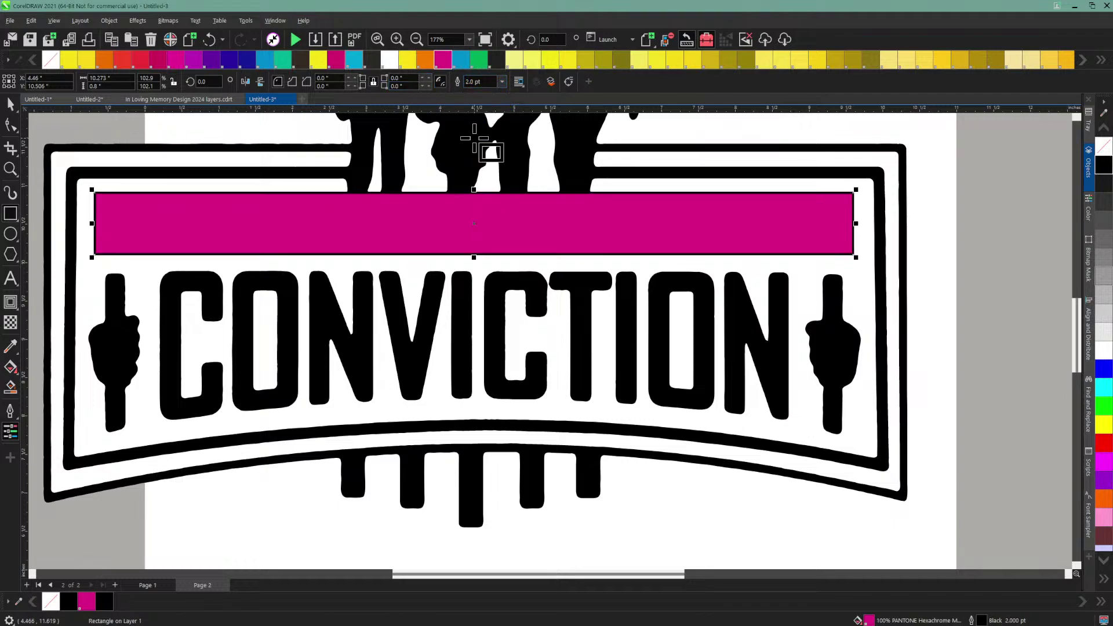
click(502, 83)
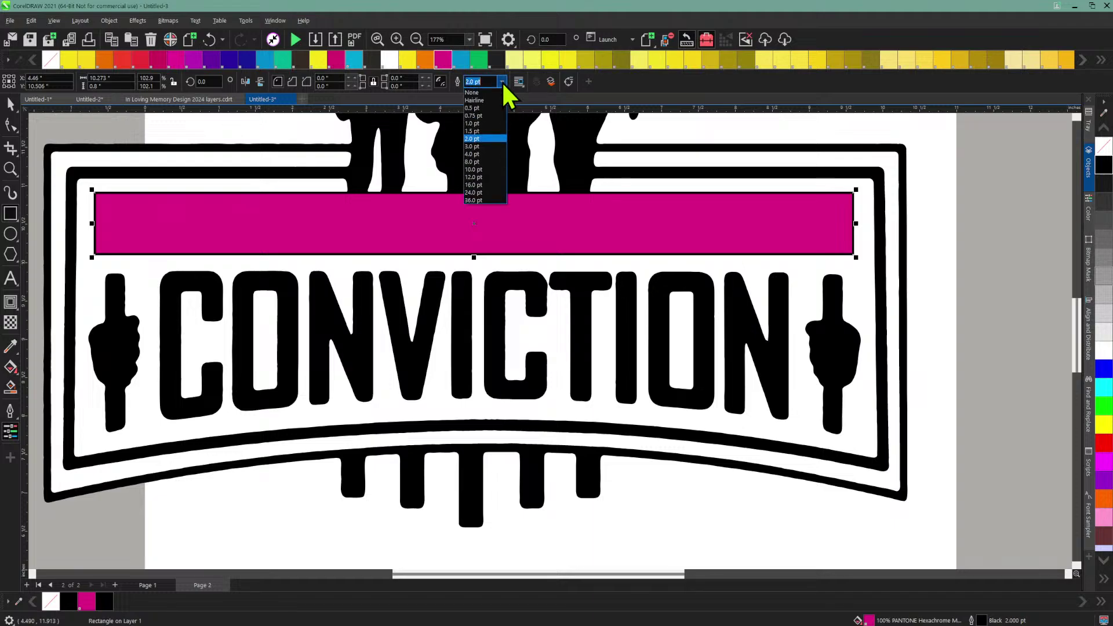
click(490, 94)
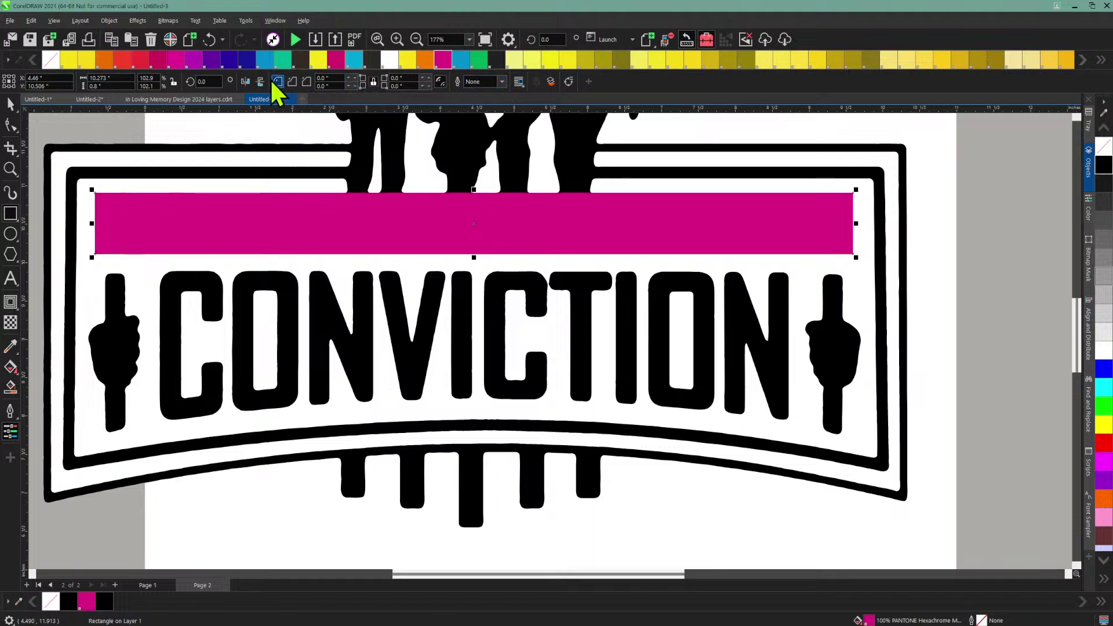
Step: Round all corners of the banner rectangle to 0.16 inch and fill it with black
click(356, 77)
click(355, 77)
click(356, 78)
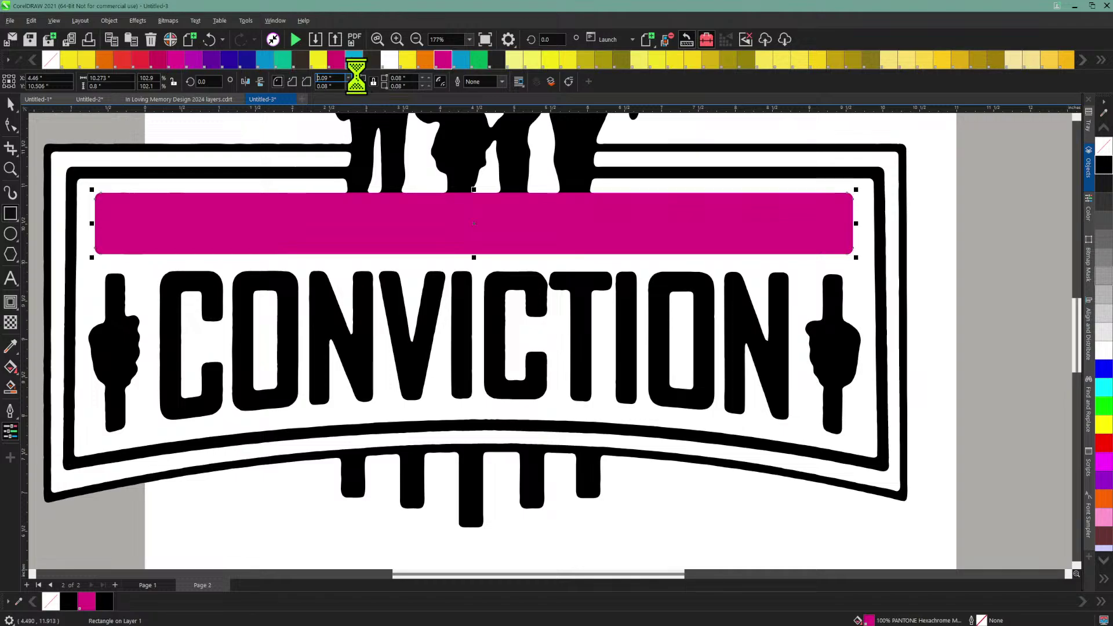
click(355, 77)
click(355, 77)
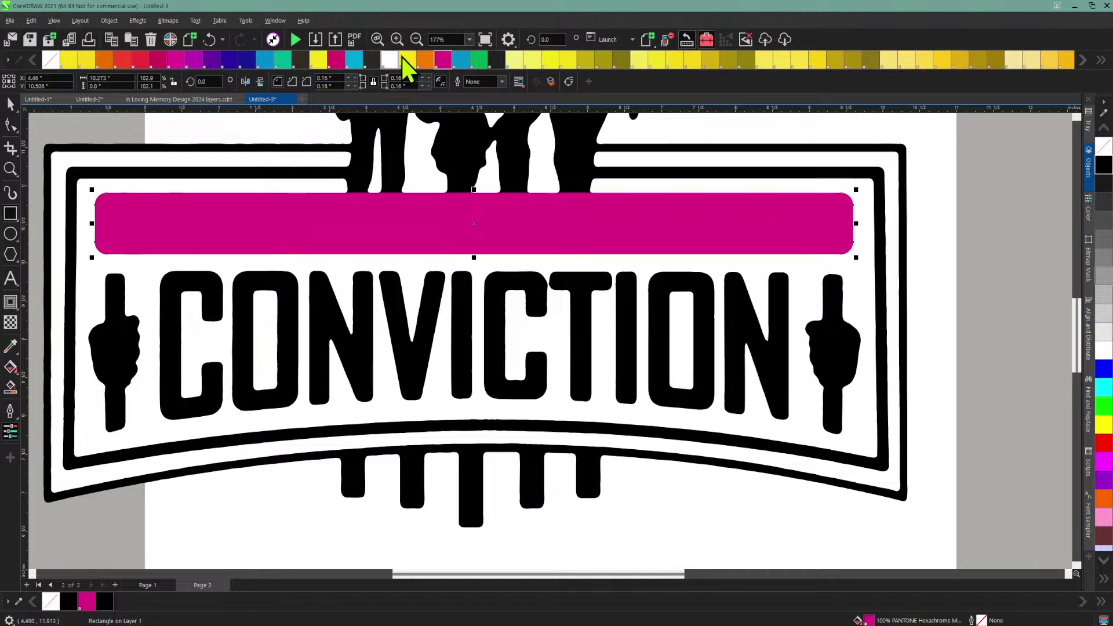
click(416, 39)
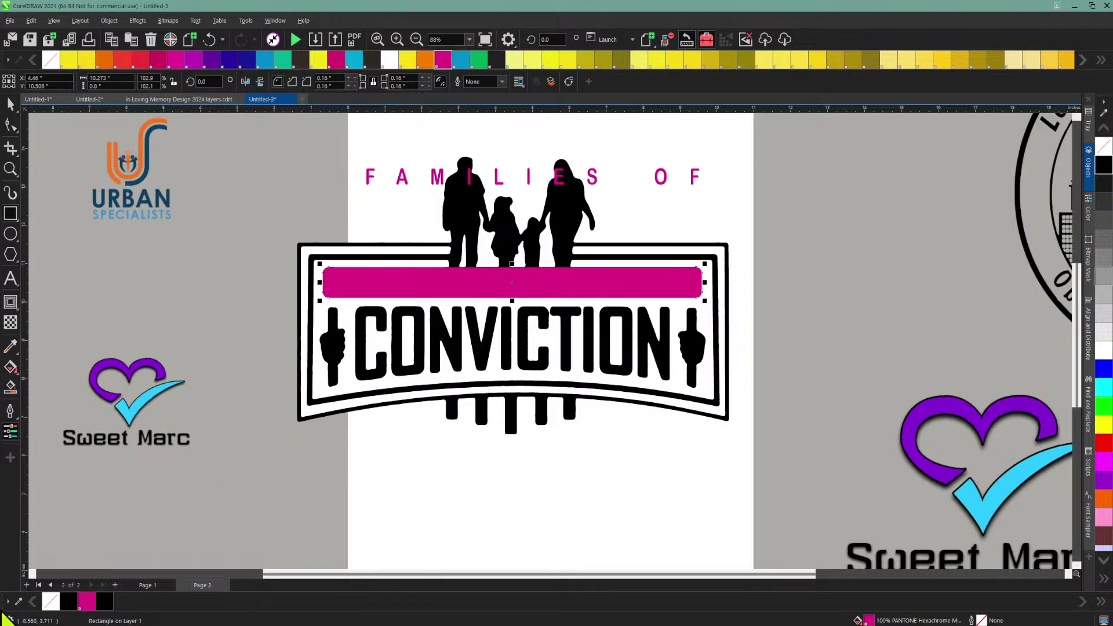
click(70, 601)
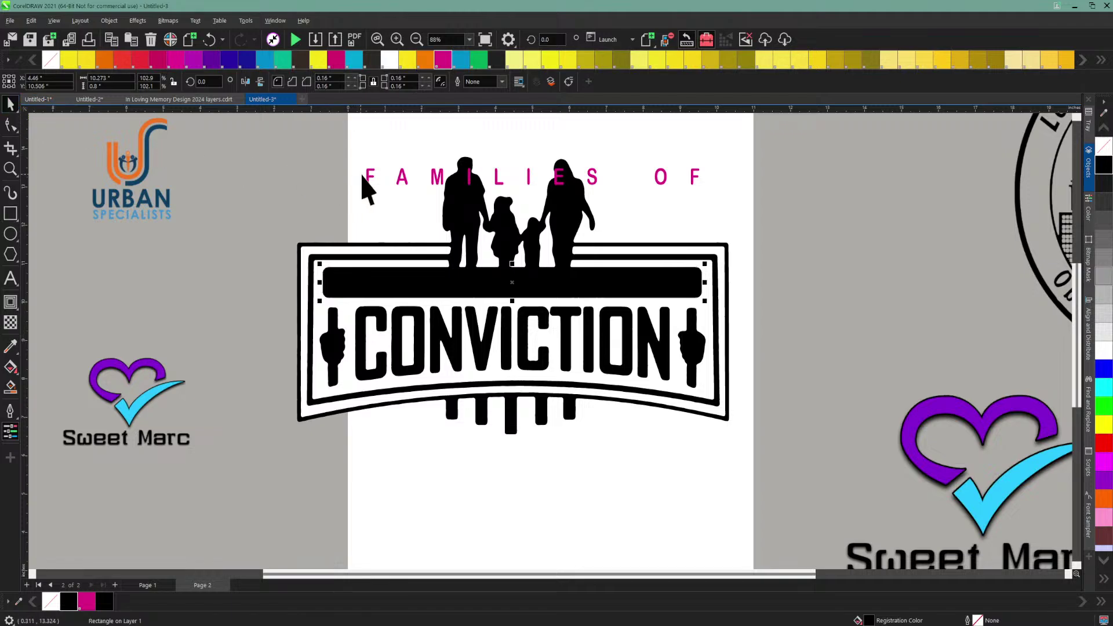
Step: Place the magenta FAMILIES OF text onto the black banner bar, bring it in front, and nudge it down to centre it vertically
drag(370, 179, 352, 283)
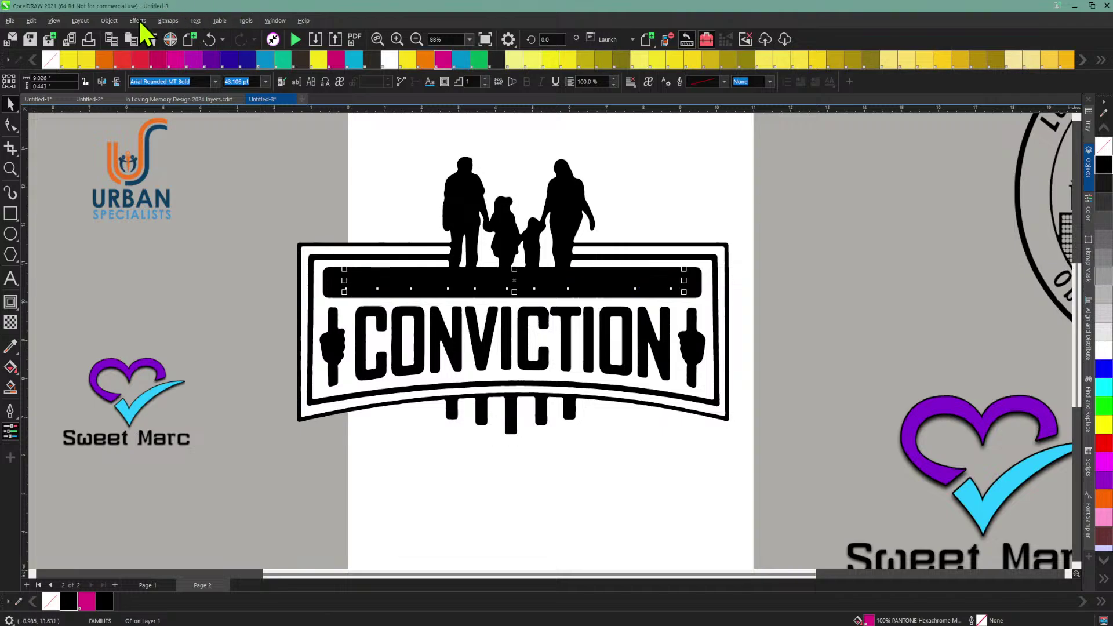
click(109, 23)
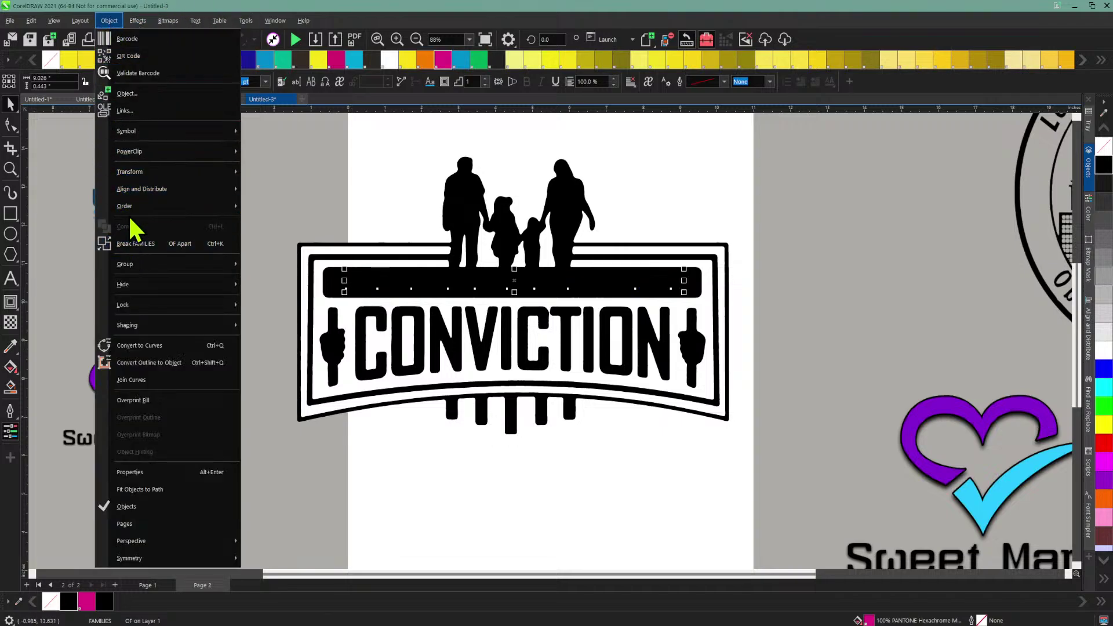
mouse_move(165, 207)
click(280, 207)
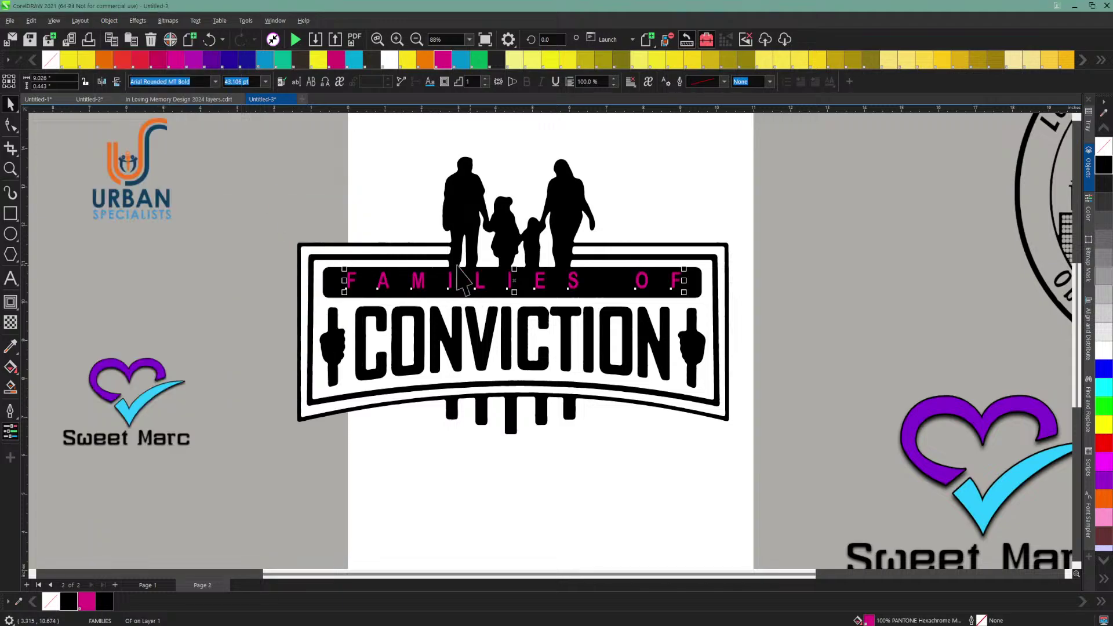
key(Down)
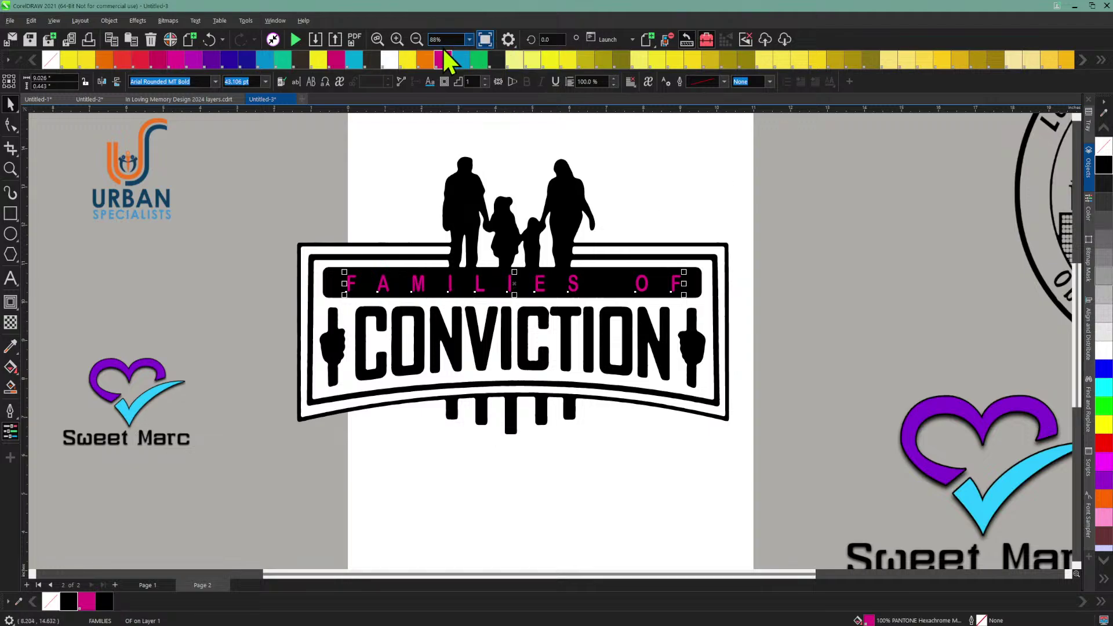
Step: Give the FAMILIES OF text a 2 pt white outline and a white fill
click(397, 39)
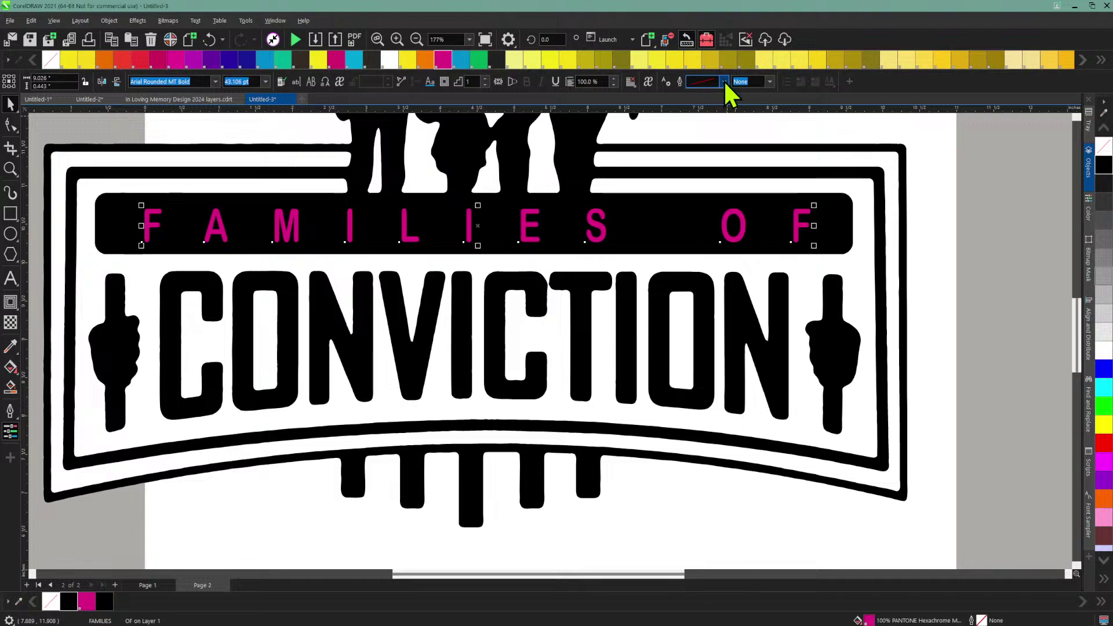
click(770, 83)
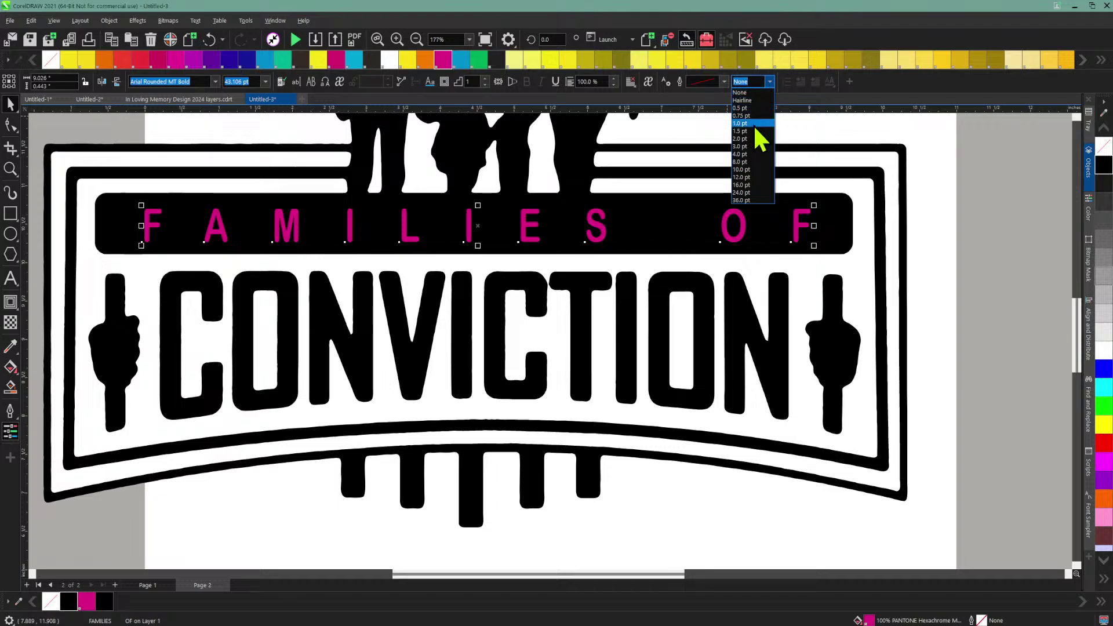
click(740, 139)
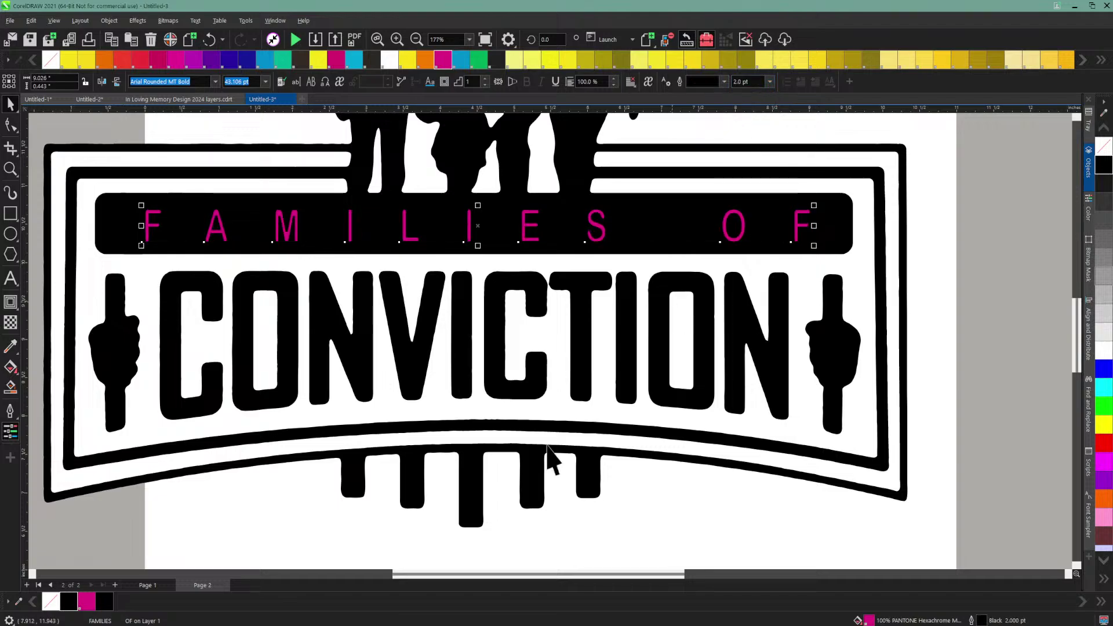
right_click(391, 62)
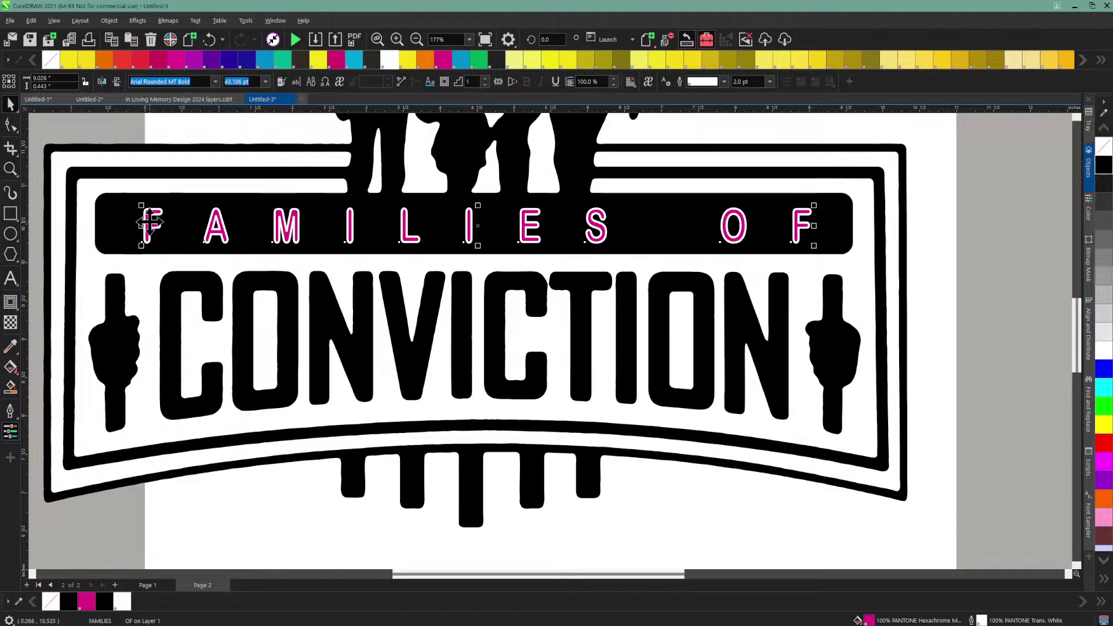
click(390, 60)
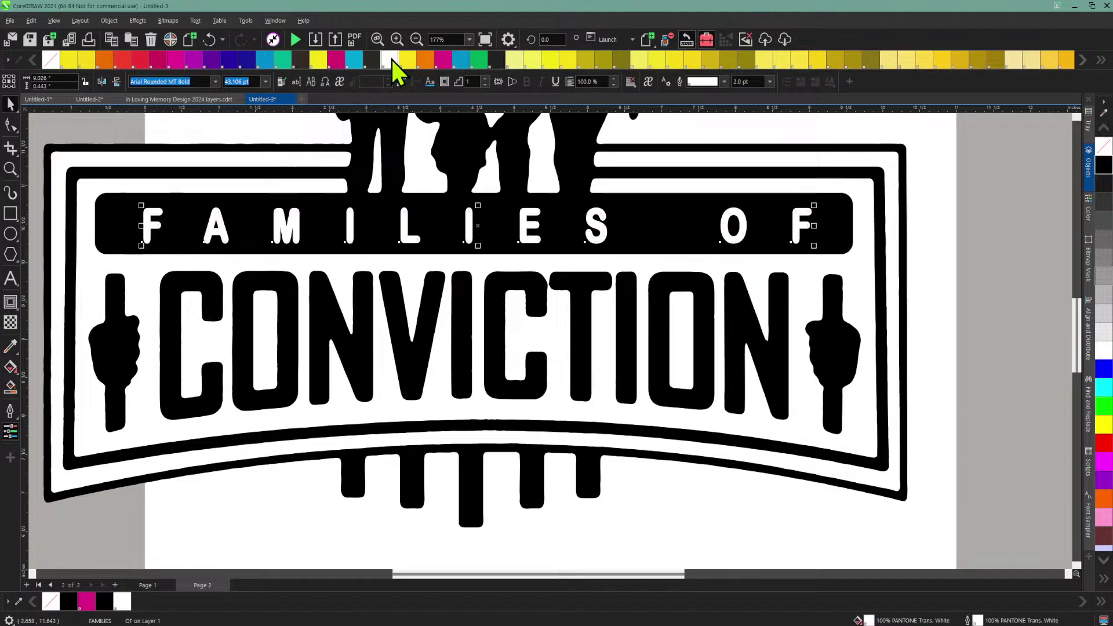
click(414, 39)
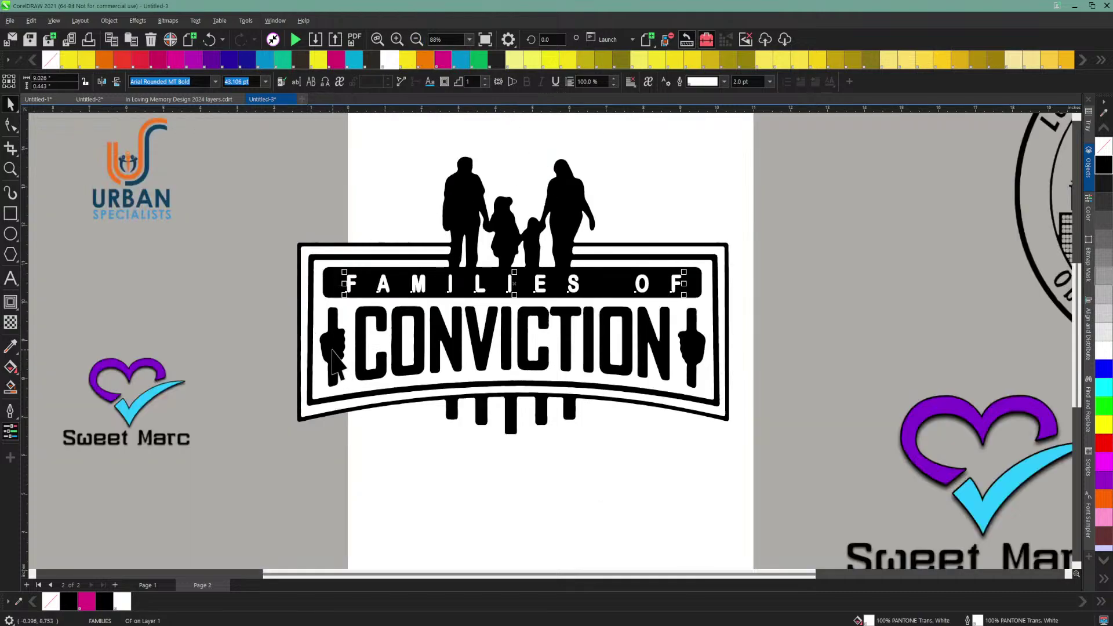
Step: Smooth part of the logo frame's upper outer border with the Smooth tool
click(396, 38)
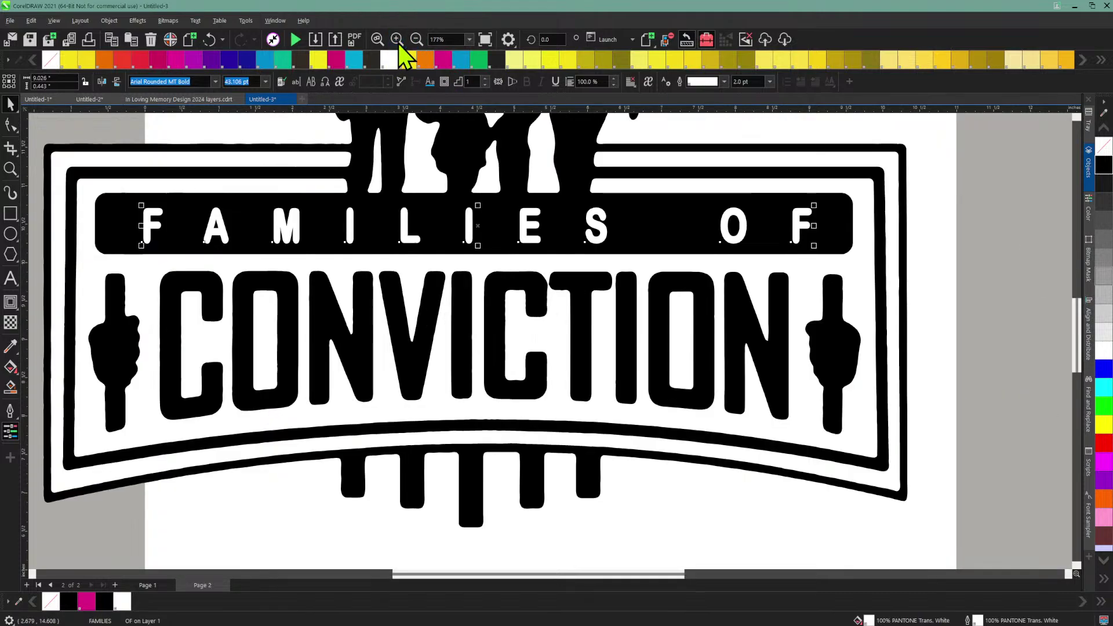
drag(599, 576, 540, 576)
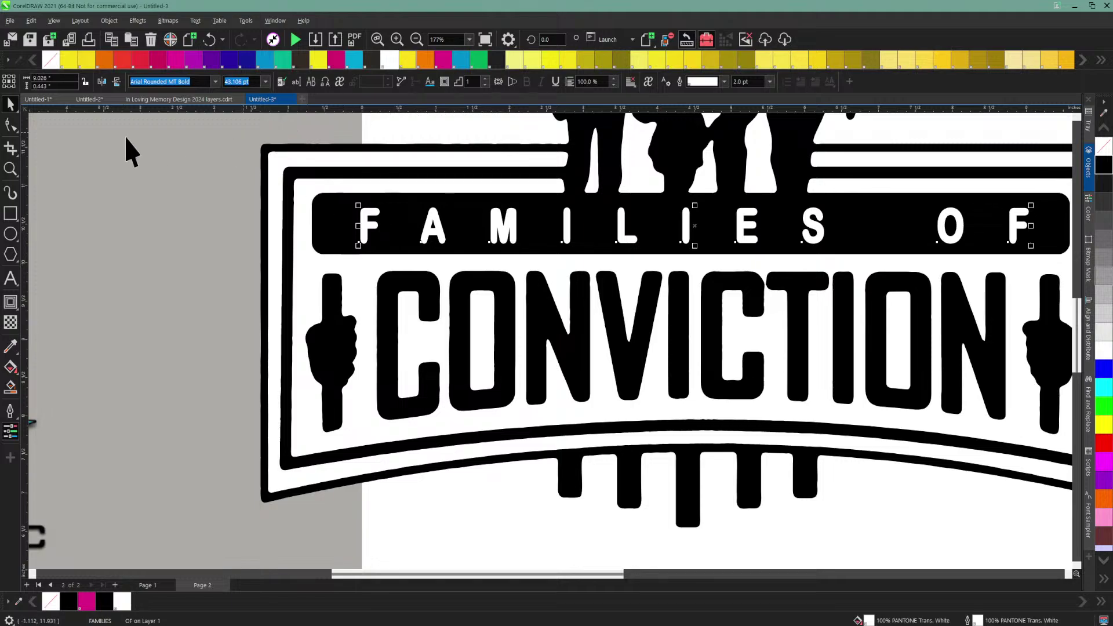
click(17, 133)
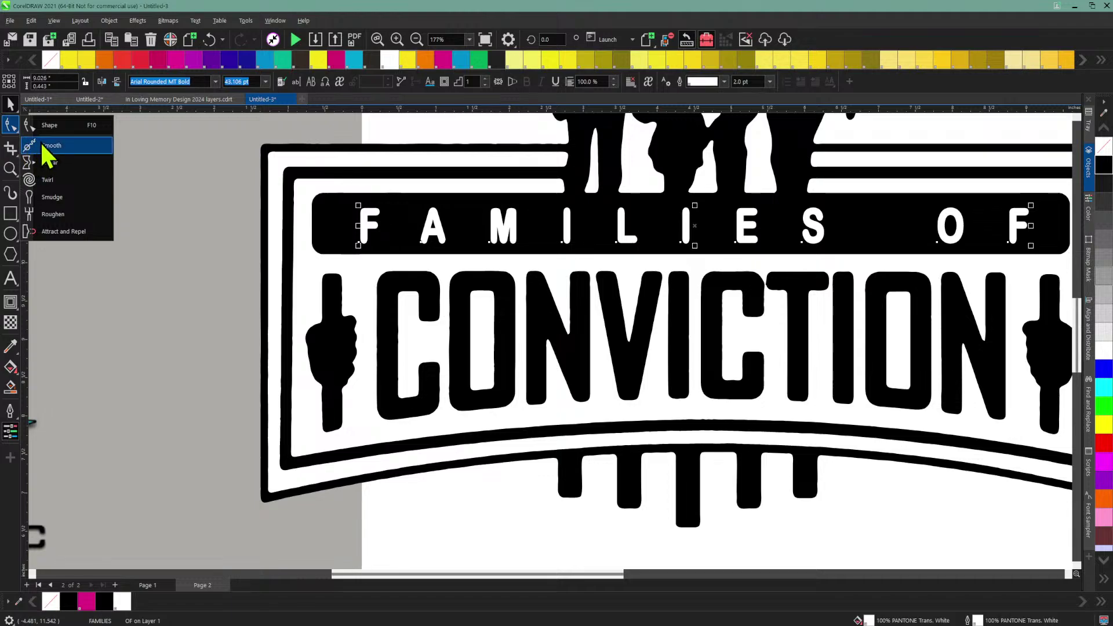
click(51, 145)
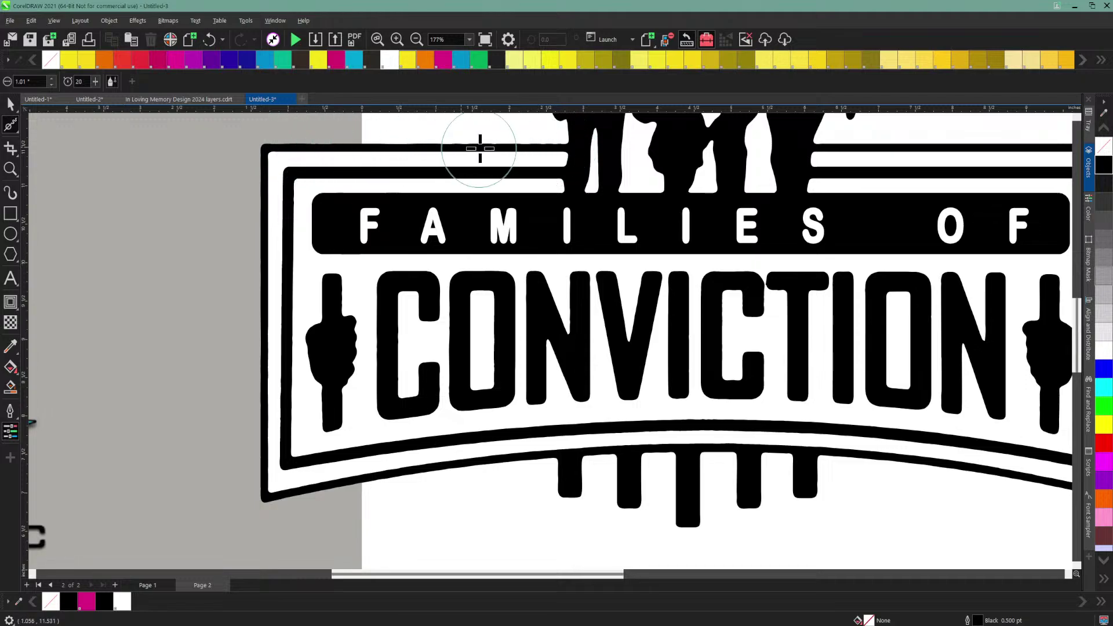
drag(480, 149, 499, 151)
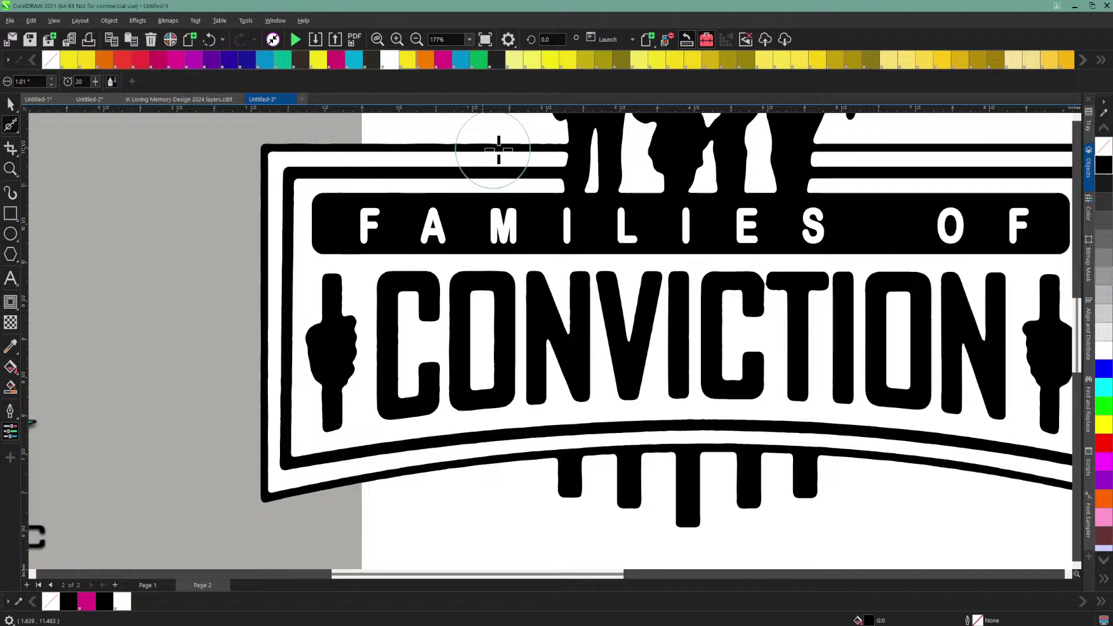
Step: Try moving the black outer frame shape away from the logo, and undo the move
click(10, 104)
click(270, 180)
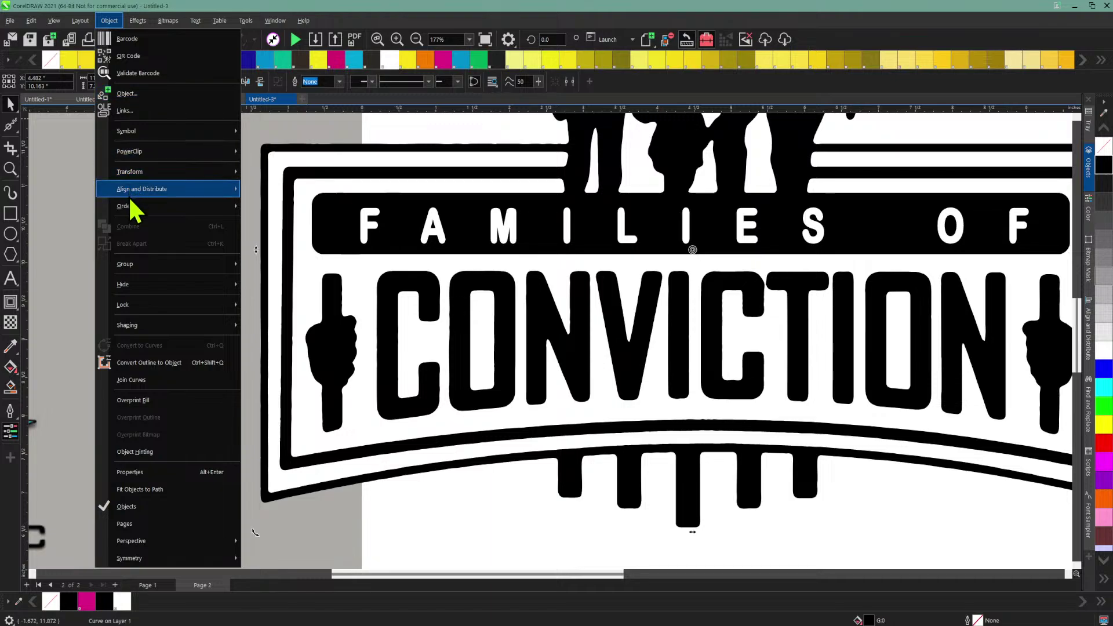
mouse_move(142, 266)
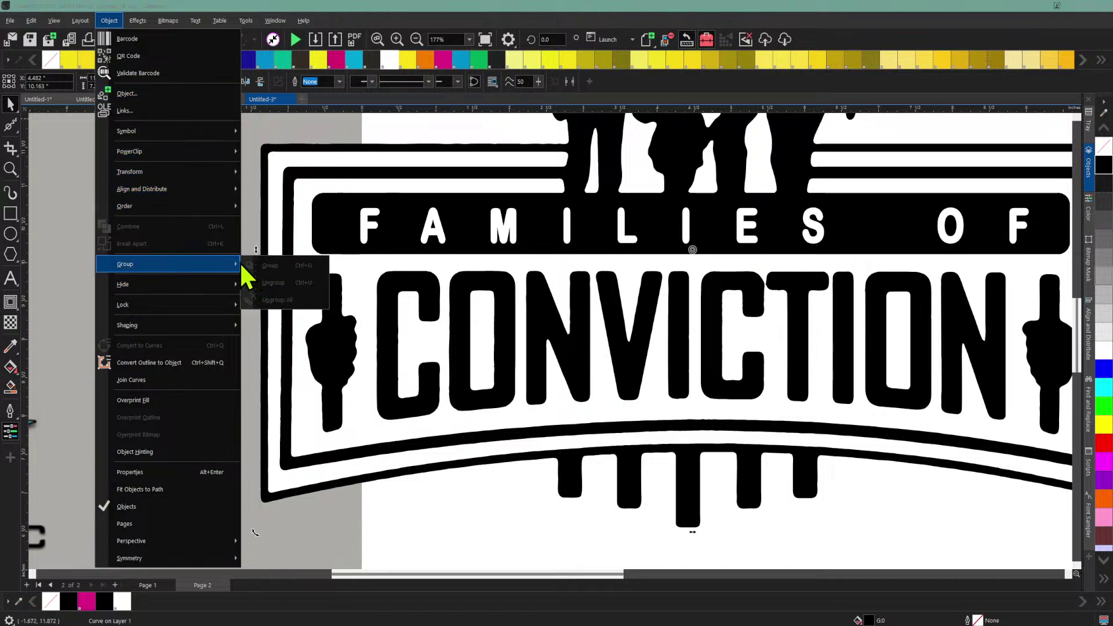
click(313, 157)
drag(310, 144, 252, 170)
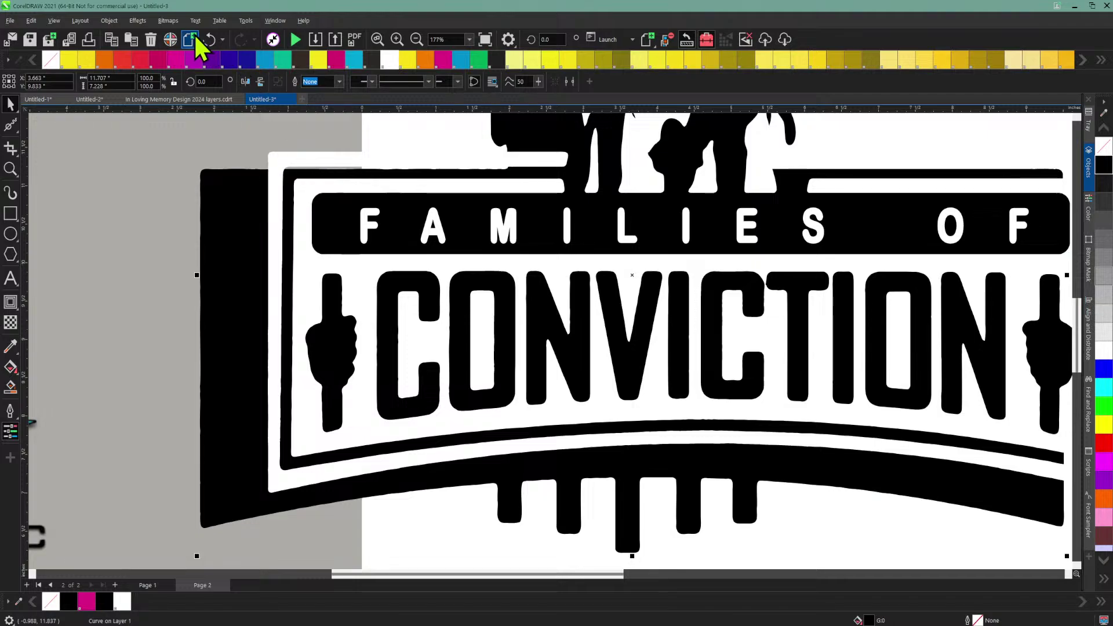
click(210, 39)
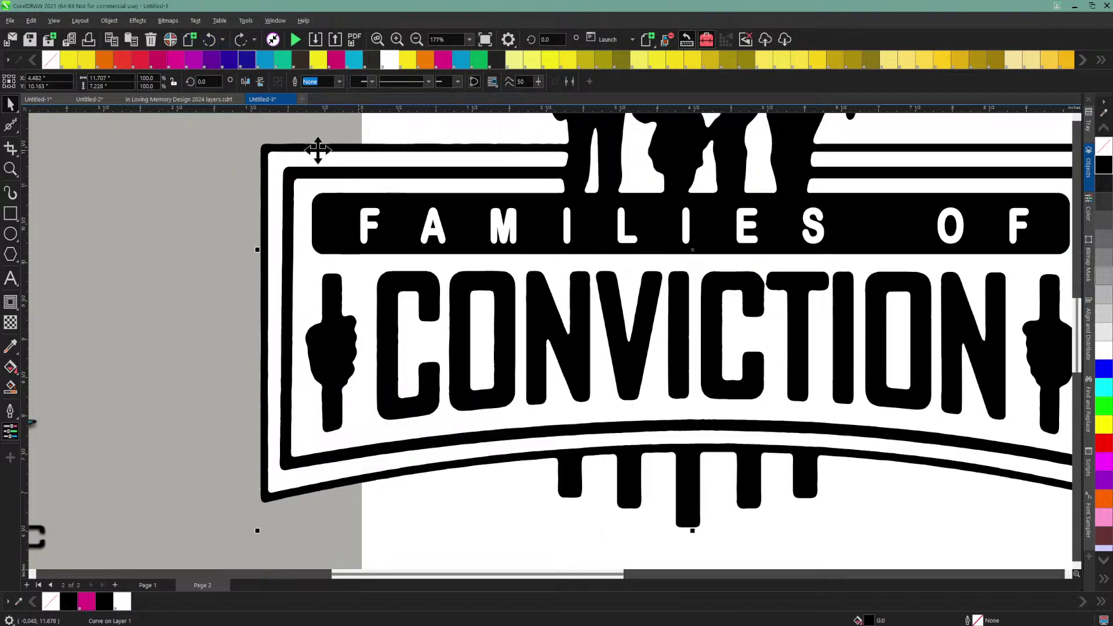
Step: Try moving the white frame shape out of the logo, undo the move, and deselect it
click(415, 38)
click(370, 228)
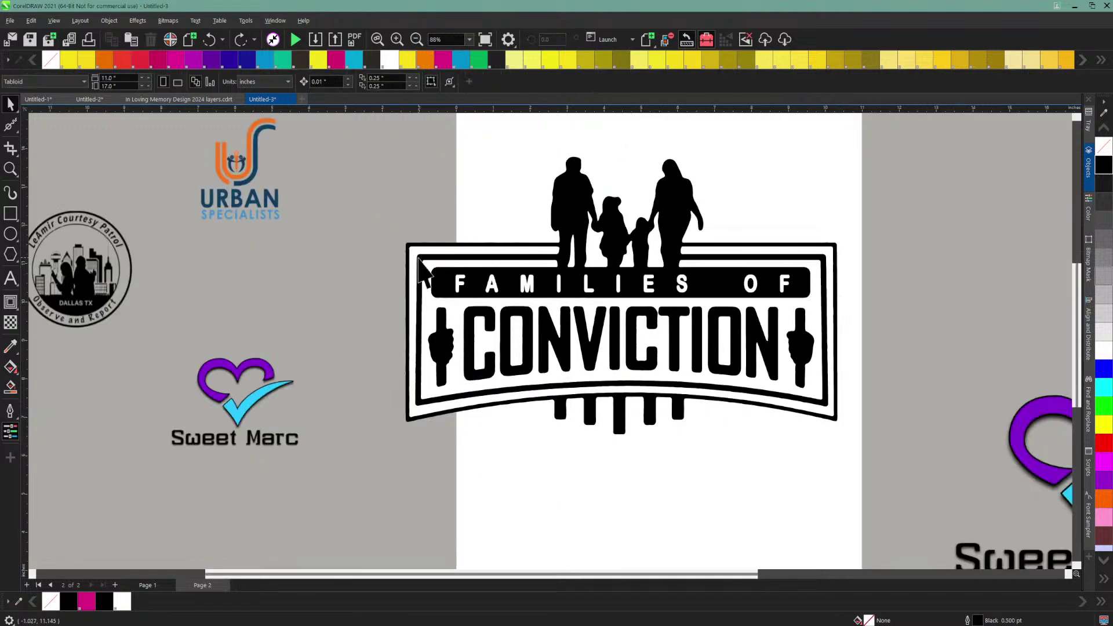
click(415, 255)
drag(415, 254, 332, 275)
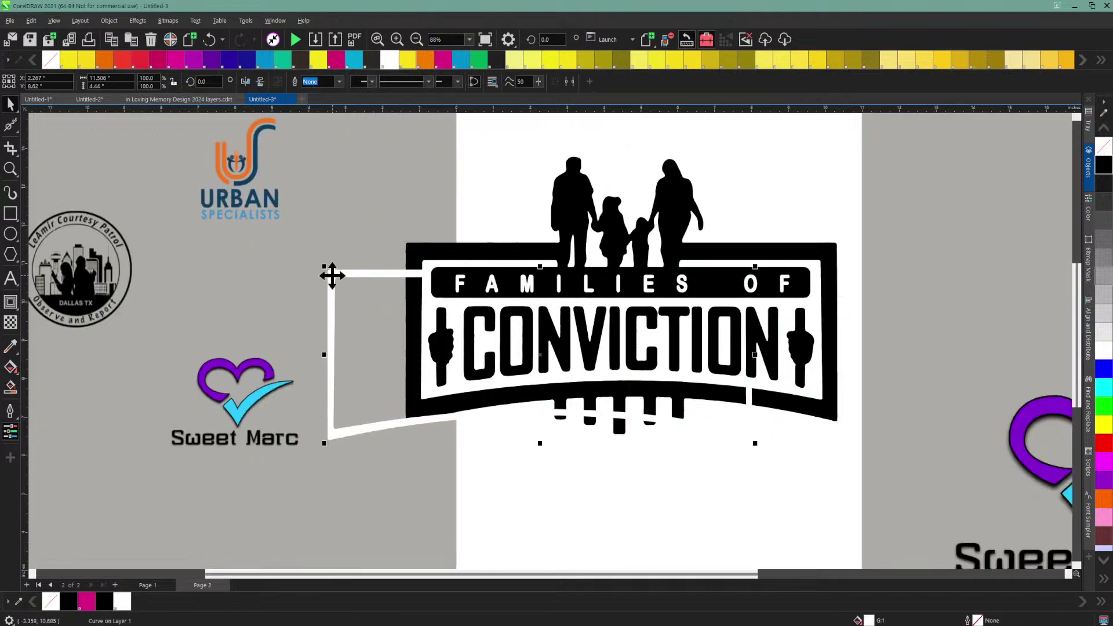
click(209, 39)
click(380, 229)
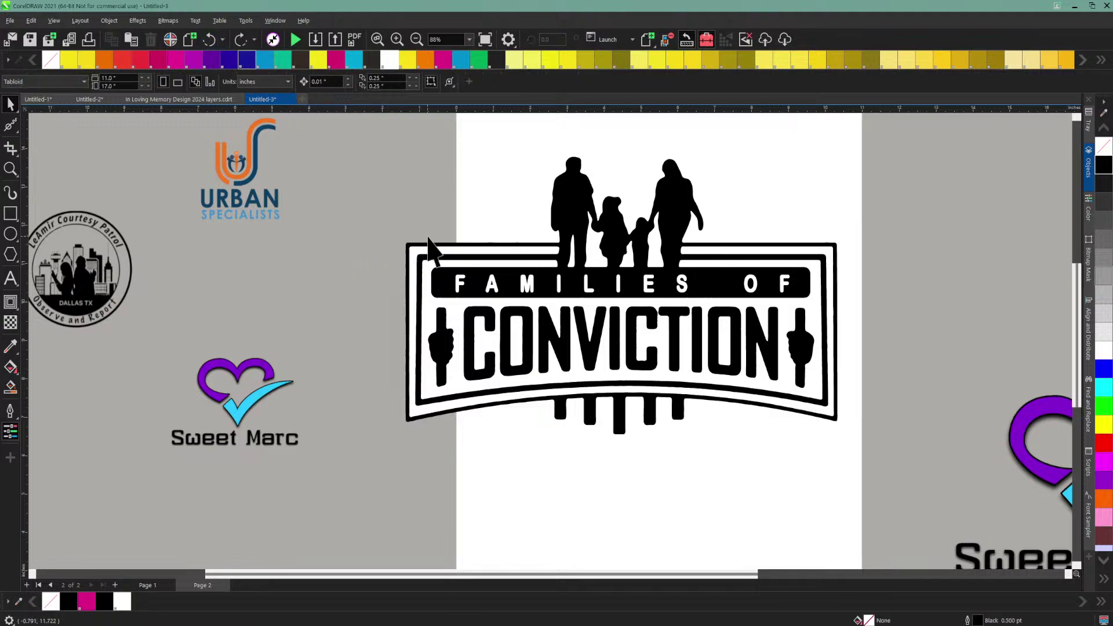
Step: Select the black outer frame shape and smooth the left stretch of its upper edge with the Smooth tool
click(434, 244)
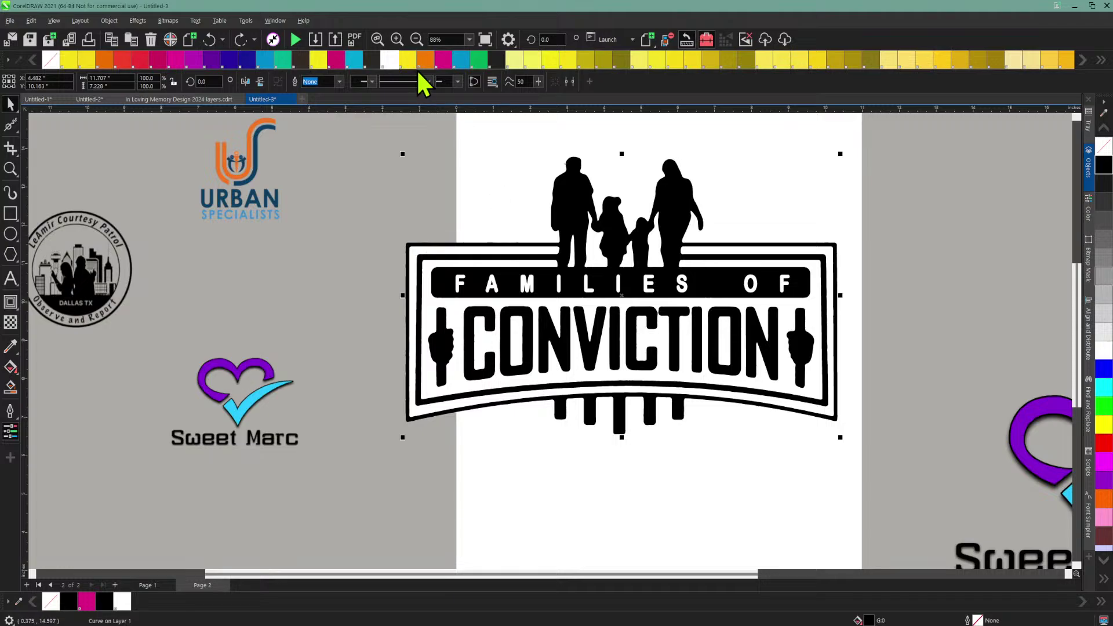
click(398, 42)
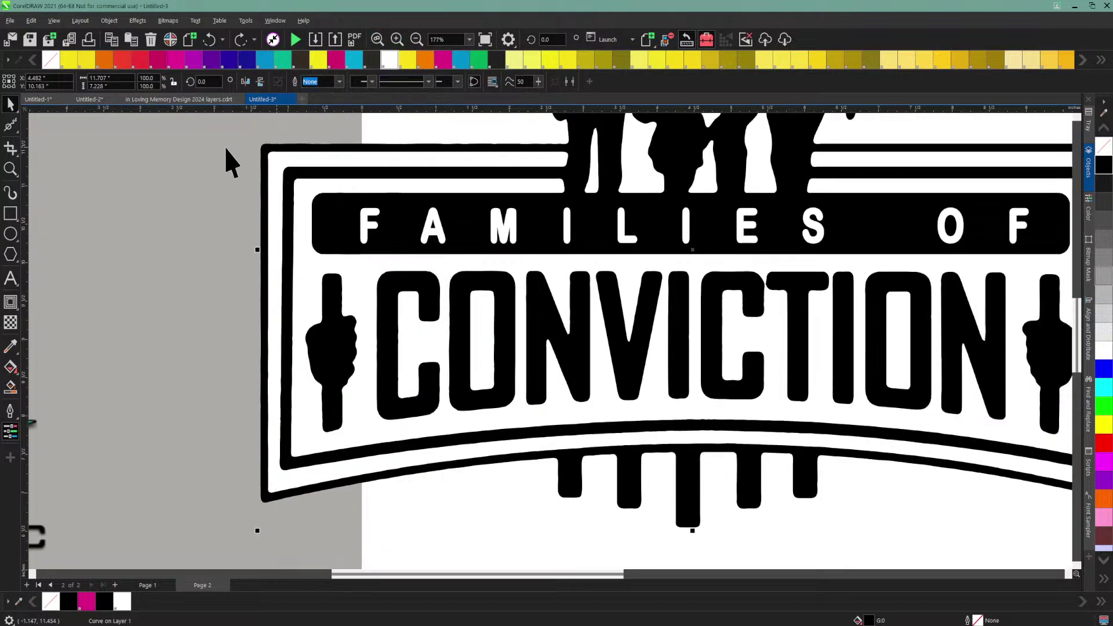
click(281, 154)
click(273, 149)
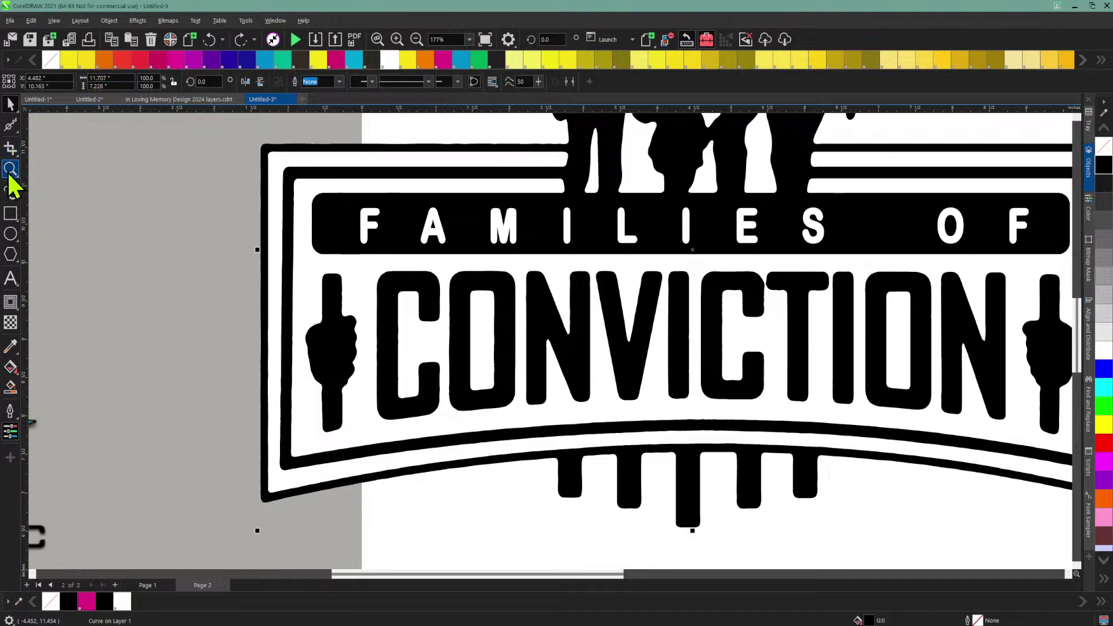
click(15, 129)
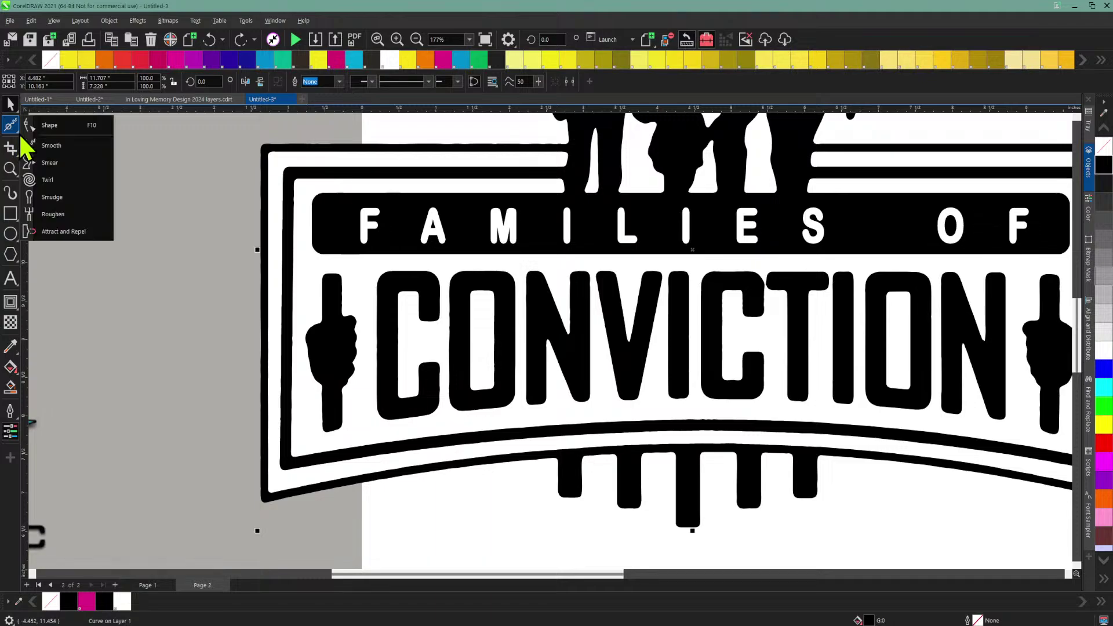
click(49, 144)
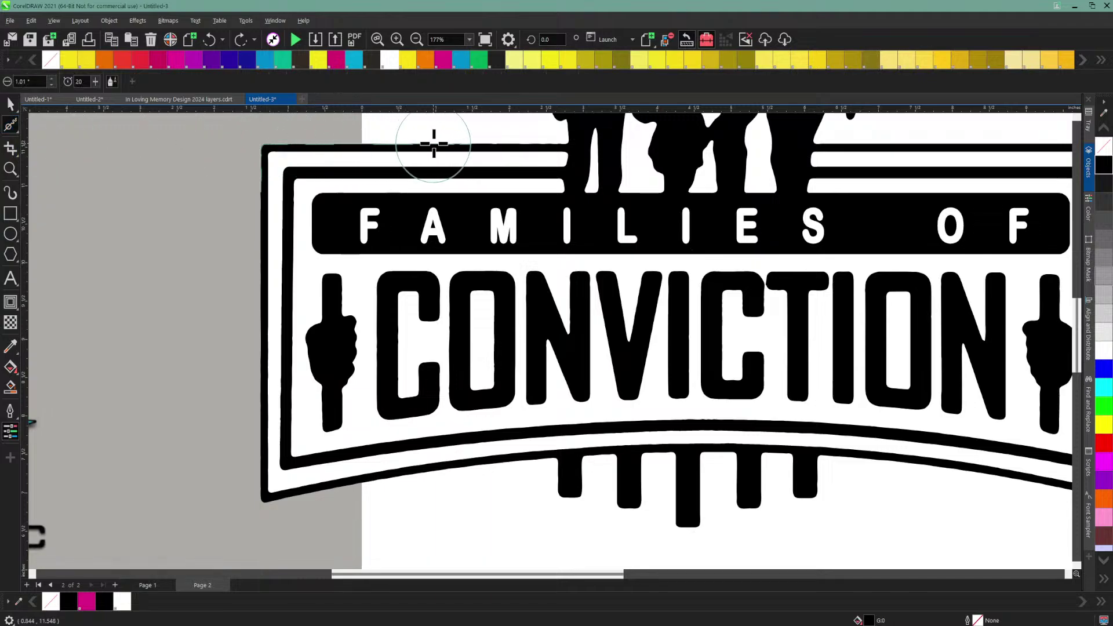
drag(433, 144, 507, 143)
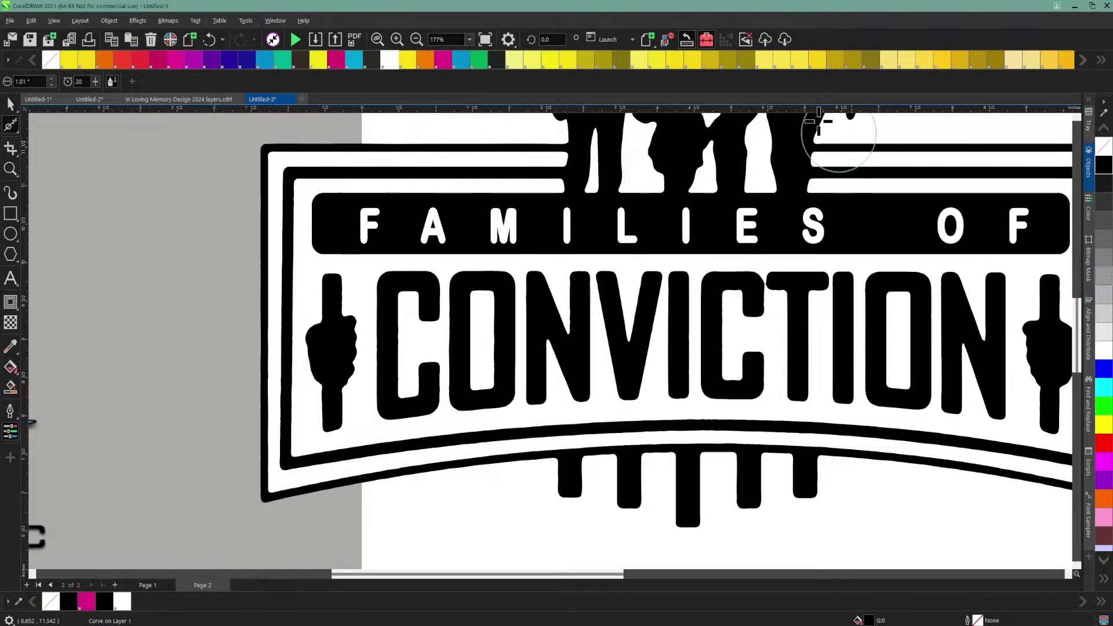
Step: Try to smooth the inner edges of the first N in CONVICTION with the Smooth tool
click(396, 41)
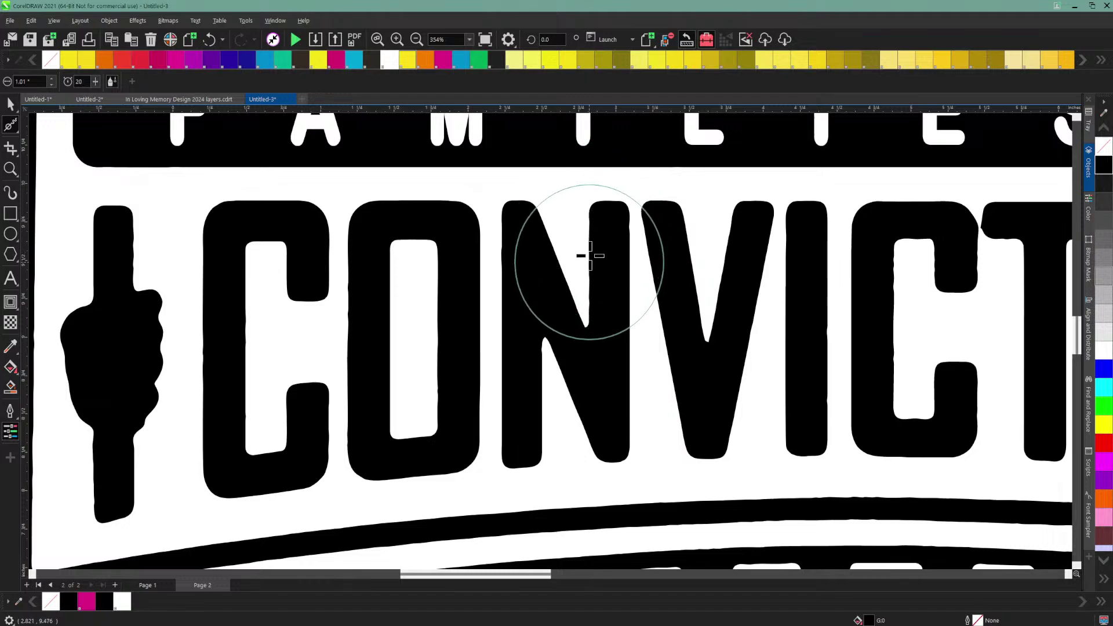
mouse_move(587, 224)
mouse_down()
mouse_move(579, 273)
mouse_move(597, 374)
mouse_up()
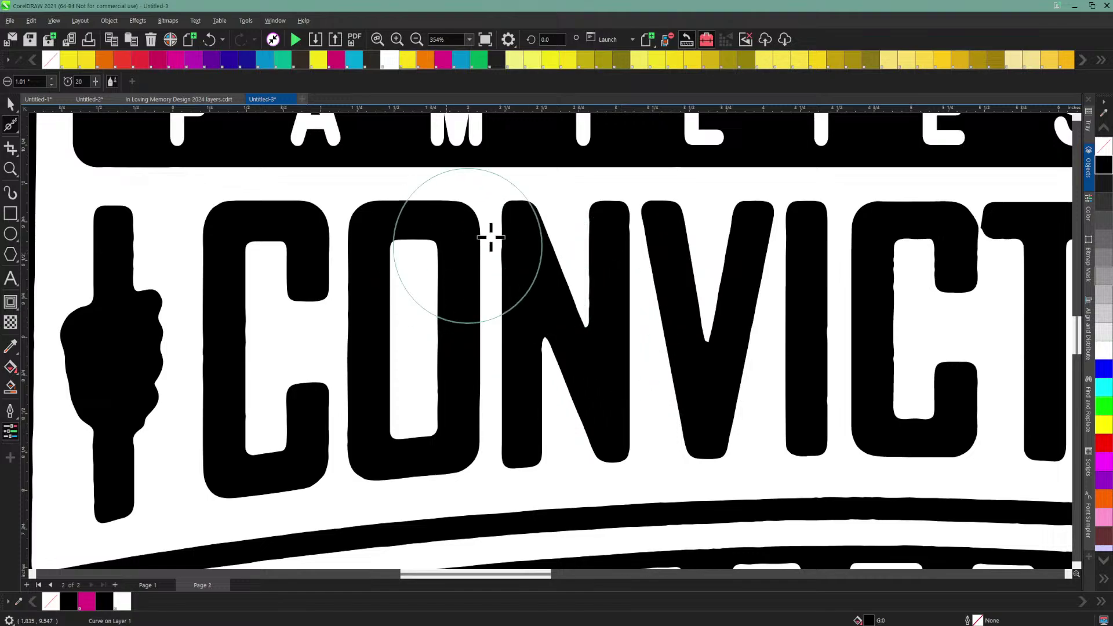
Step: Smooth the outer frame's upper edge near its top right corner with the Smooth tool
scroll(608, 303, up, 2)
scroll(612, 307, up, 5)
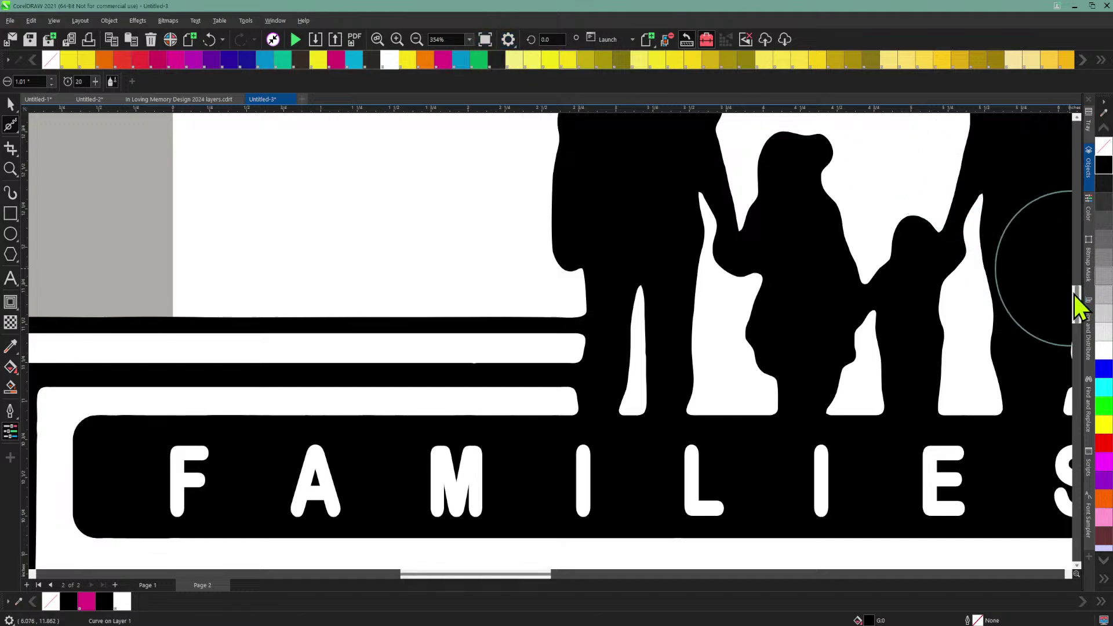
mouse_move(1073, 295)
mouse_down()
mouse_move(1069, 220)
mouse_move(1075, 287)
mouse_up()
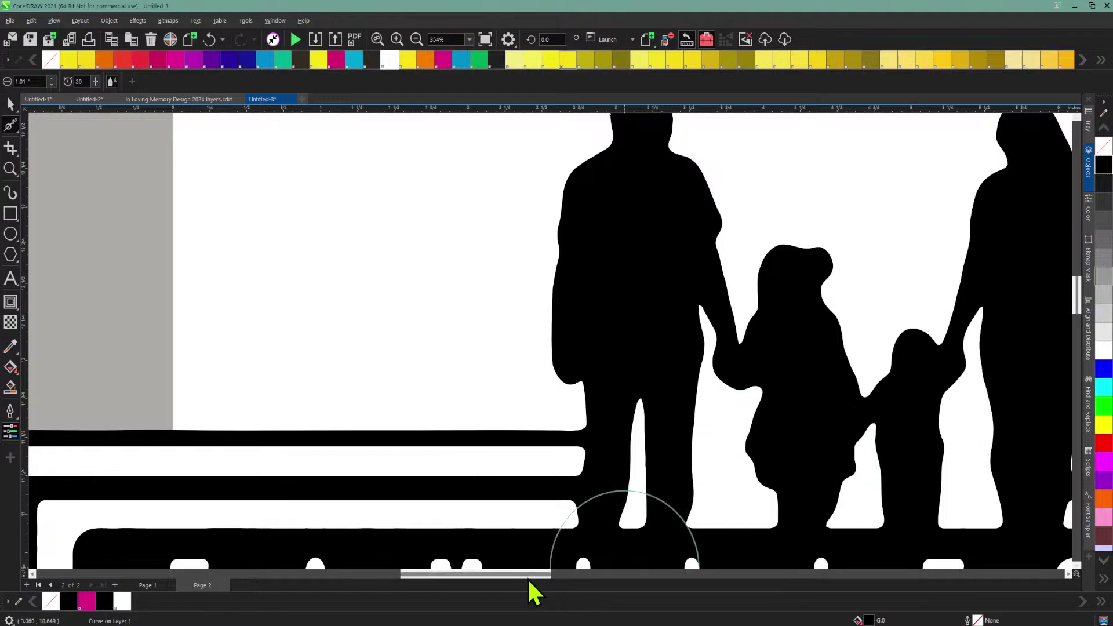
drag(525, 575, 648, 558)
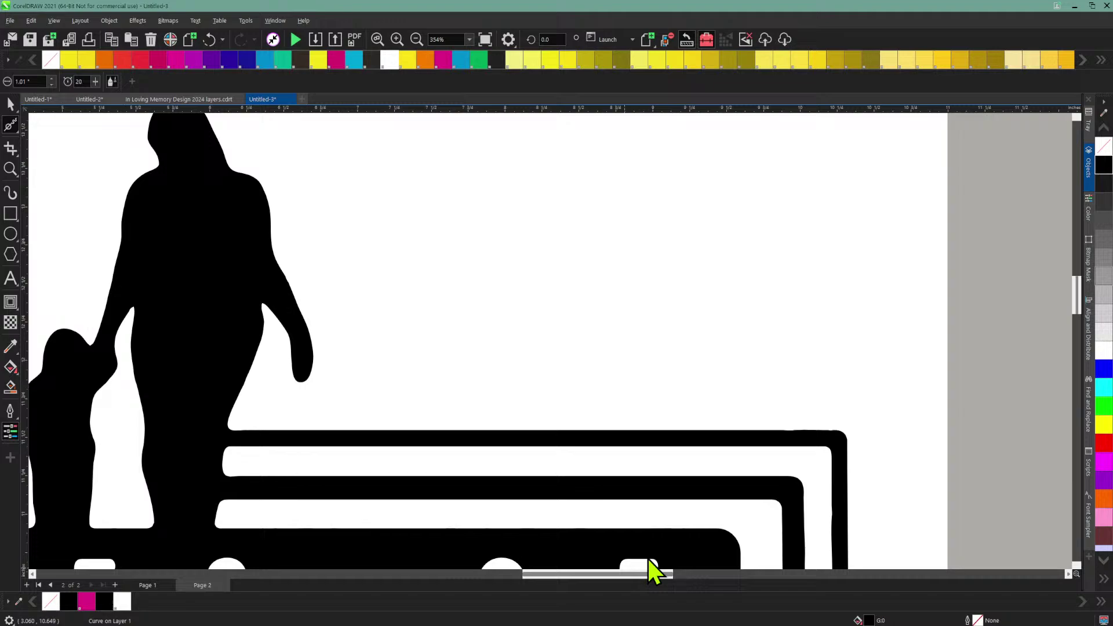
click(10, 105)
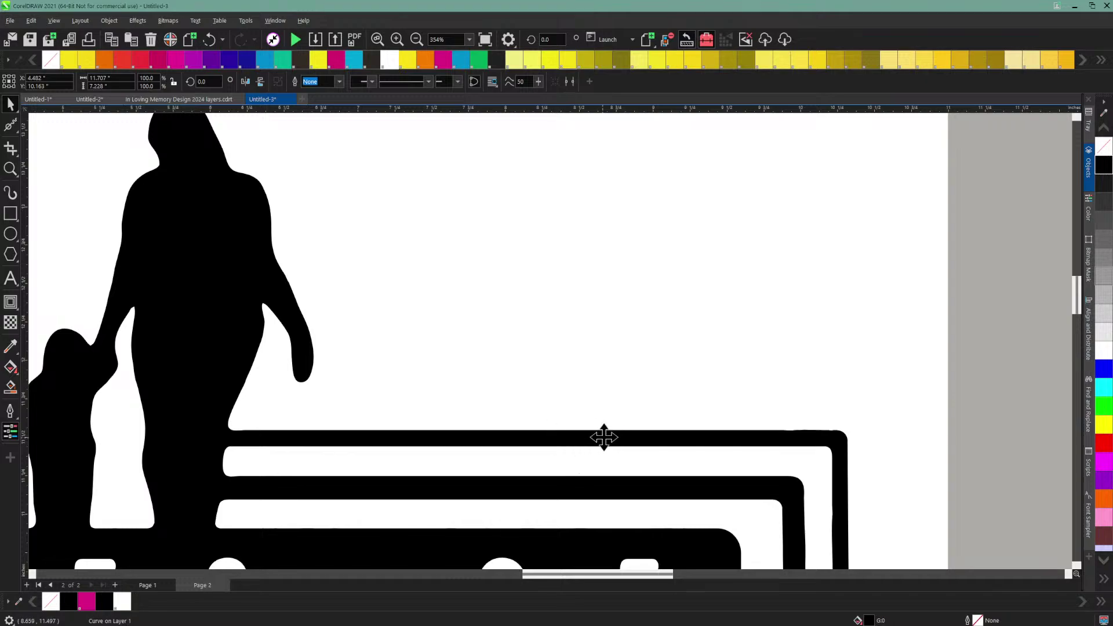
click(19, 133)
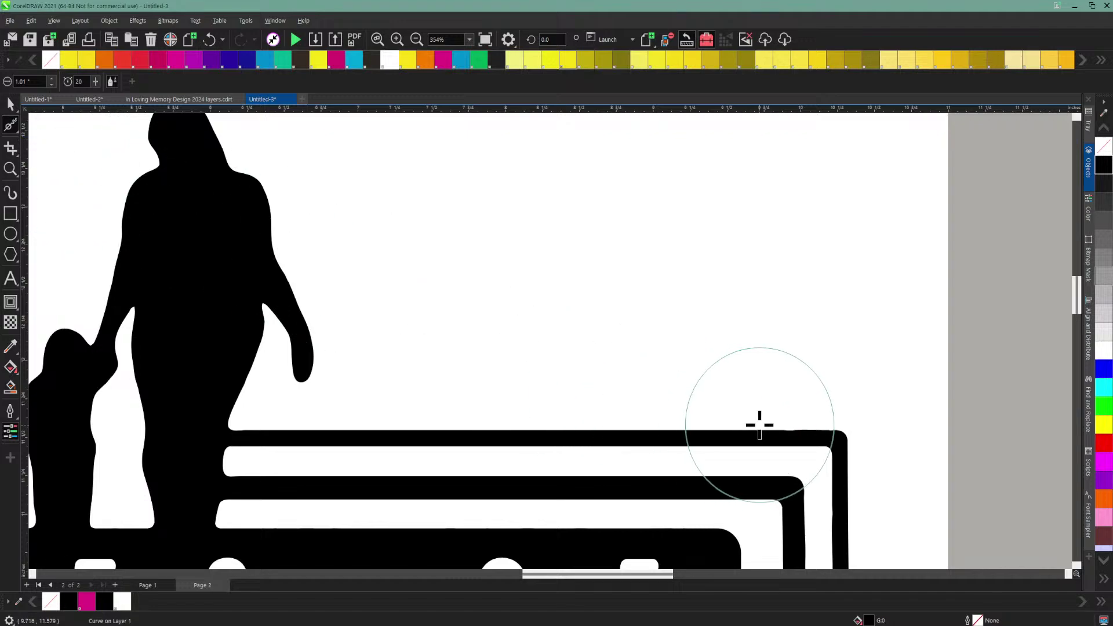
drag(765, 429, 821, 428)
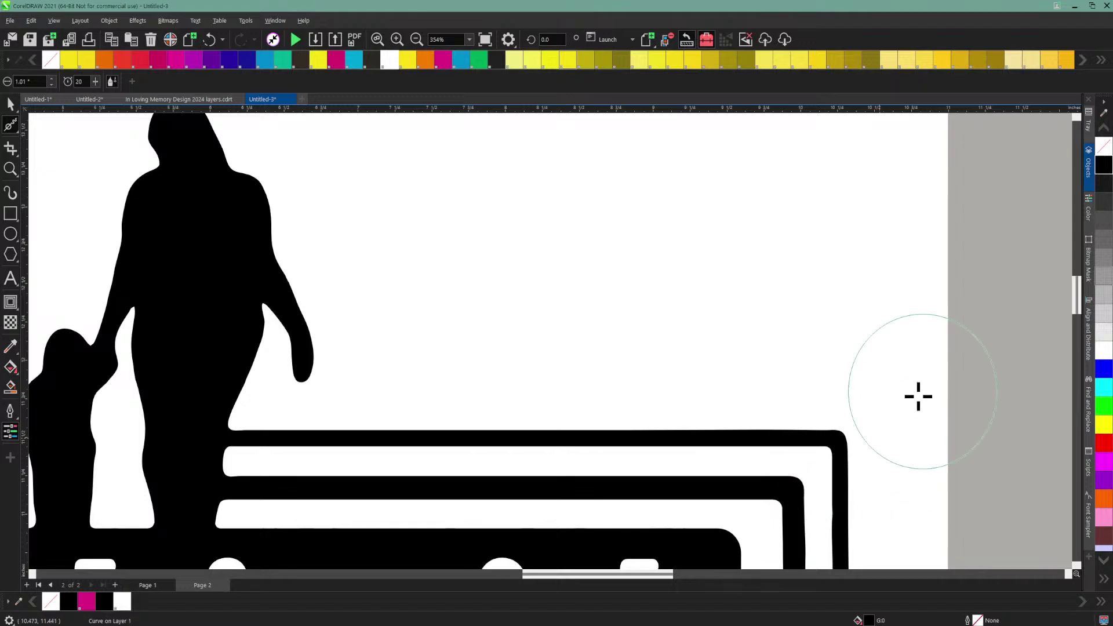
Step: Smooth the inner edge of the outer frame's right vertical border beside the FAMILIES OF bar
scroll(931, 380, down, 3)
scroll(933, 383, down, 8)
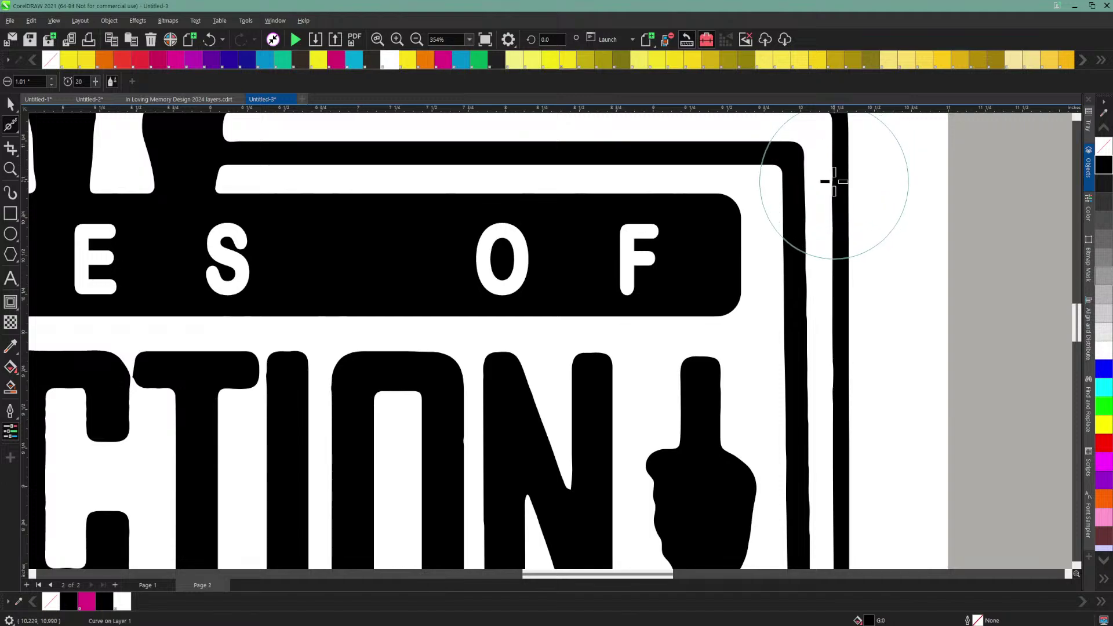
click(832, 189)
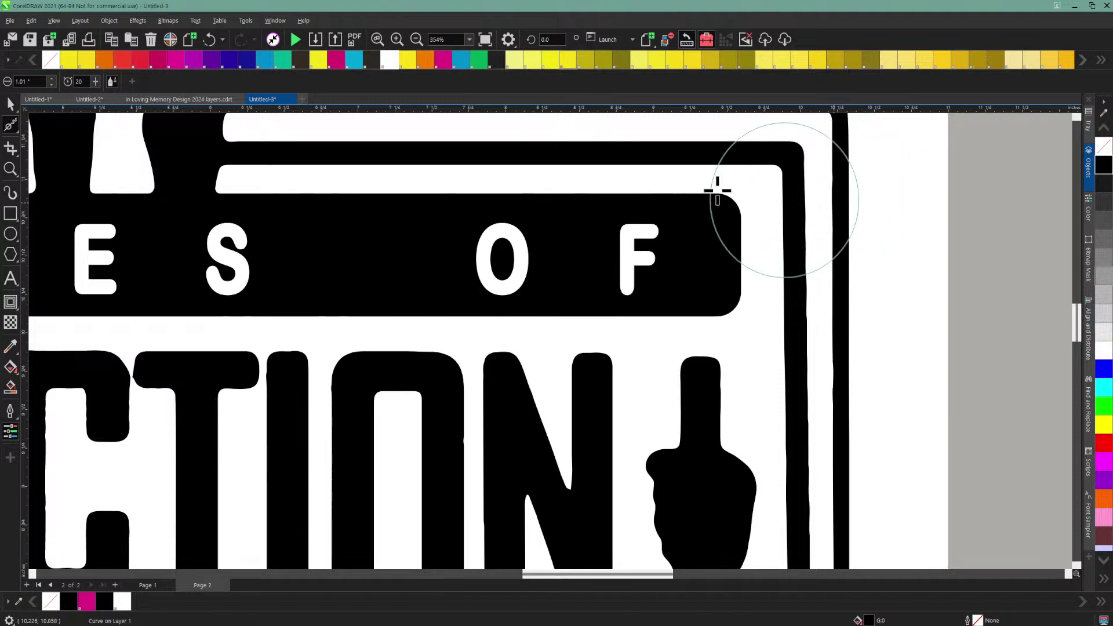
Step: Examine the nodes along the outer frame's right side and curved lower edge with the Shape tool
click(18, 133)
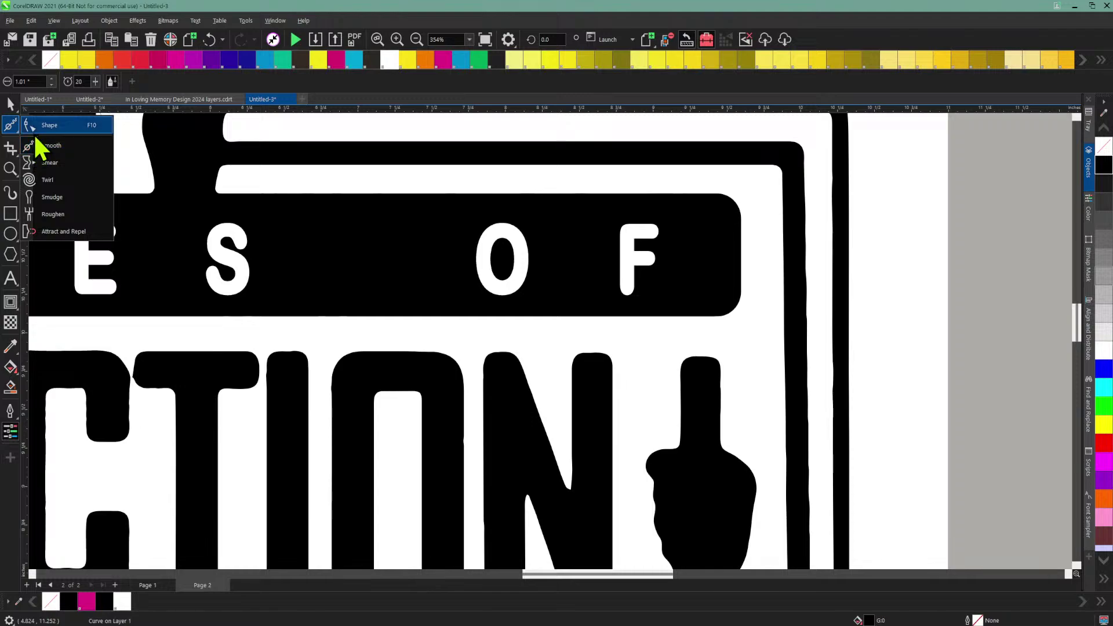
click(49, 126)
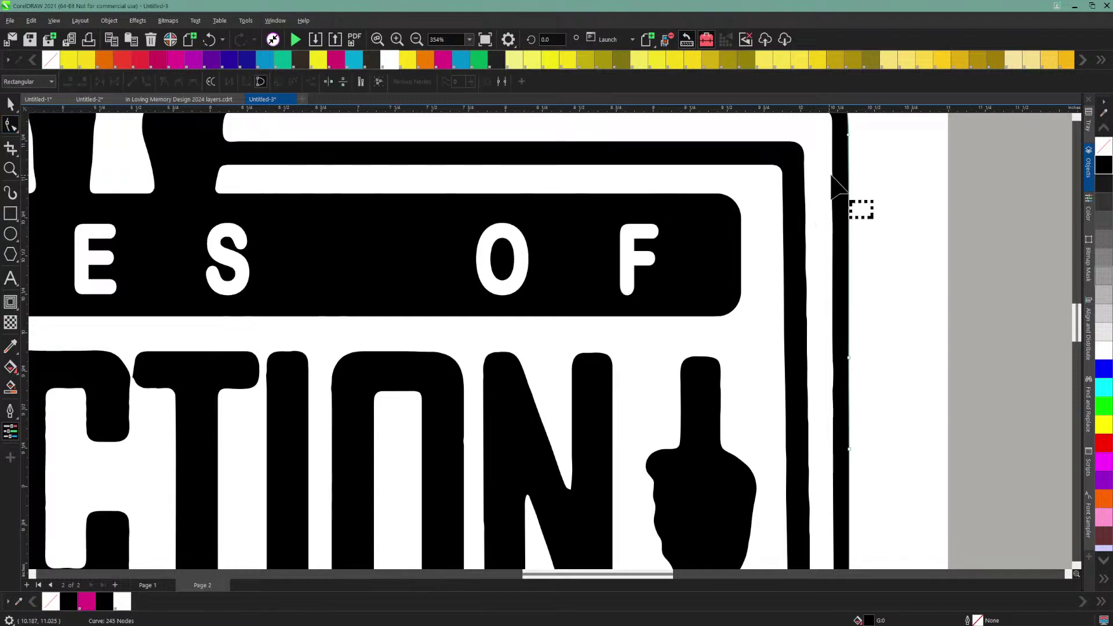
scroll(882, 331, up, 1)
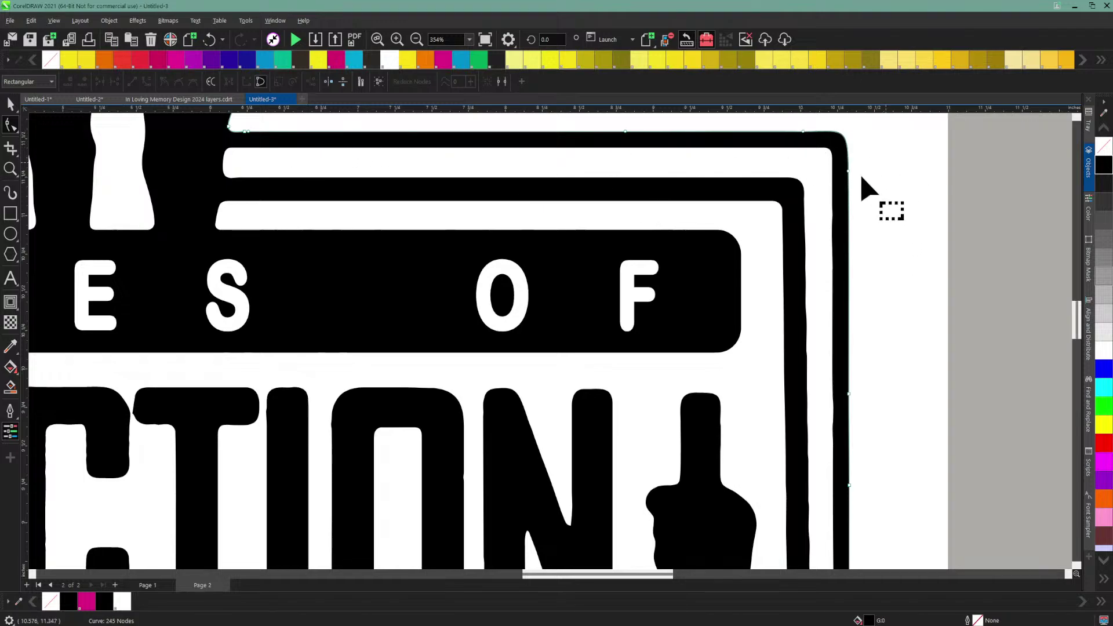
scroll(856, 432, down, 7)
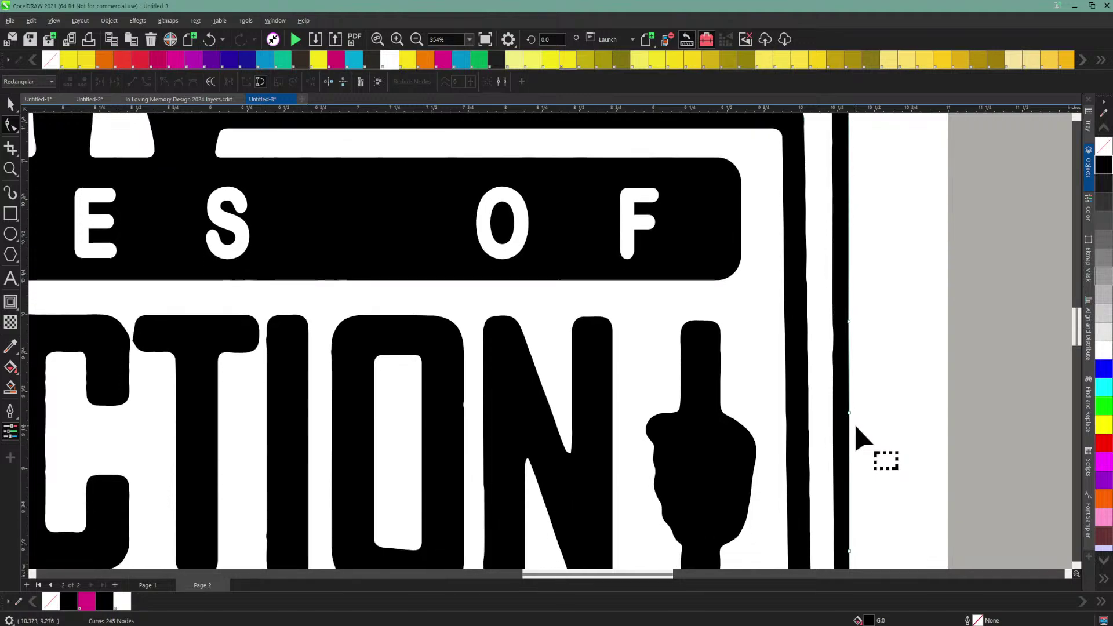
scroll(857, 432, down, 4)
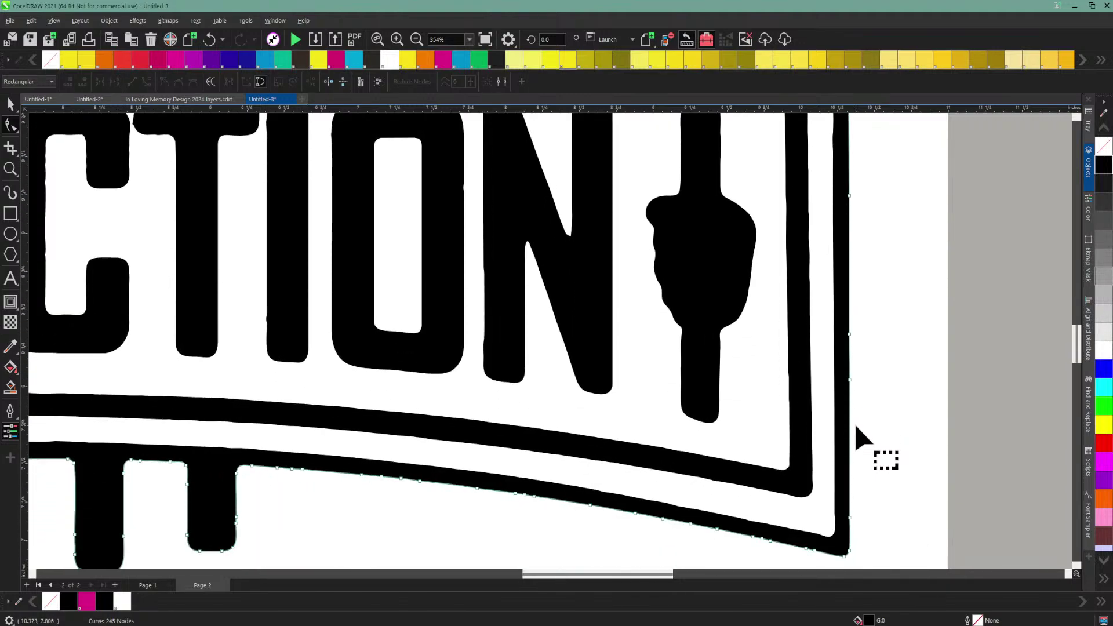
scroll(857, 432, down, 1)
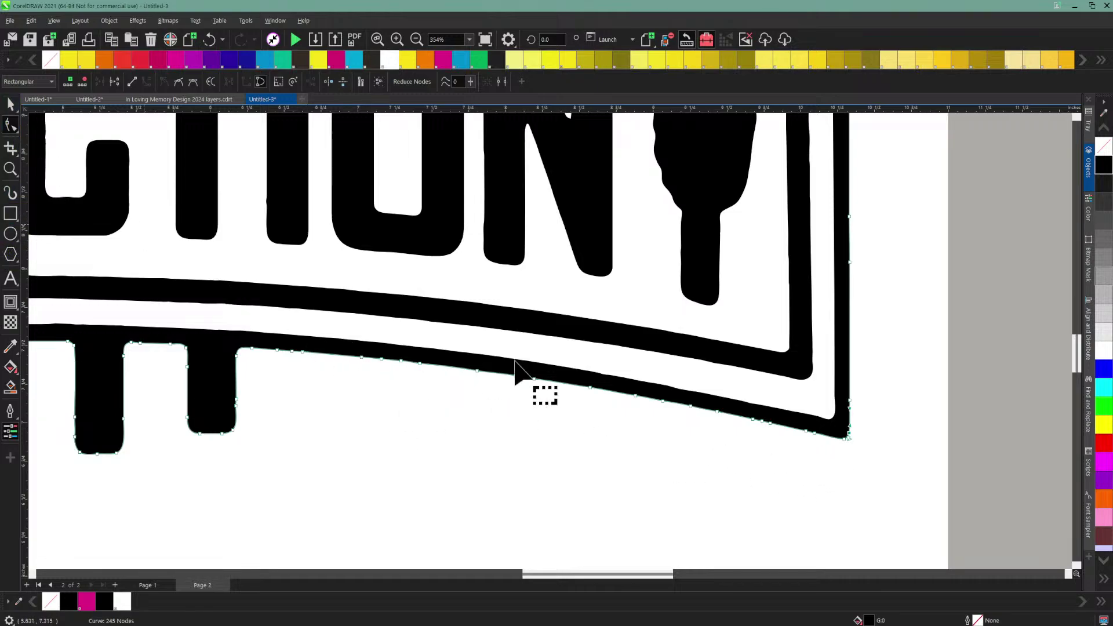
Step: Smooth the frame's lower right corner and the curved lower border up to the nearest hanging bar with the Smooth tool
click(17, 132)
click(45, 148)
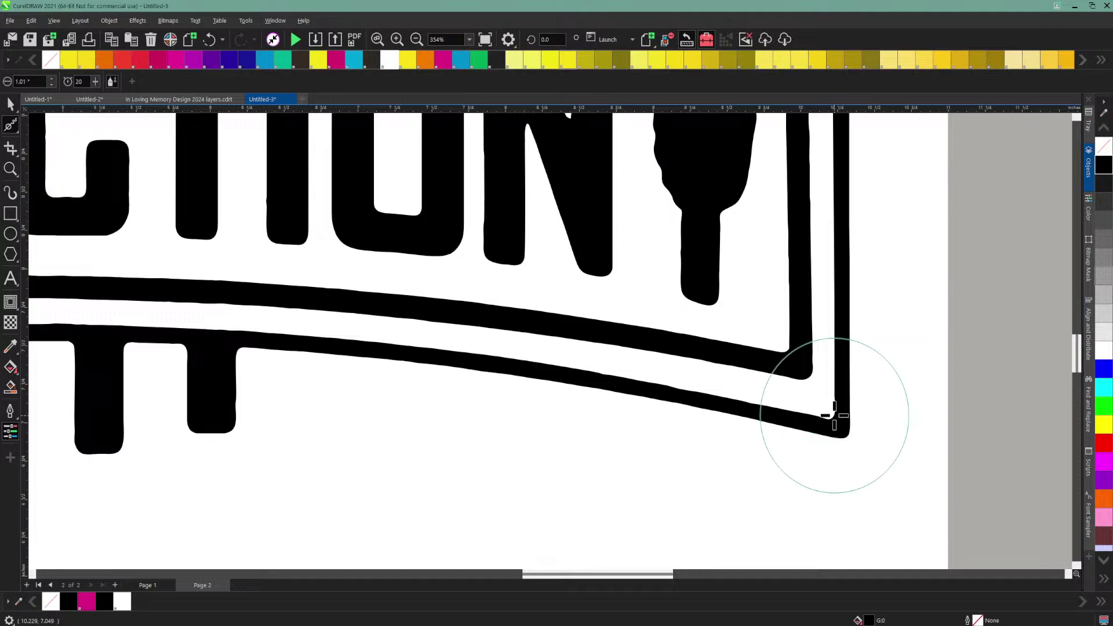
drag(834, 415, 832, 417)
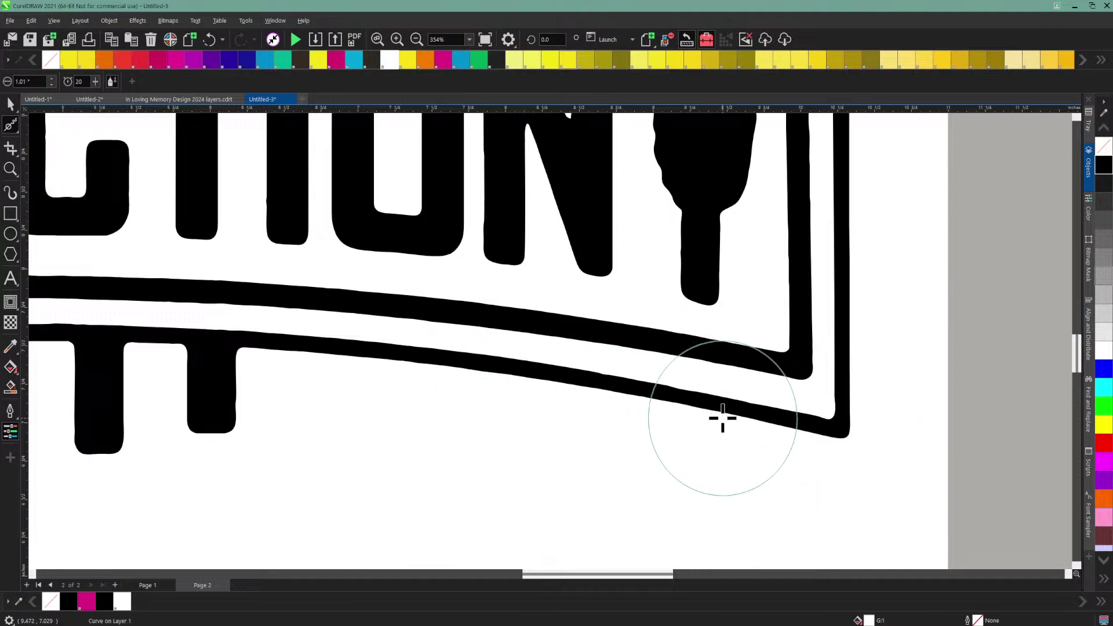
drag(723, 418, 251, 348)
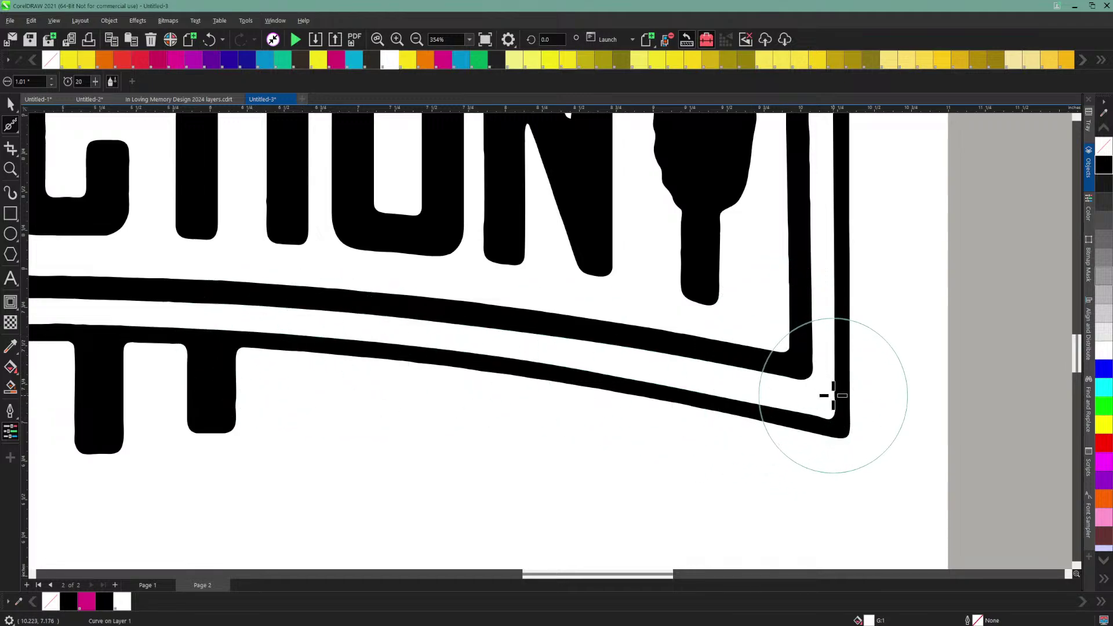
drag(832, 395, 830, 410)
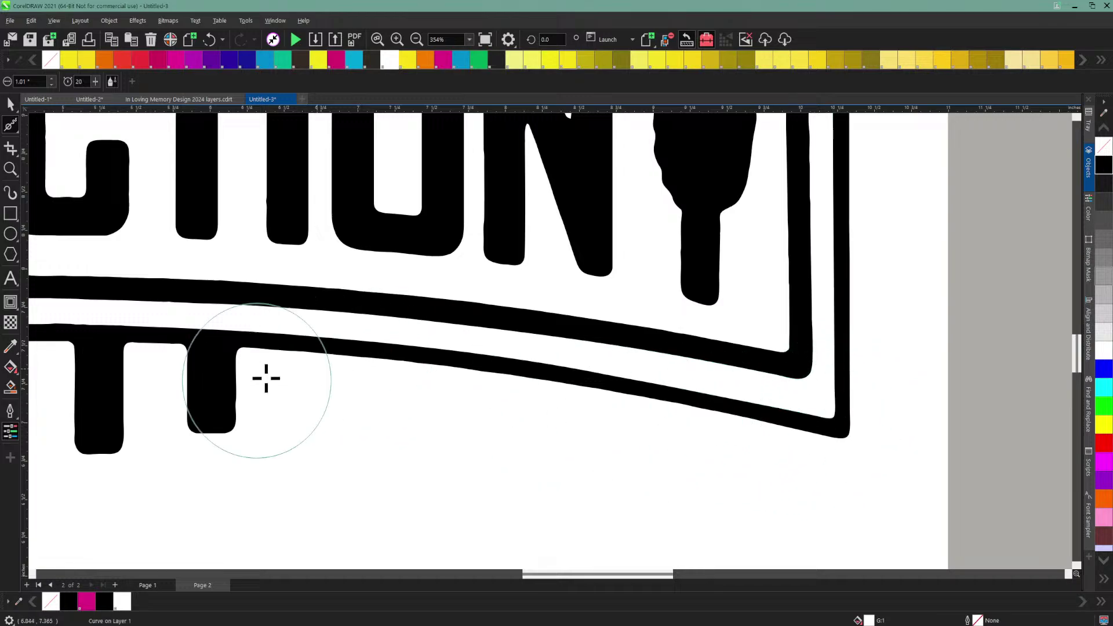
Step: Smooth the hanging bars below the frame's right half, rounding the lower end of the longer one
mouse_move(229, 355)
mouse_down()
mouse_move(232, 426)
mouse_move(230, 407)
mouse_up()
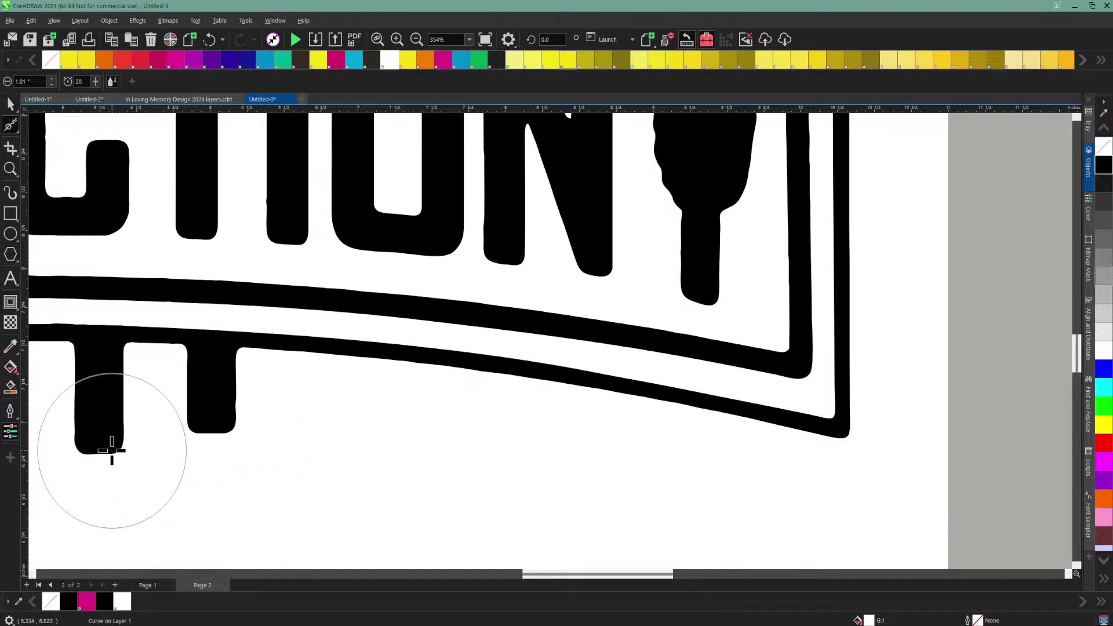
mouse_move(106, 454)
mouse_down()
mouse_move(90, 453)
mouse_move(72, 415)
mouse_move(76, 447)
mouse_move(75, 368)
mouse_up()
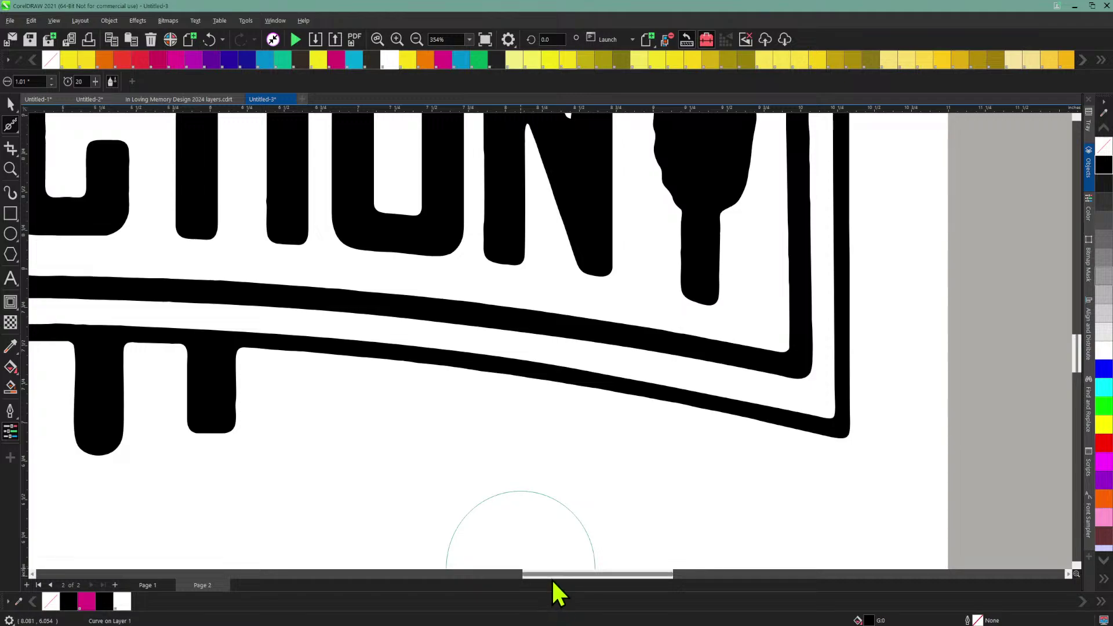
Step: Smooth the upper edge of the inner frame's curved lower border along its left half with the Smooth tool
drag(551, 579, 418, 577)
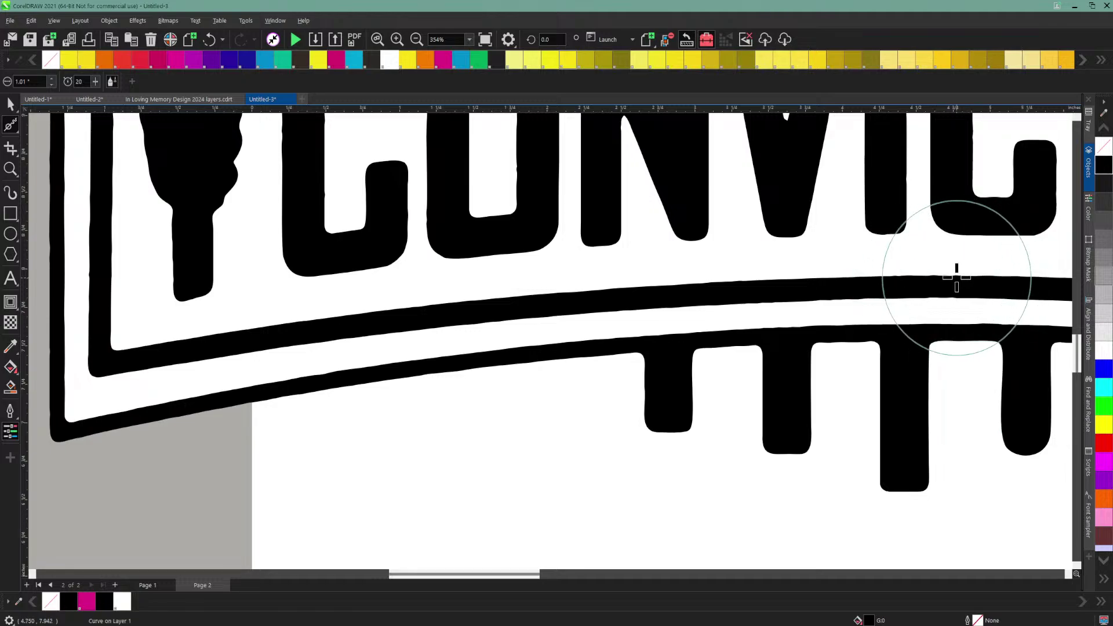
mouse_move(956, 277)
mouse_down()
mouse_move(897, 275)
mouse_move(1028, 276)
mouse_move(665, 279)
mouse_move(591, 287)
mouse_move(778, 278)
mouse_move(574, 291)
mouse_move(504, 293)
mouse_up()
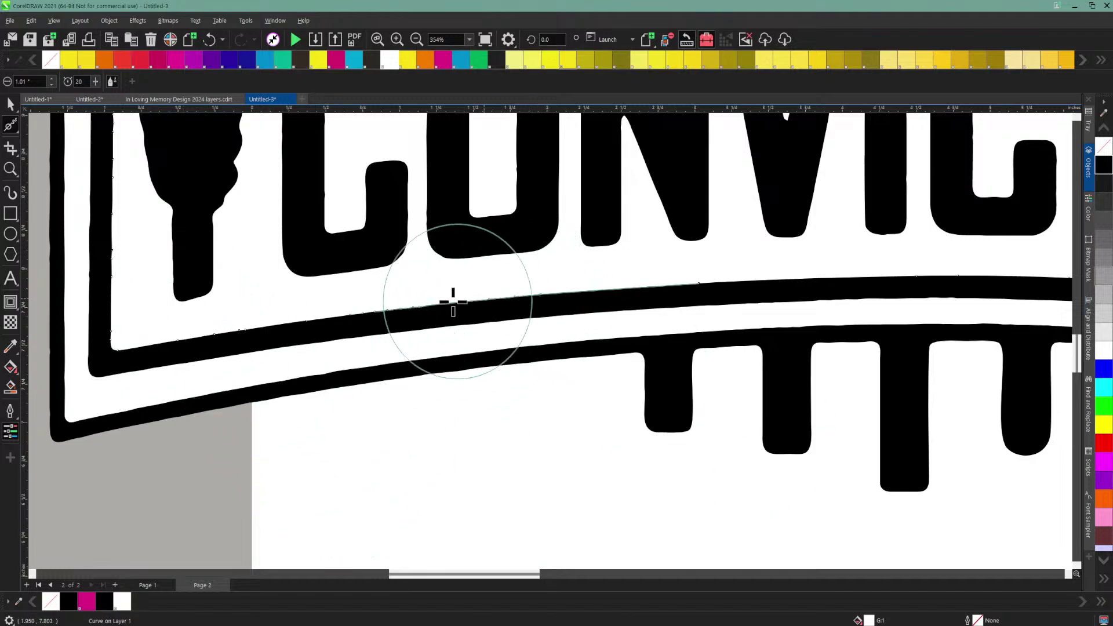
drag(453, 301, 166, 338)
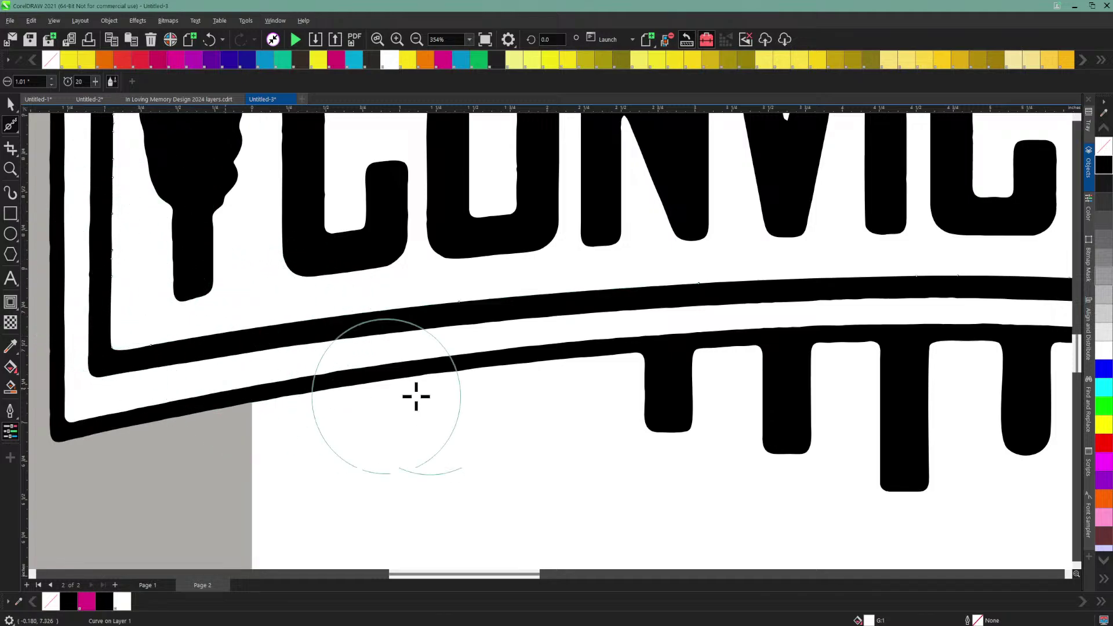
scroll(539, 417, up, 1)
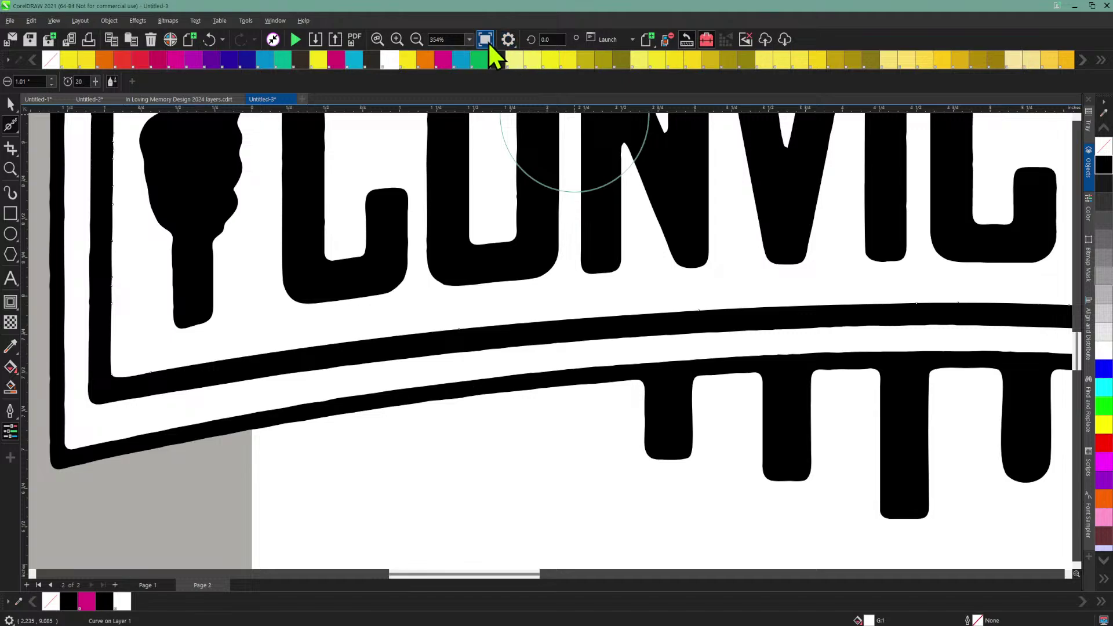
Step: Group all the objects of the Families of Conviction logo
click(469, 39)
click(454, 51)
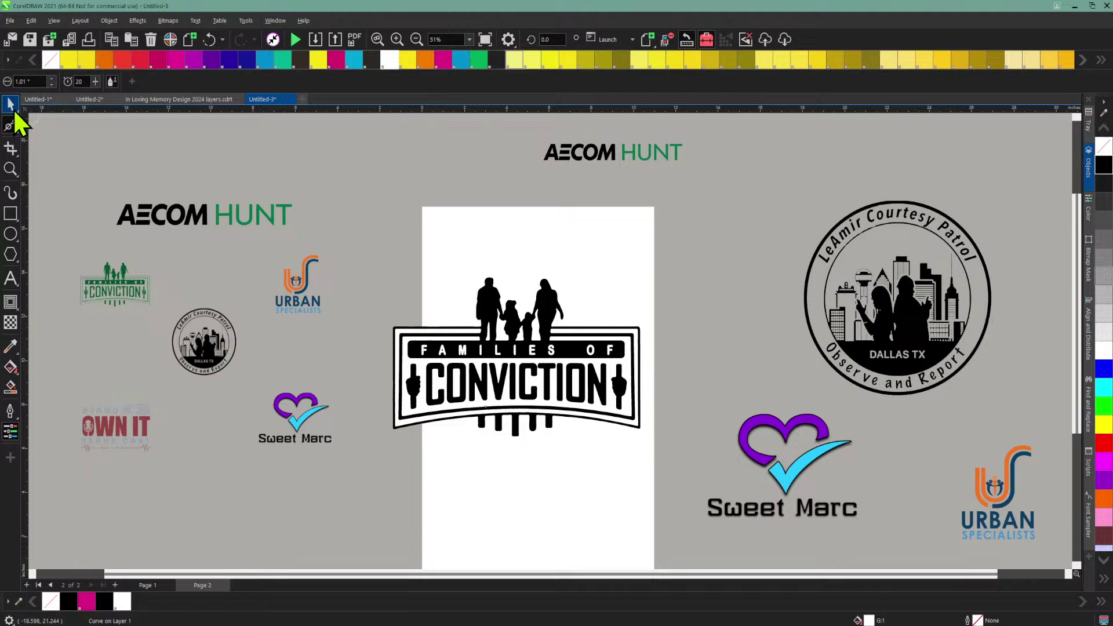
key(Tab)
drag(380, 242, 640, 472)
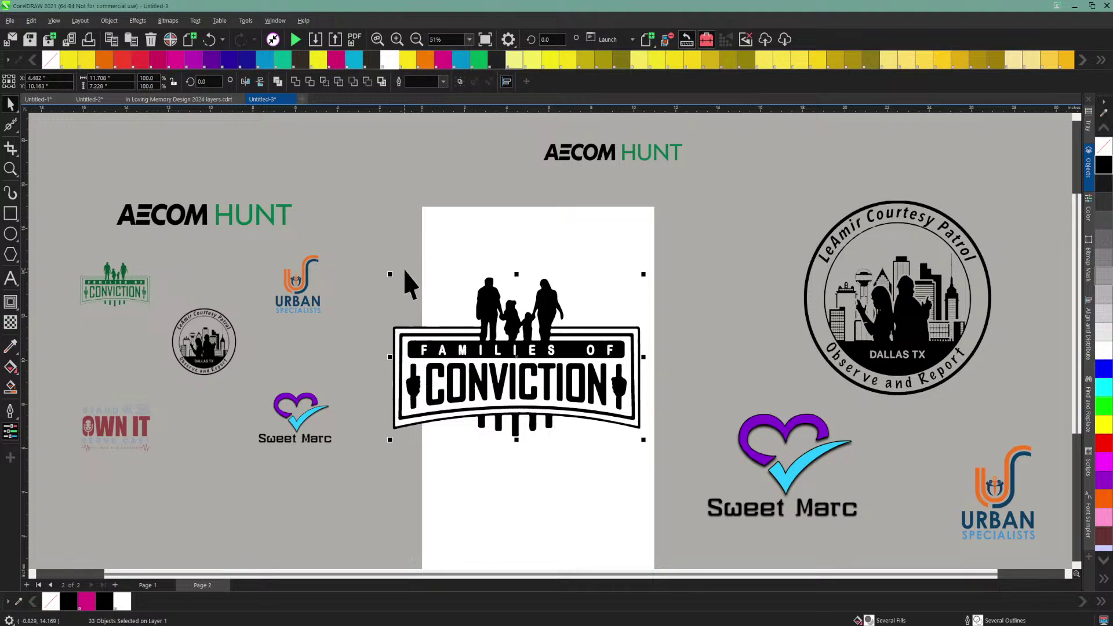
key(ctrl+g)
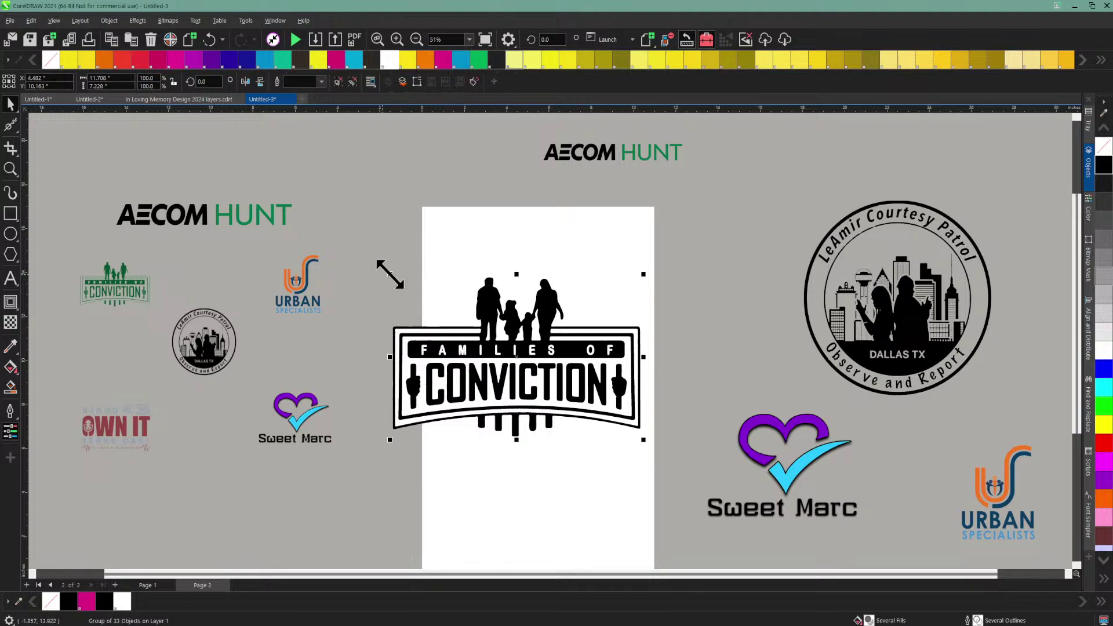
Step: Shrink the grouped Families of Conviction logo to about 3.28 by 2.02 inches and place it just inside the page's left edge
drag(386, 273, 473, 361)
drag(521, 323, 501, 336)
click(395, 269)
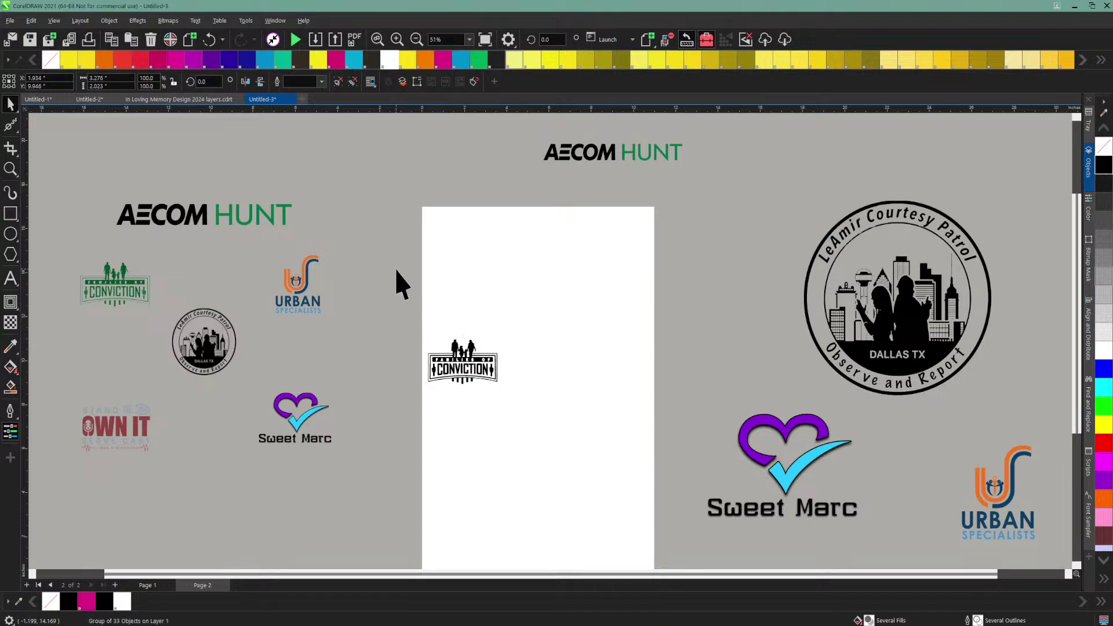
Step: Move the large LeAmir Courtesy Patrol seal onto the lower part of the page and scale it to about 5.09 by 5.01 inches
click(915, 278)
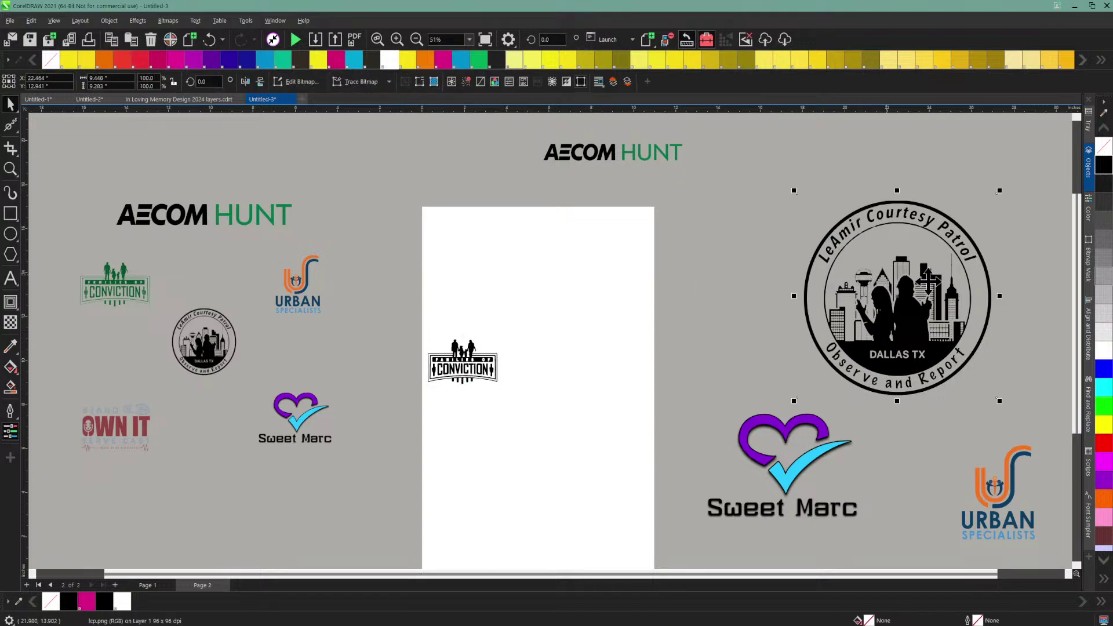
drag(916, 278, 586, 455)
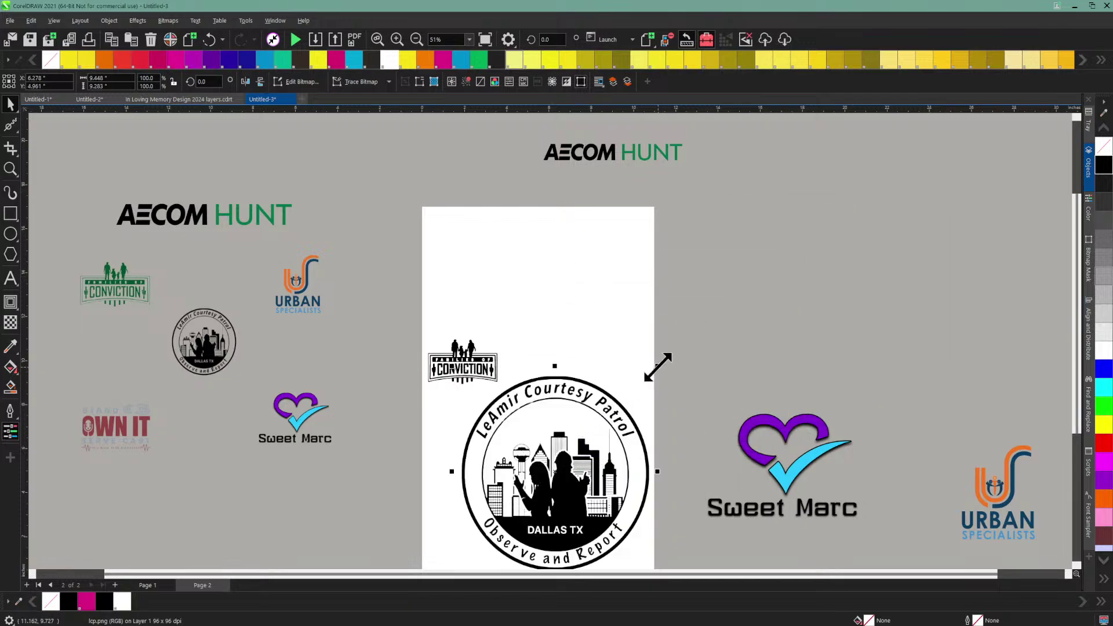
drag(658, 364, 557, 413)
click(397, 38)
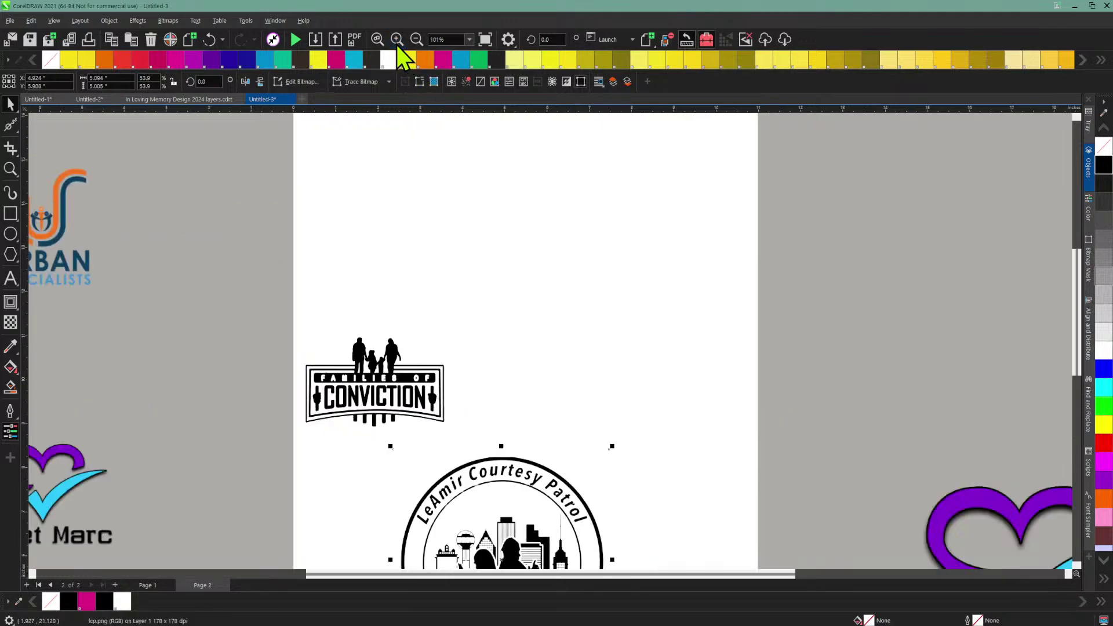
scroll(521, 290, down, 2)
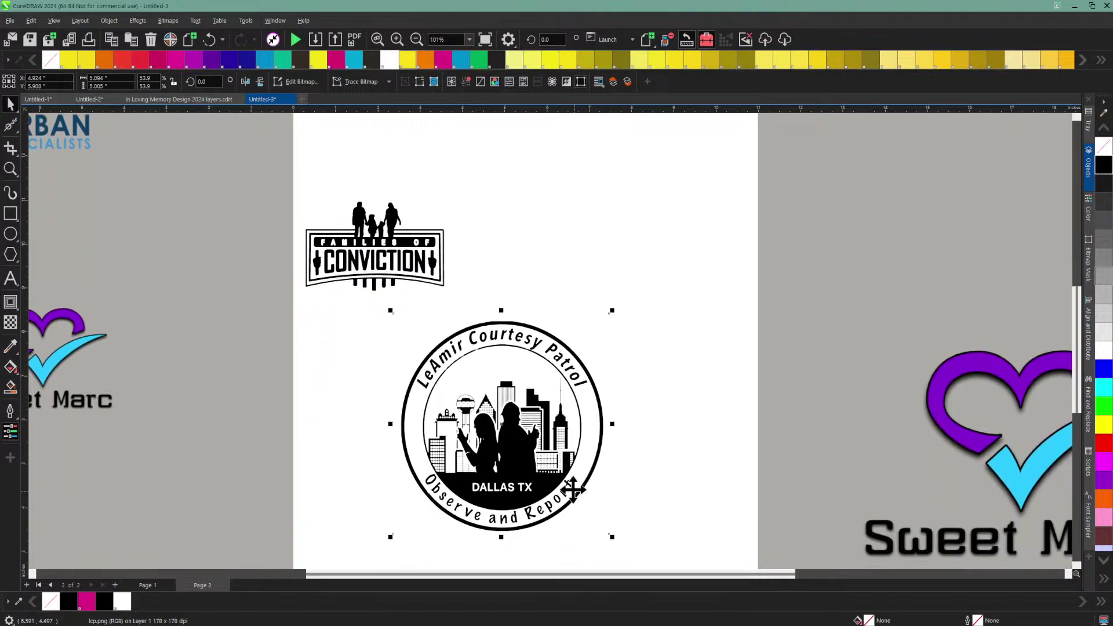
drag(504, 475, 530, 440)
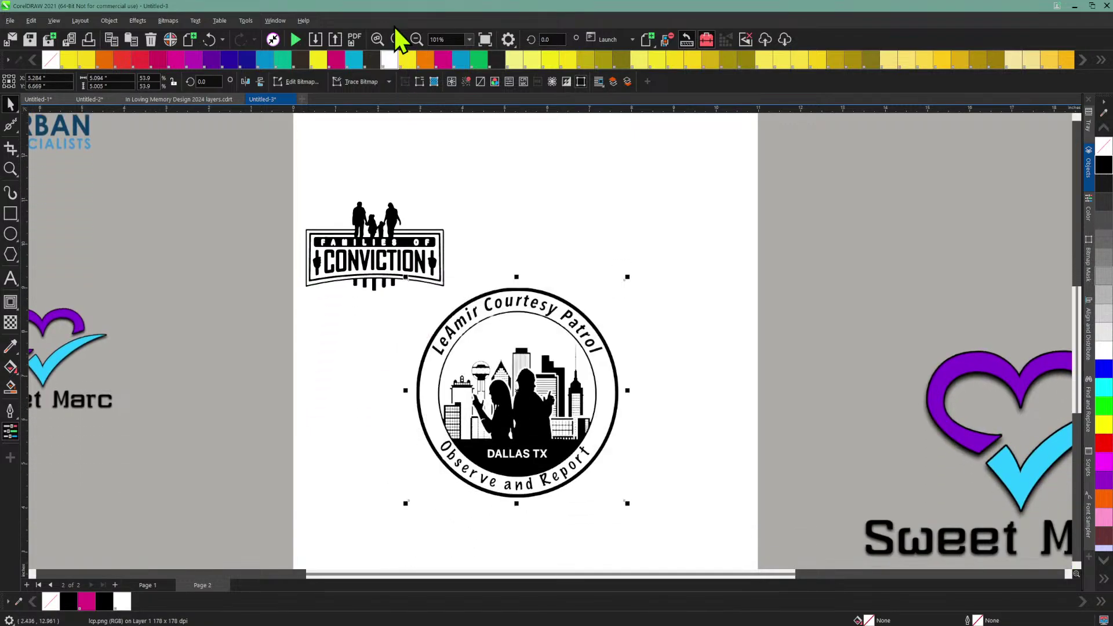
Step: Examine the seal's curved lettering, rings and skyline up close for edge quality
click(396, 39)
click(396, 38)
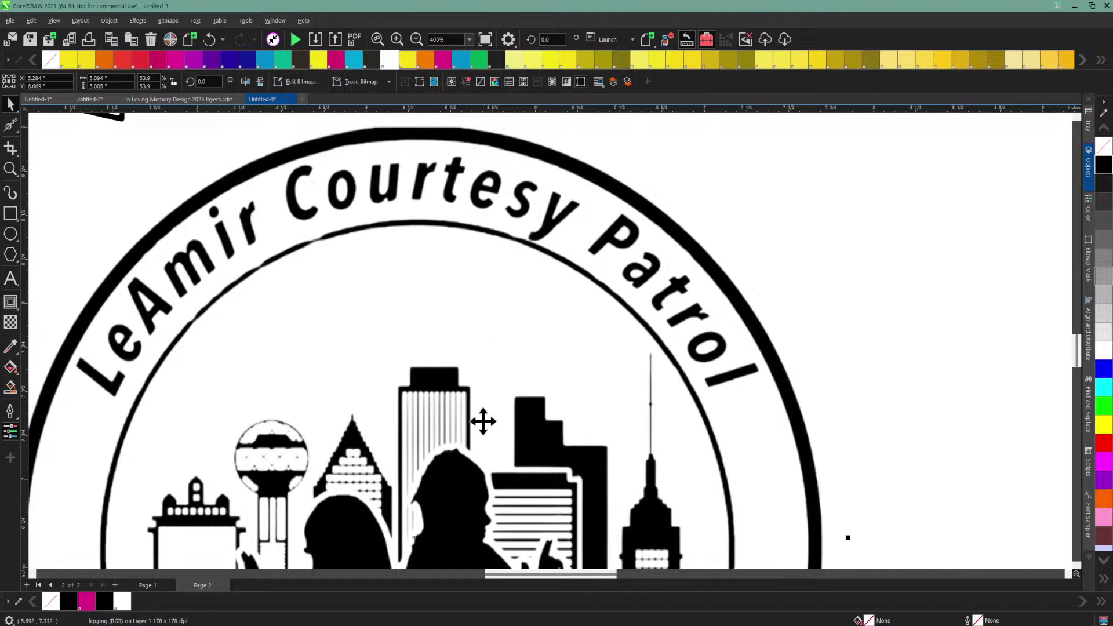
scroll(484, 422, down, 1)
scroll(484, 421, up, 1)
scroll(483, 421, up, 1)
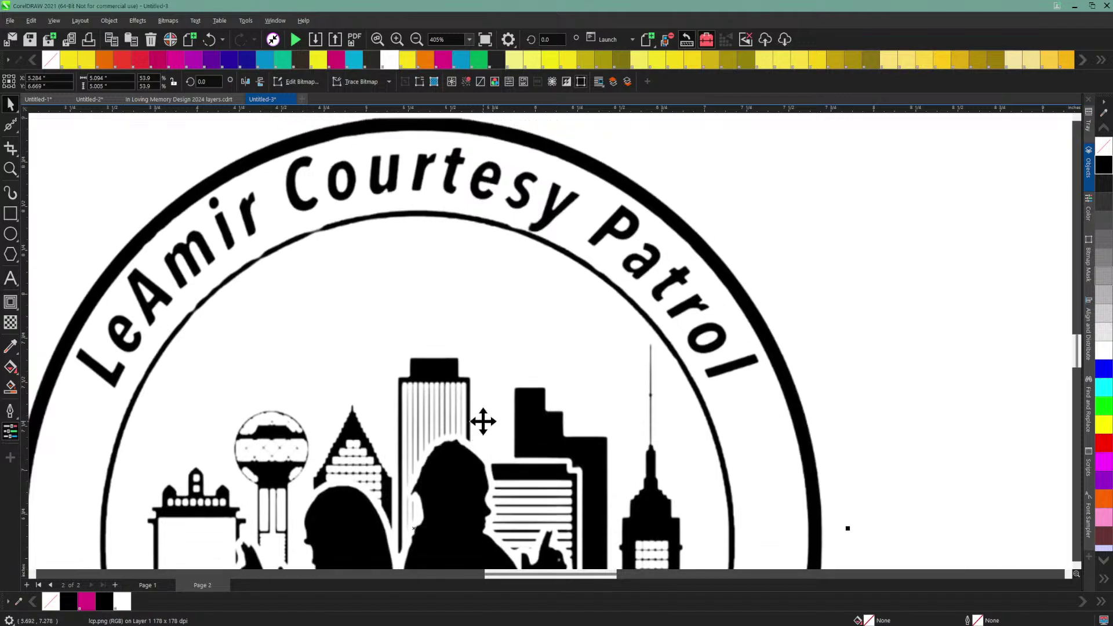
scroll(483, 421, down, 1)
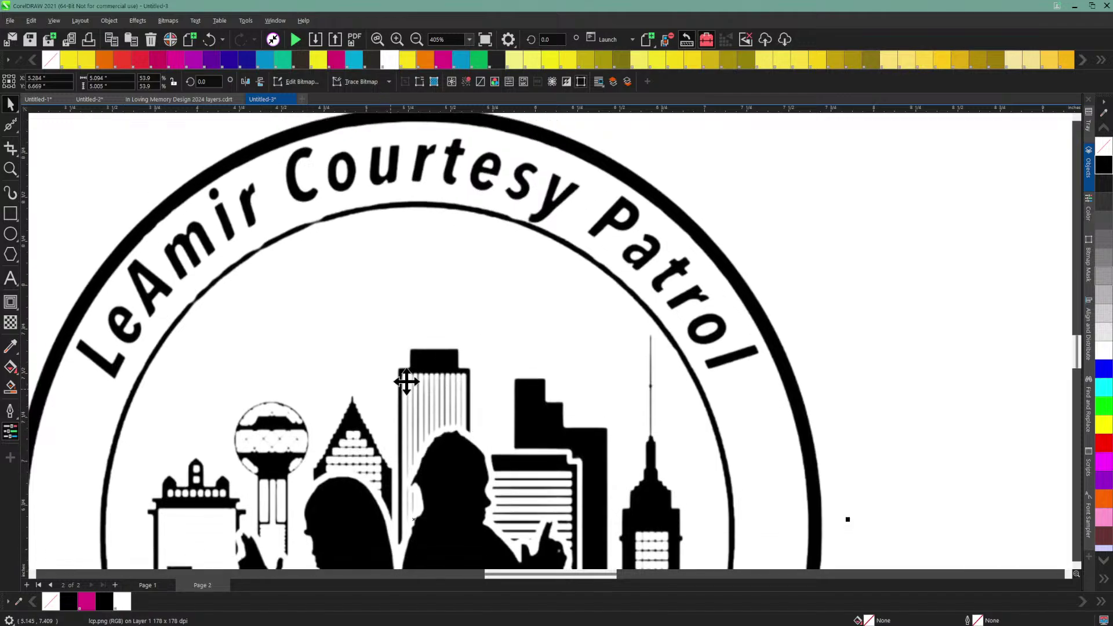
click(416, 39)
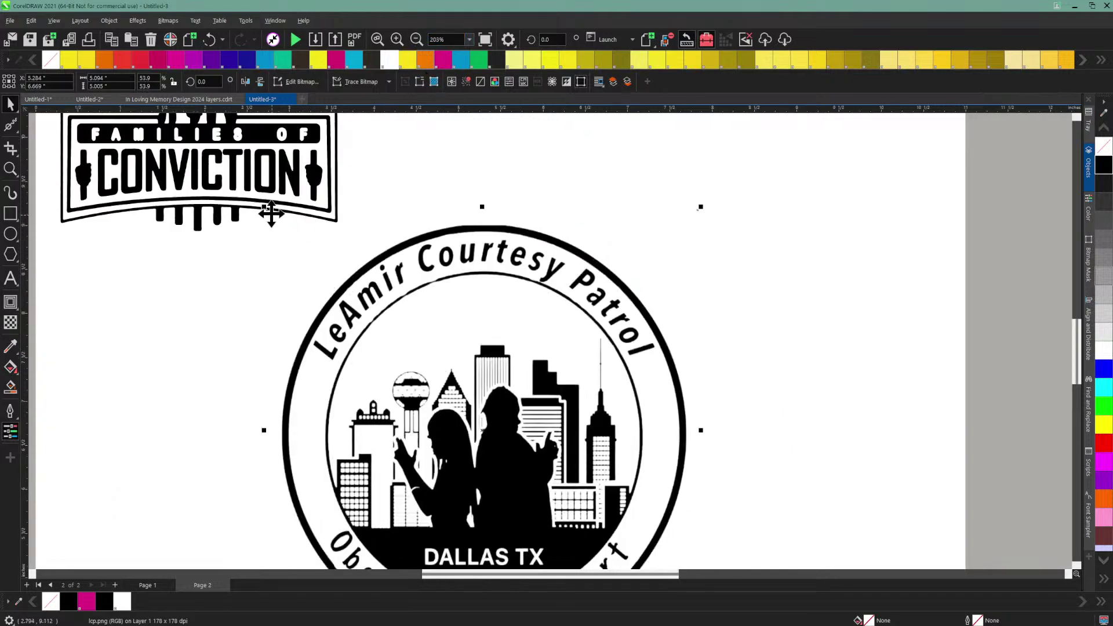
Step: Scale the LeAmir seal down to about 3.43 by 3.37 inches and position it below and right of the Families of Conviction logo
drag(264, 206, 406, 350)
drag(484, 447, 398, 343)
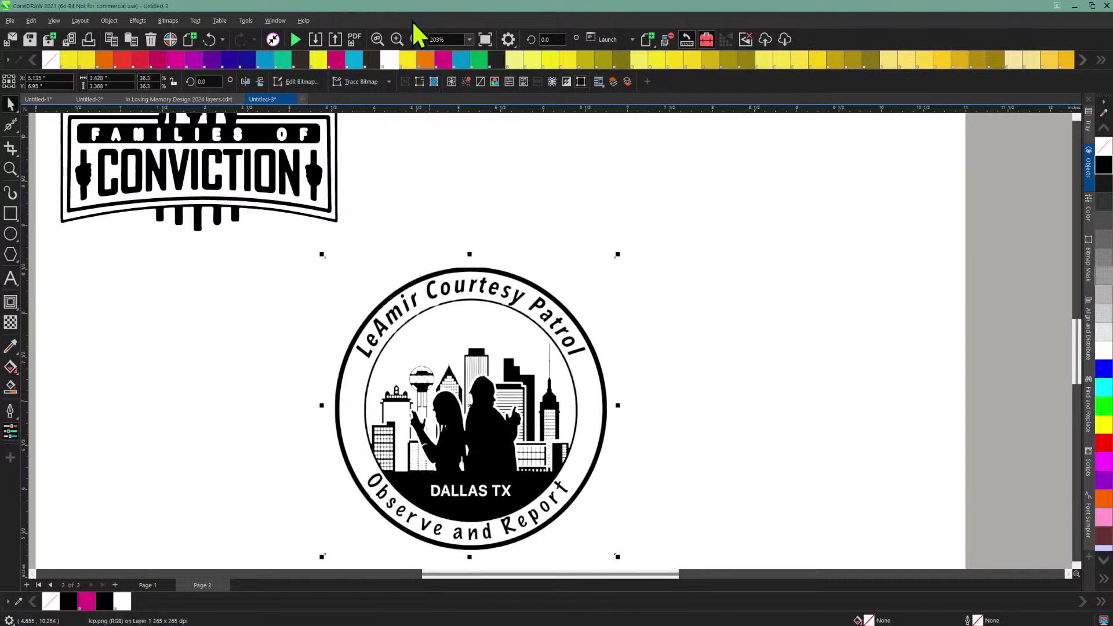
click(416, 39)
click(415, 40)
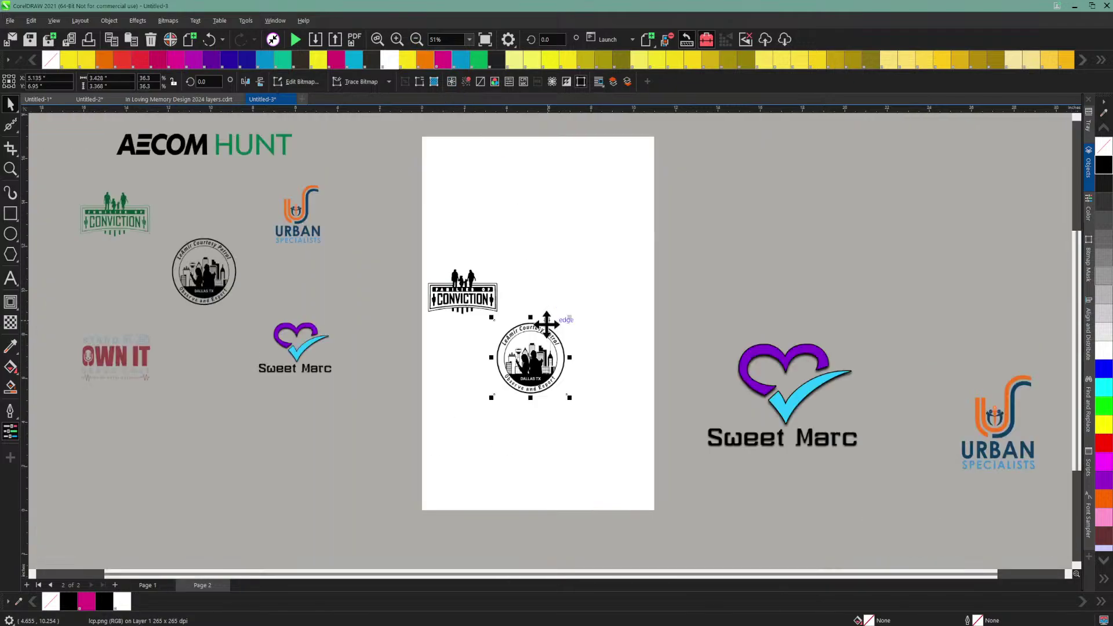
Step: Quick Trace the large Sweet Marc bitmap at about 5.98 by 4.13 inches and move the traced copy above the original
click(745, 363)
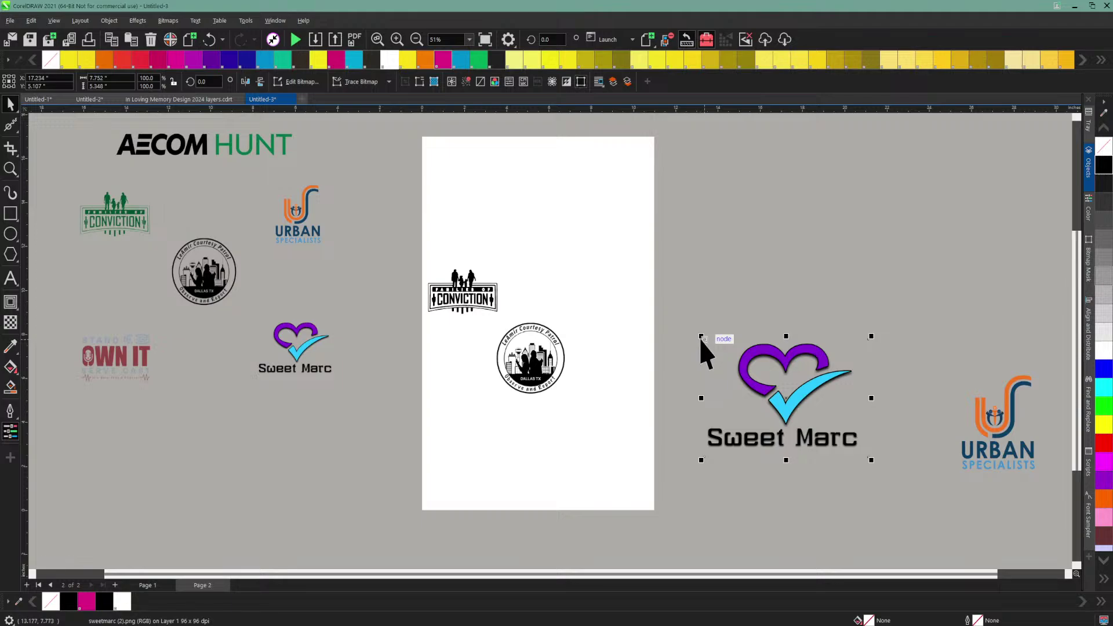
drag(700, 339, 738, 363)
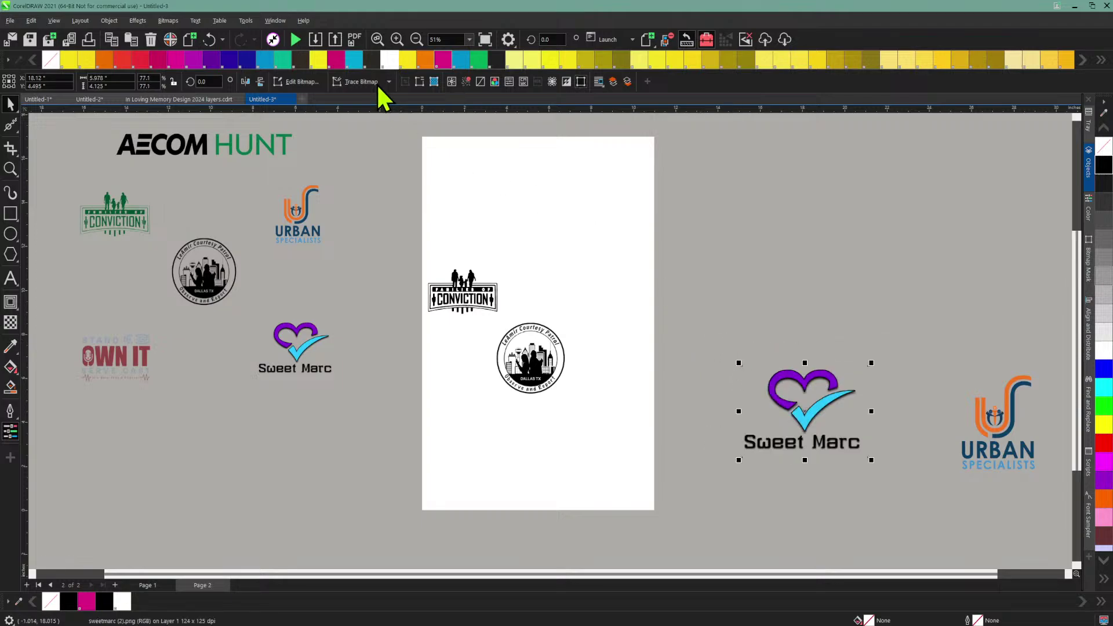
click(364, 82)
click(365, 95)
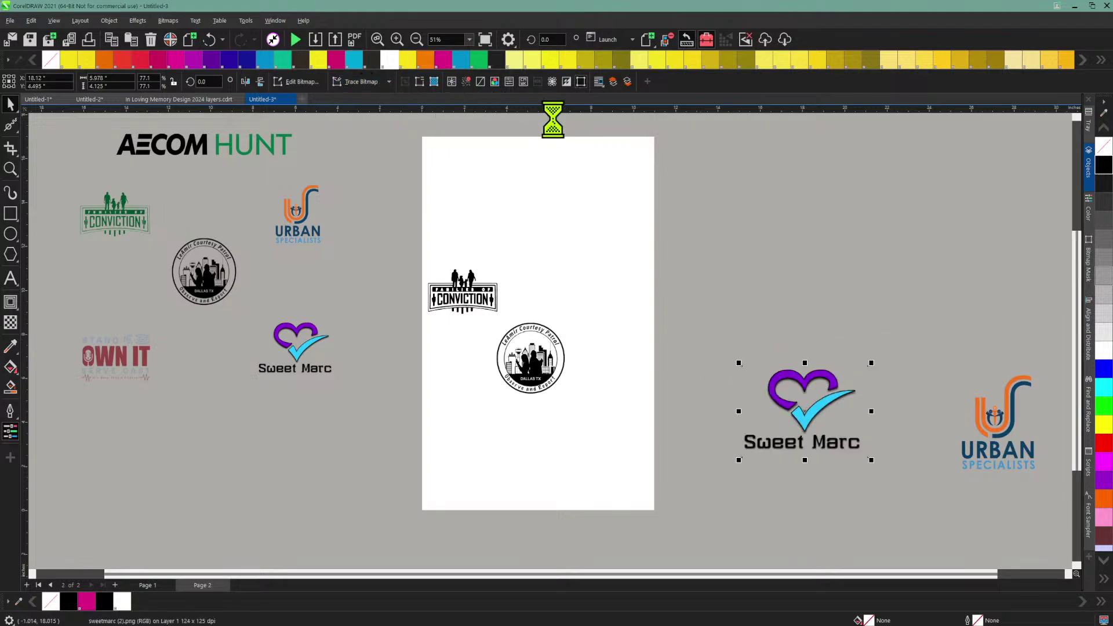
mouse_move(781, 375)
mouse_down()
mouse_move(745, 262)
mouse_move(754, 283)
mouse_up()
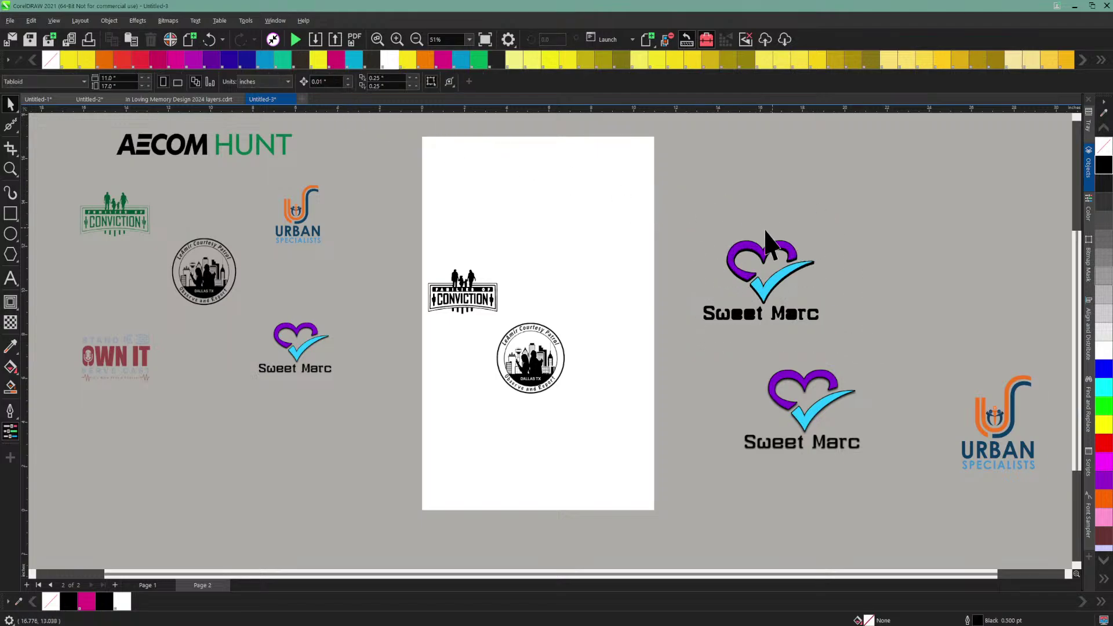
drag(760, 246, 746, 222)
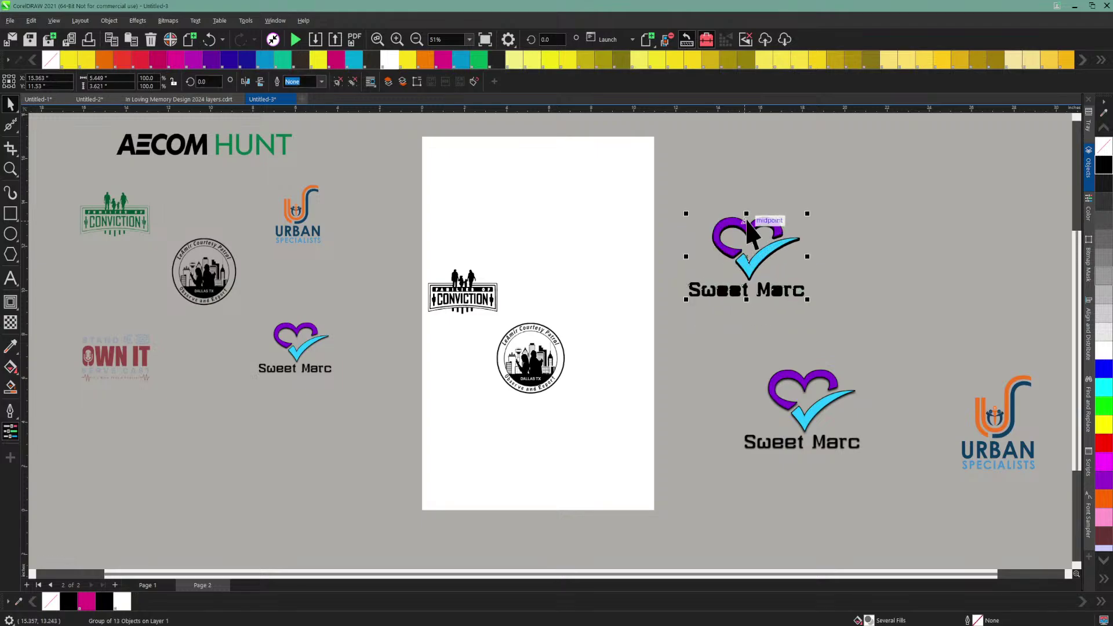
Step: Ungroup all the objects of the traced Sweet Marc logo
click(109, 20)
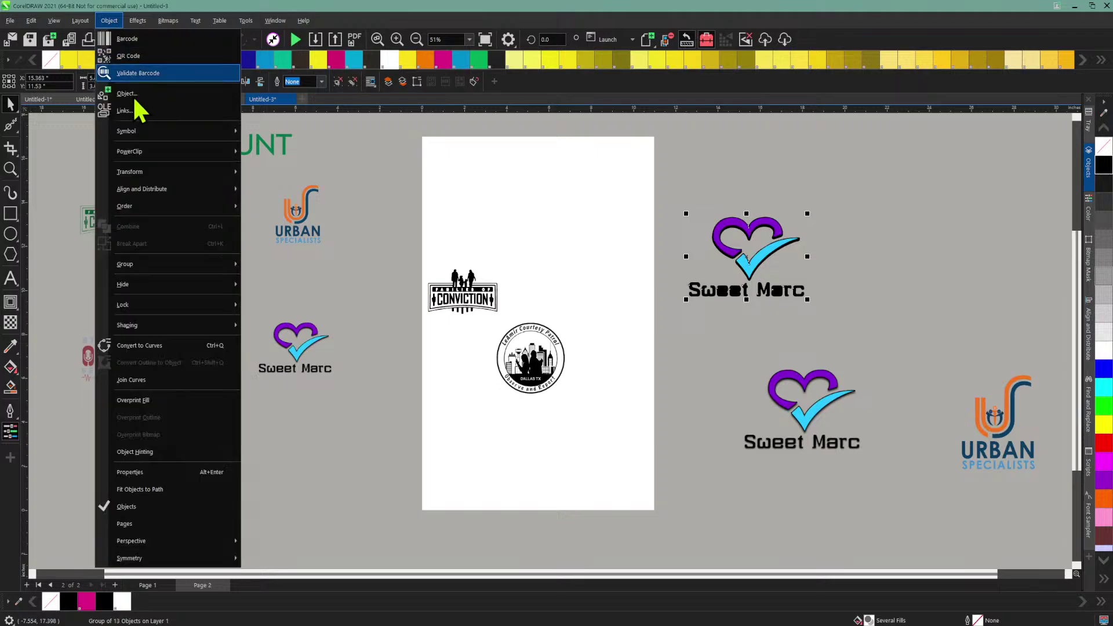
mouse_move(125, 263)
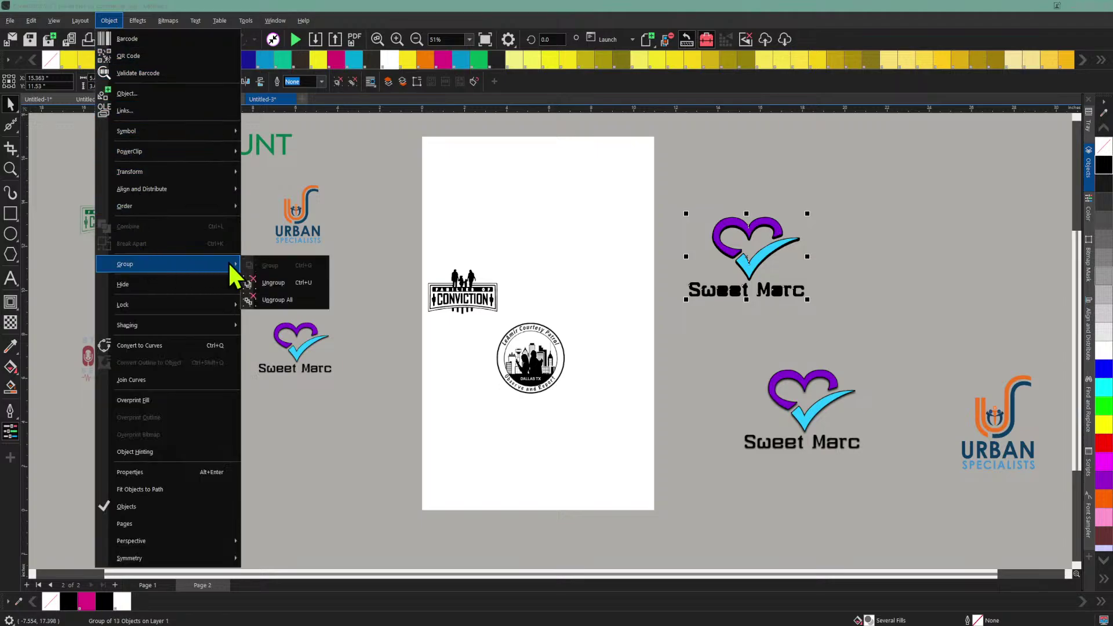
click(275, 299)
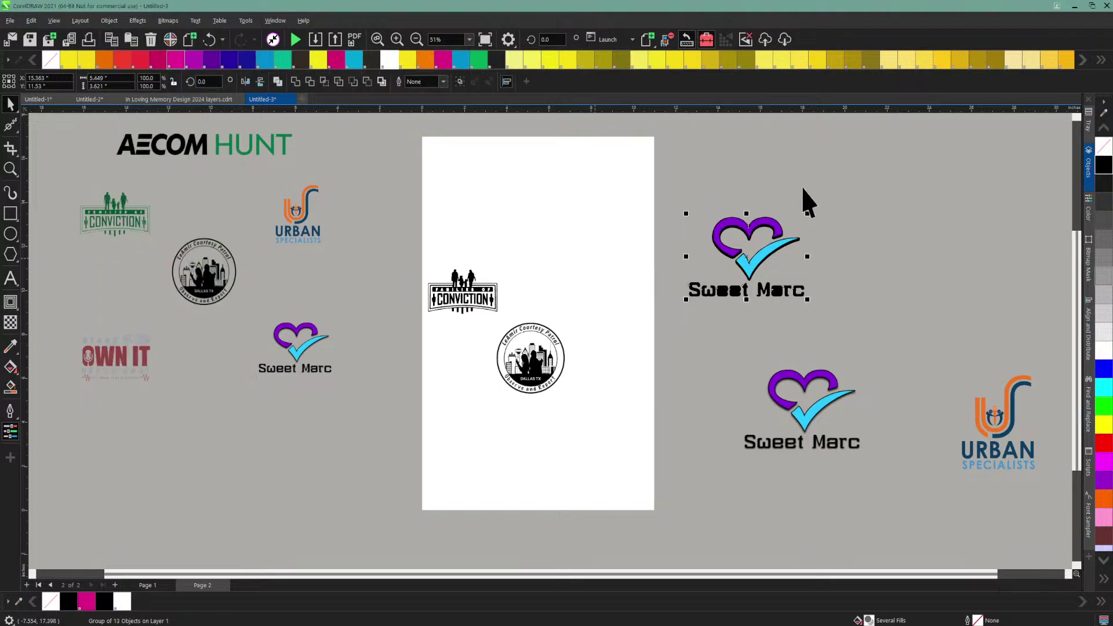
Step: Try to combine the traced Sweet Marc objects into a single curve
drag(849, 186, 725, 273)
drag(648, 348, 649, 346)
click(278, 82)
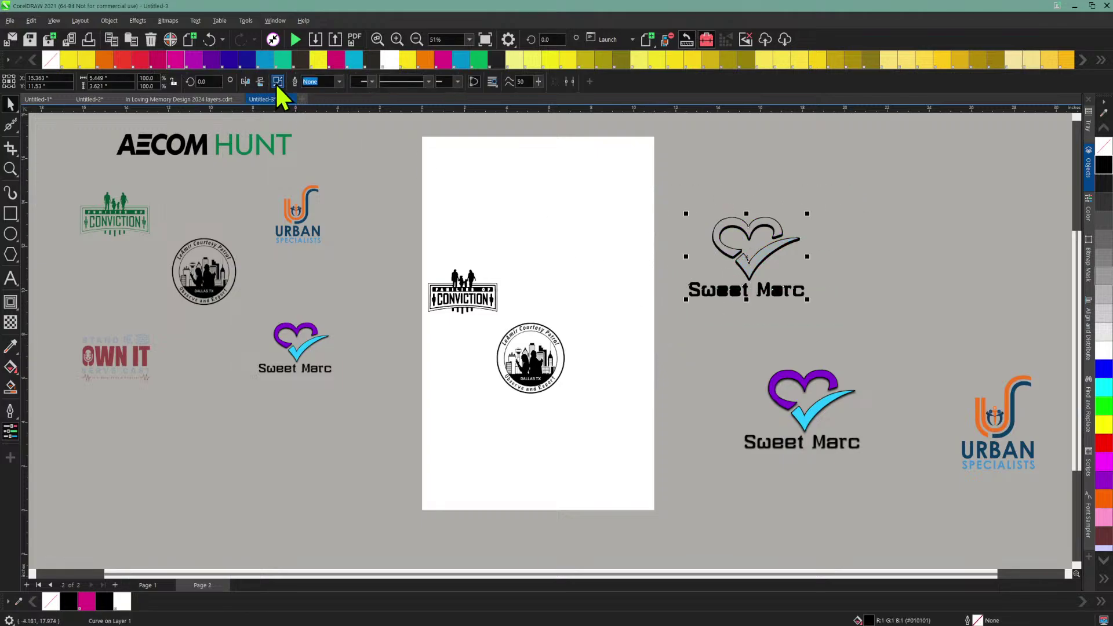
click(696, 321)
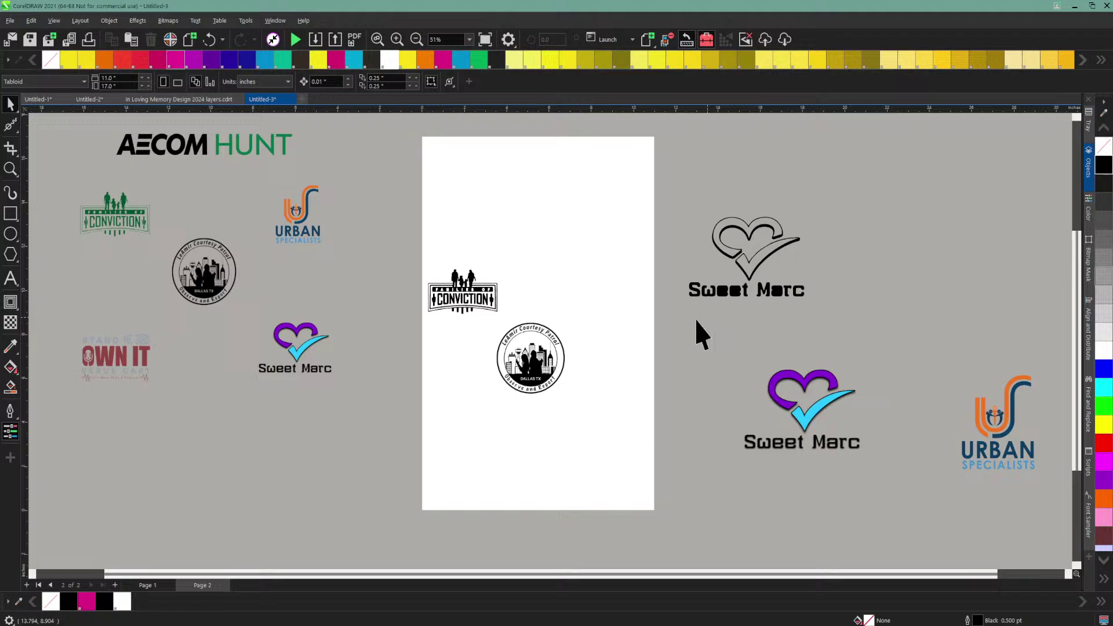
click(724, 294)
click(208, 39)
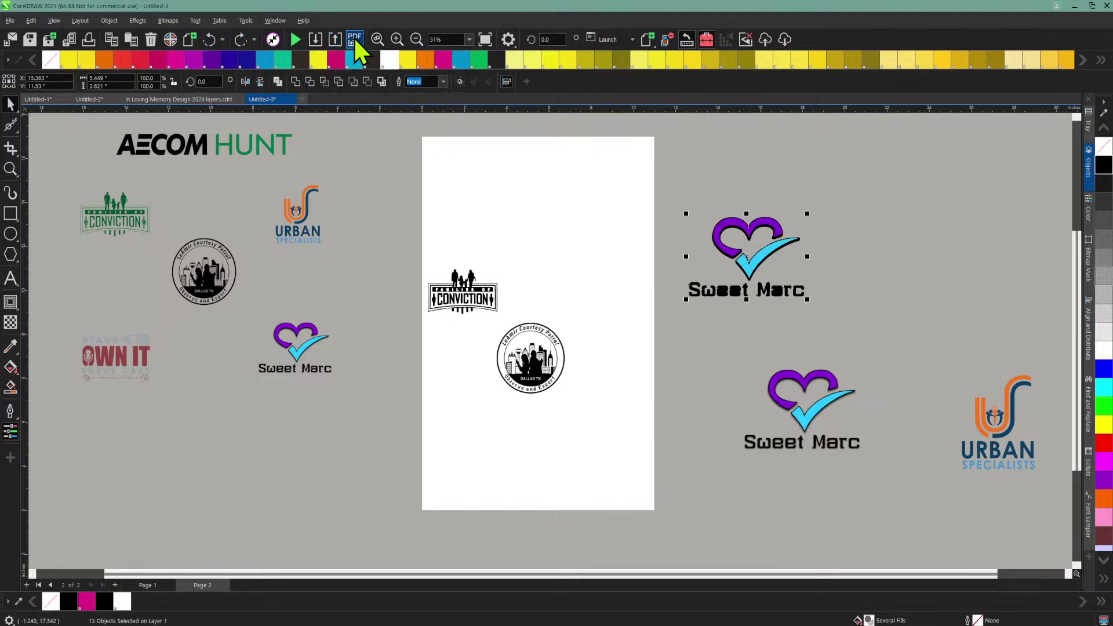
Step: Display the drawing in Wireframe view to examine the outlines of the traced Sweet Marc logo
click(397, 40)
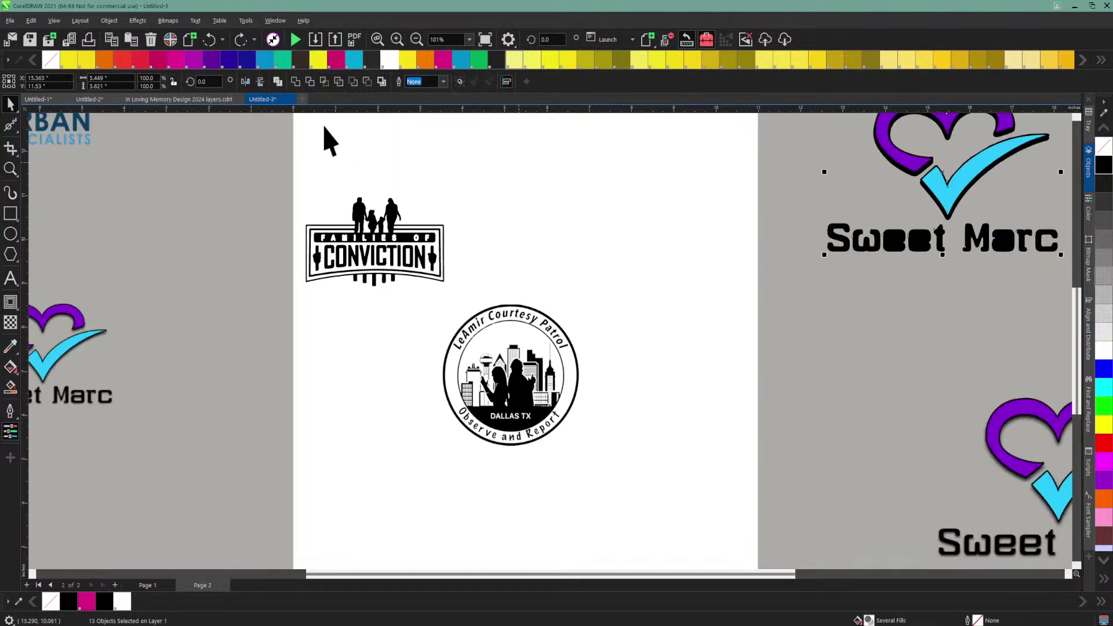
click(56, 20)
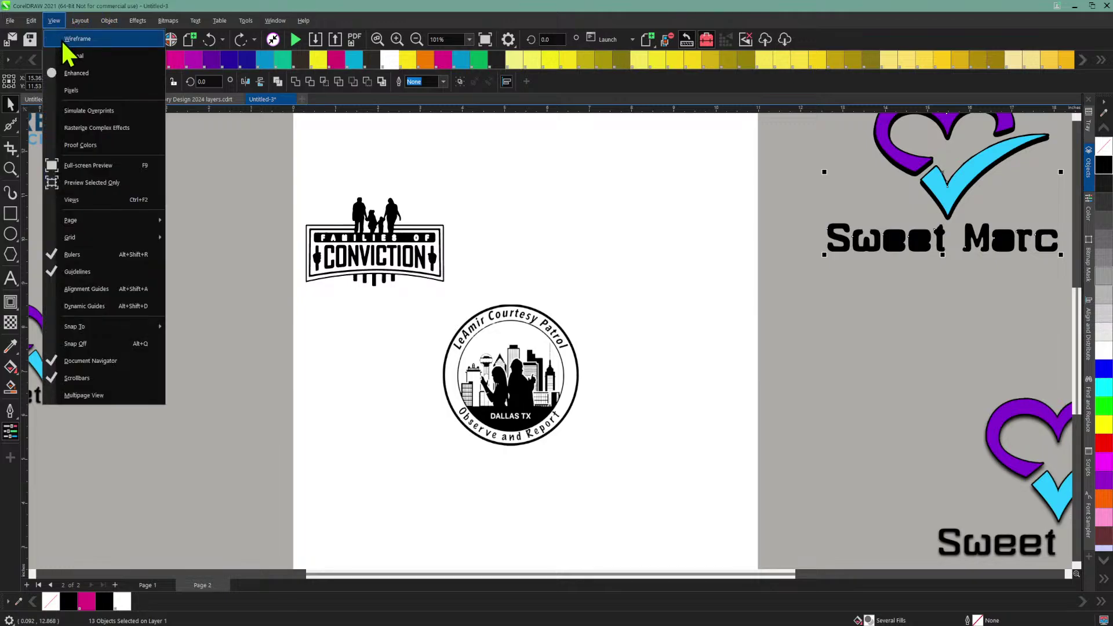
click(61, 40)
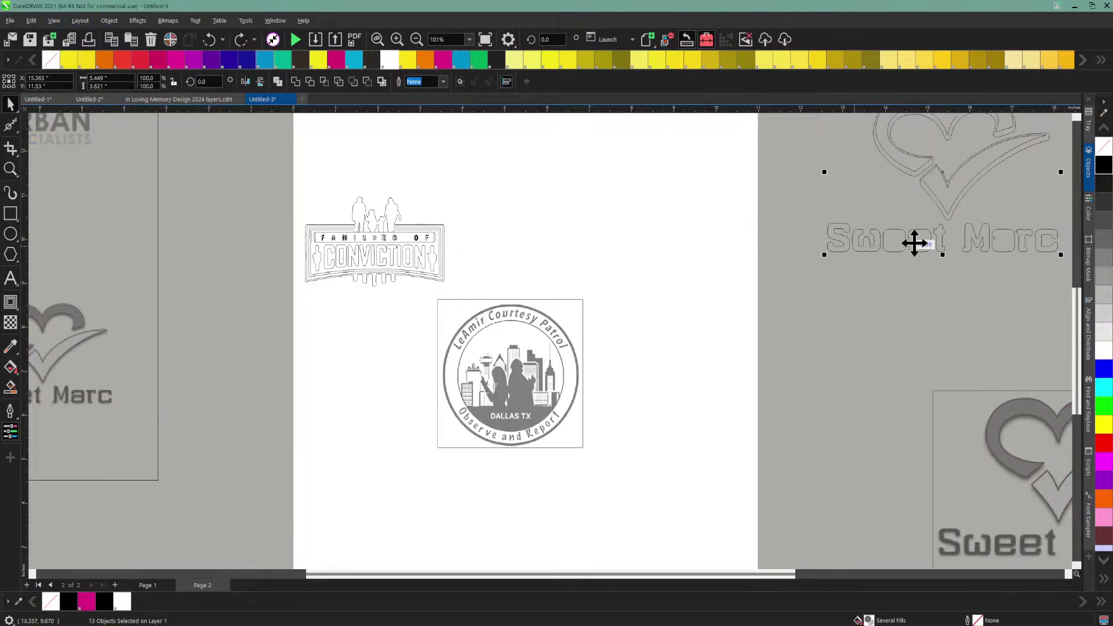
Step: Move the Sweet Marc bitmap beside the page edge and convert it to a 300 dpi CMYK Color (32-bit) bitmap with transparent background
drag(981, 462, 821, 388)
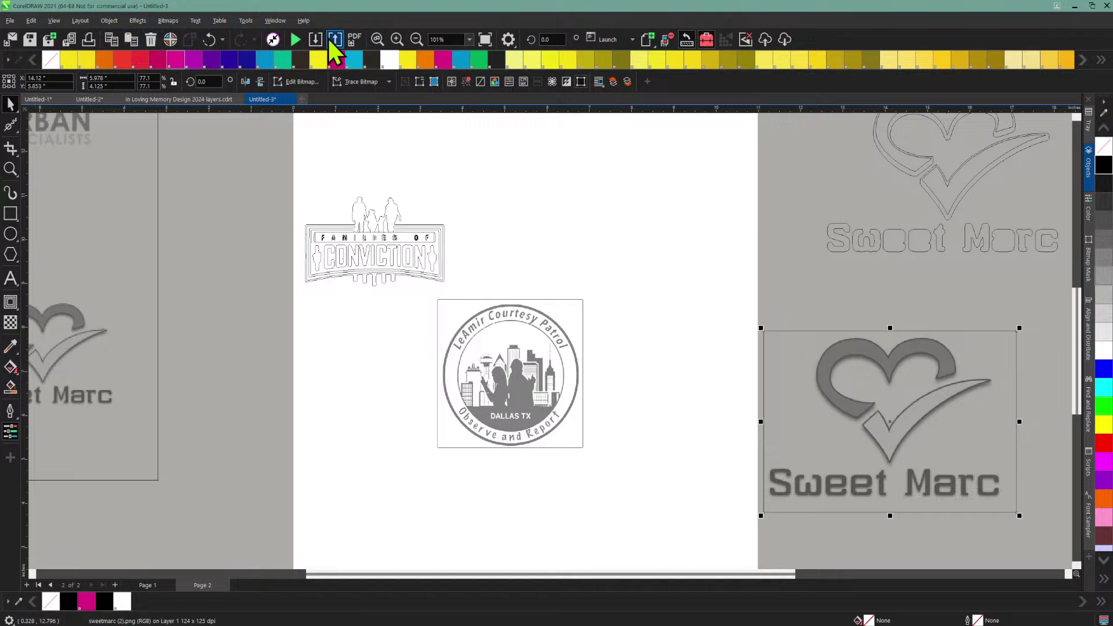
click(168, 21)
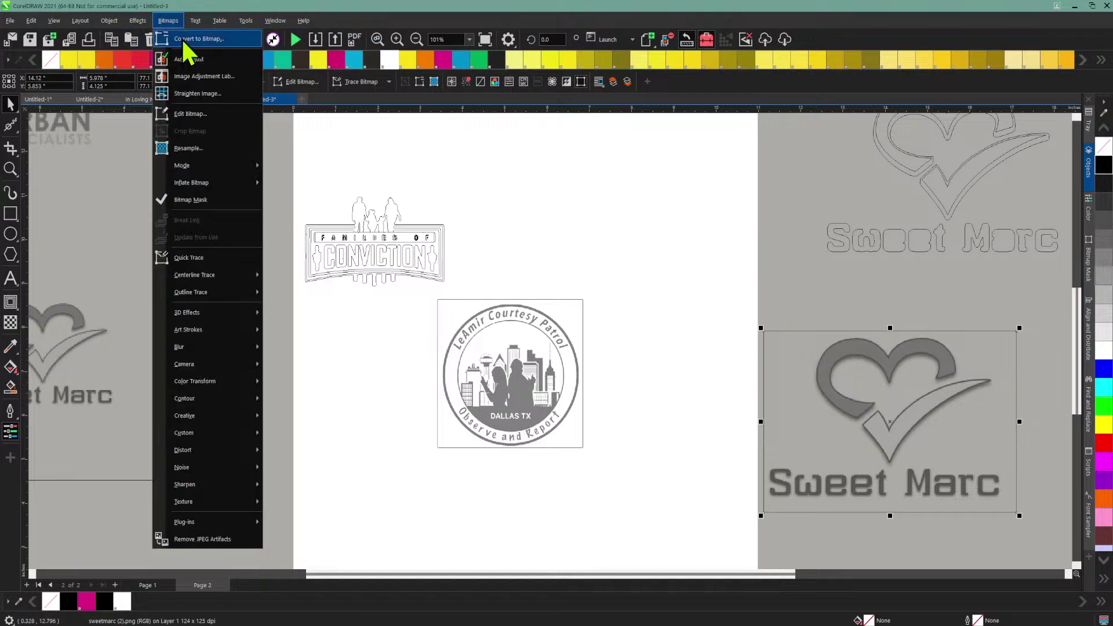
click(184, 40)
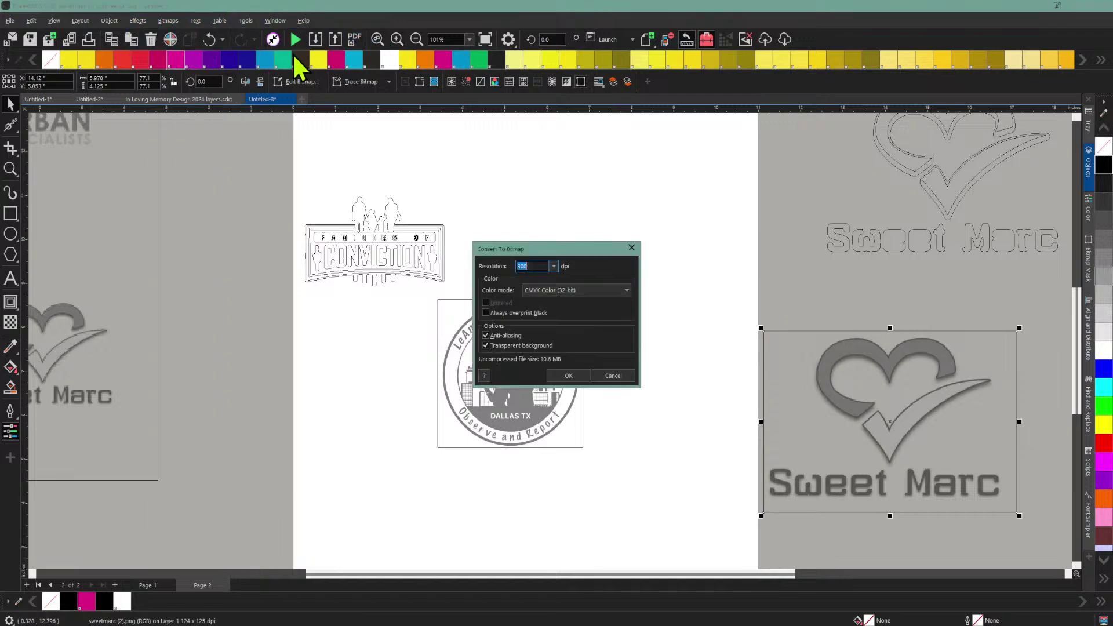
click(568, 378)
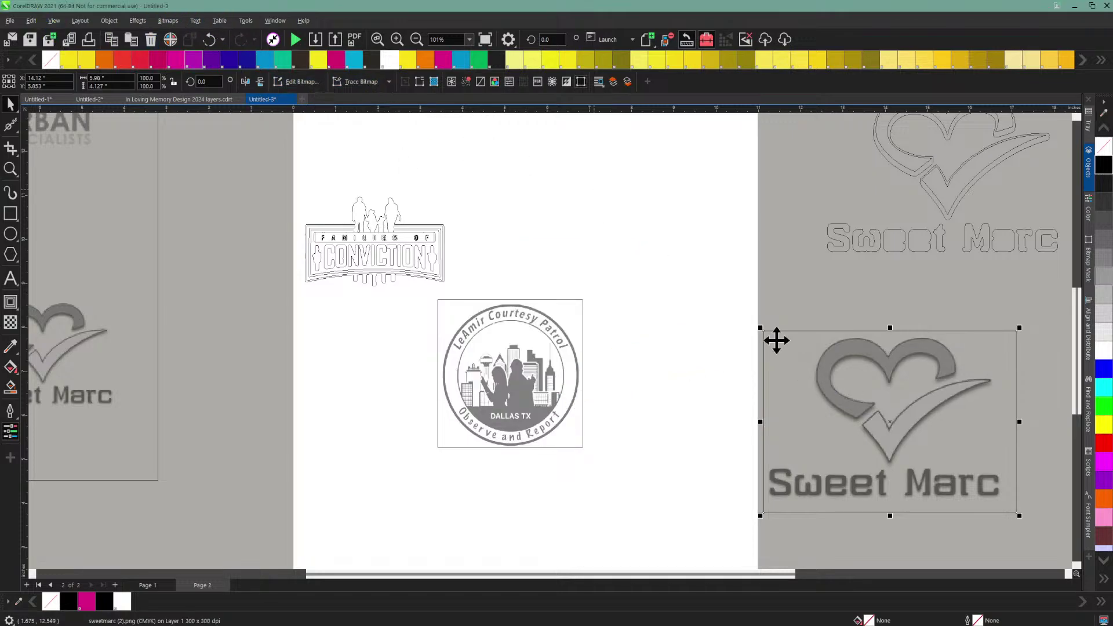
Step: Quick Trace the converted 300 dpi Sweet Marc bitmap
click(878, 377)
click(371, 82)
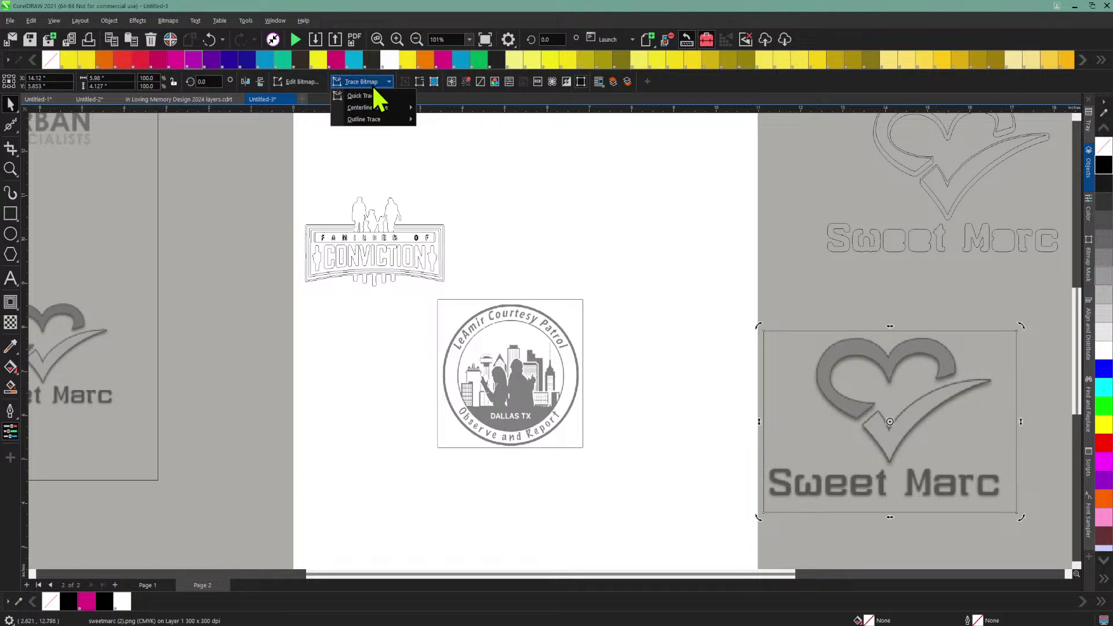
click(365, 95)
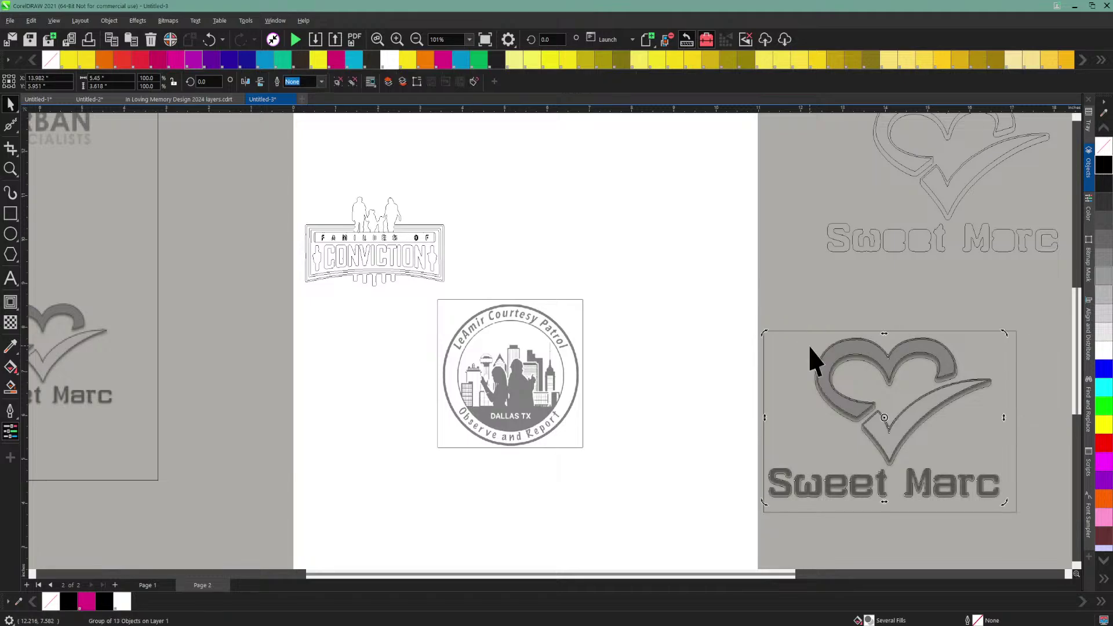
Step: Try to move the Sweet Marc bitmap away from its traced copy toward the page
drag(808, 346, 728, 292)
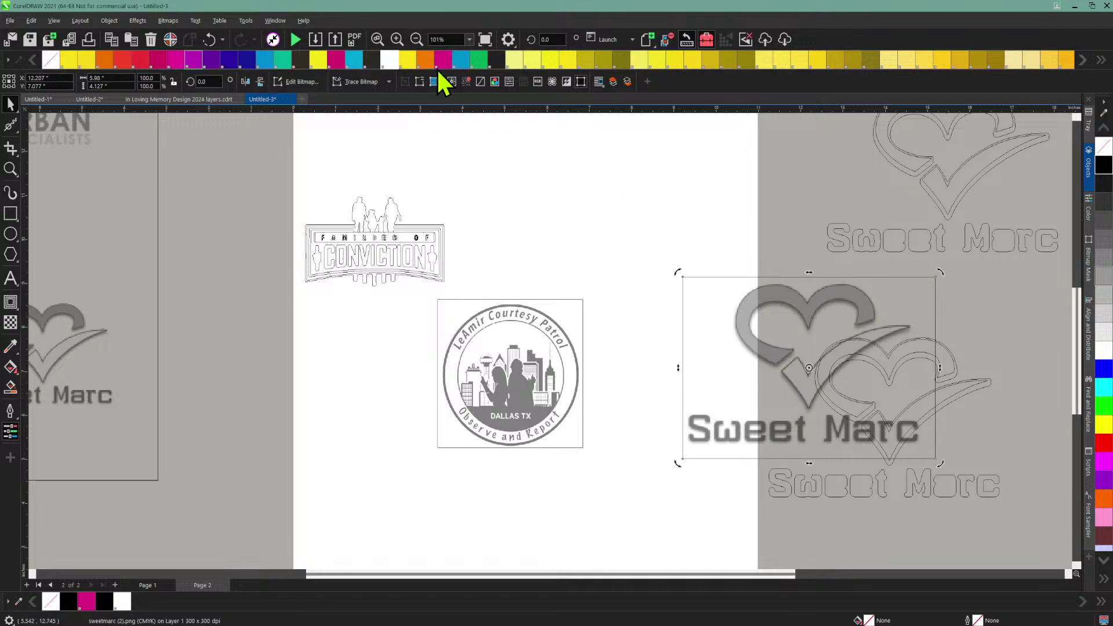
click(416, 40)
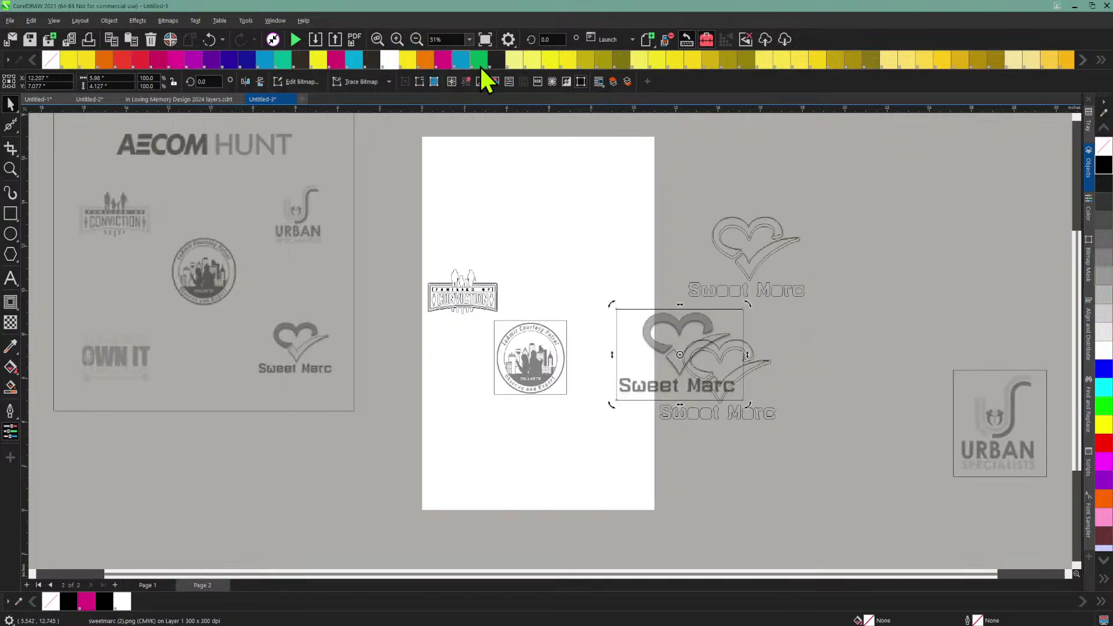
click(397, 39)
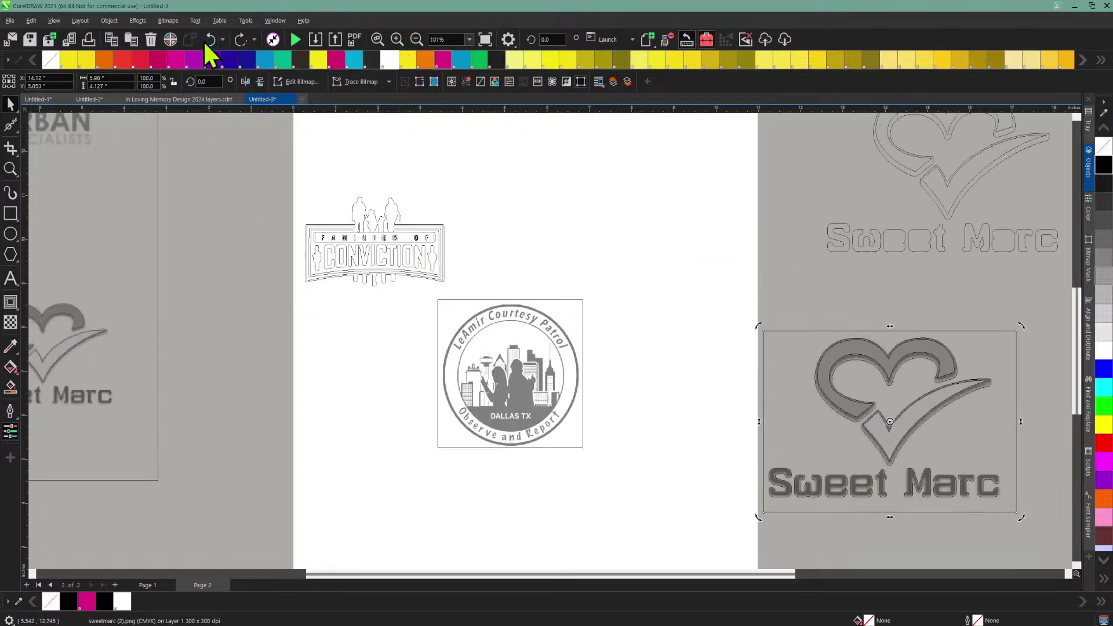
Step: Examine the new Sweet Marc trace over its bitmap up close and display the drawing in Enhanced view
click(397, 39)
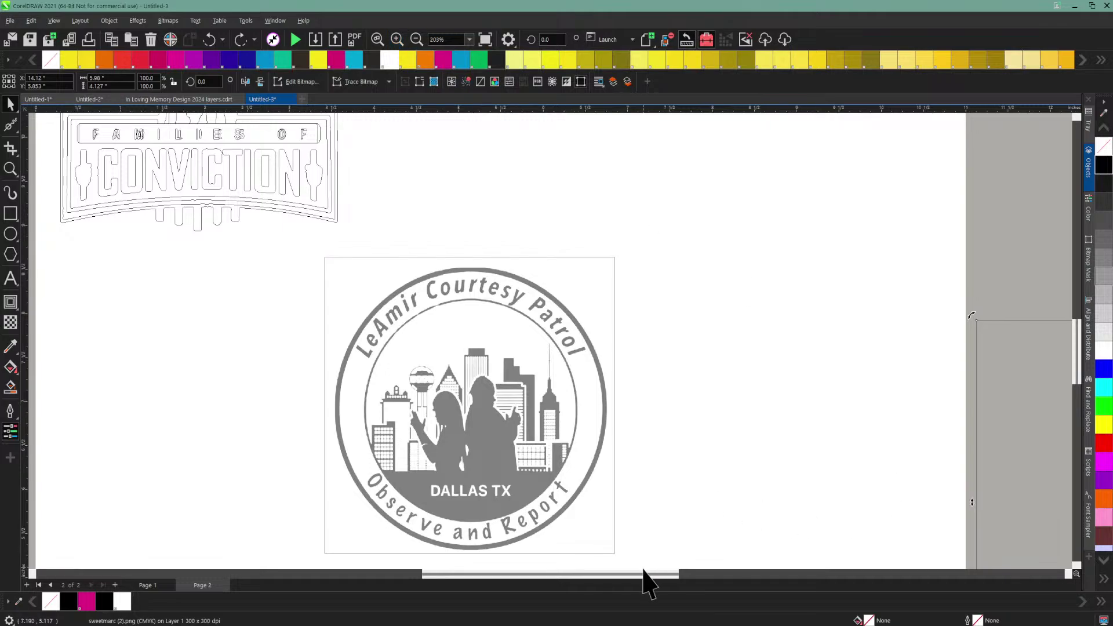
drag(642, 574, 814, 567)
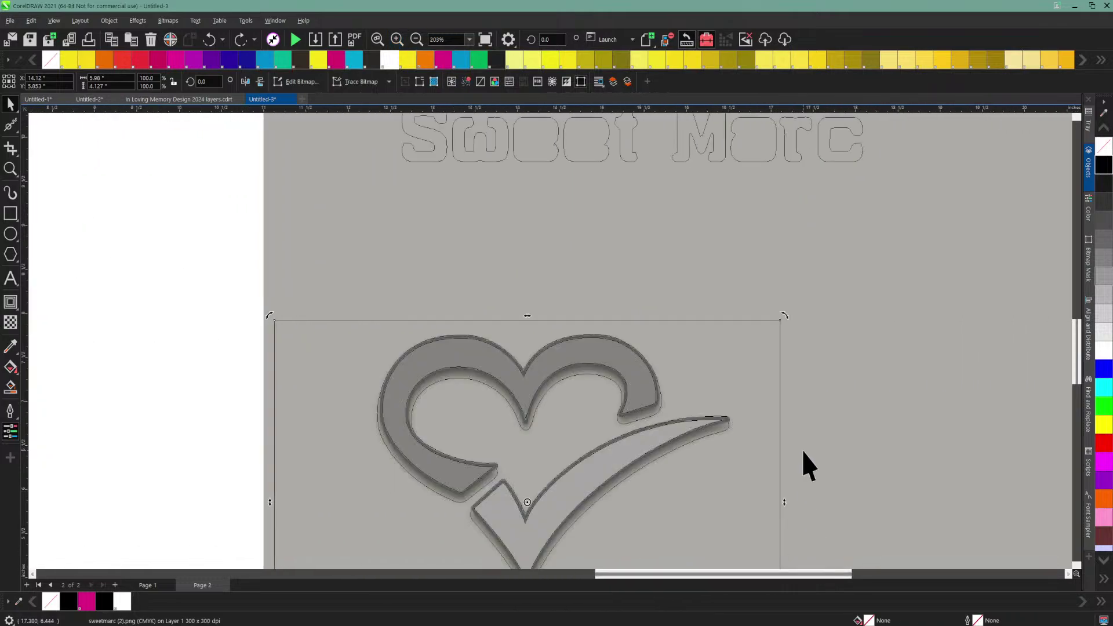
scroll(802, 451, down, 5)
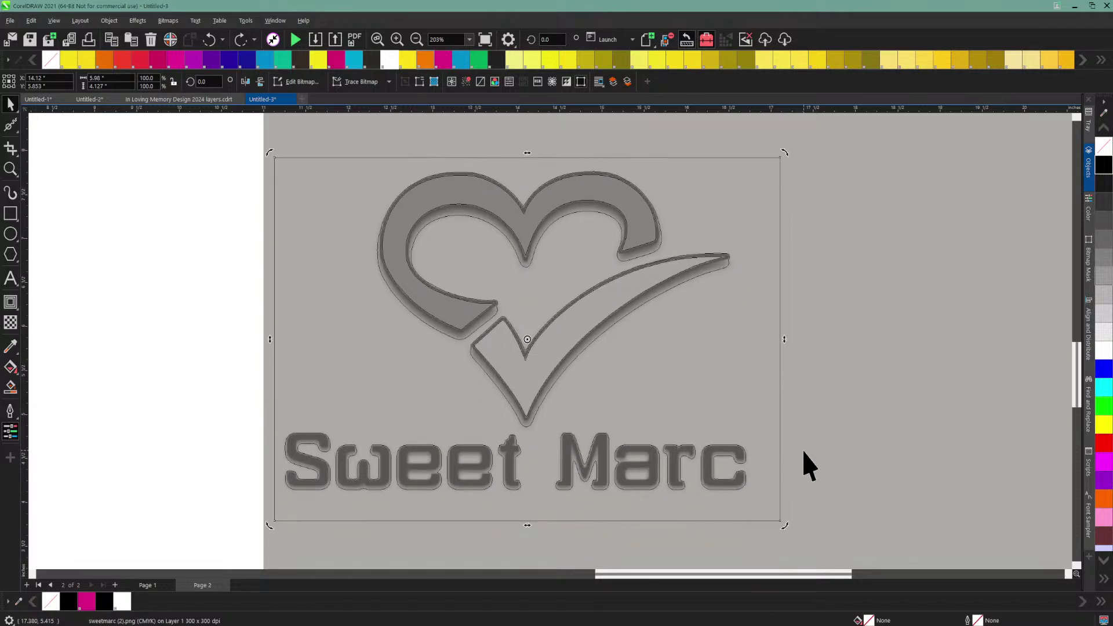
scroll(802, 464, down, 1)
scroll(801, 449, down, 1)
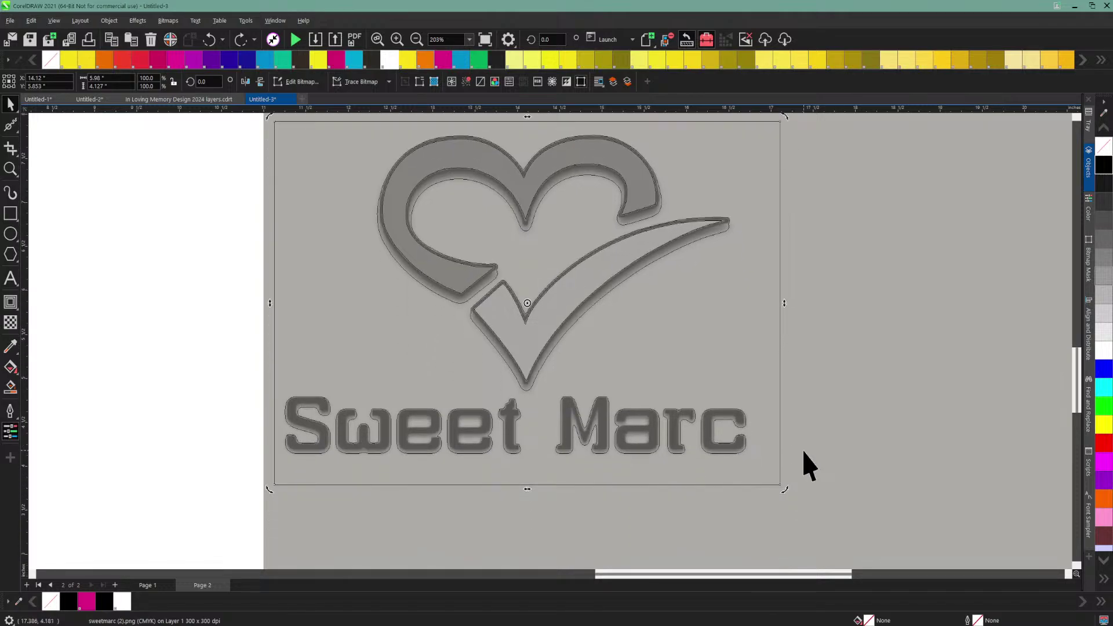
scroll(810, 464, down, 1)
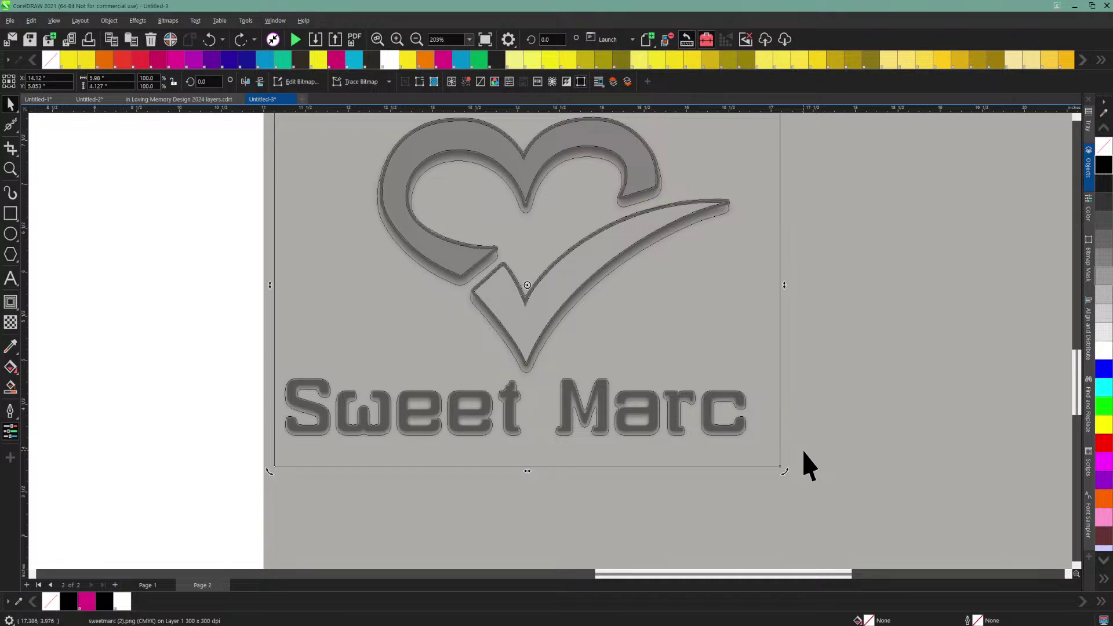
click(109, 21)
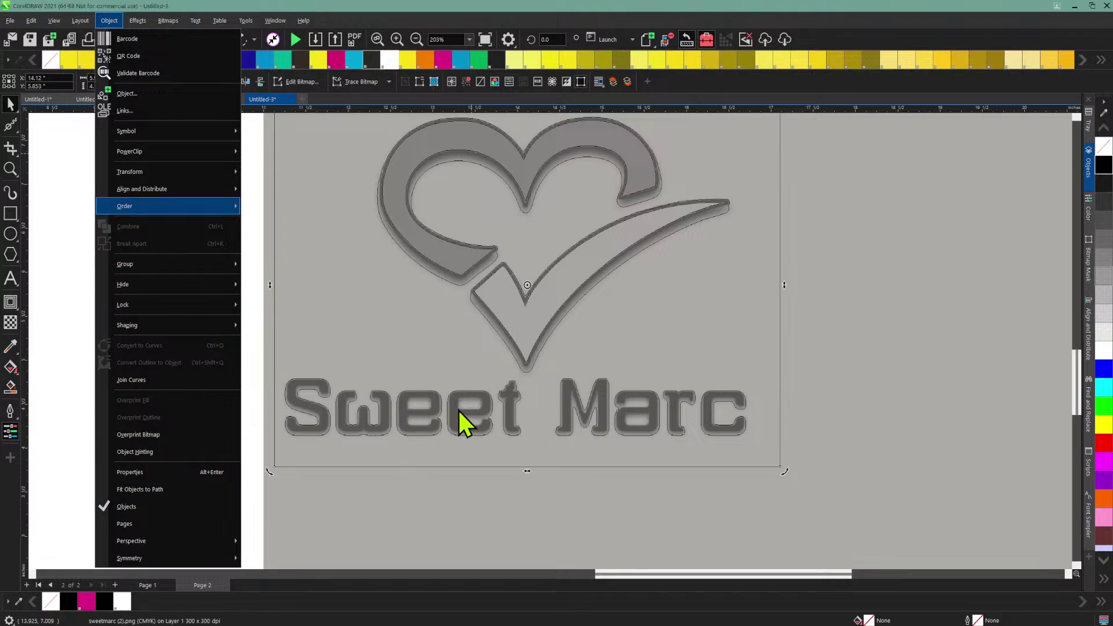
click(109, 20)
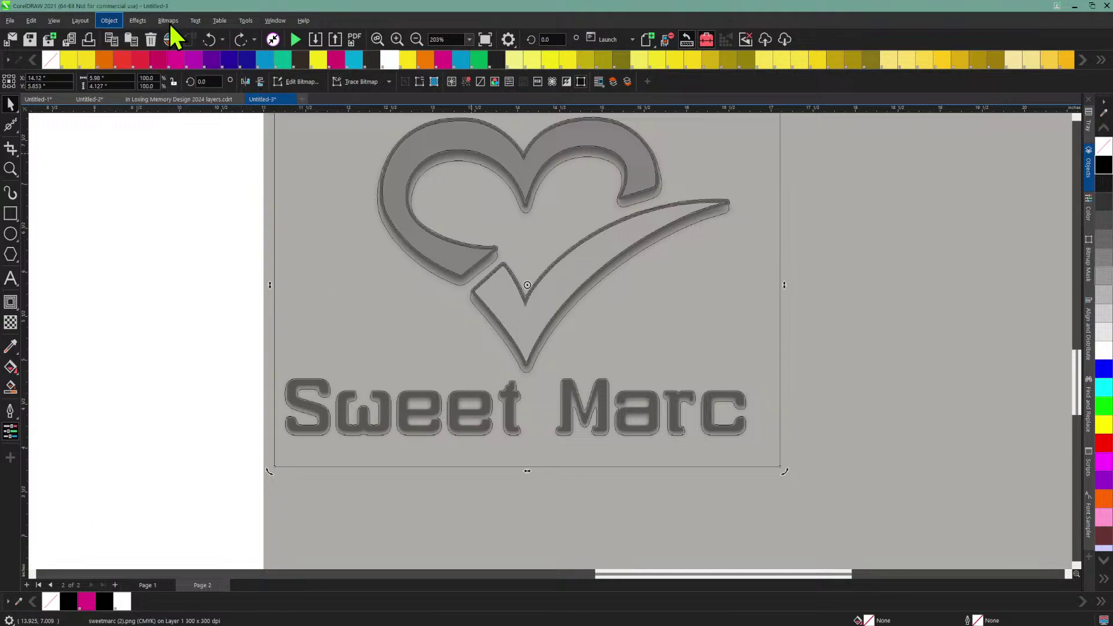
click(109, 20)
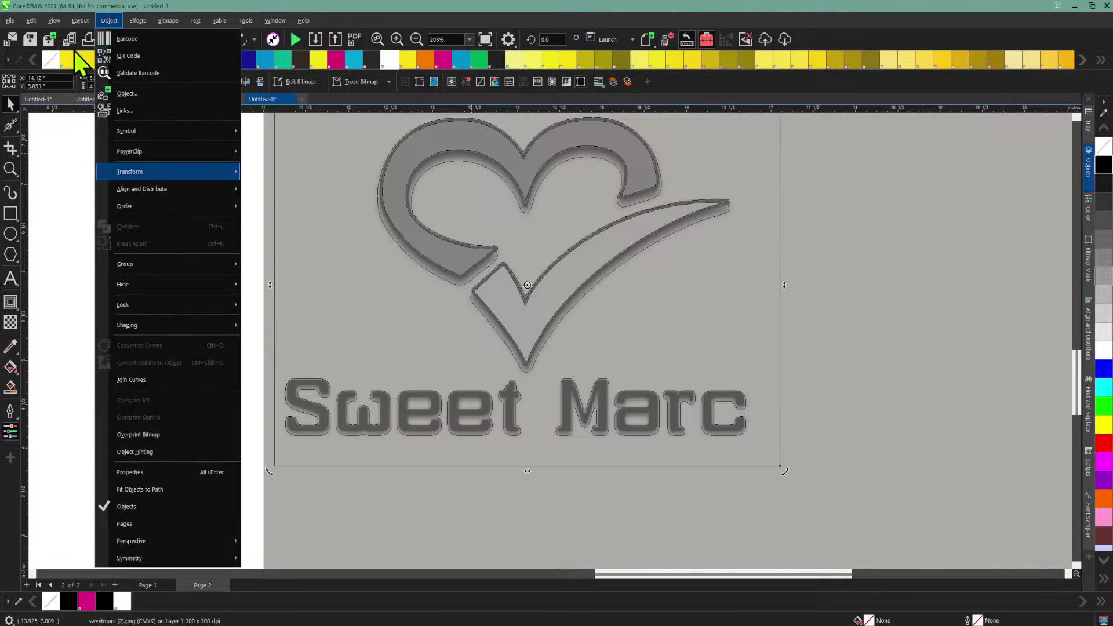
mouse_move(54, 20)
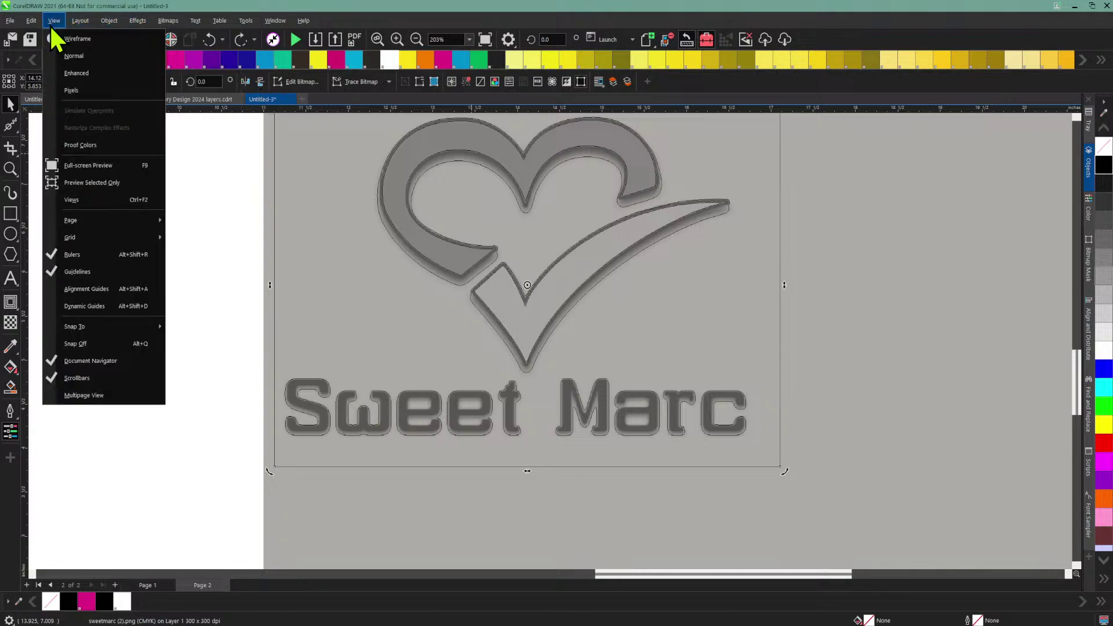
click(74, 73)
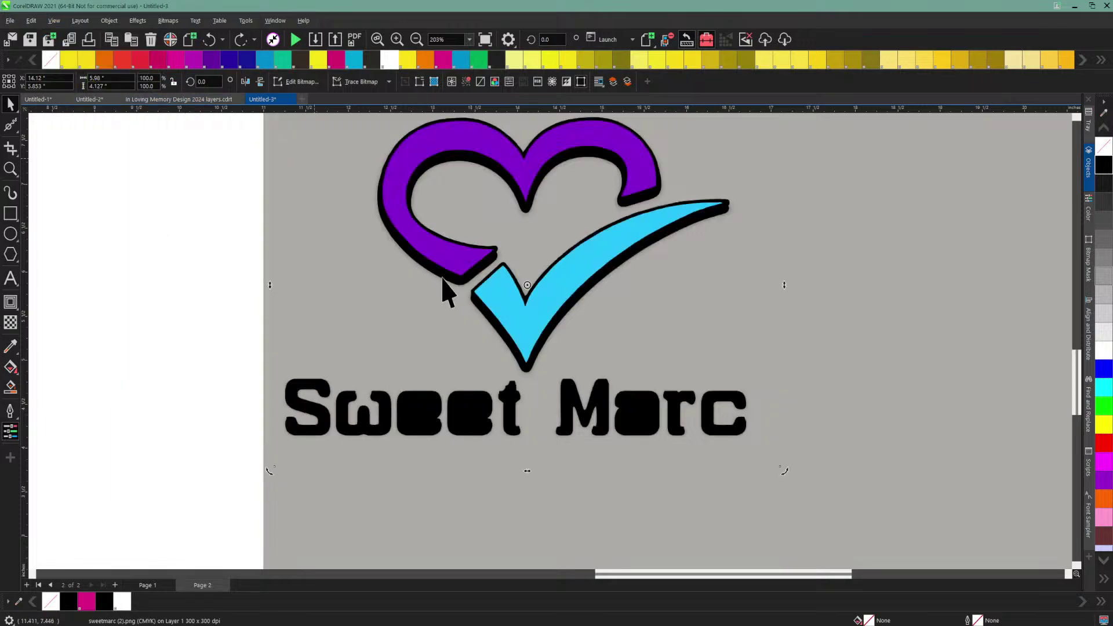
Step: Move the newly traced Sweet Marc group to the right of its bitmap, at about X 19.79 and Y 6.16 inches
click(442, 243)
drag(431, 231, 707, 225)
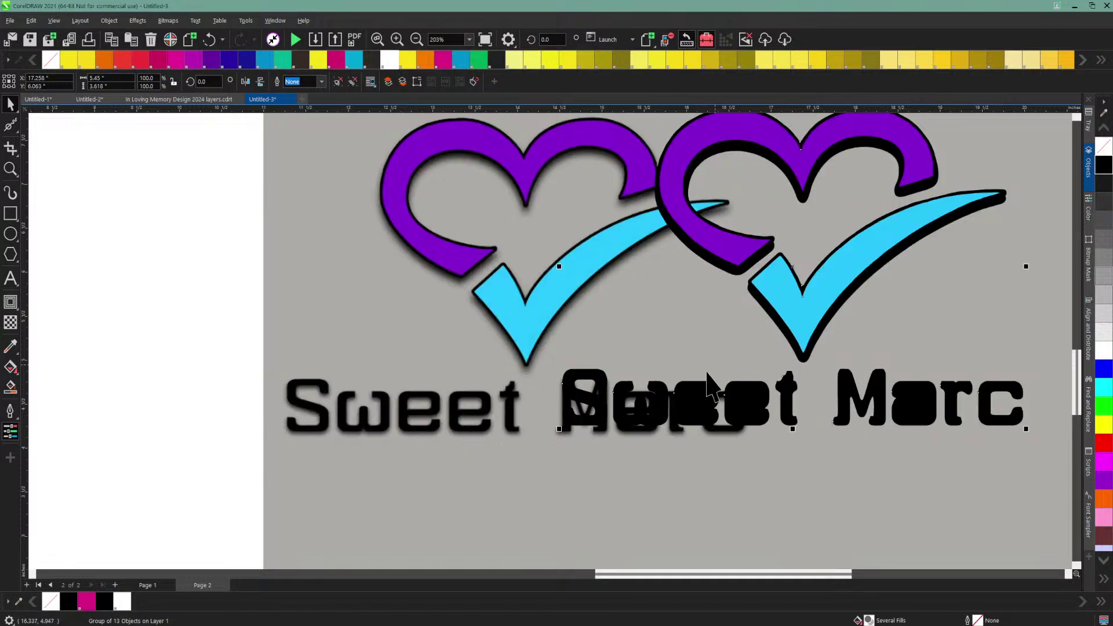
click(702, 228)
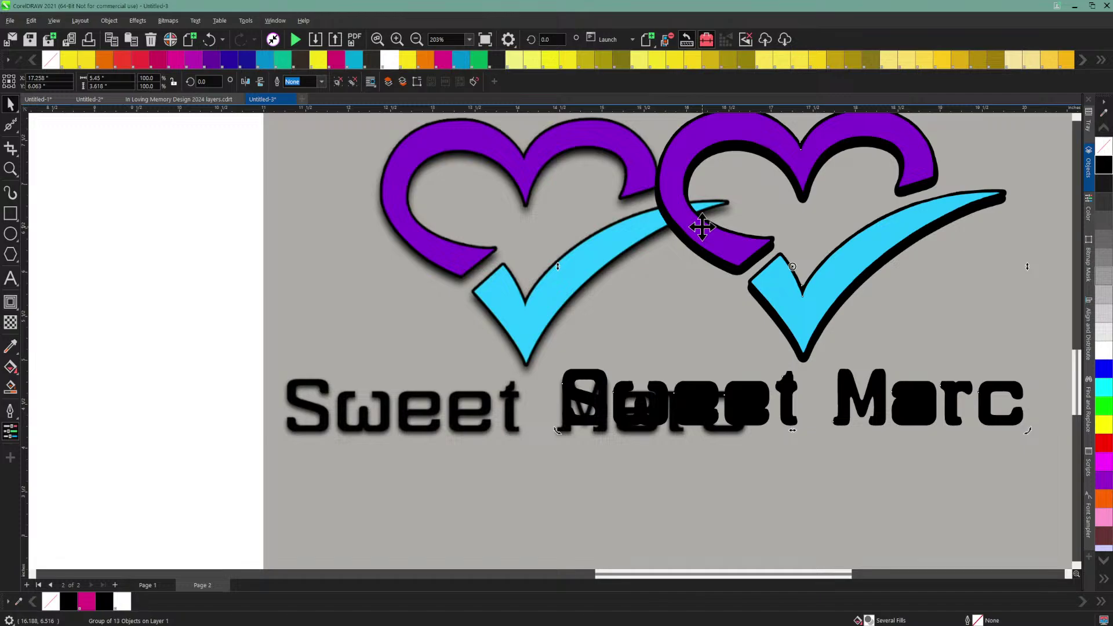
drag(689, 229, 903, 221)
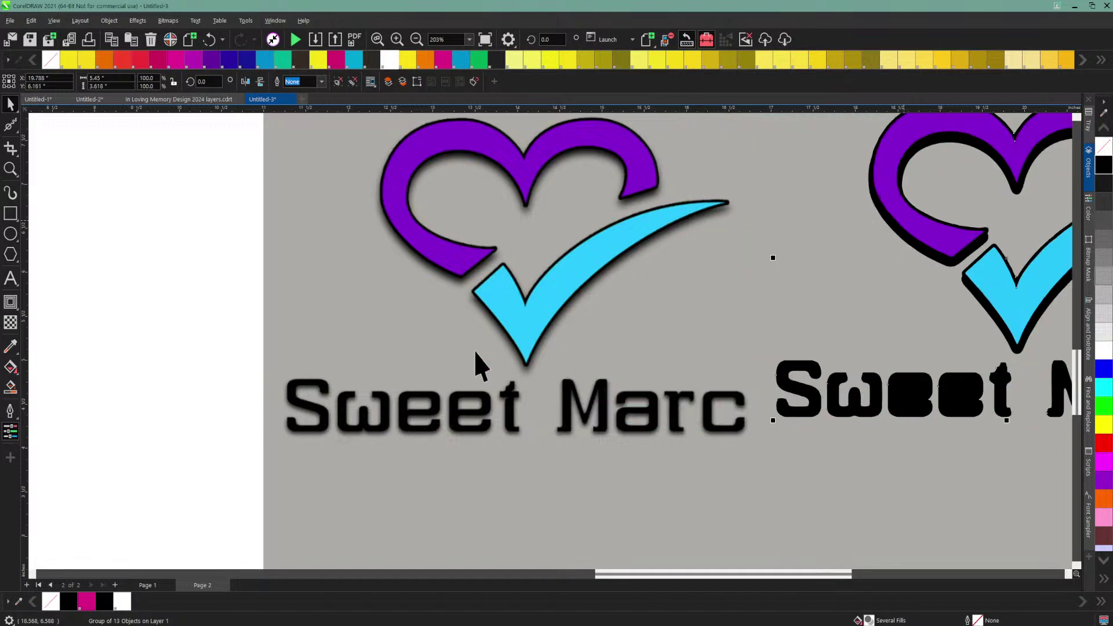
Step: Open the Channel Mixer for the Sweet Marc bitmap and move its dialog clear of the logo
click(503, 409)
click(166, 22)
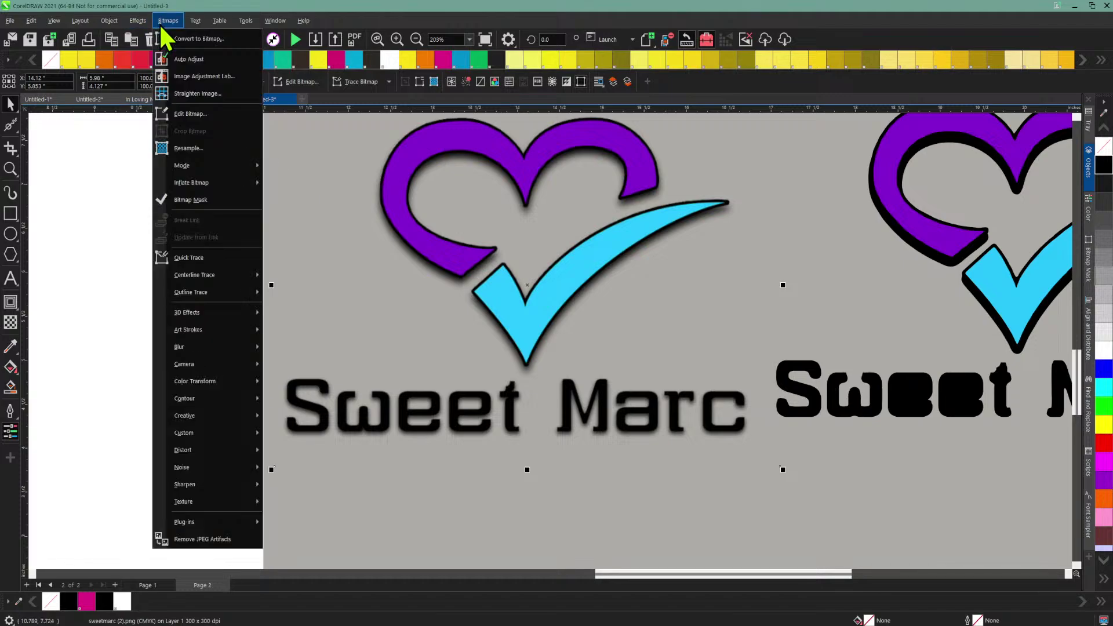
mouse_move(197, 184)
click(367, 123)
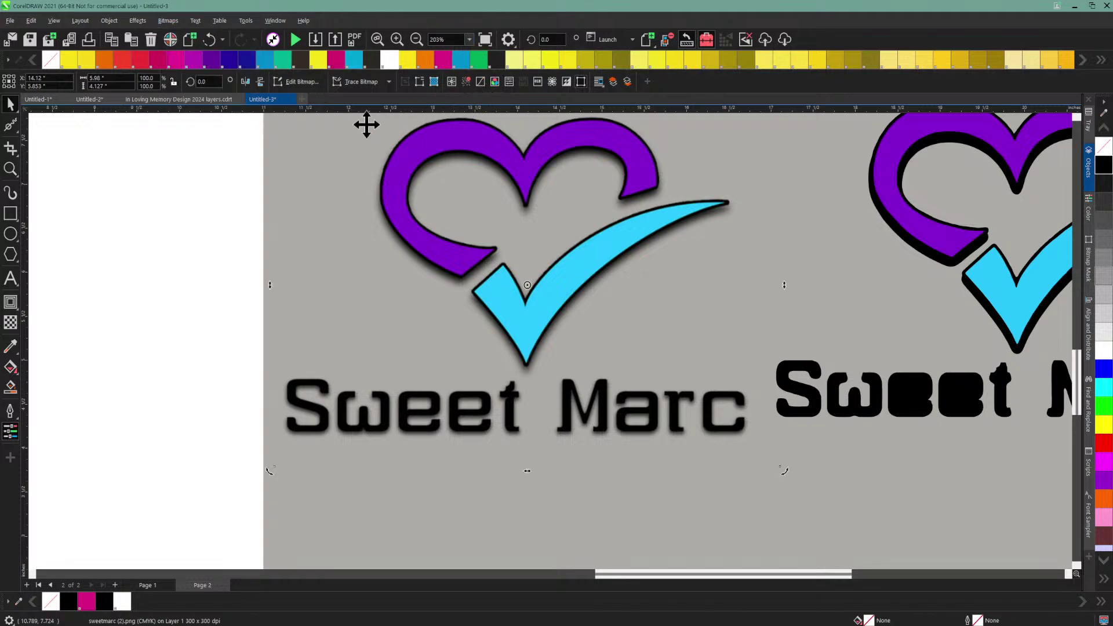
click(509, 82)
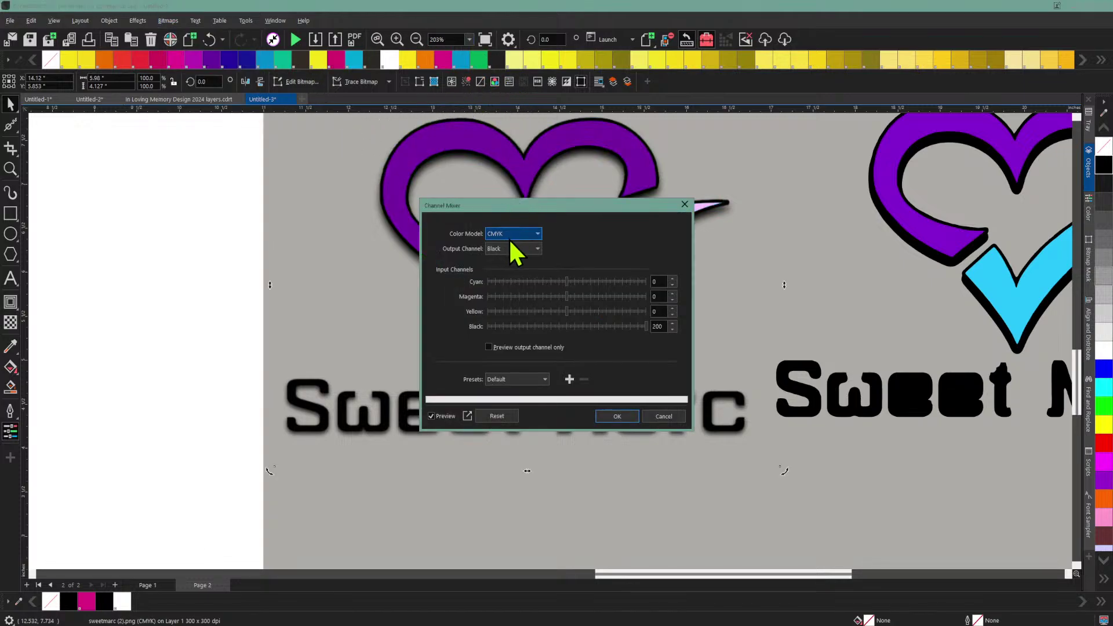
drag(509, 210, 765, 144)
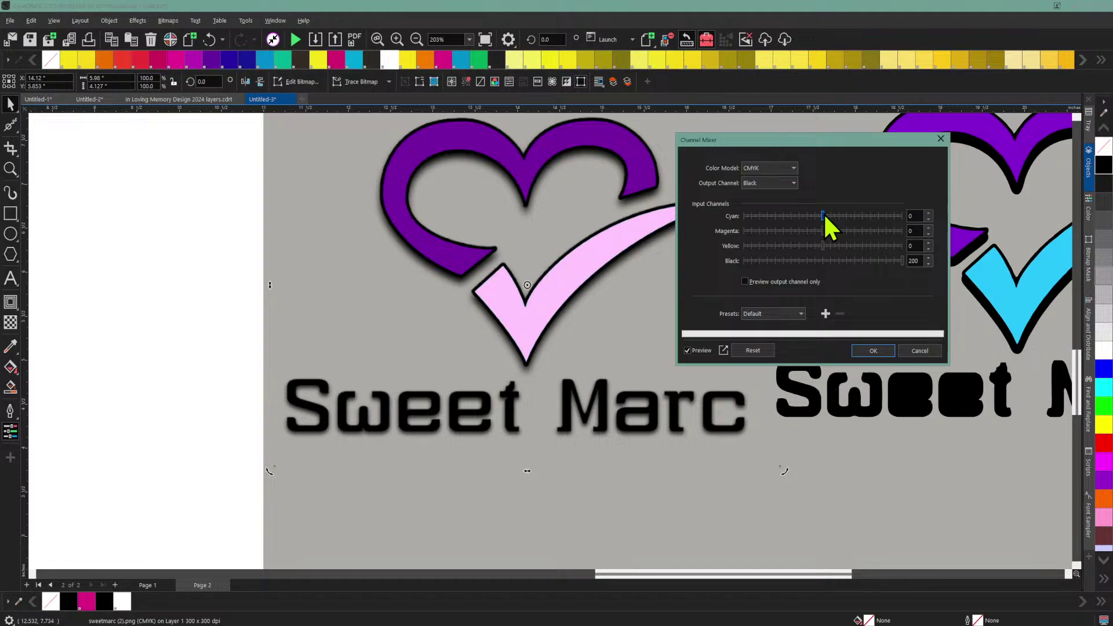
Step: Test the Cyan input for the Black output channel, return it to 0, and preview the output channel only
drag(822, 215, 744, 217)
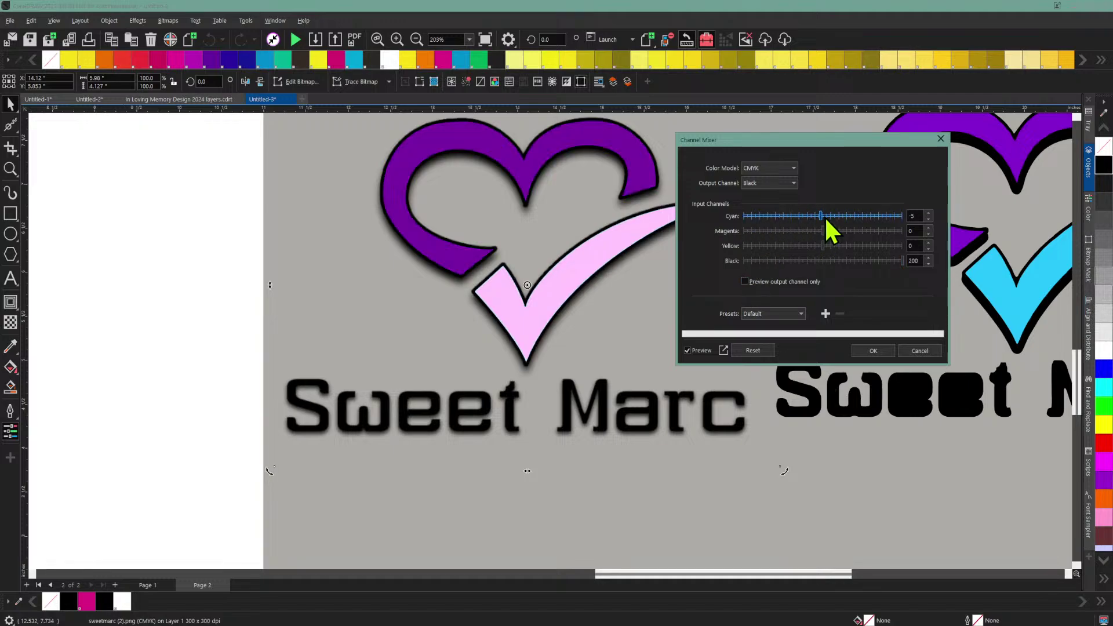
drag(821, 218, 827, 220)
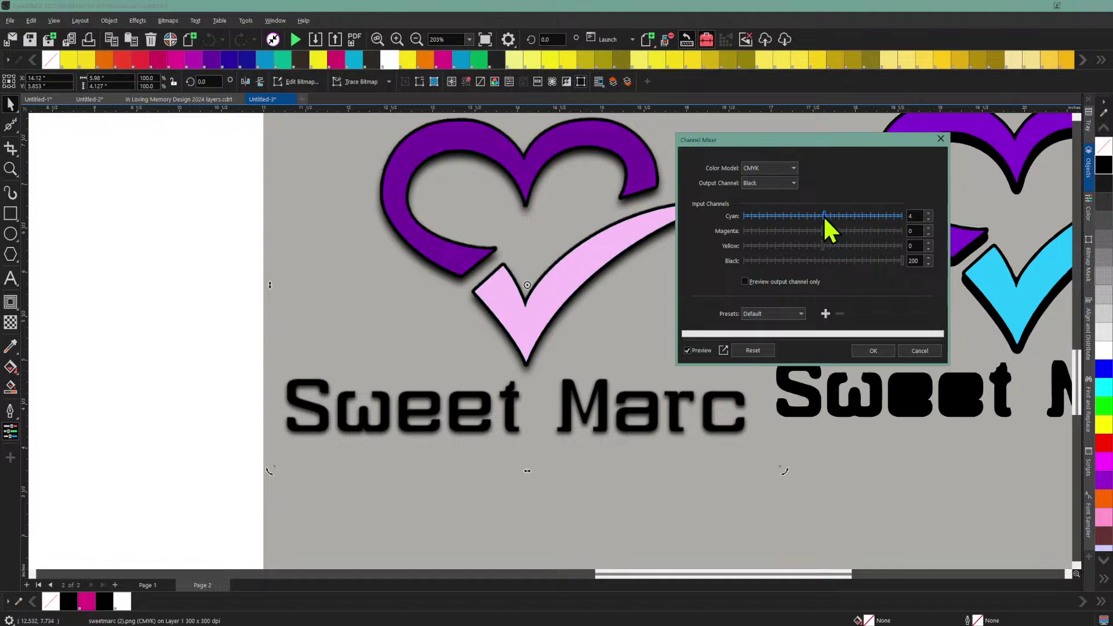
click(745, 281)
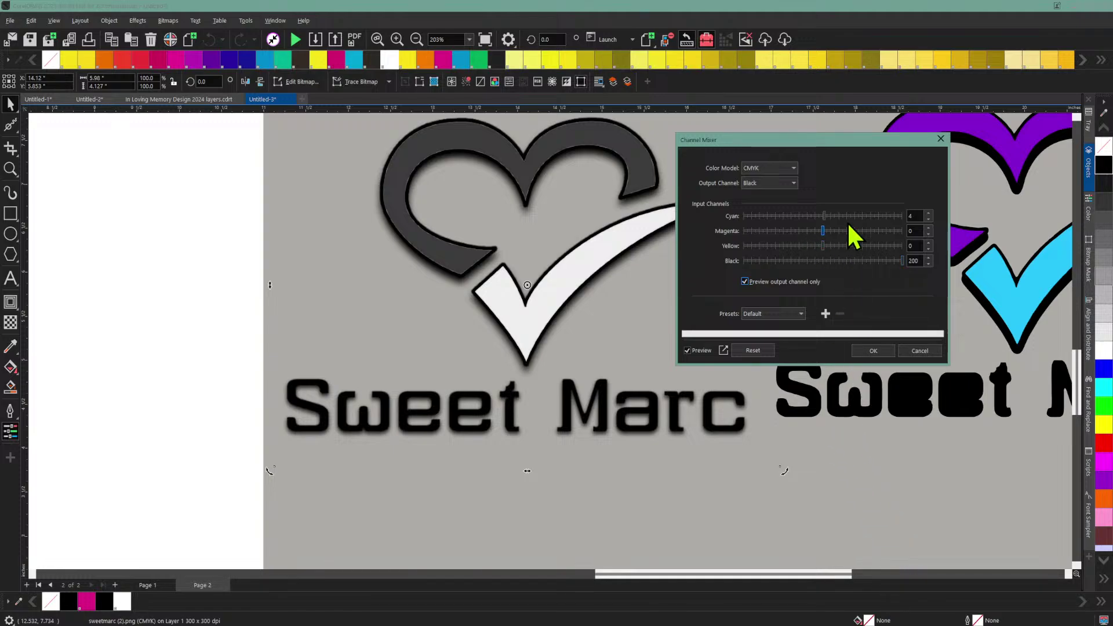
click(928, 218)
click(928, 218)
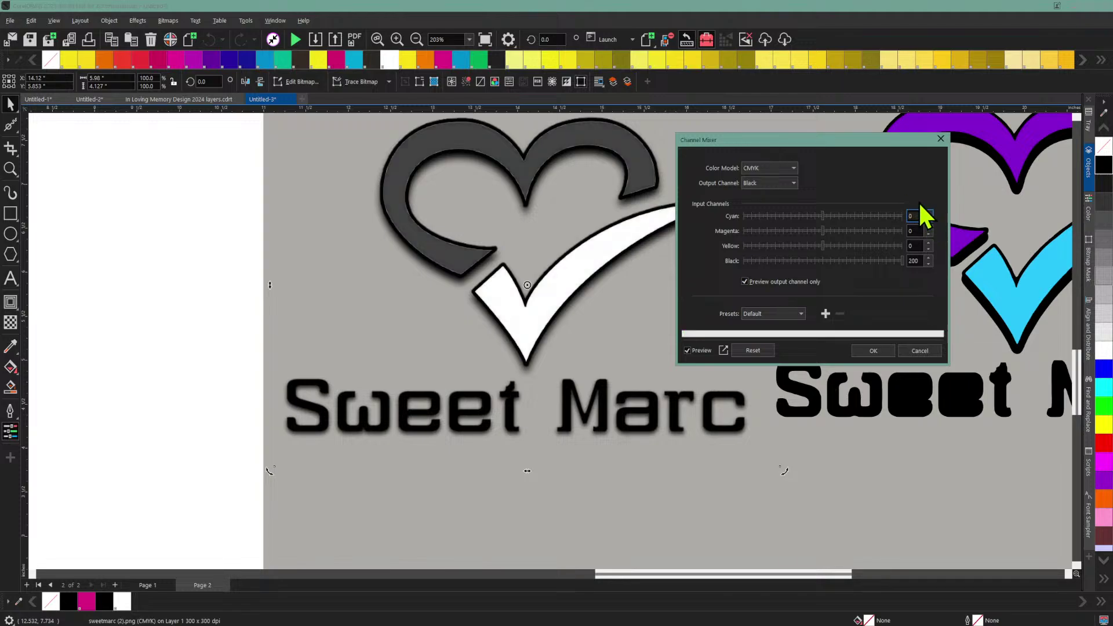
Step: Set the Black input channel to 100 and apply the channel mix to the Sweet Marc bitmap
click(927, 264)
drag(926, 261, 932, 272)
click(929, 265)
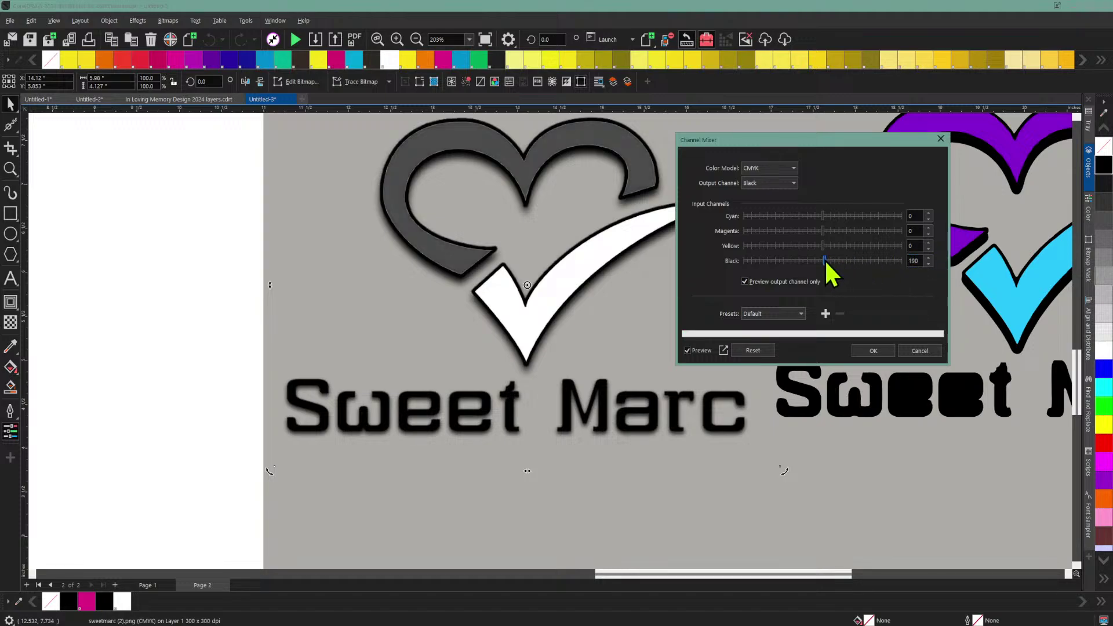
click(823, 260)
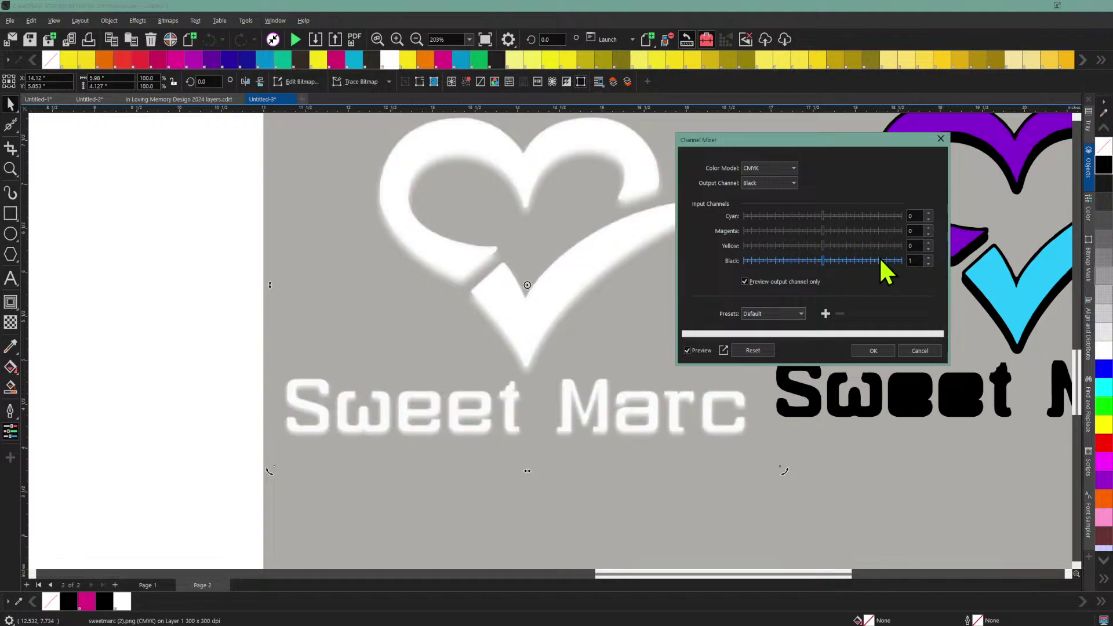
drag(835, 261, 863, 261)
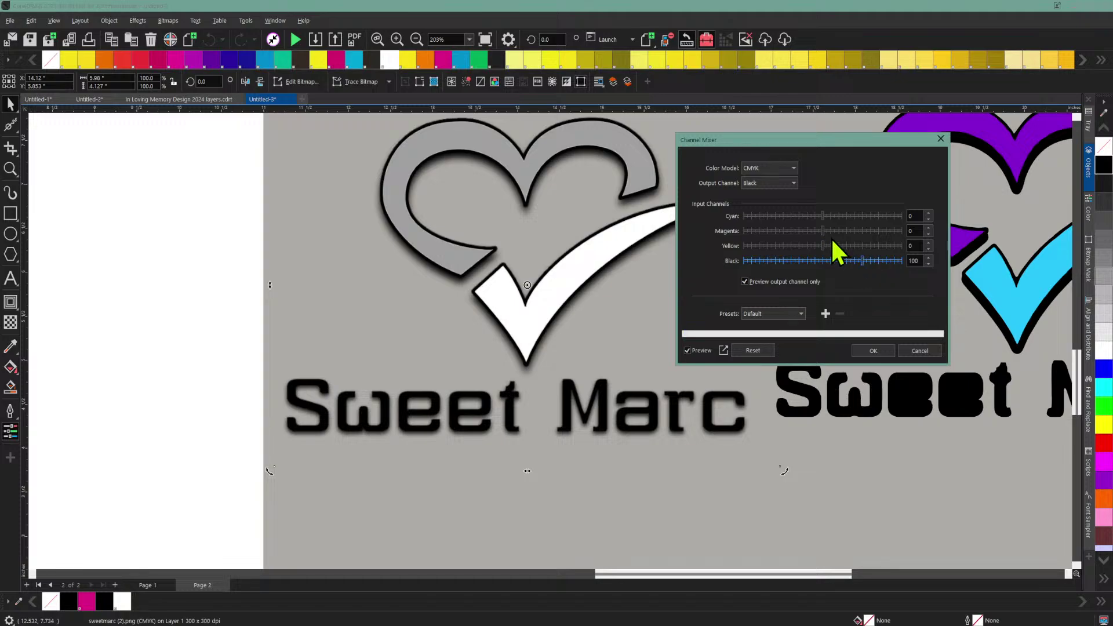
click(872, 350)
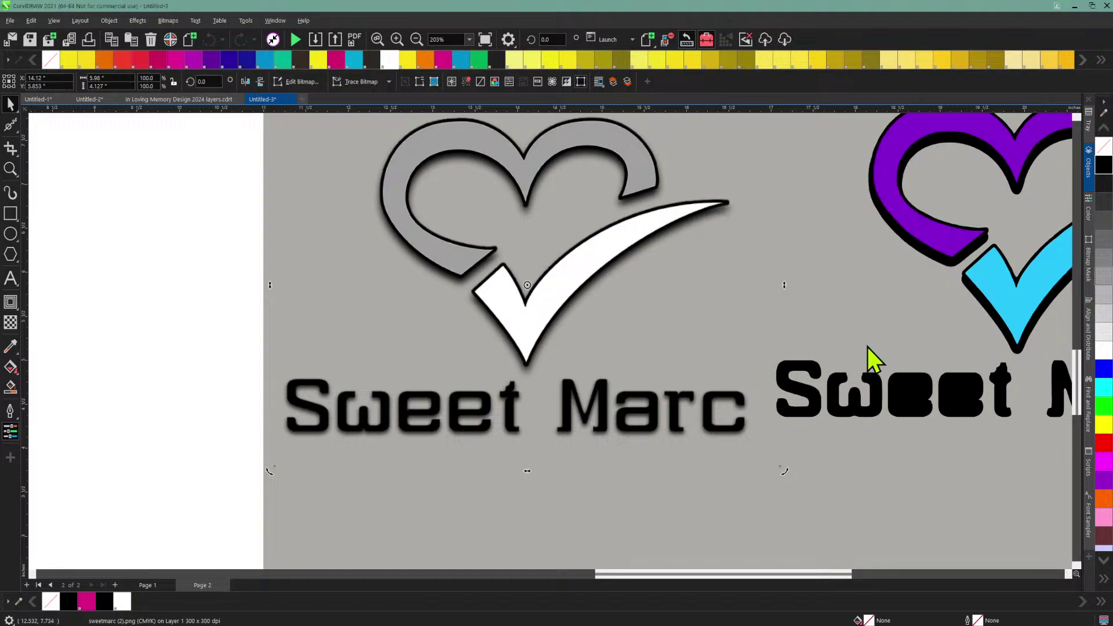
click(516, 156)
click(415, 37)
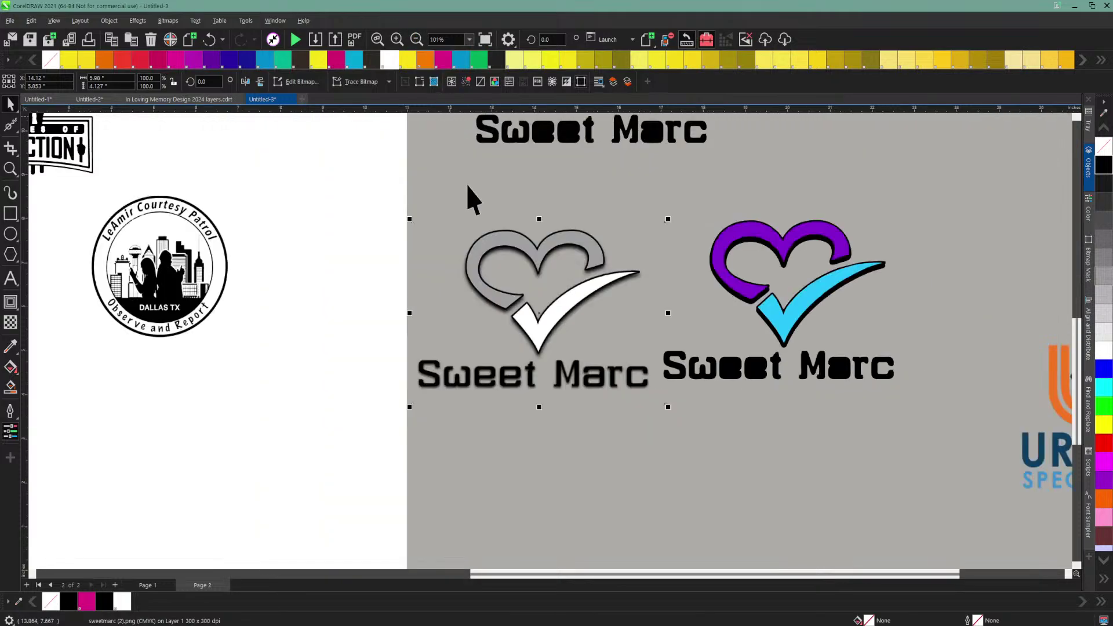
Step: Resize the grayscale Sweet Marc bitmap to about 6.42 by 4.43 inches and place it across the page's right edge
drag(482, 240, 365, 275)
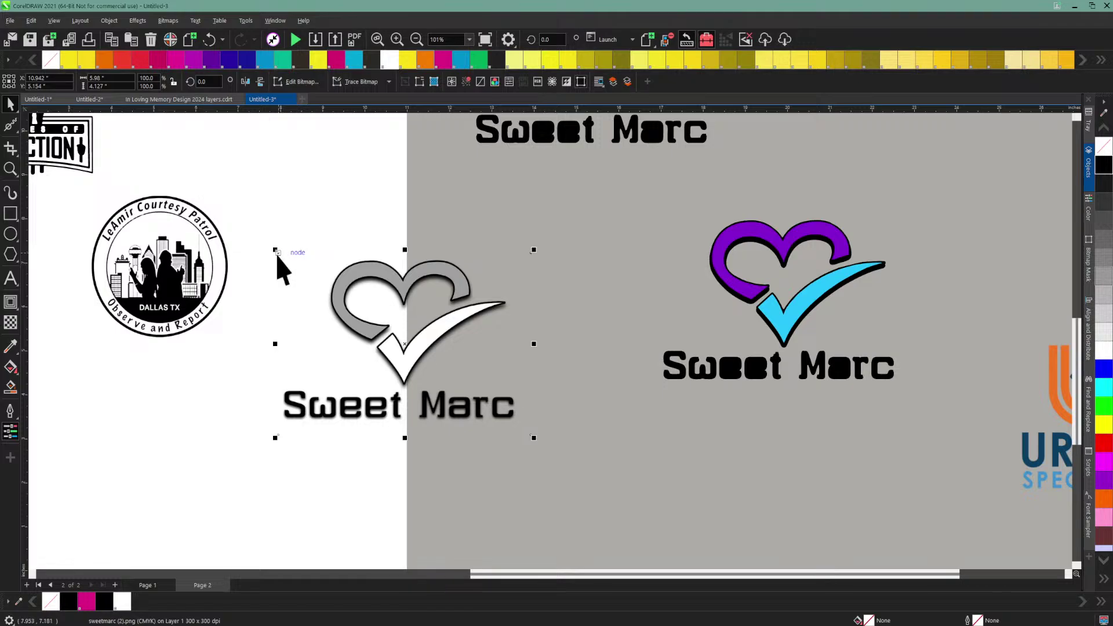
drag(275, 249, 400, 342)
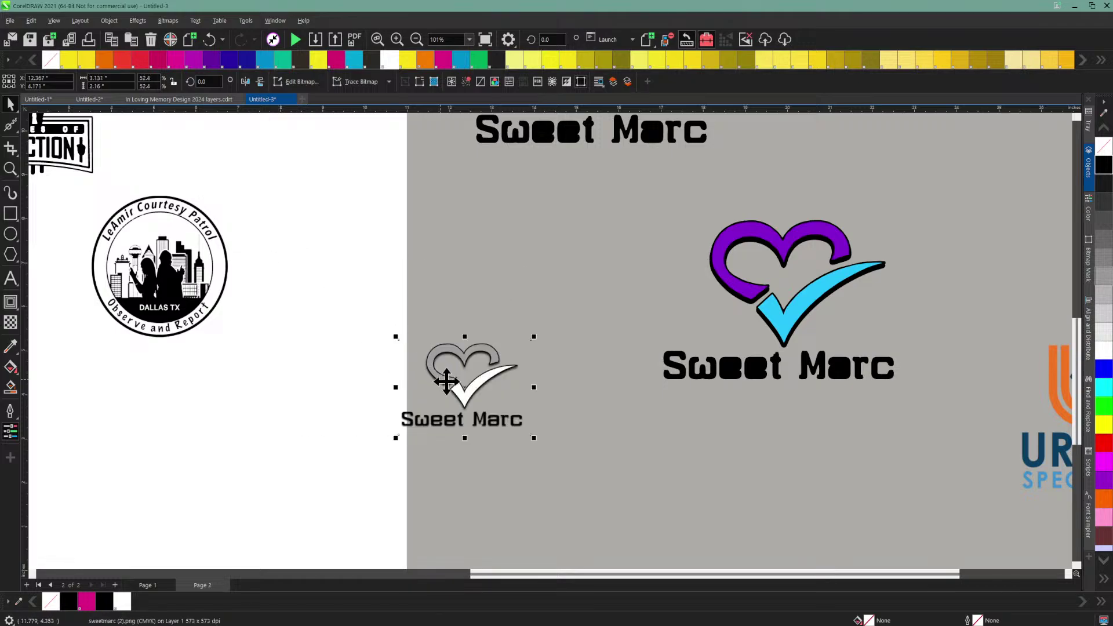
drag(422, 390, 270, 383)
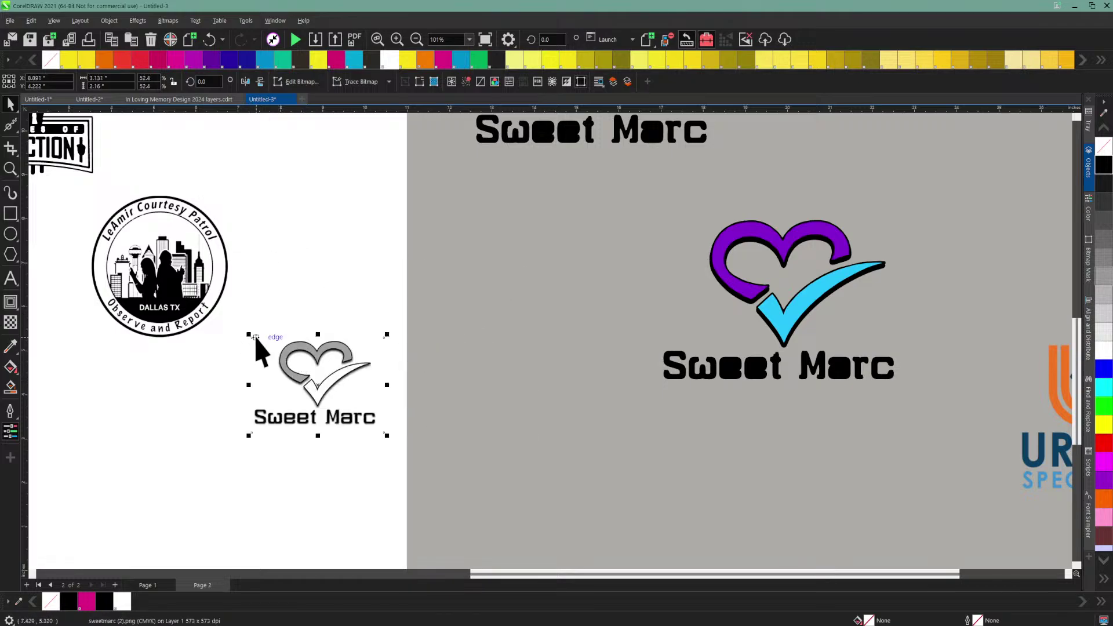
drag(249, 335, 202, 300)
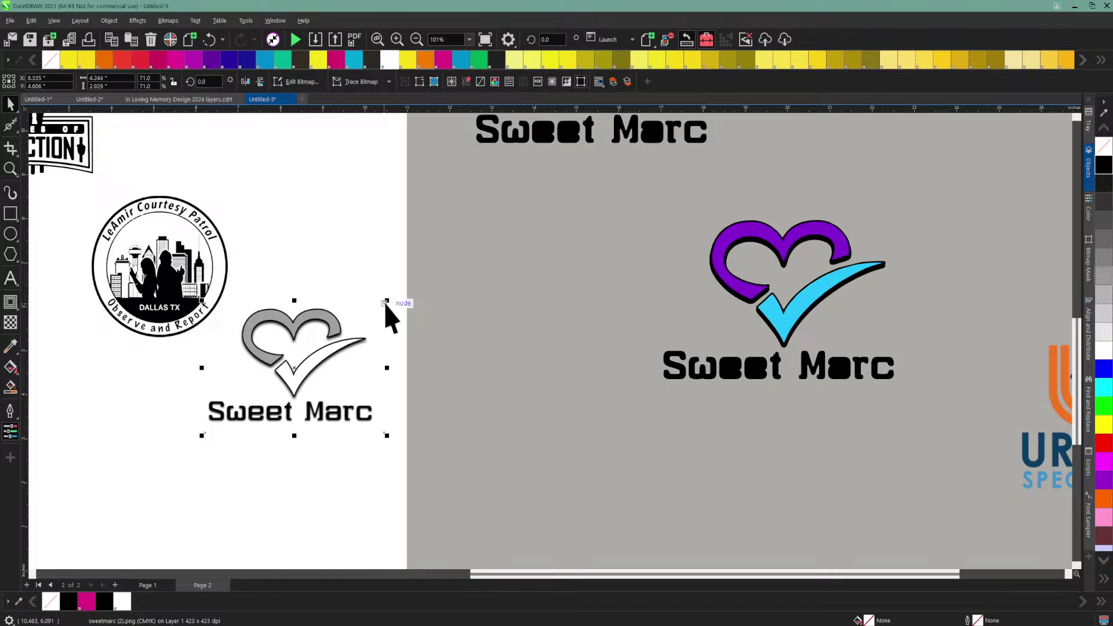
drag(386, 299, 489, 232)
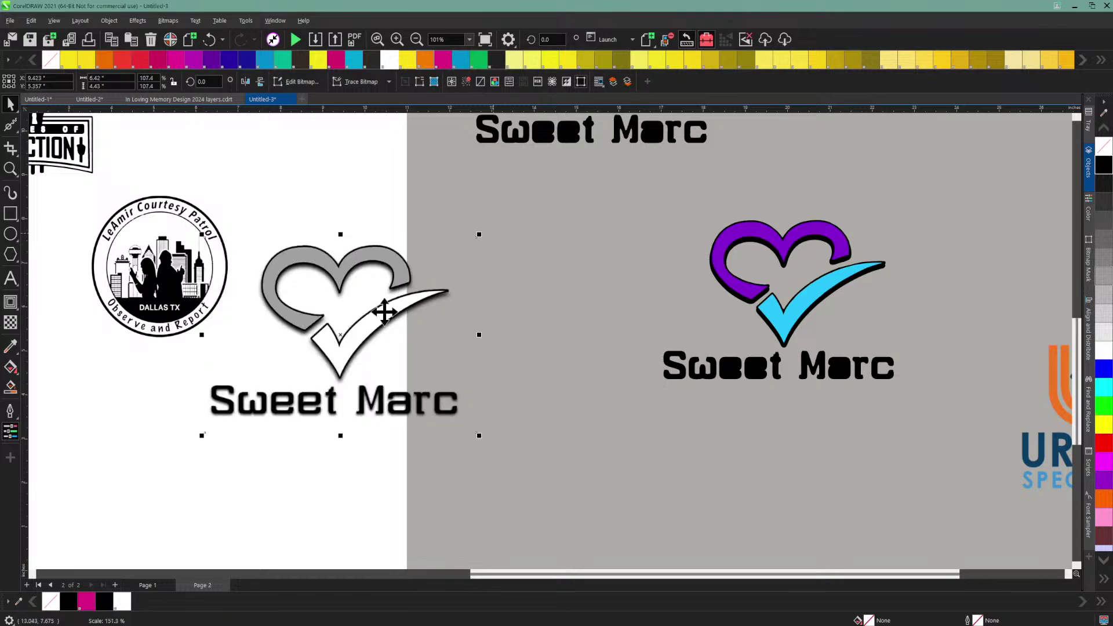
drag(355, 317, 421, 314)
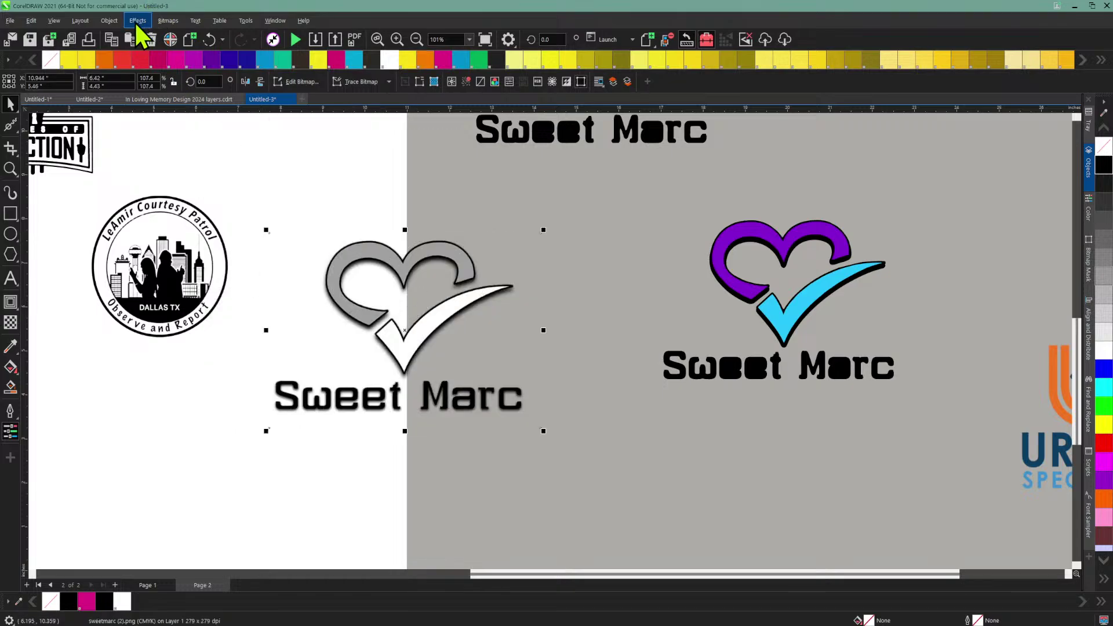
Step: Convert the Sweet Marc image to a Black and White (1-bit) bitmap at 300 dpi
click(108, 24)
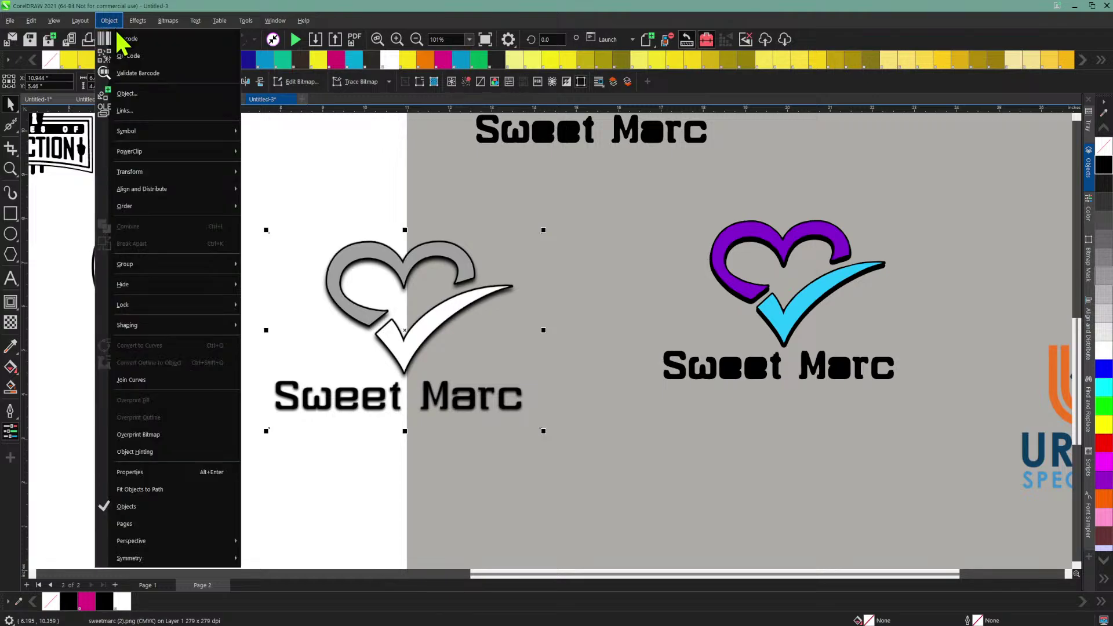
mouse_move(168, 21)
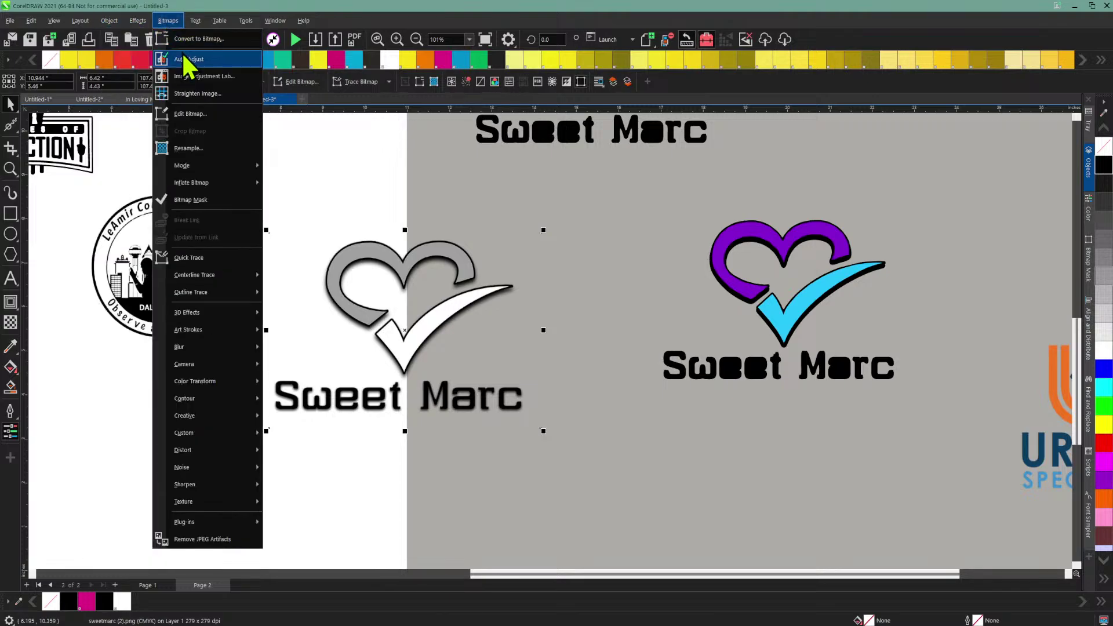
click(186, 40)
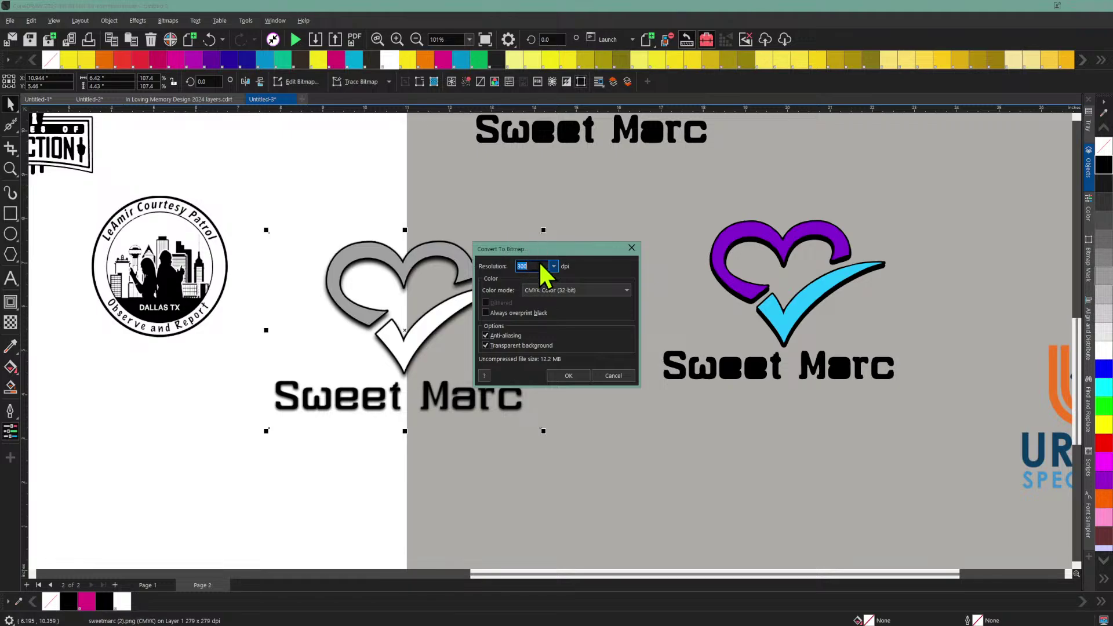
drag(540, 249, 625, 215)
click(648, 256)
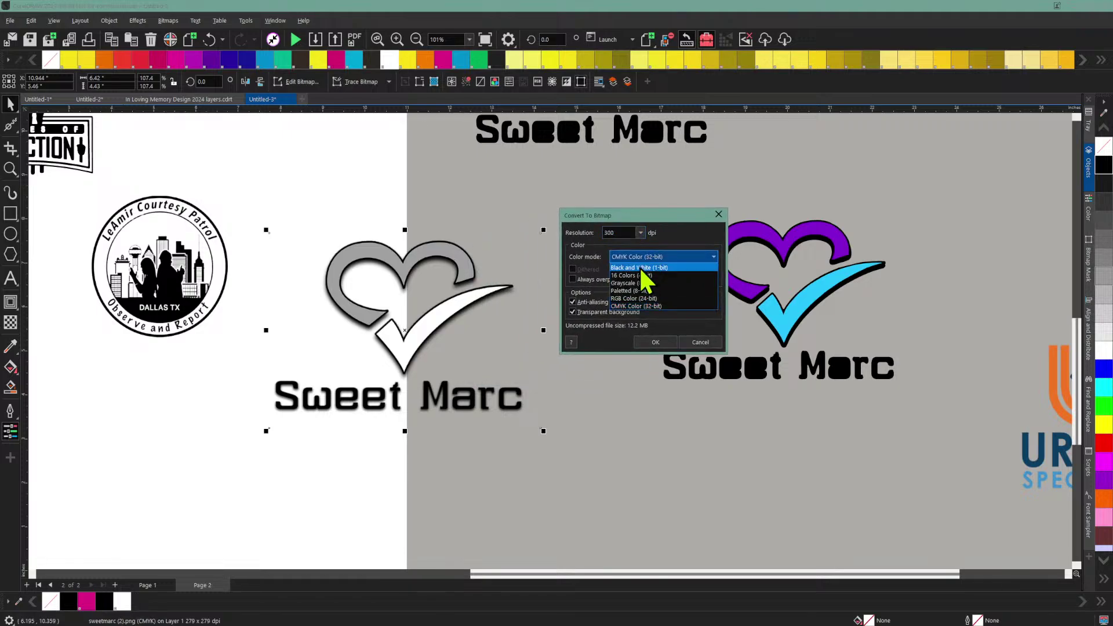
click(641, 268)
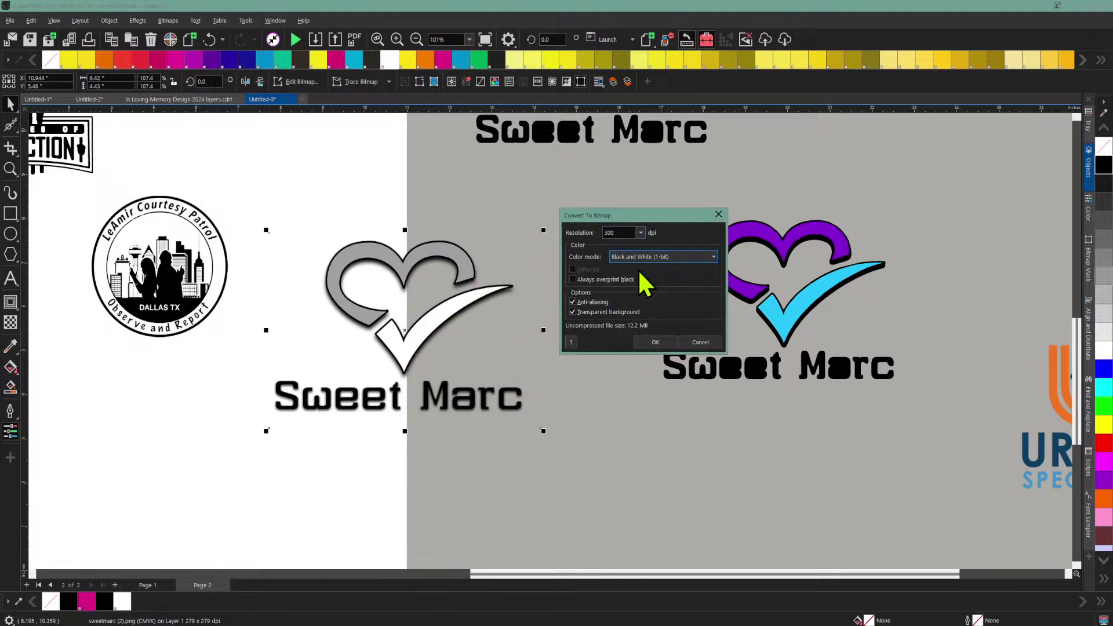
click(651, 341)
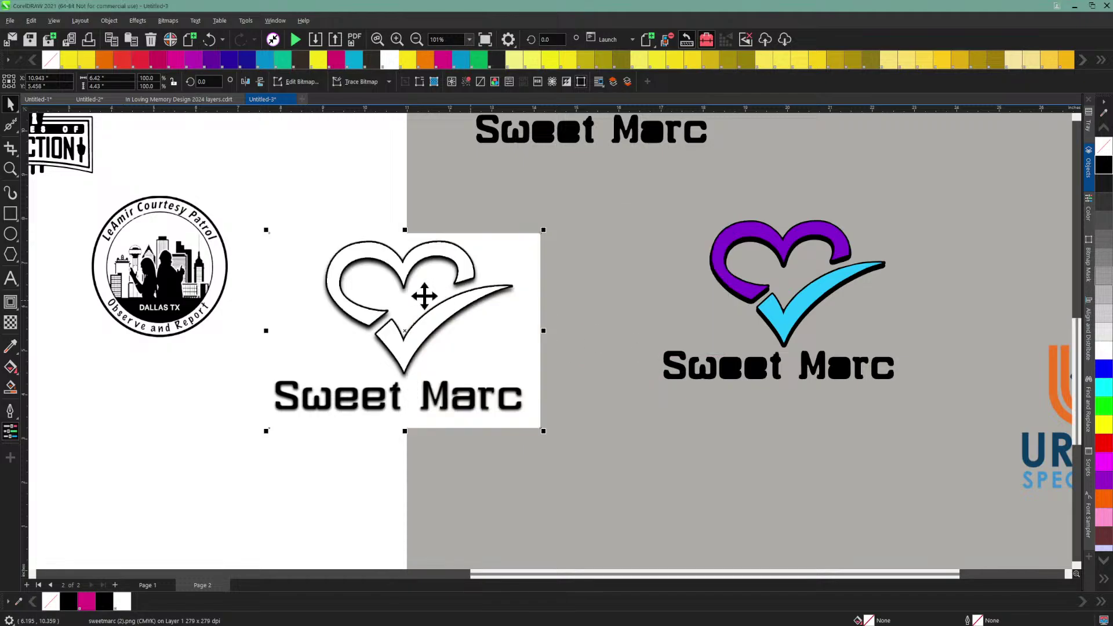
Step: Scale the black and white Sweet Marc bitmap to about 7.46 by 5.14 inches, at about X 11.1 and Y 6.87 inches
drag(343, 298, 138, 425)
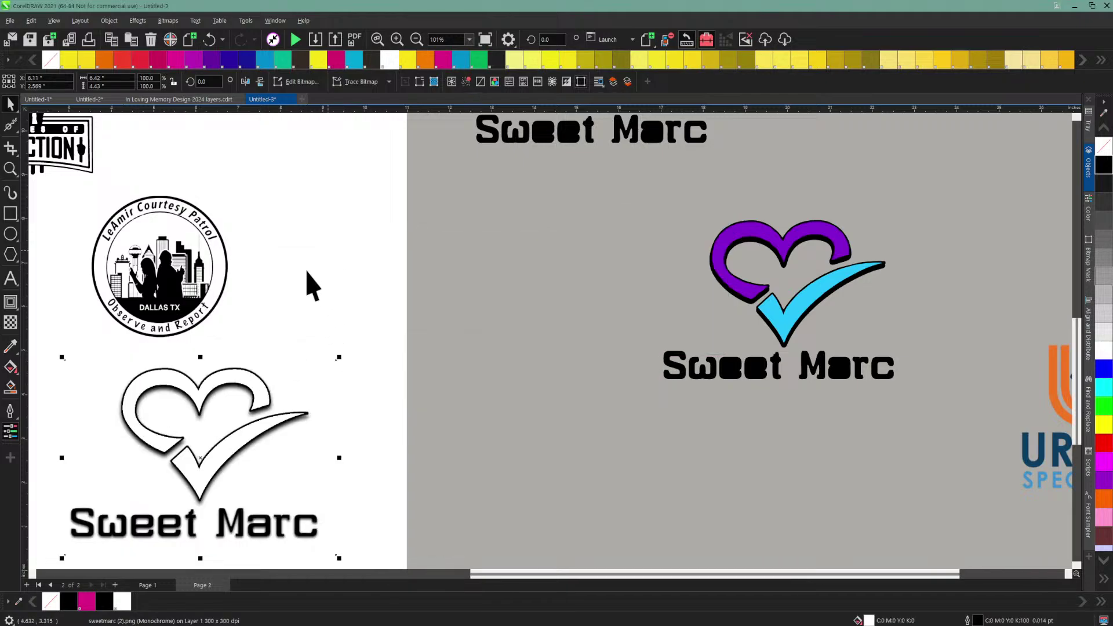
click(416, 39)
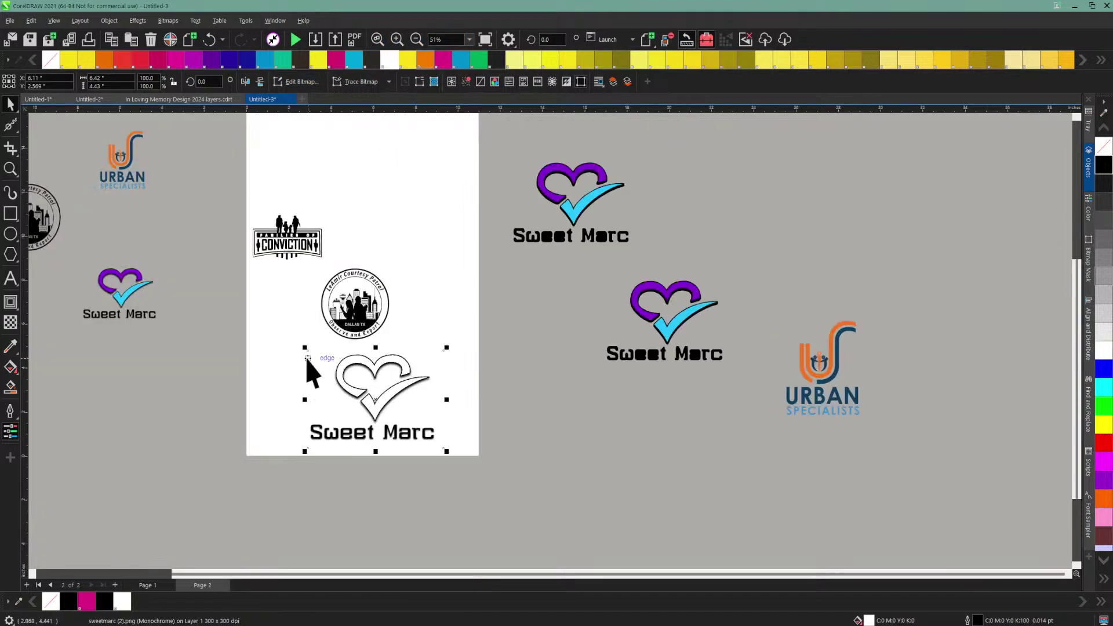
drag(302, 349, 427, 409)
drag(436, 353, 436, 353)
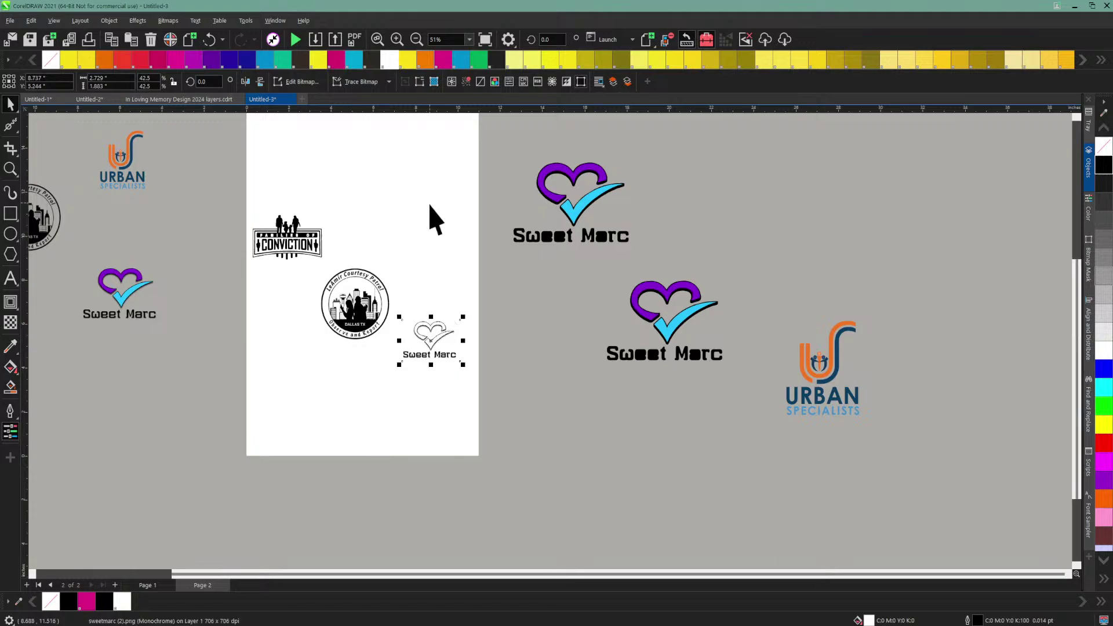
drag(463, 317, 562, 207)
Step: Try a Quick Trace of the black and white Sweet Marc bitmap, check it beside the original and delete it
click(389, 82)
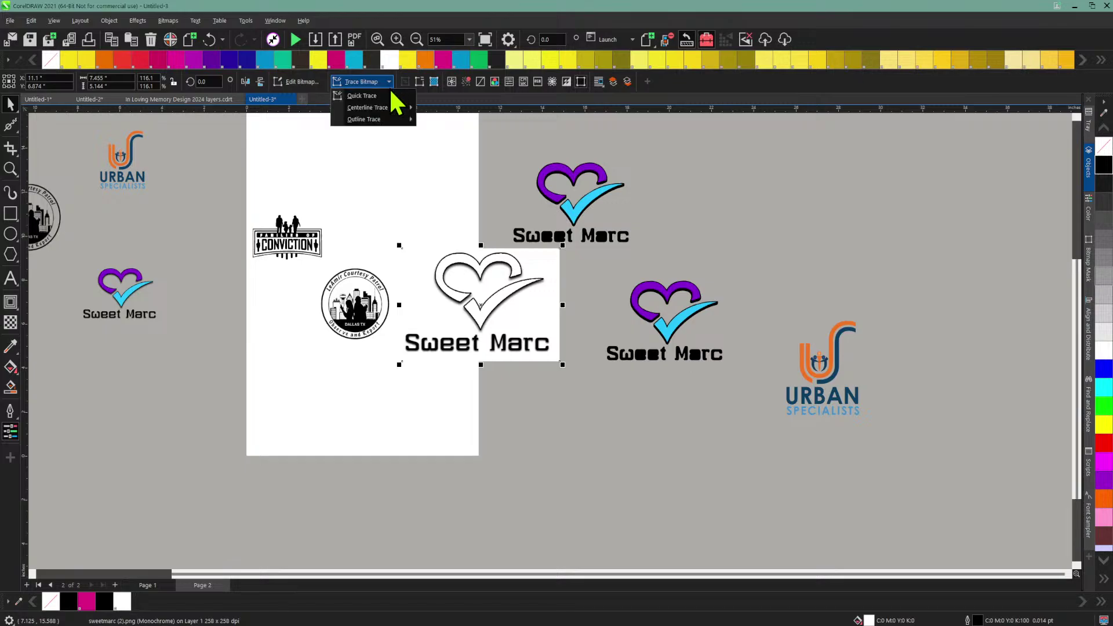
click(388, 94)
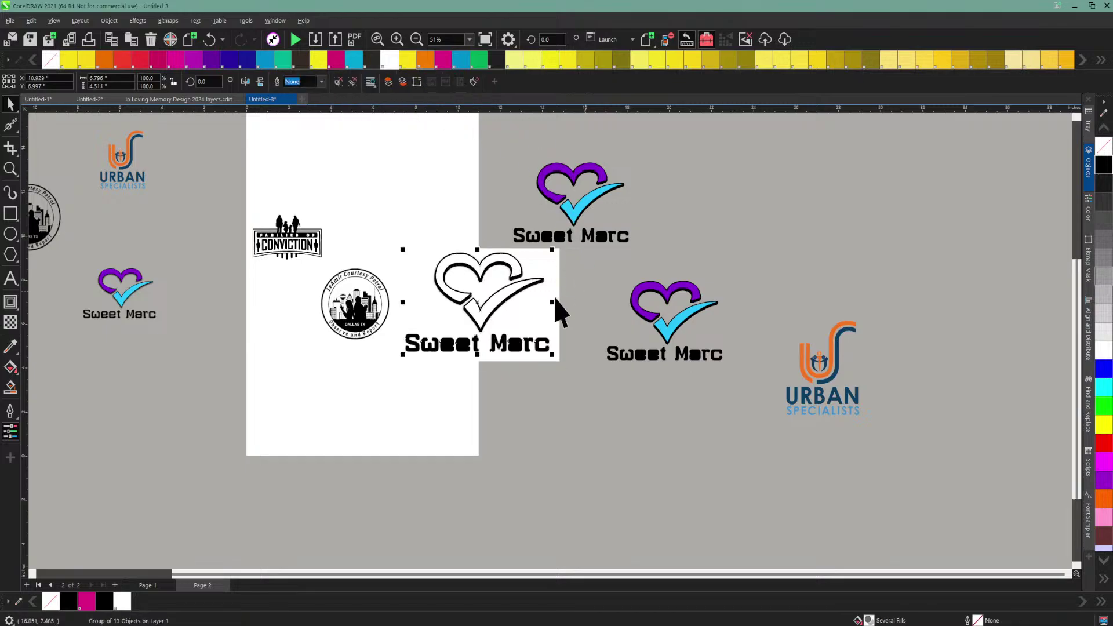
mouse_move(475, 301)
mouse_down()
mouse_move(544, 397)
mouse_move(576, 423)
mouse_move(555, 398)
mouse_move(562, 383)
mouse_up()
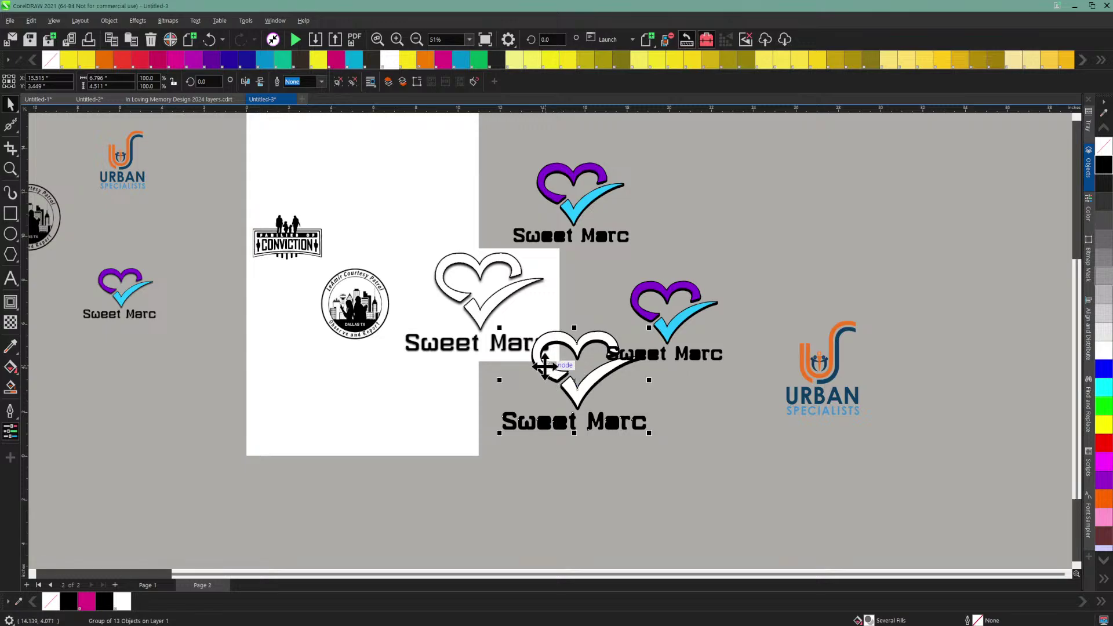
key(Delete)
Step: Trace the Sweet Marc bitmap as an outline with the Line art preset and move the traced group below the bitmap
click(494, 266)
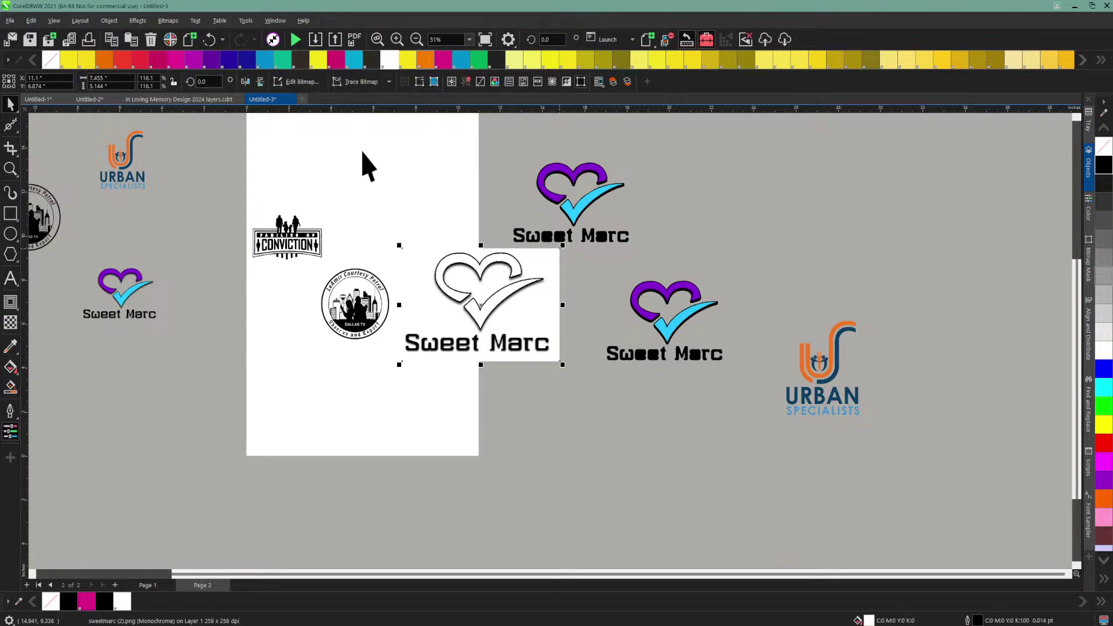
click(374, 82)
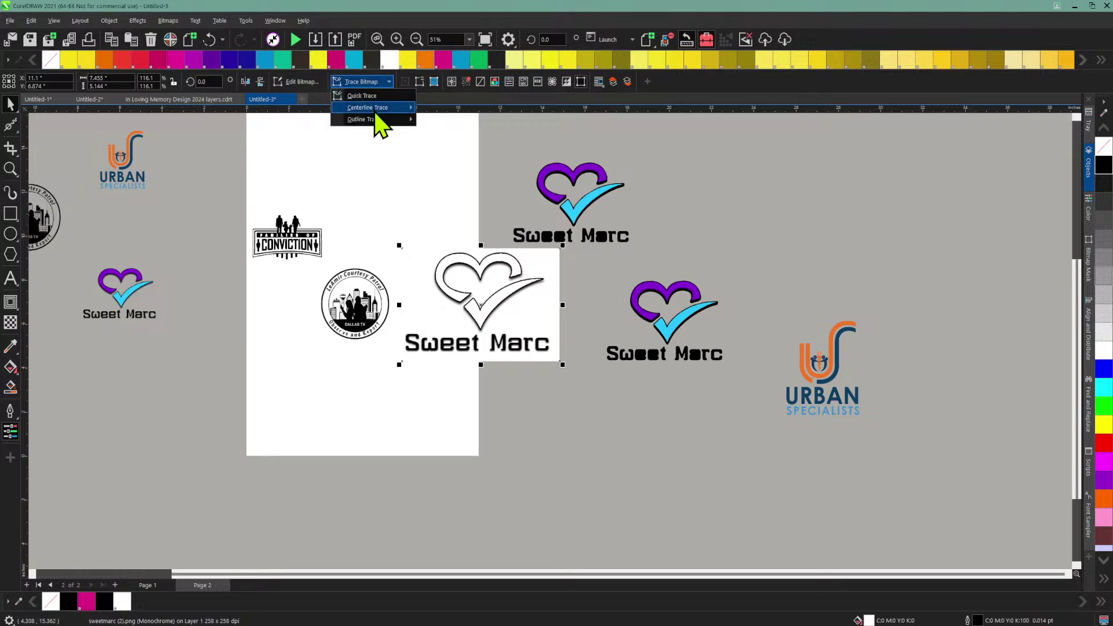
mouse_move(374, 120)
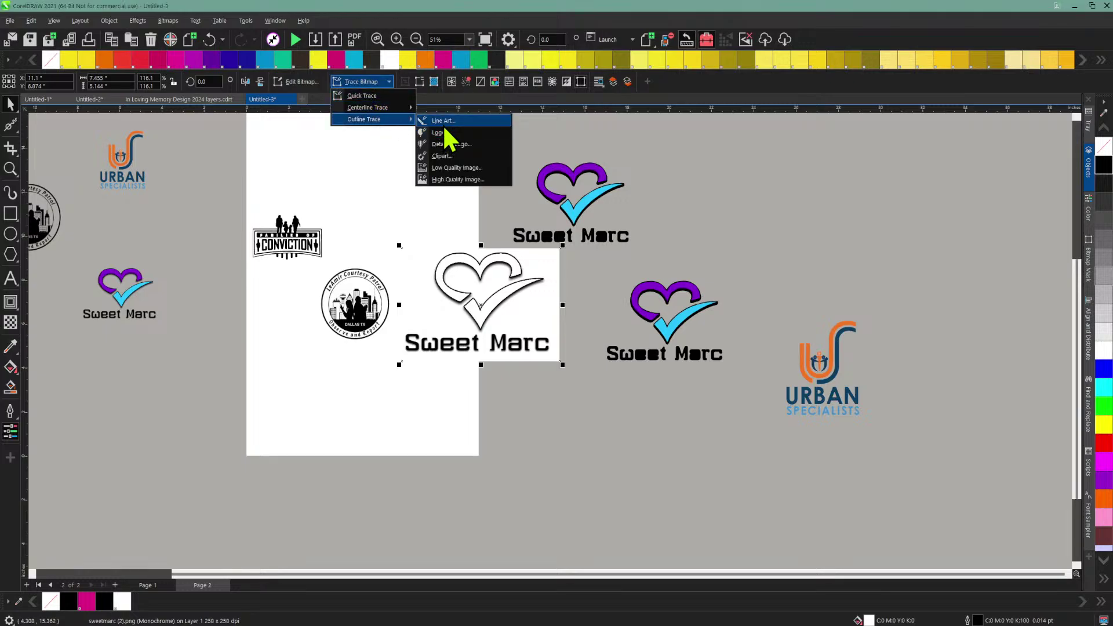
click(444, 121)
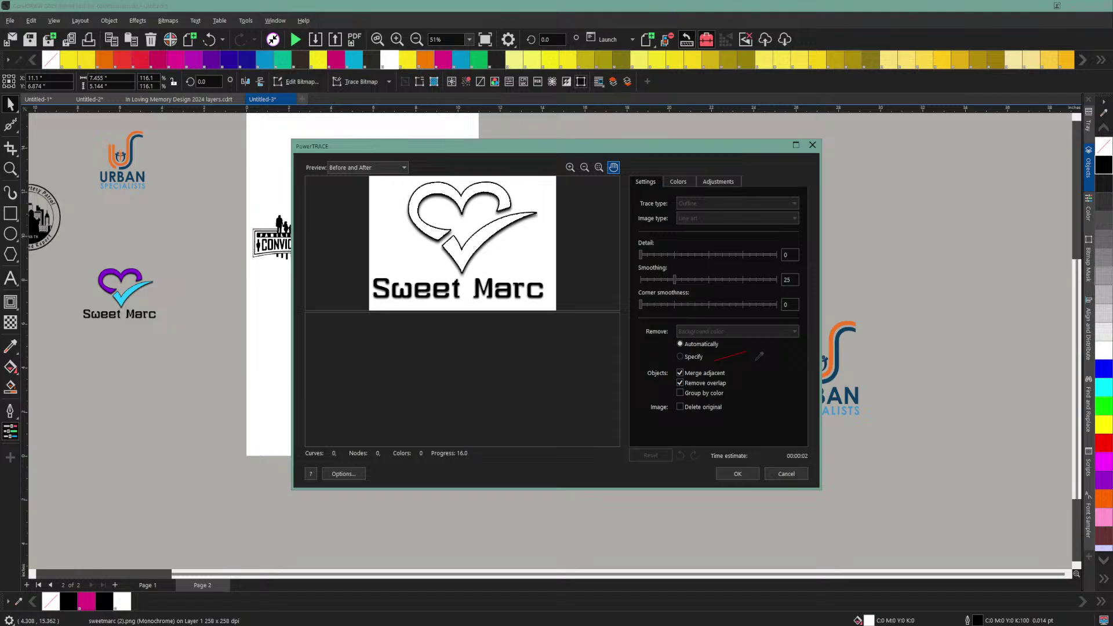
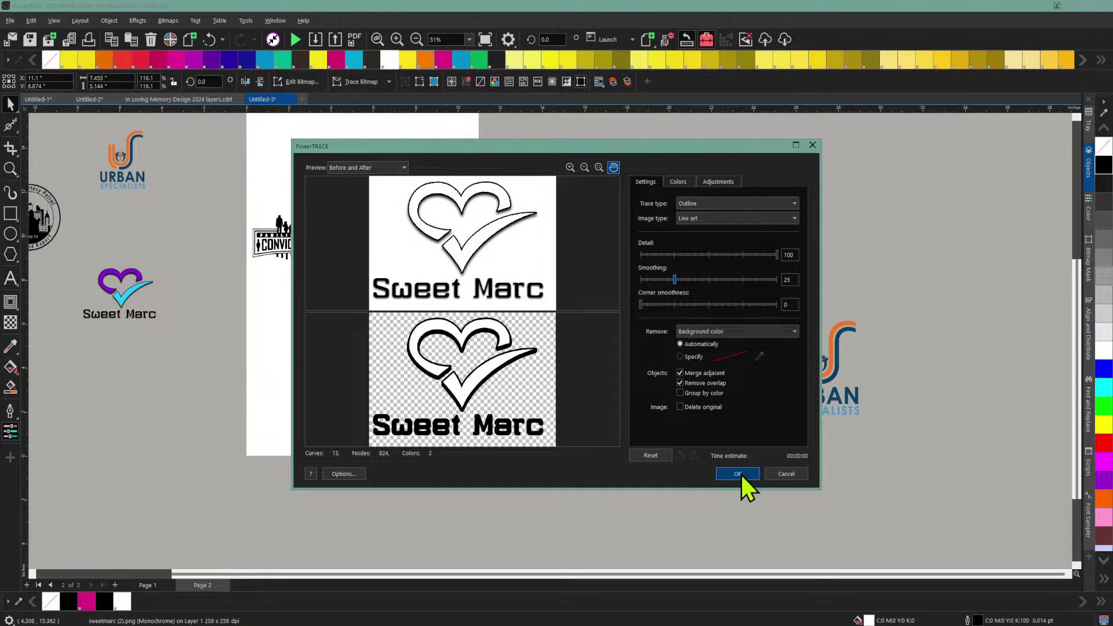
click(739, 474)
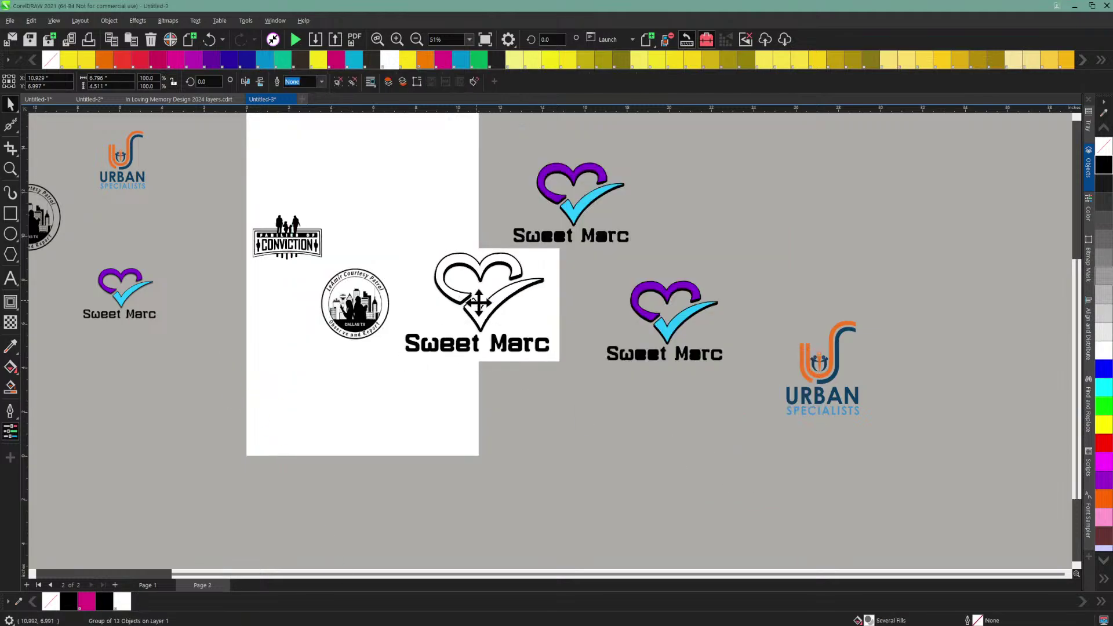
mouse_move(478, 301)
mouse_down()
mouse_move(422, 454)
mouse_move(421, 440)
mouse_up()
Step: Delete the source Sweet Marc bitmap, then shrink the traced logo and place it in the page's lower right area
click(494, 311)
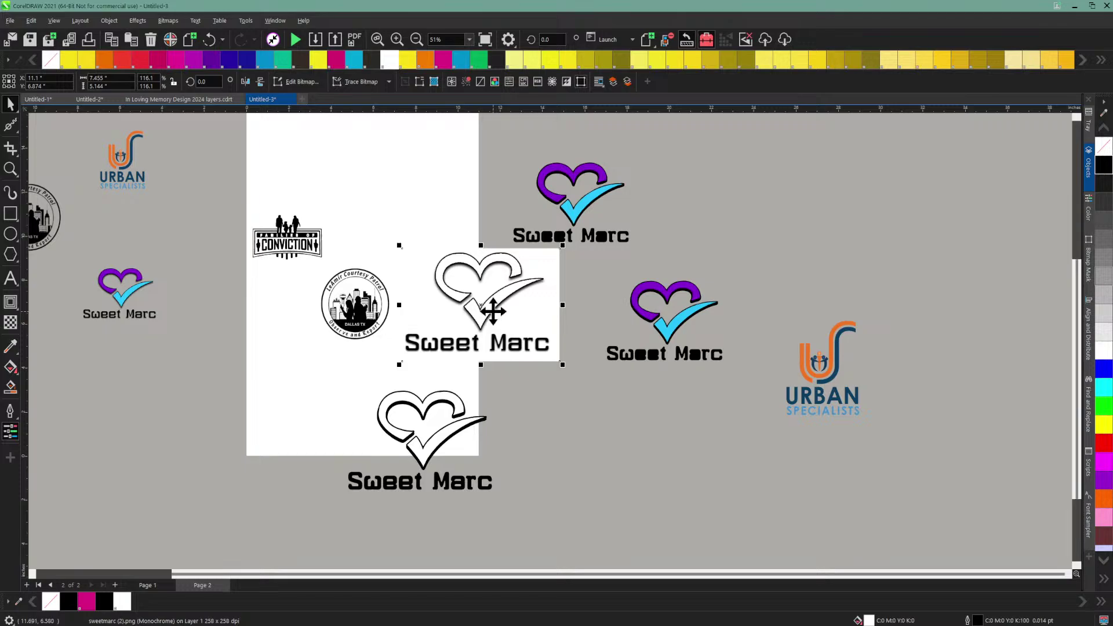
key(Delete)
click(420, 423)
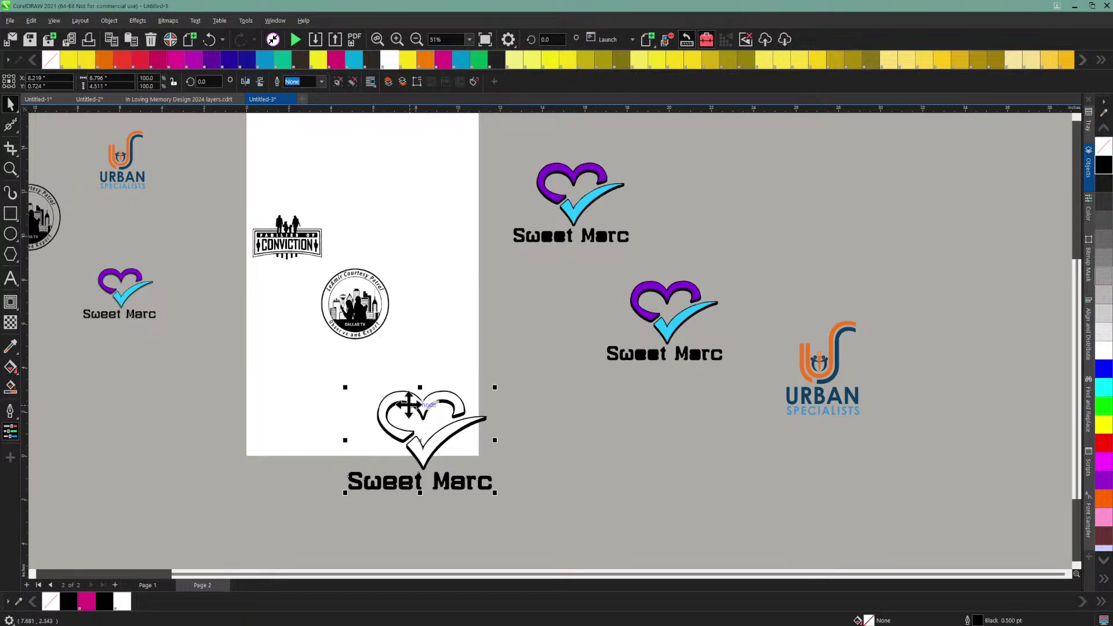
drag(495, 387, 434, 361)
Step: Delete the two leftover coloured Sweet Marc traces to the right of the page
click(623, 352)
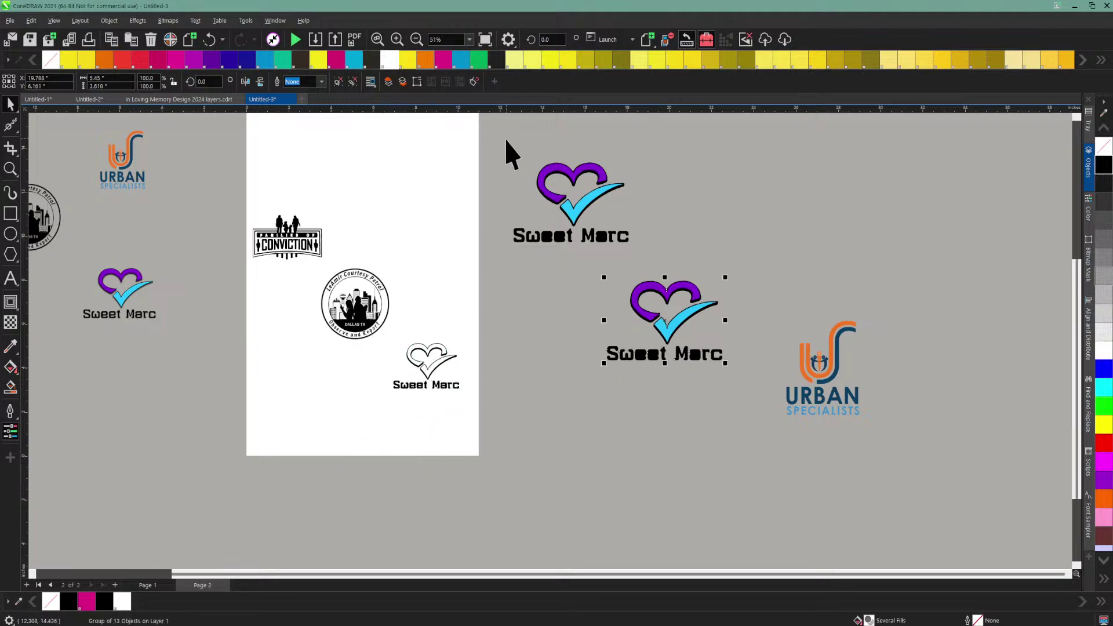
drag(504, 139, 597, 196)
drag(735, 391, 732, 386)
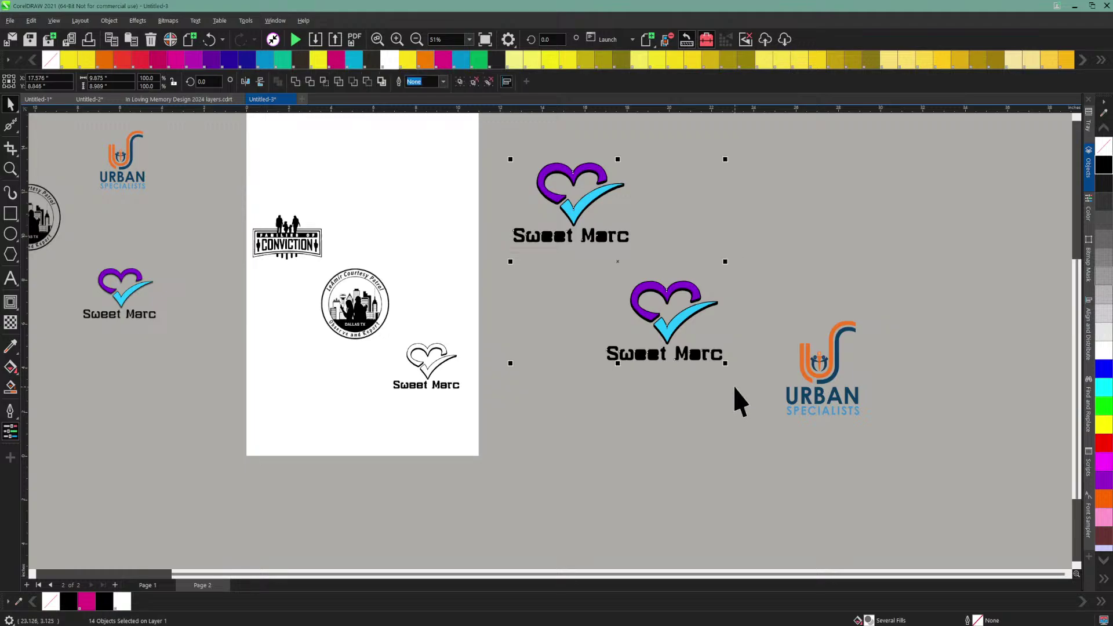
key(Delete)
Step: Bring the Urban Specialists bitmap to the page's right edge and enlarge it to about 10.57 by 11.52 inches, at about X 12.30 and Y 11.04
click(819, 368)
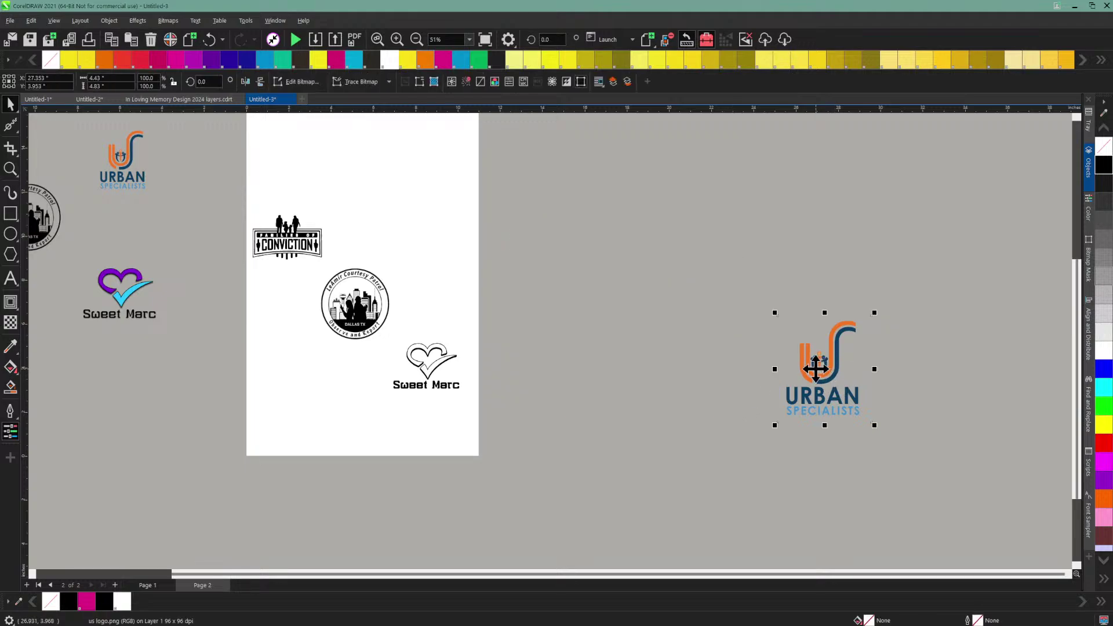
drag(815, 368, 437, 245)
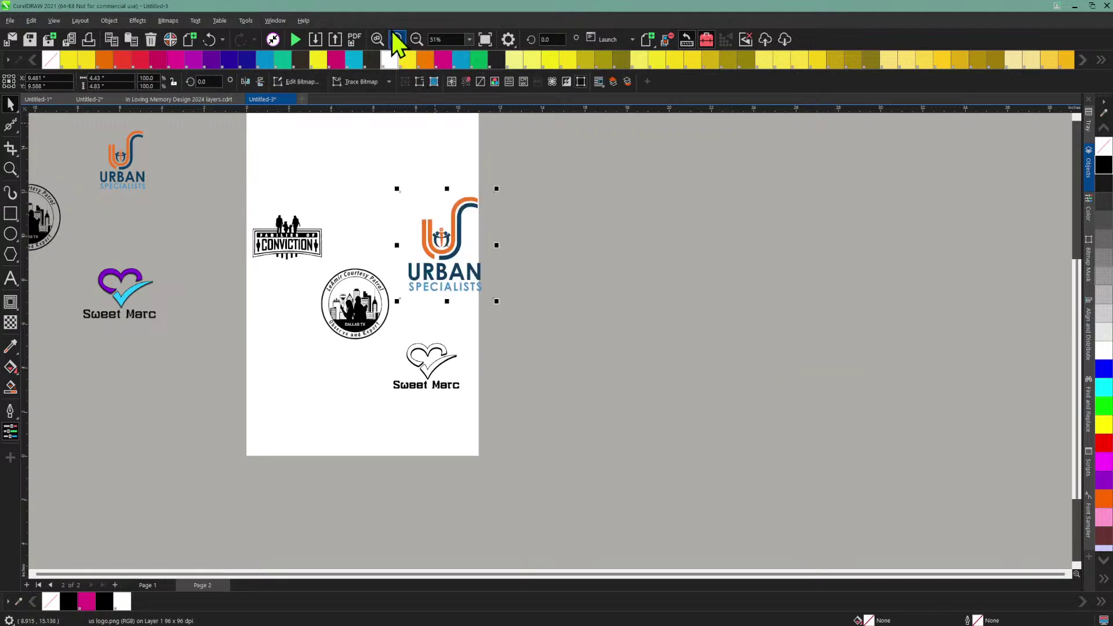
click(469, 39)
click(455, 77)
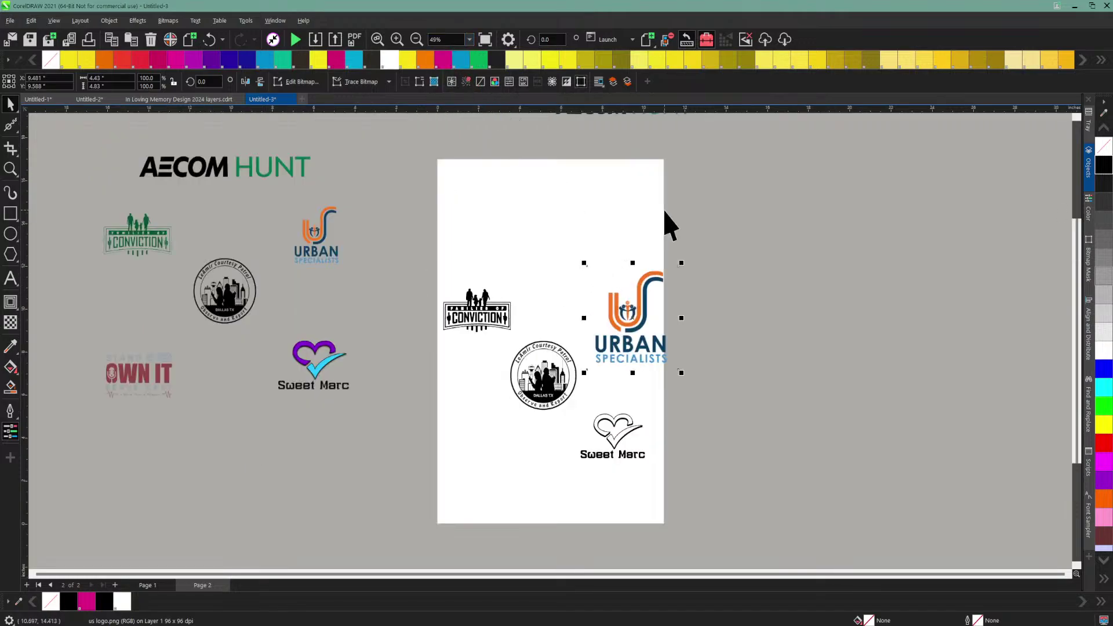
drag(584, 264, 647, 291)
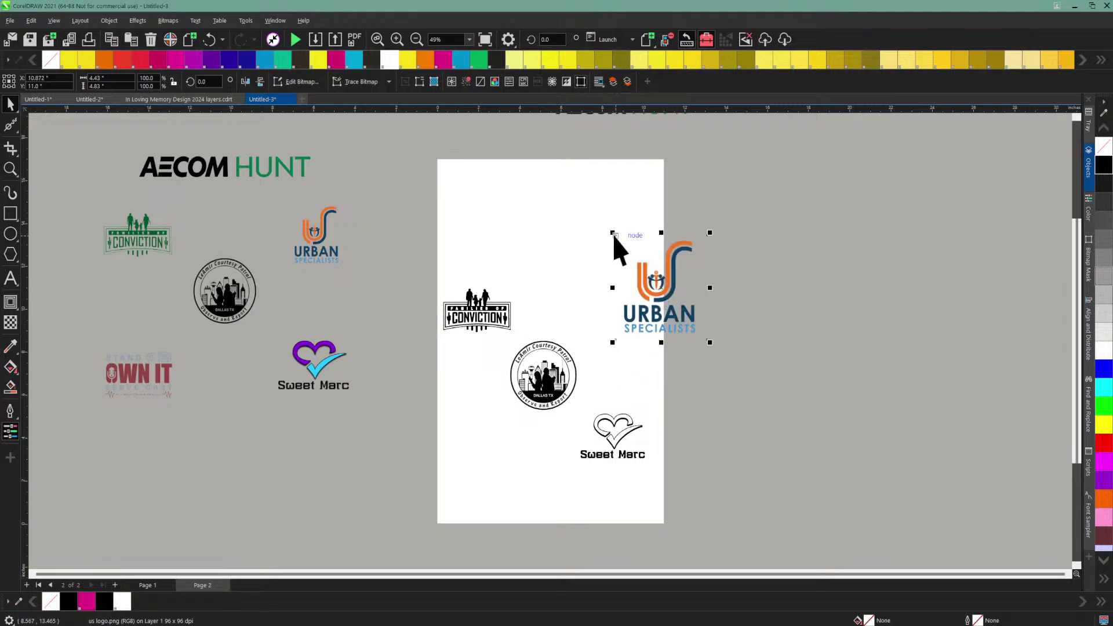
drag(615, 237, 464, 158)
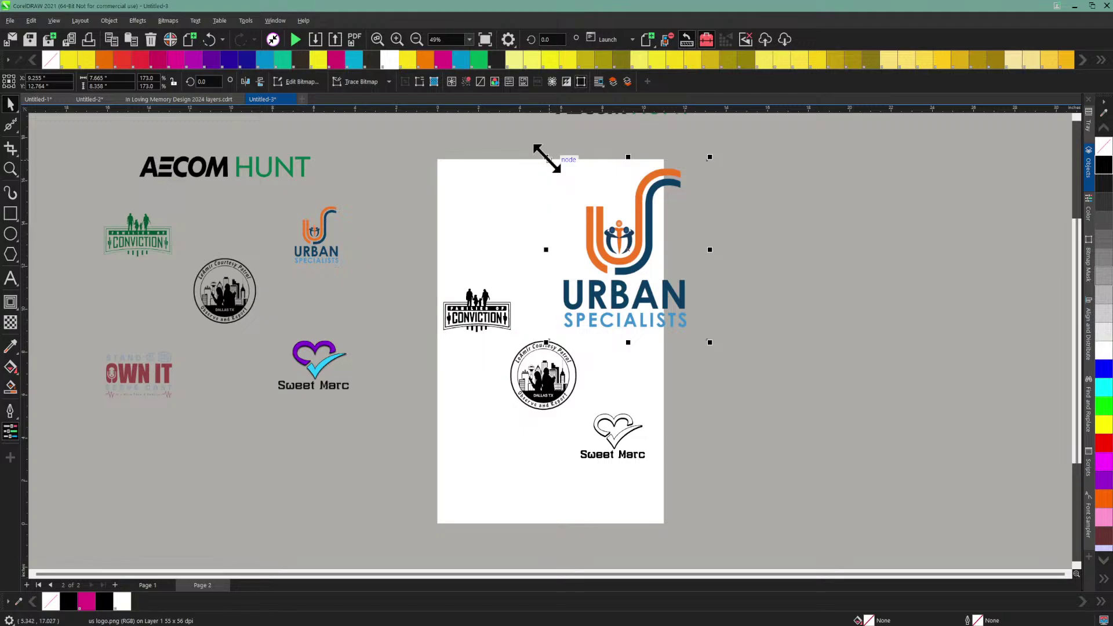
drag(546, 157, 485, 116)
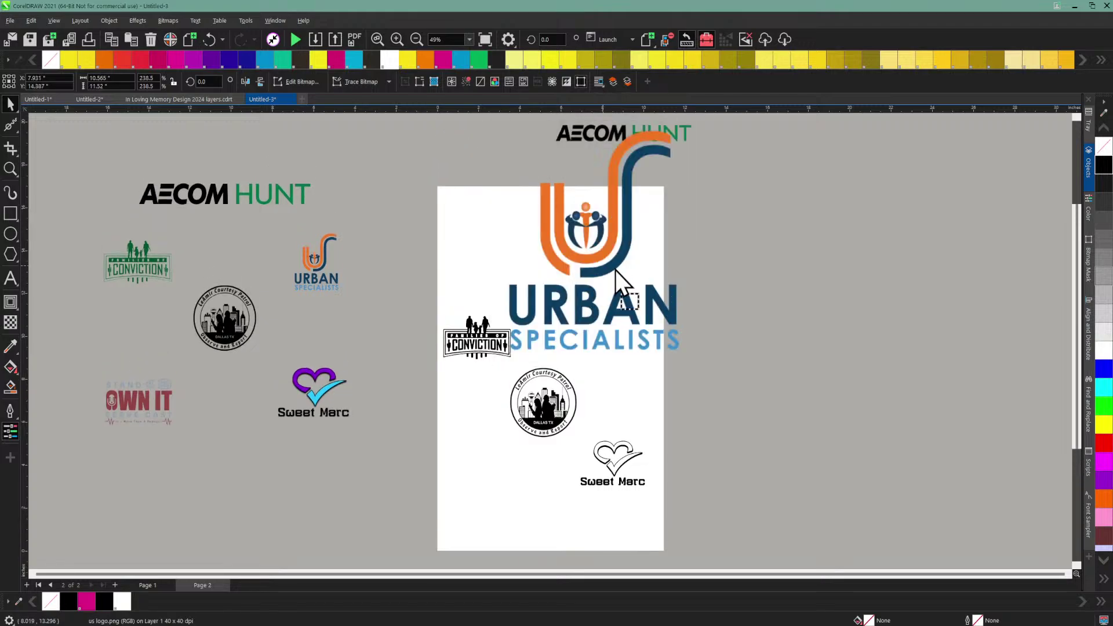
drag(607, 267, 698, 294)
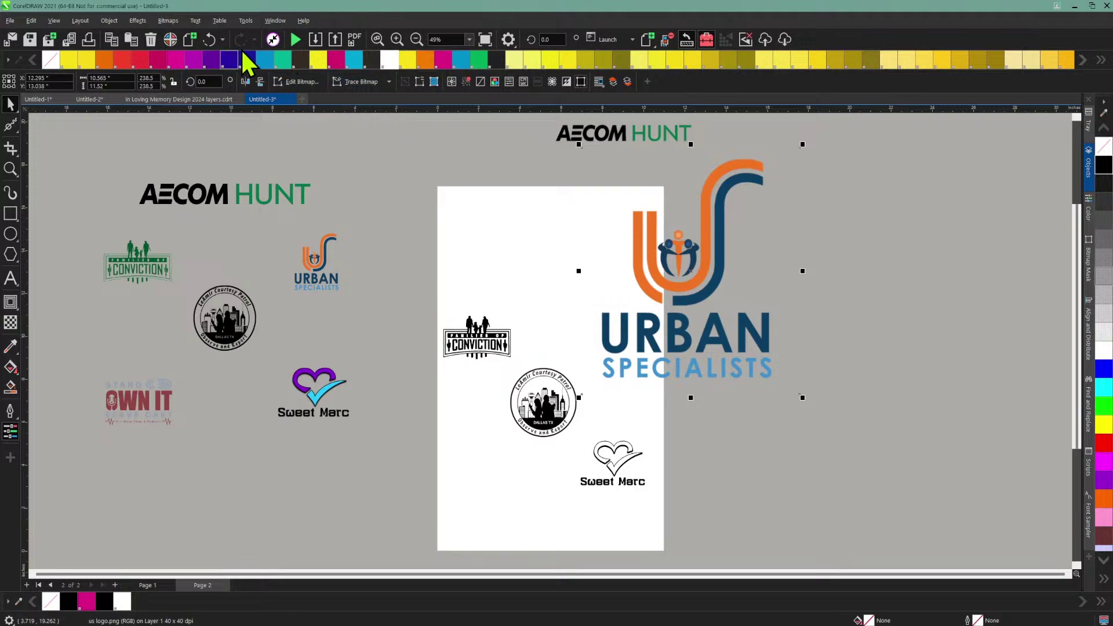
Step: Trace the Urban Specialists bitmap as an outline with the Line art preset and move the traced group to the right of the bitmap
click(361, 81)
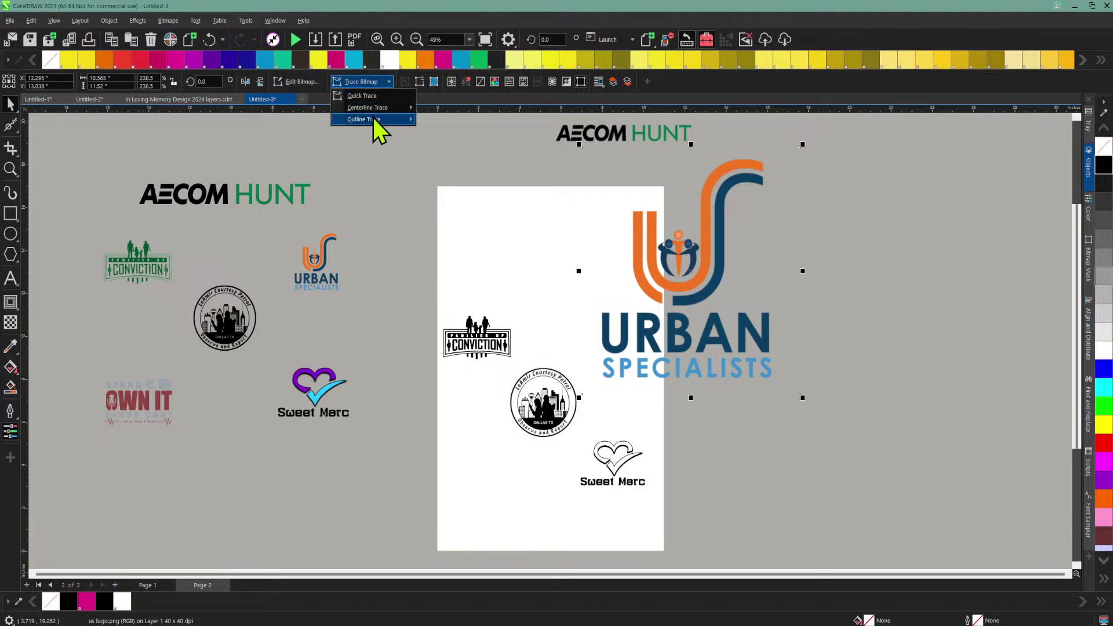
mouse_move(373, 117)
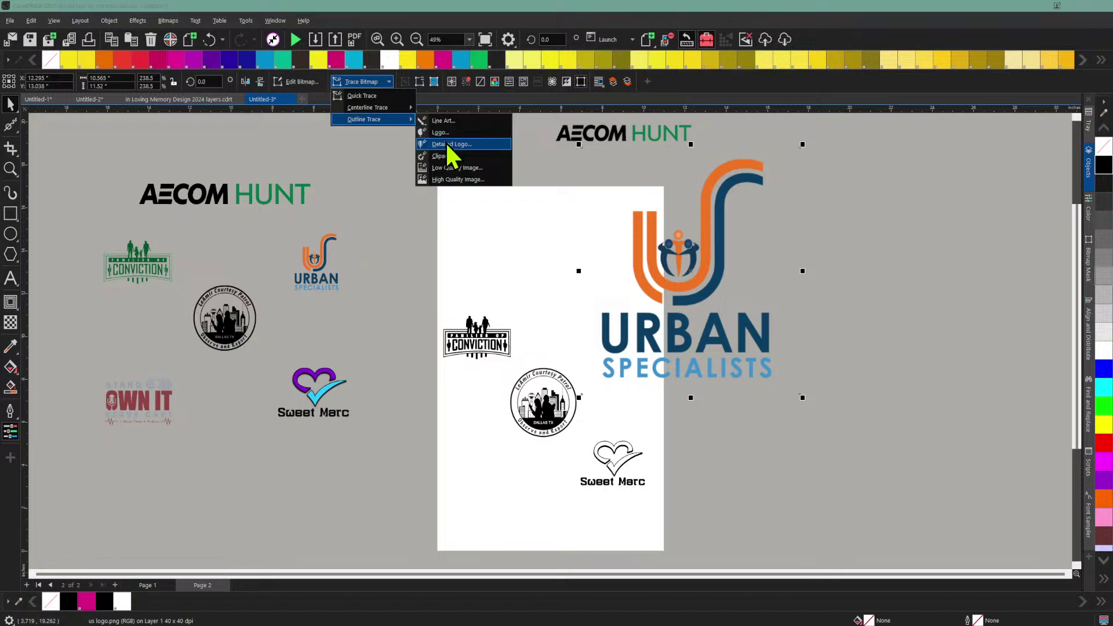
click(441, 122)
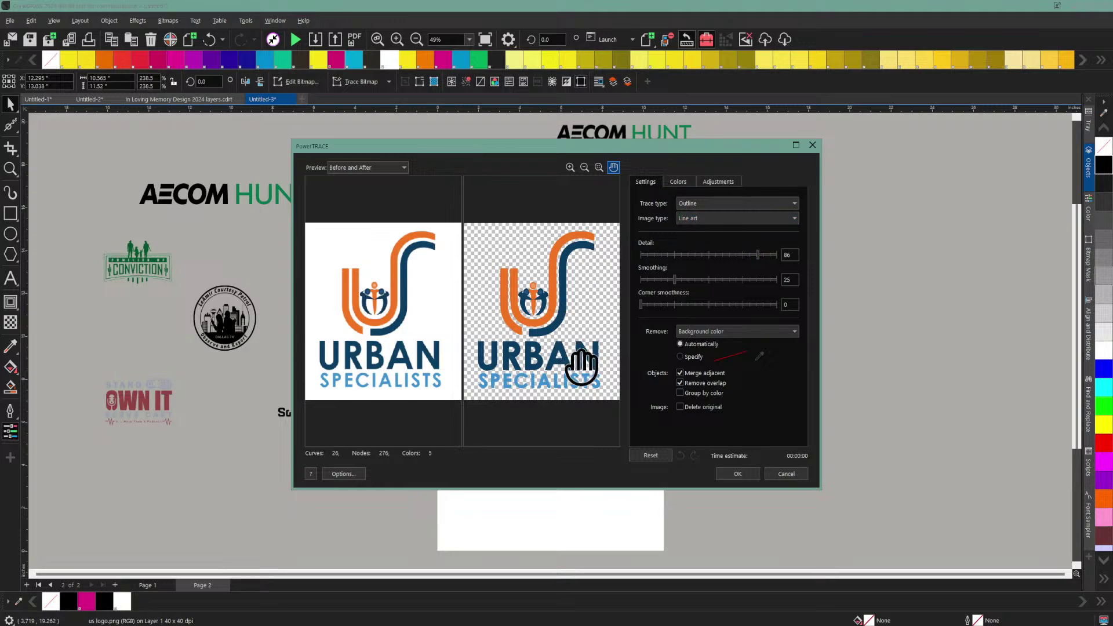
click(729, 469)
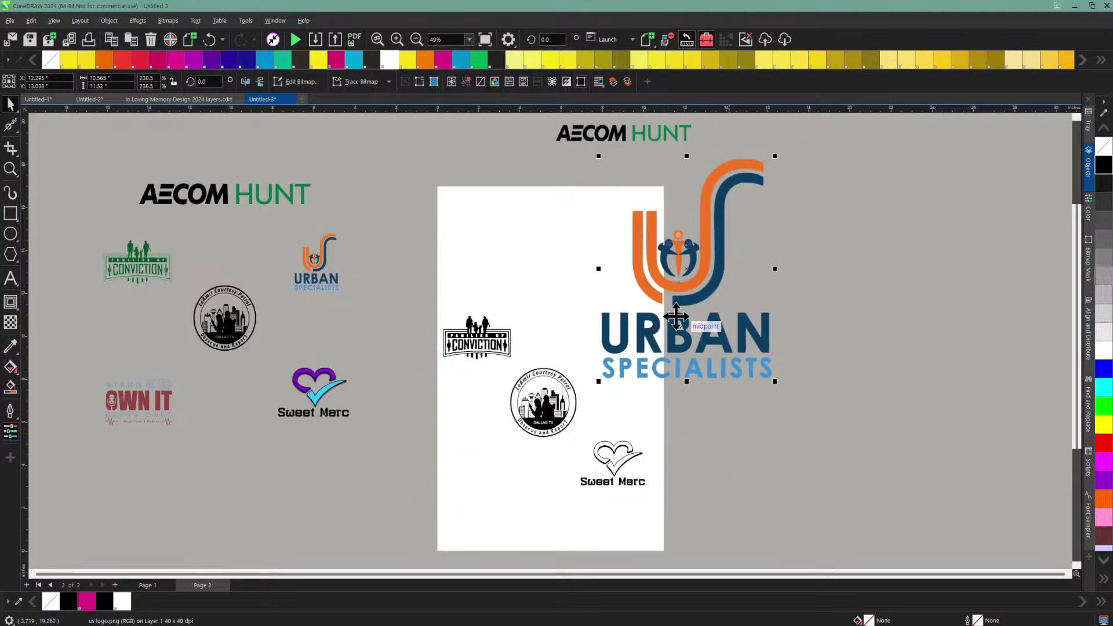
mouse_move(644, 272)
mouse_down()
mouse_move(762, 284)
mouse_move(806, 270)
mouse_up()
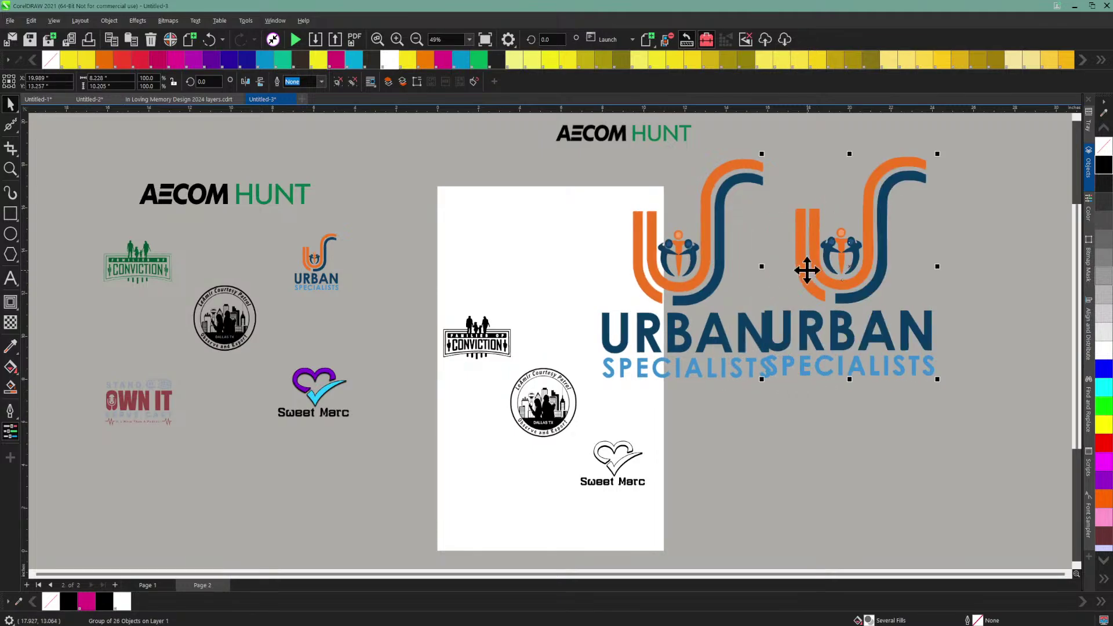
Step: Delete the source Urban Specialists bitmap and move the traced logo closer to the page's right edge
click(700, 242)
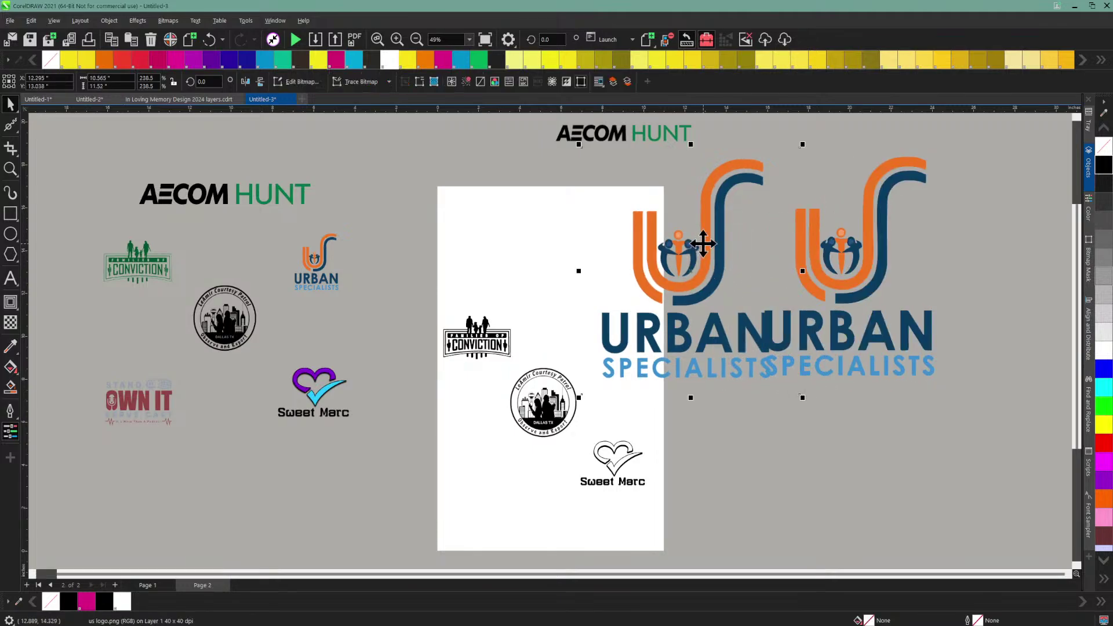
key(Delete)
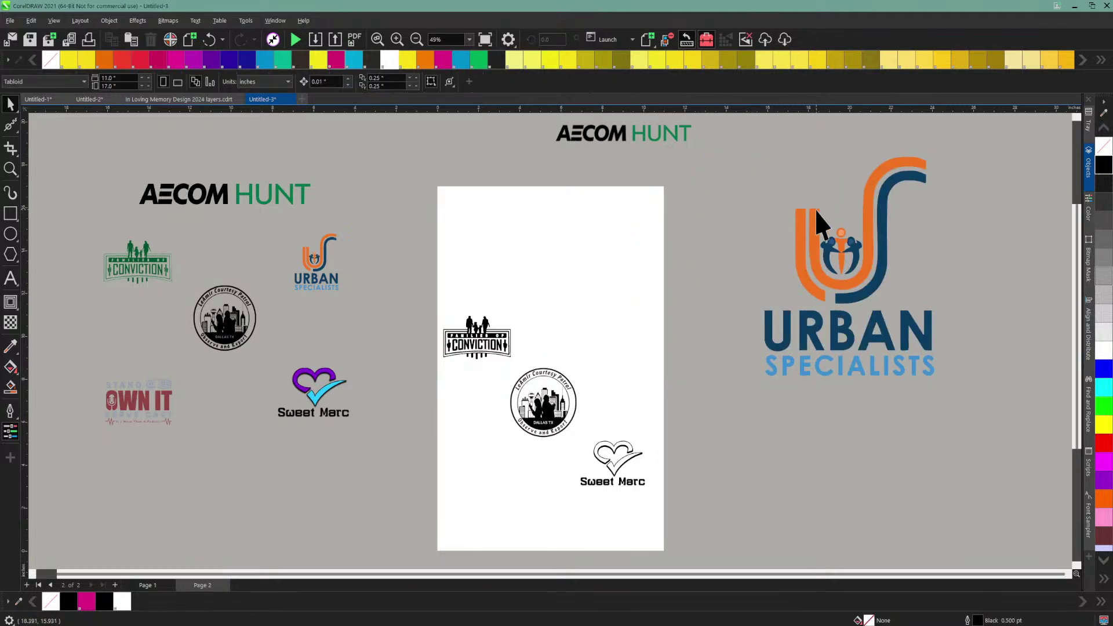
click(818, 232)
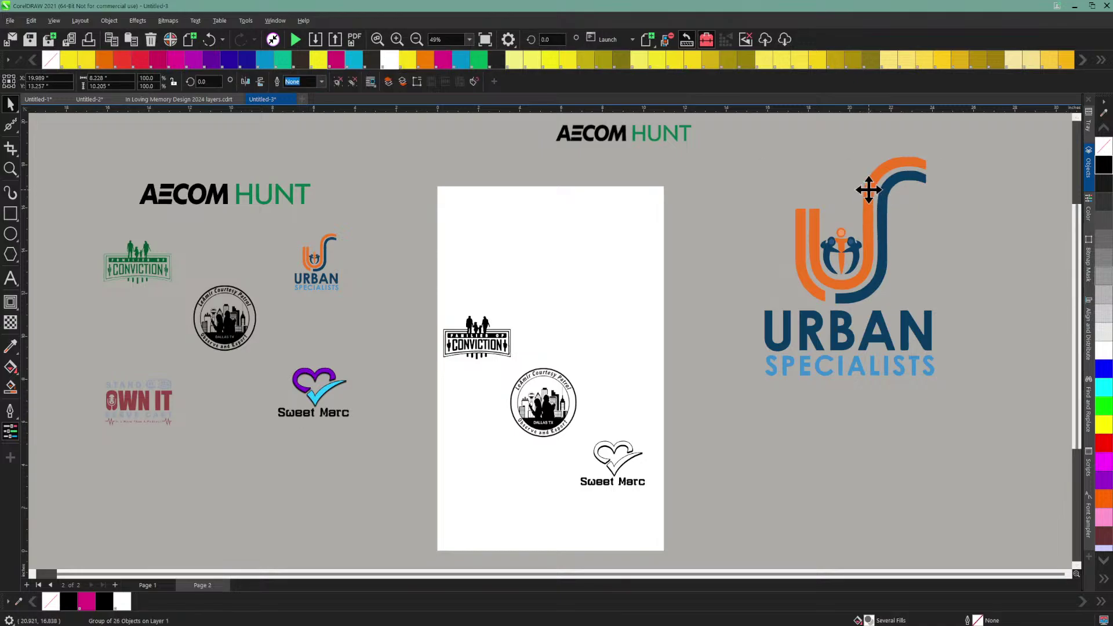
drag(867, 190, 796, 189)
click(860, 385)
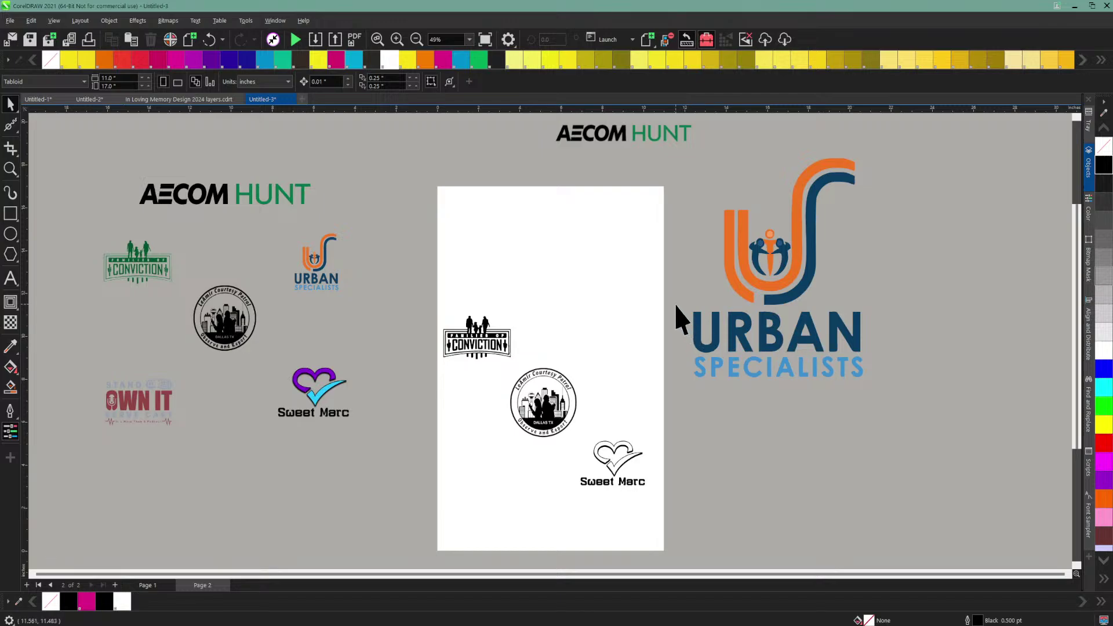
Step: Ungroup the traced Urban Specialists logo into separate objects
drag(675, 305, 835, 339)
drag(875, 384, 875, 384)
click(832, 325)
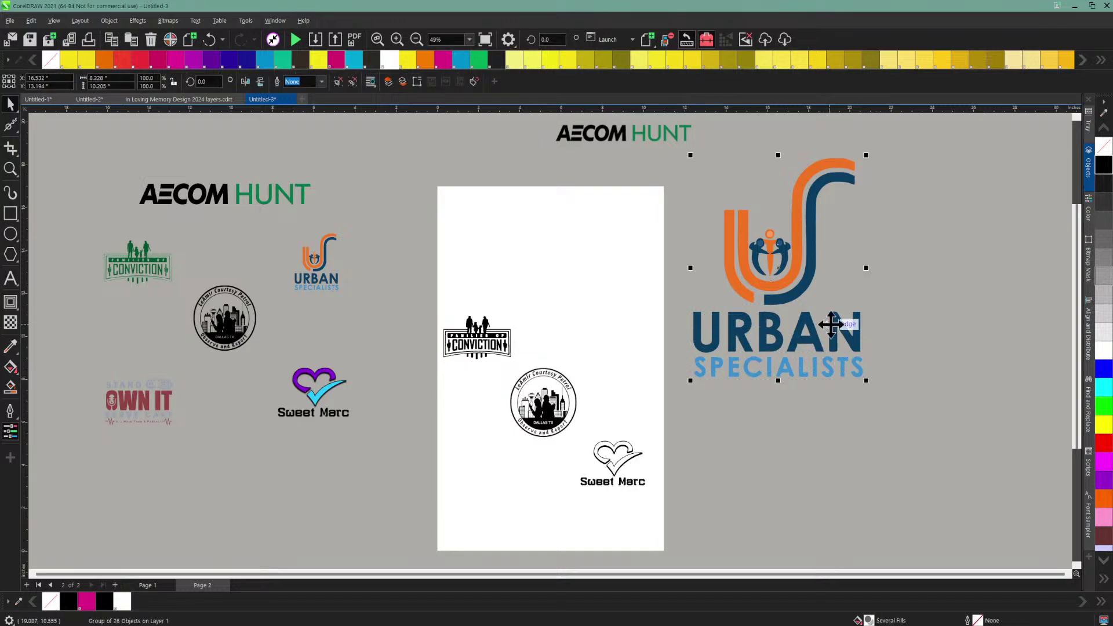
click(109, 21)
mouse_move(218, 280)
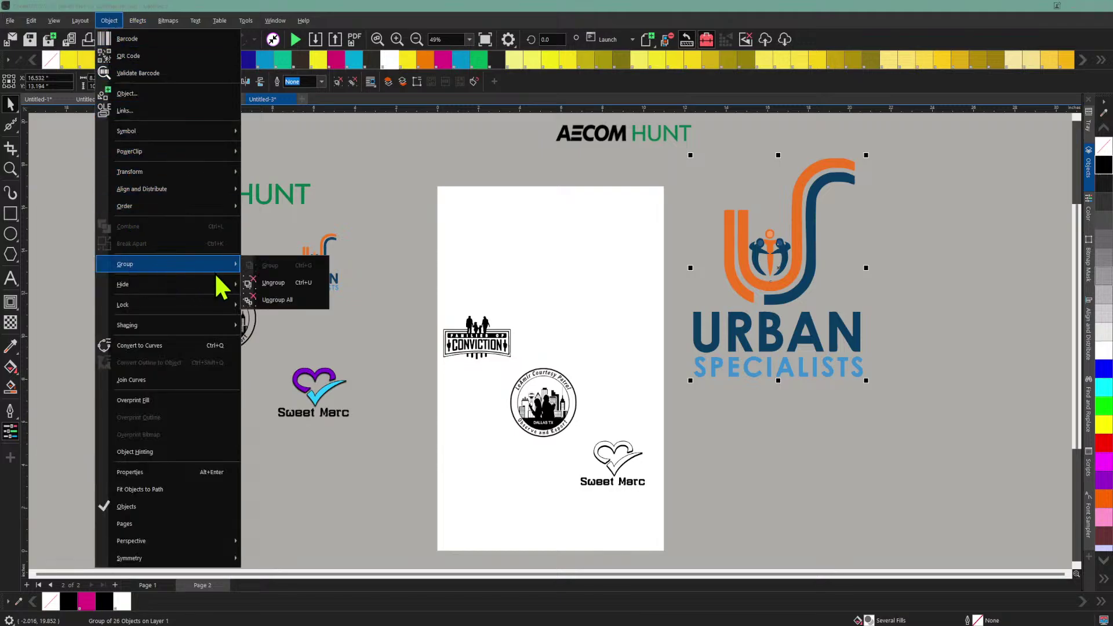
click(261, 281)
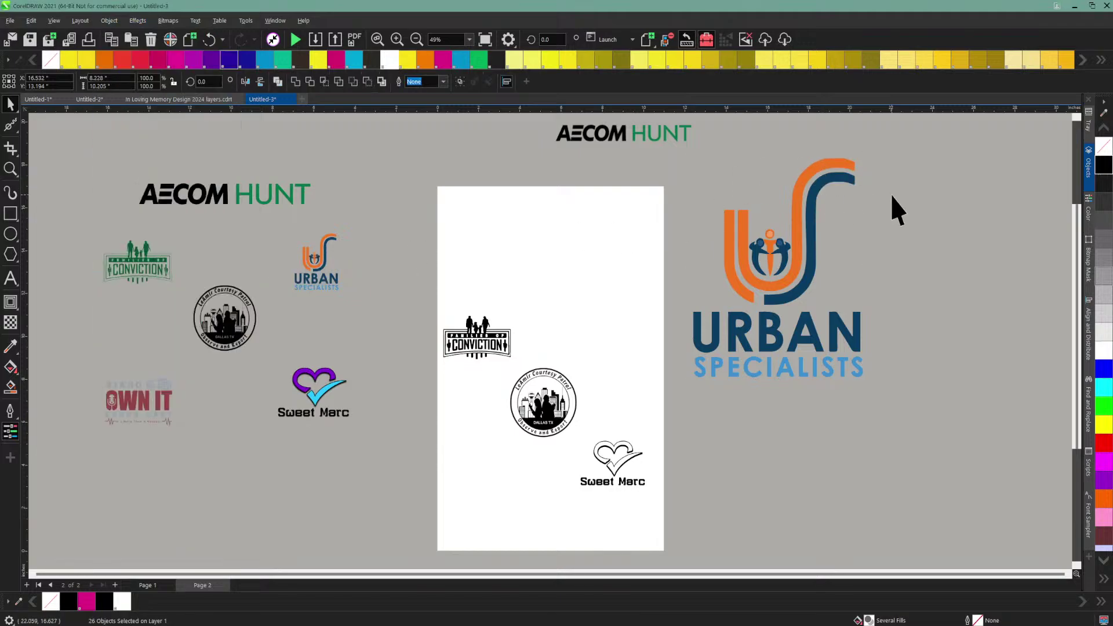
Step: Fill the dark blue S-shaped stripe and the URBAN letters of the traced logo with black
click(844, 185)
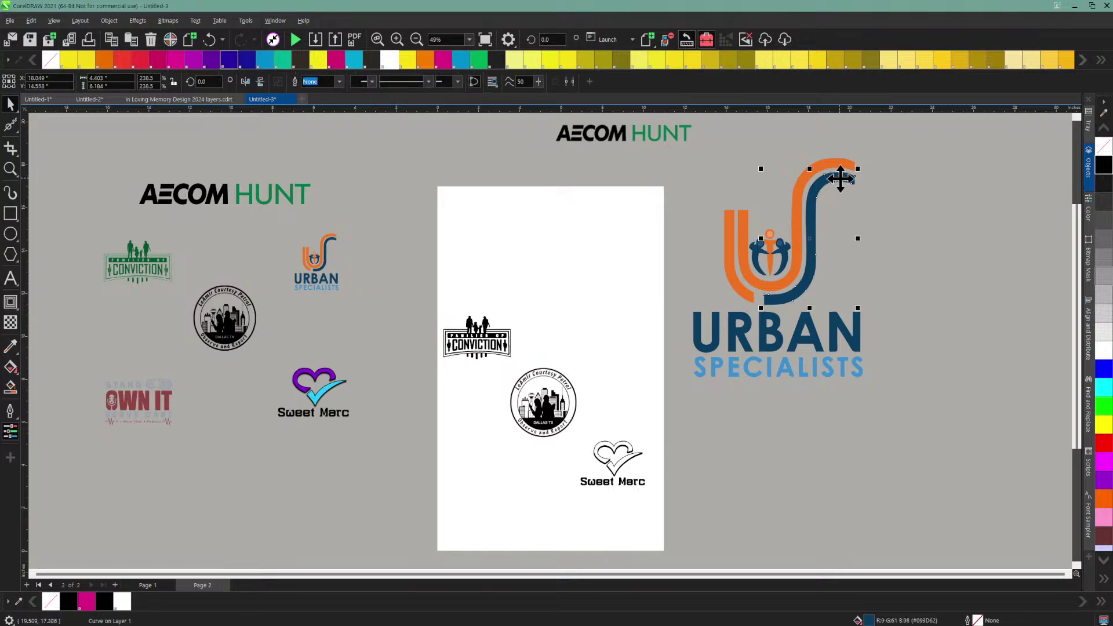
click(1101, 167)
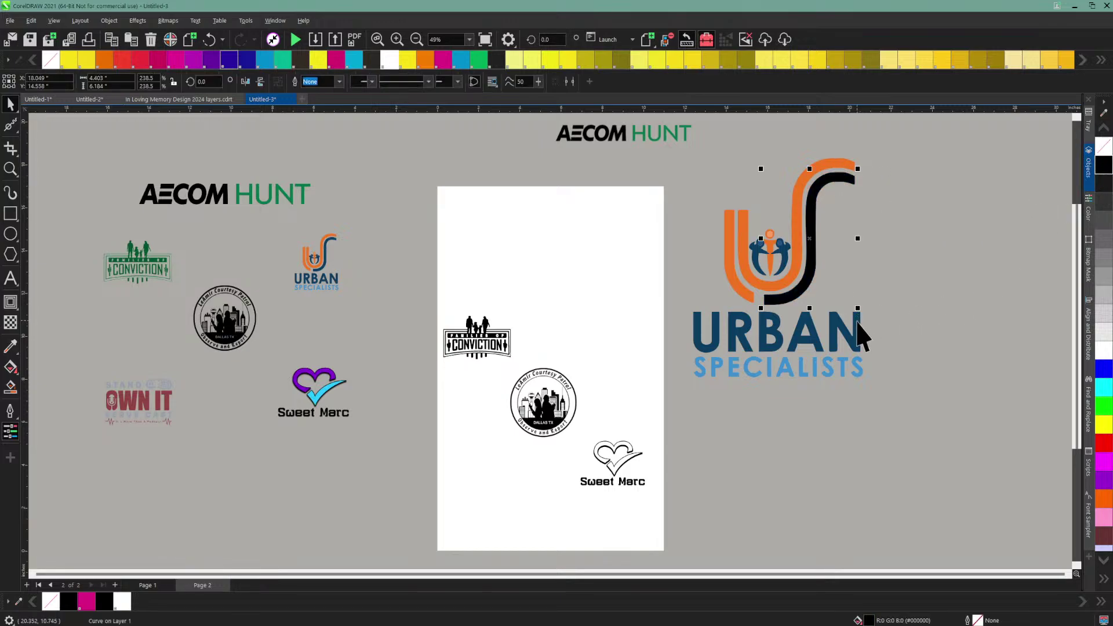
click(857, 323)
drag(910, 297, 668, 354)
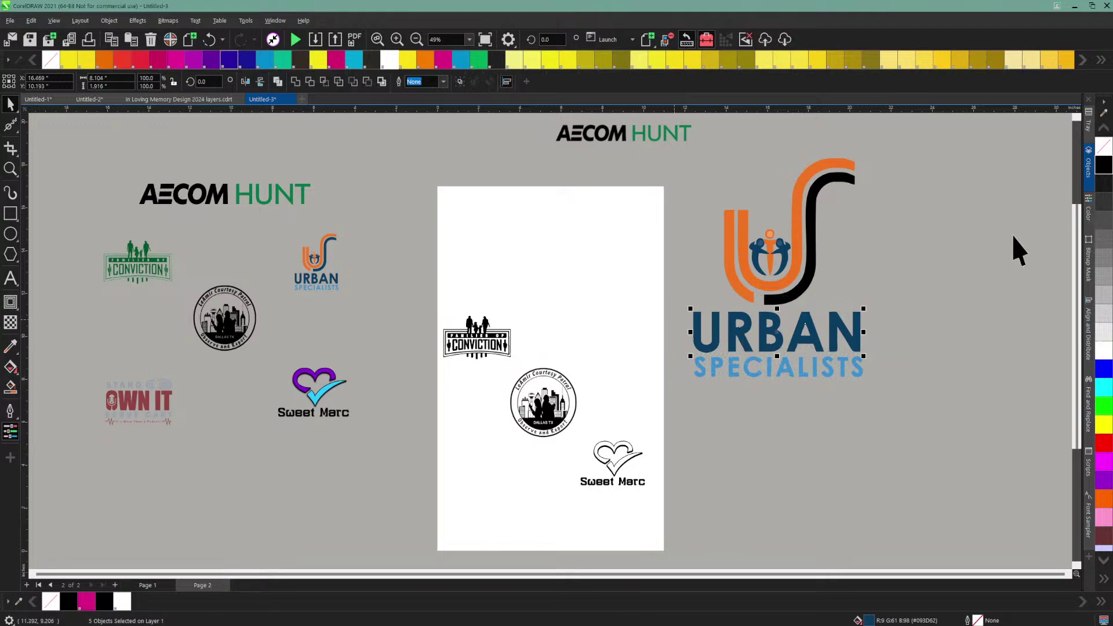
click(1104, 168)
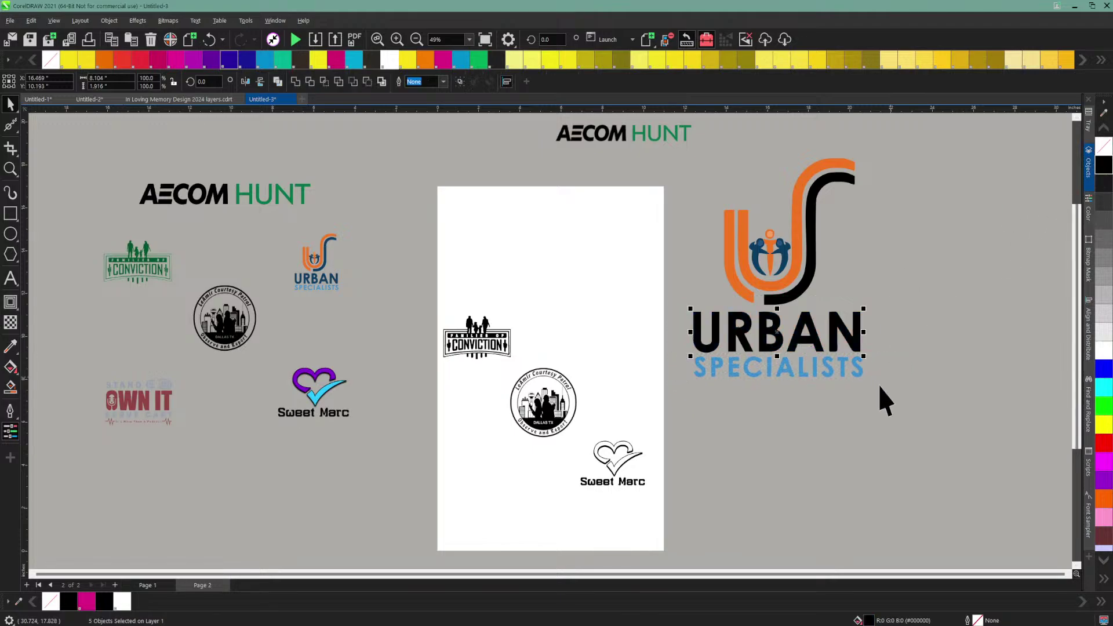
Step: Fill the SPECIALISTS letters with white and give them a black 4.0 pt outline
drag(669, 354, 668, 349)
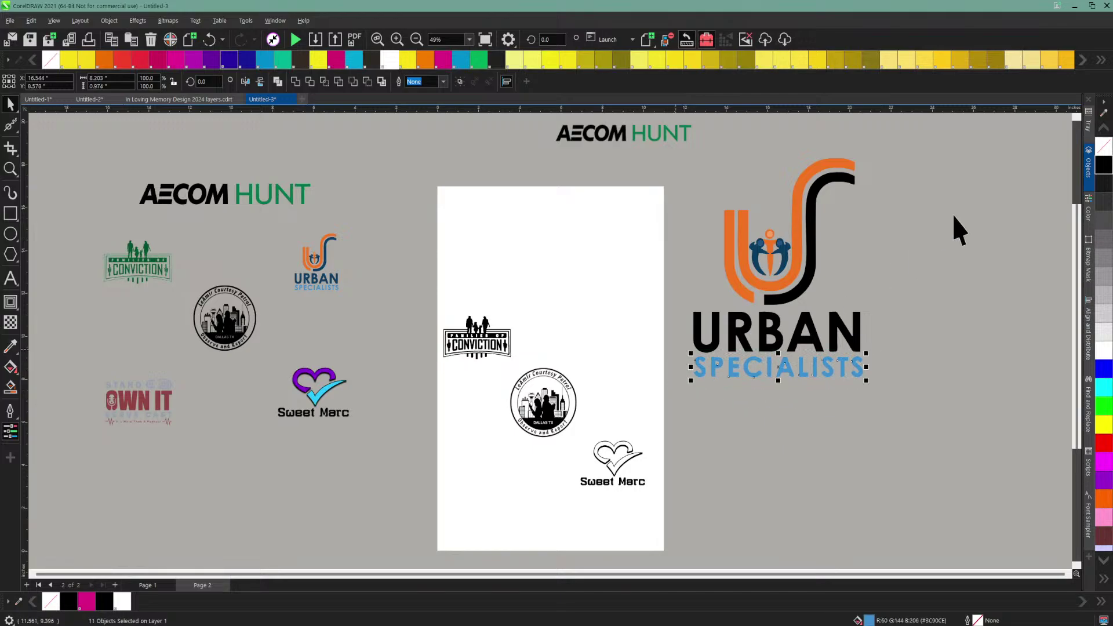
click(1103, 351)
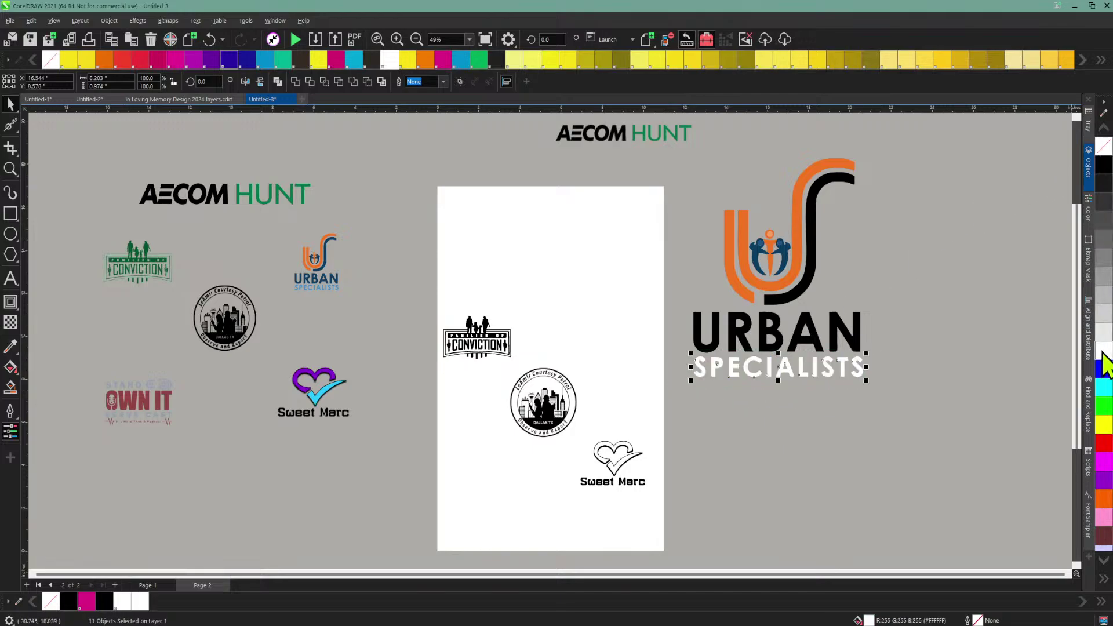
right_click(1104, 173)
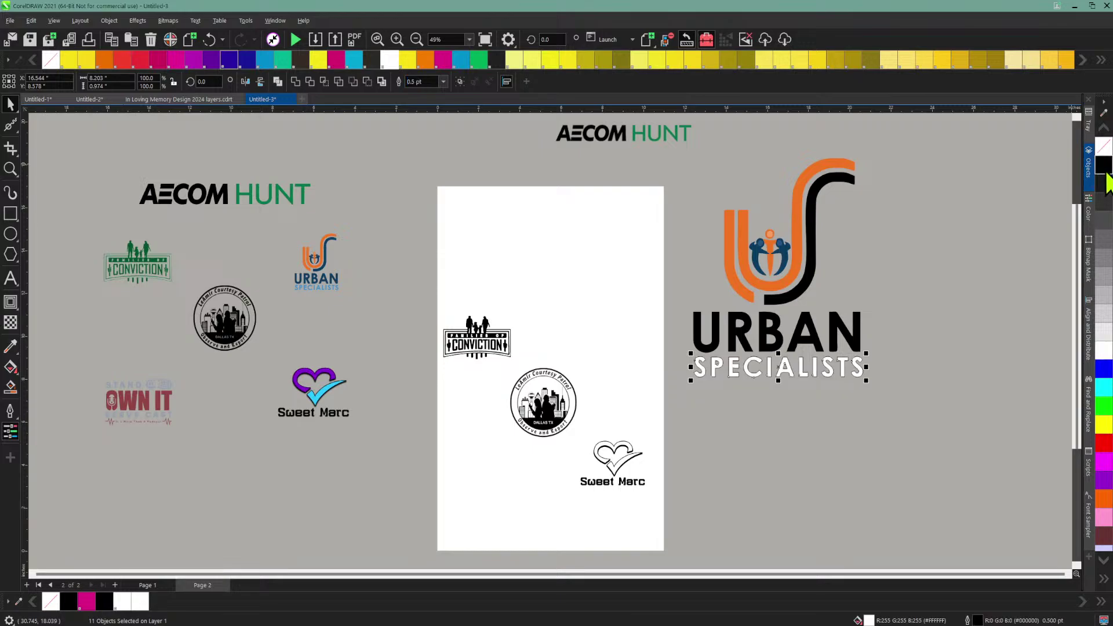
click(443, 81)
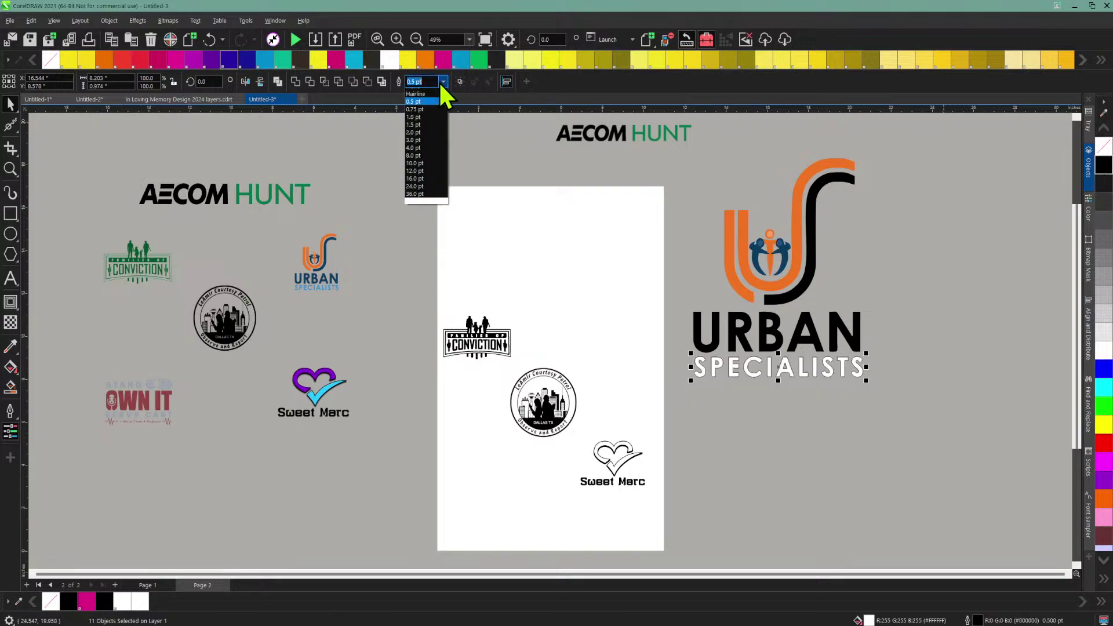
click(419, 141)
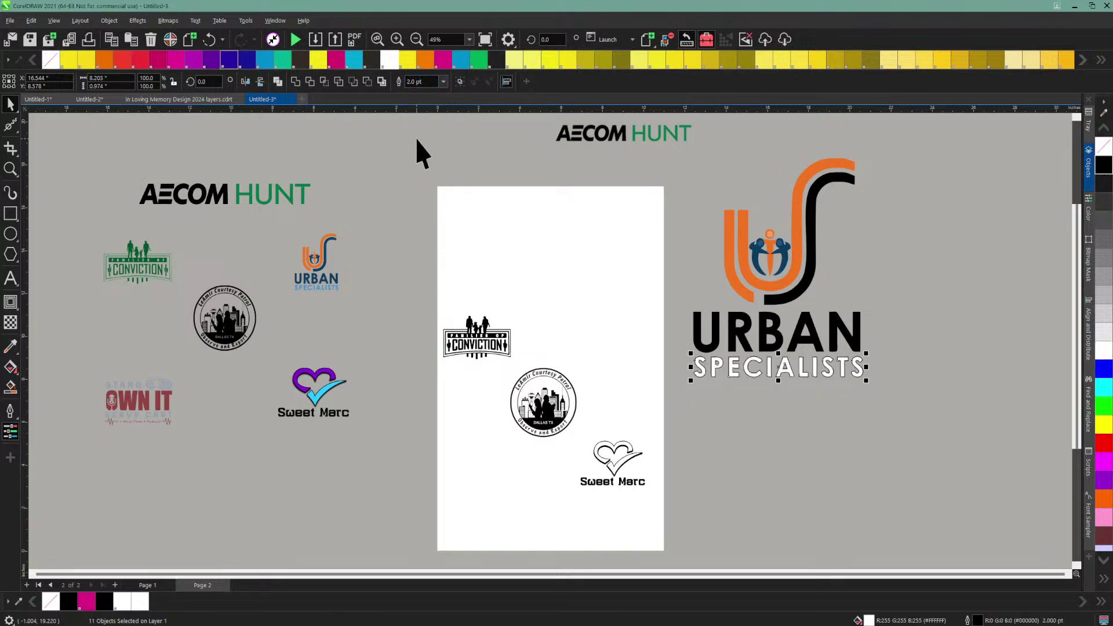
click(443, 81)
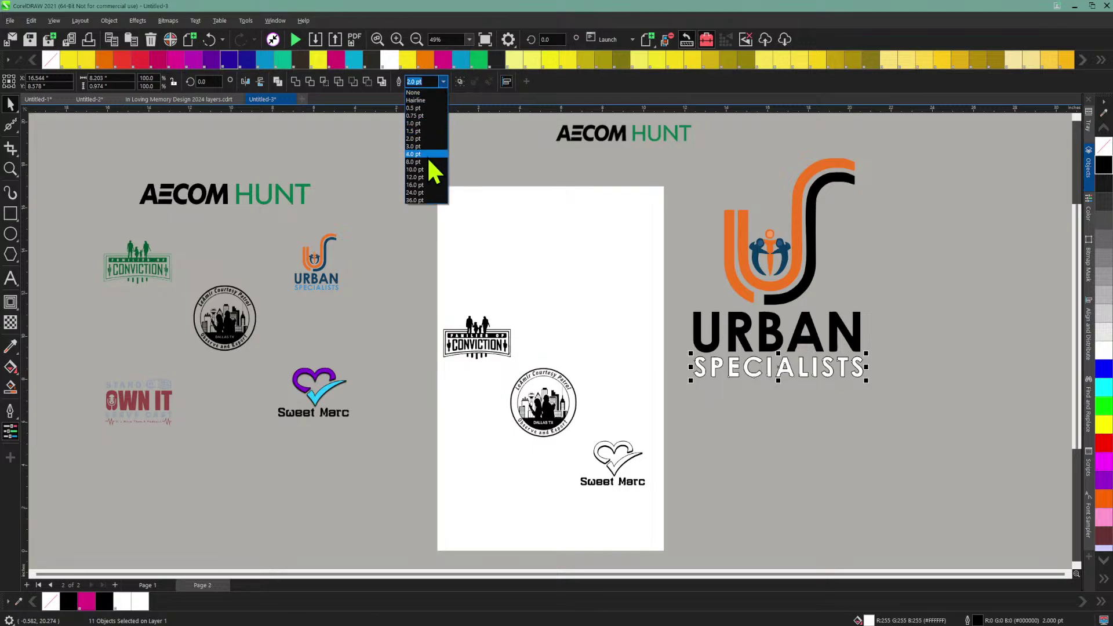
click(426, 156)
click(955, 441)
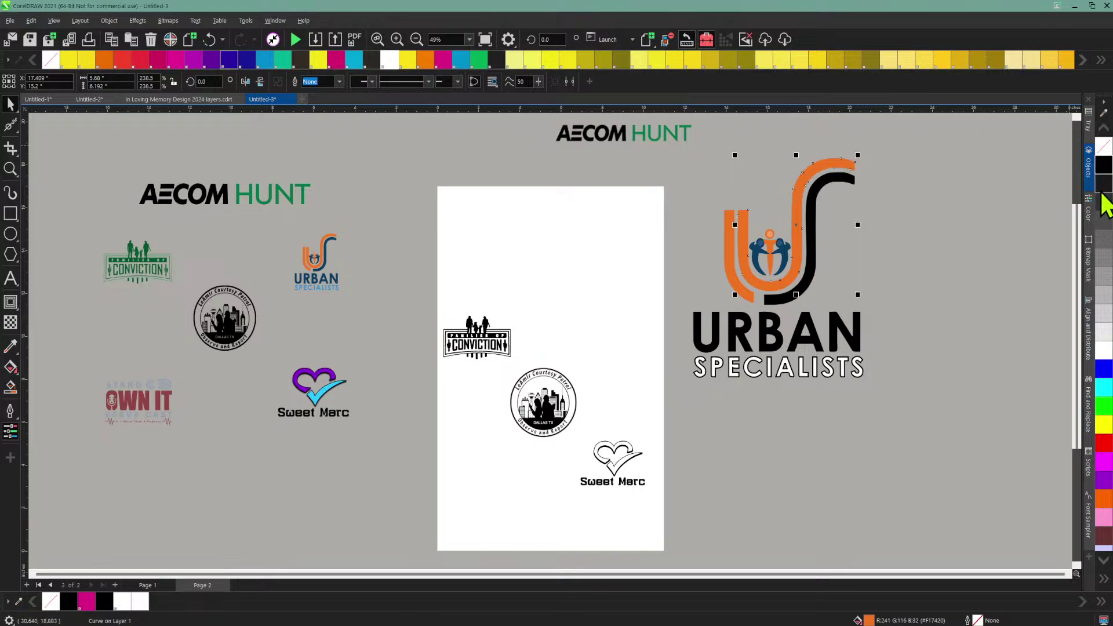
Step: Fill the logo's long inner orange stripe with white and give it a near-black (#1A1A1A) 4.0 pt outline
click(1104, 351)
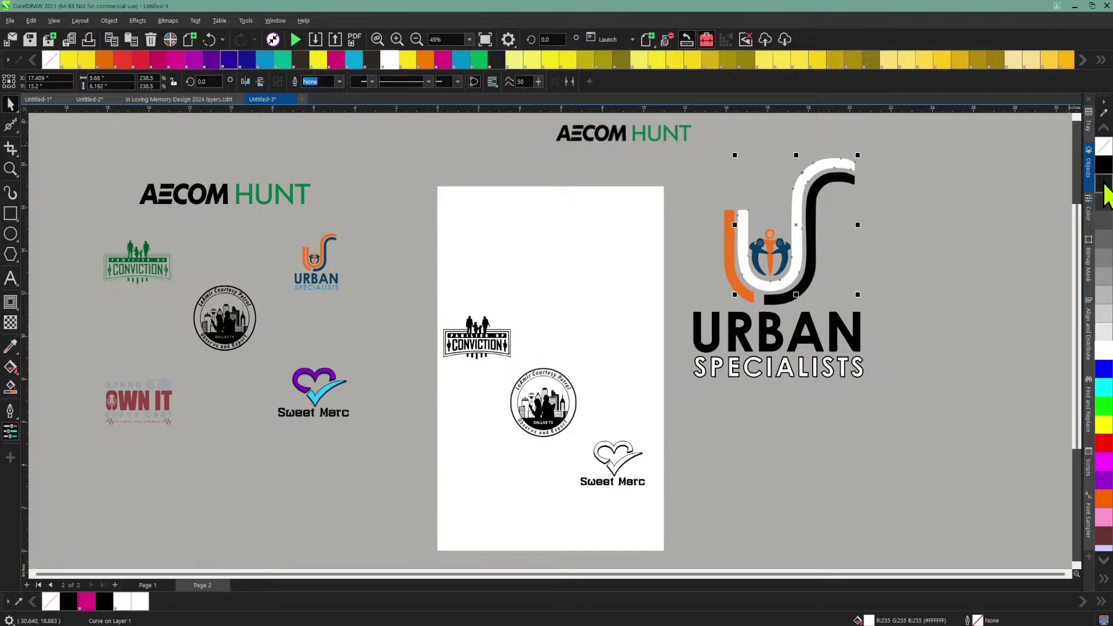
click(339, 81)
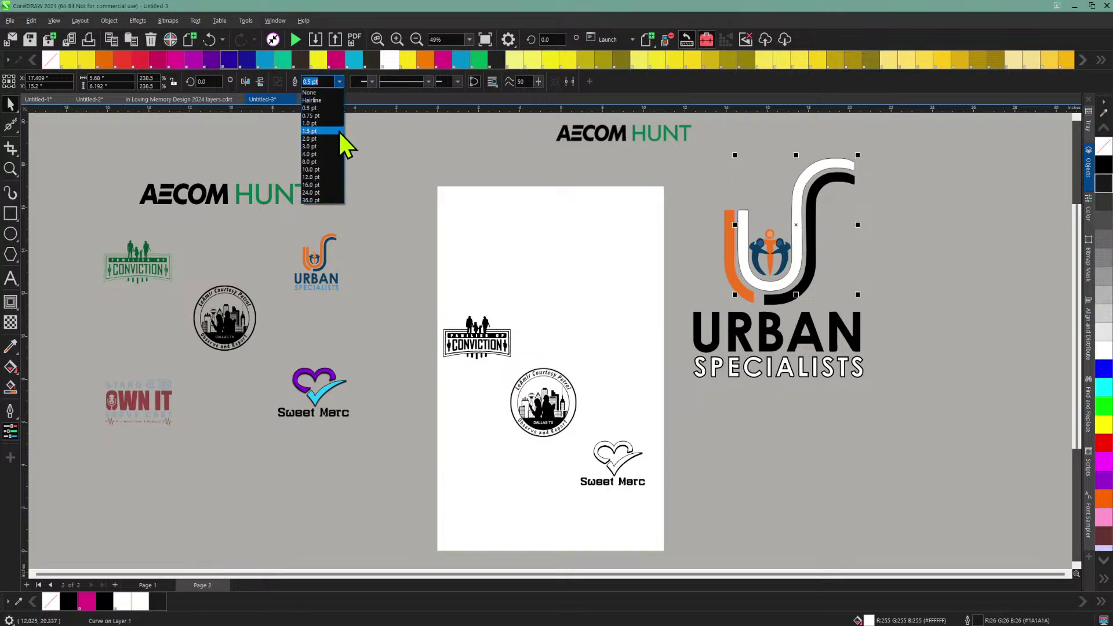
click(318, 154)
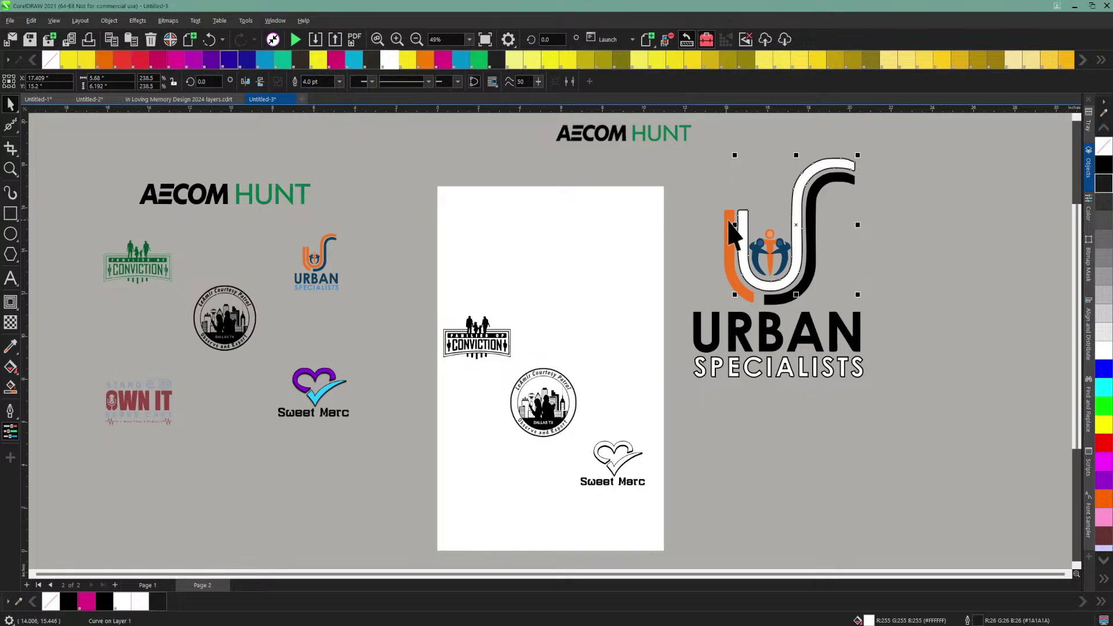
Step: Fill the short outer orange stripe of the U with white and give it a black 4.0 pt outline
click(730, 246)
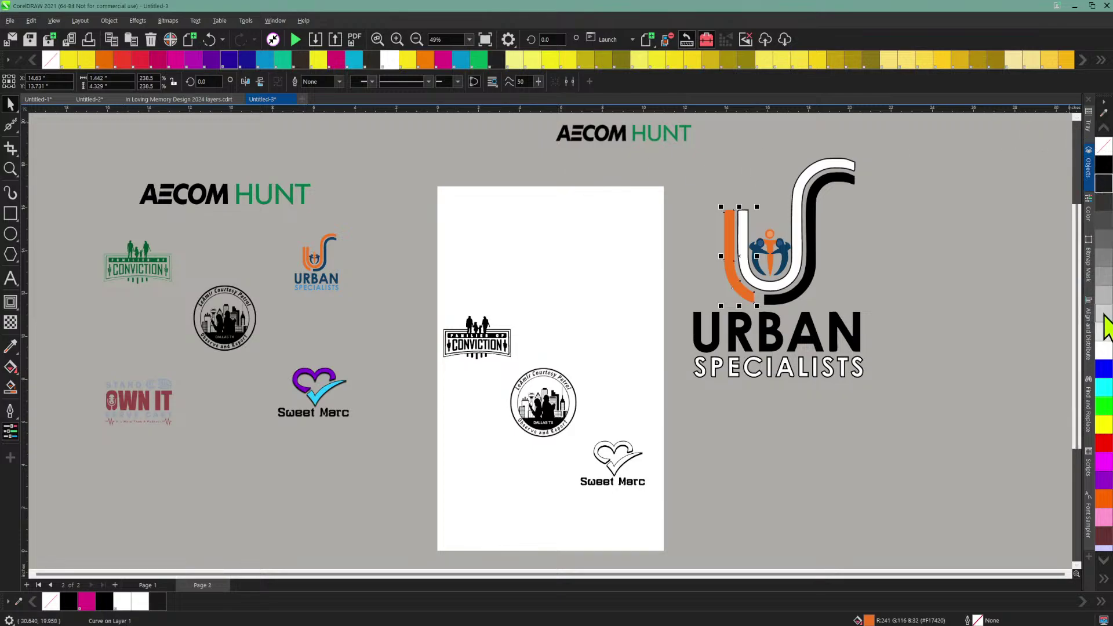
click(1103, 352)
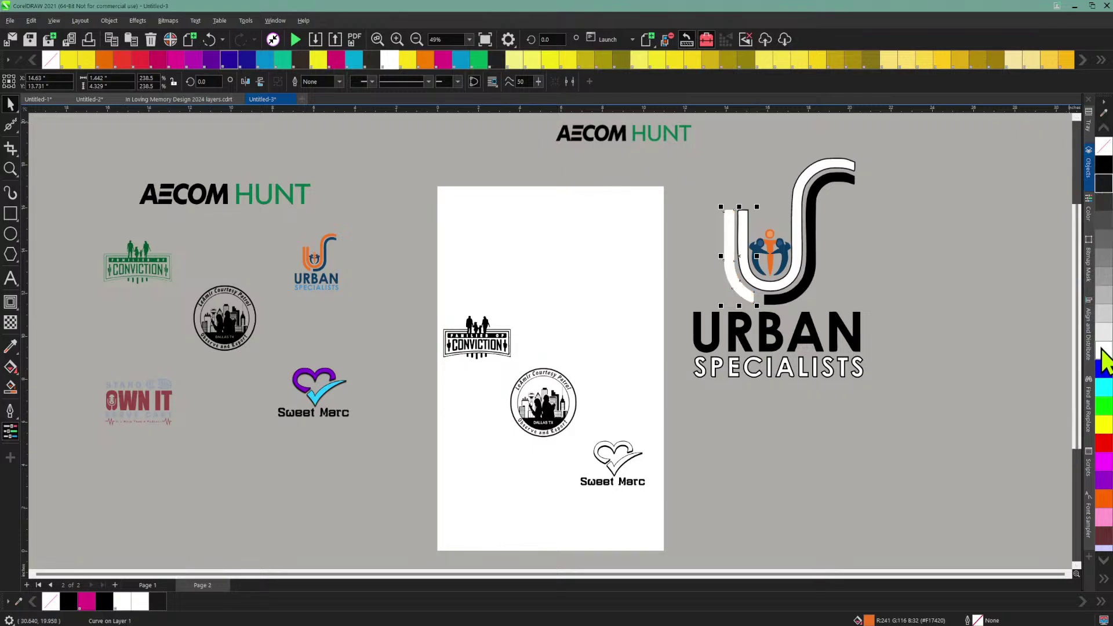
click(339, 81)
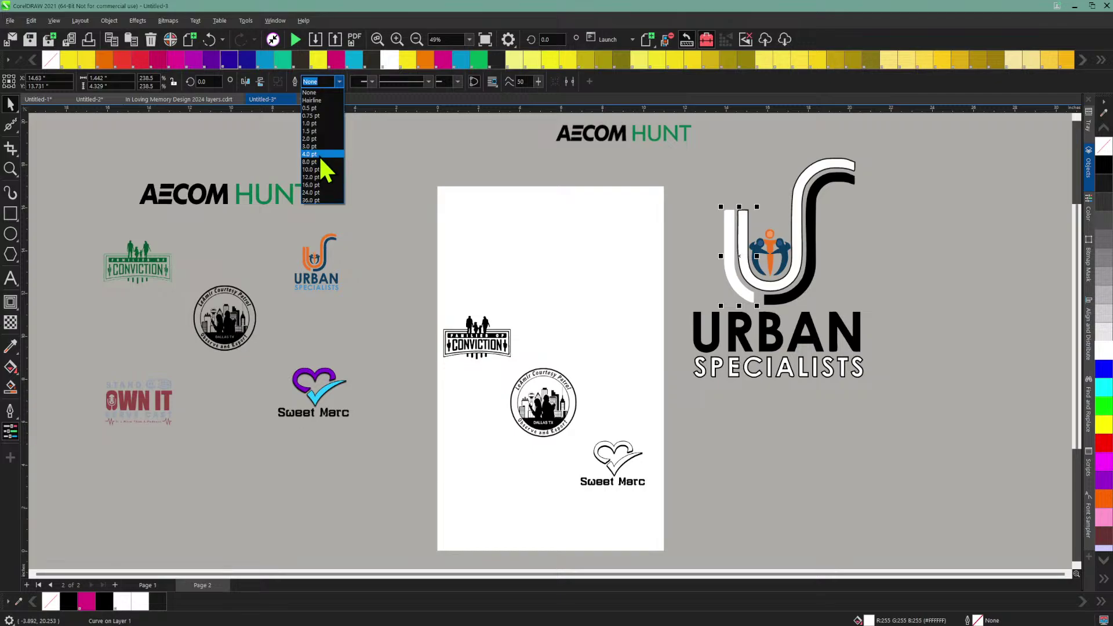
click(321, 155)
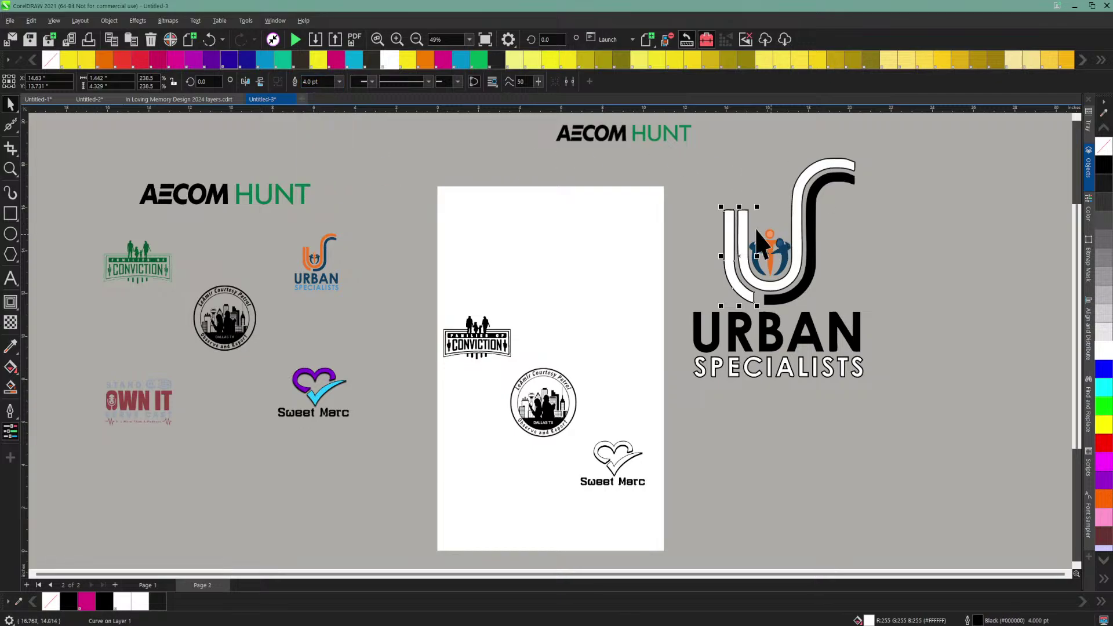
Step: Fill the body of the right-hand blue figure inside the U with black
click(784, 254)
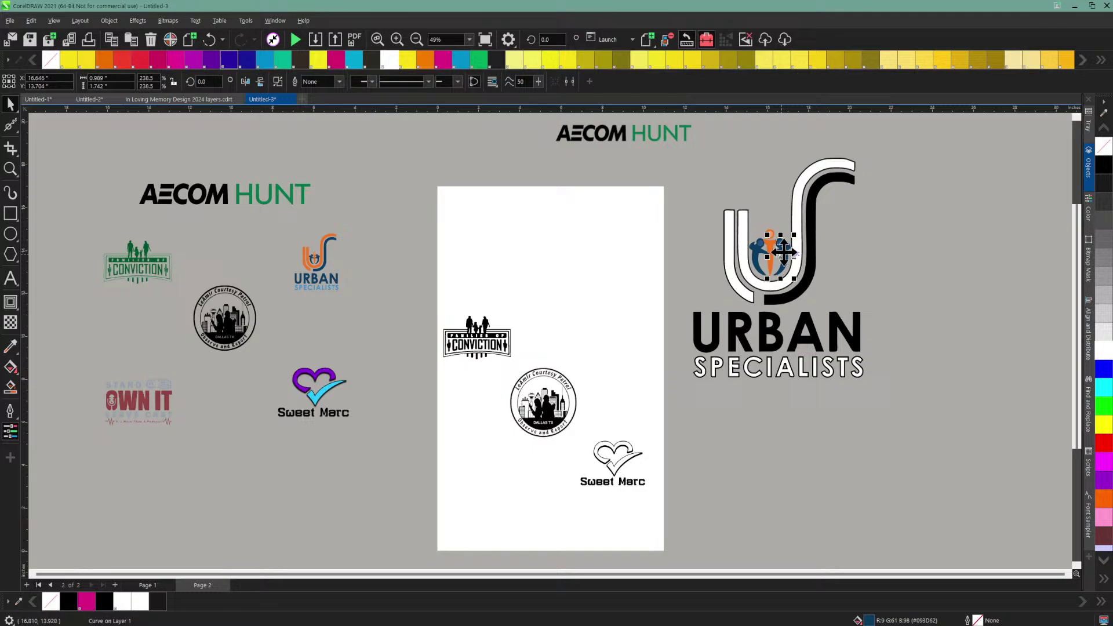
click(1104, 169)
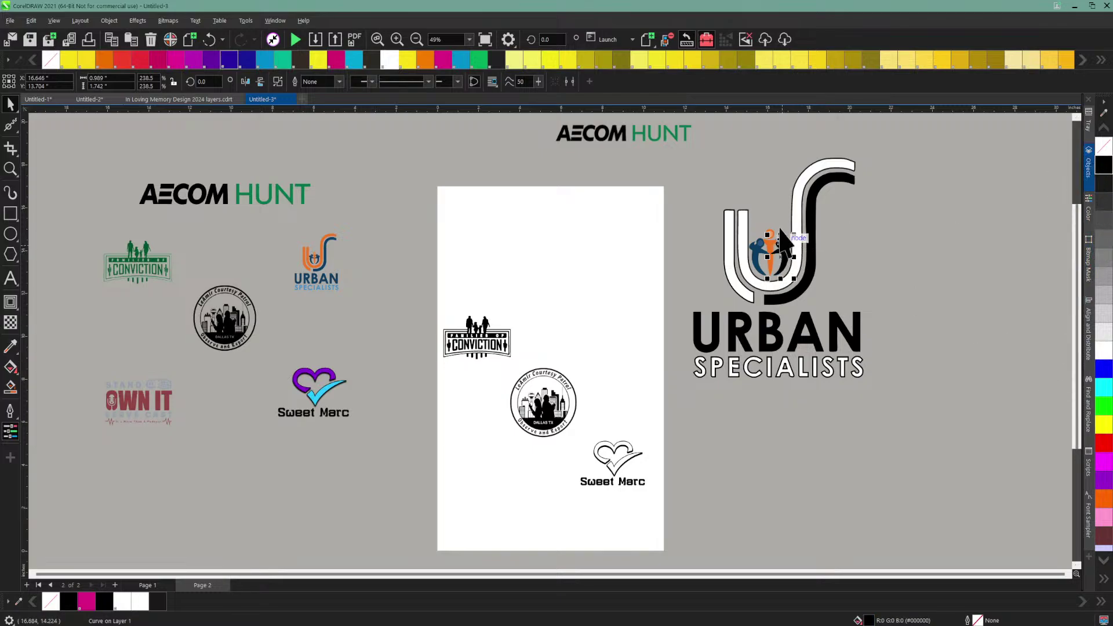
click(397, 39)
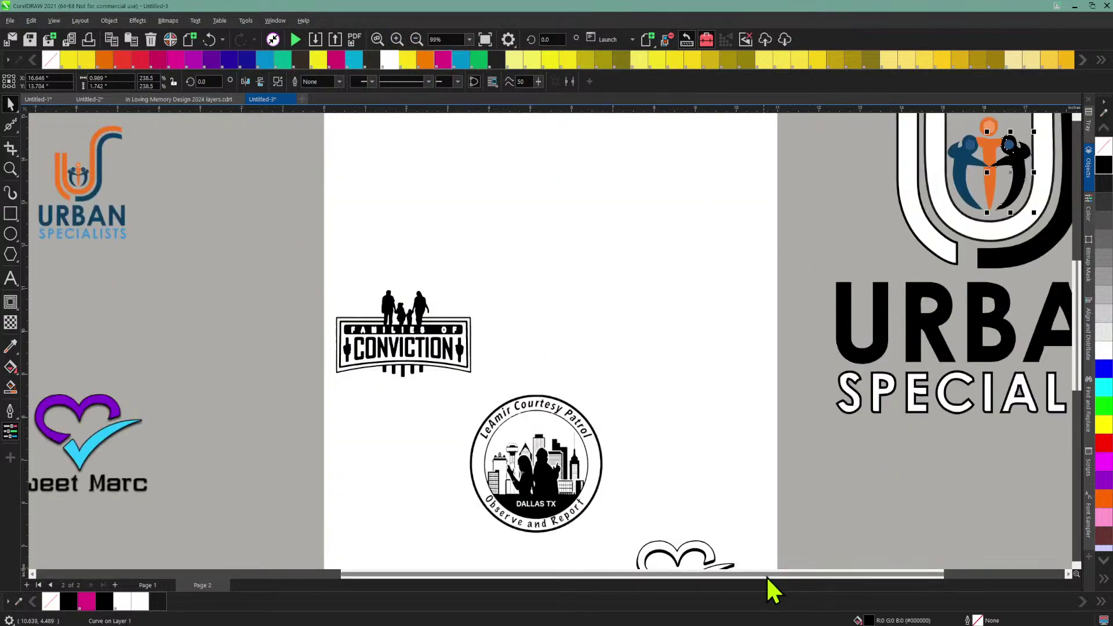
drag(766, 575, 867, 568)
scroll(865, 487, up, 5)
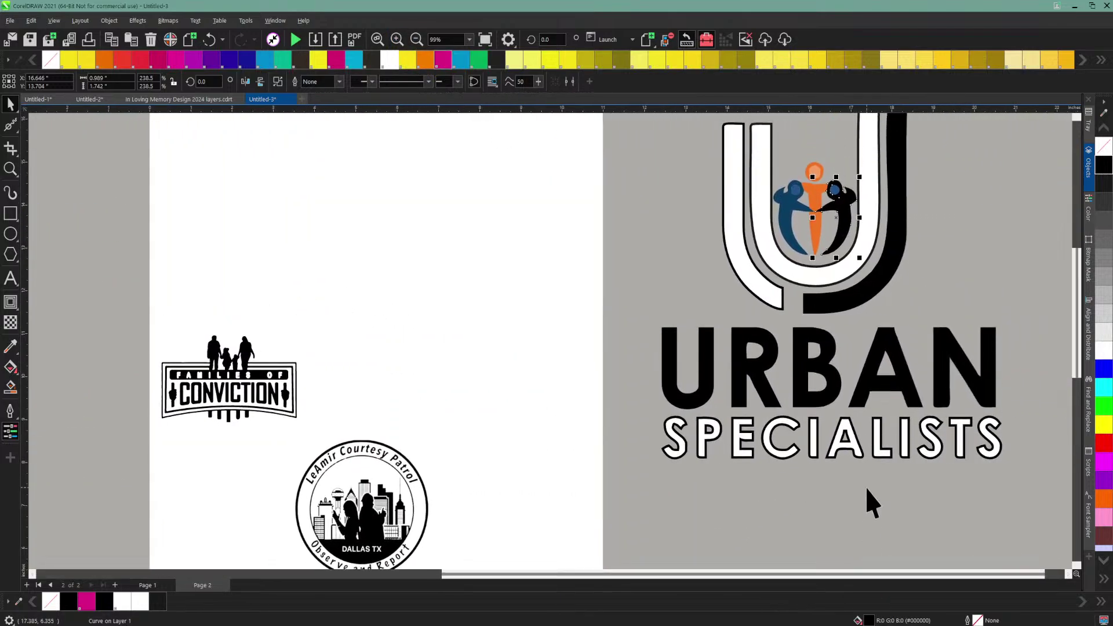
key(Escape)
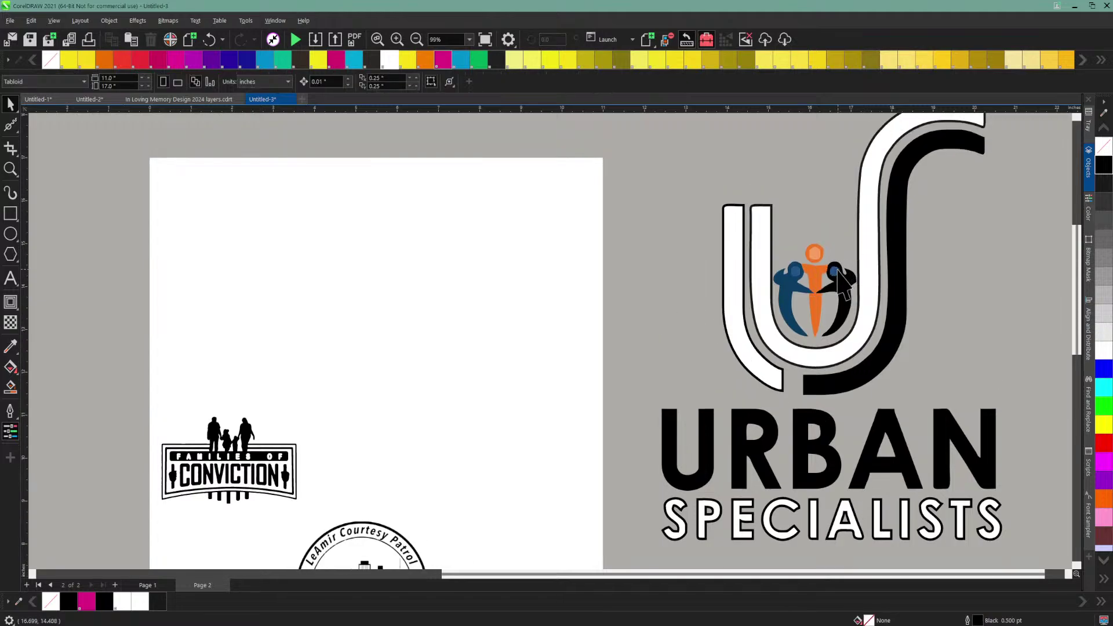
Step: Fill the heads of both side figures inside the U with white and the left-hand figure's body with black
click(835, 271)
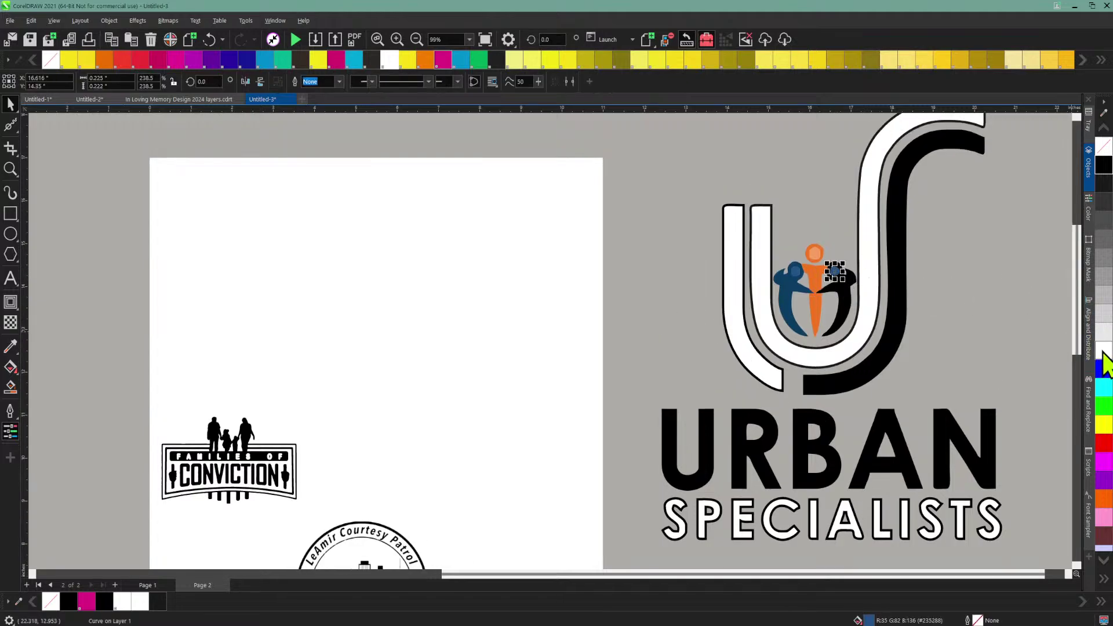
click(800, 180)
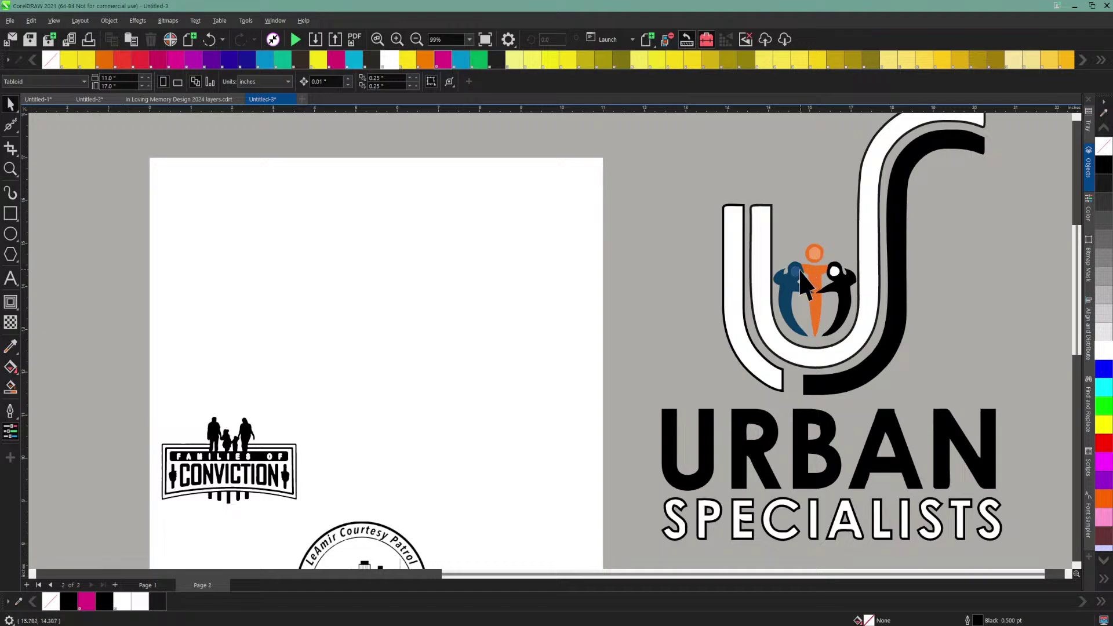
click(795, 270)
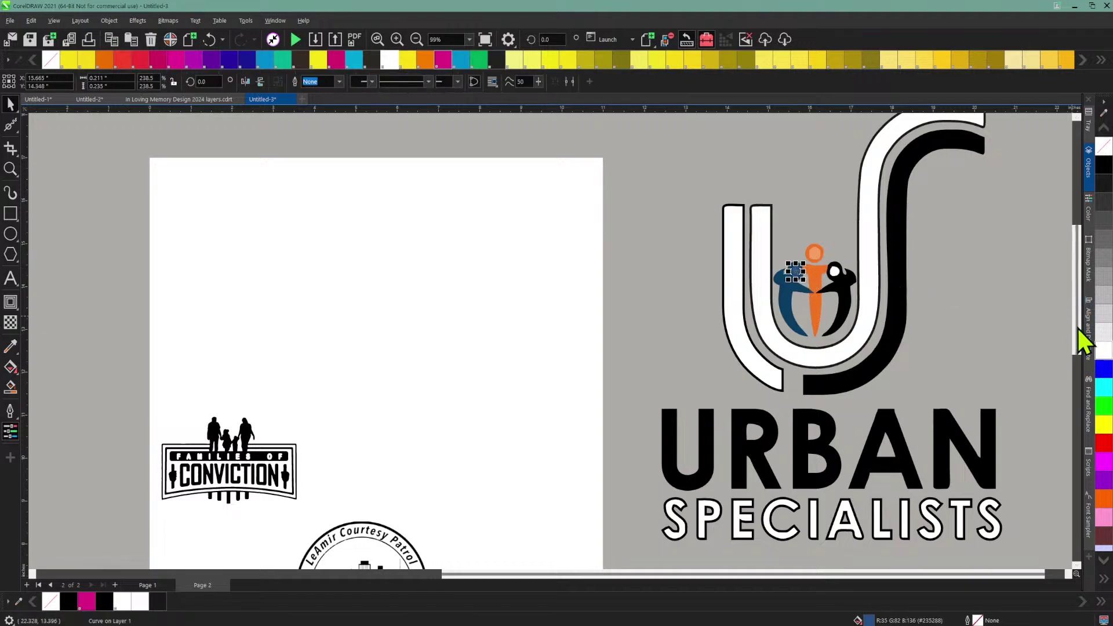
click(788, 302)
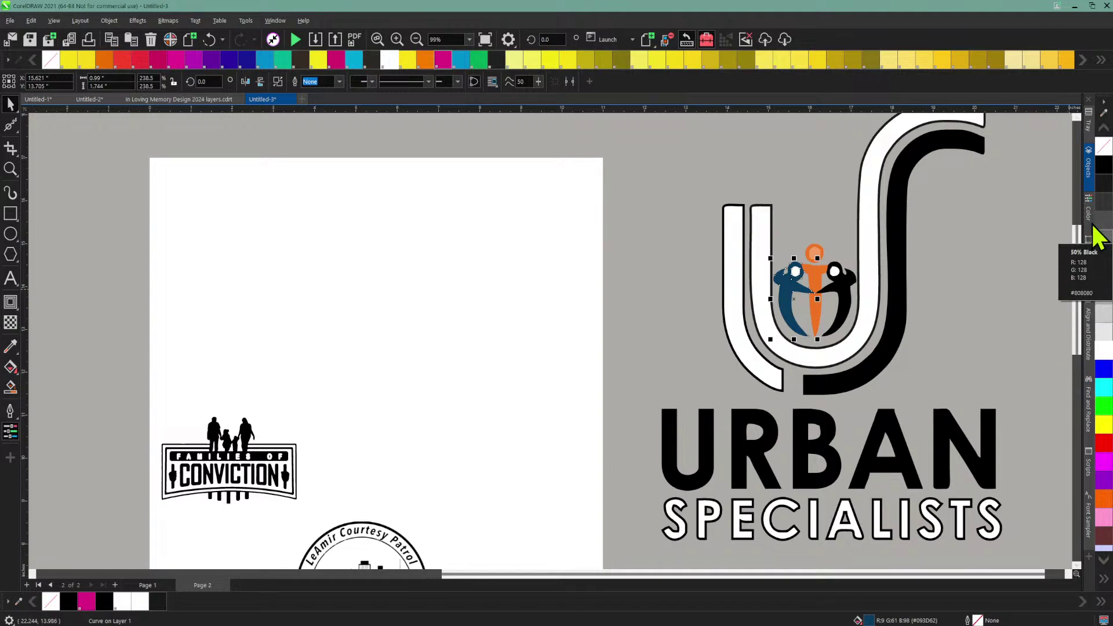
click(1103, 167)
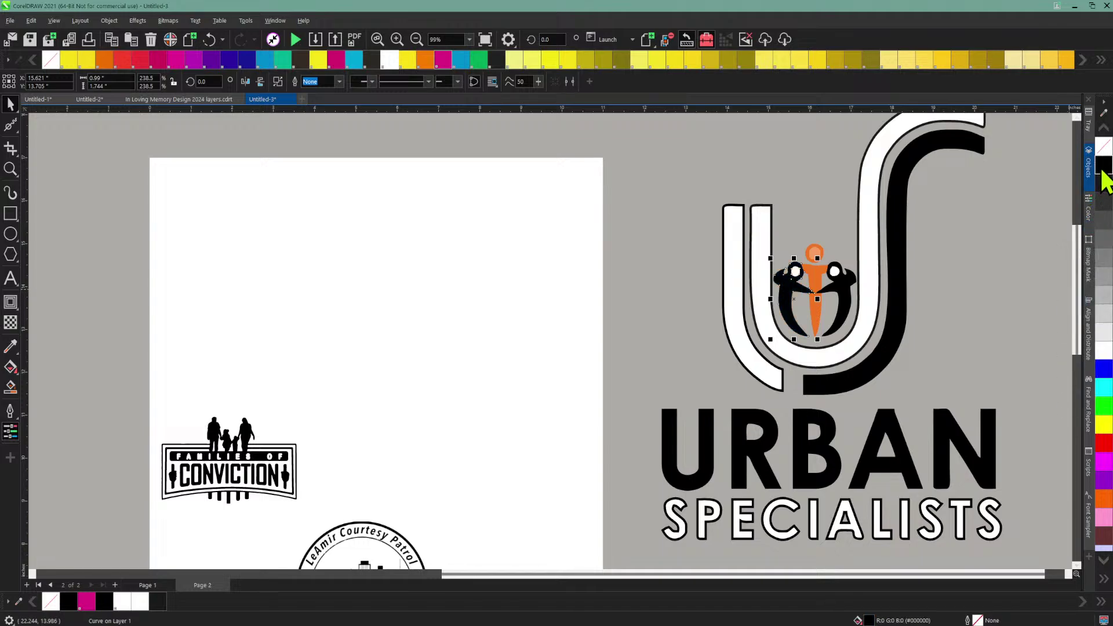
Step: Fill the middle orange figure's body with white and give it a black 4.0 pt outline
click(813, 278)
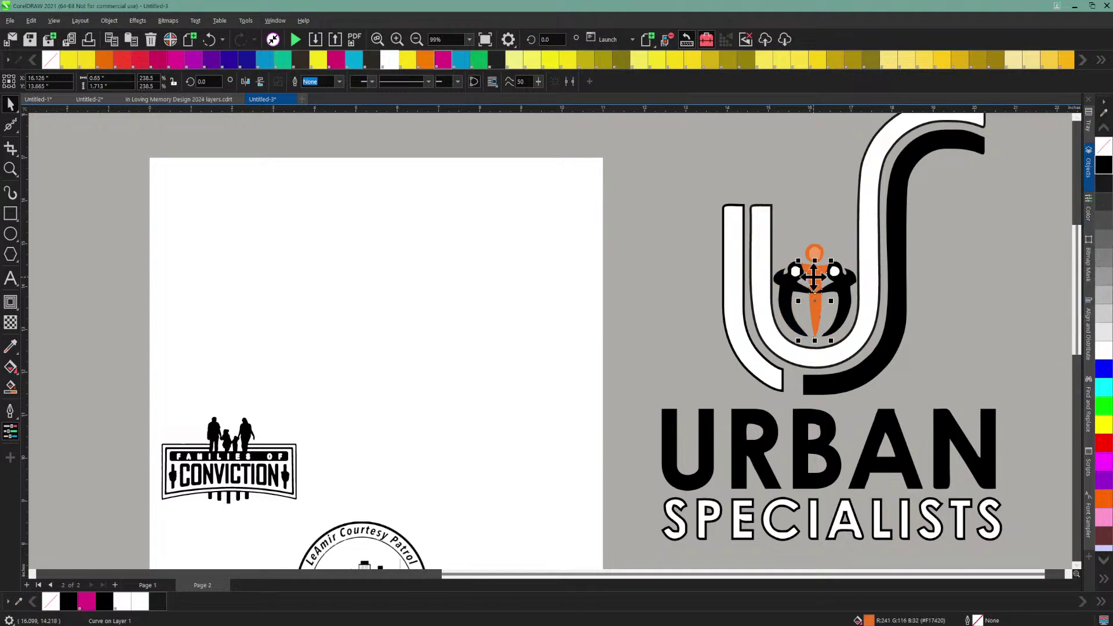
click(1105, 349)
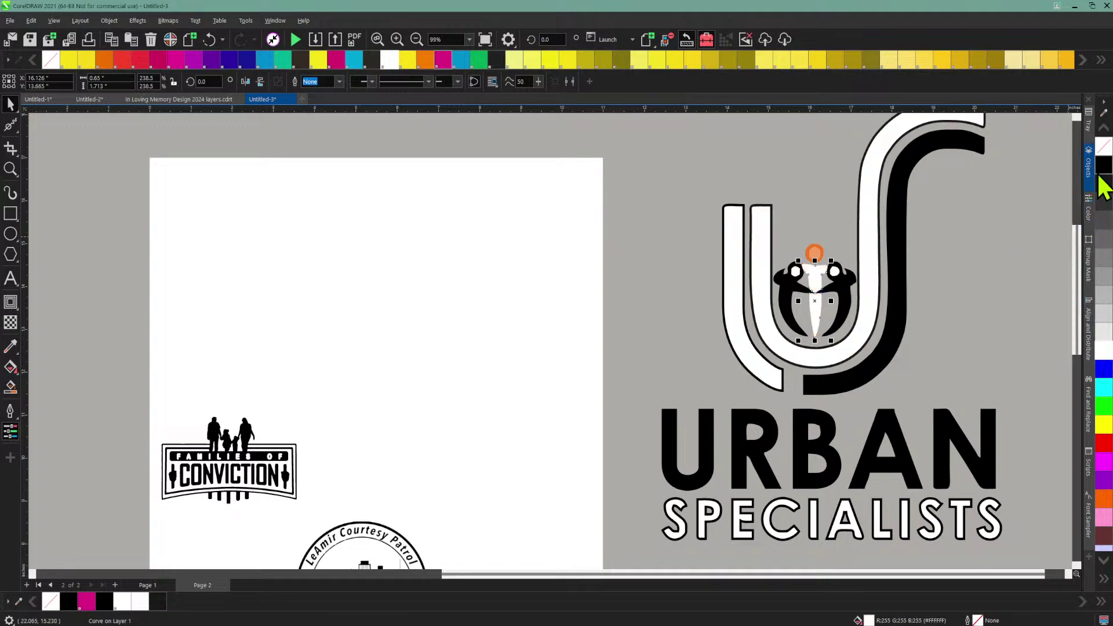
right_click(1102, 172)
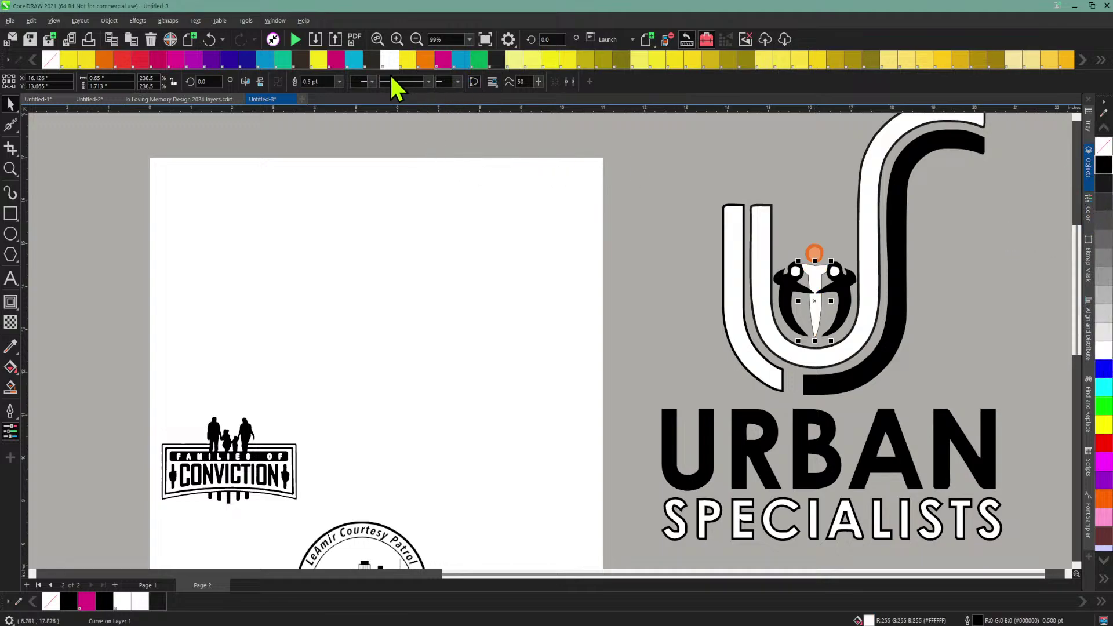
click(339, 82)
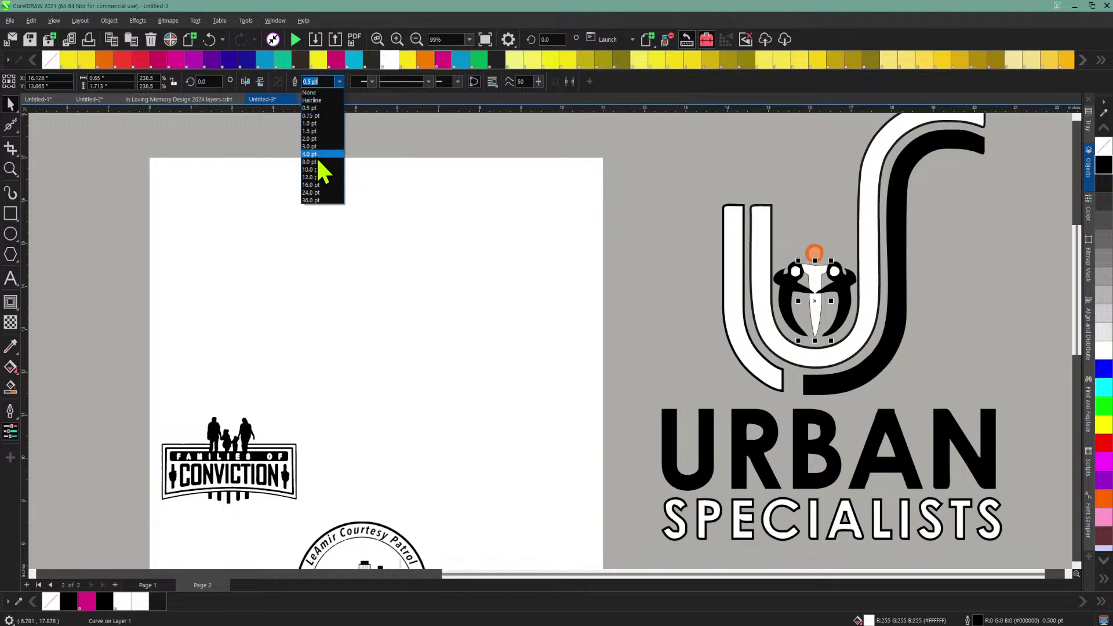
click(318, 154)
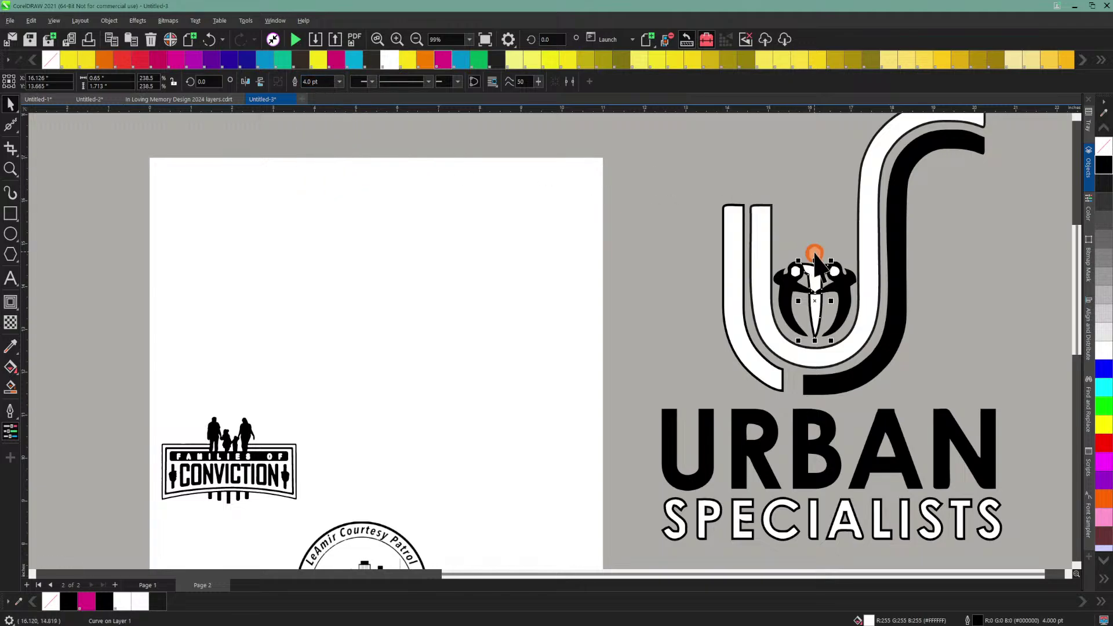
click(810, 226)
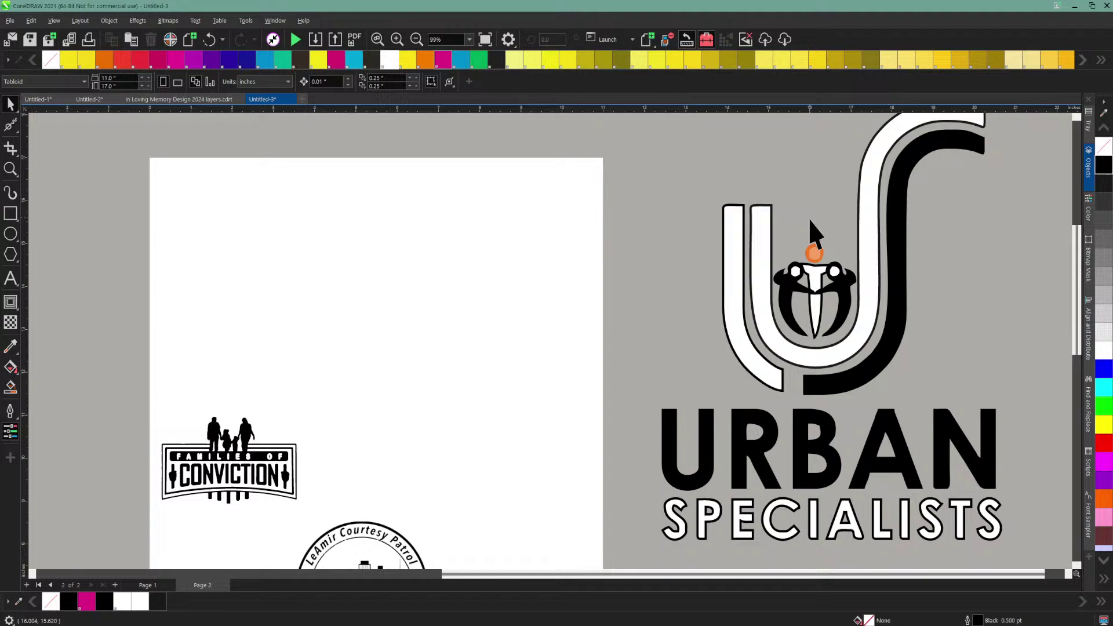
Step: Fill the middle figure's outer head circle with black and its inner head circle with white
click(814, 254)
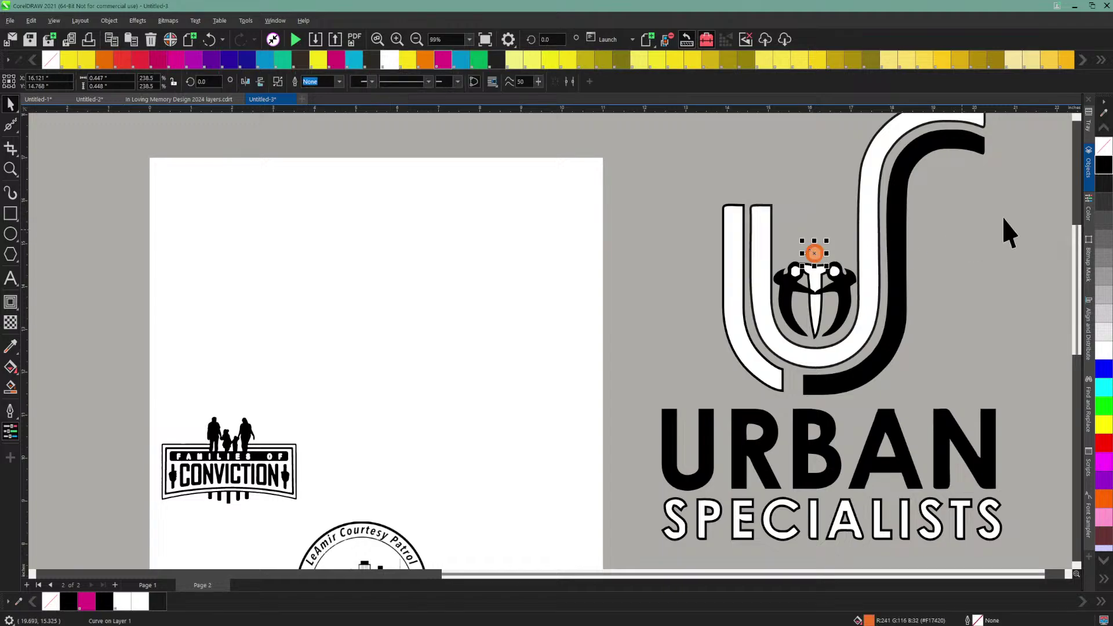
click(807, 227)
click(815, 255)
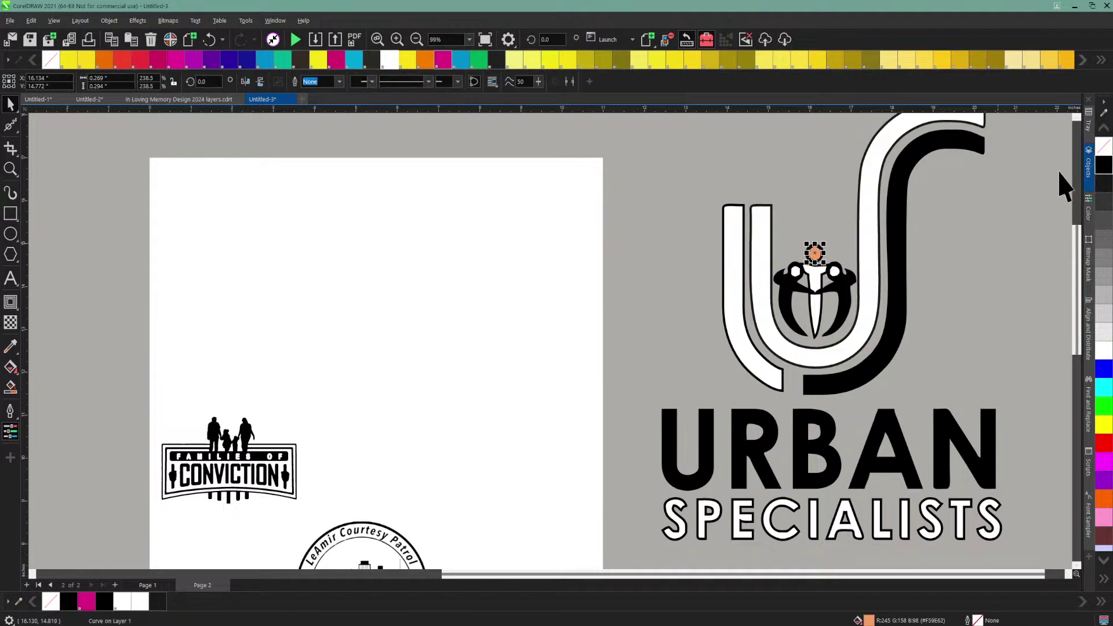
click(1103, 350)
click(801, 194)
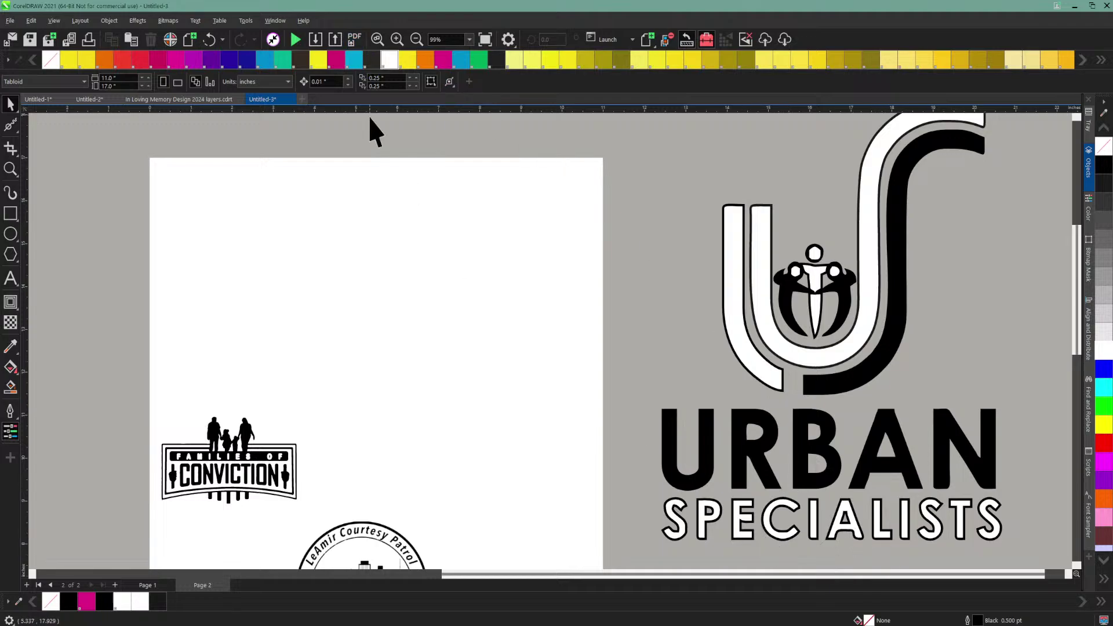
Step: Group all the pieces of the black and white Urban Specialists logo
click(412, 37)
click(413, 37)
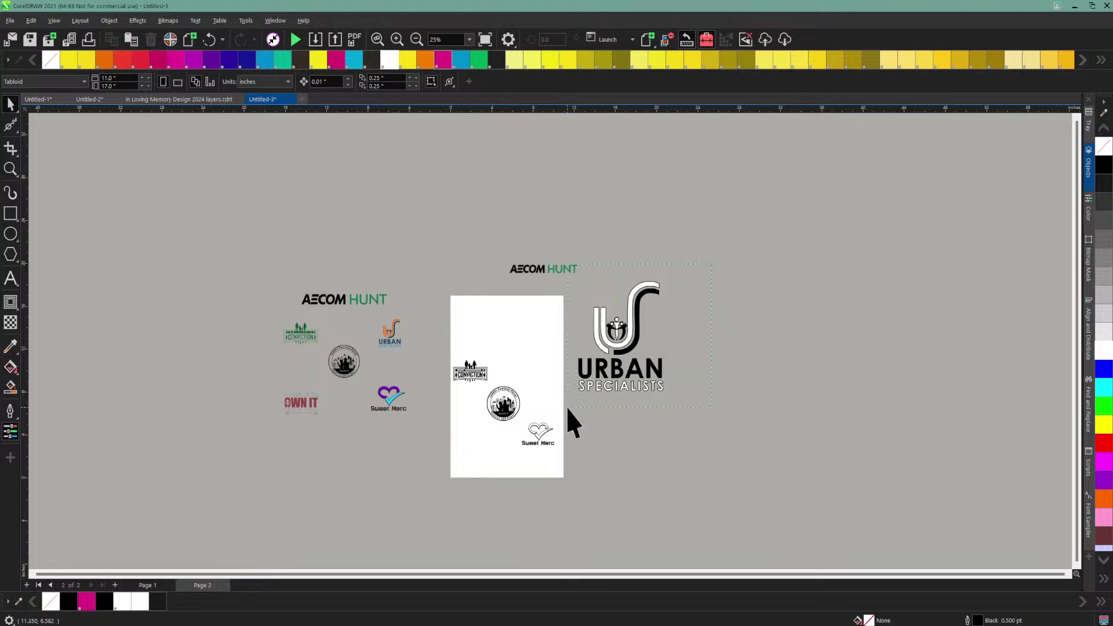
drag(567, 407, 566, 407)
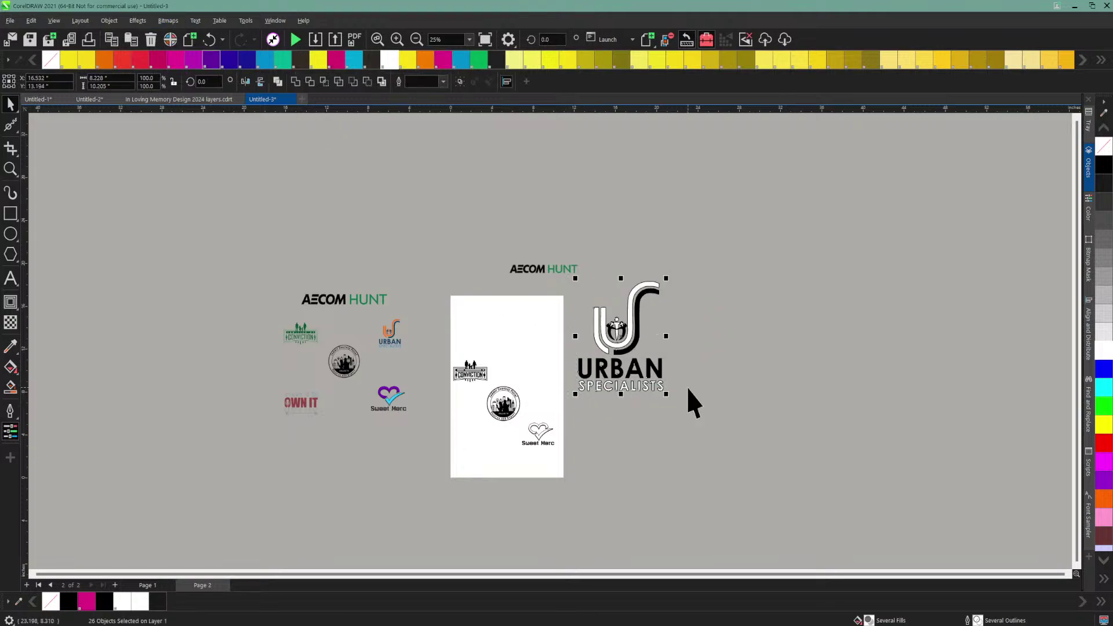
key(ctrl+g)
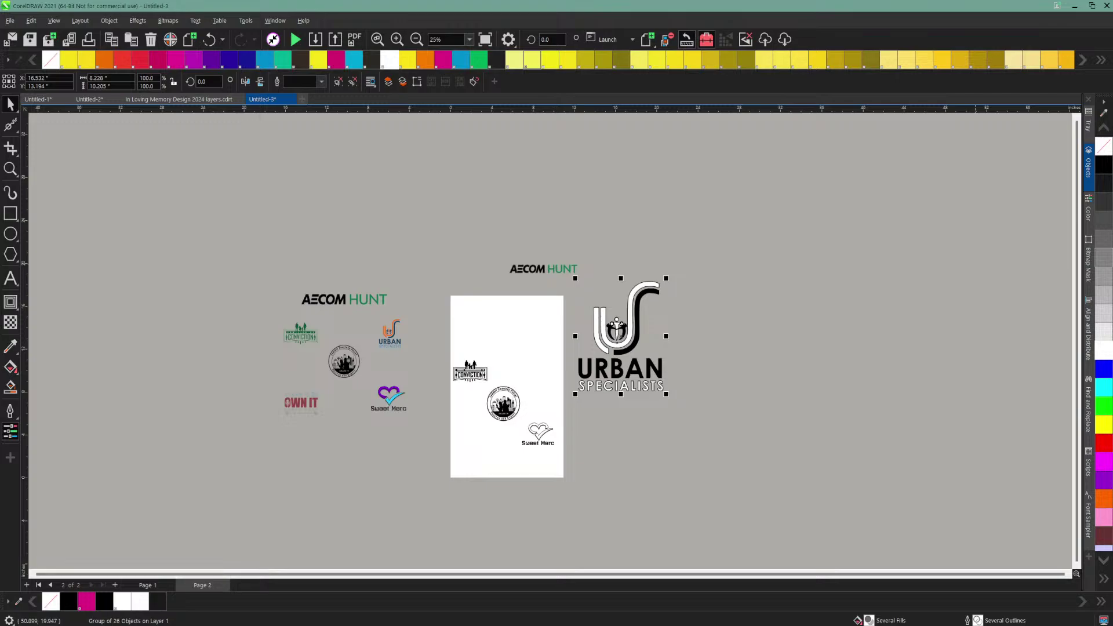
Step: Scale the Urban Specialists group to about 39.4% and place it near the page's right edge, beside the Families of Conviction logo
click(397, 39)
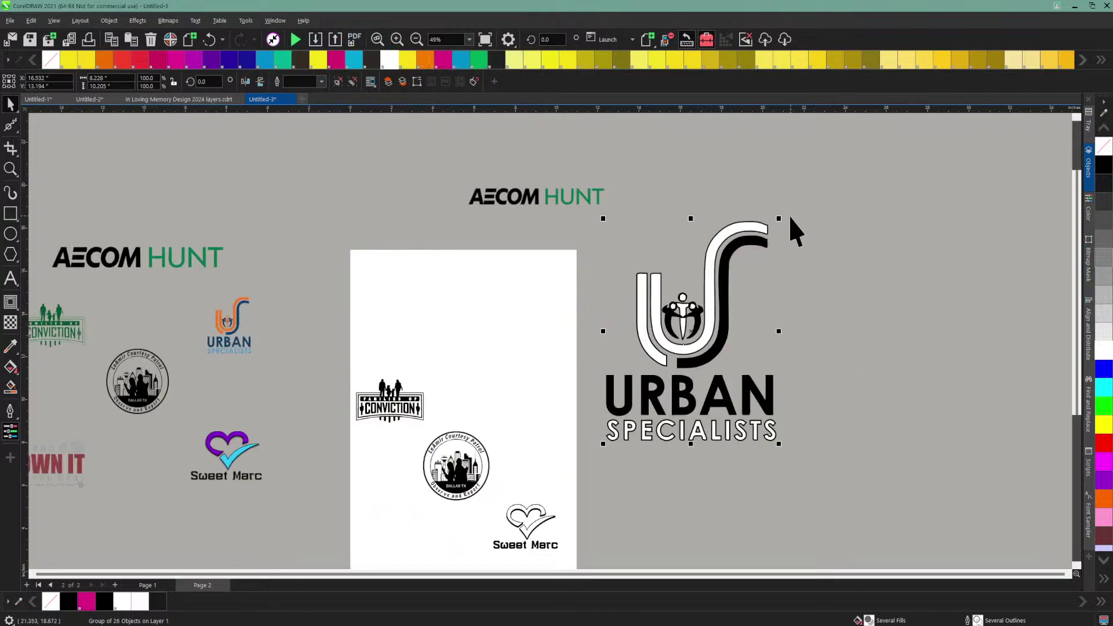
drag(782, 217, 675, 351)
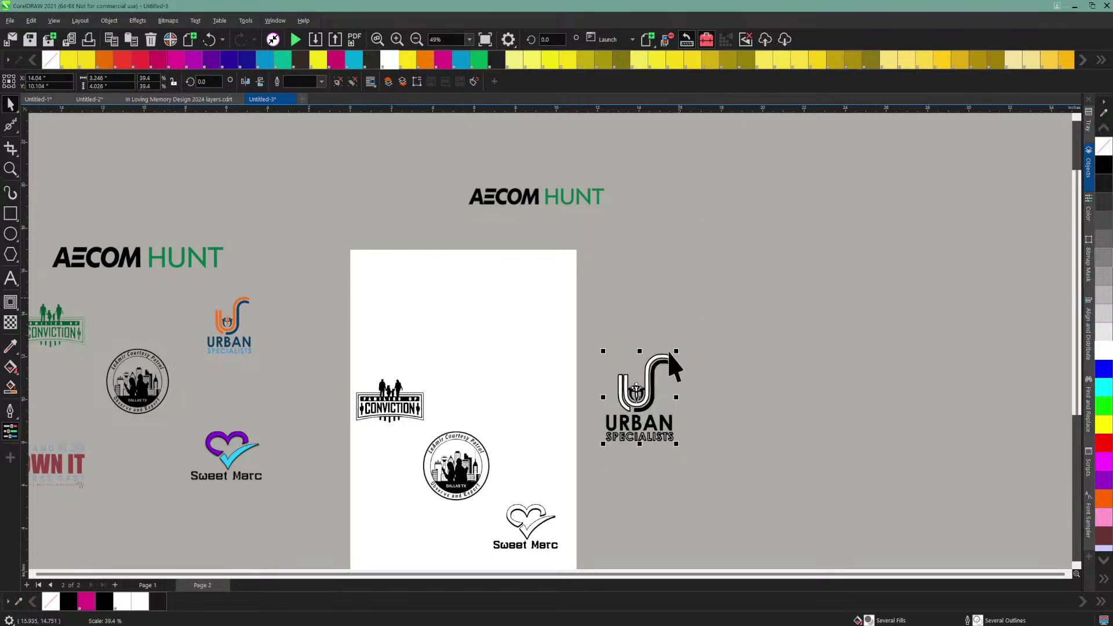
drag(642, 402, 542, 415)
Step: Shift the Urban Specialists logo inward from the page edge and shrink it to about 1.83 by 2.27 inches
click(398, 39)
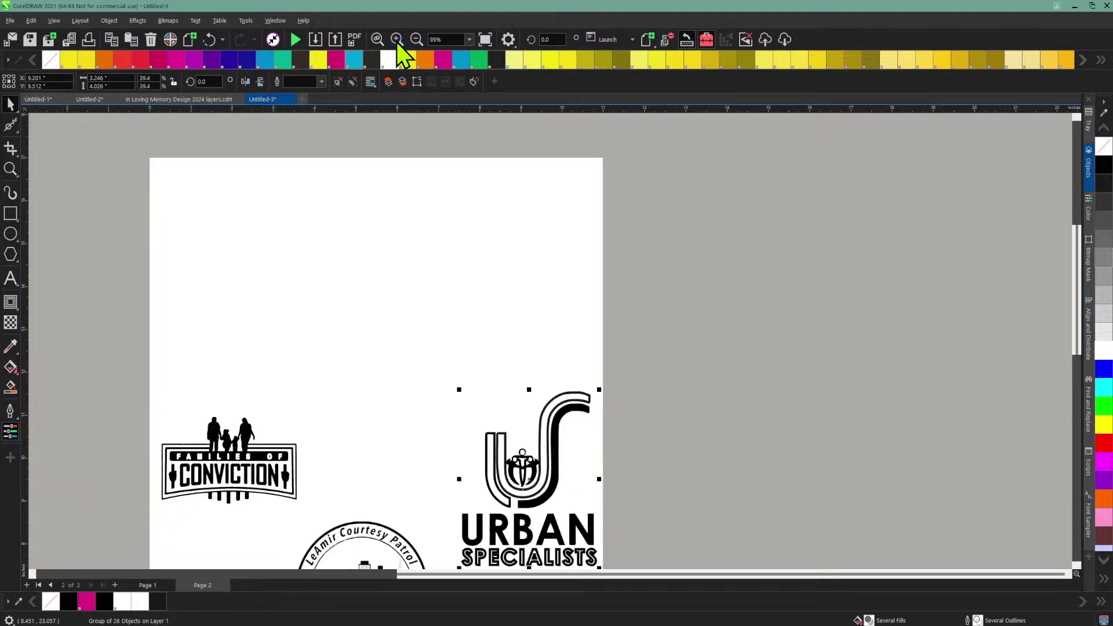
scroll(532, 441, down, 1)
drag(532, 440, 477, 437)
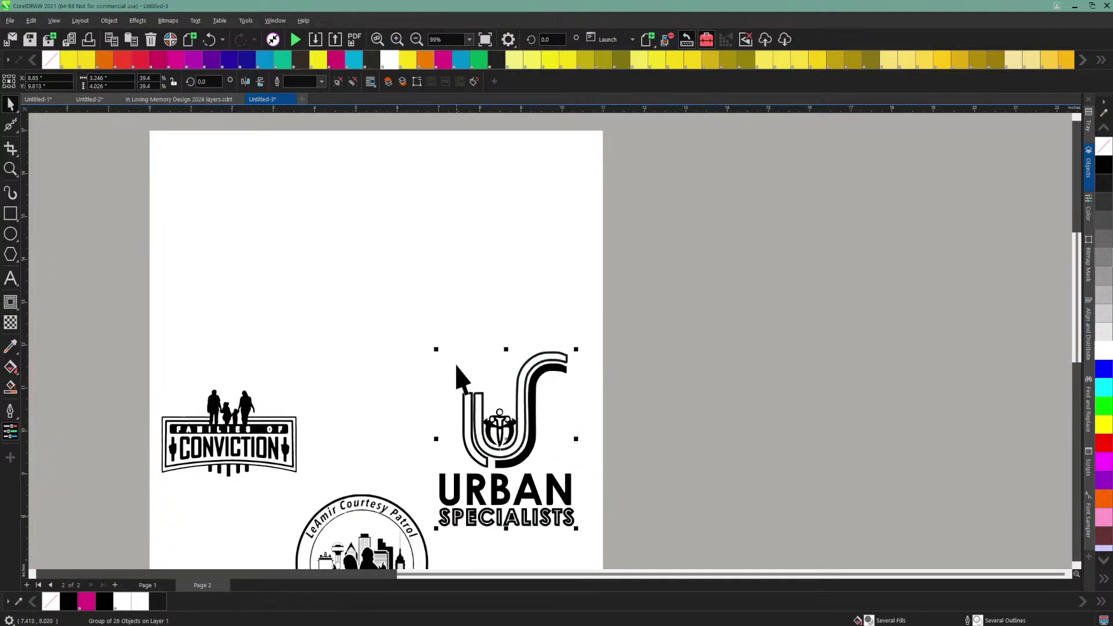
drag(435, 349, 495, 425)
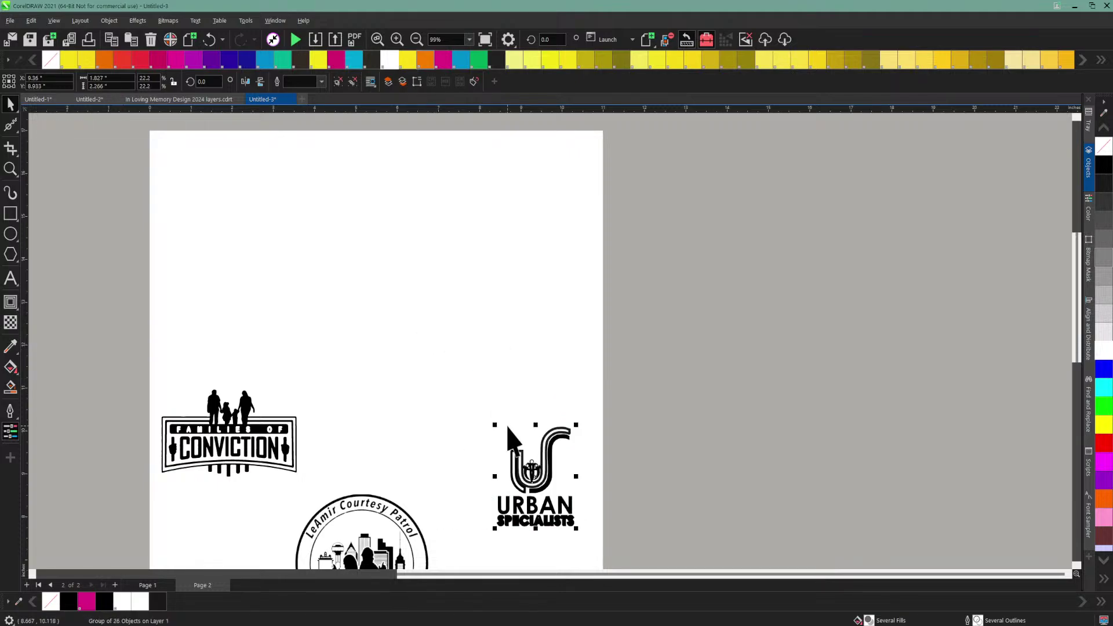
click(398, 42)
click(413, 41)
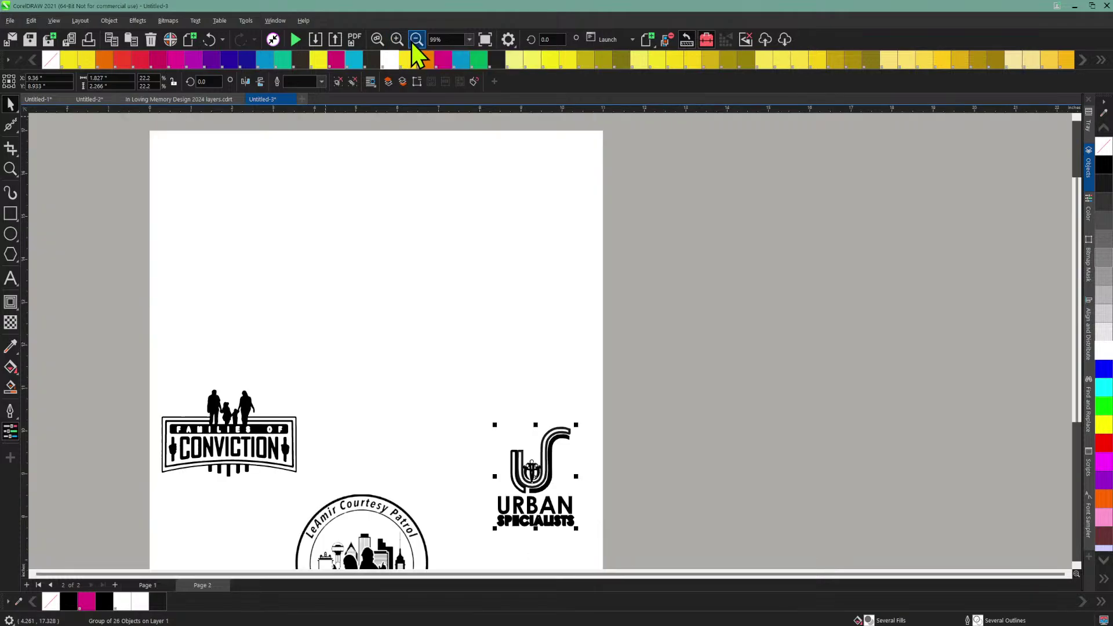
click(415, 40)
scroll(321, 366, up, 1)
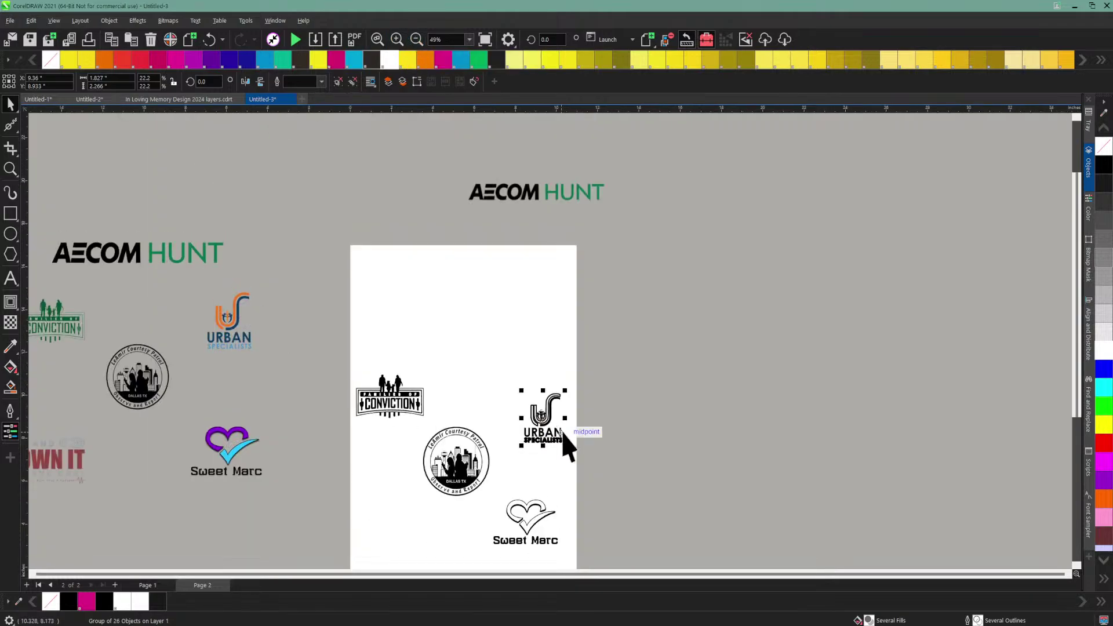
Step: Enlarge the AECOM HUNT bitmap above the page to about 12.1 inches wide and outline-trace it as Line Art
click(520, 197)
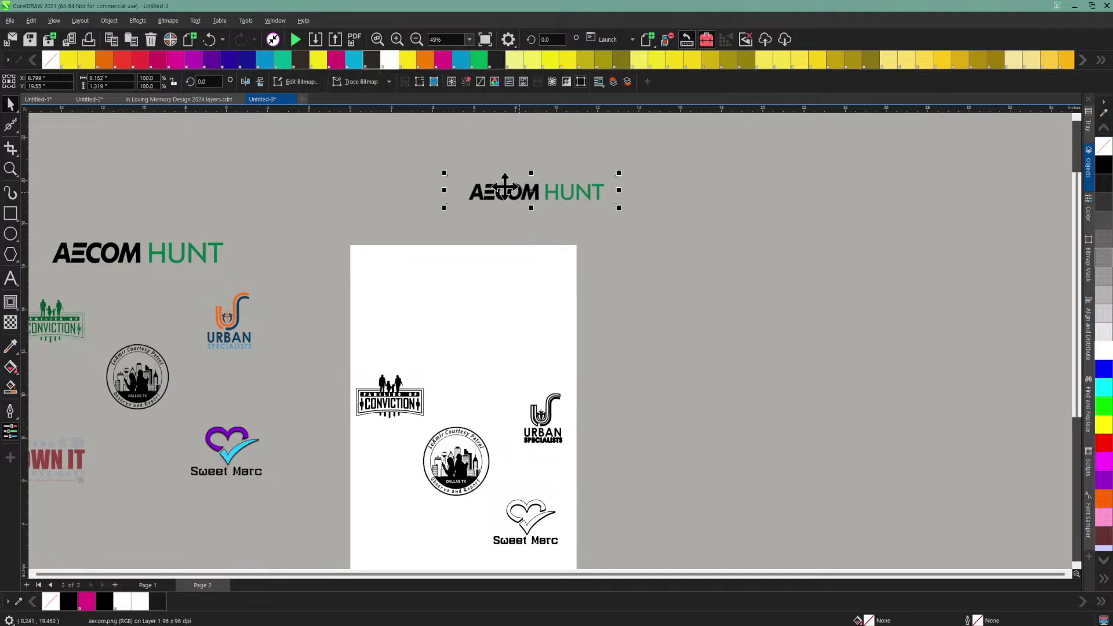
drag(445, 173, 363, 158)
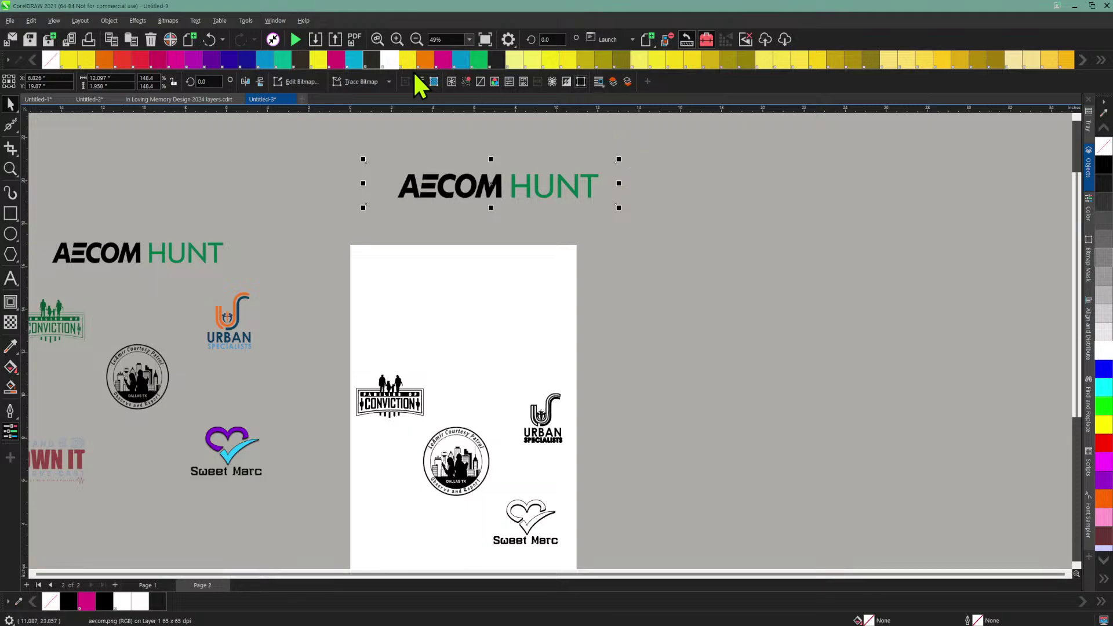
click(352, 79)
mouse_move(378, 120)
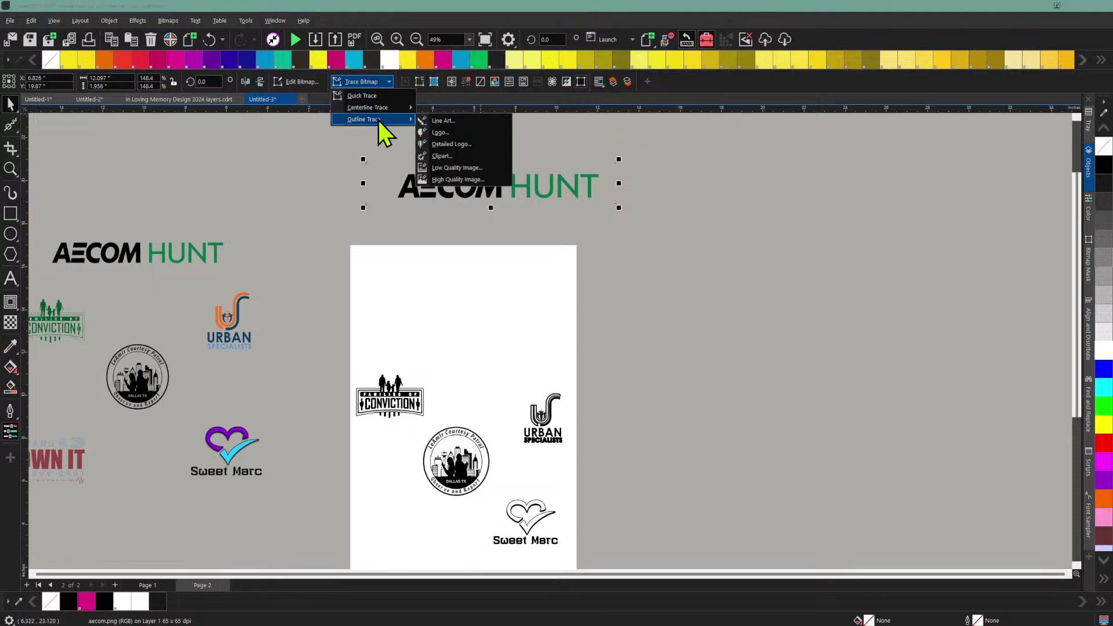
click(445, 121)
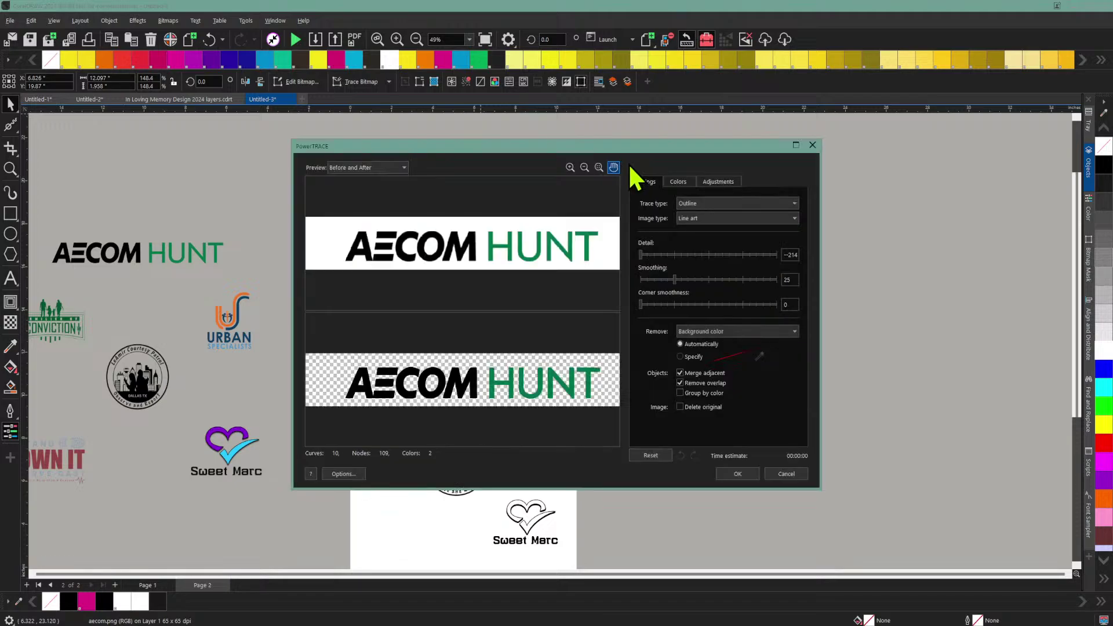
click(729, 472)
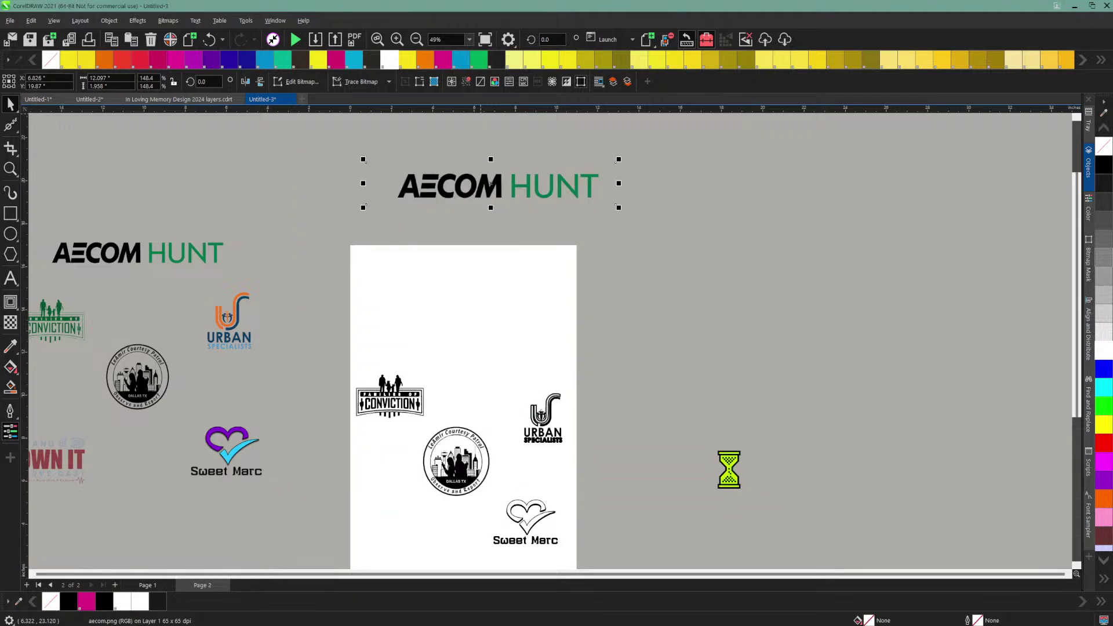
Step: Move the traced AECOM HUNT logo off the original and delete the original bitmap above the page
mouse_move(490, 188)
mouse_down()
mouse_move(593, 208)
mouse_move(580, 235)
mouse_up()
click(530, 181)
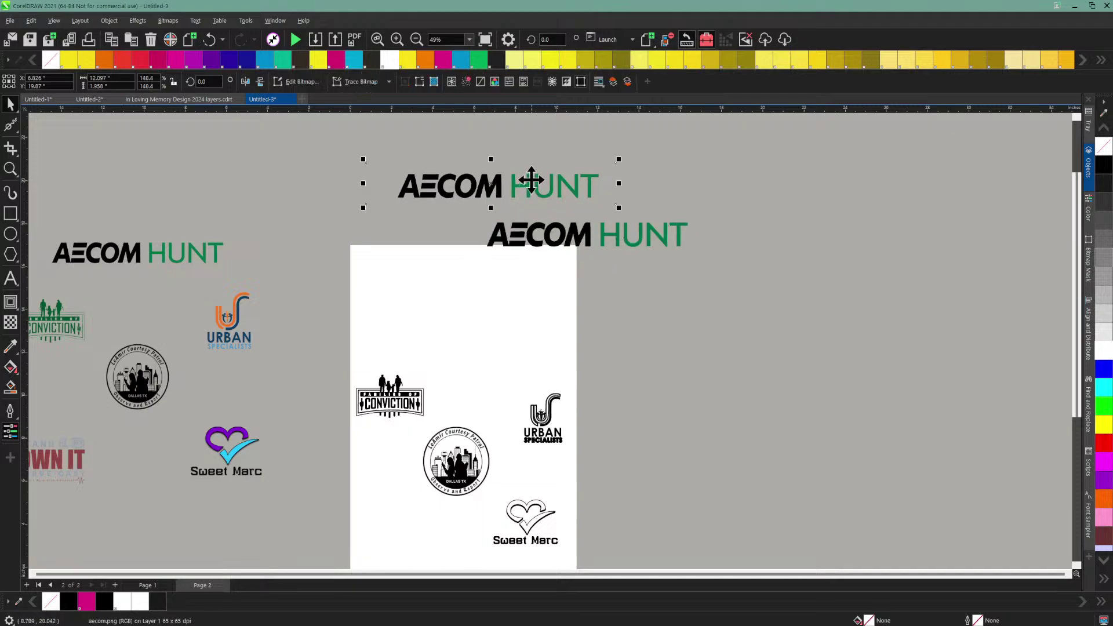
key(Delete)
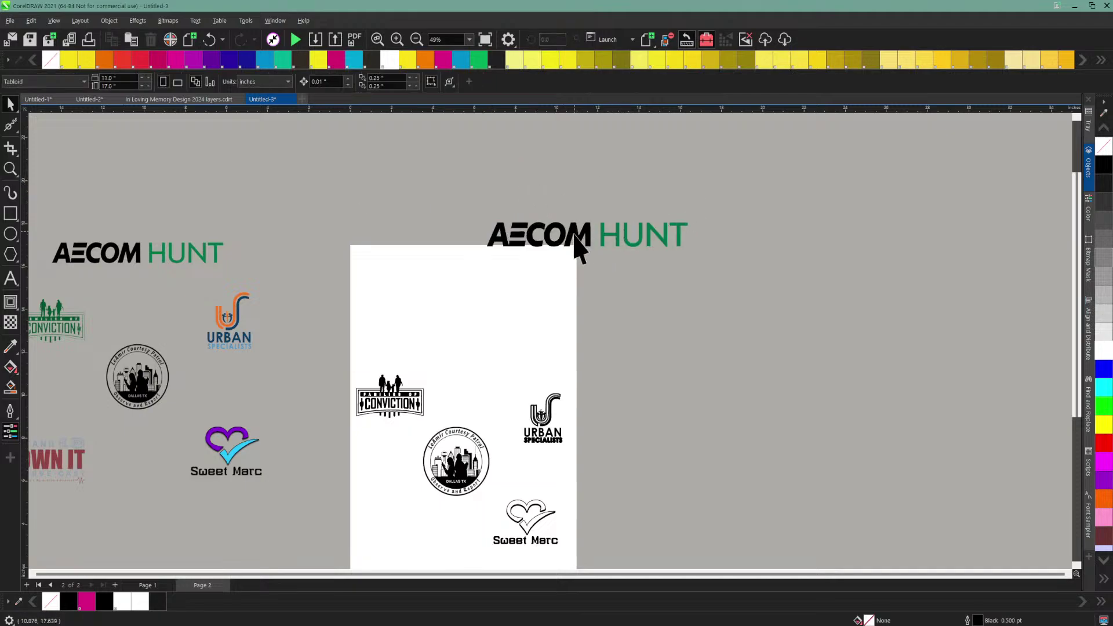
Step: Position the traced AECOM HUNT group across the top of the page, centred at about X 5.33, Y 15.49 inches
drag(582, 249, 457, 286)
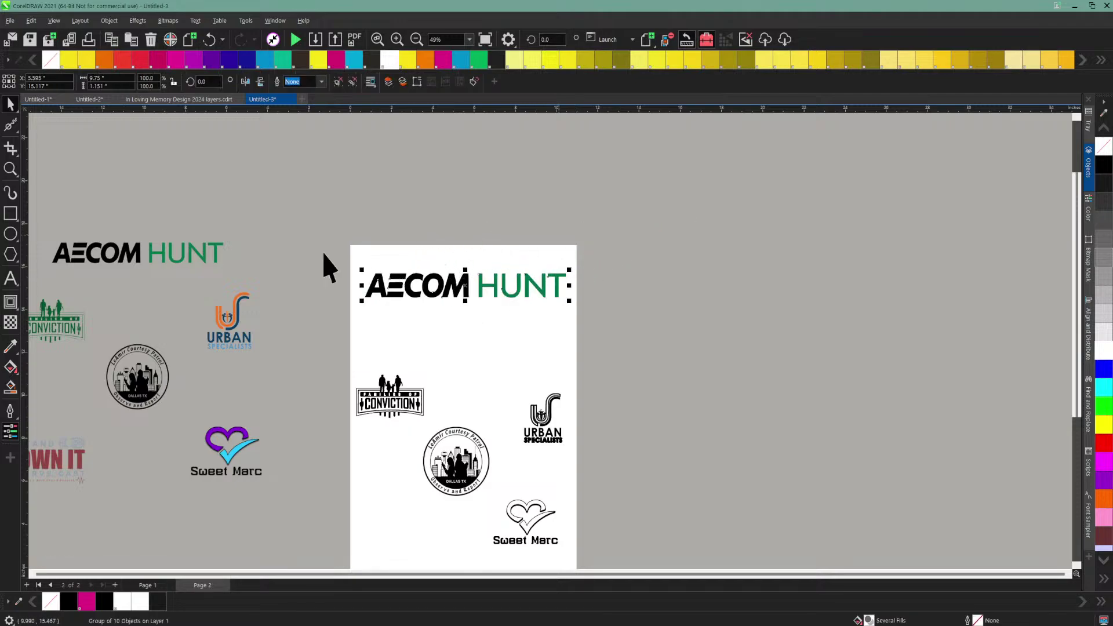
click(418, 309)
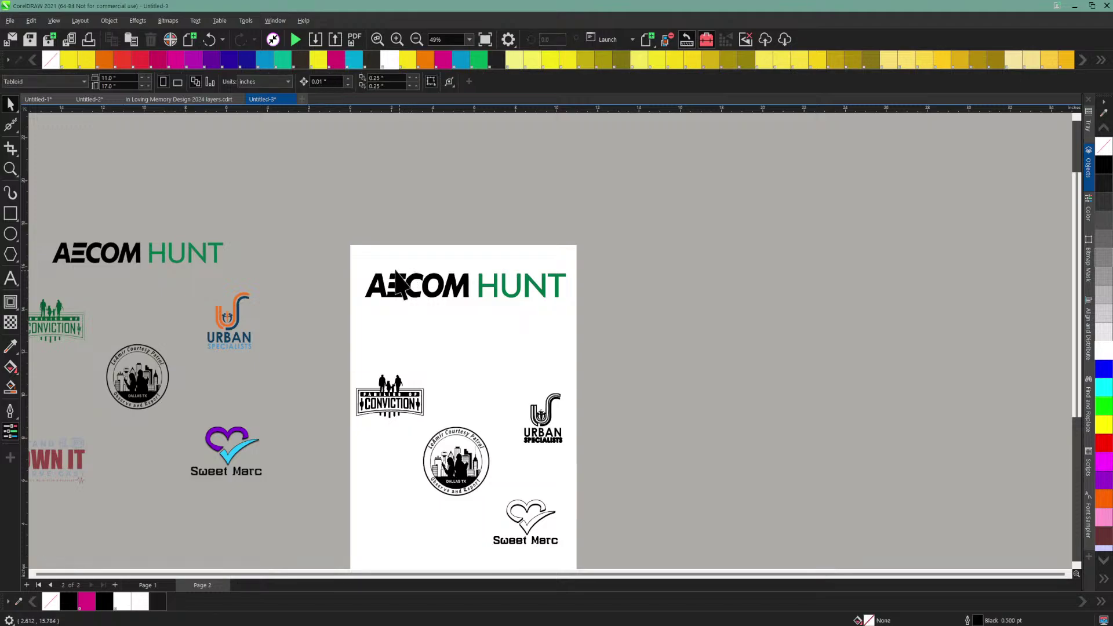
drag(332, 252, 585, 312)
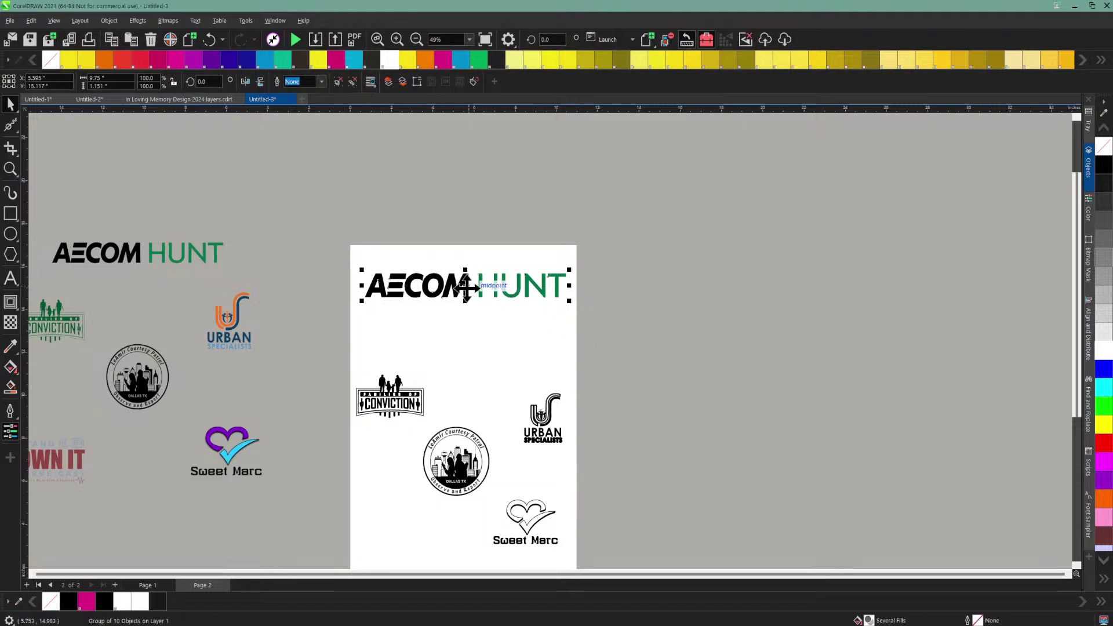
drag(461, 286, 463, 277)
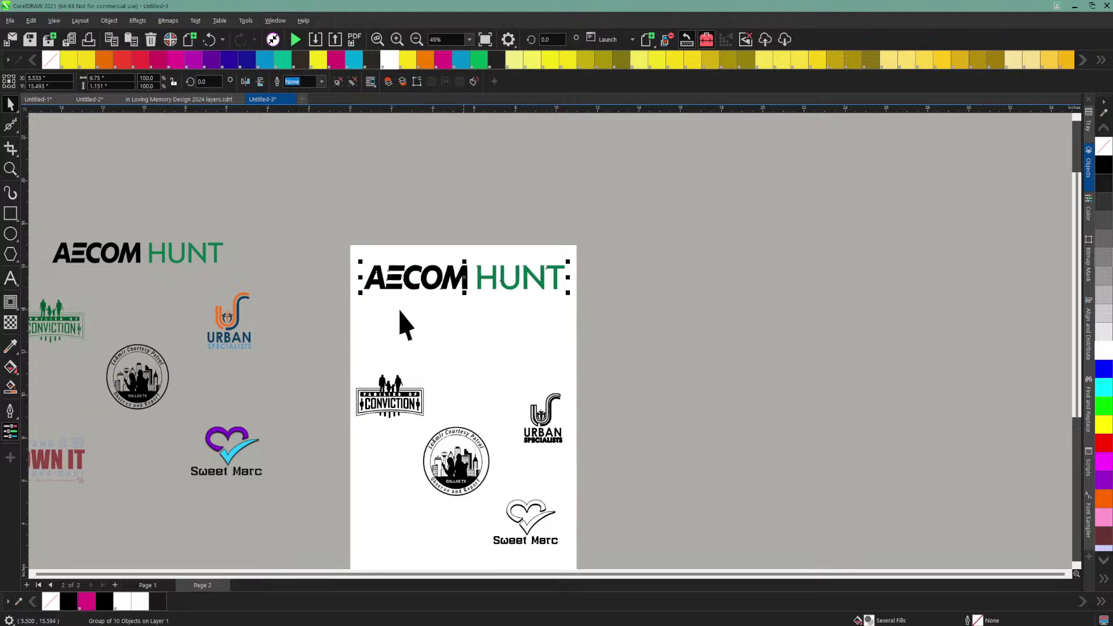
Step: Move the Families of Conviction and Urban Specialists logos up to a row beneath the AECOM HUNT logo
click(395, 400)
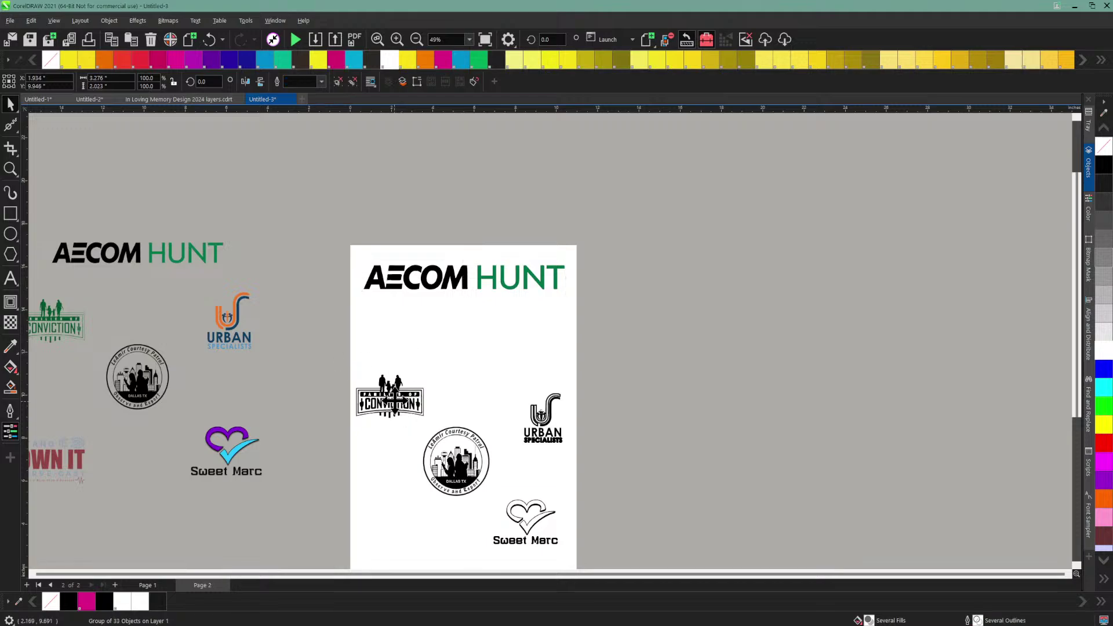
drag(395, 351, 395, 351)
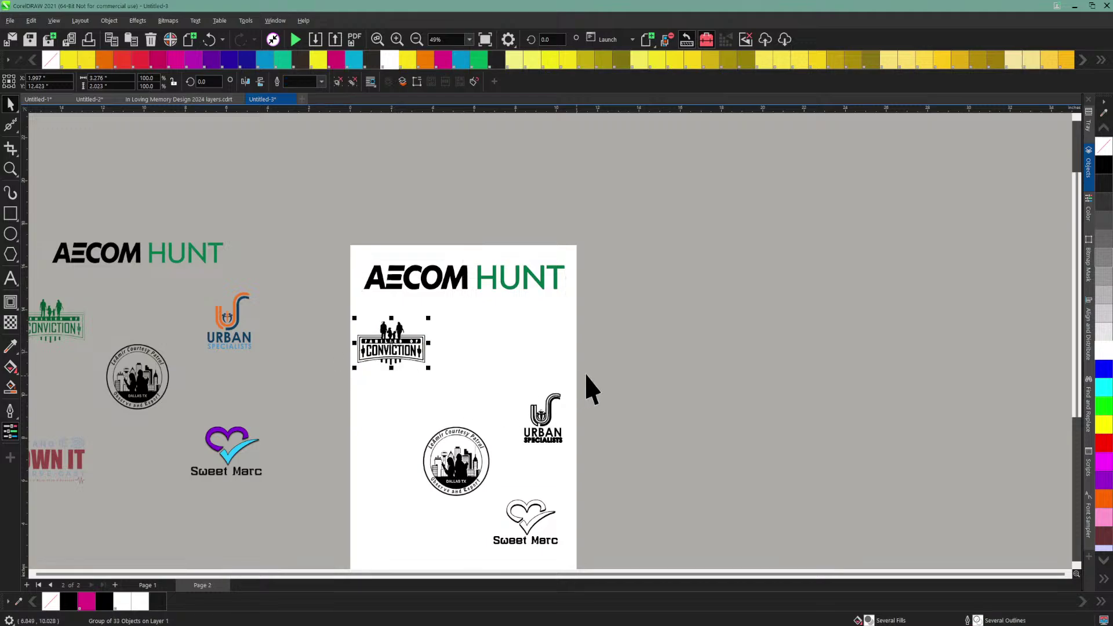
drag(544, 387, 535, 439)
drag(544, 364, 543, 355)
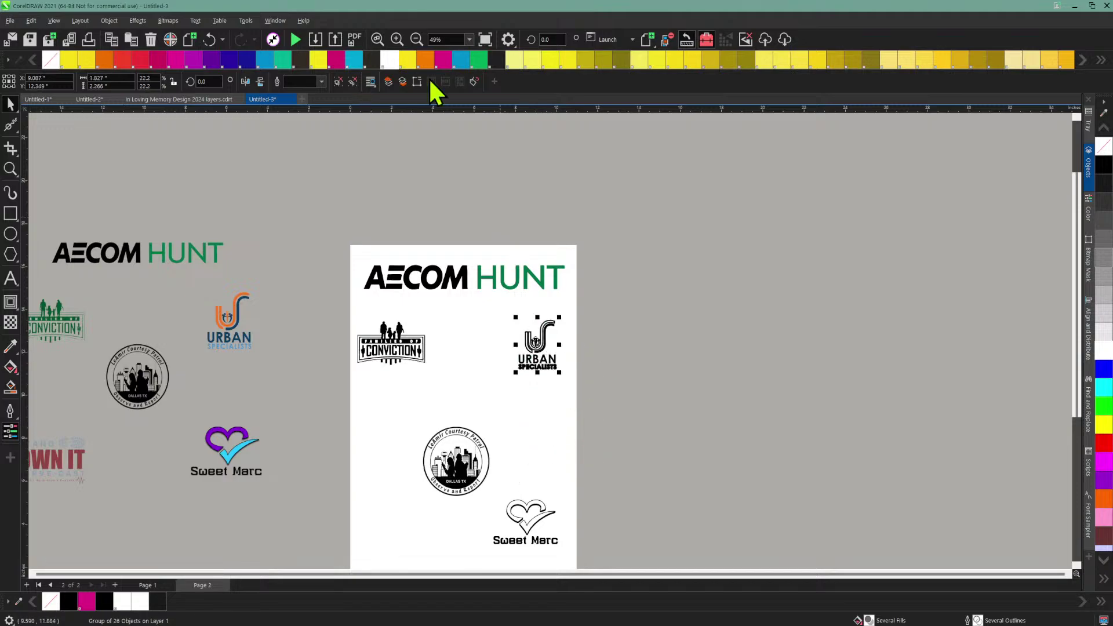
Step: Ungroup the Urban Specialists logo on the page into its individual objects
click(397, 39)
click(397, 39)
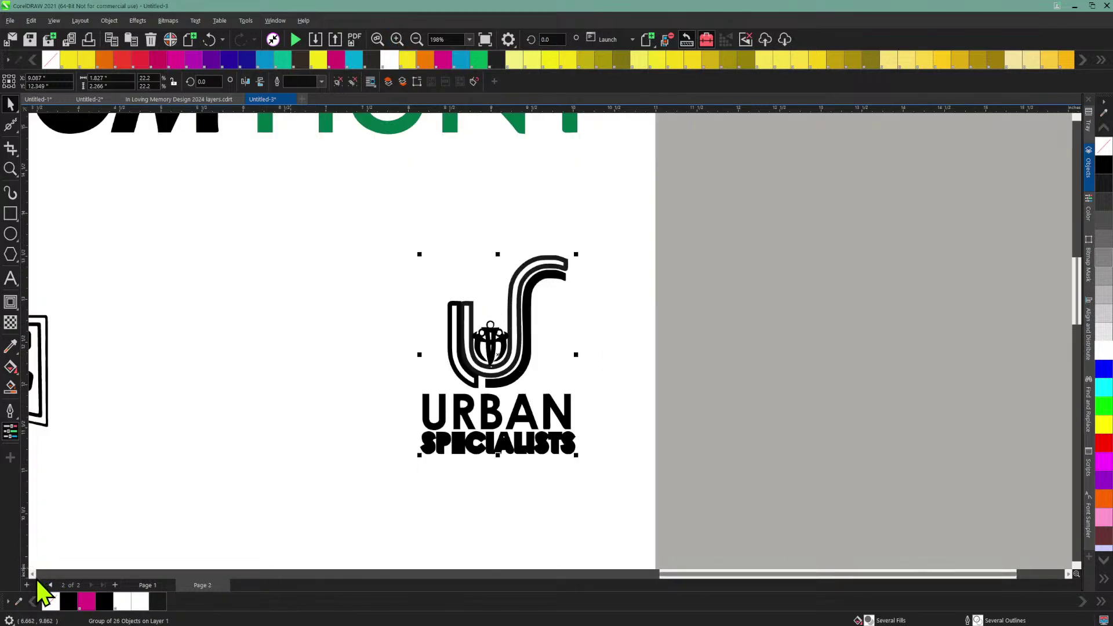
scroll(37, 582, left, 6)
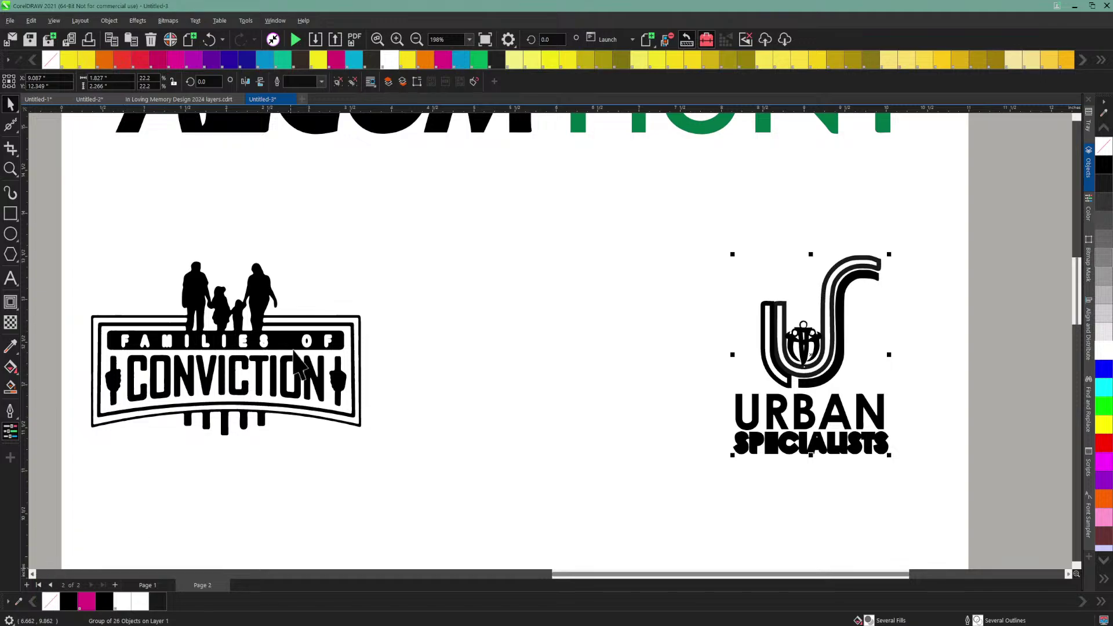
click(811, 259)
click(830, 269)
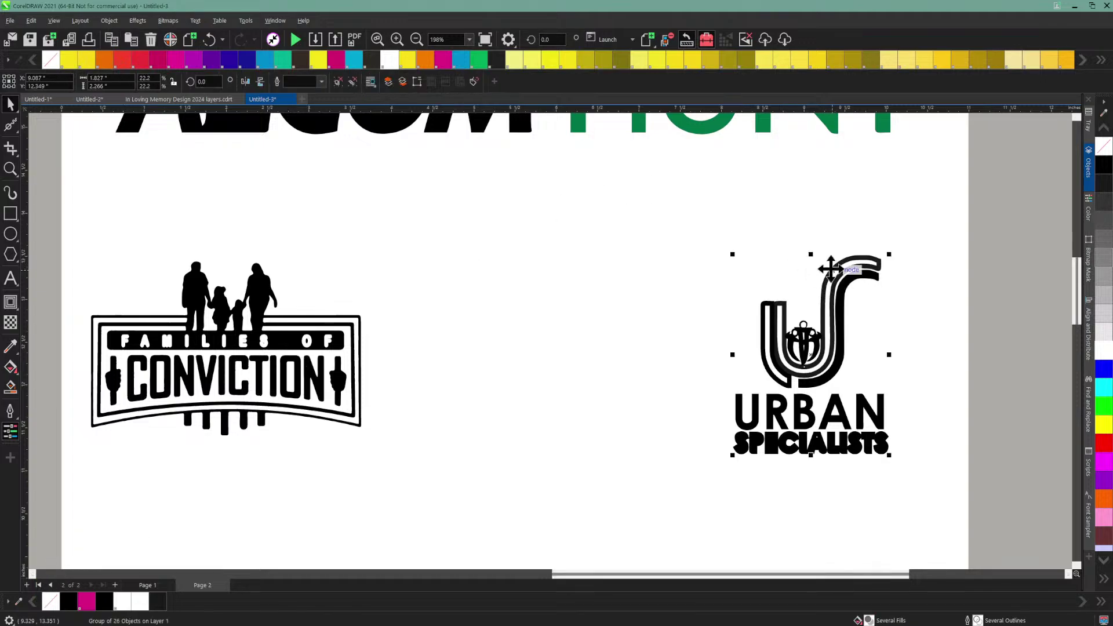
click(109, 20)
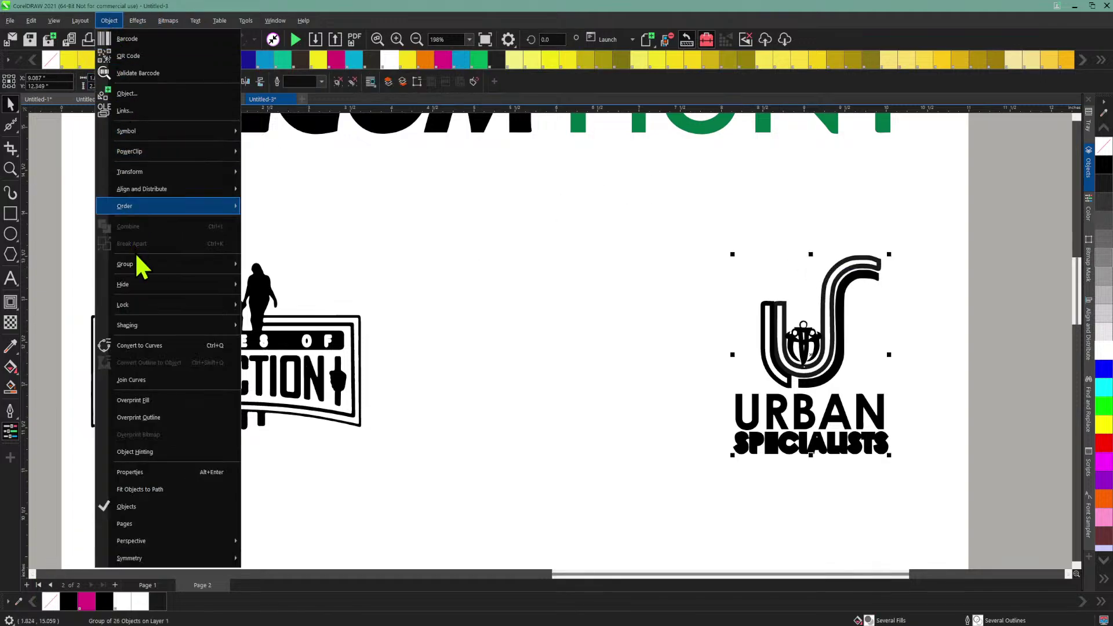
click(280, 281)
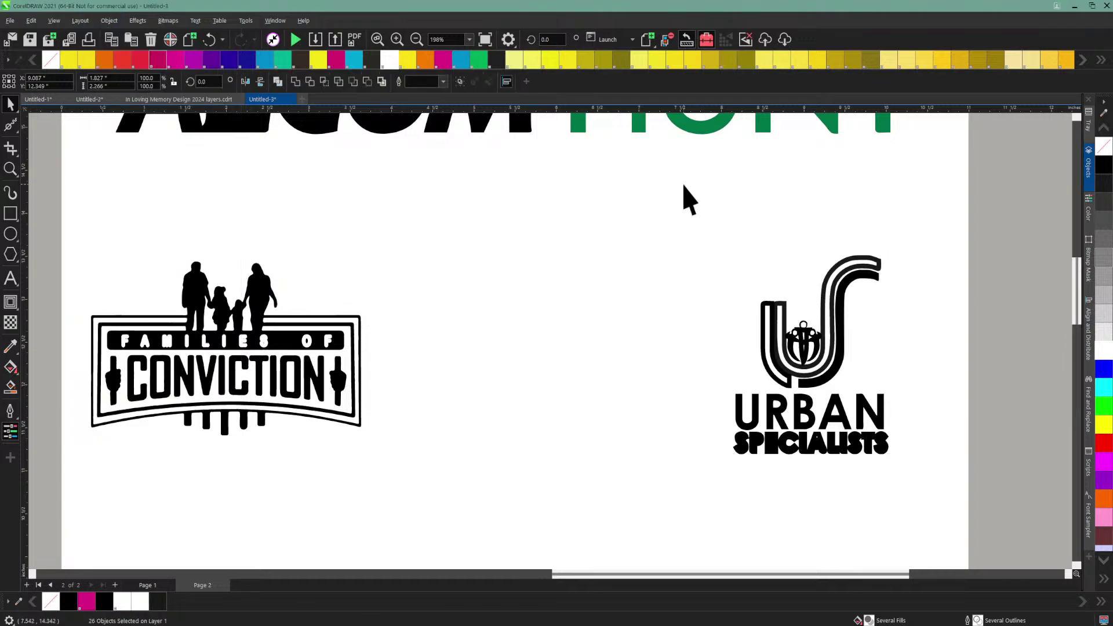
click(688, 200)
Step: Set the outline width of the white S curve and the outer U piece beside it to 2.0 pt
click(842, 267)
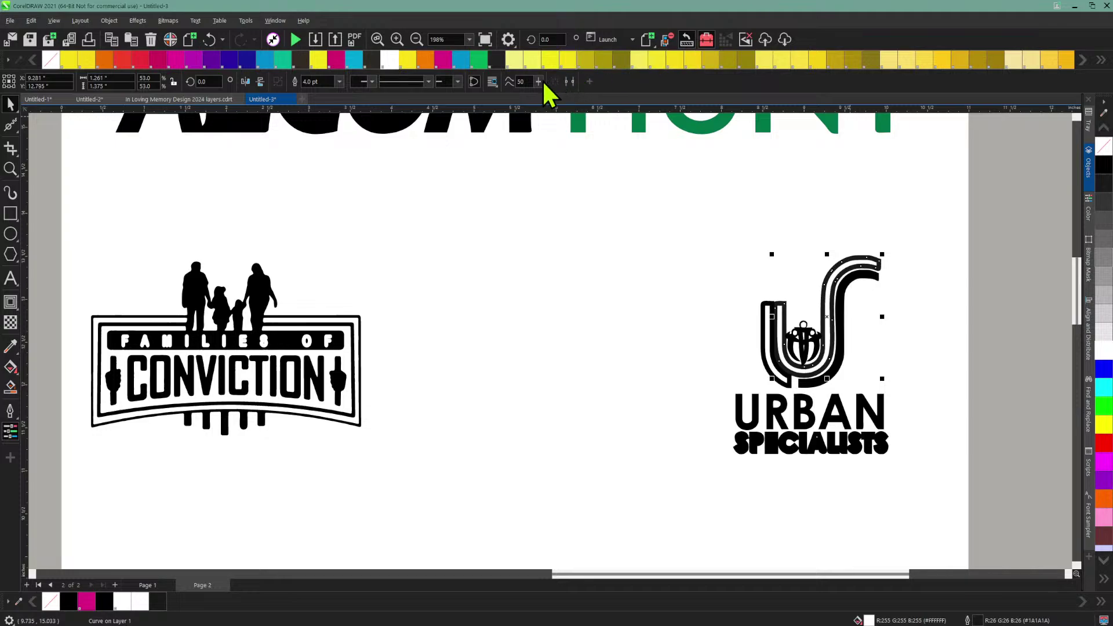
click(339, 82)
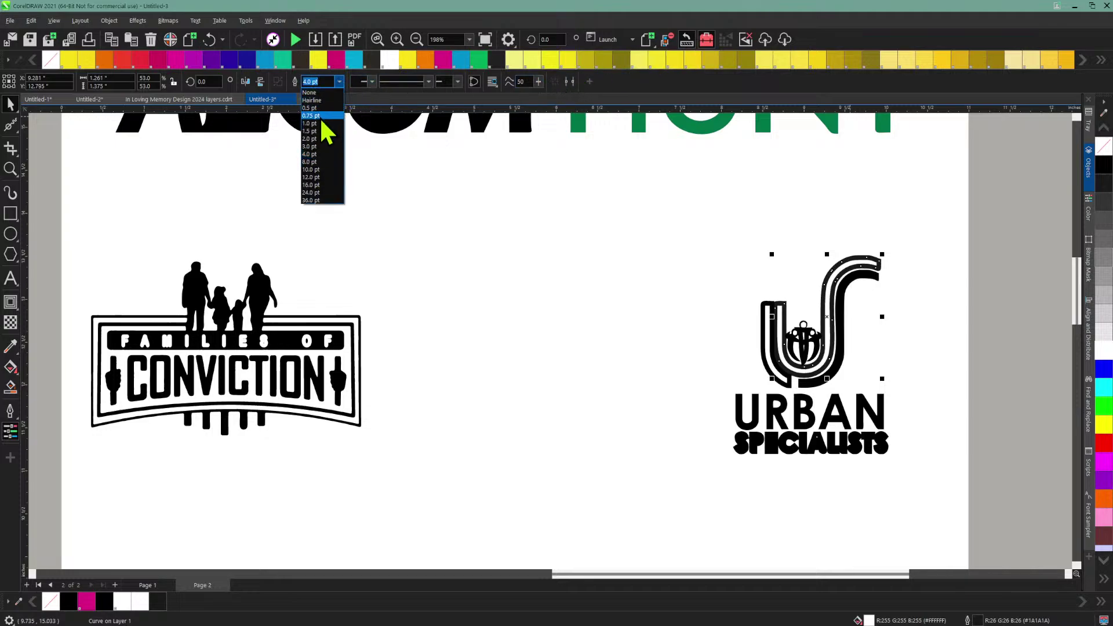
click(318, 140)
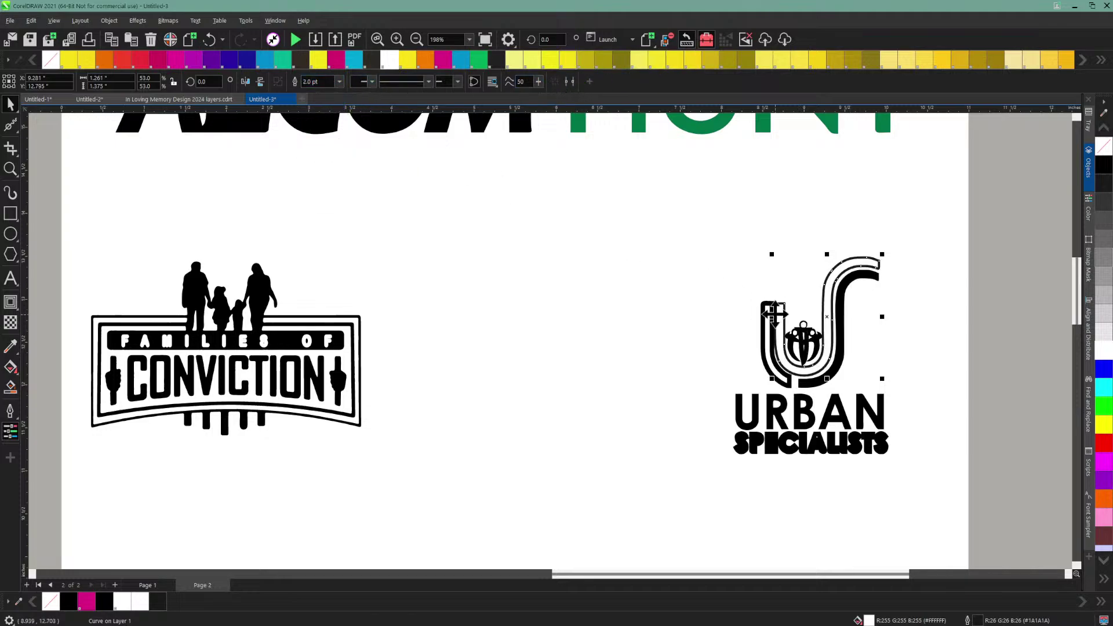
click(768, 316)
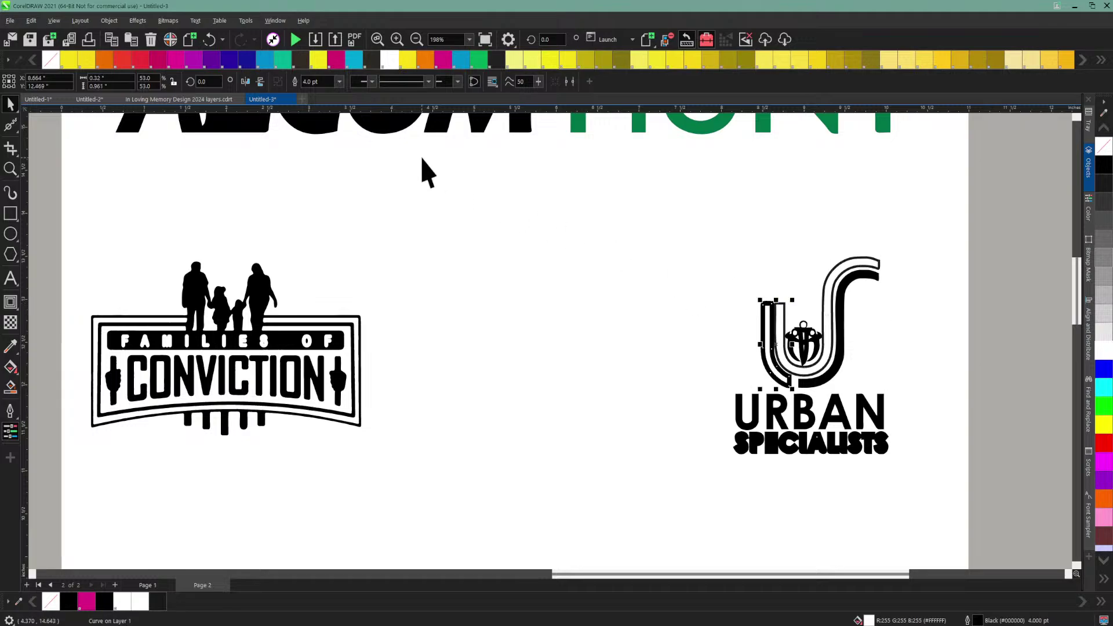
click(339, 83)
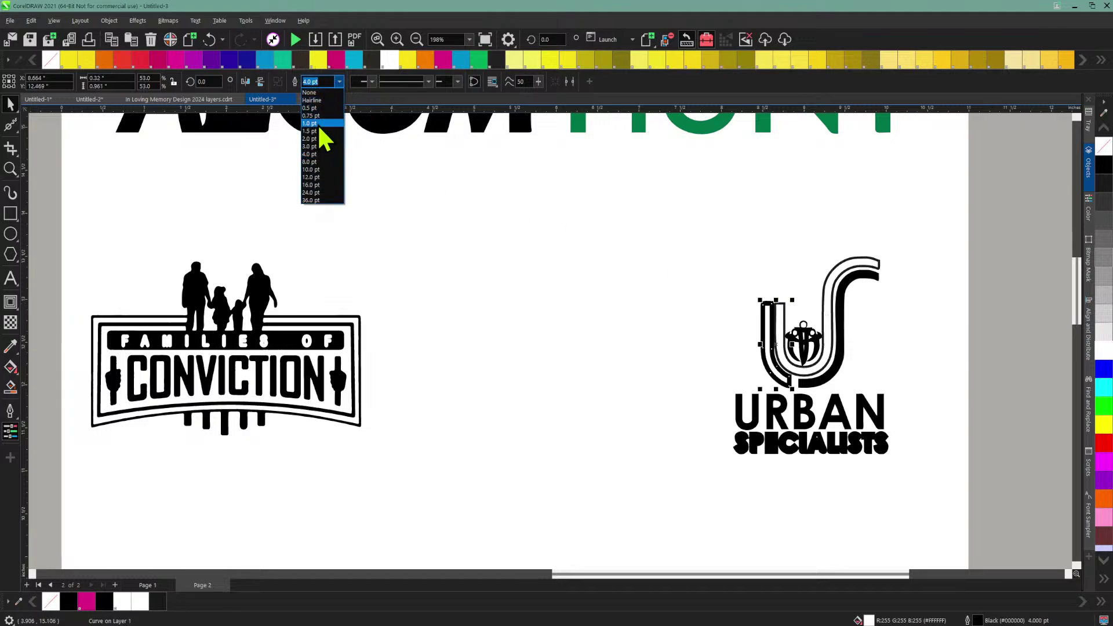
click(317, 156)
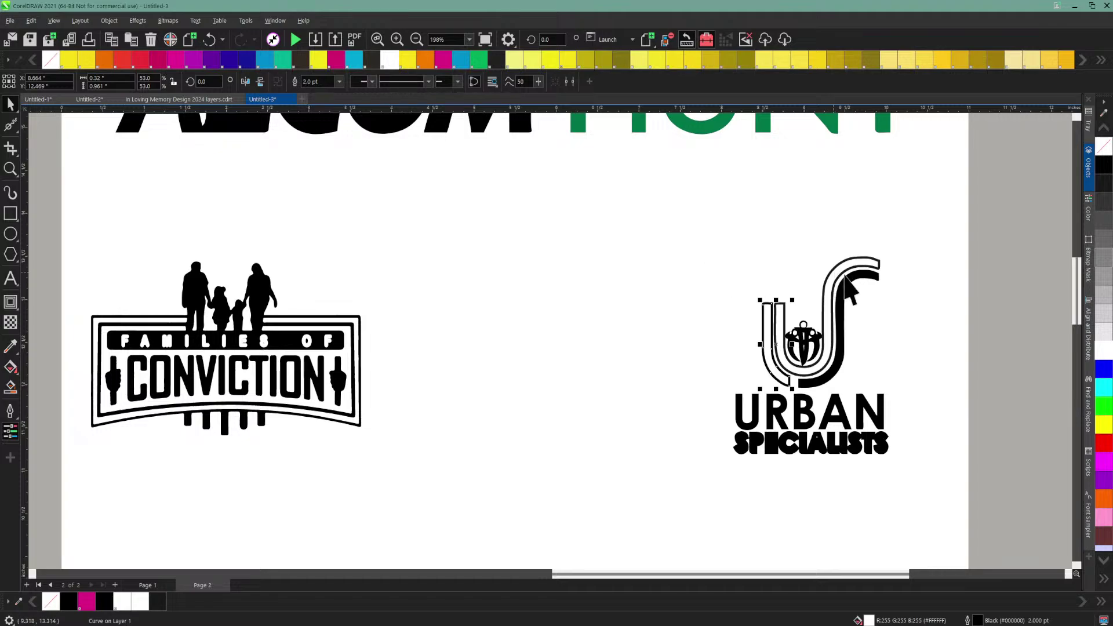
Step: Try an outline on the solid black stripe of the S and return its outline width to None
click(857, 293)
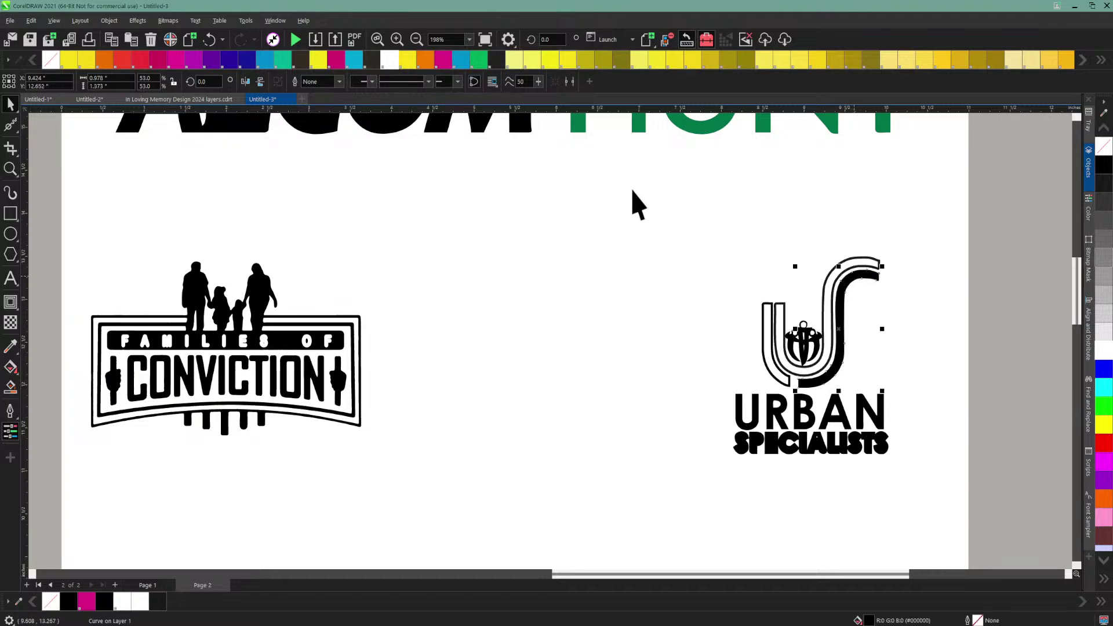
click(340, 83)
click(318, 139)
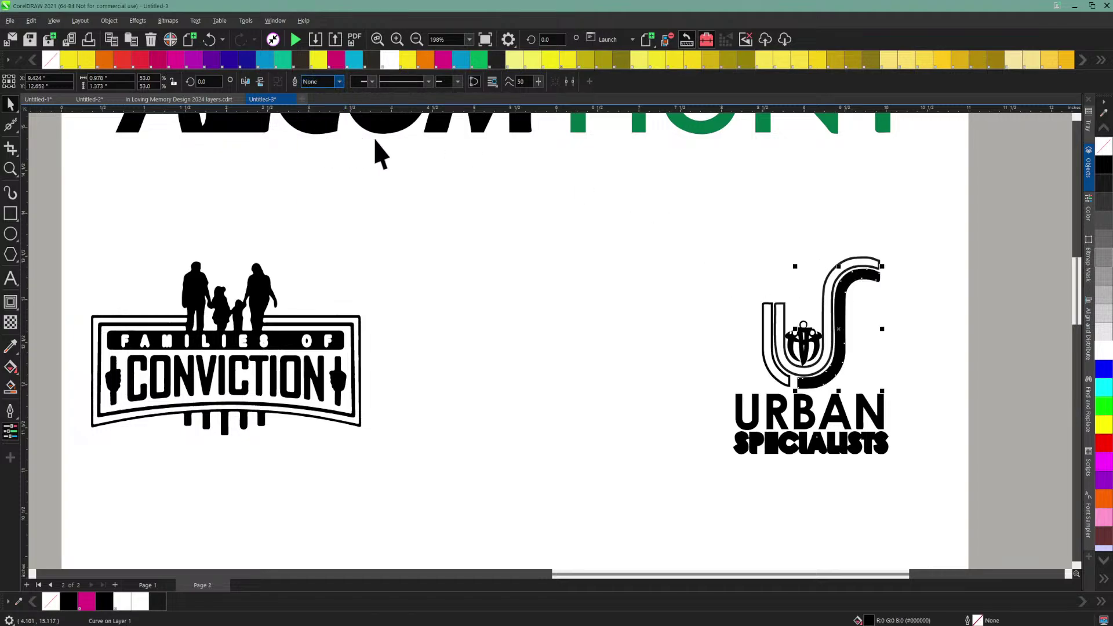
click(340, 82)
click(324, 94)
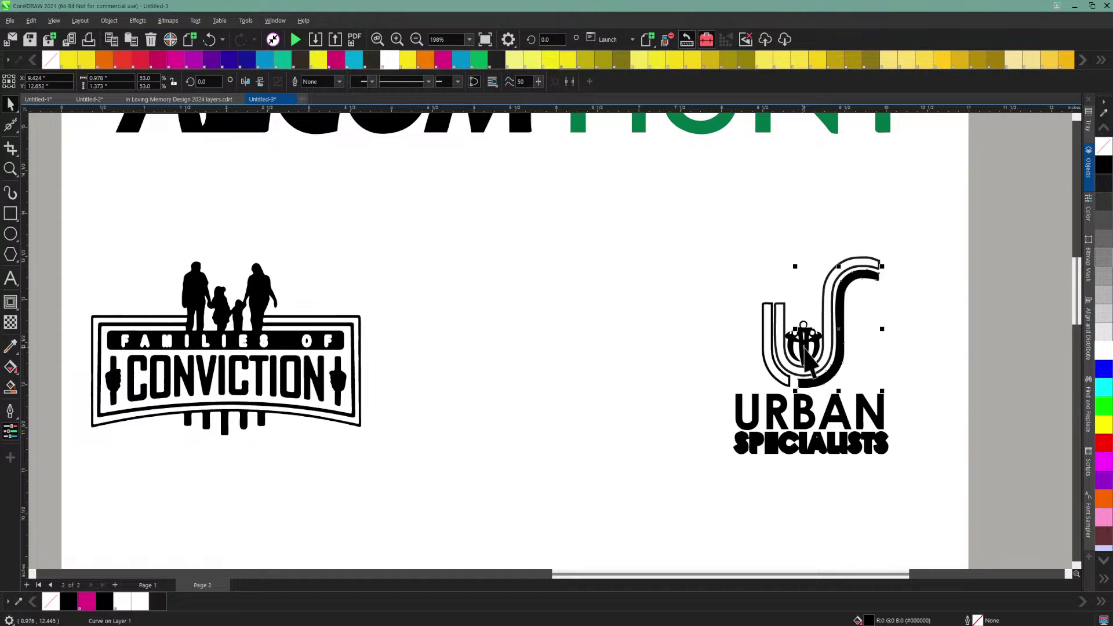
Step: Set the outline width of the small central figure's body inside the U to 2.0 pt
click(816, 347)
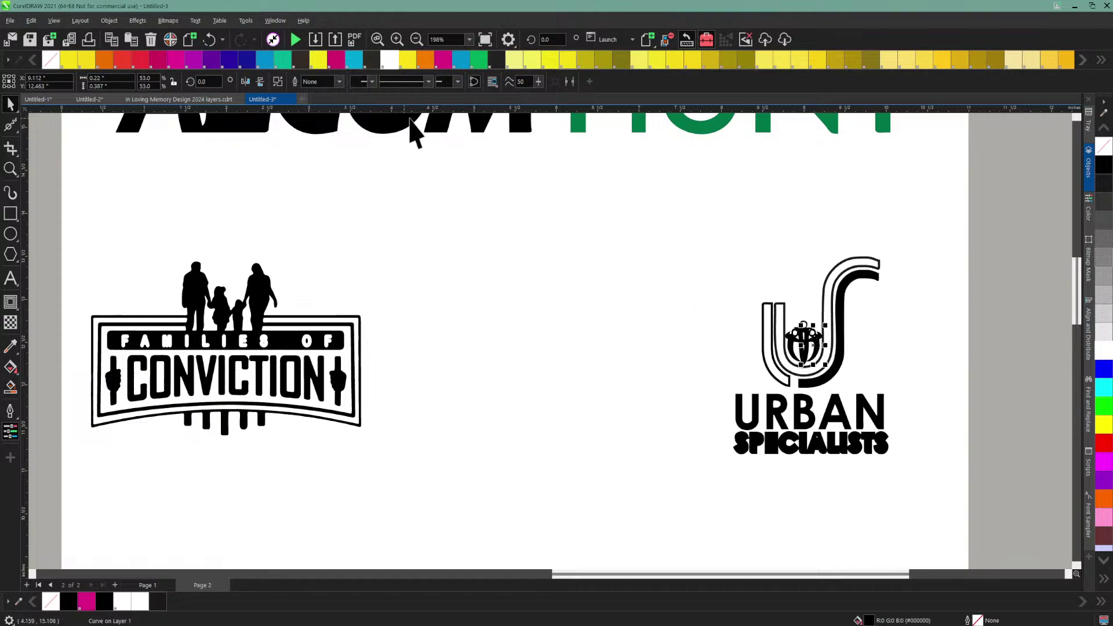
click(812, 336)
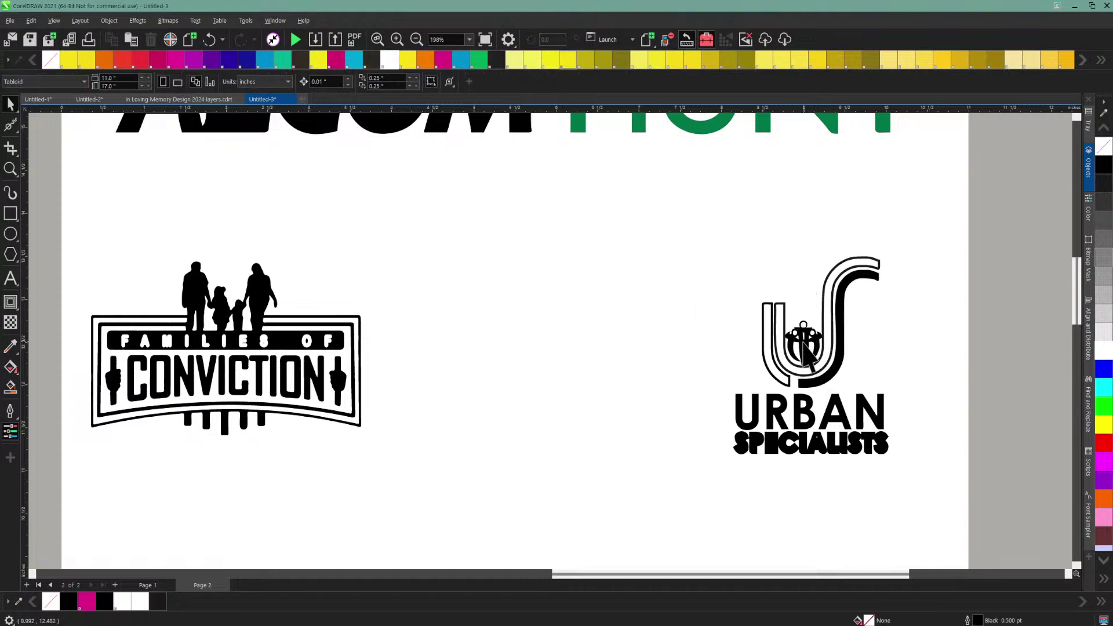
click(803, 345)
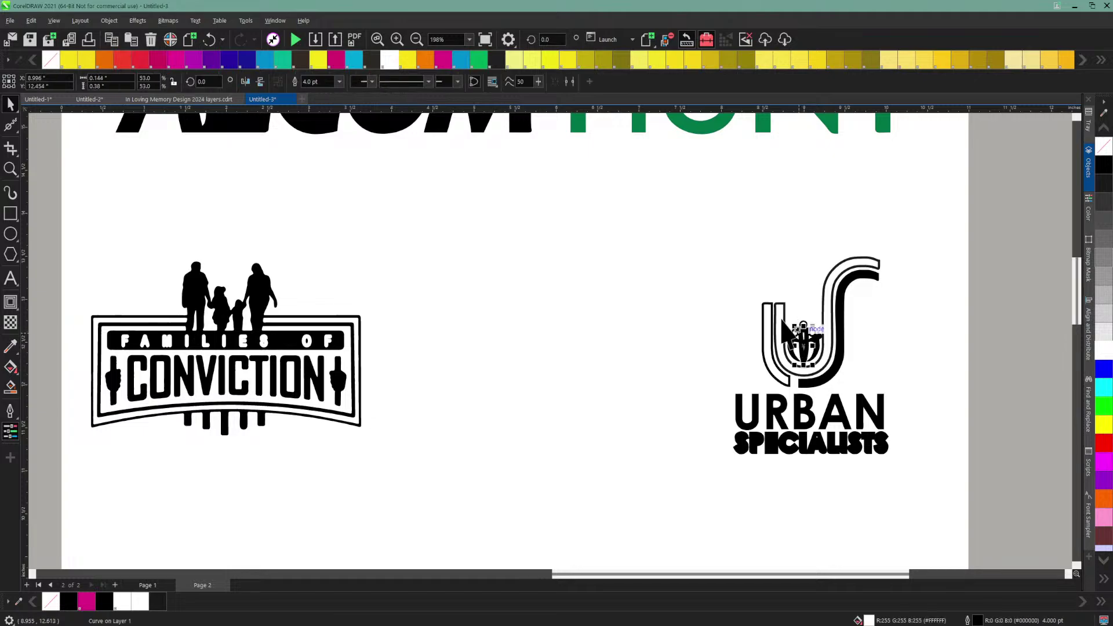
click(339, 81)
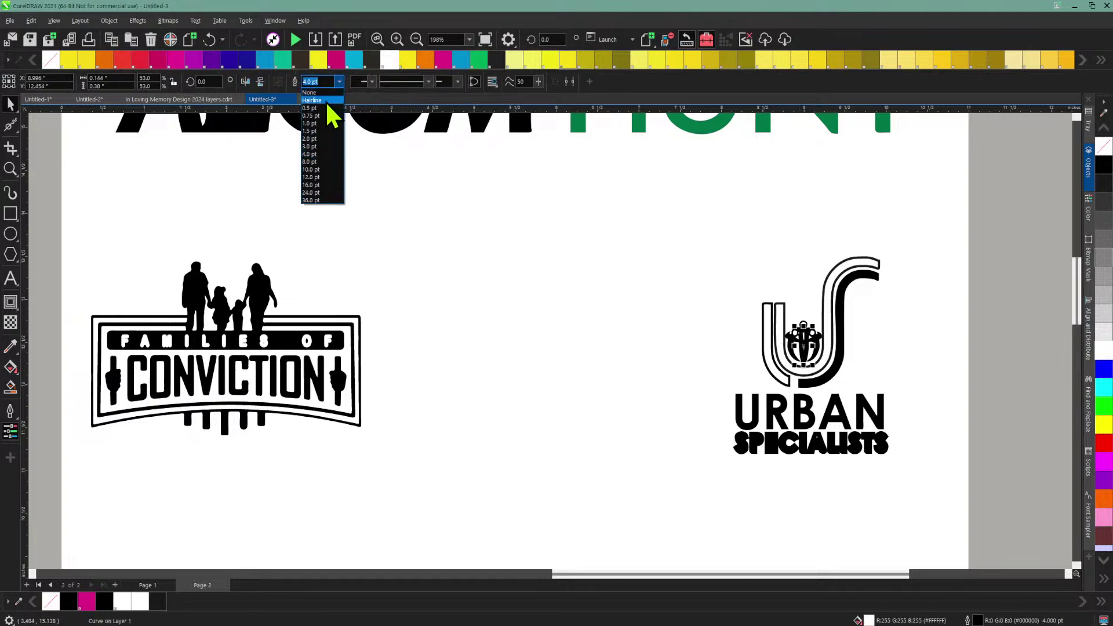
click(318, 139)
click(632, 176)
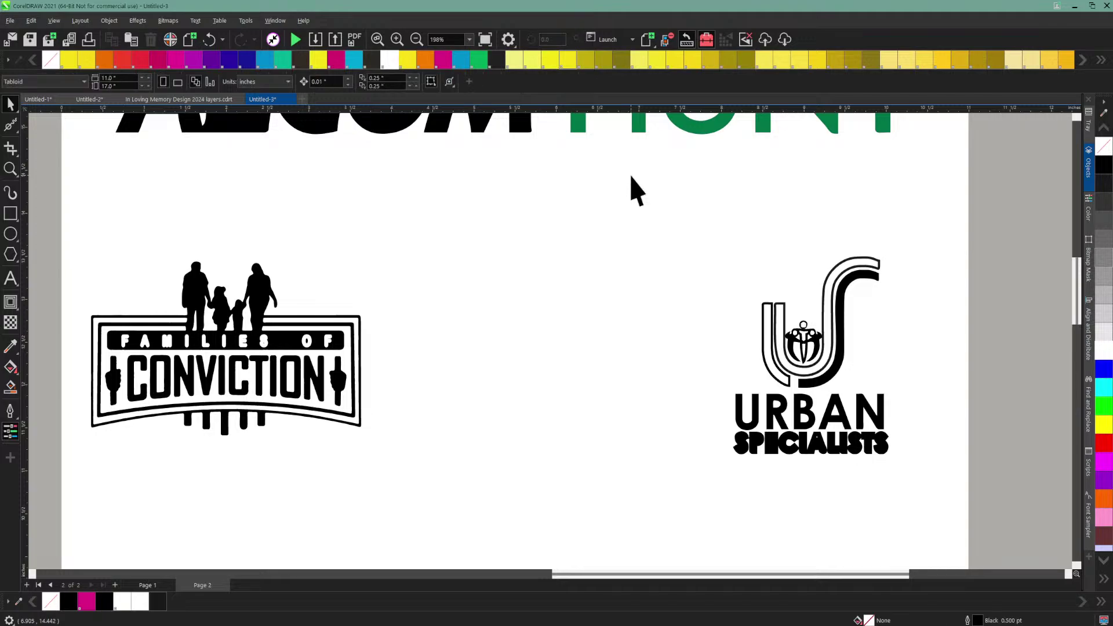
Step: Try the central figure's body without an outline, and set its outline width to 1.0 pt
click(397, 39)
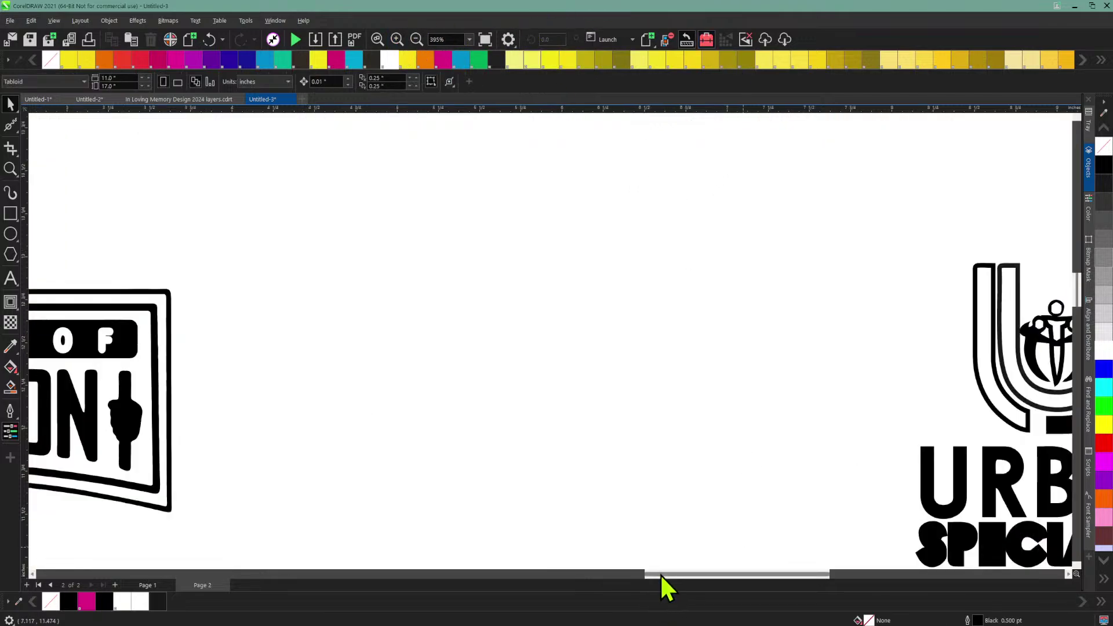
drag(659, 573, 728, 572)
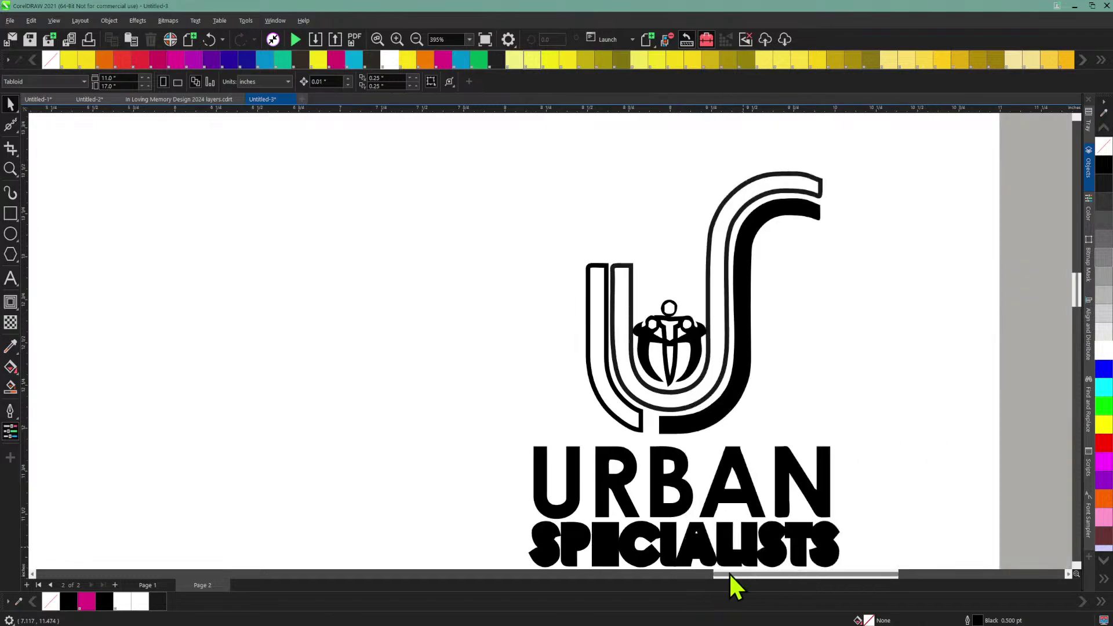
click(672, 333)
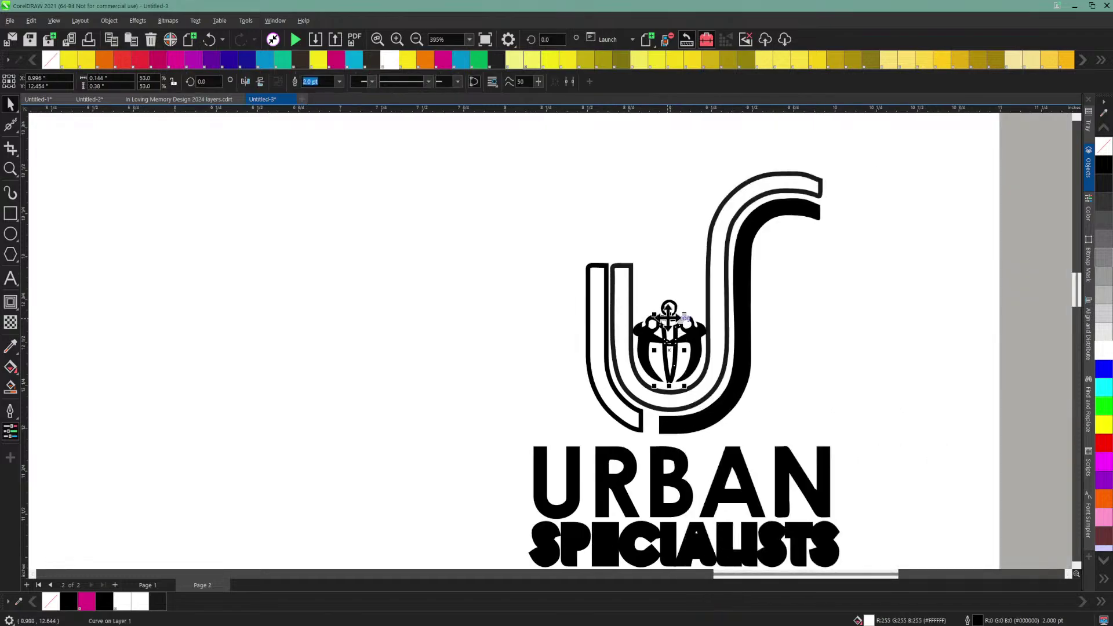
click(340, 81)
click(322, 92)
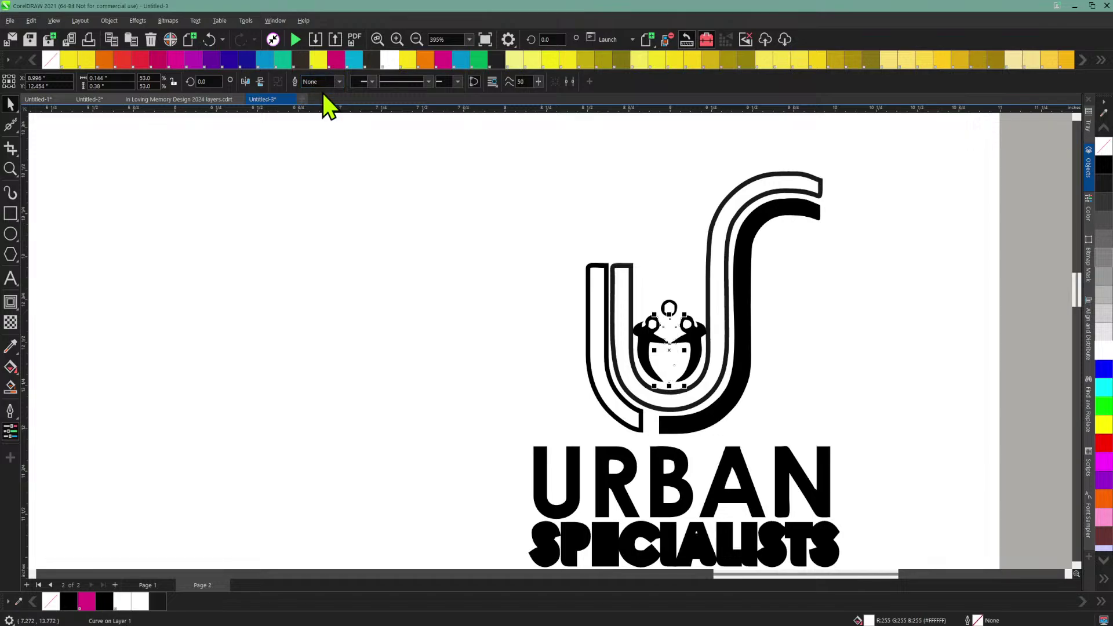
click(339, 81)
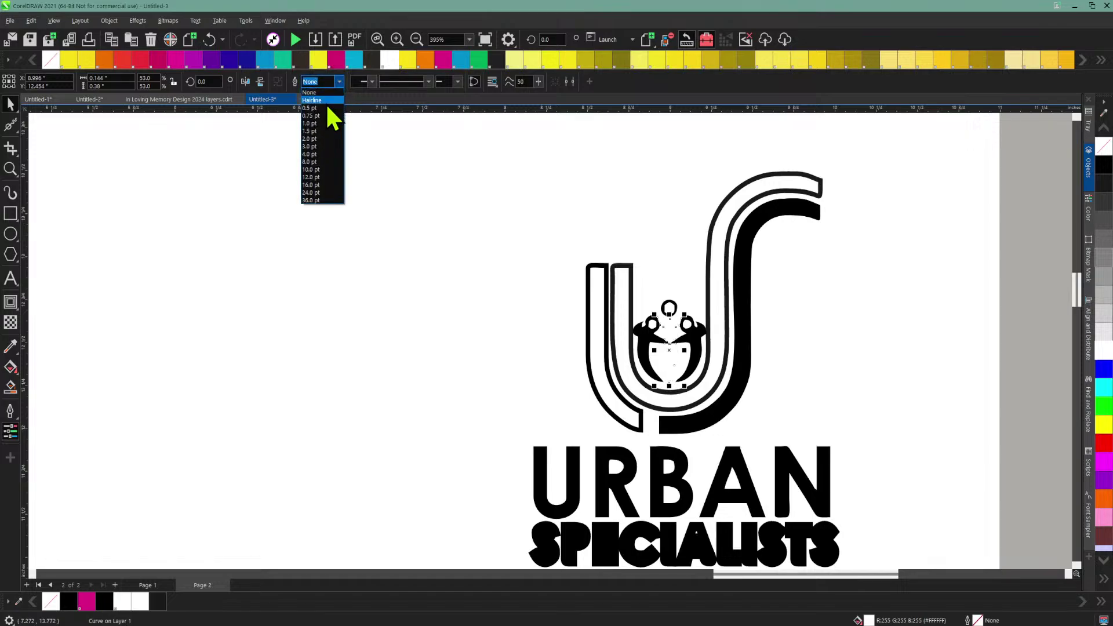
click(323, 123)
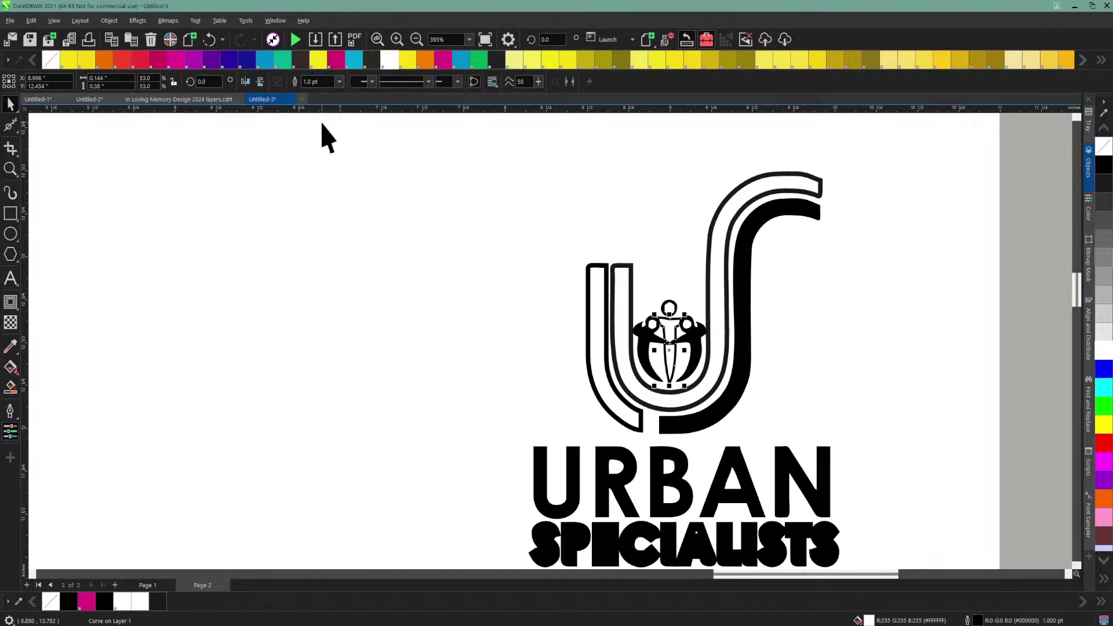
click(653, 253)
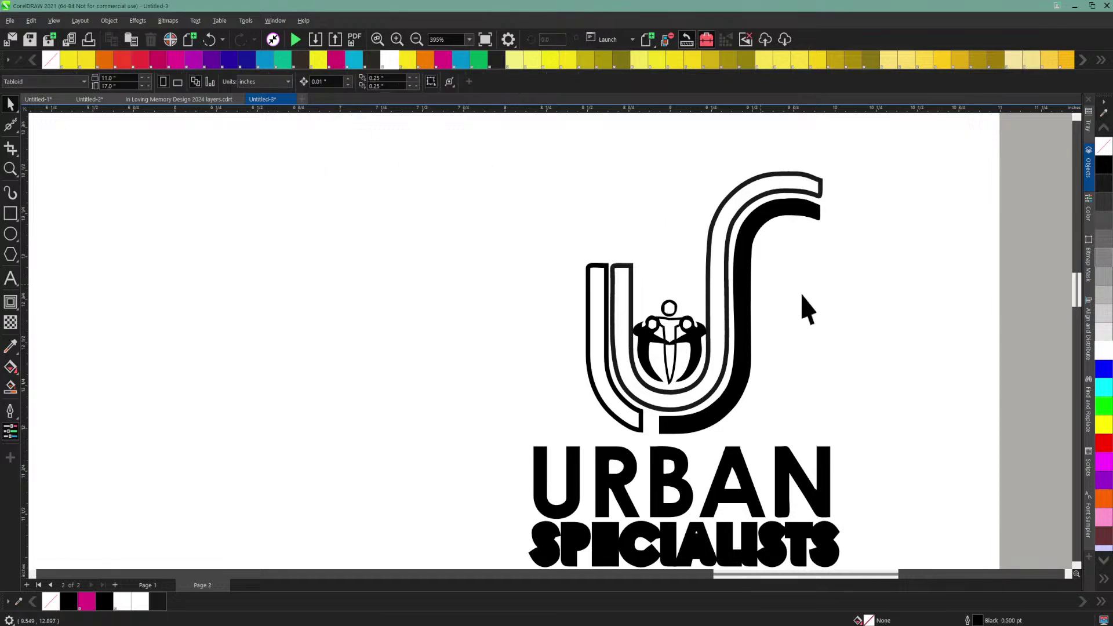
Step: Select all the letters of SPECIALISTS and set their outline width to 2.0 pt
scroll(948, 377, down, 3)
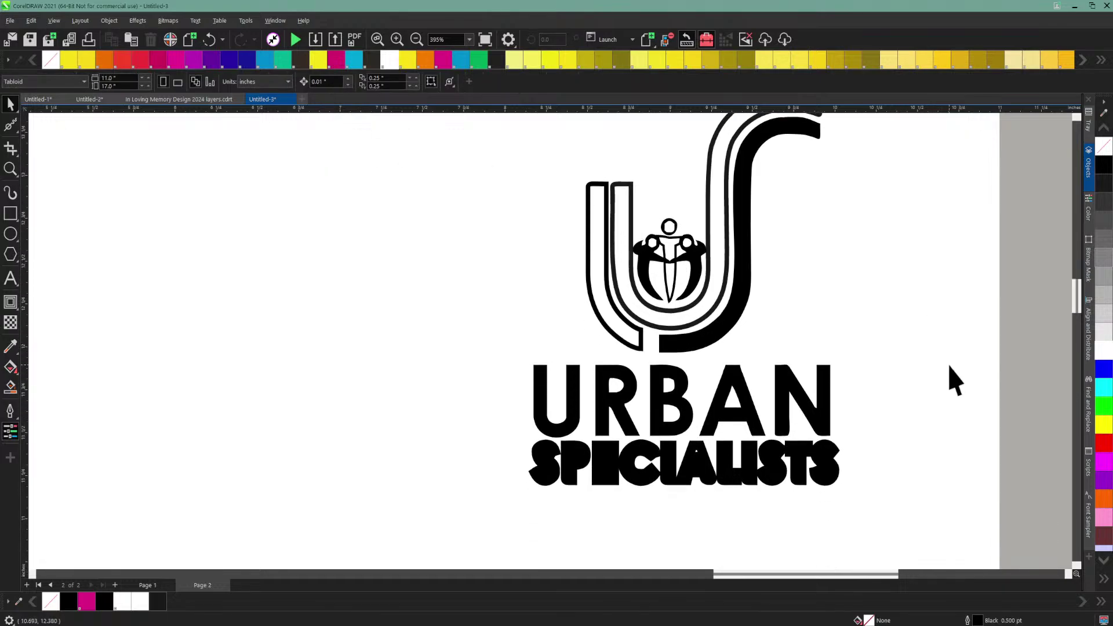
click(802, 464)
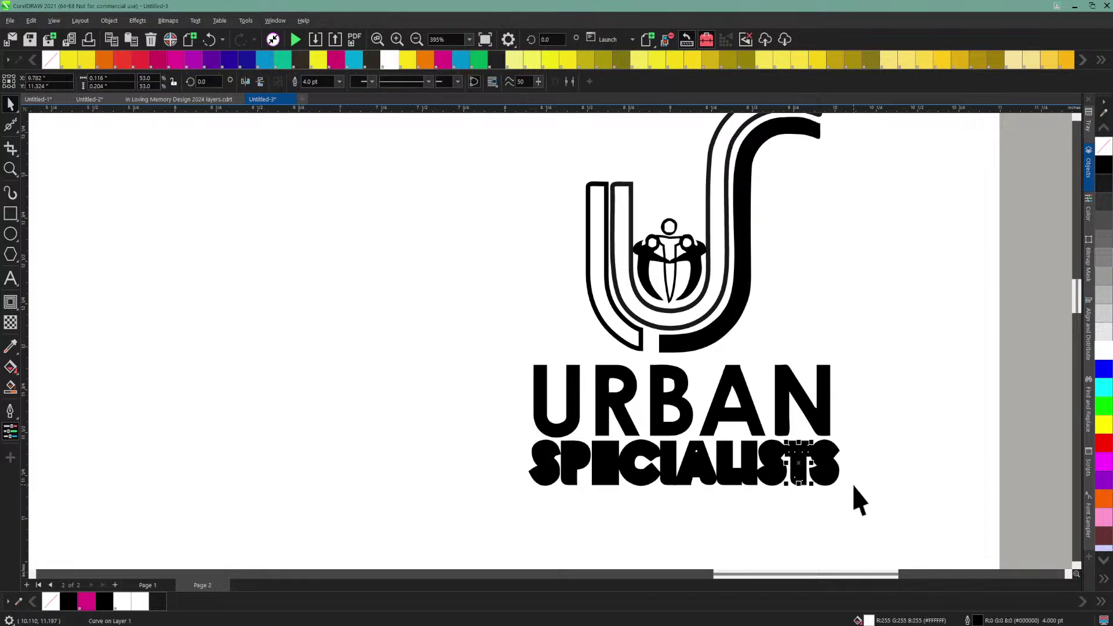
click(831, 464)
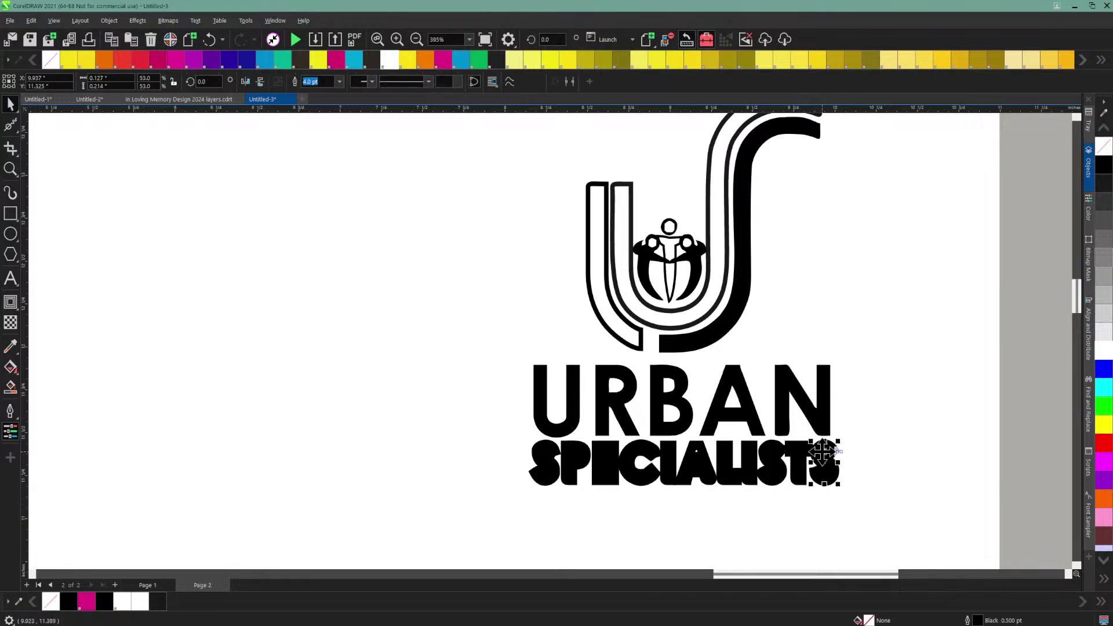
drag(858, 518, 496, 437)
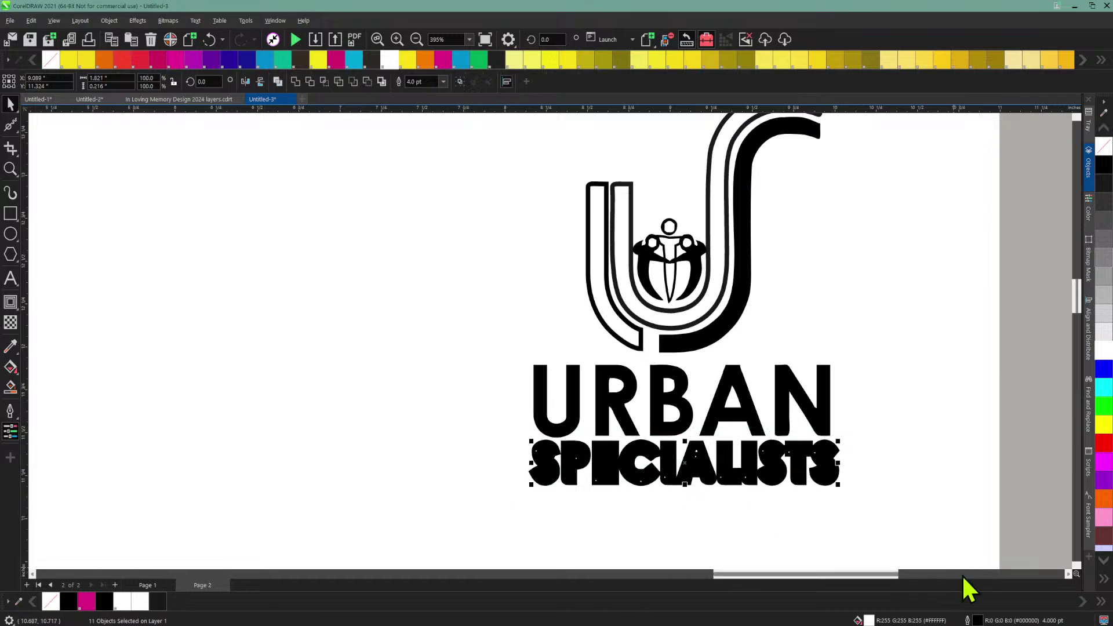
click(444, 82)
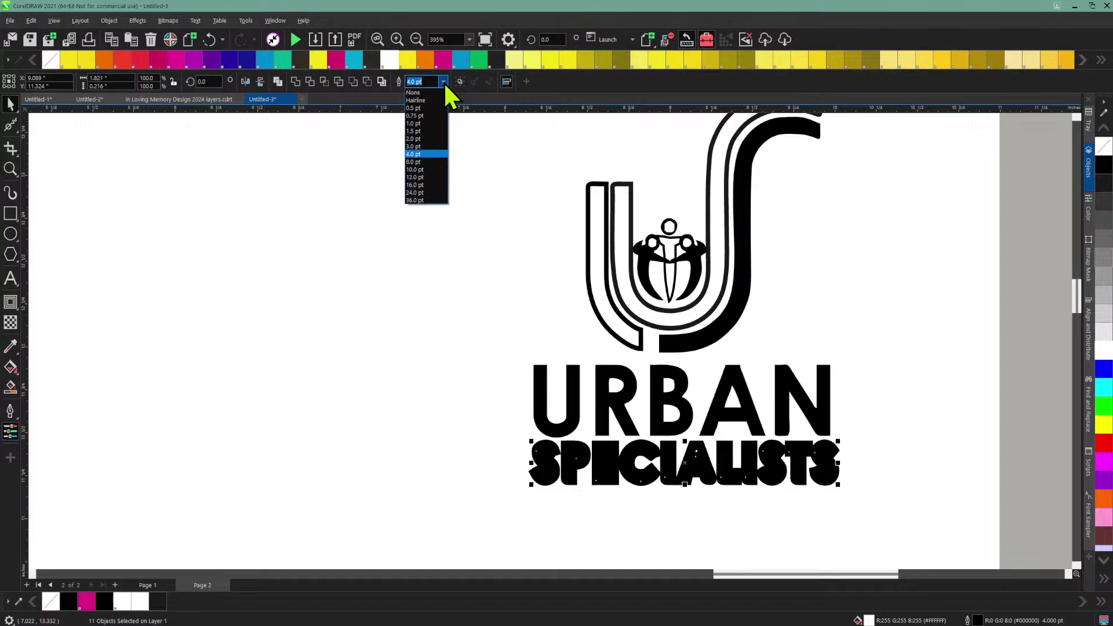
click(426, 139)
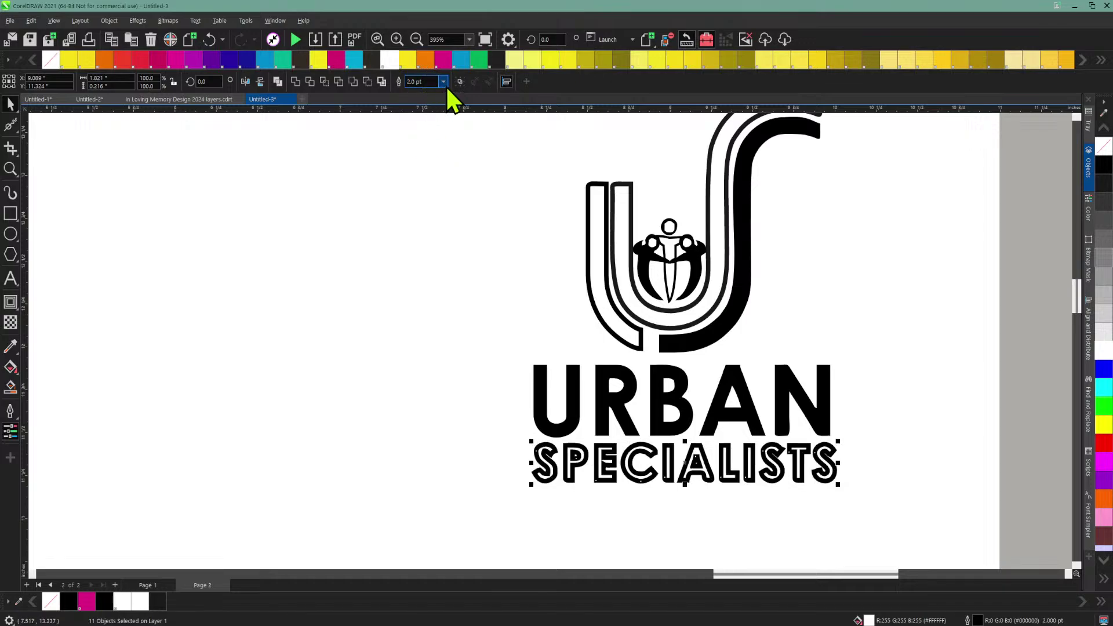
Step: Try a 1.0 pt outline on the SPECIALISTS letters and undo the latest outline changes
click(443, 82)
click(430, 123)
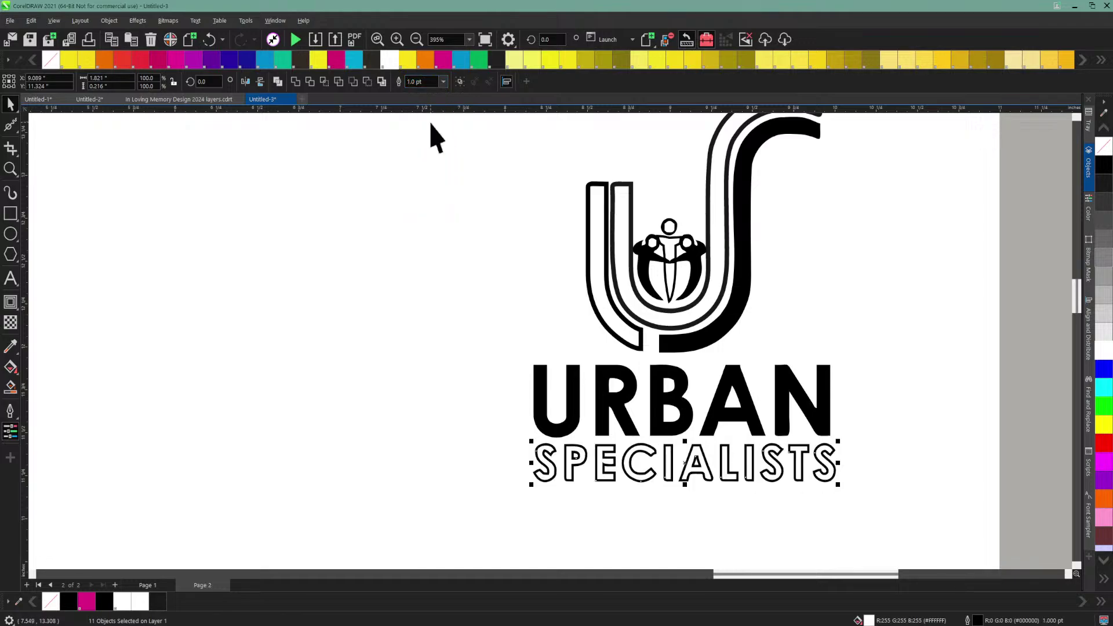
click(416, 39)
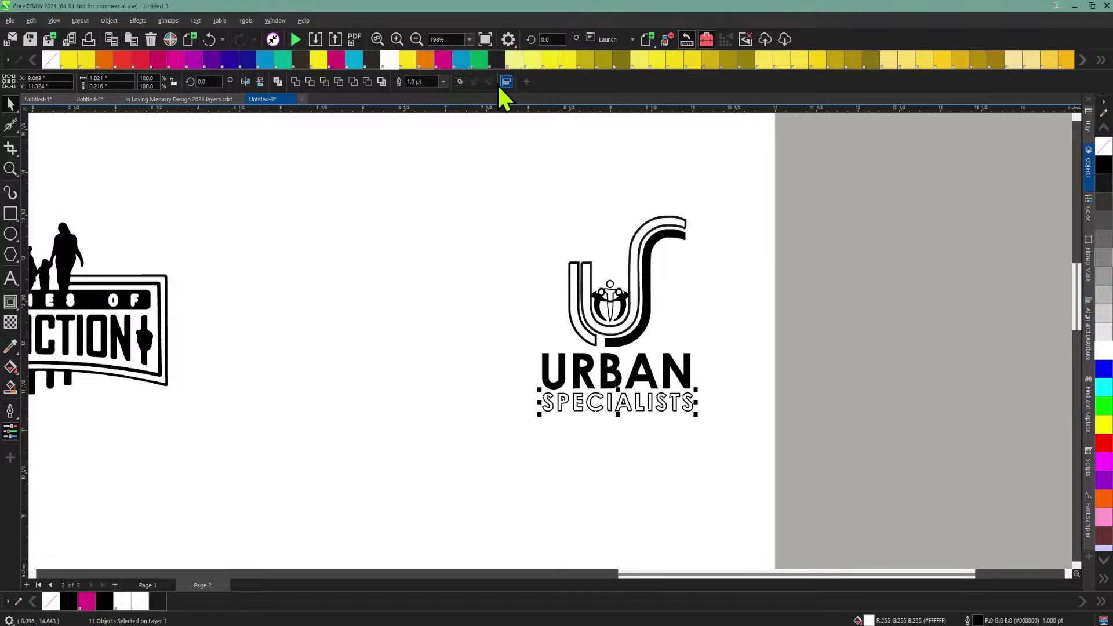
click(416, 38)
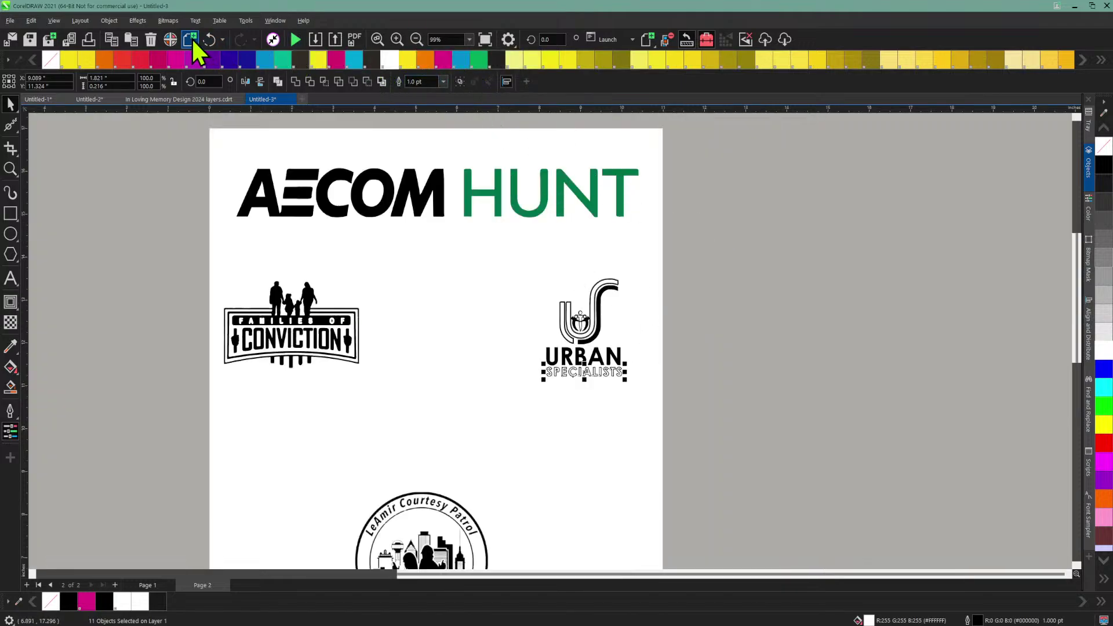
click(207, 37)
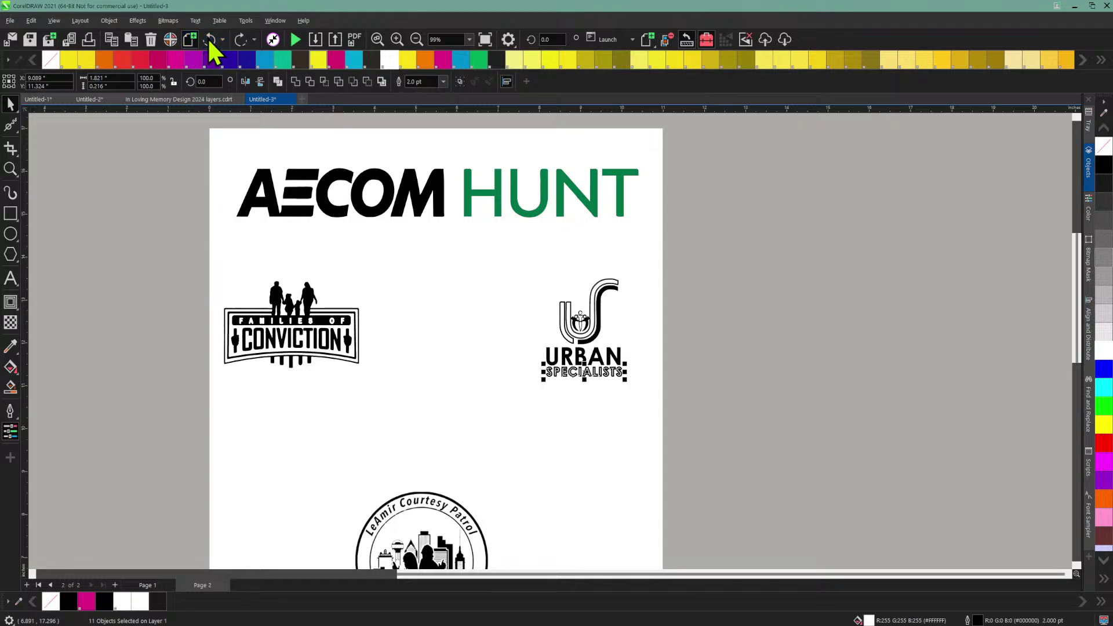
click(207, 37)
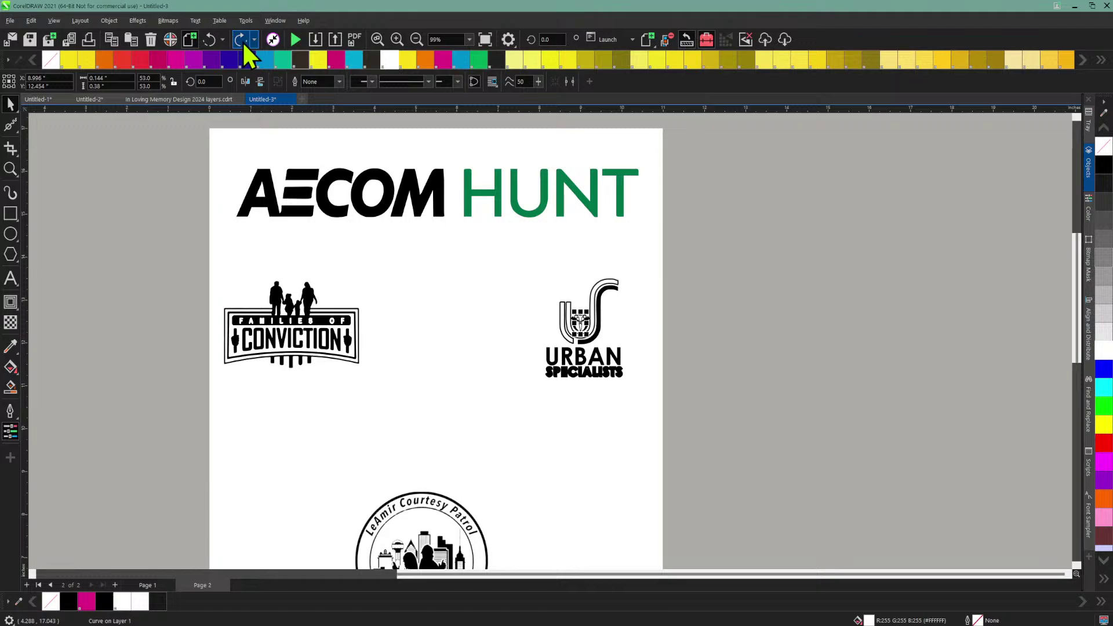
Step: Select all the letters of SPECIALISTS, set their outline width to None and fill them with black
click(752, 427)
drag(705, 432, 529, 361)
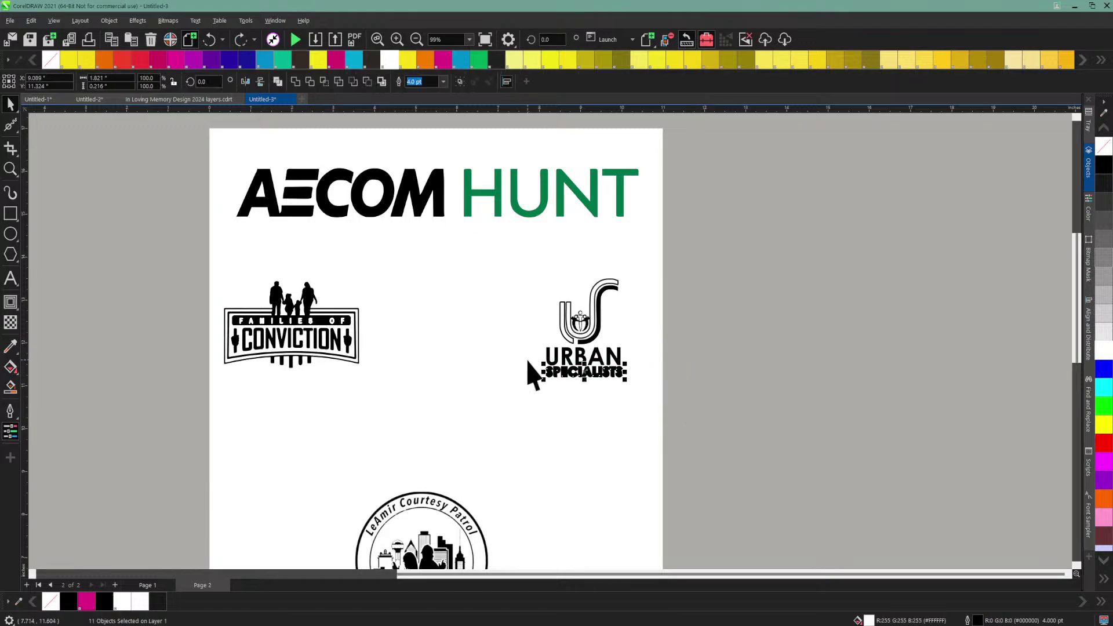
click(443, 81)
click(425, 93)
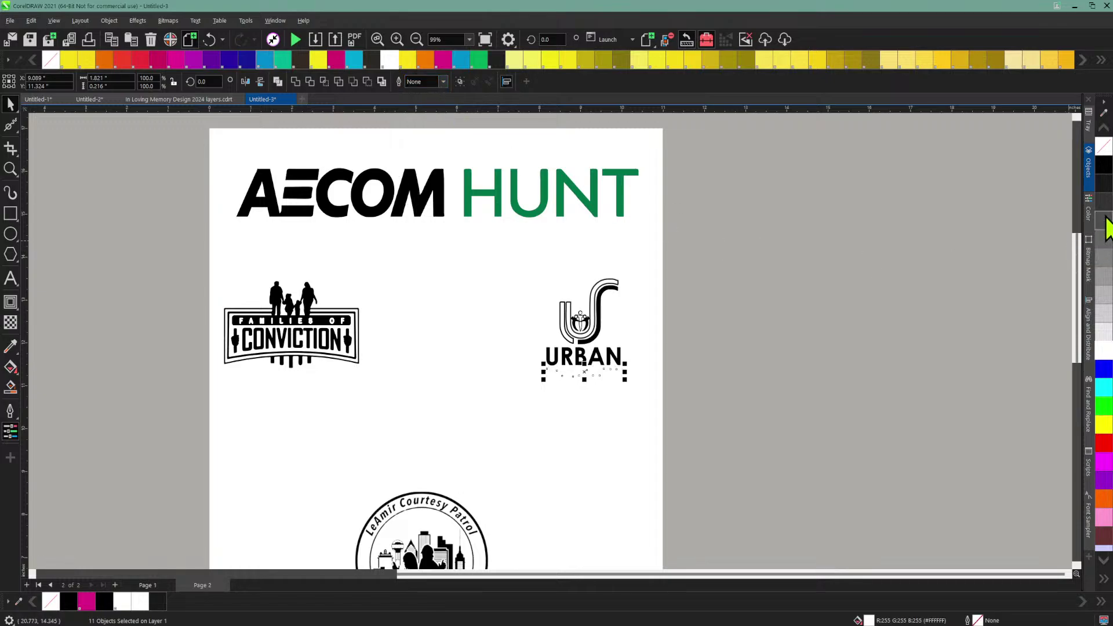
click(1104, 171)
click(672, 405)
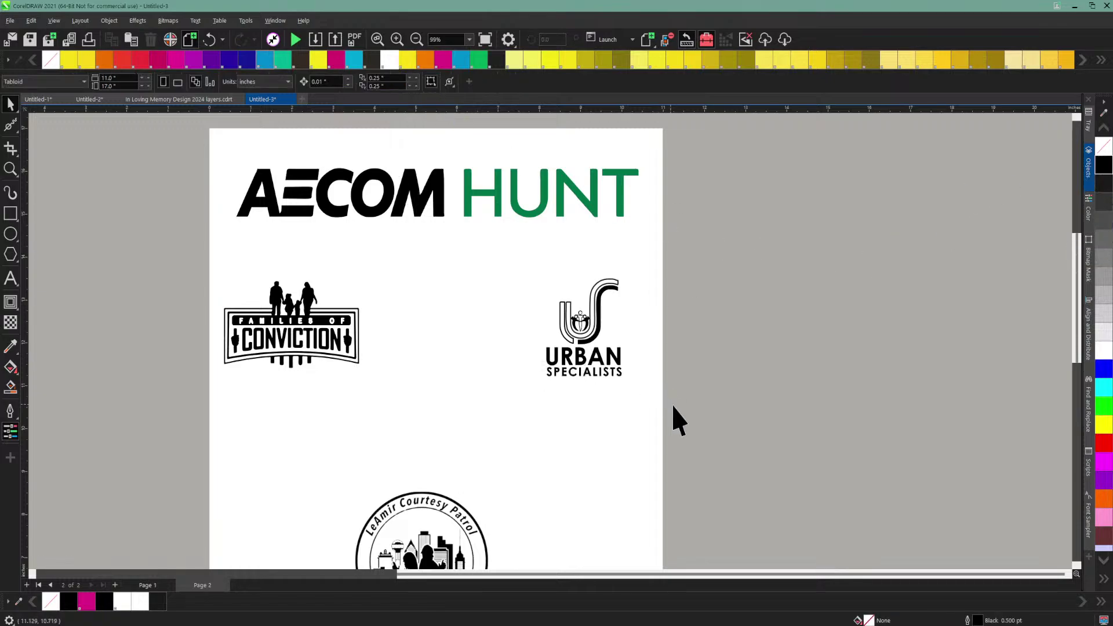
Step: Select all parts of the Urban Specialists logo on the page and group them
drag(714, 426, 522, 253)
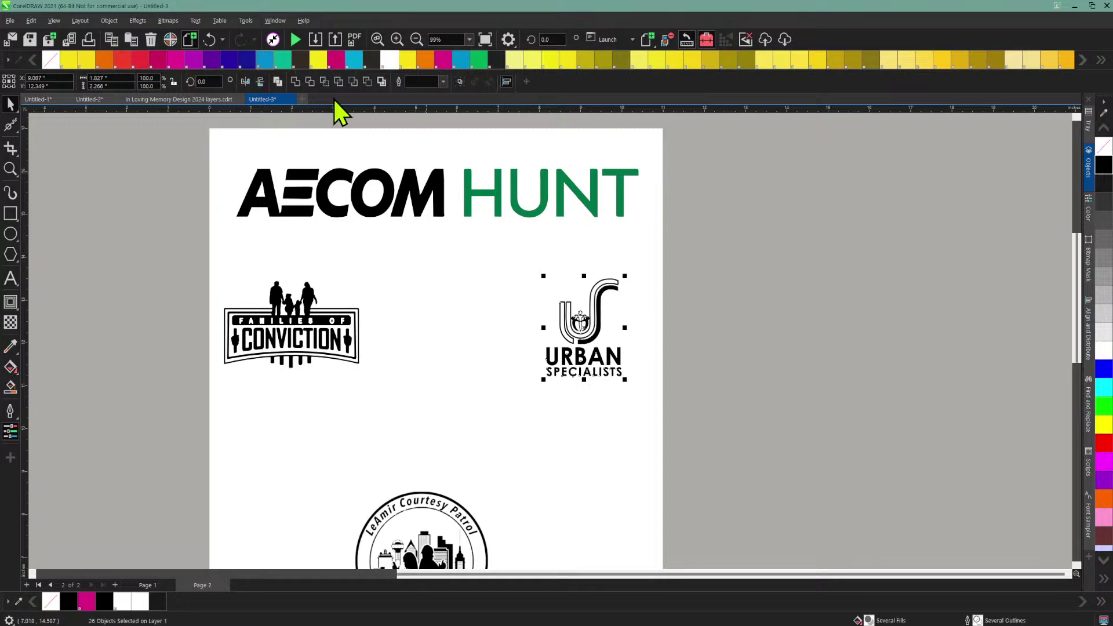
click(112, 21)
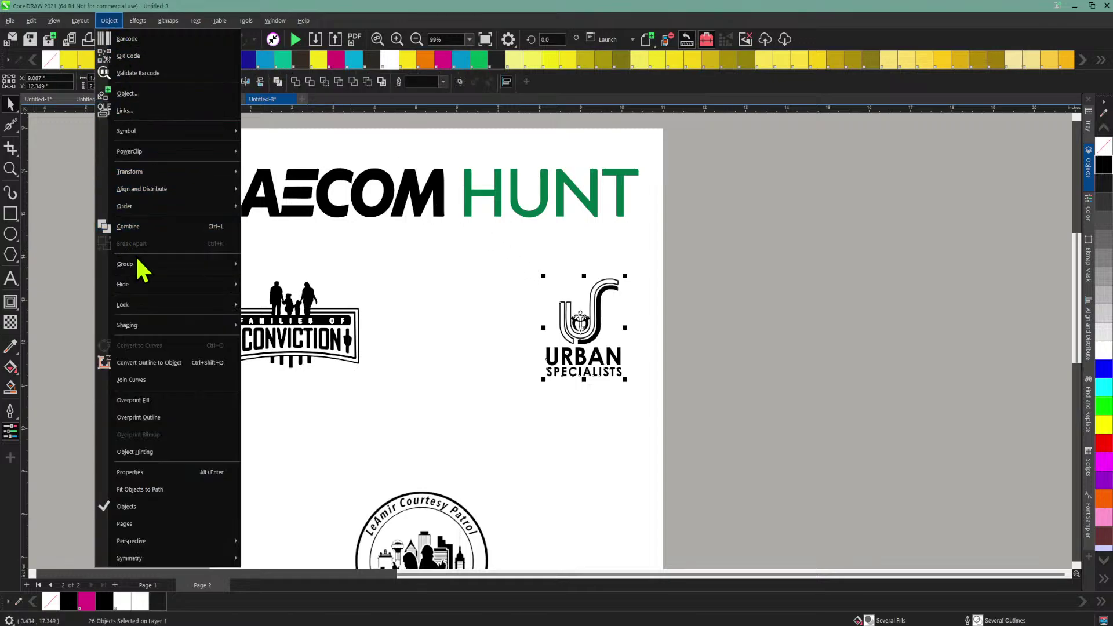
click(266, 266)
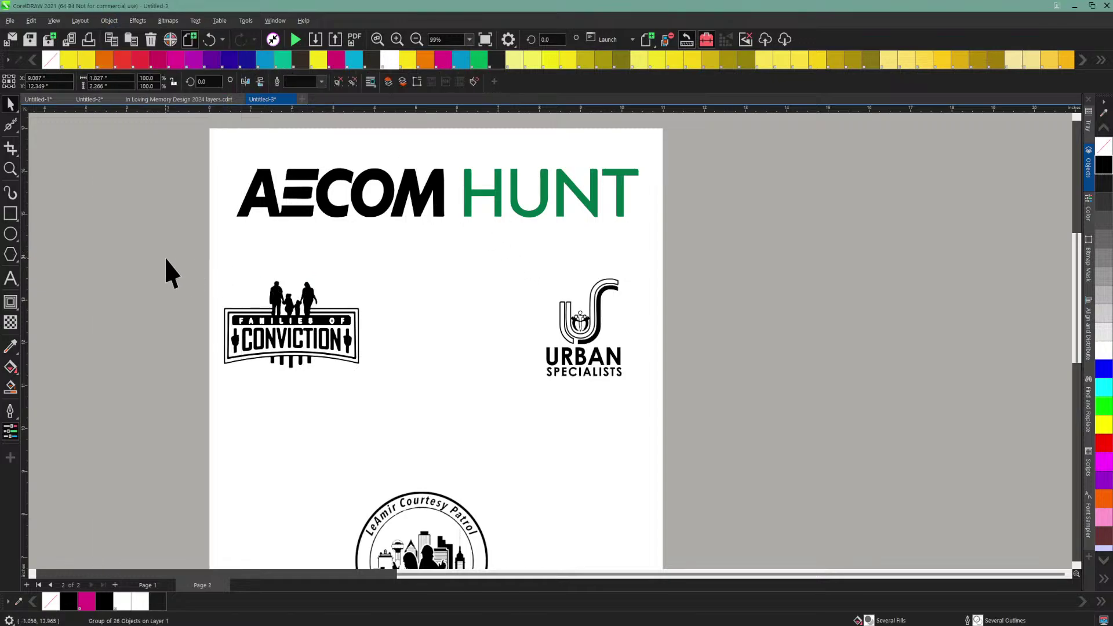
Step: Try to align the Families of Conviction and Urban Specialists logos on a shared vertical center line, and undo it
drag(689, 386, 729, 433)
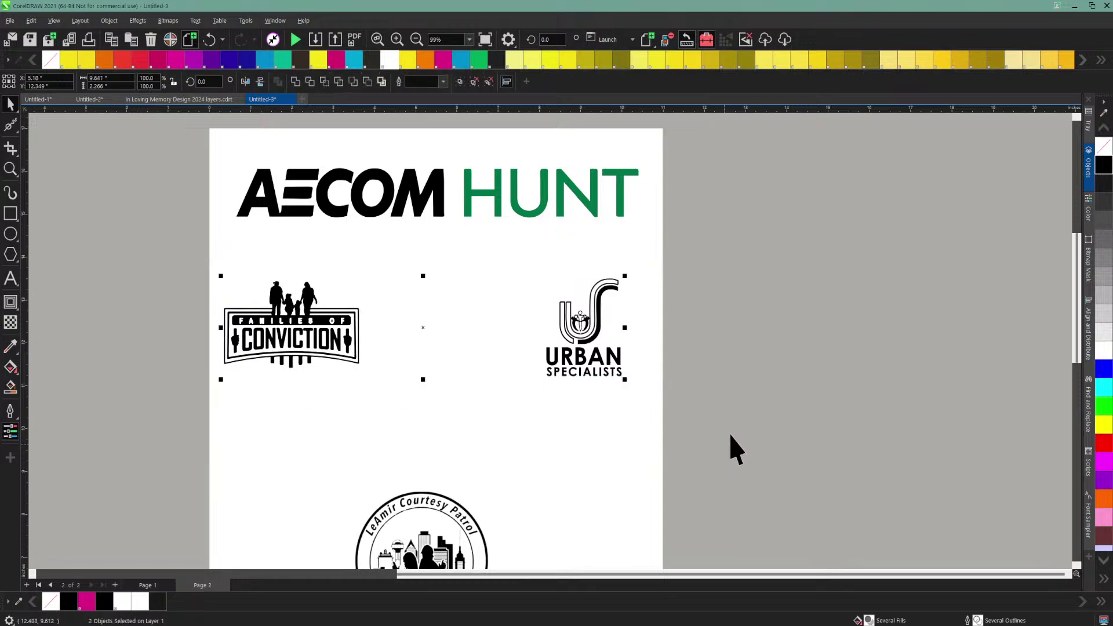
click(1089, 336)
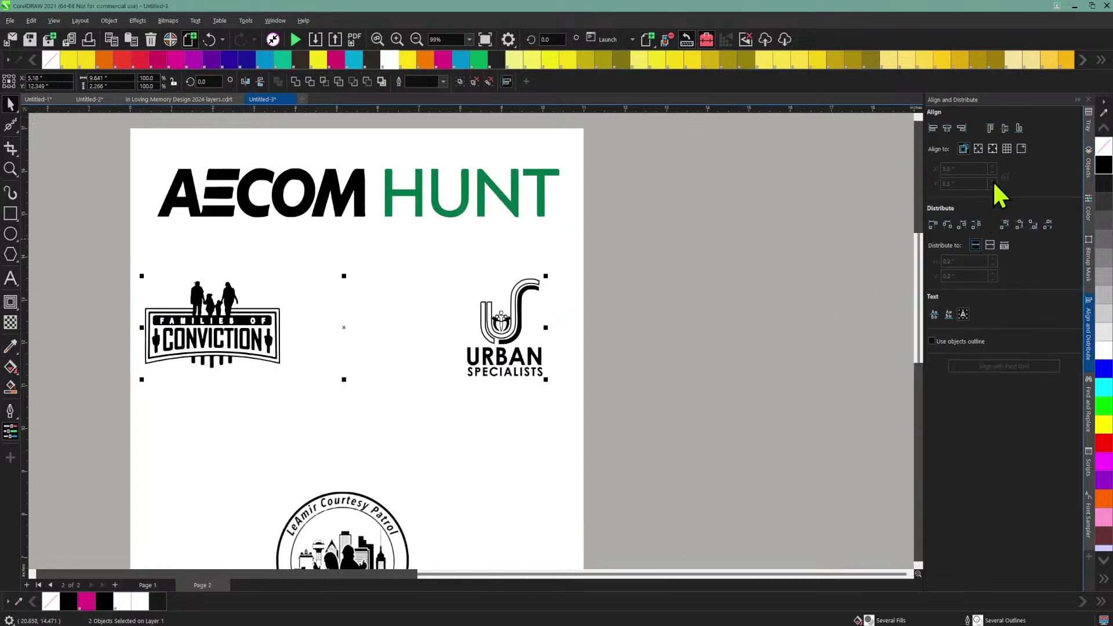
click(947, 128)
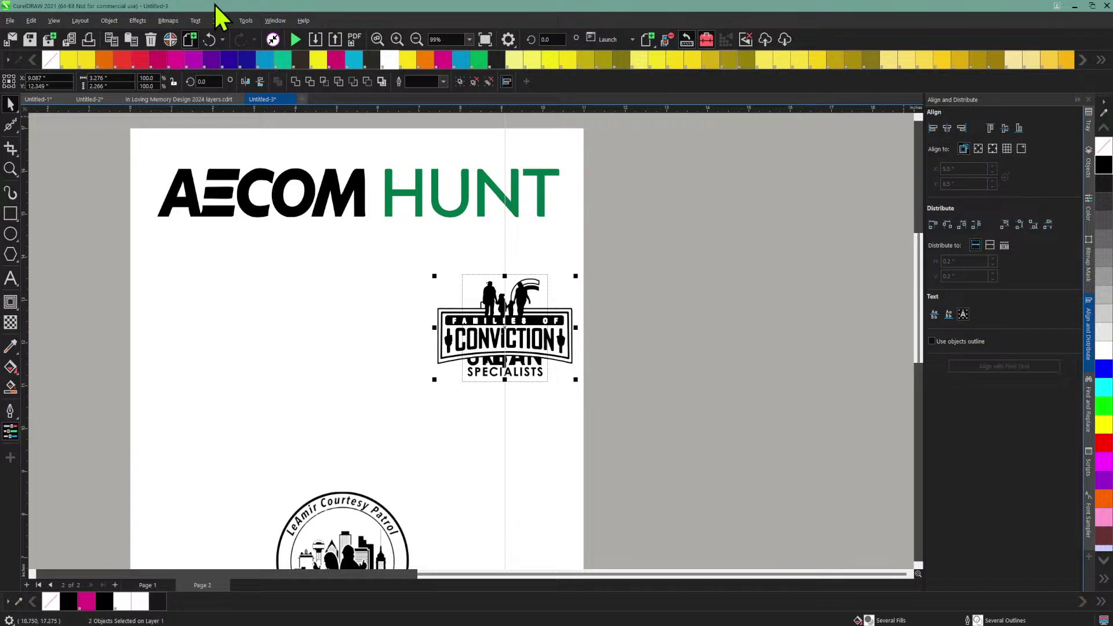
click(210, 39)
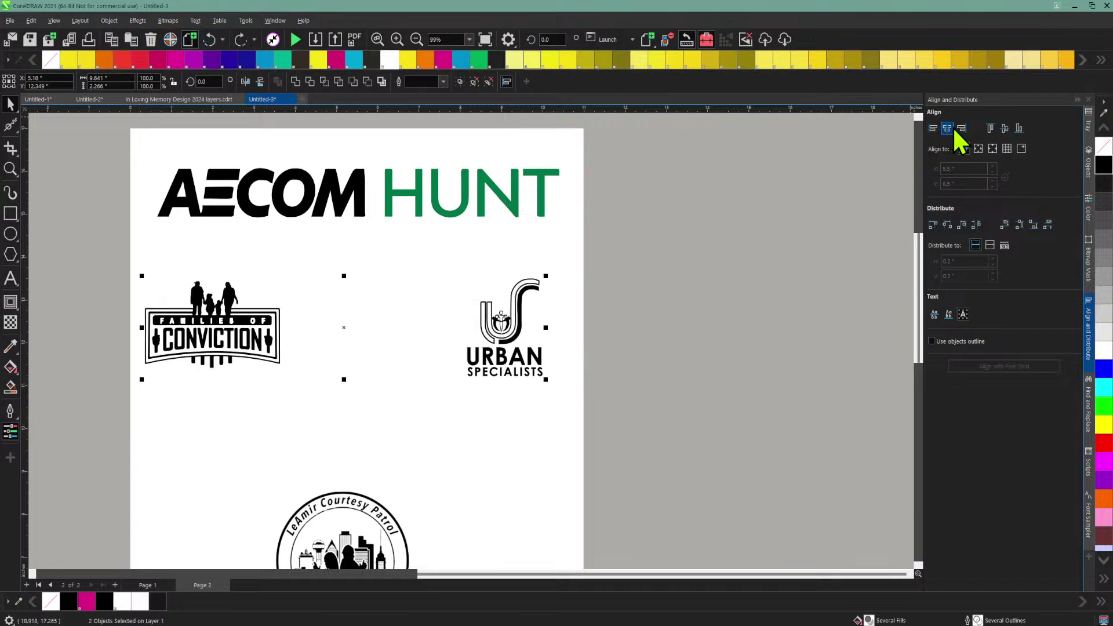
Step: Try aligning the Families of Conviction and Urban Specialists logos by their top edges, and align them along a shared horizontal center line
click(990, 128)
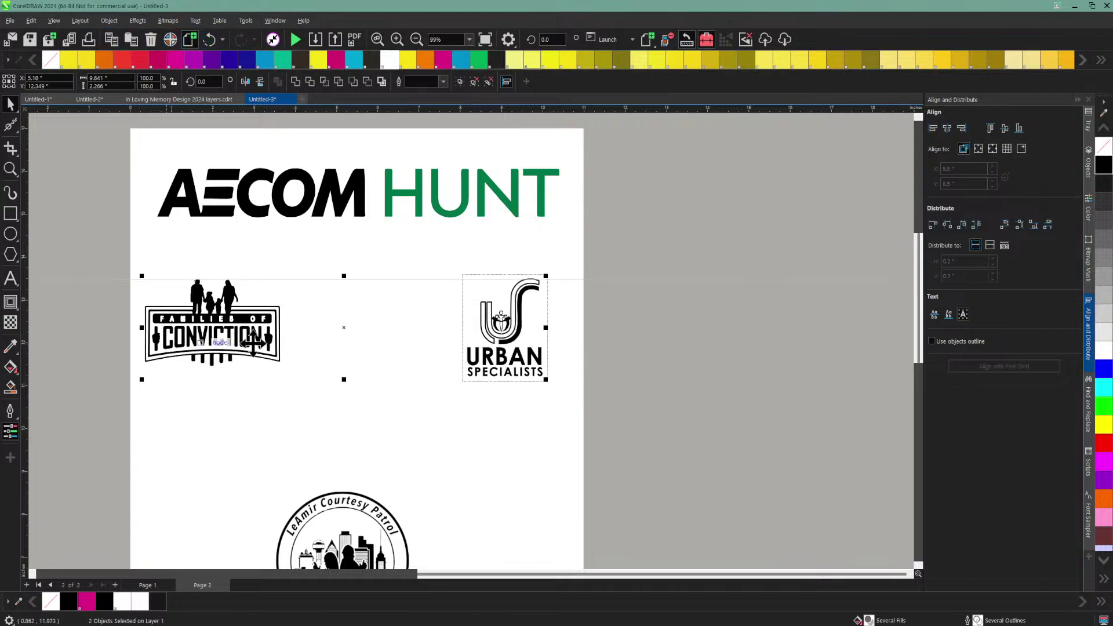
click(741, 345)
scroll(728, 358, down, 3)
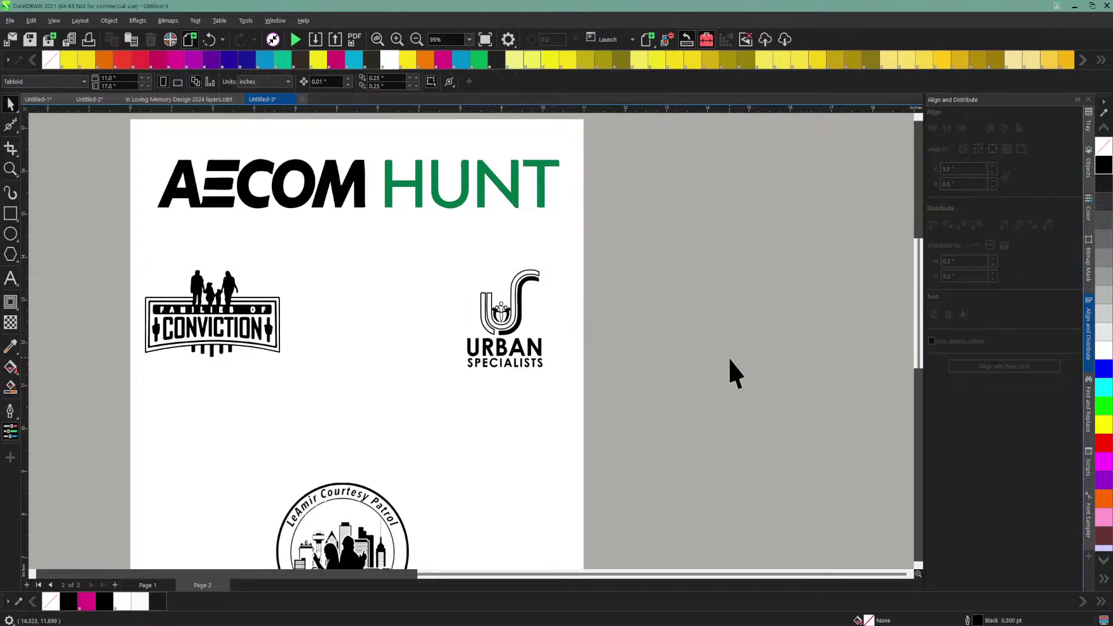
drag(87, 231, 597, 394)
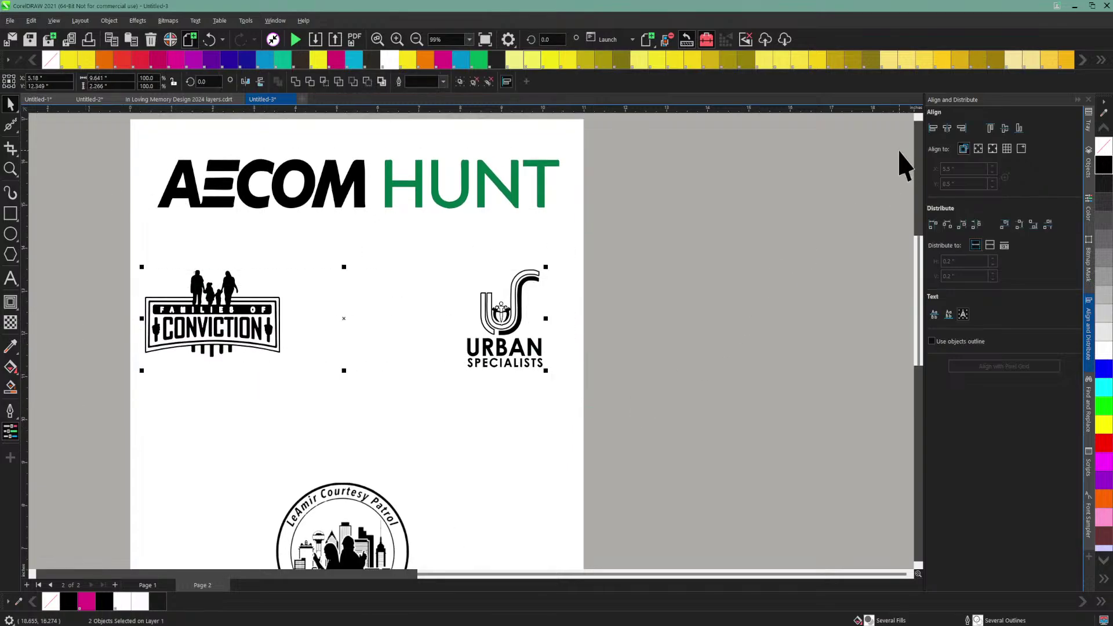
click(1004, 128)
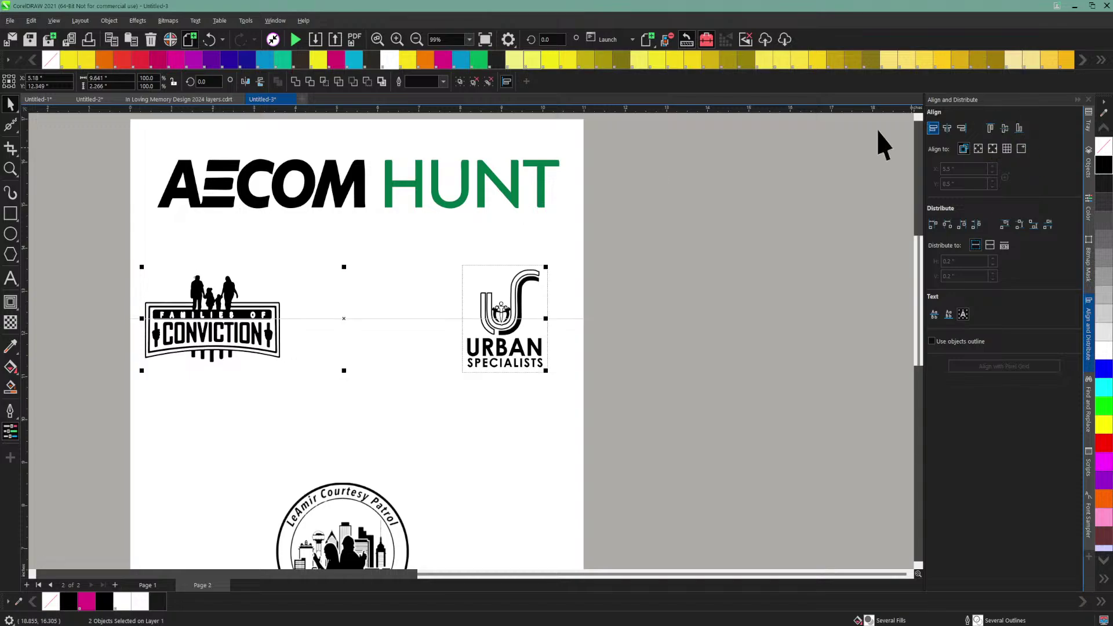
click(693, 349)
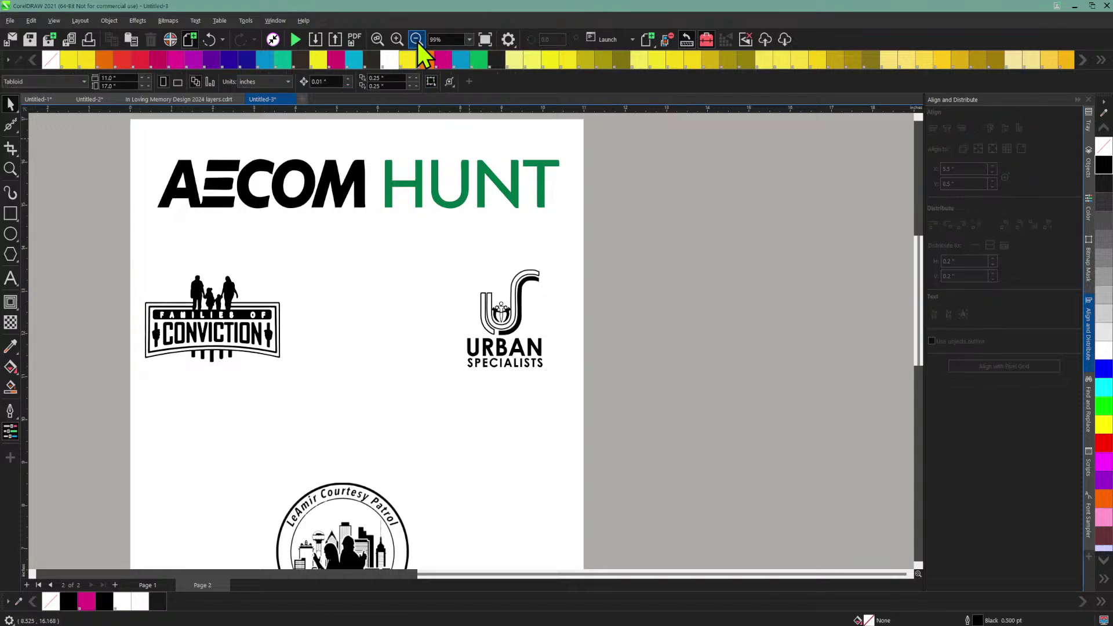
Step: Move the round LeAmir Courtesy Patrol logo up to just below the row of two logos and apply horizontal center alignment
click(416, 39)
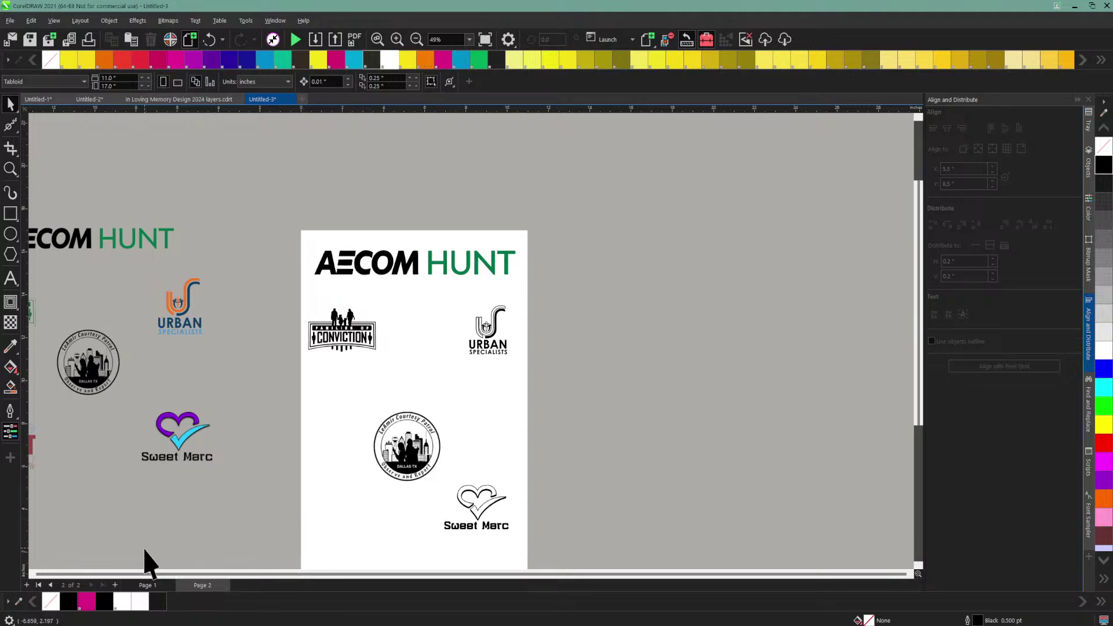
scroll(32, 575, left, 2)
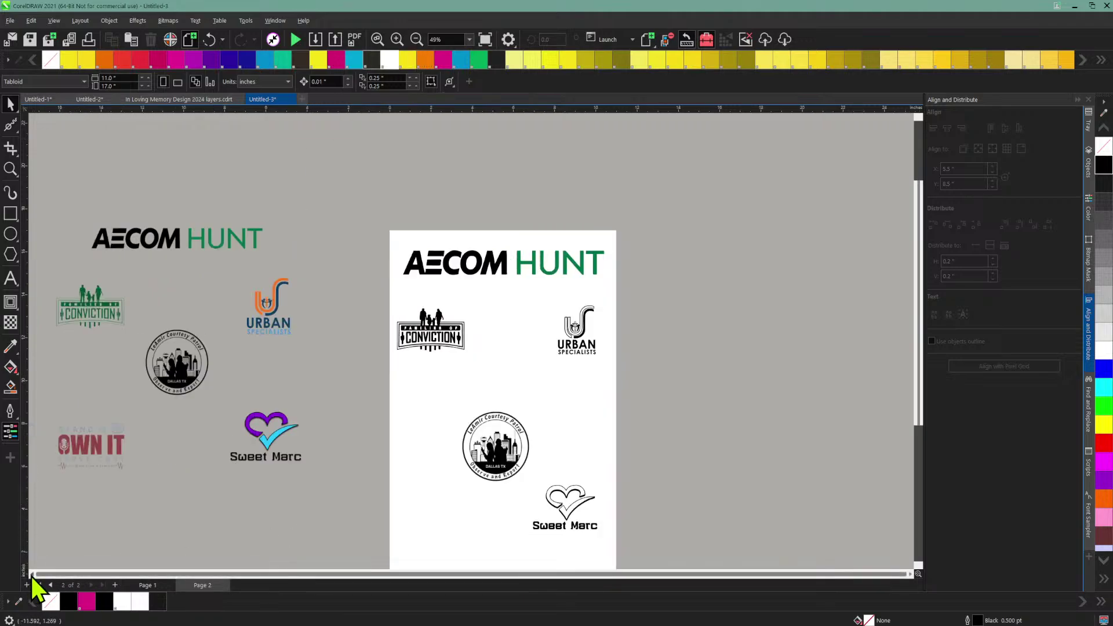
drag(573, 454, 585, 398)
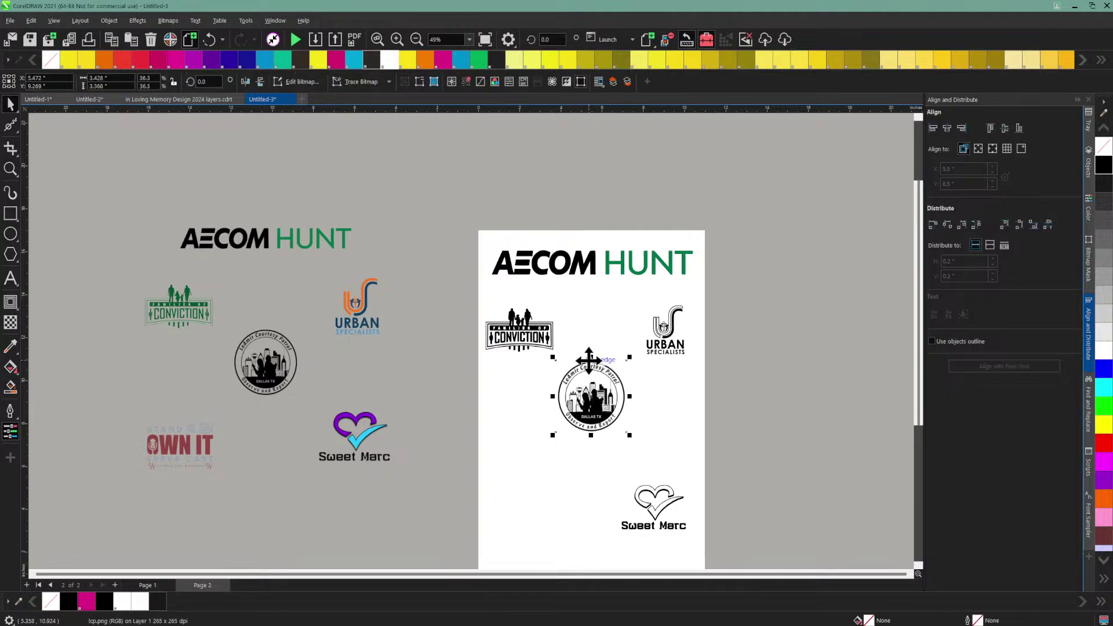
click(946, 130)
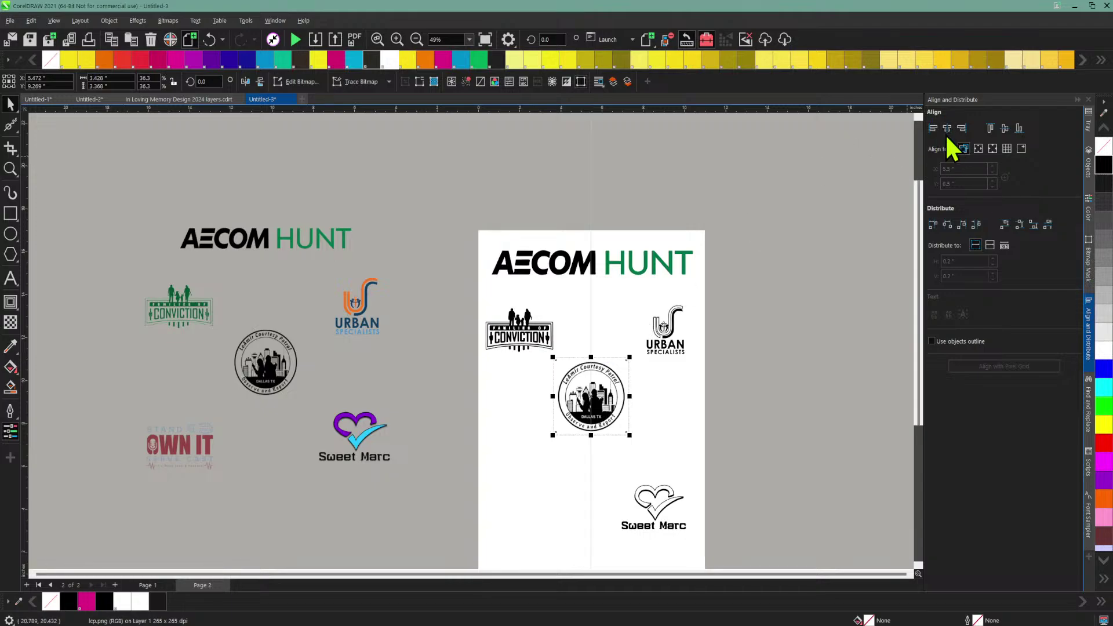
Step: Move the Sweet Marc logo up to just below and beside the round LeAmir Courtesy Patrol logo
click(656, 530)
drag(653, 509, 656, 464)
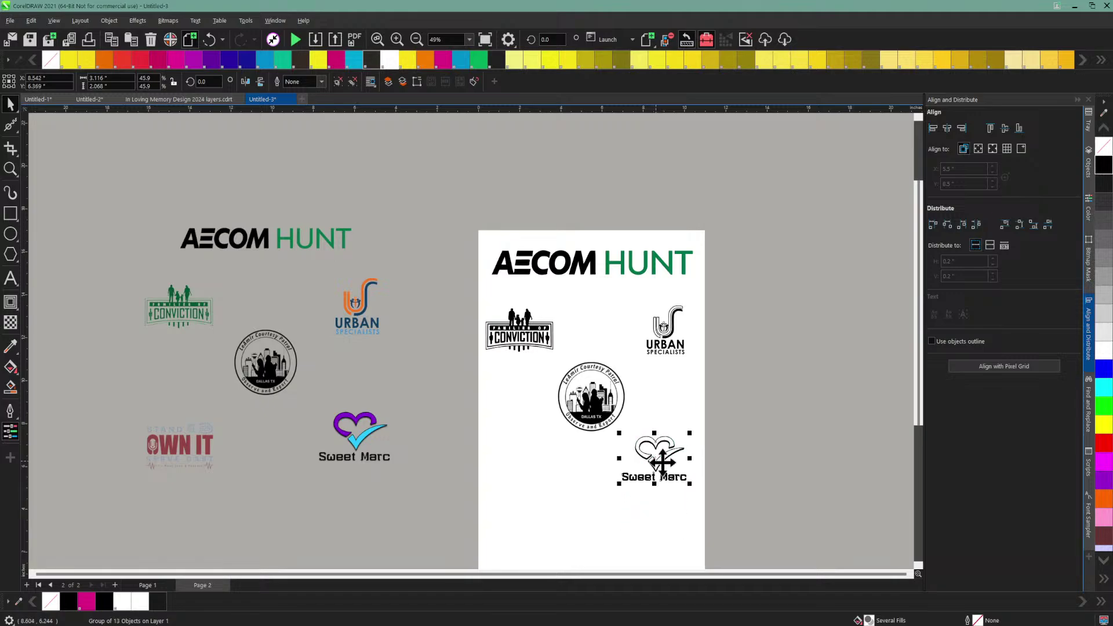
click(751, 464)
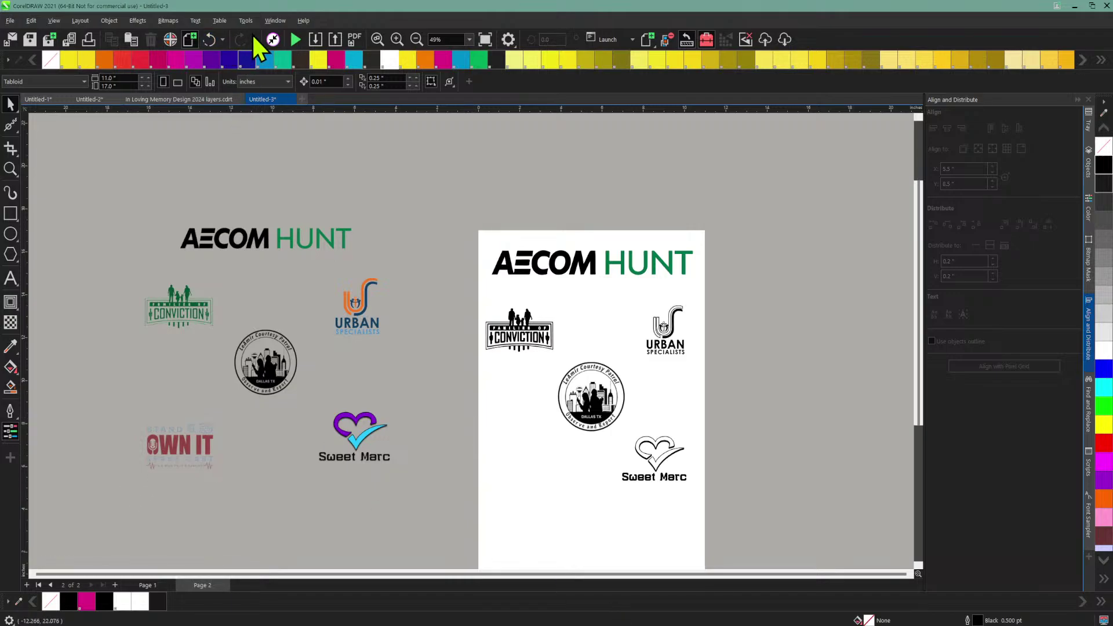
Step: Check the Desktop files dated today as large icons in the Import dialog for the Own It logo, and close it without importing
click(315, 39)
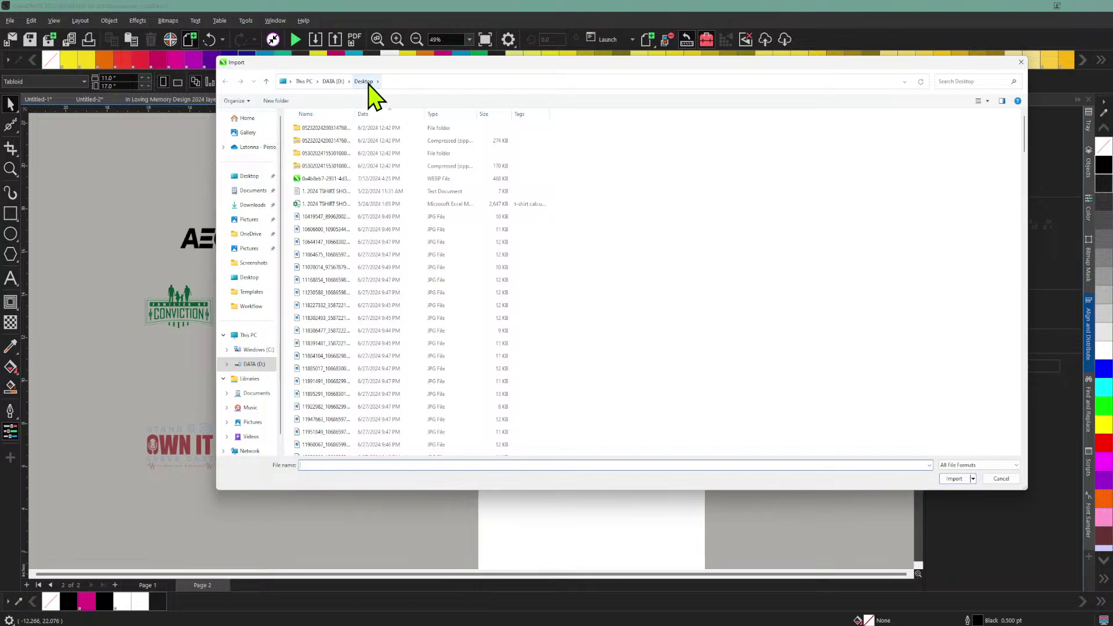
click(420, 115)
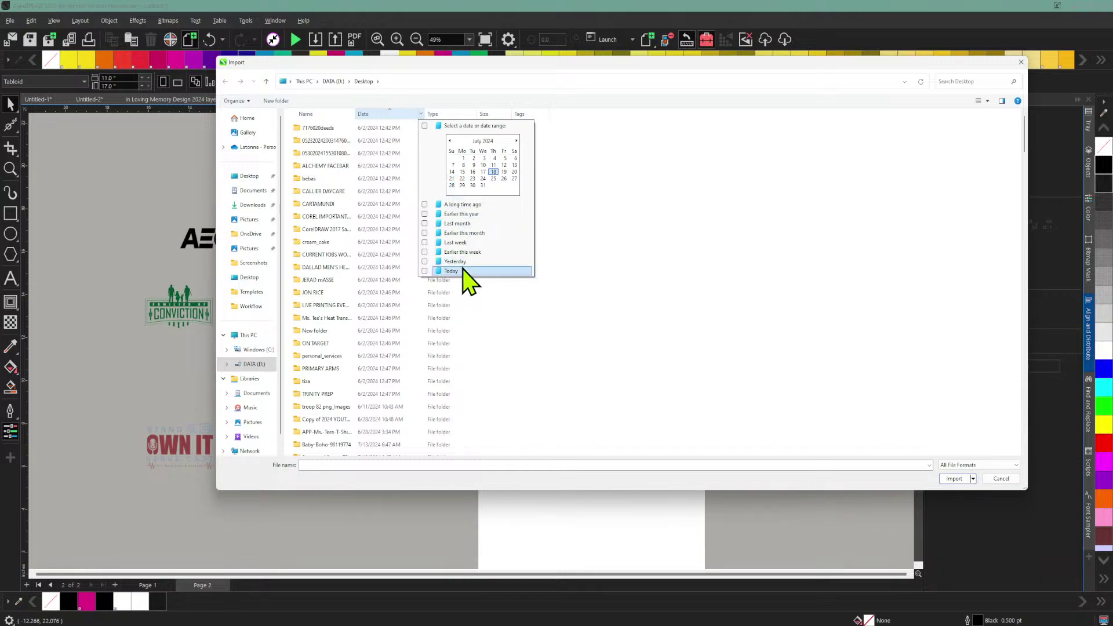
click(466, 278)
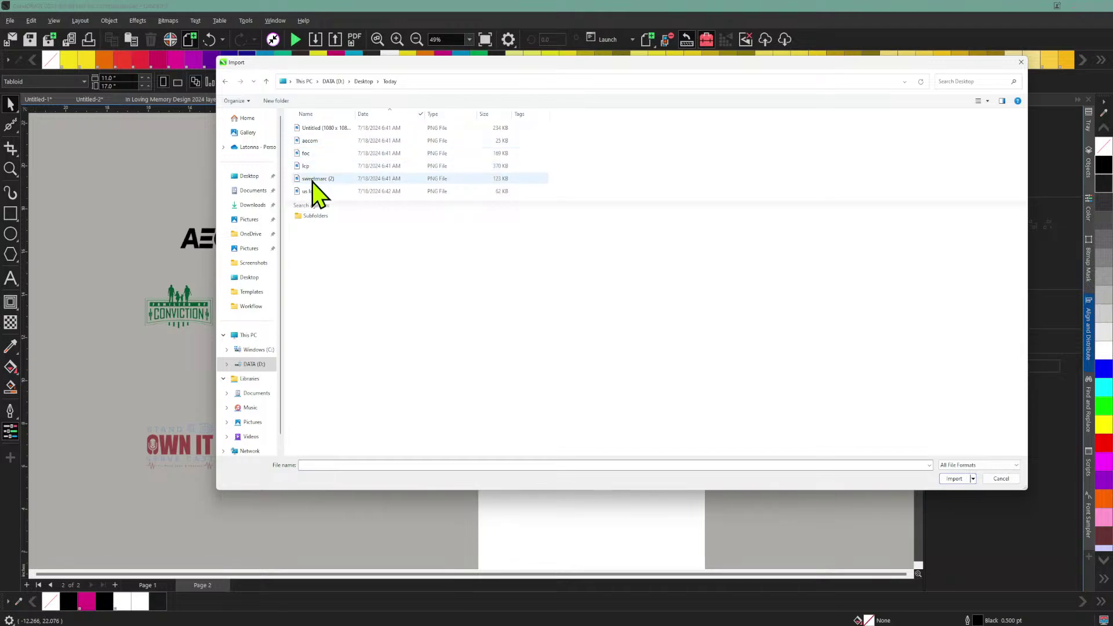
drag(320, 70, 543, 86)
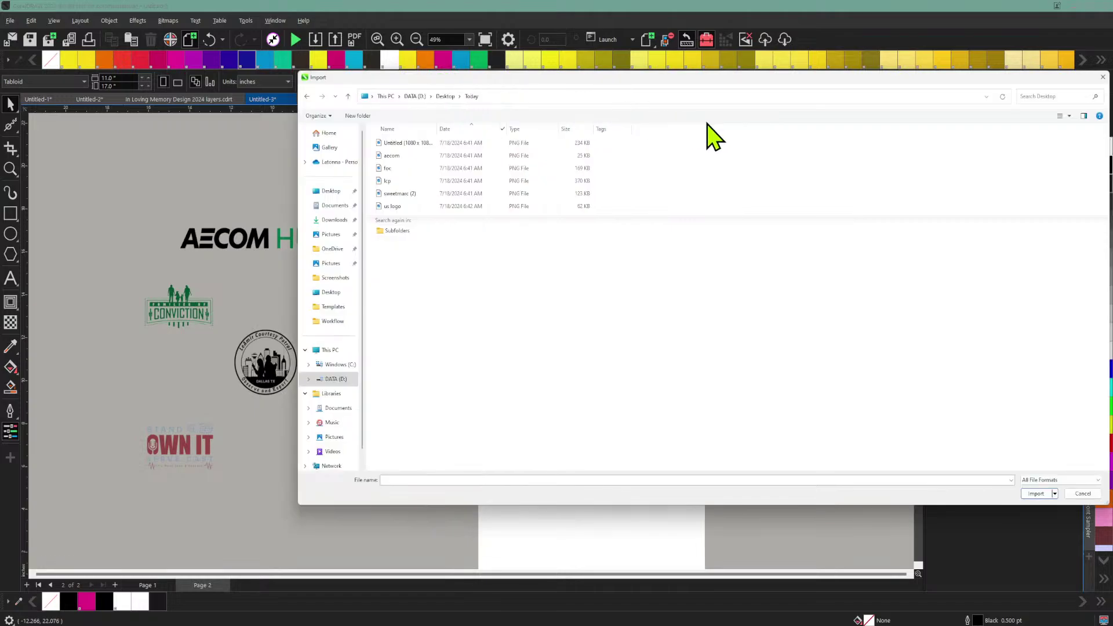
click(1068, 116)
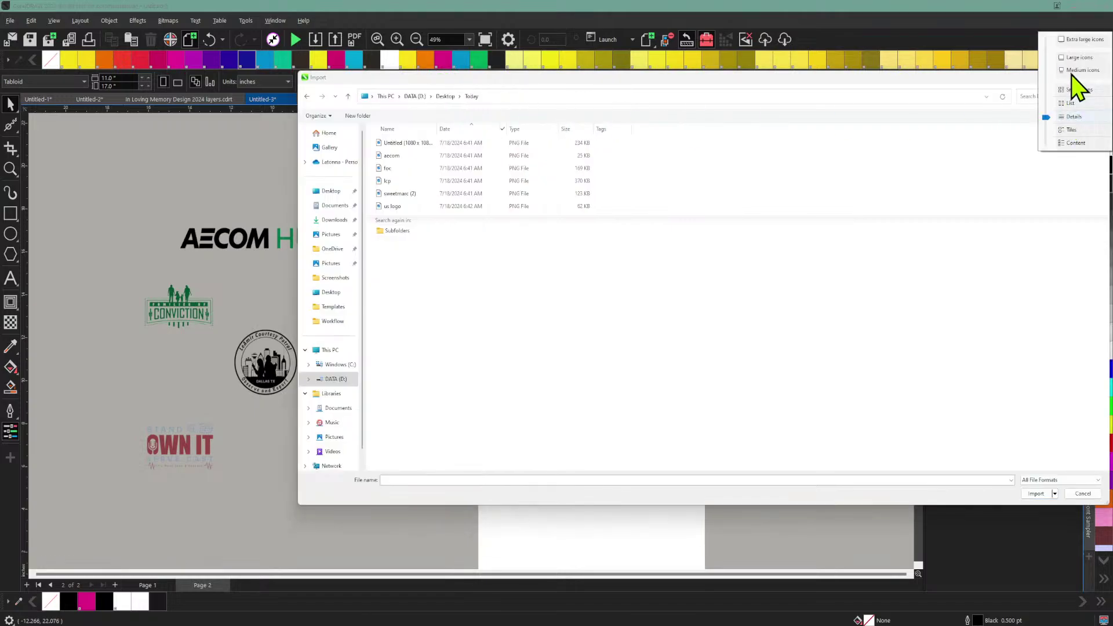
click(1075, 58)
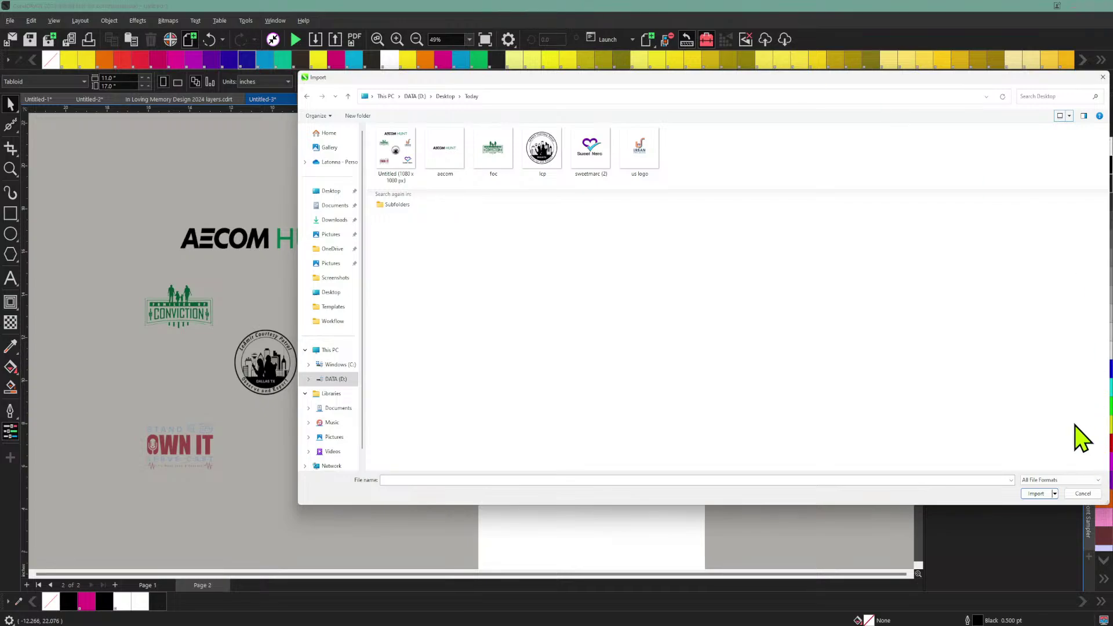
click(1083, 493)
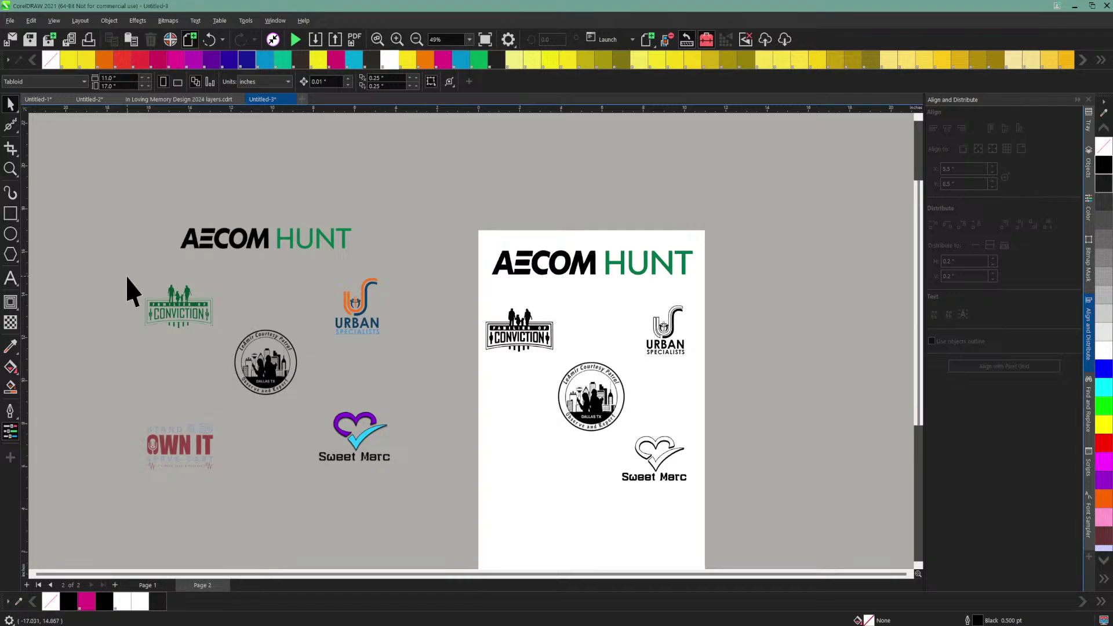
Step: Select the full-color image of all sponsor logos beside the page and move it up
click(125, 276)
drag(184, 308, 190, 240)
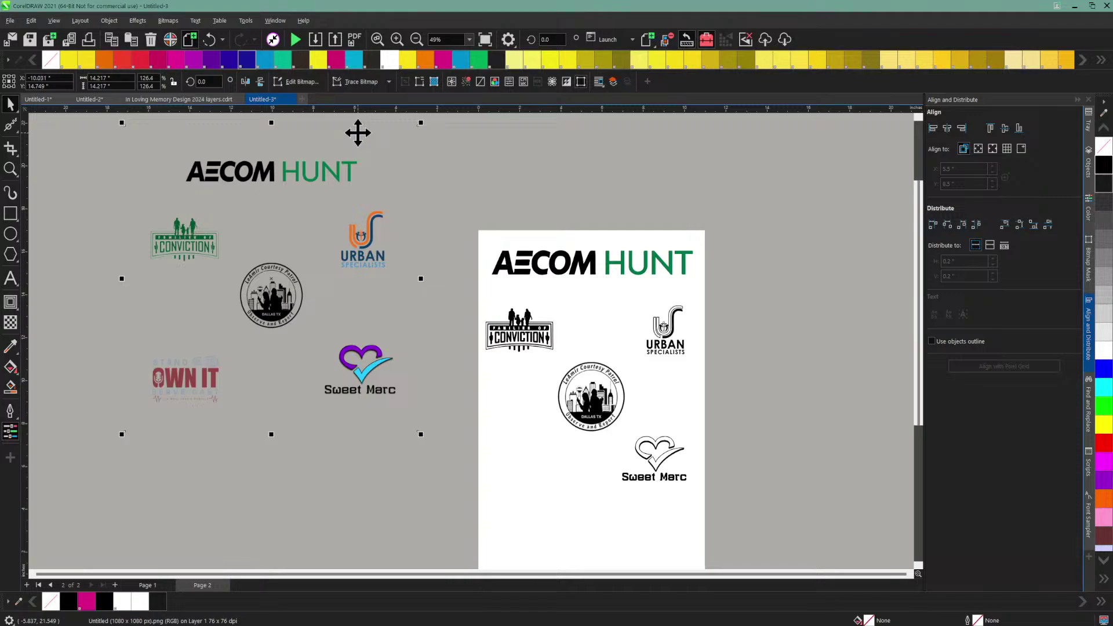
click(273, 307)
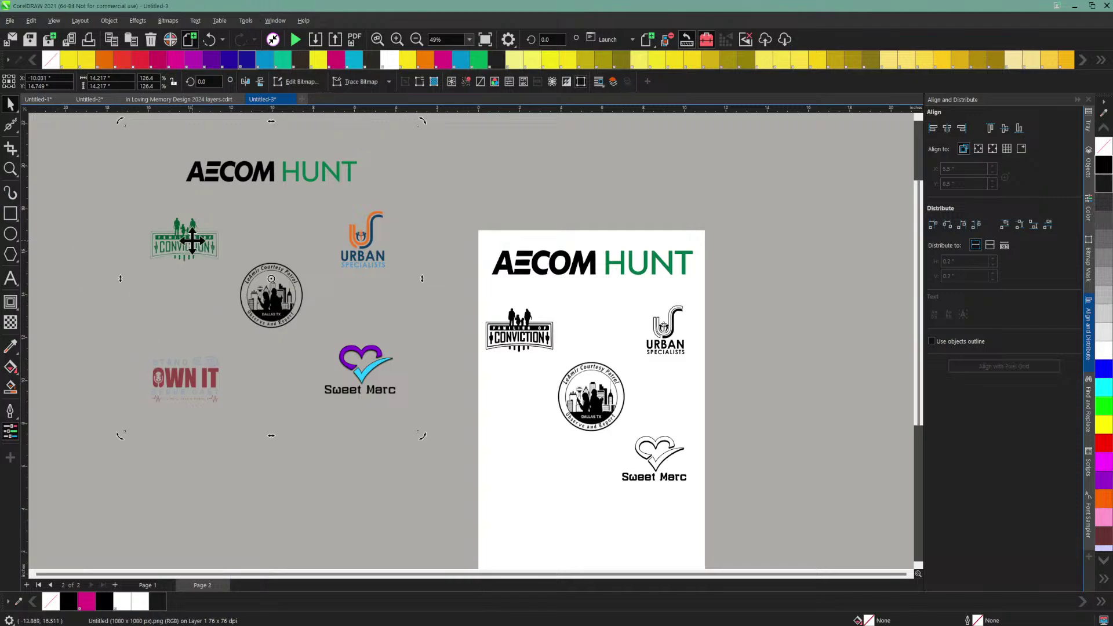
Step: Crop the full-color sponsor image down to the Own It logo and enlarge it to about 12.6 inches wide
click(11, 148)
drag(132, 348, 230, 411)
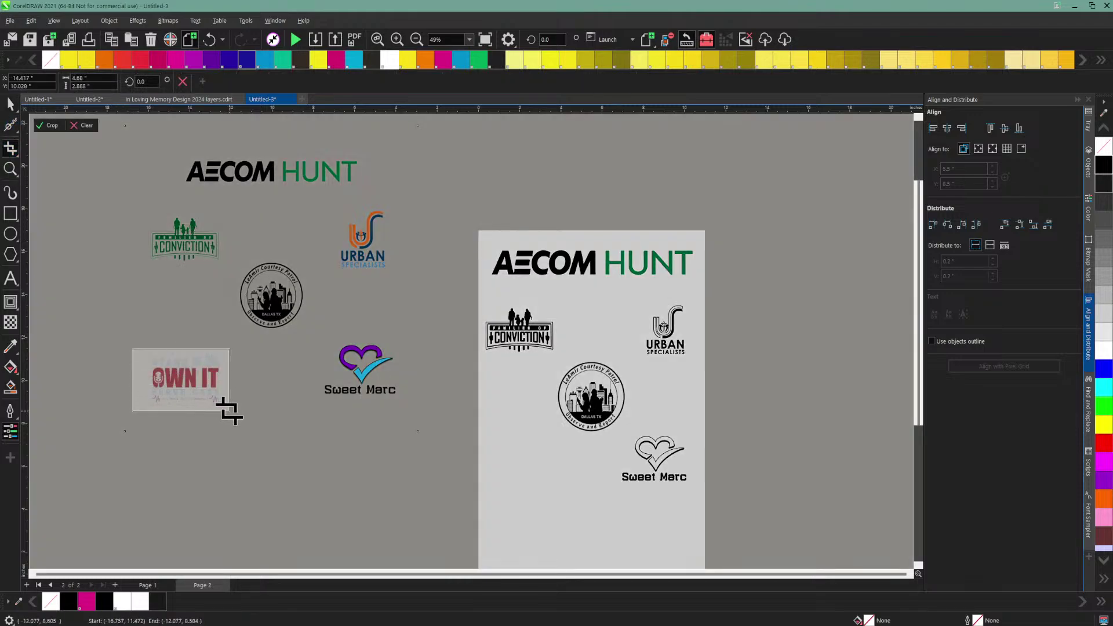
click(45, 125)
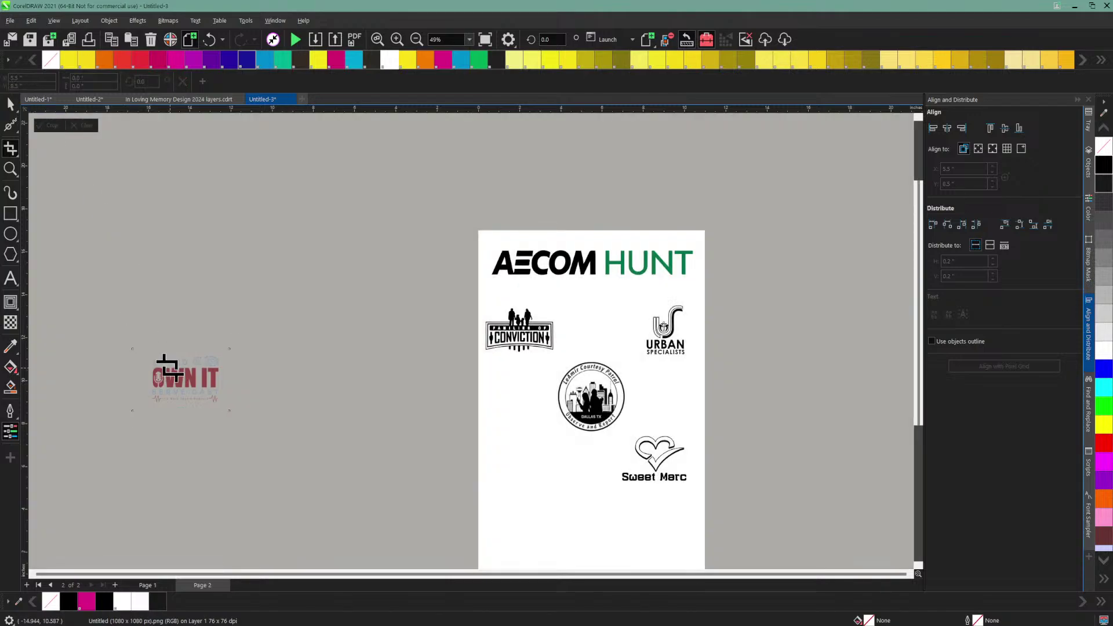
click(10, 104)
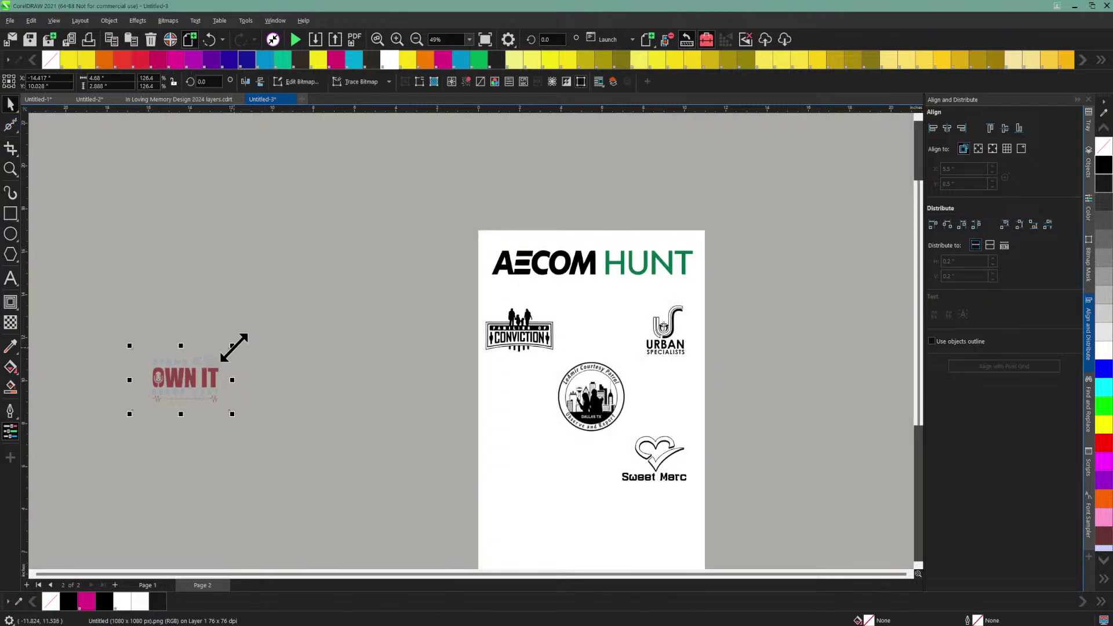
drag(233, 346, 283, 330)
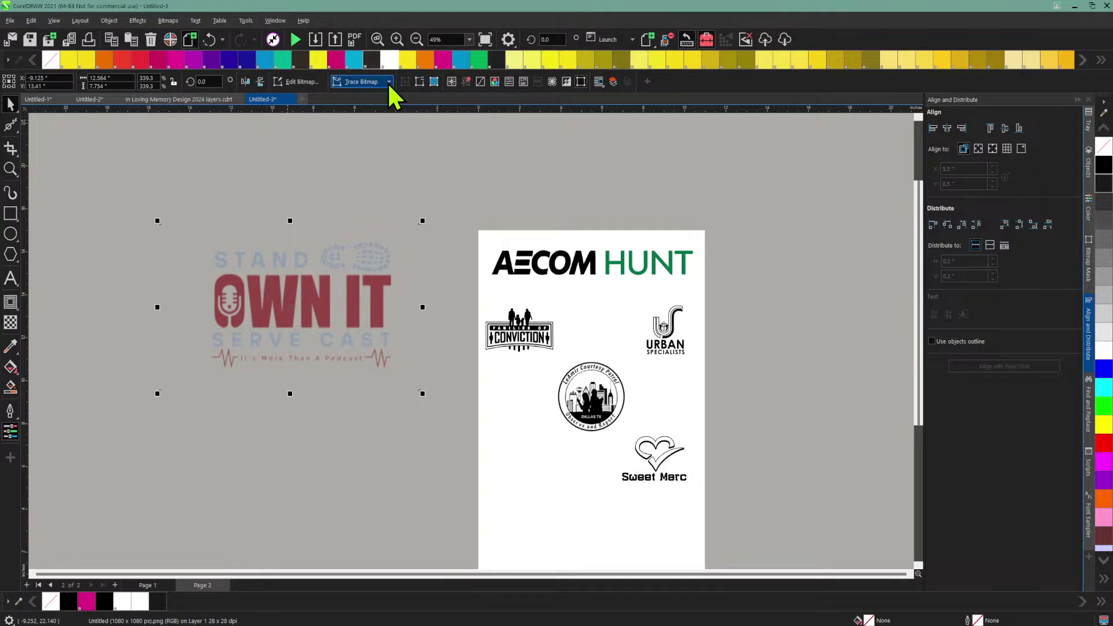
Step: Resample the cropped Own It logo image to a resolution of 300 dpi
click(434, 81)
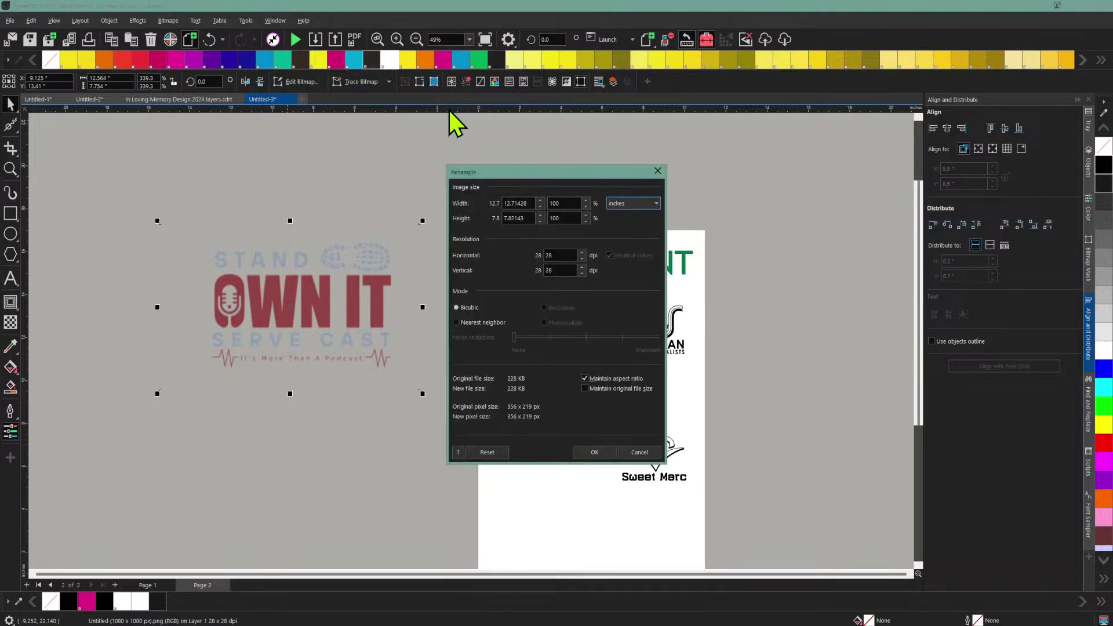
double_click(562, 255)
text(300)
click(595, 452)
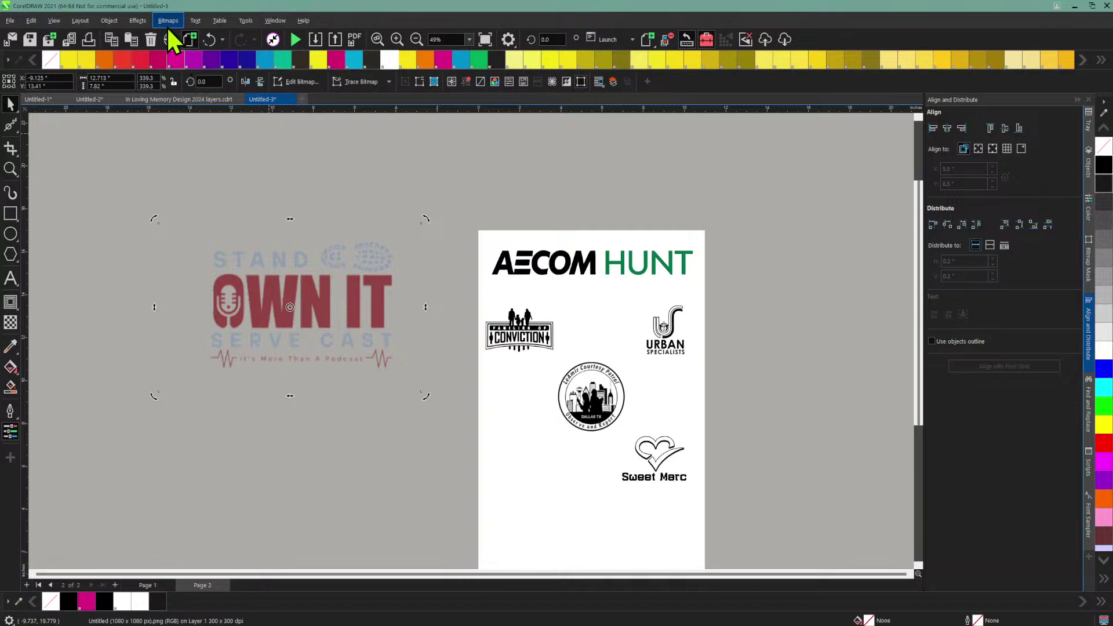
Step: Try inverting the colors of the Own It logo image and shifting it closer to the page
click(137, 21)
mouse_move(187, 55)
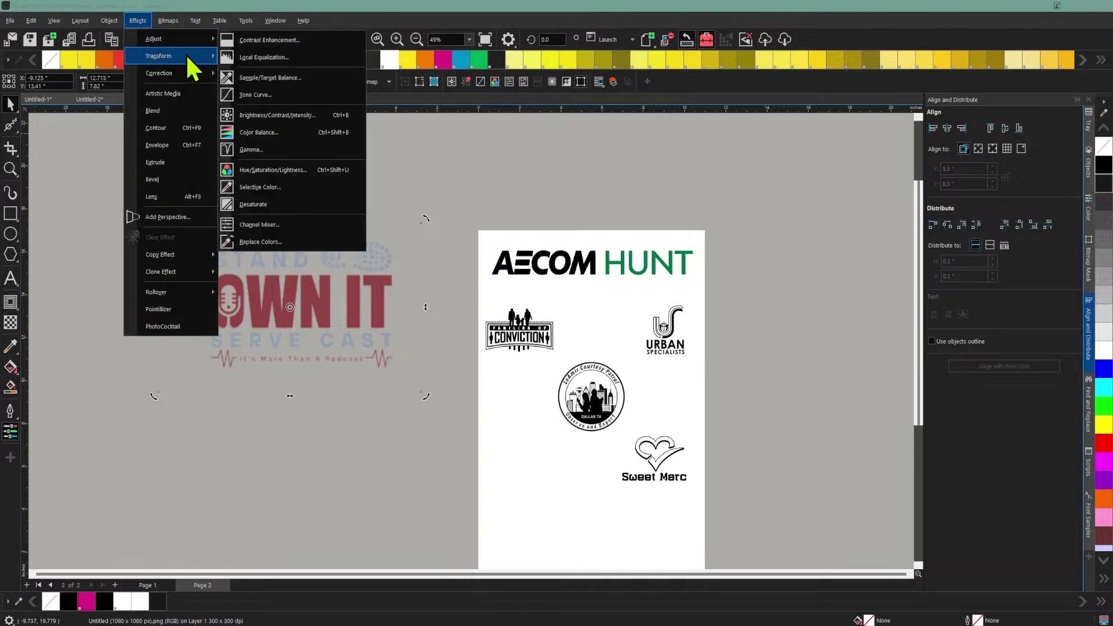
click(250, 75)
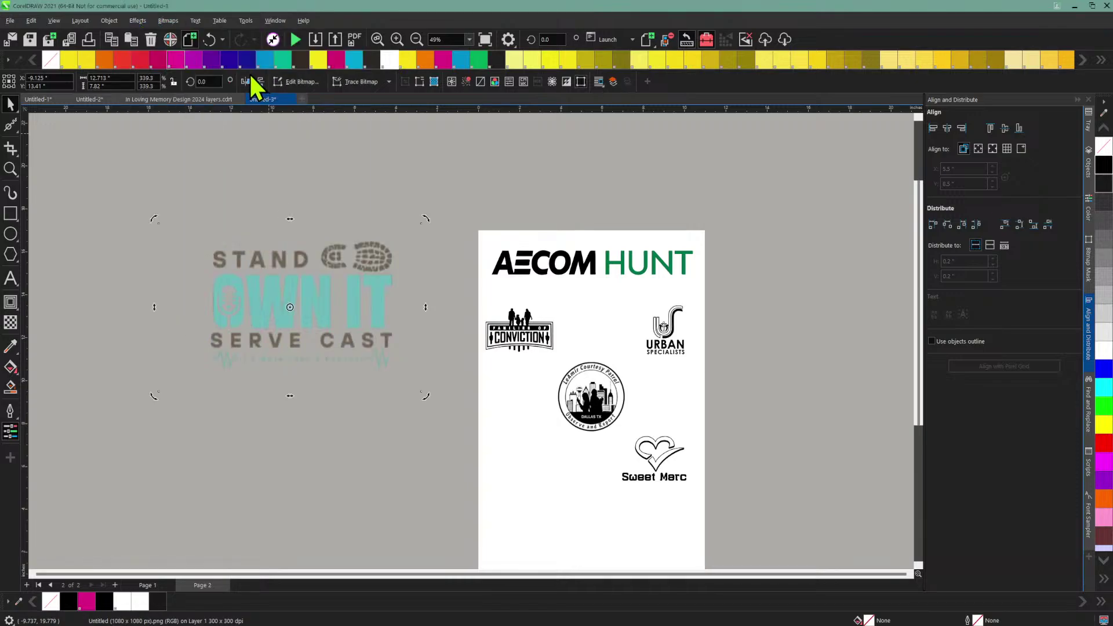
drag(252, 265, 256, 250)
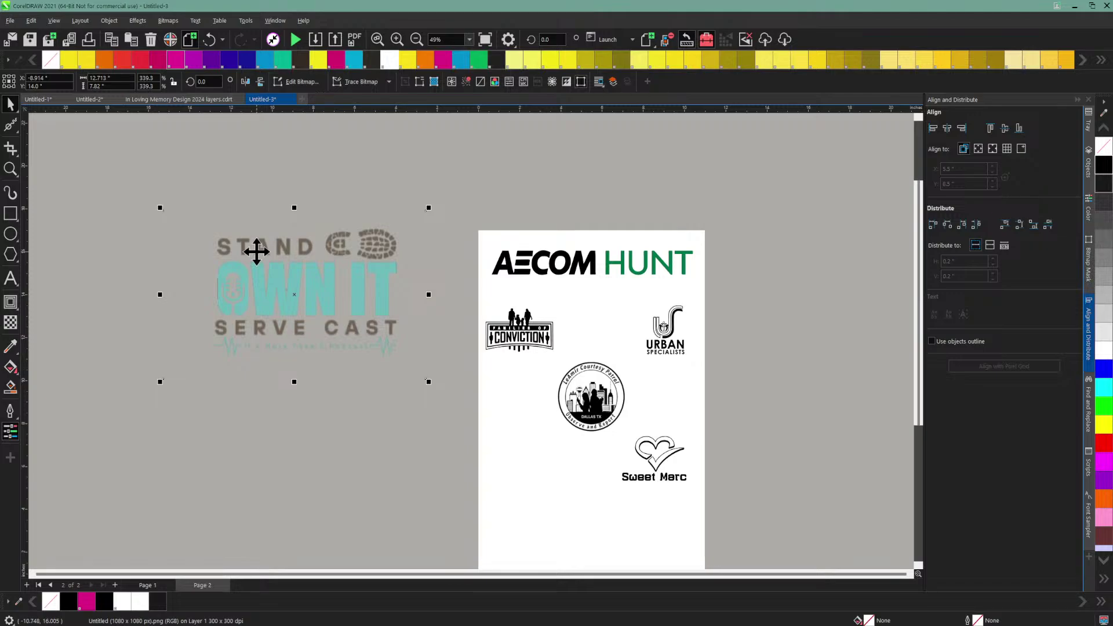
click(397, 38)
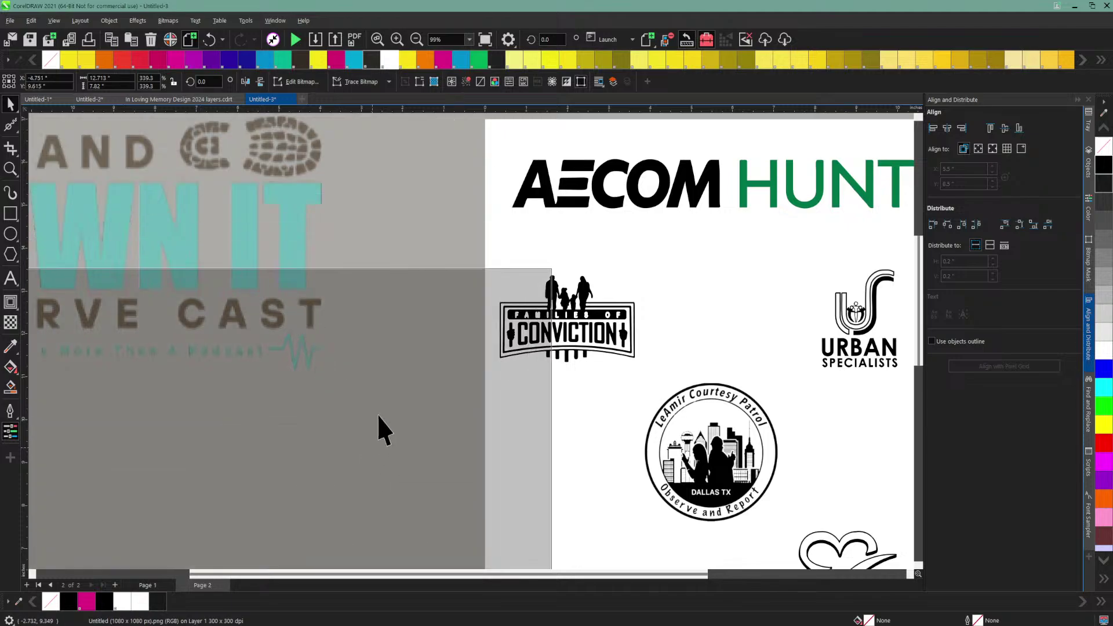
click(109, 24)
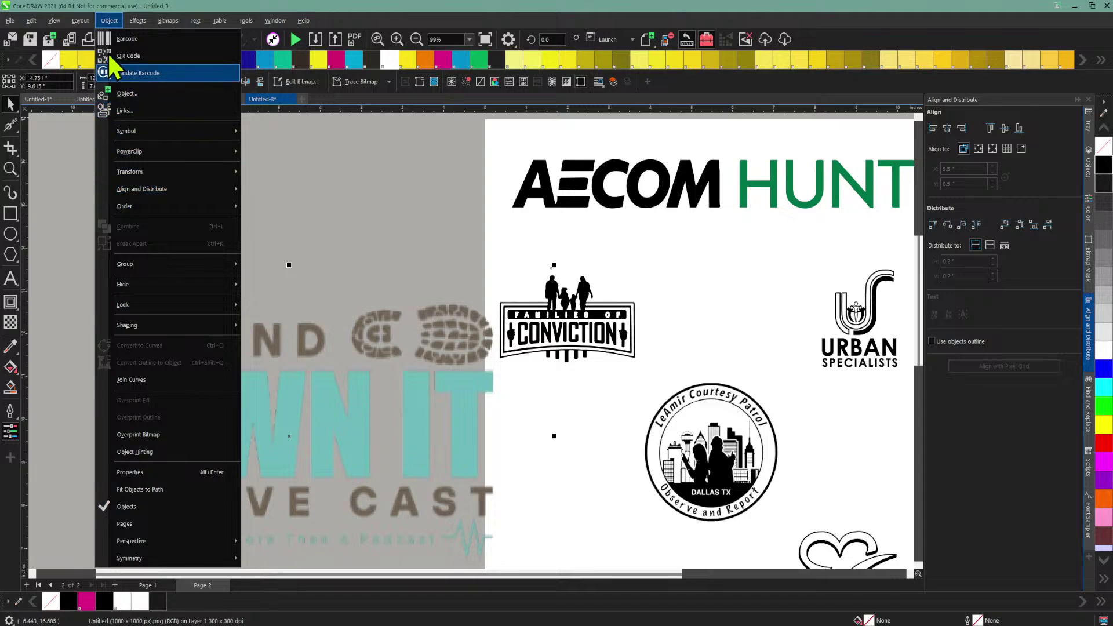
mouse_move(53, 22)
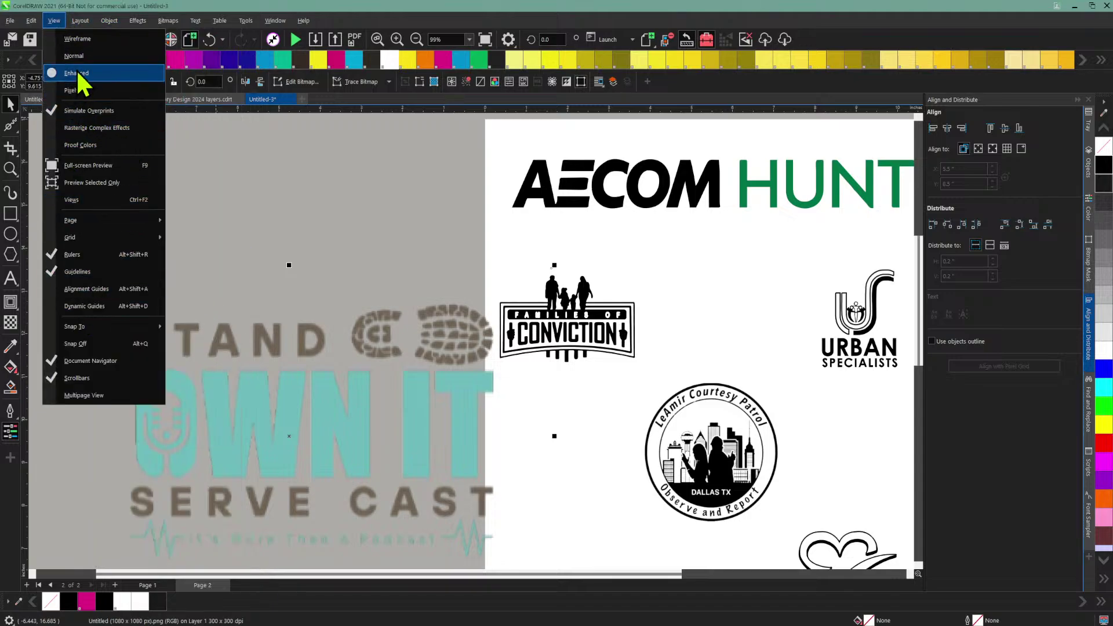
Step: Undo the moves and the color inversion of the Own It logo image
click(208, 40)
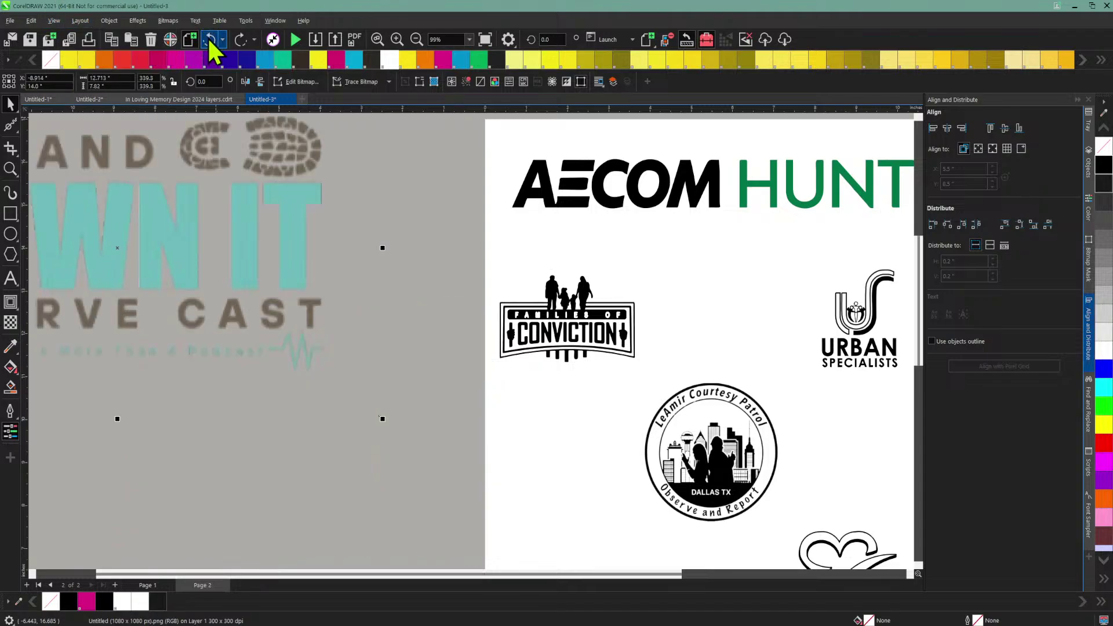
click(210, 39)
click(210, 39)
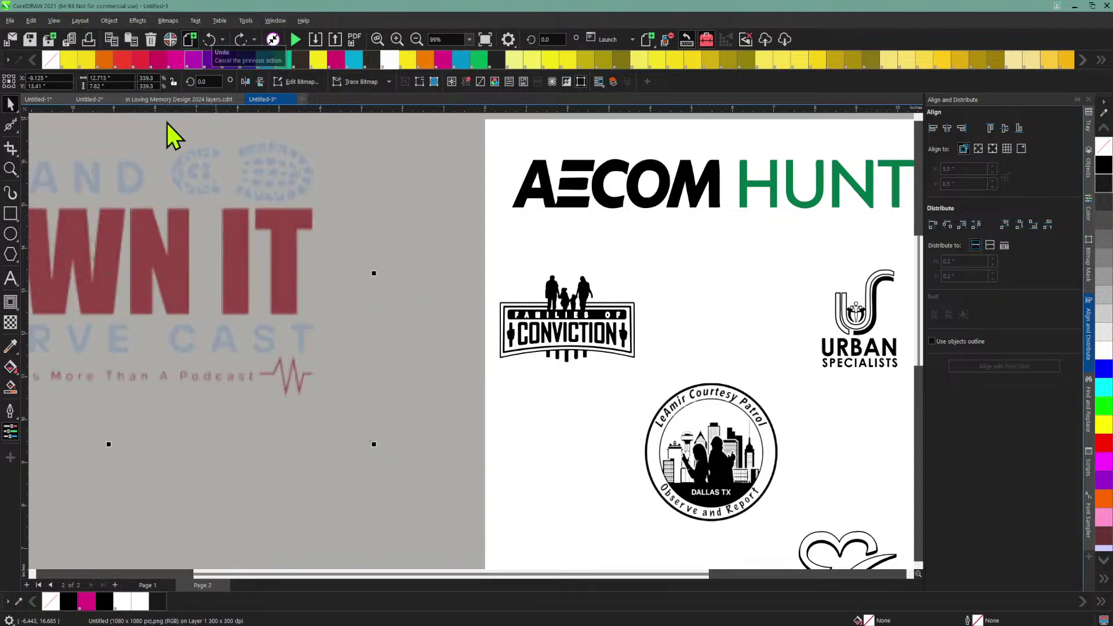
Step: Move the Own It logo image close to the page's edge and lock it in place as a tracing reference
drag(137, 241, 302, 228)
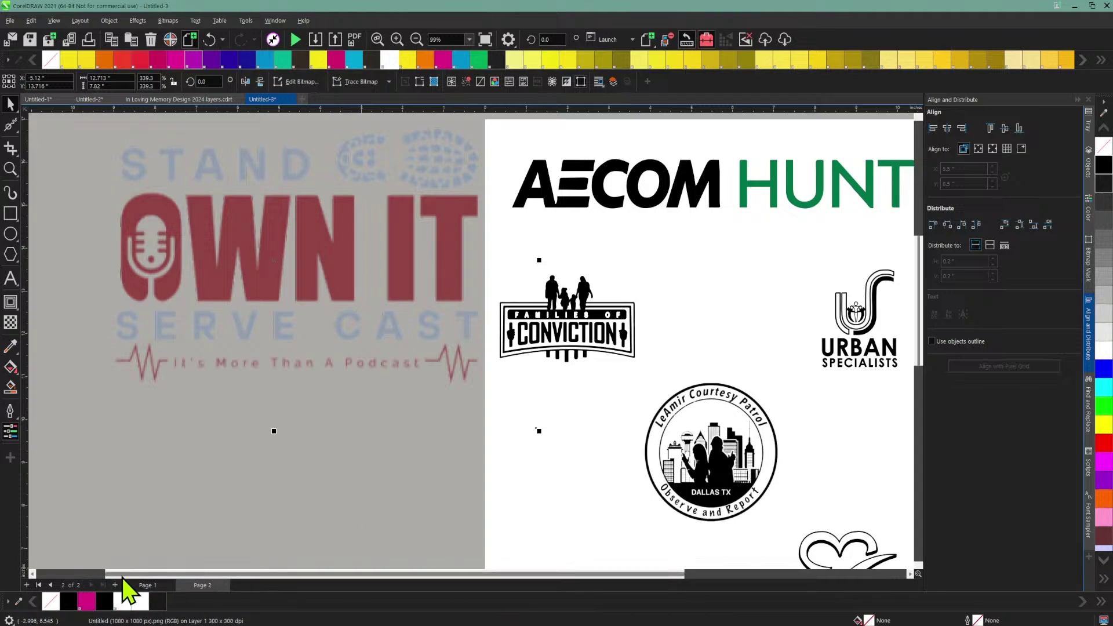
drag(122, 577, 28, 571)
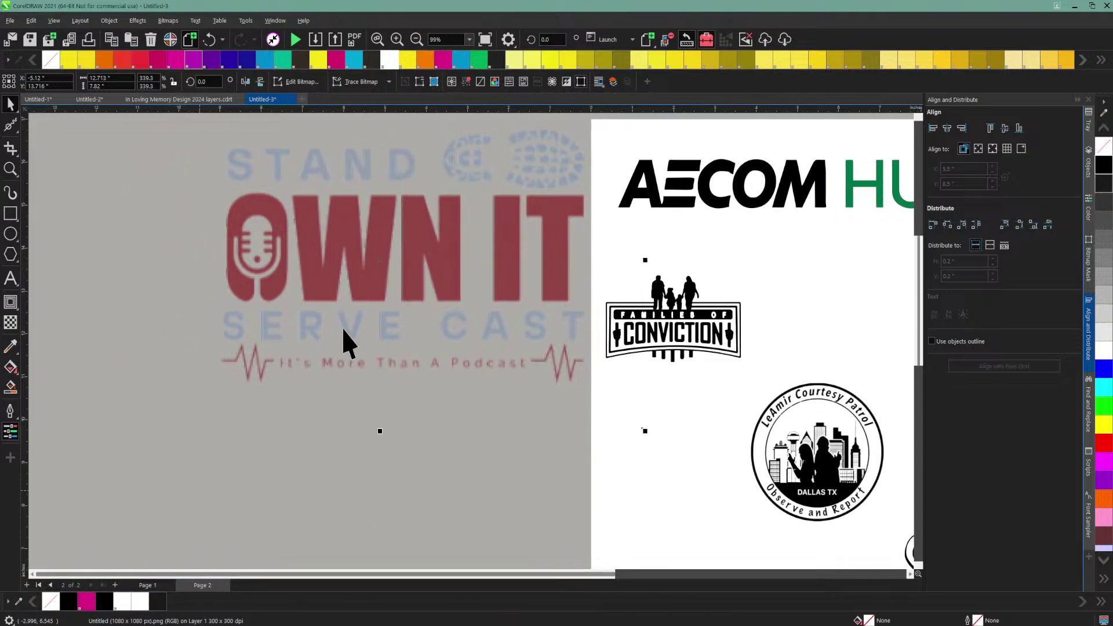
drag(325, 241, 296, 294)
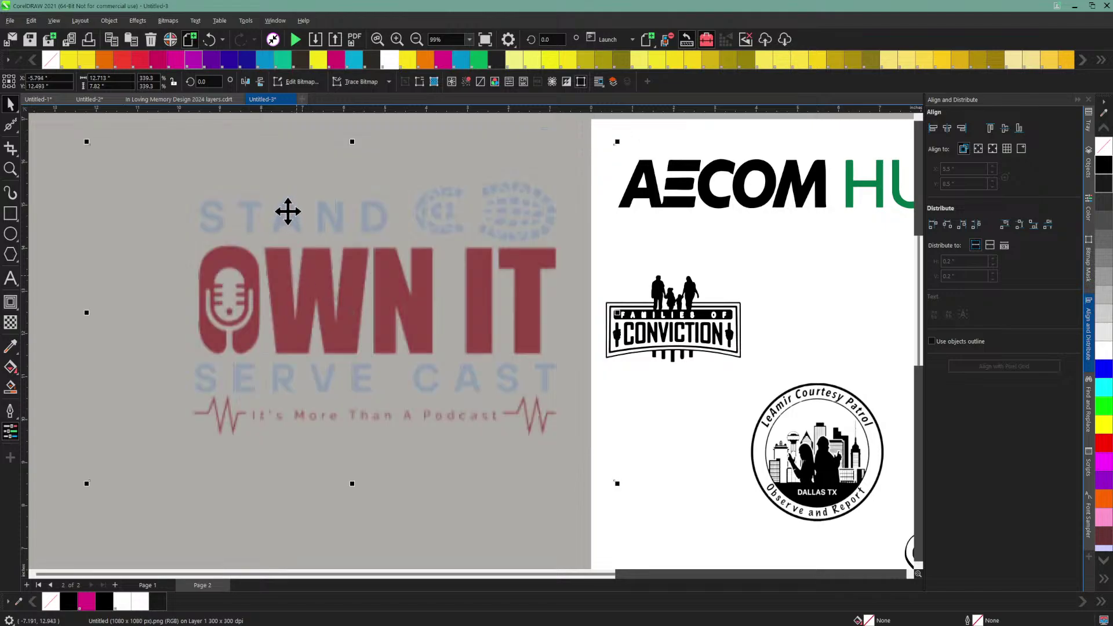
click(396, 40)
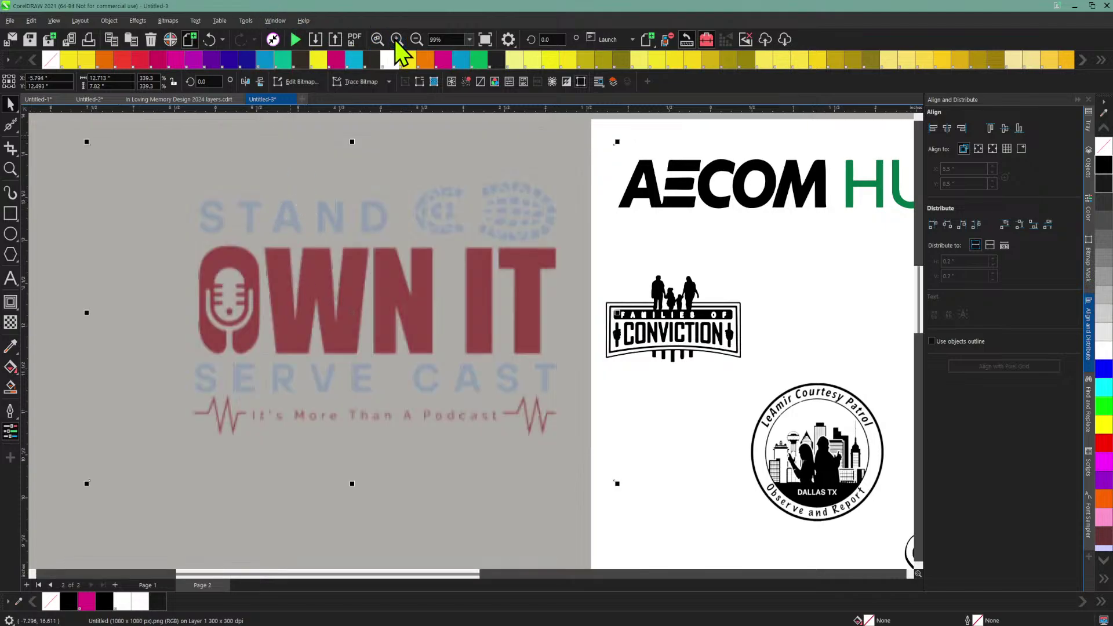
click(397, 39)
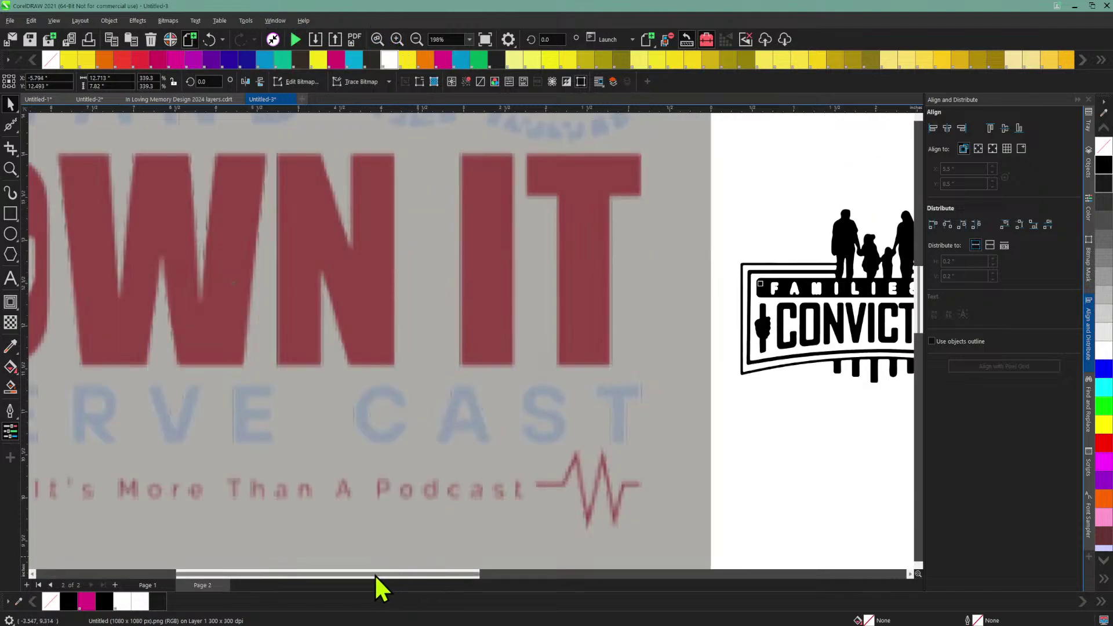
drag(374, 574, 342, 572)
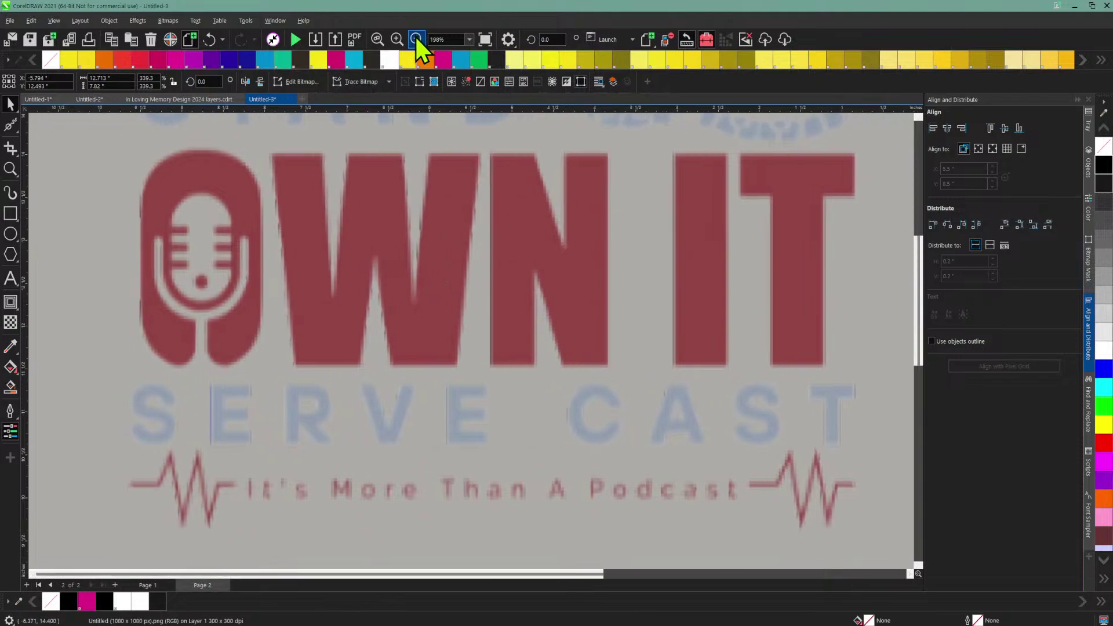
click(416, 39)
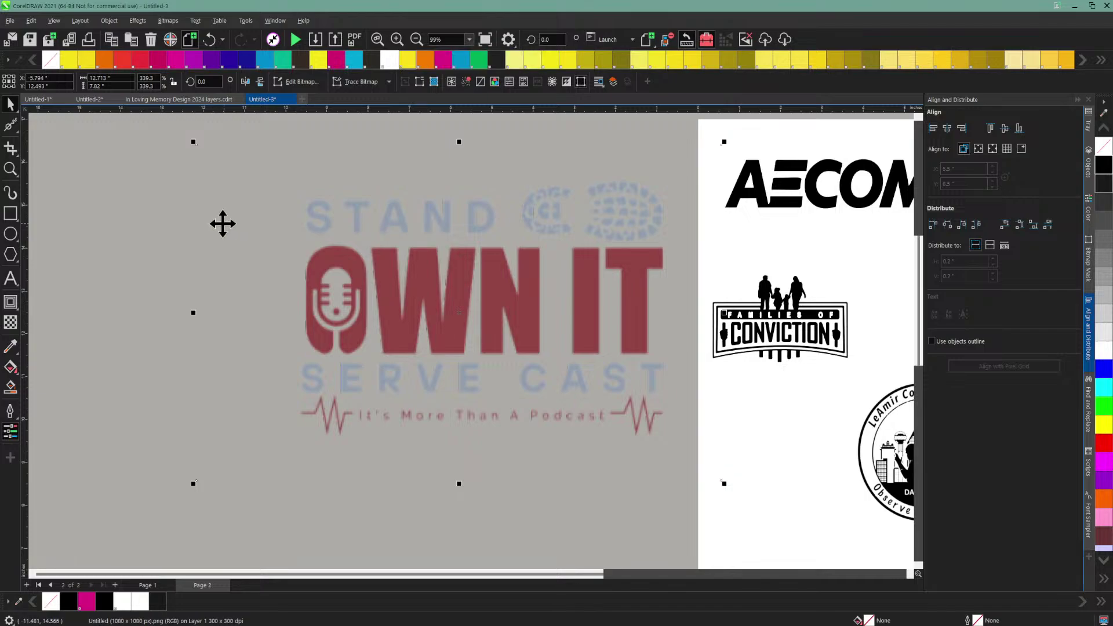
right_click(370, 239)
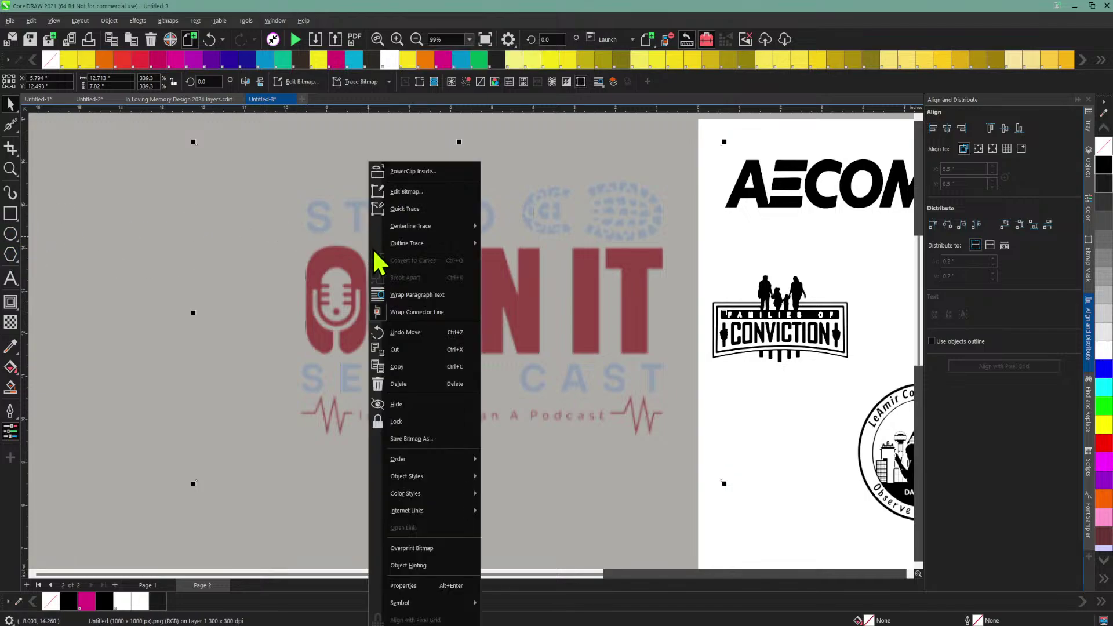
click(400, 422)
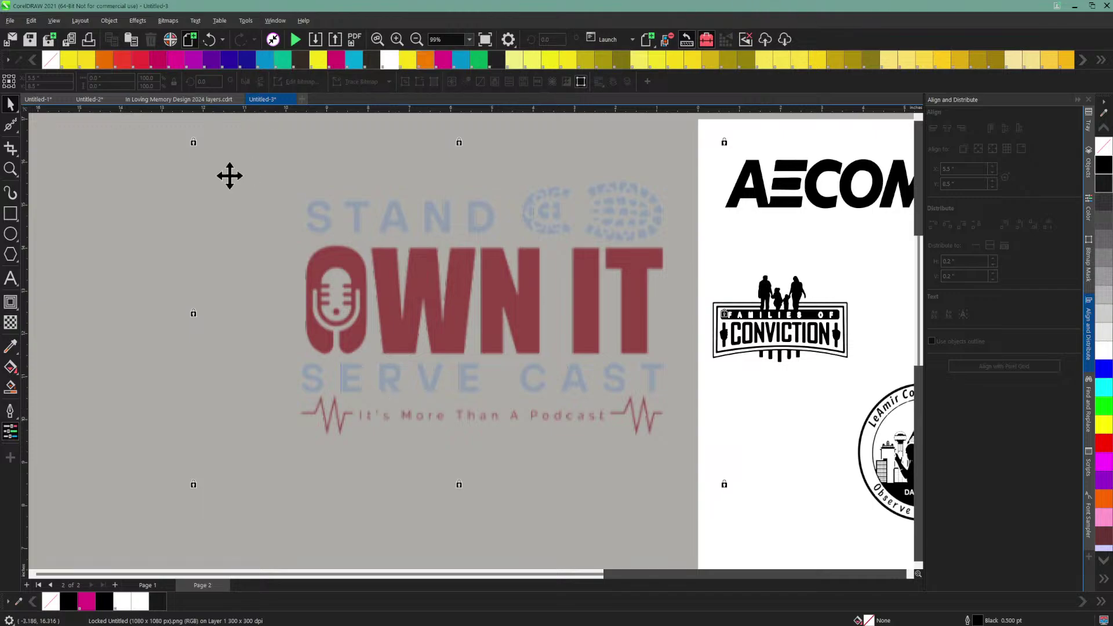
Step: Add the artistic text "own it" beside the locked logo image and enlarge it to about 112 pt
click(10, 279)
click(215, 300)
text(own it)
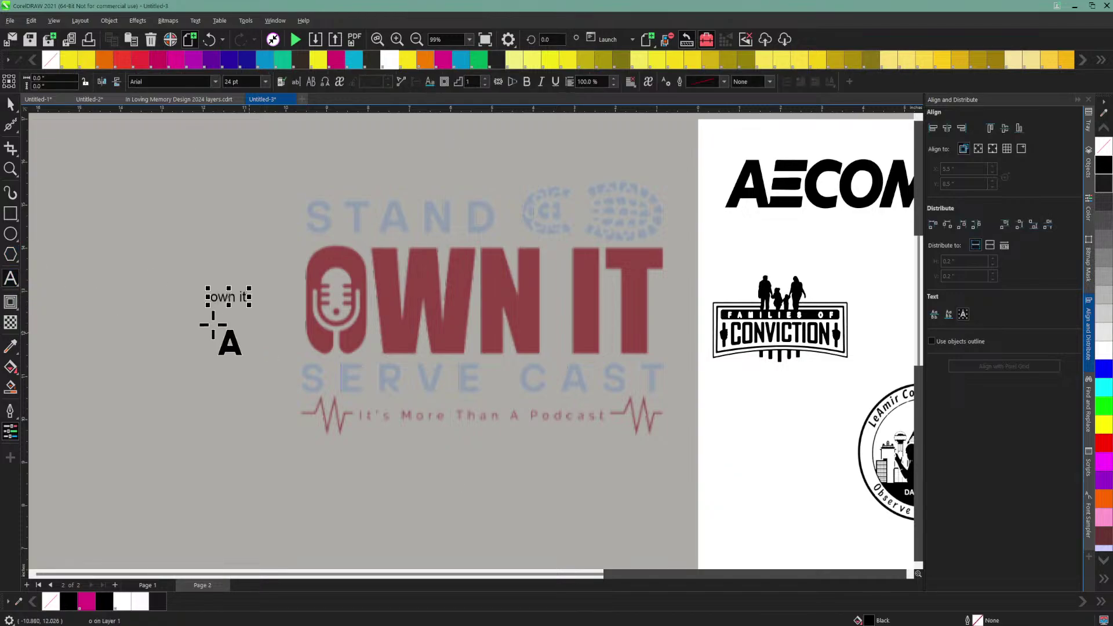
drag(249, 305, 299, 326)
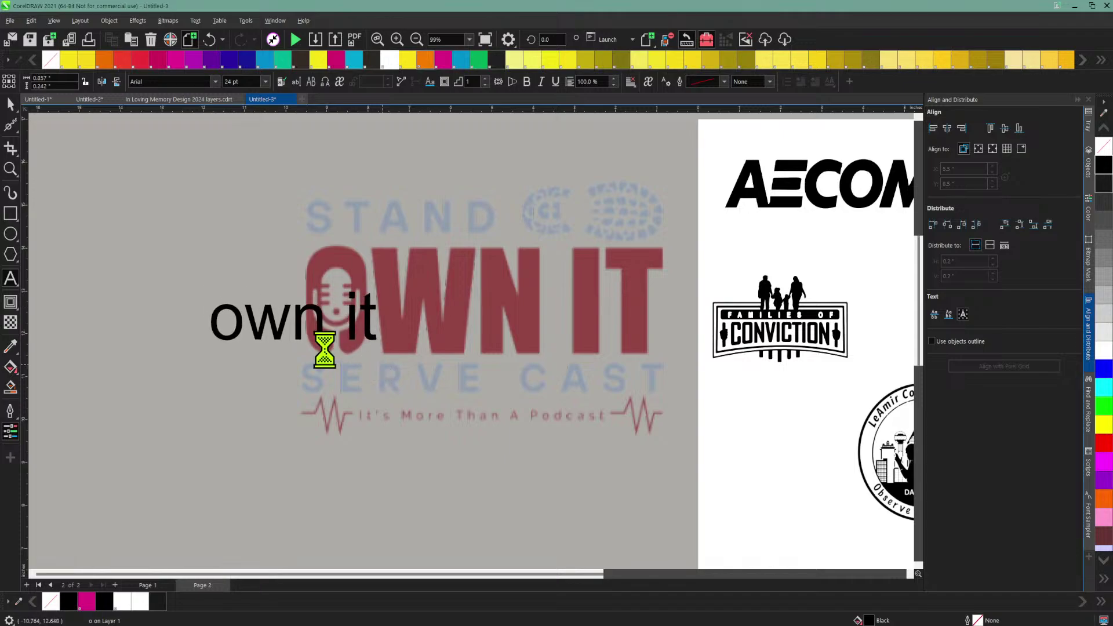
Step: Change the case of the whole "own it" text to UPPERCASE
drag(211, 325, 384, 321)
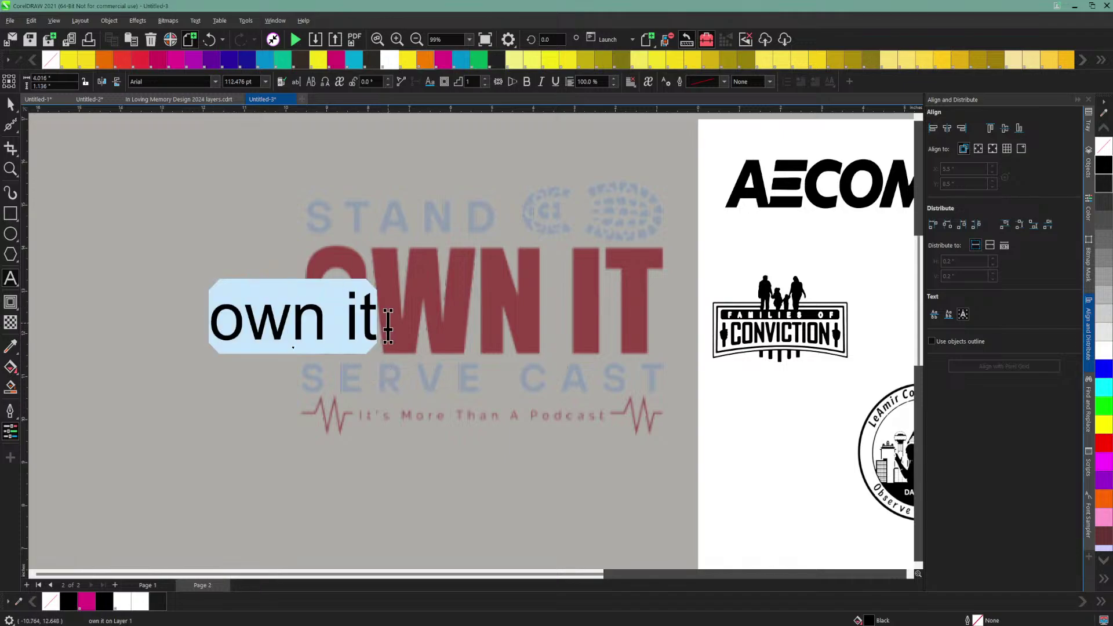
right_click(327, 320)
mouse_move(367, 472)
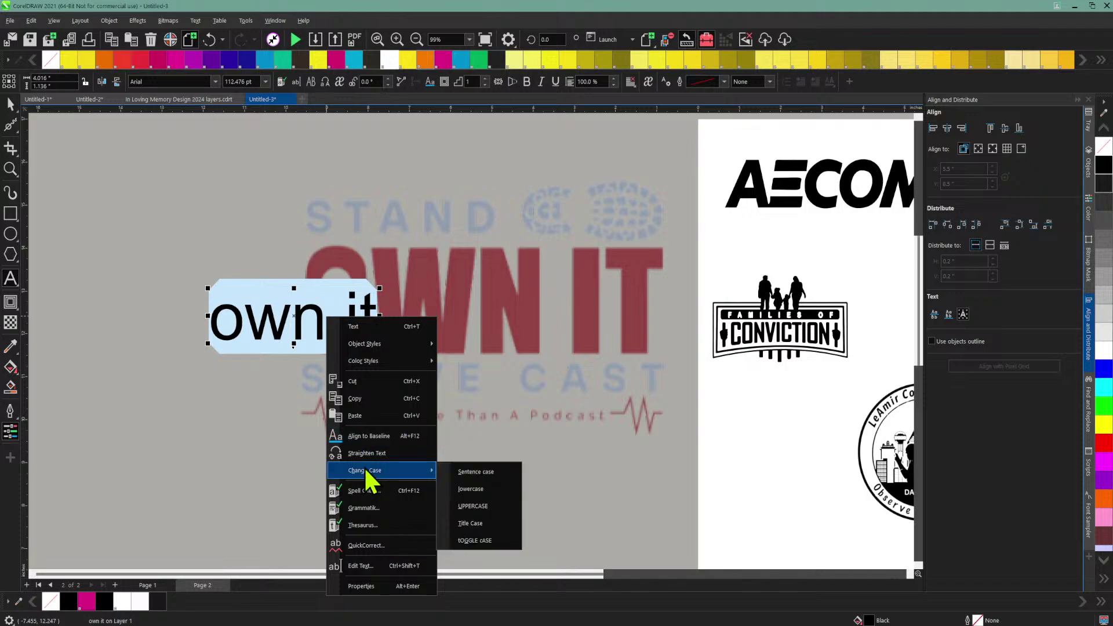
click(471, 506)
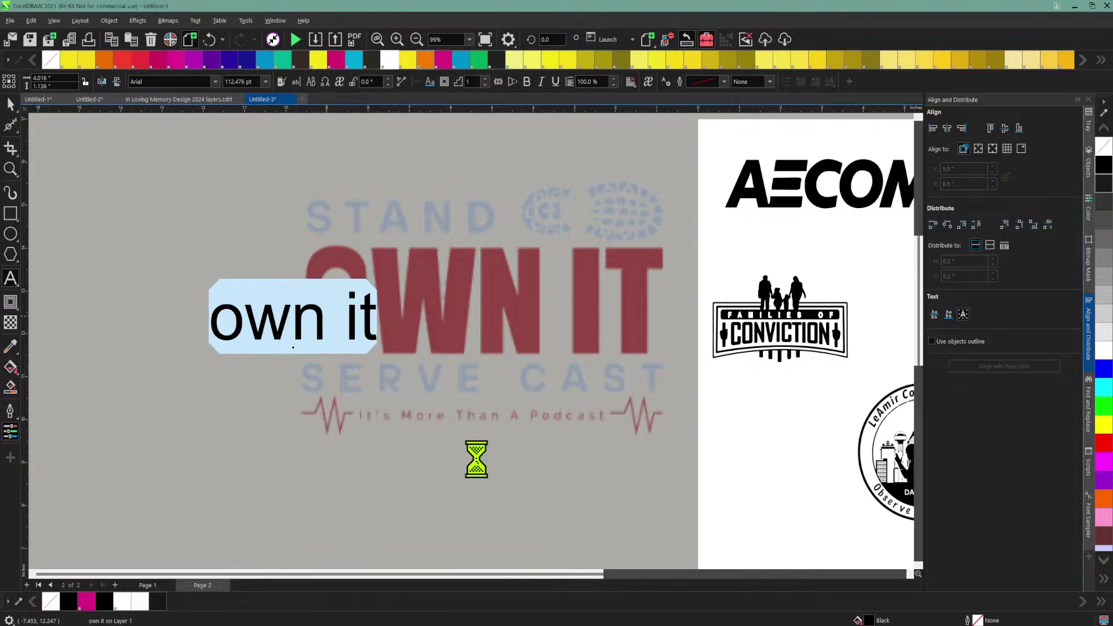
Step: Set the font of the OWN IT text to Impact and finish editing it
click(214, 82)
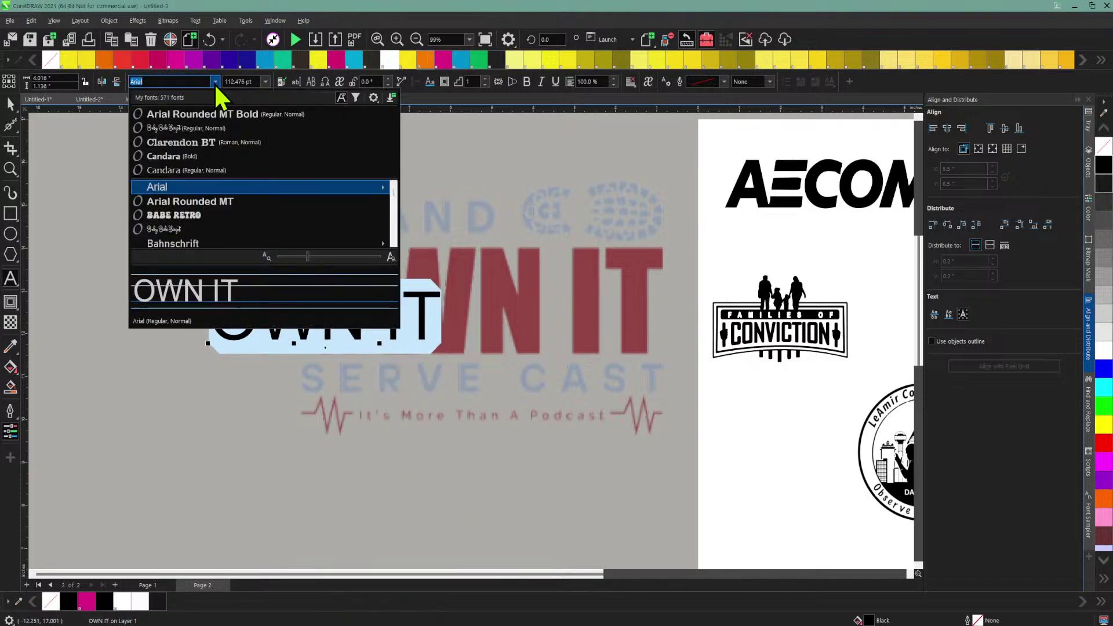
text(i)
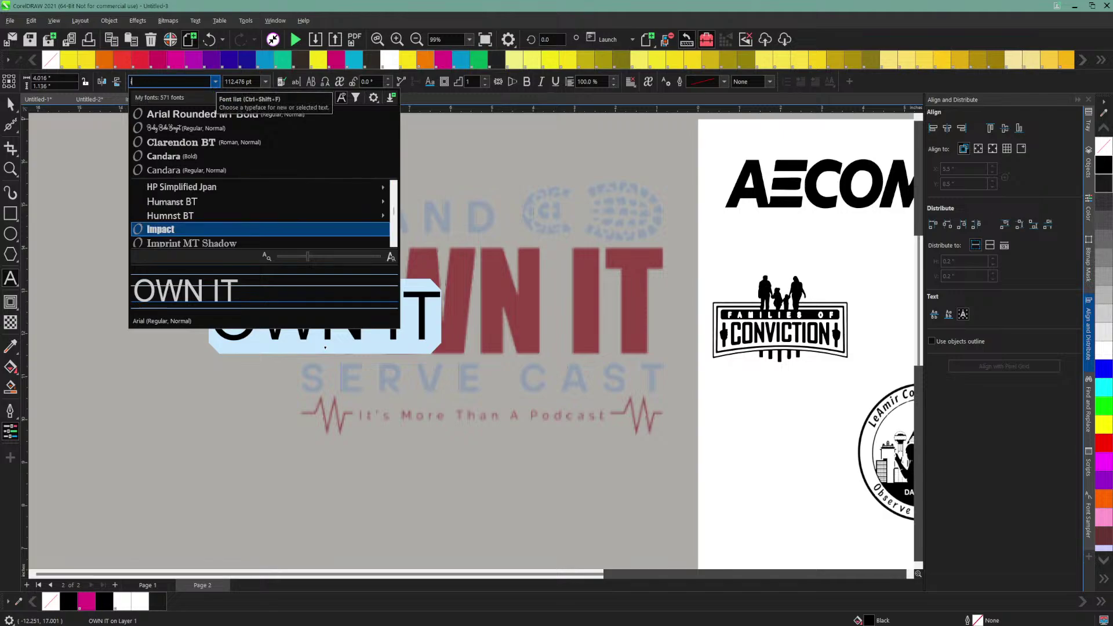
text(mpact)
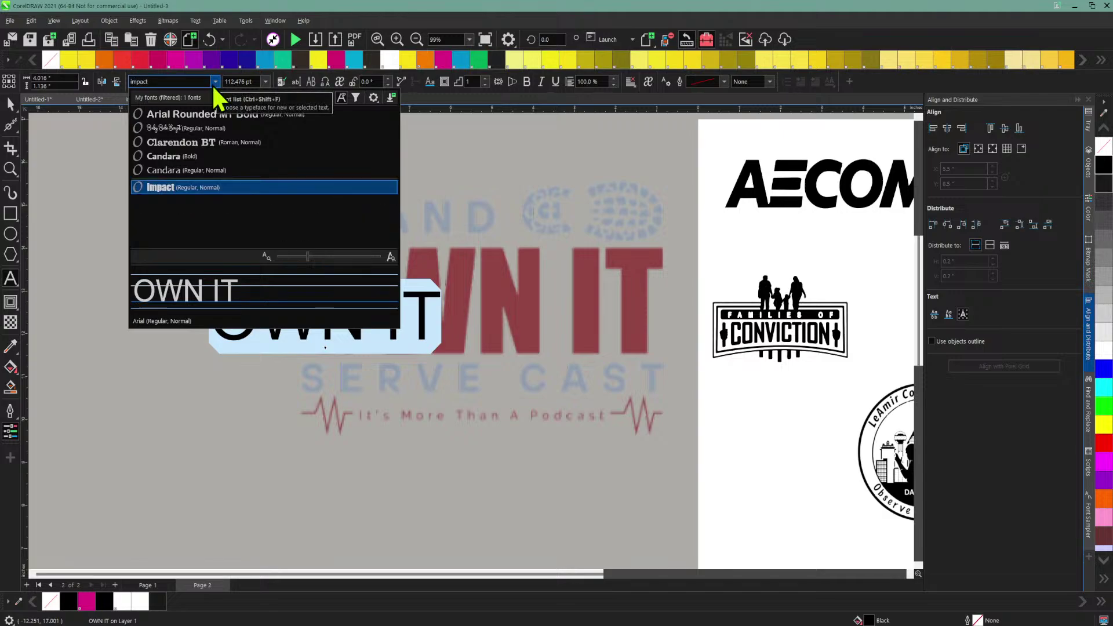
click(208, 185)
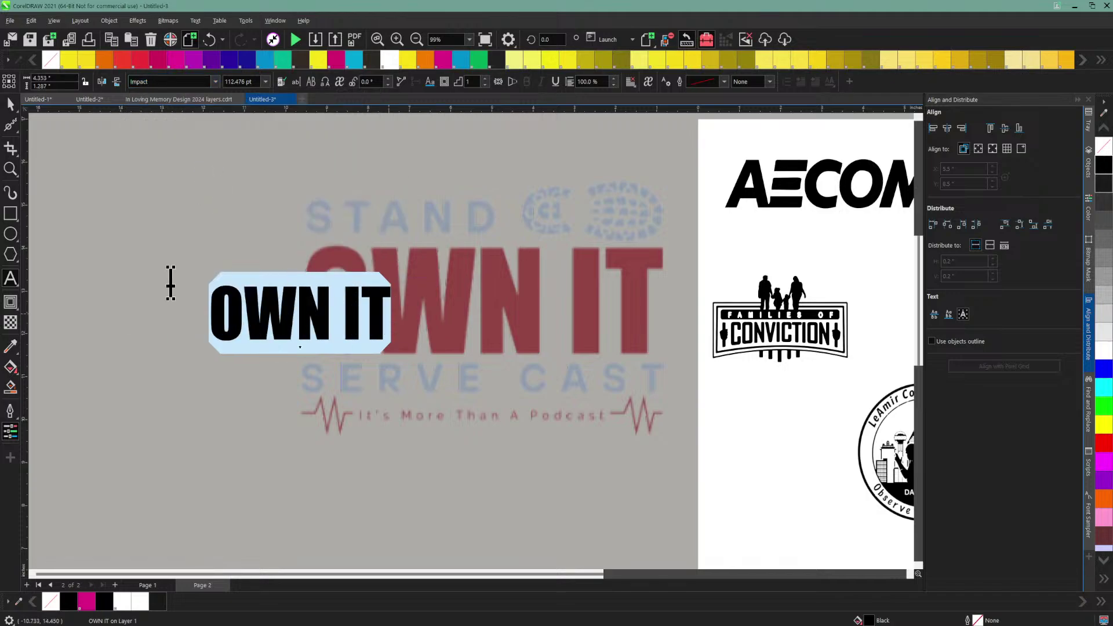
click(140, 255)
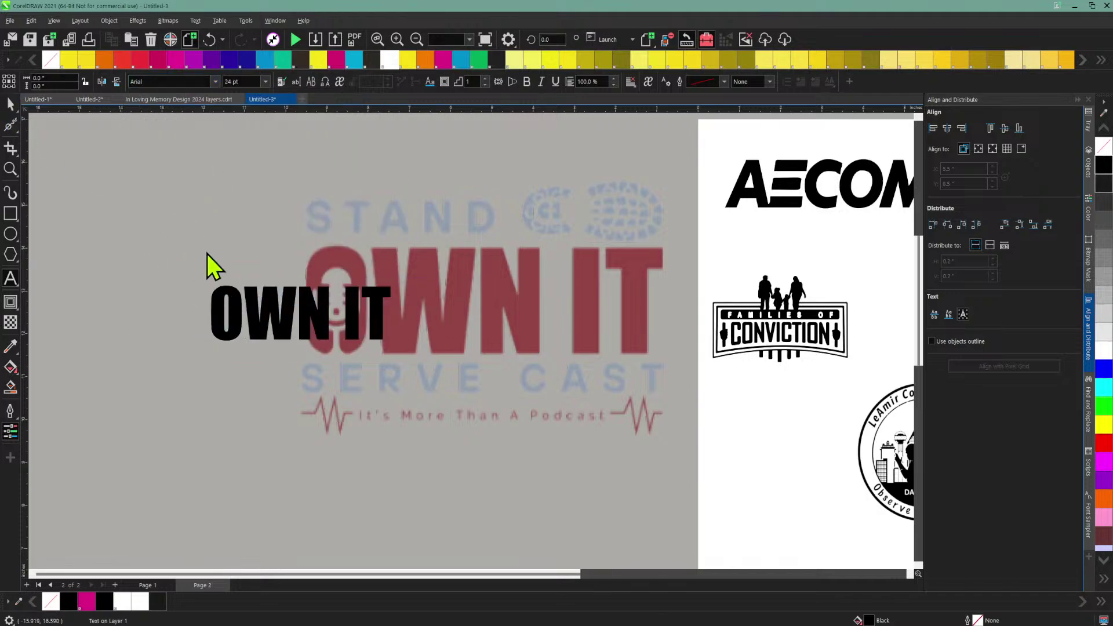
Step: Remove the fill from the OWN IT text and give it a magenta hairline outline
click(259, 310)
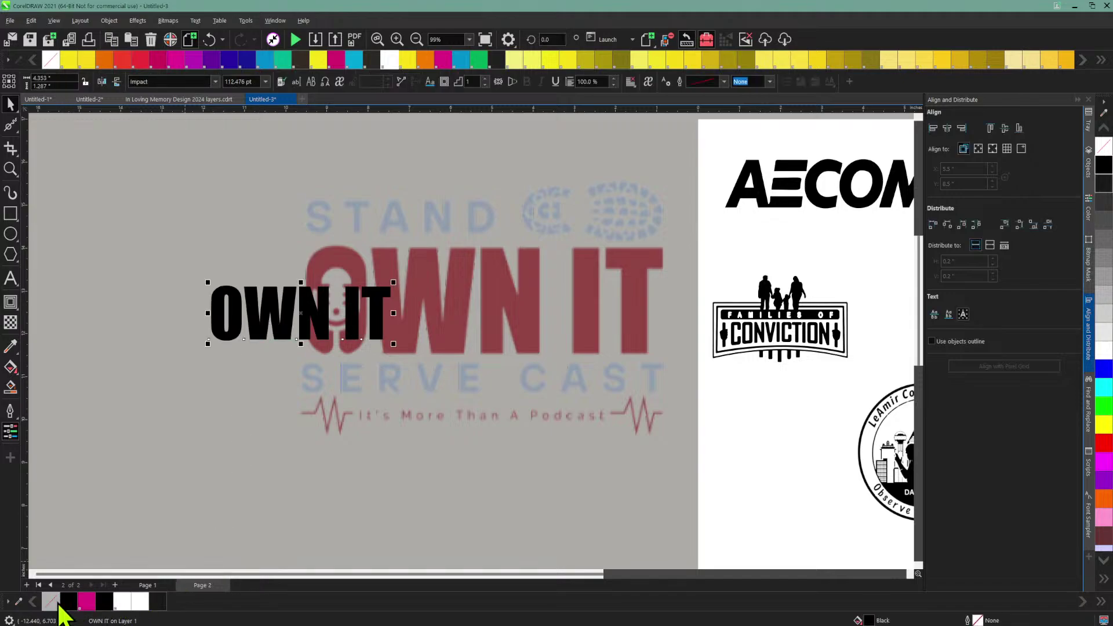
click(57, 604)
right_click(85, 602)
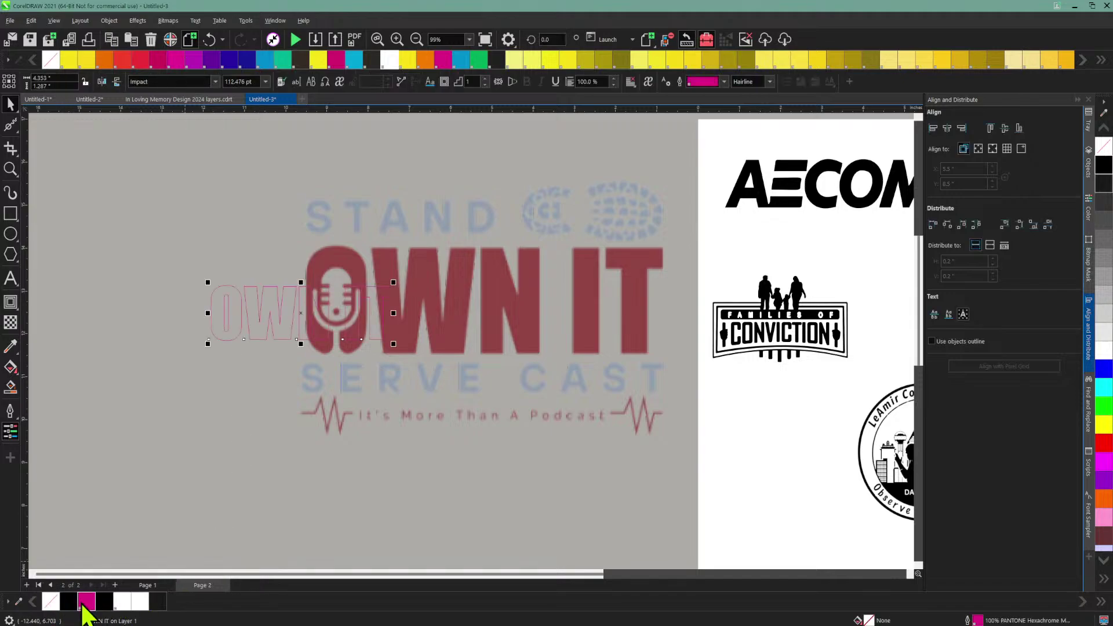
Step: Enlarge the outlined OWN IT text to about 221 pt and position it over the red lettering of the reference logo
drag(394, 282, 531, 194)
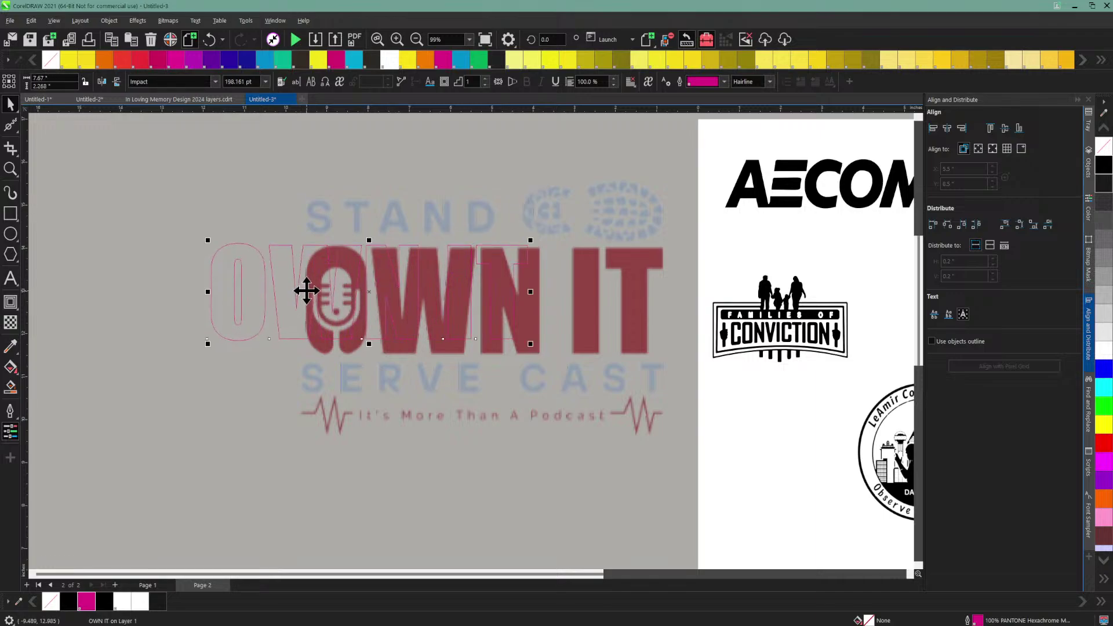
drag(339, 297, 406, 296)
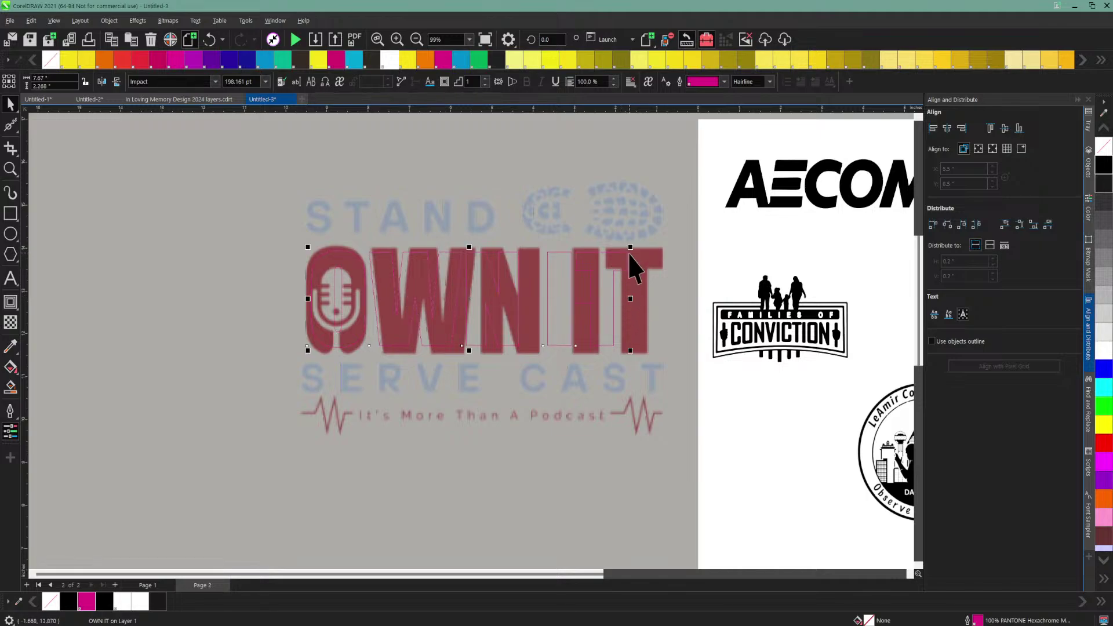
drag(630, 247, 649, 234)
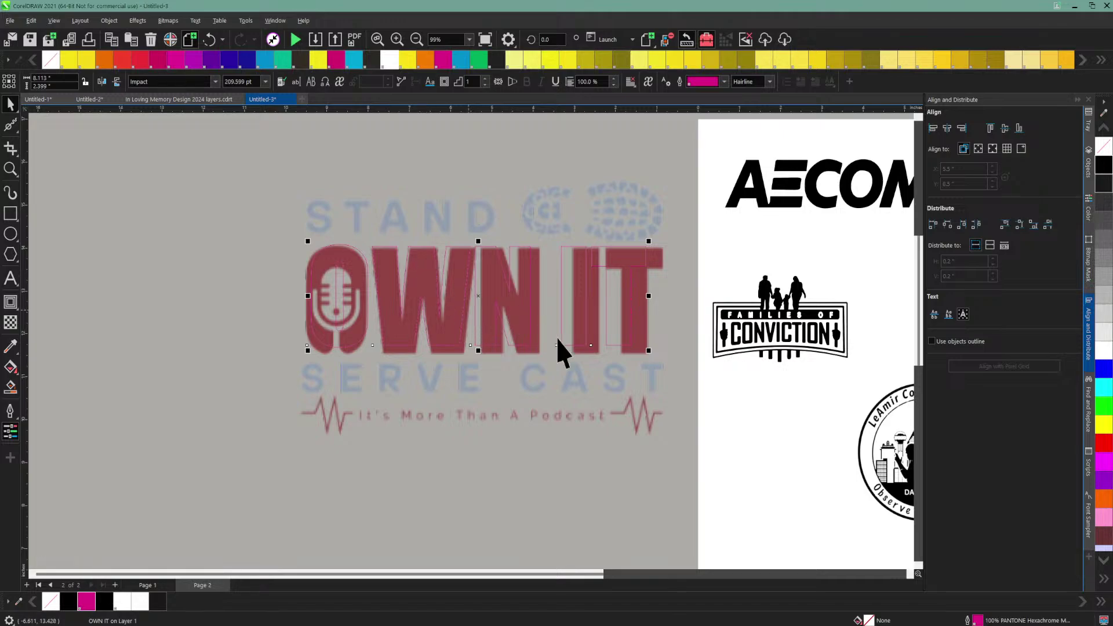
drag(646, 351, 666, 363)
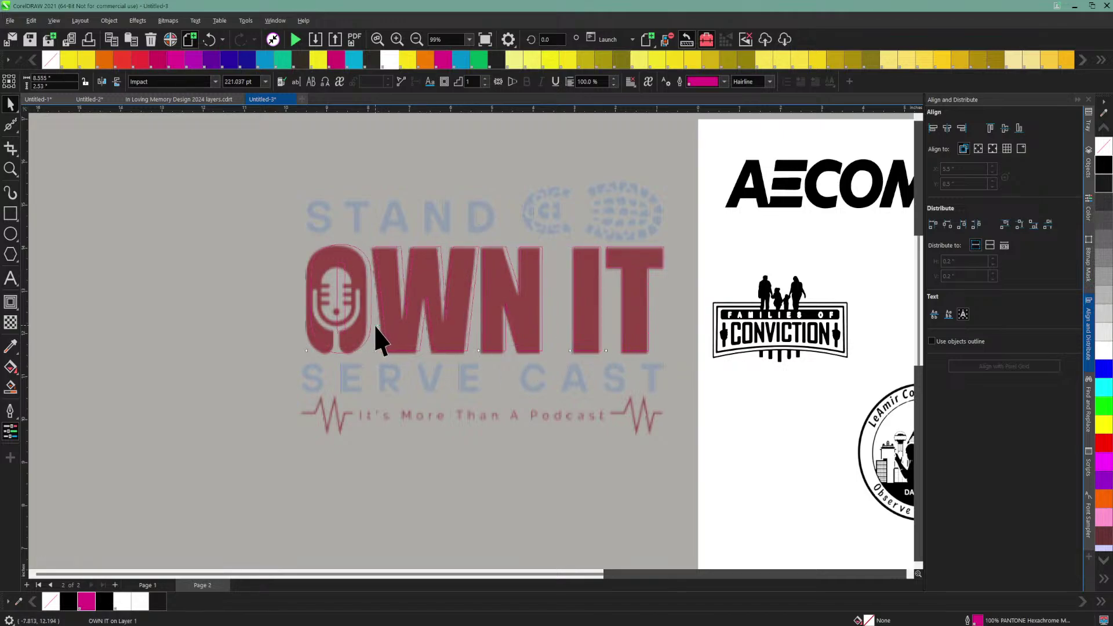
Step: Shift the OWN IT text slightly left and widen its letter spacing to match the reference lettering
click(374, 334)
drag(359, 313, 353, 314)
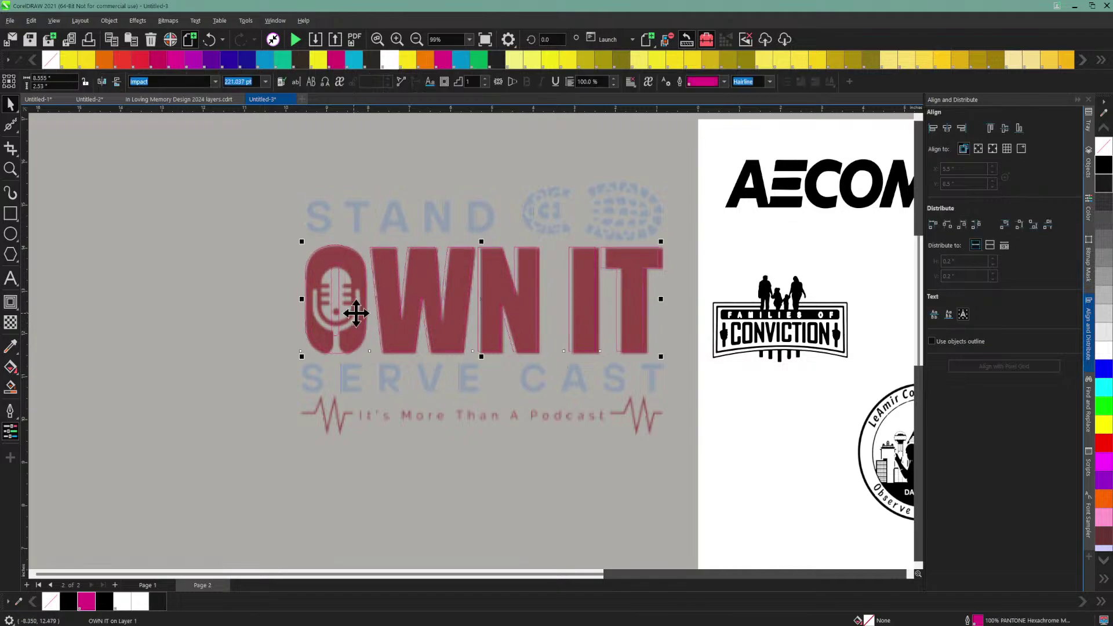
click(17, 133)
click(19, 133)
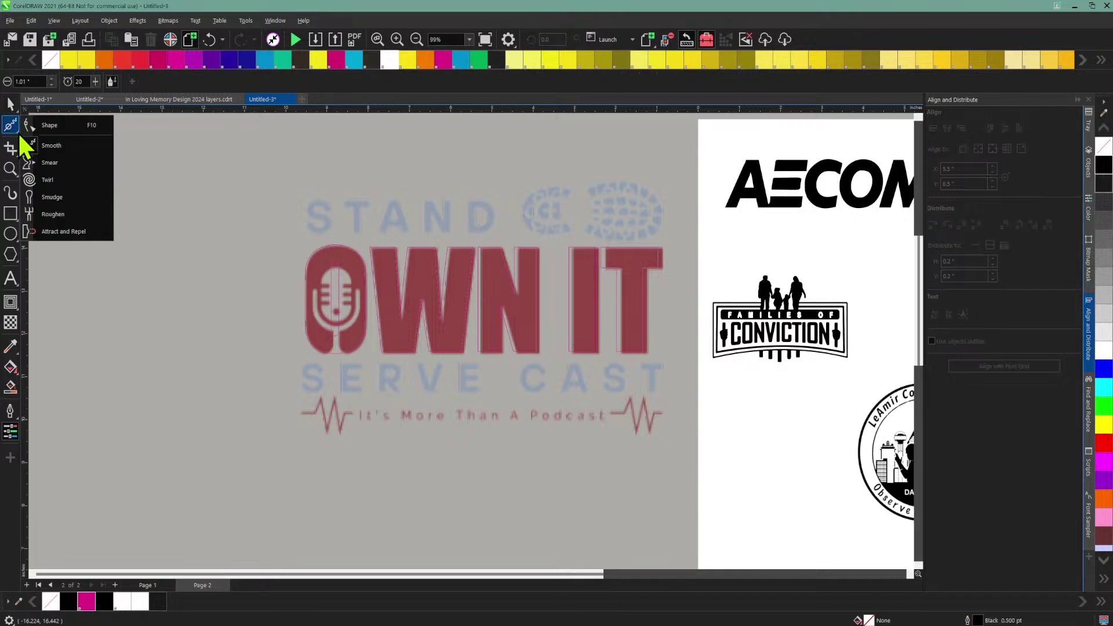
click(26, 125)
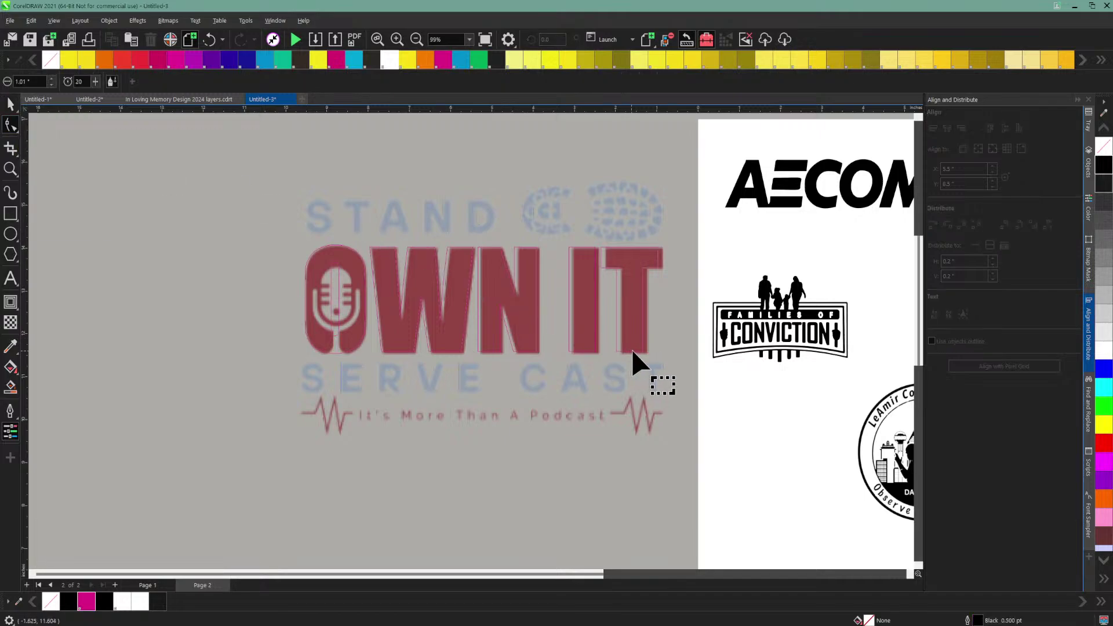
click(574, 324)
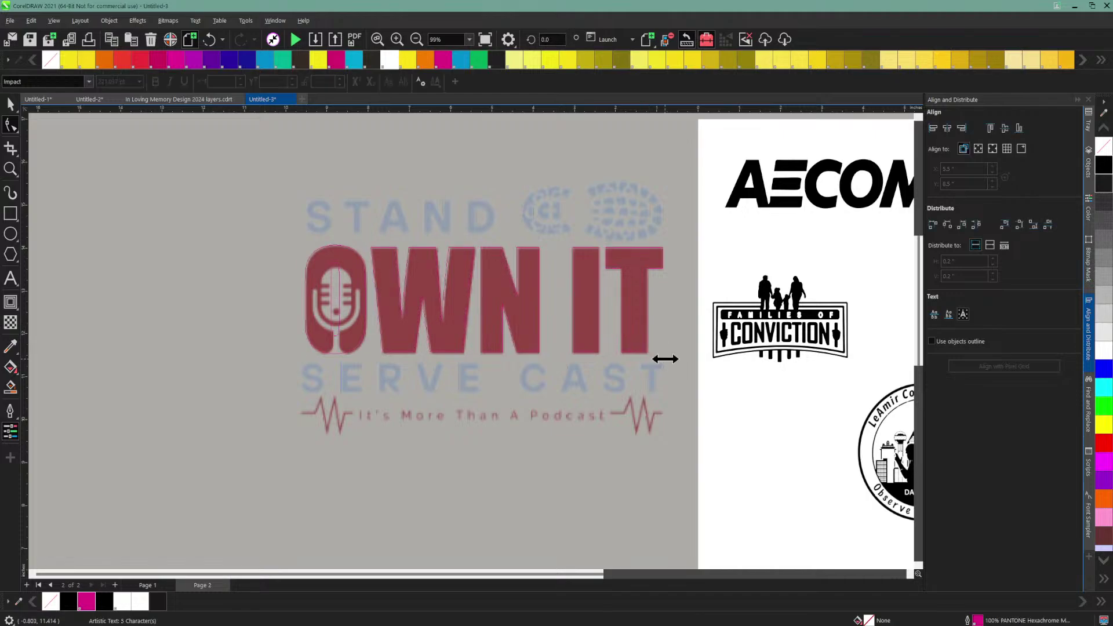
drag(663, 357, 670, 359)
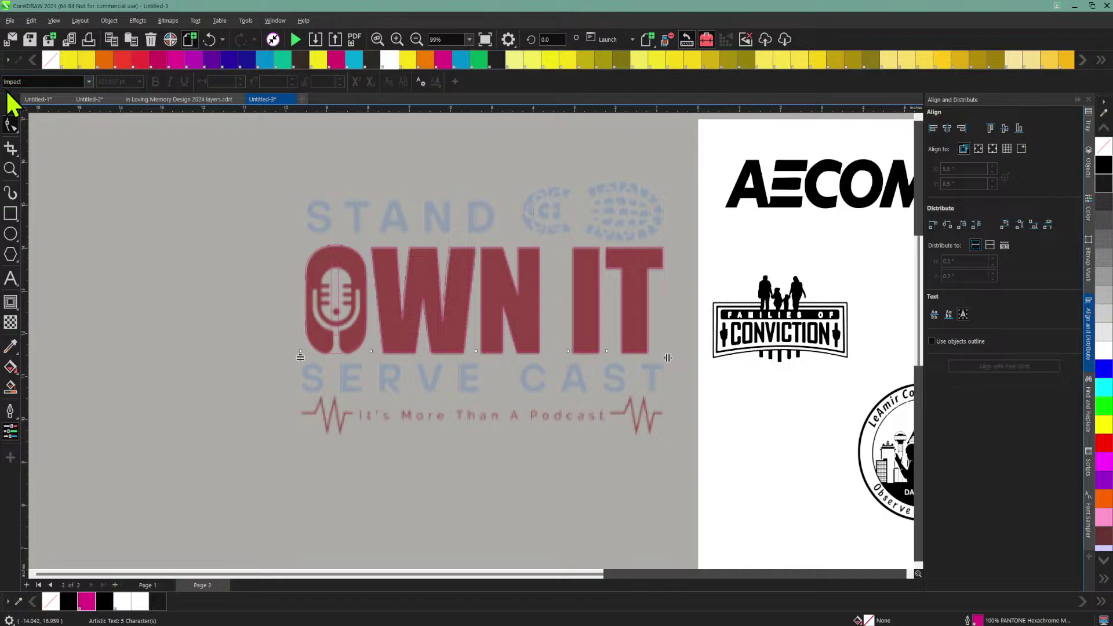
Step: Set the outline width of the OWN IT text to 2.0 pt
click(10, 104)
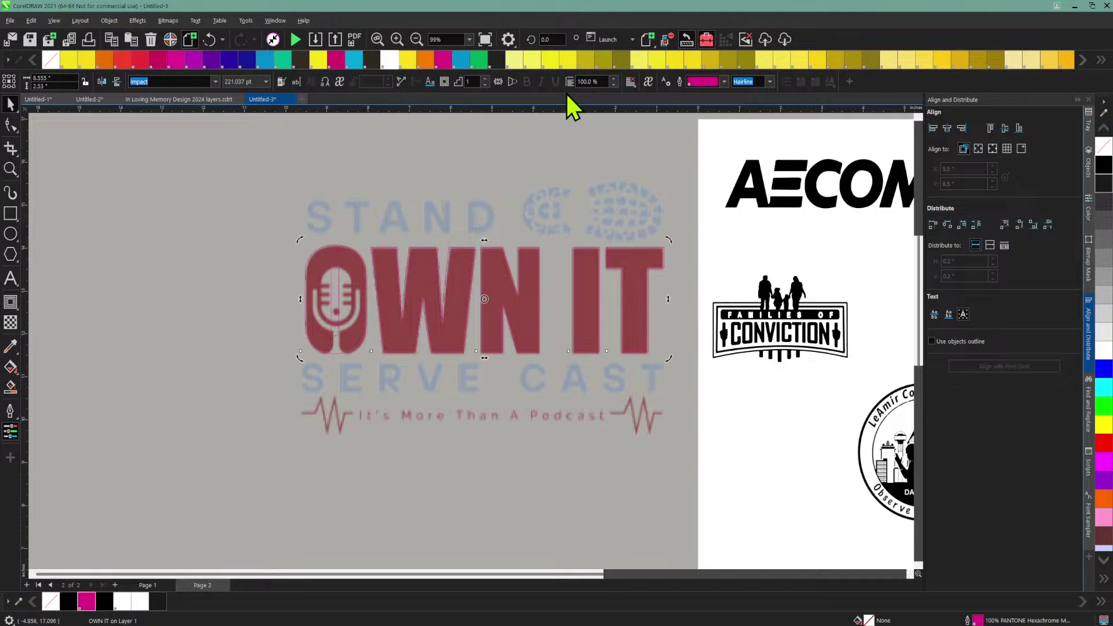
click(770, 82)
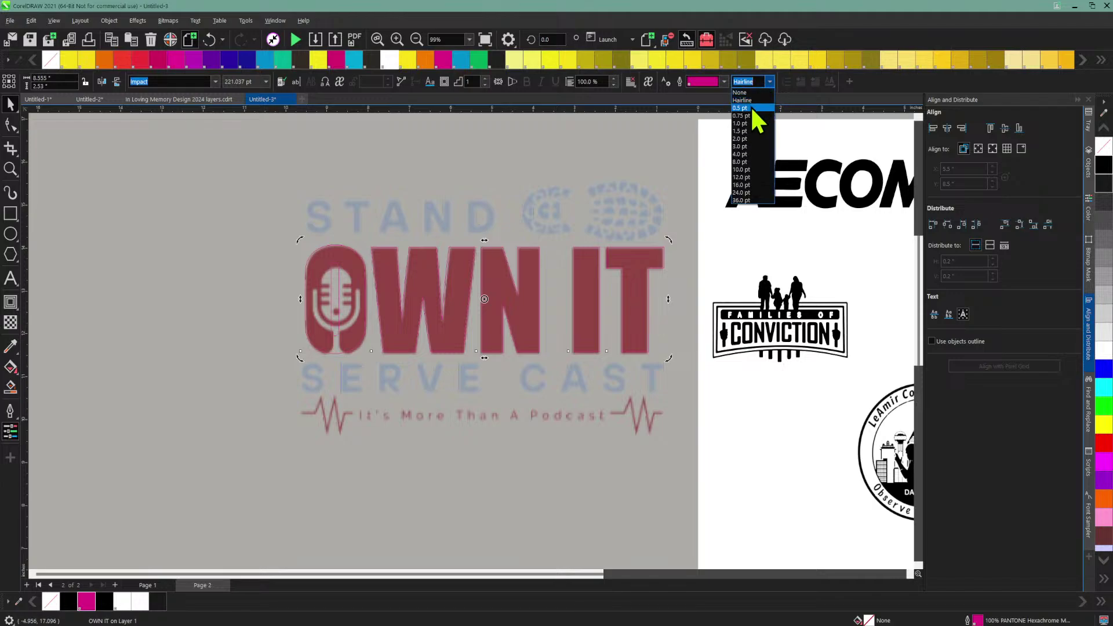
click(745, 151)
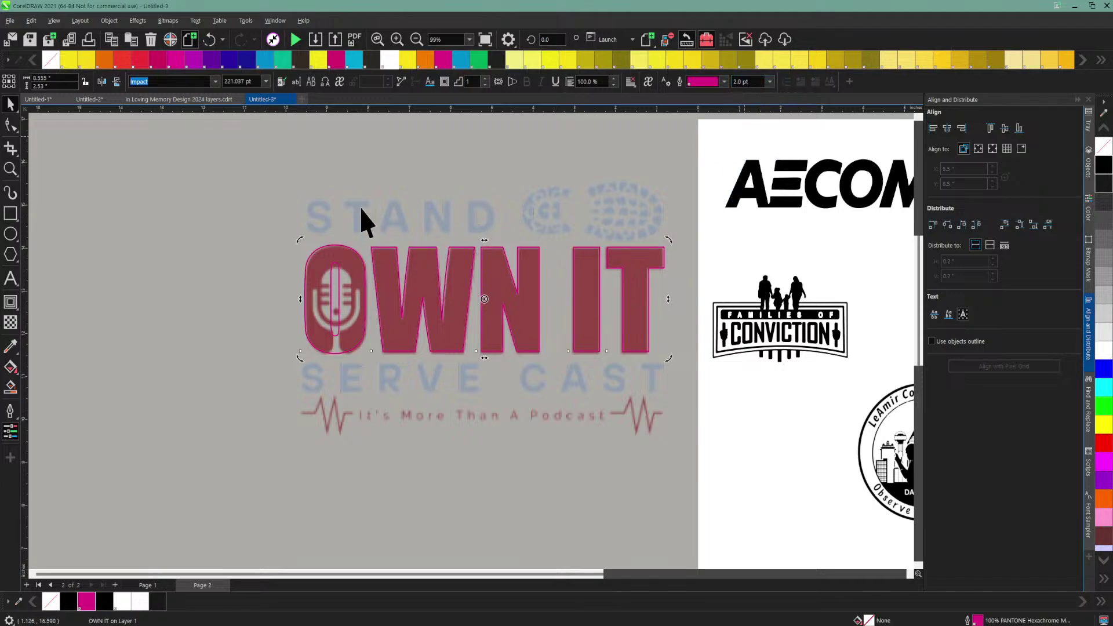
Step: Try a contour around the OWN IT text and undo all changes back to before the text's last move
click(11, 302)
drag(179, 423, 199, 447)
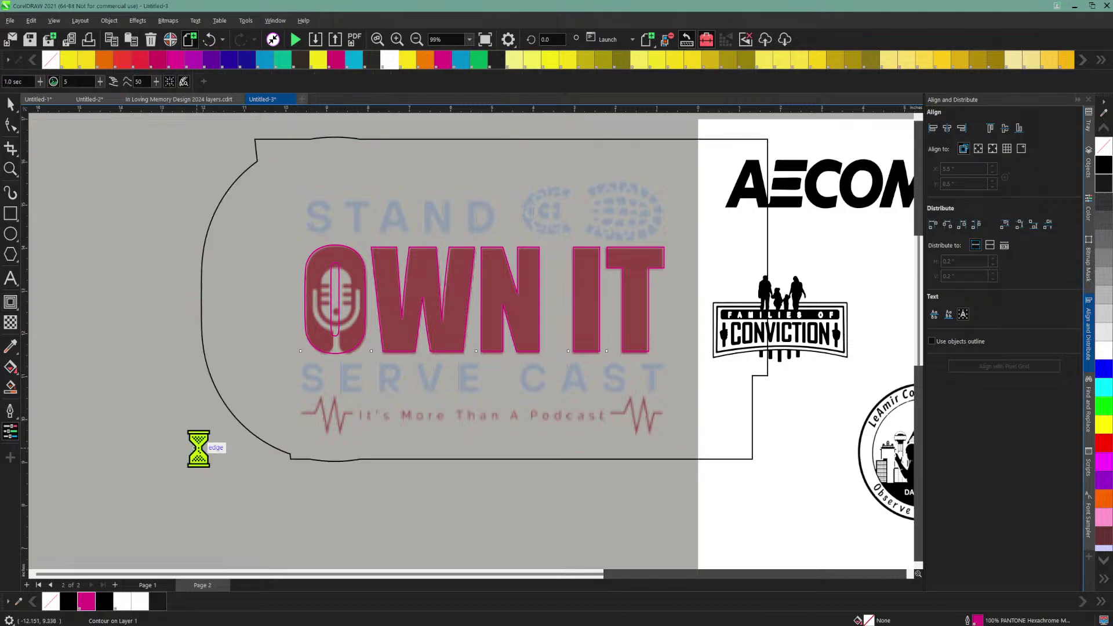
key(F5)
key(s)
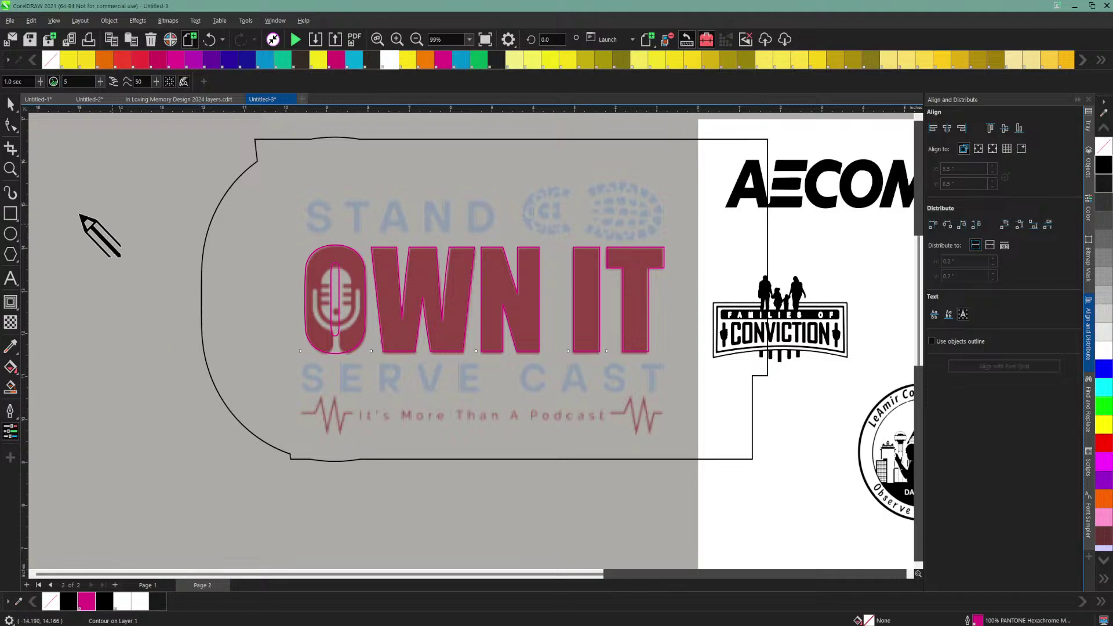
click(10, 105)
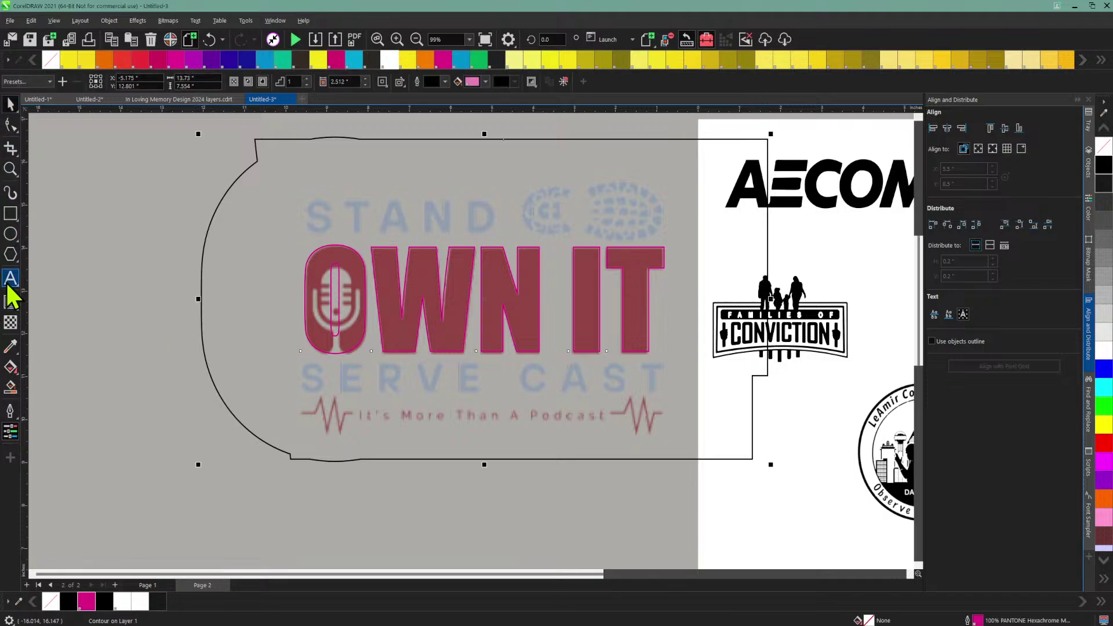
click(11, 278)
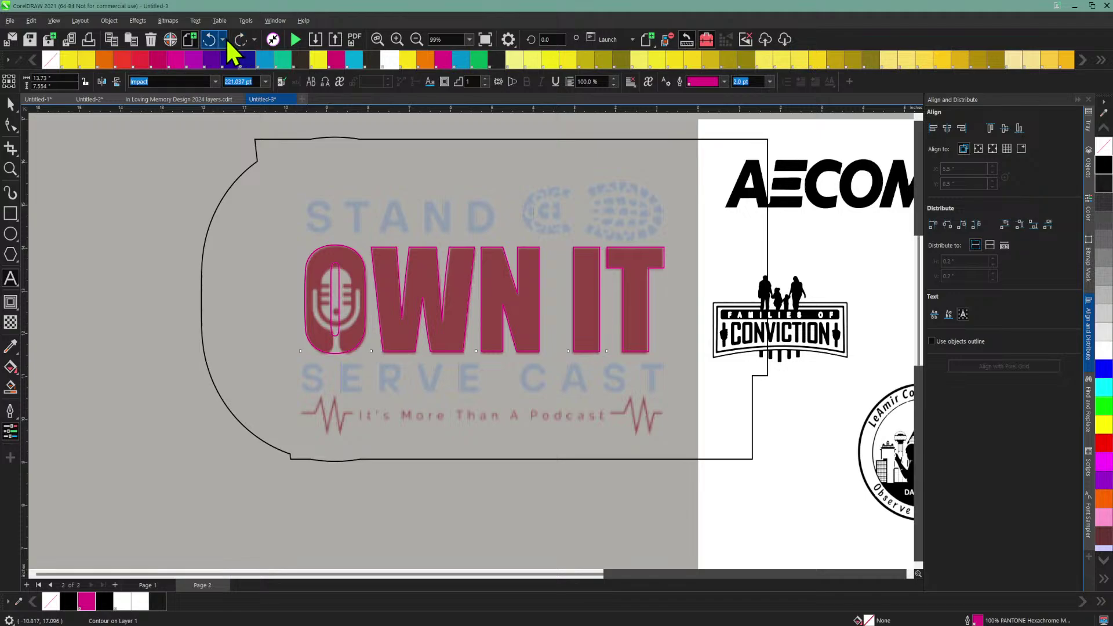
click(223, 40)
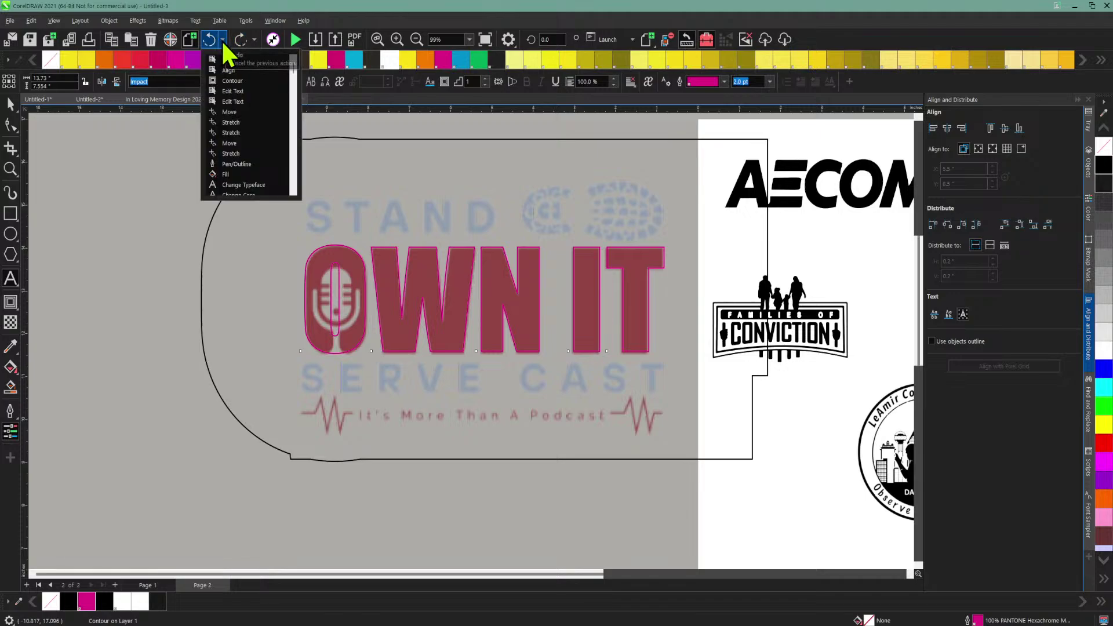
click(229, 113)
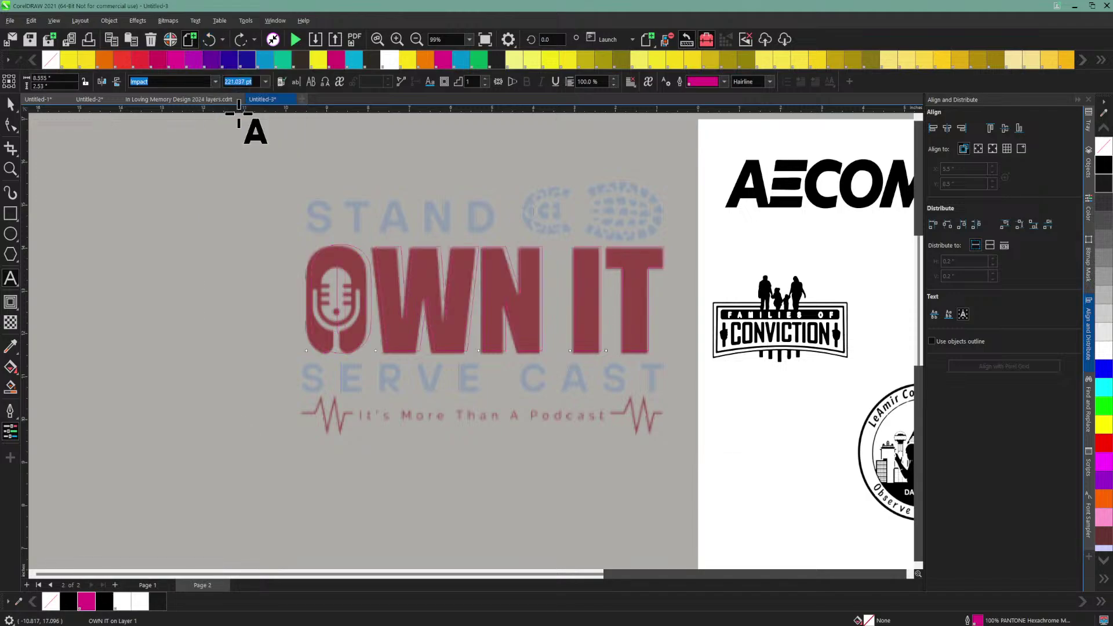
Step: Shift OWN IT slightly left onto the reference lettering, widen its letter spacing to match, and deselect it
click(10, 105)
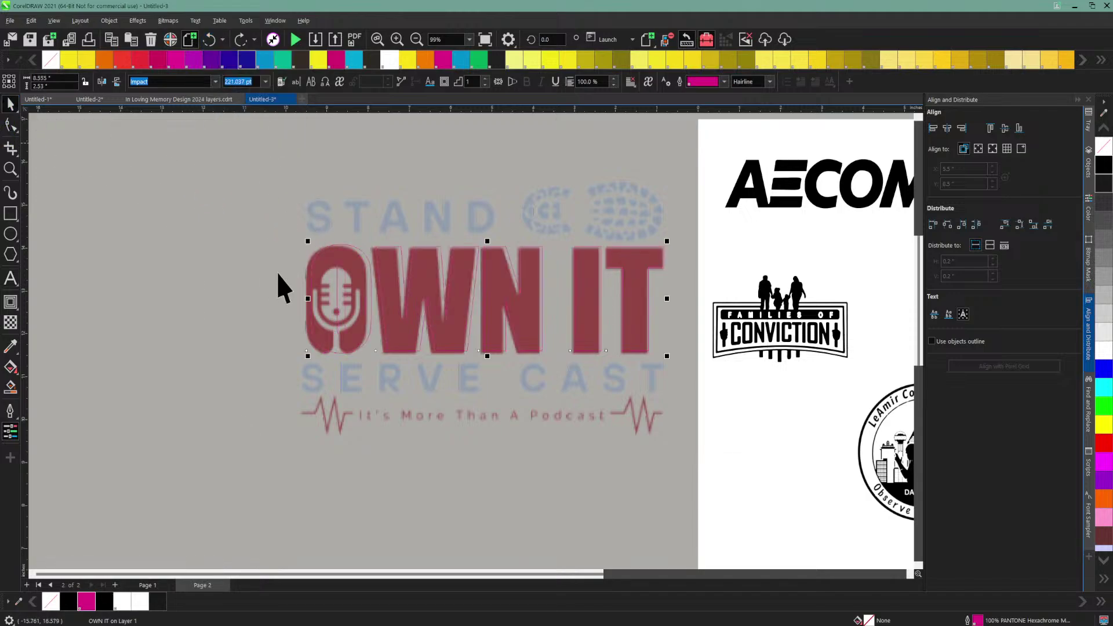
drag(315, 283, 308, 283)
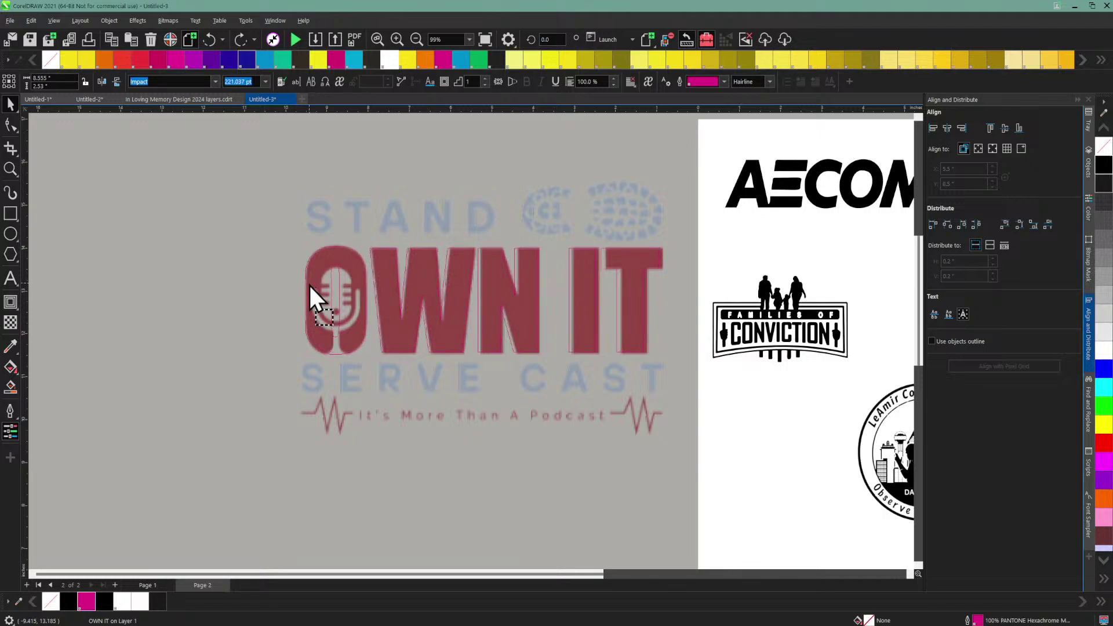
click(10, 125)
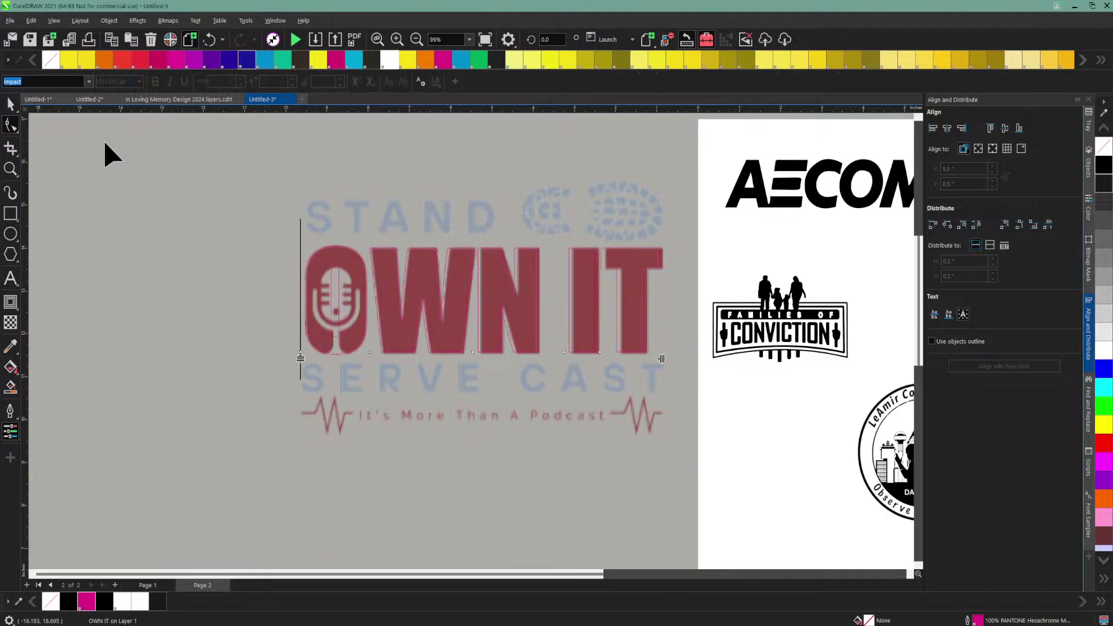
drag(663, 360, 666, 361)
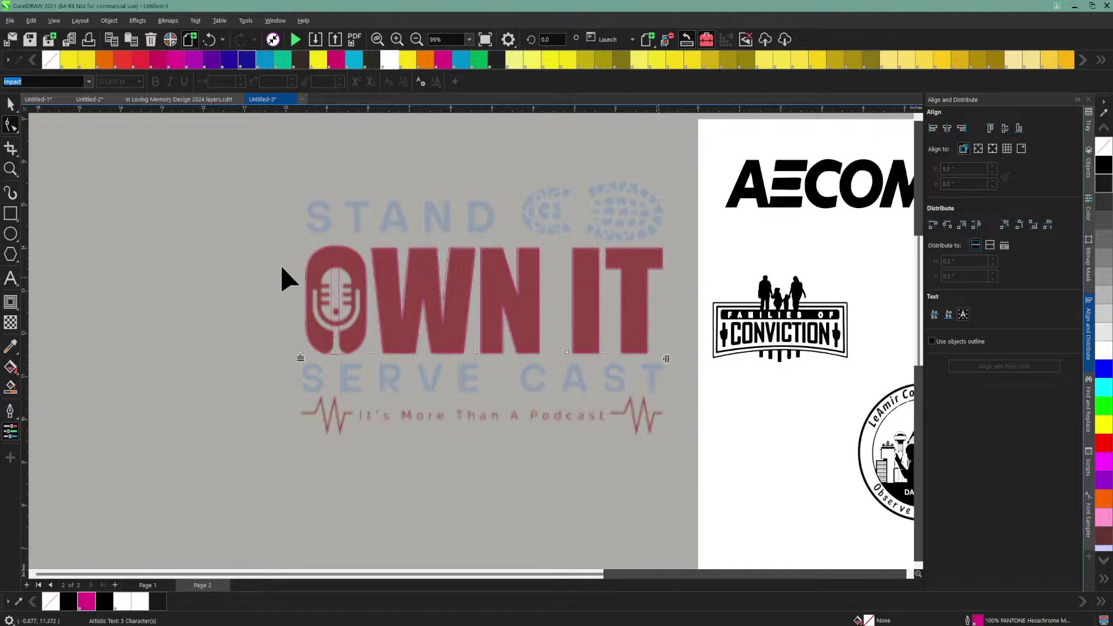
click(10, 105)
click(174, 326)
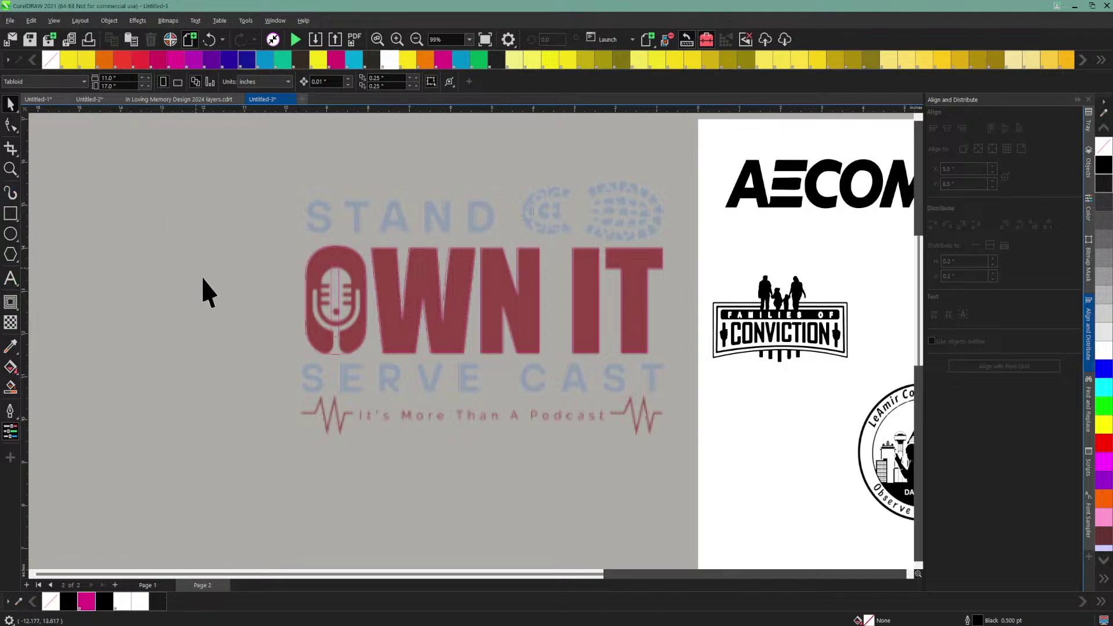
Step: Add the two-line artistic text "service cast" and "stand" below the logo and enlarge it to about 76 pt
click(11, 279)
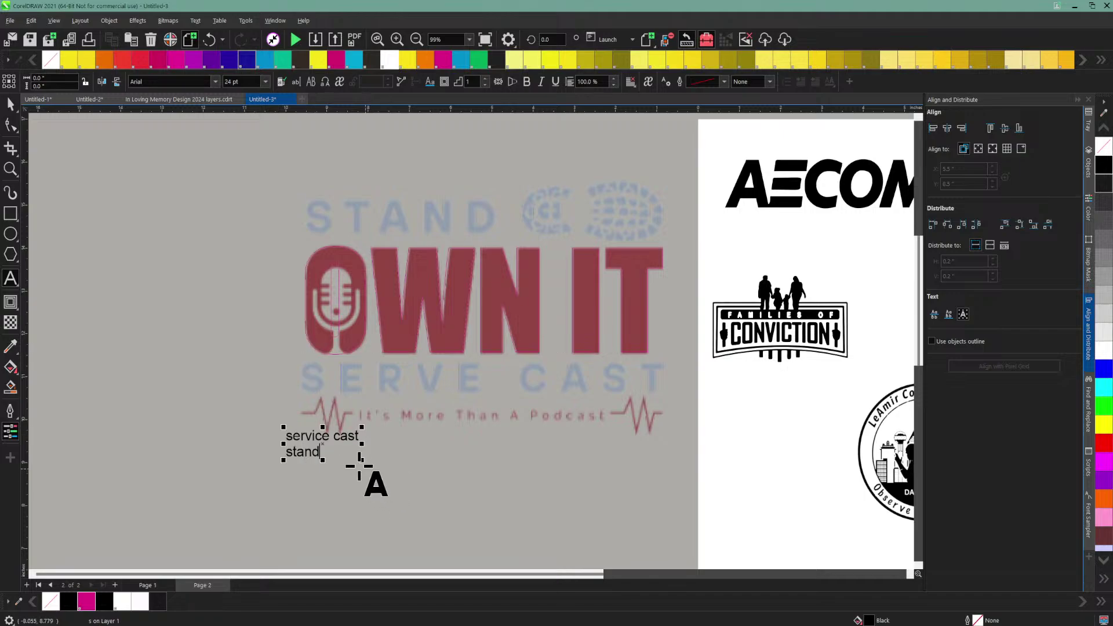
drag(362, 462, 539, 516)
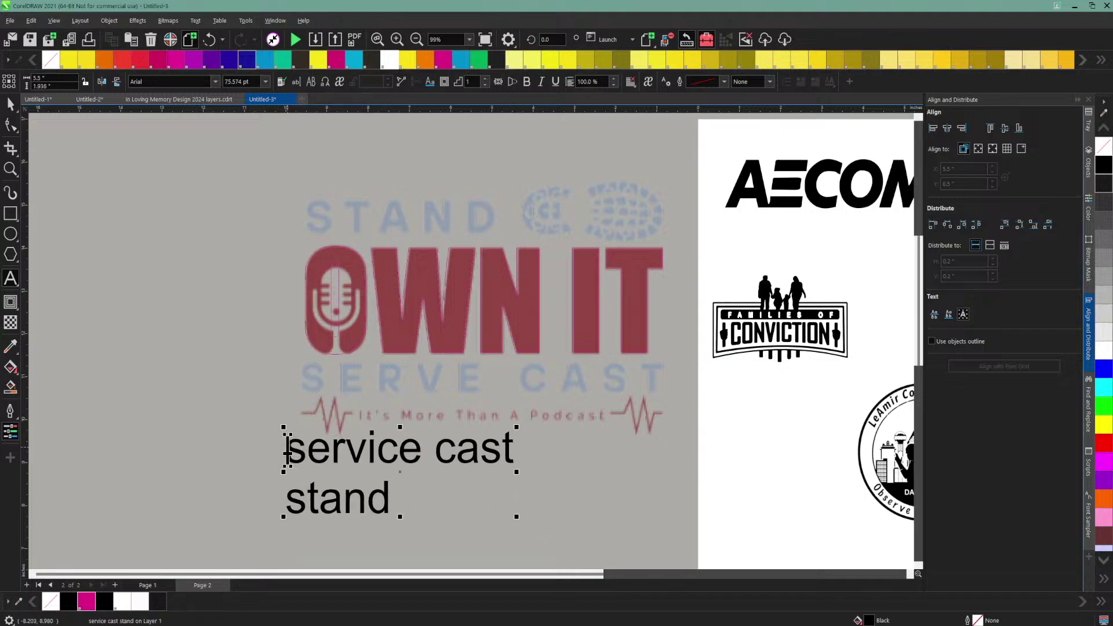
Step: Change the case of both lines of the "service cast stand" text to UPPERCASE
drag(287, 449, 482, 516)
right_click(342, 462)
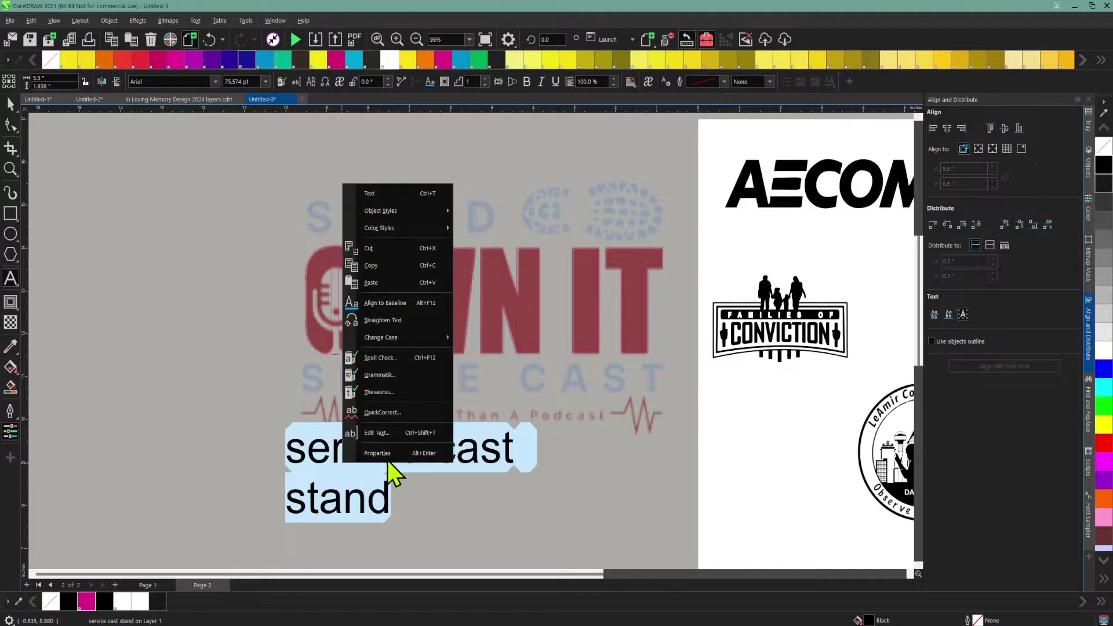
mouse_move(397, 336)
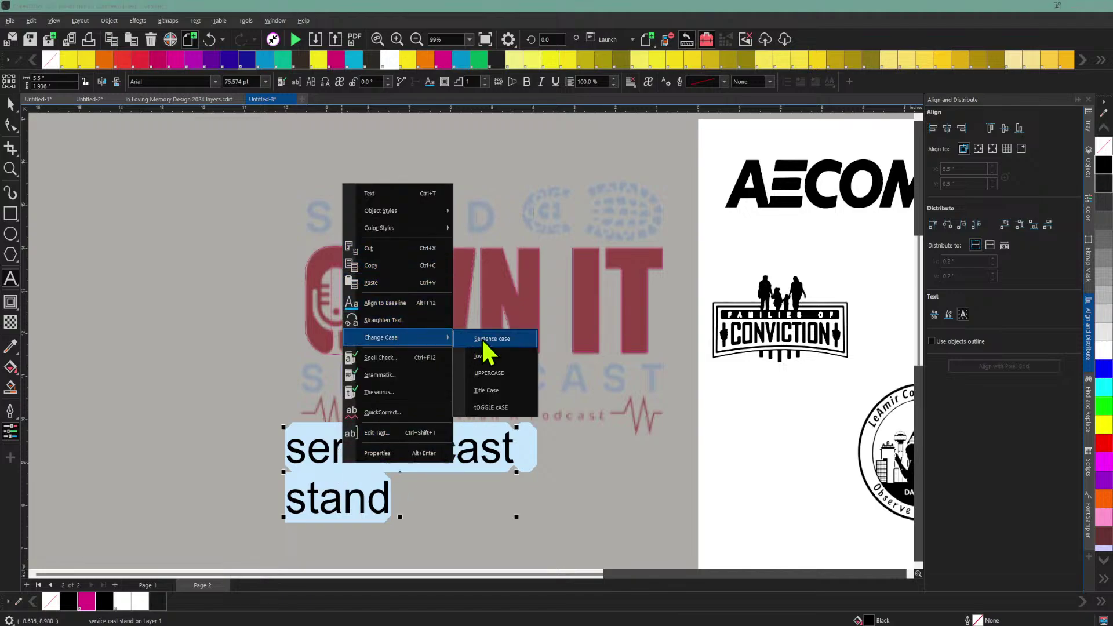
click(486, 375)
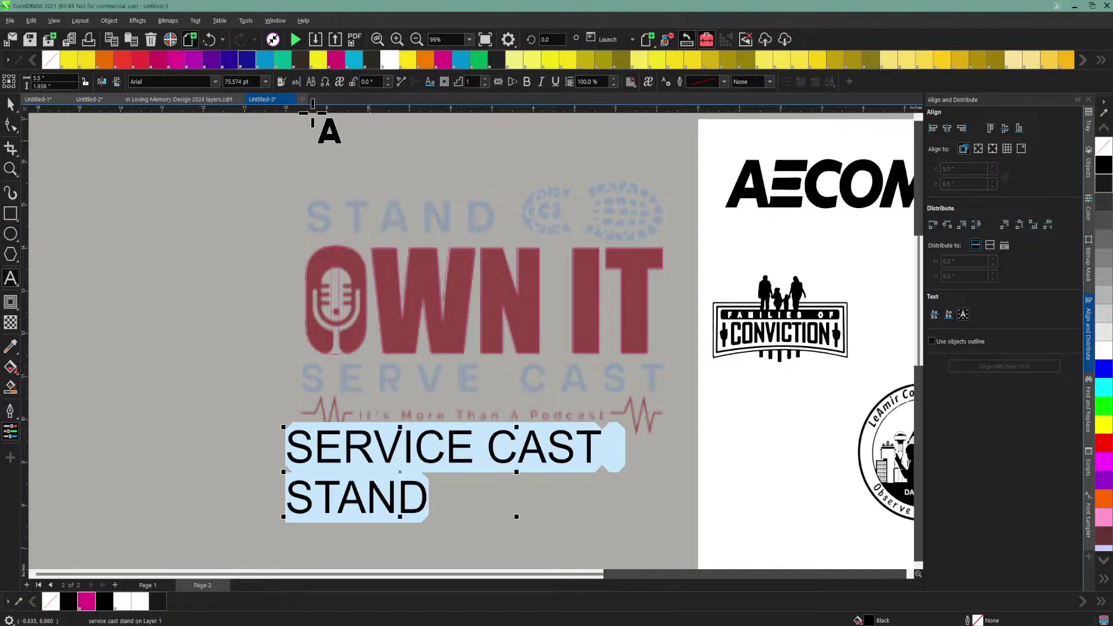
Step: Set the SERVICE CAST STAND text to Arial Bold and finish editing it
click(214, 83)
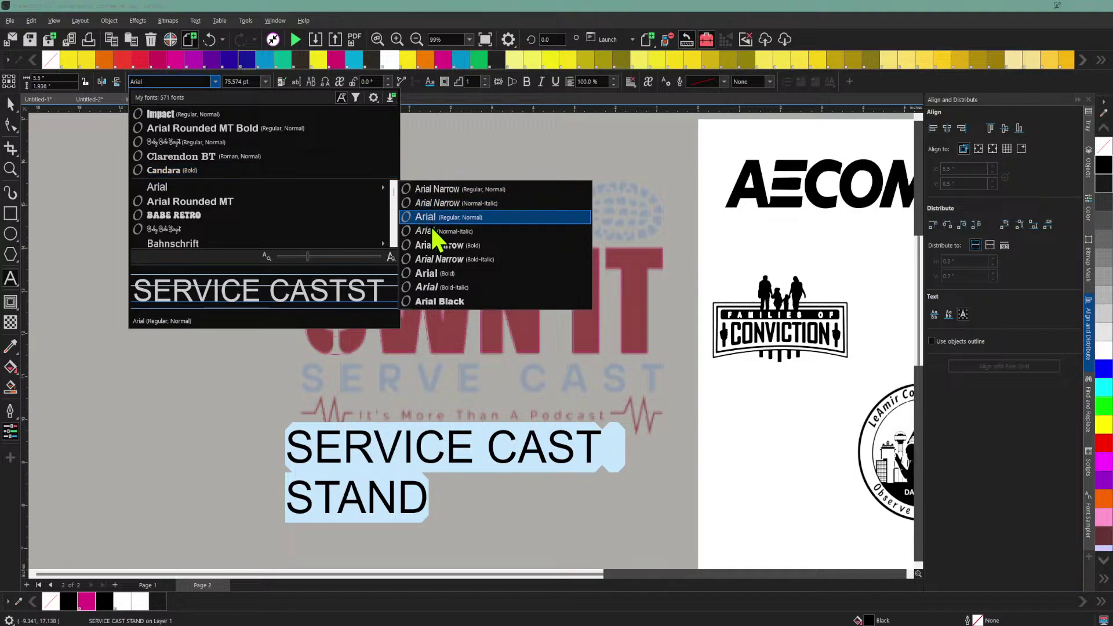
click(436, 275)
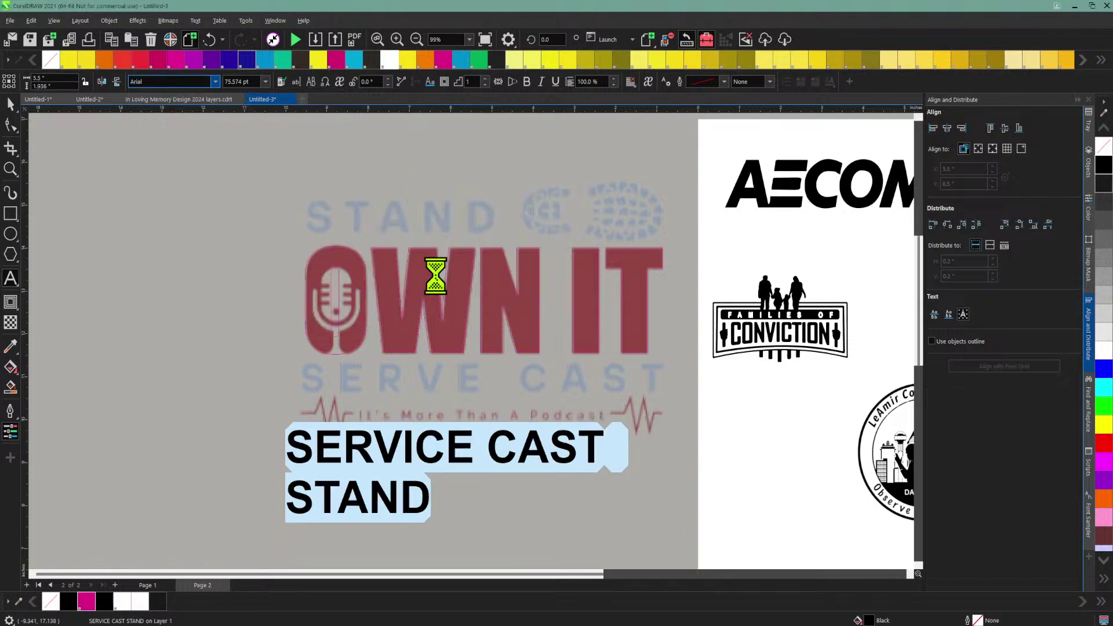
click(228, 244)
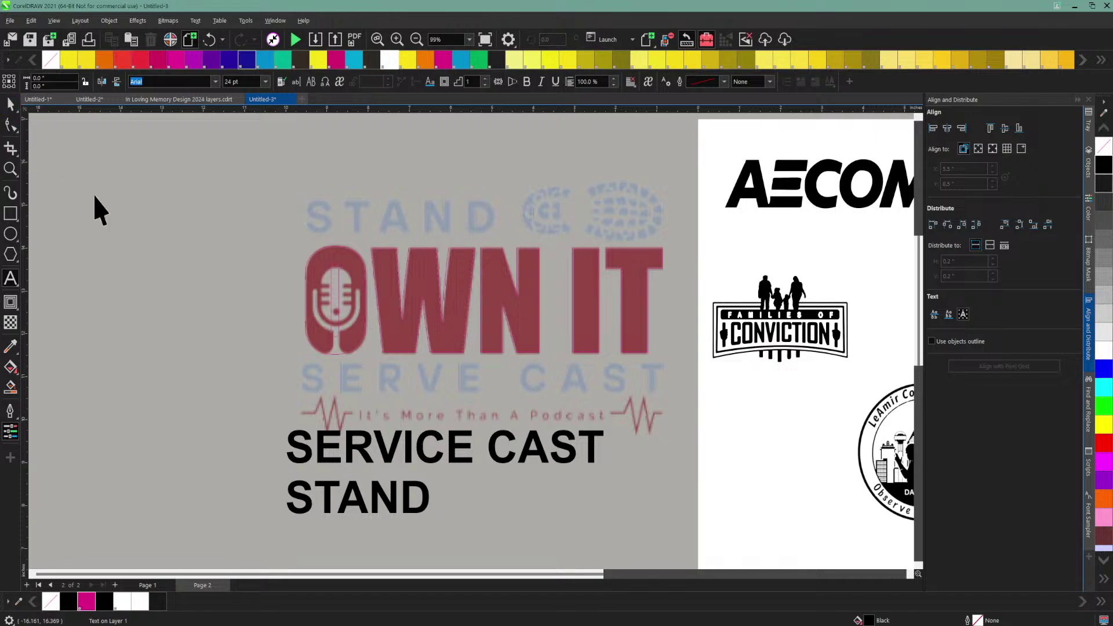
key(ctrl+space)
Step: Break the SERVICE CAST STAND text into separate lines and move SERVICE CAST over the reference's SERVE CAST lettering
click(294, 455)
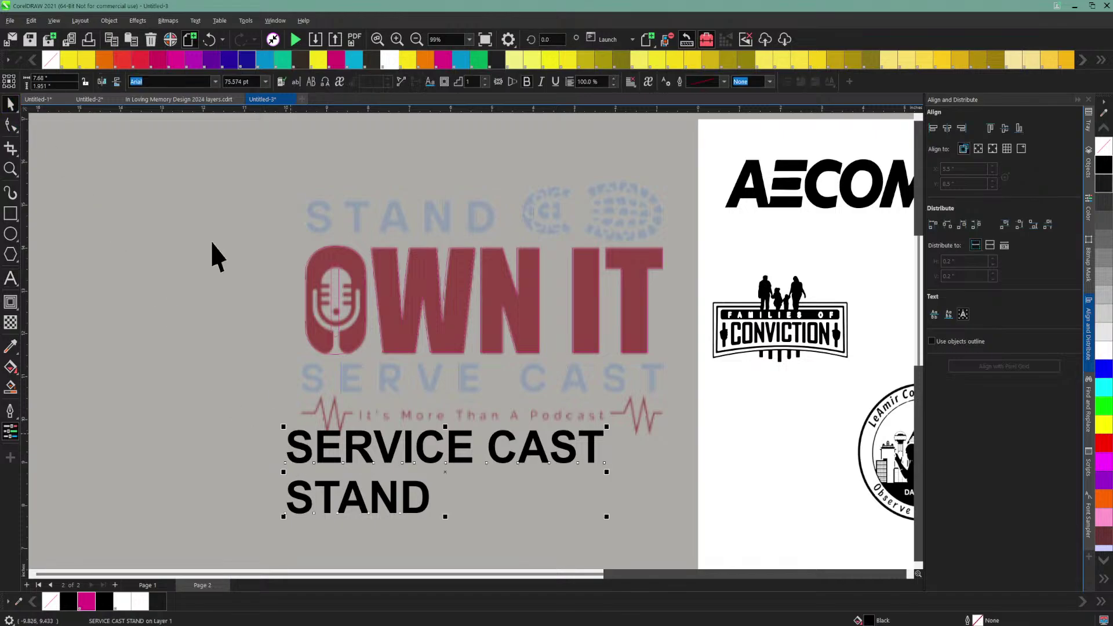
click(113, 21)
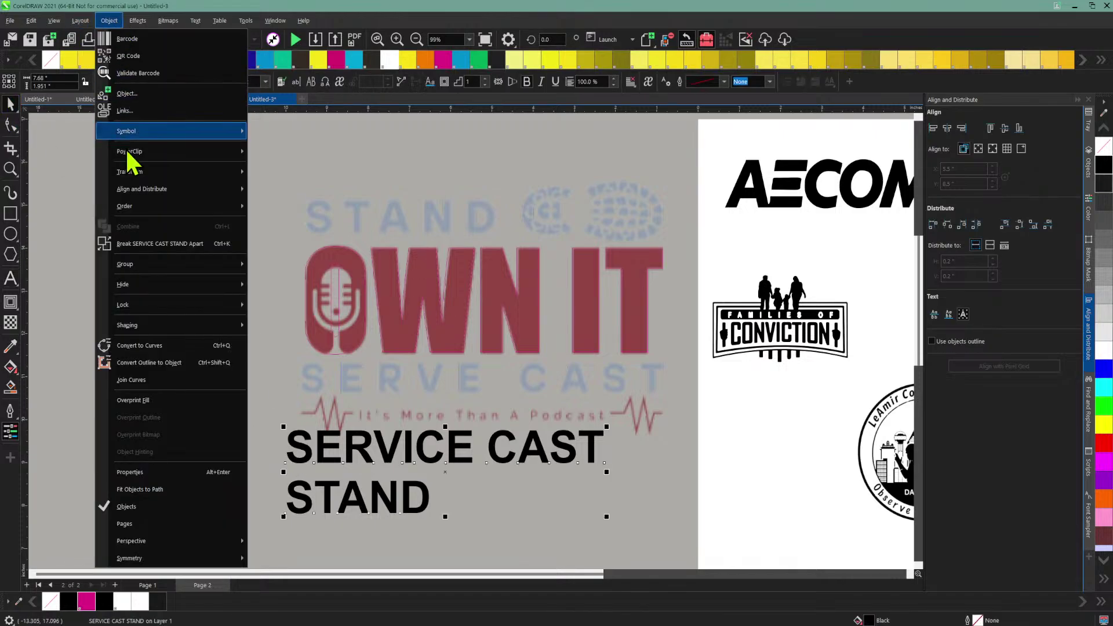
click(143, 248)
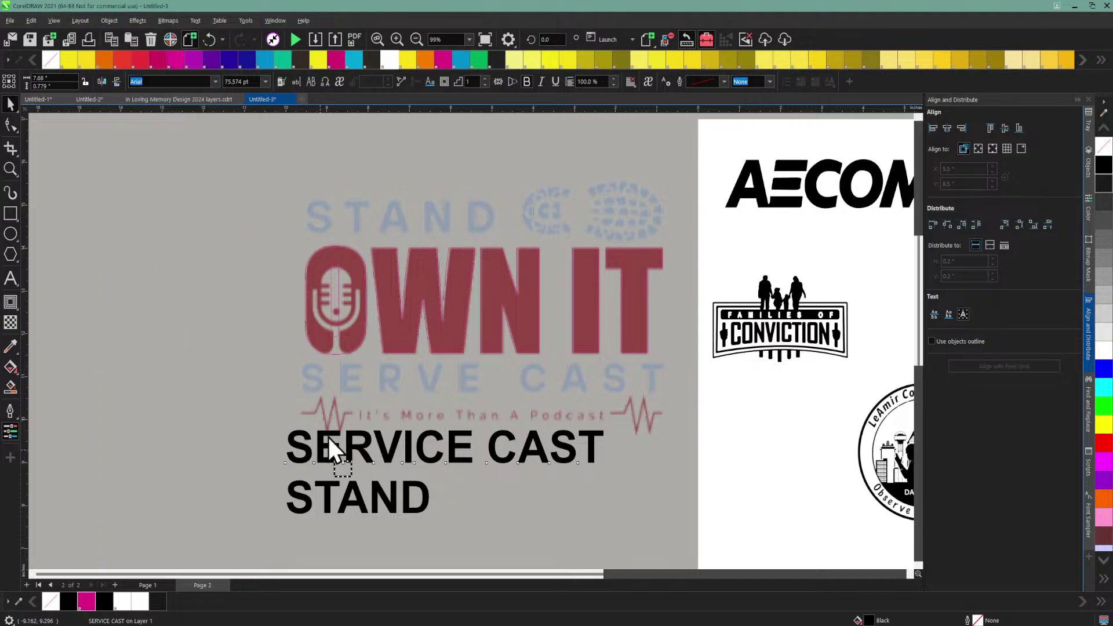
drag(329, 439, 341, 373)
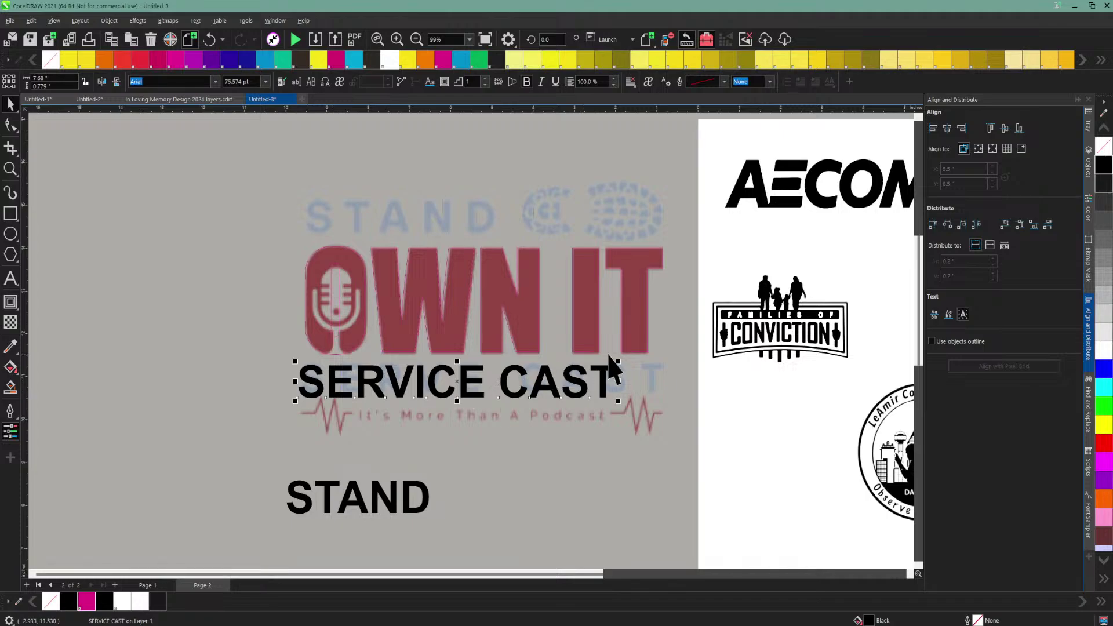
Step: Shrink the SERVICE CAST text to about 64 pt and reposition it over the reference's SERVE CAST lettering
drag(617, 360, 588, 365)
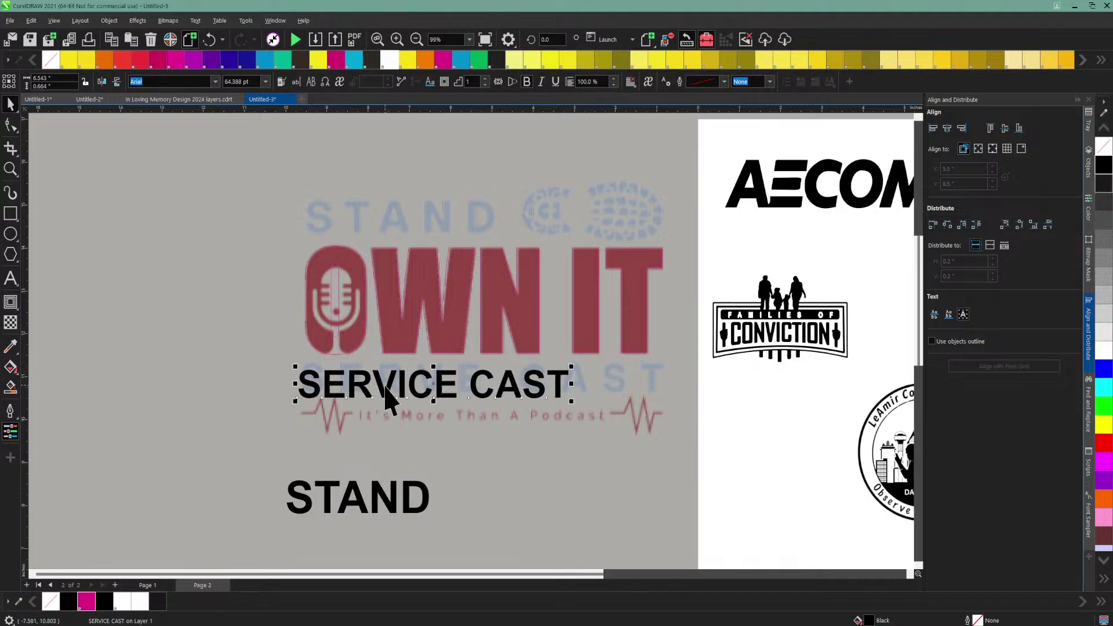
key(Escape)
drag(389, 385, 396, 381)
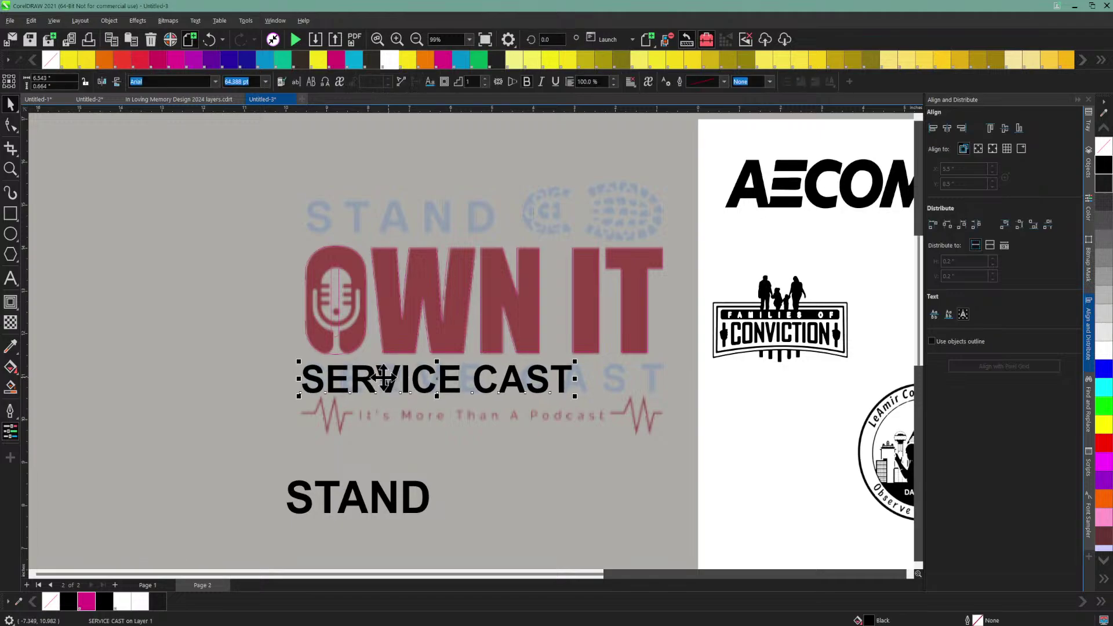
Step: Widen the letter spacing of SERVICE CAST so the line spans the full width of the reference lettering
click(11, 126)
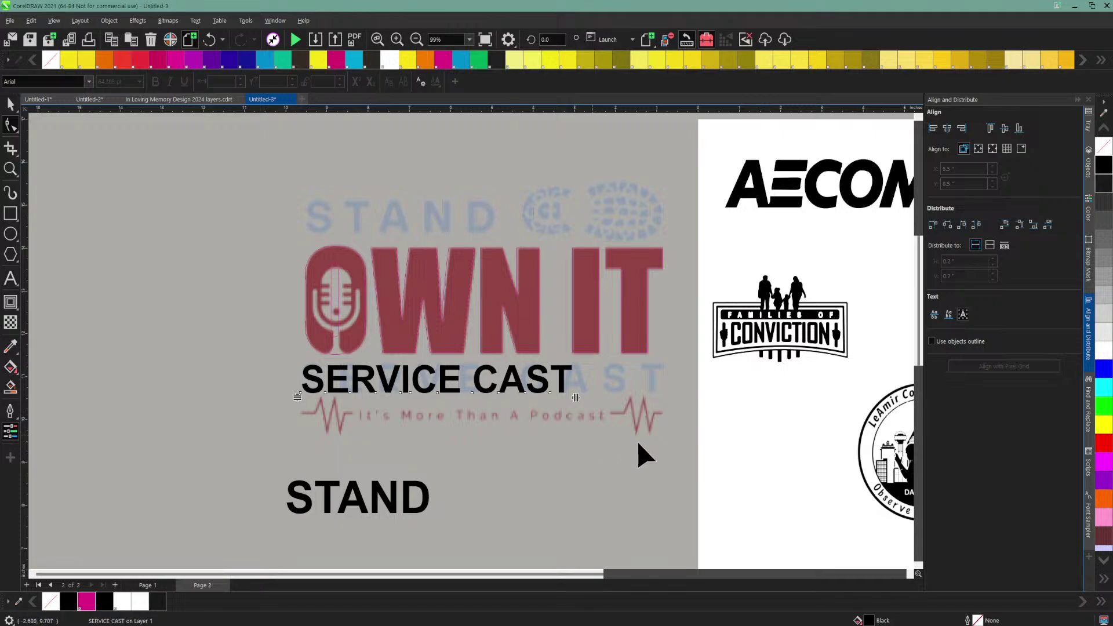
drag(577, 398, 678, 399)
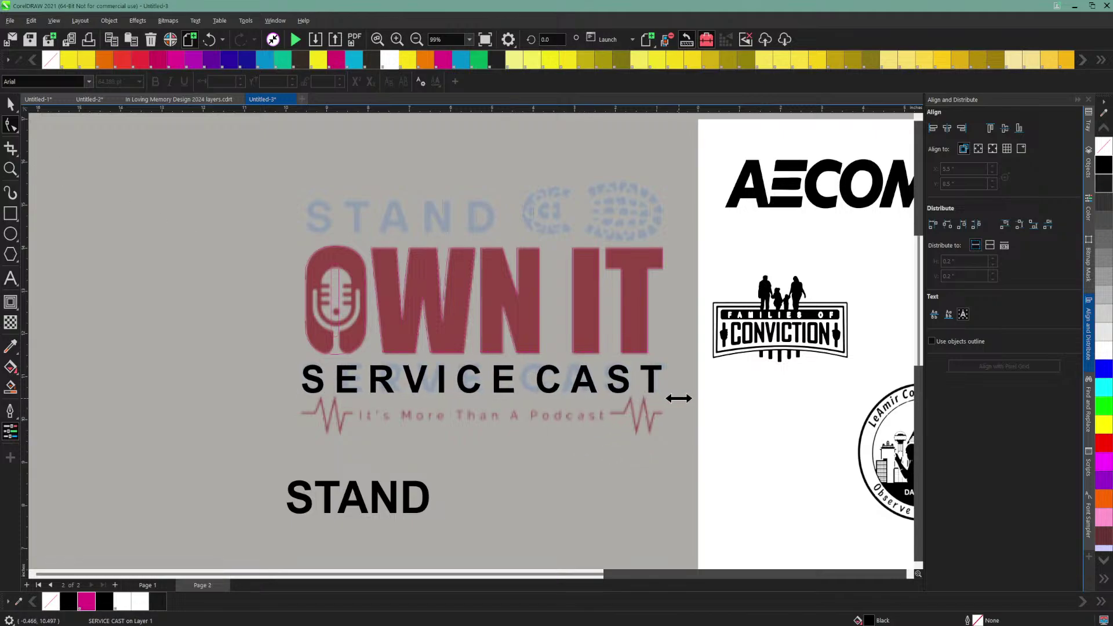
drag(678, 398, 678, 398)
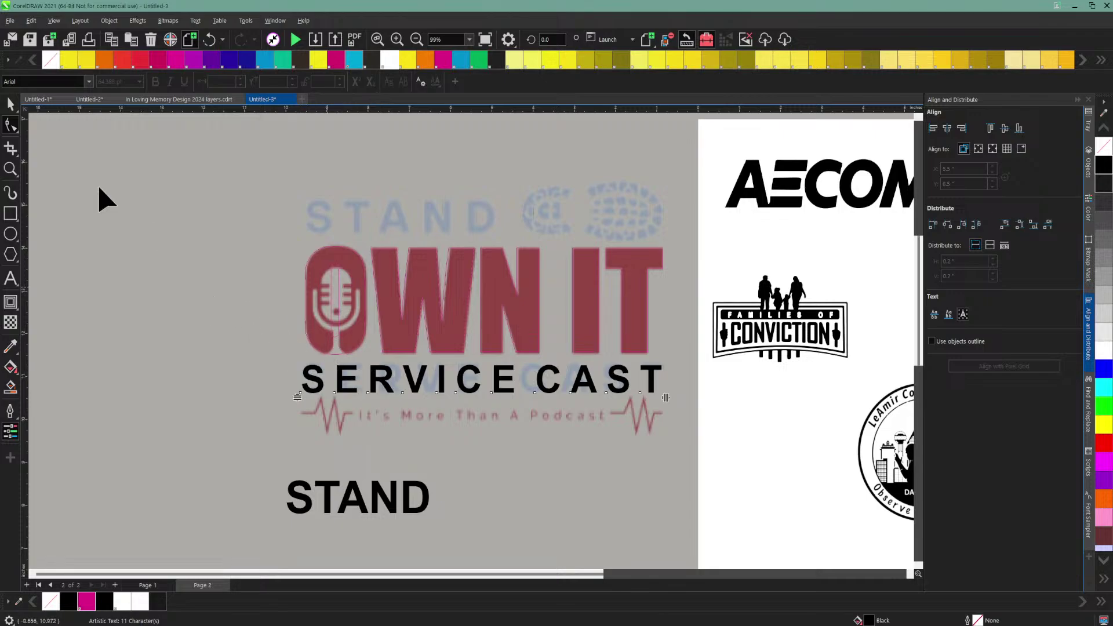
Step: Move the SERVICE CAST line below the reference lettering and correct its wording to SERVE CAST
click(10, 104)
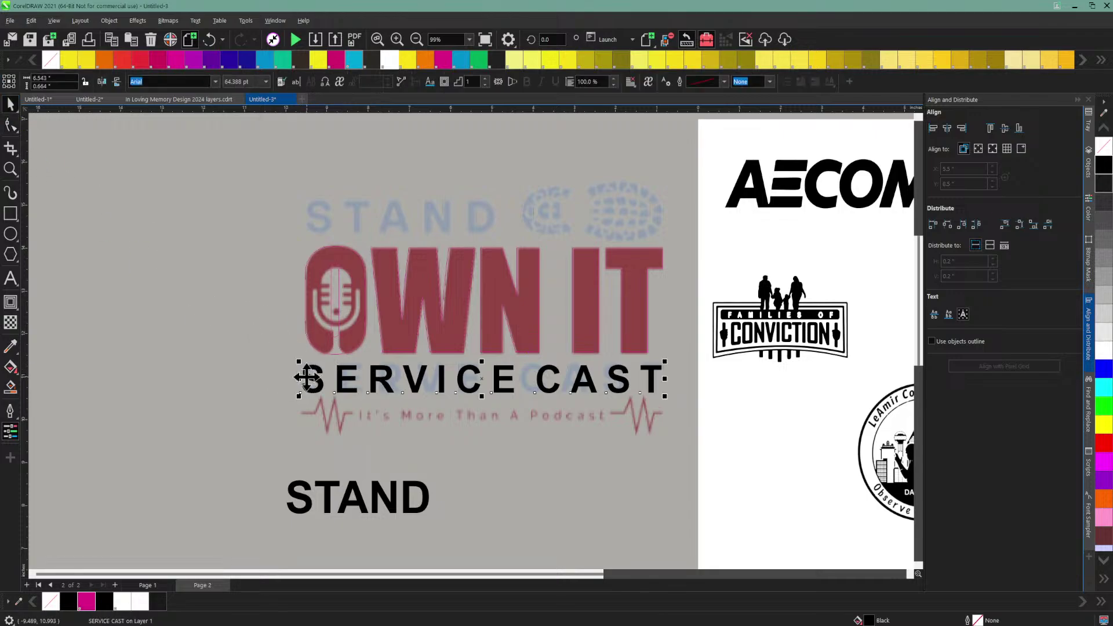
drag(308, 378, 311, 430)
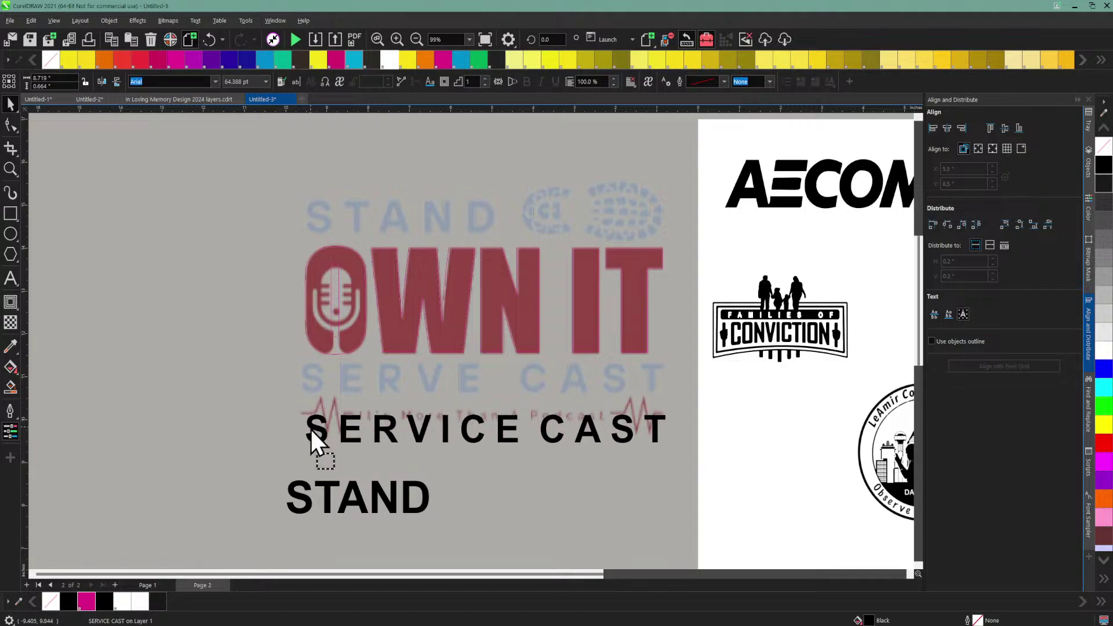
double_click(434, 428)
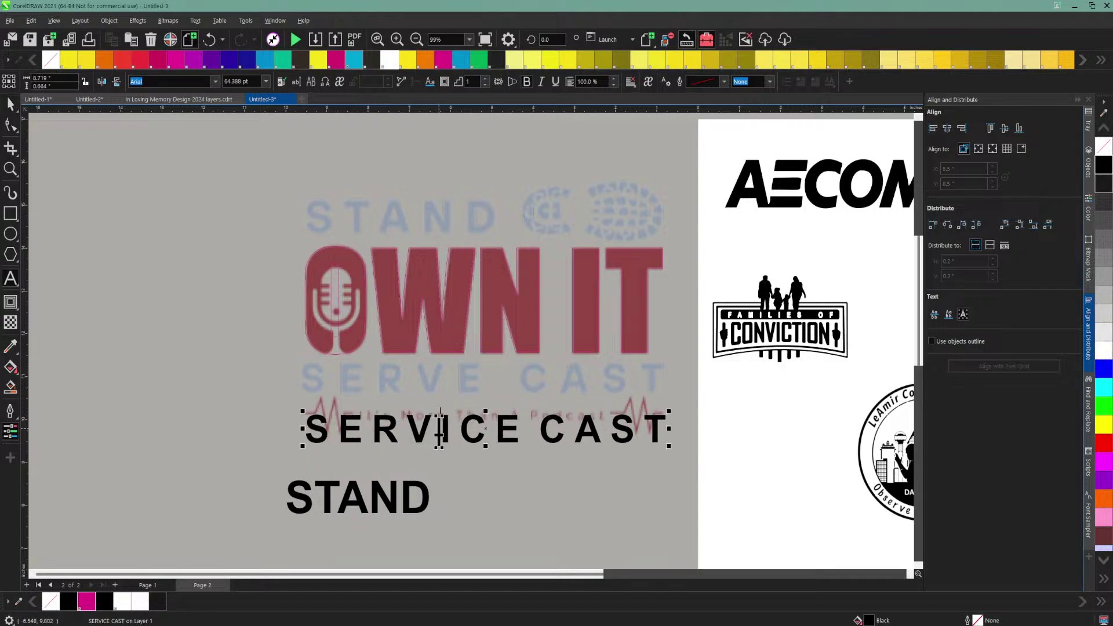
text(e)
key(Delete)
key(Delete)
key(Delete)
key(Delete)
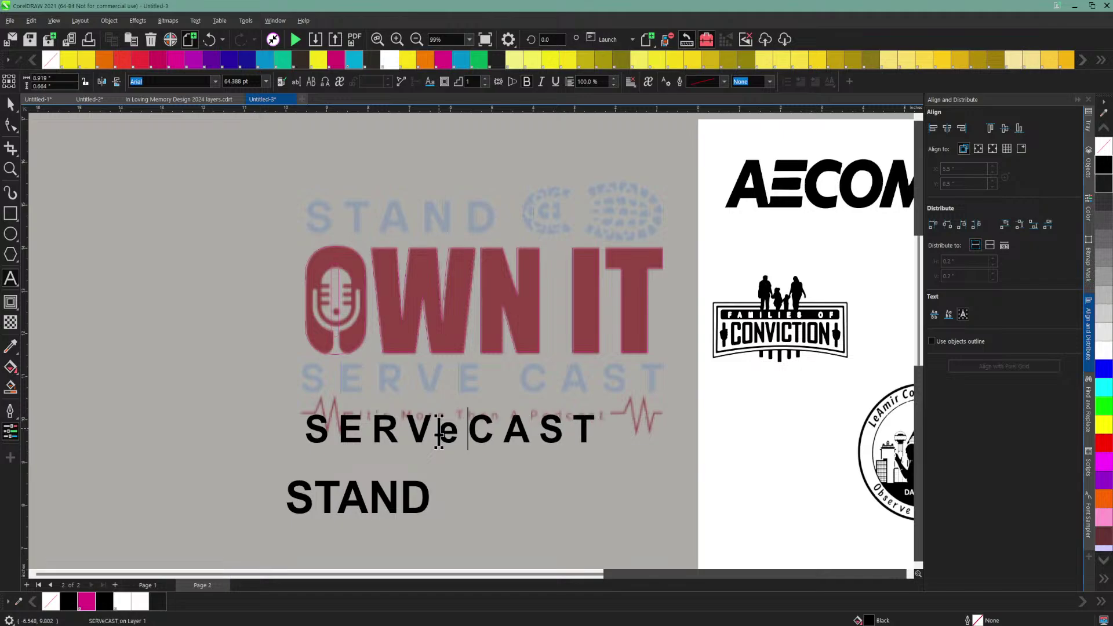
key(BackSpace)
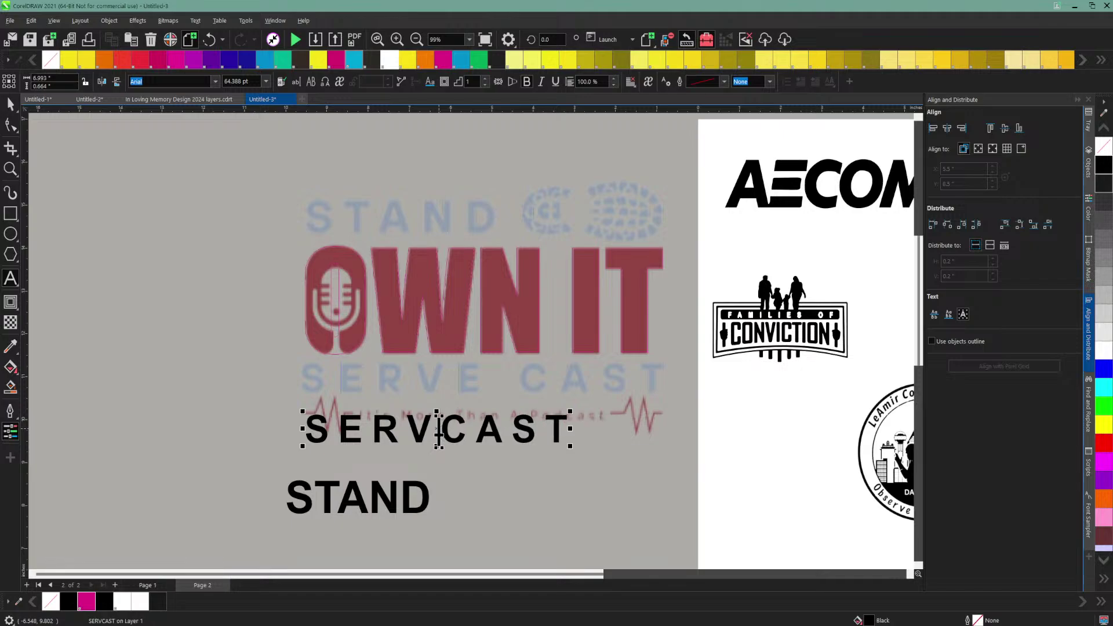
text(E)
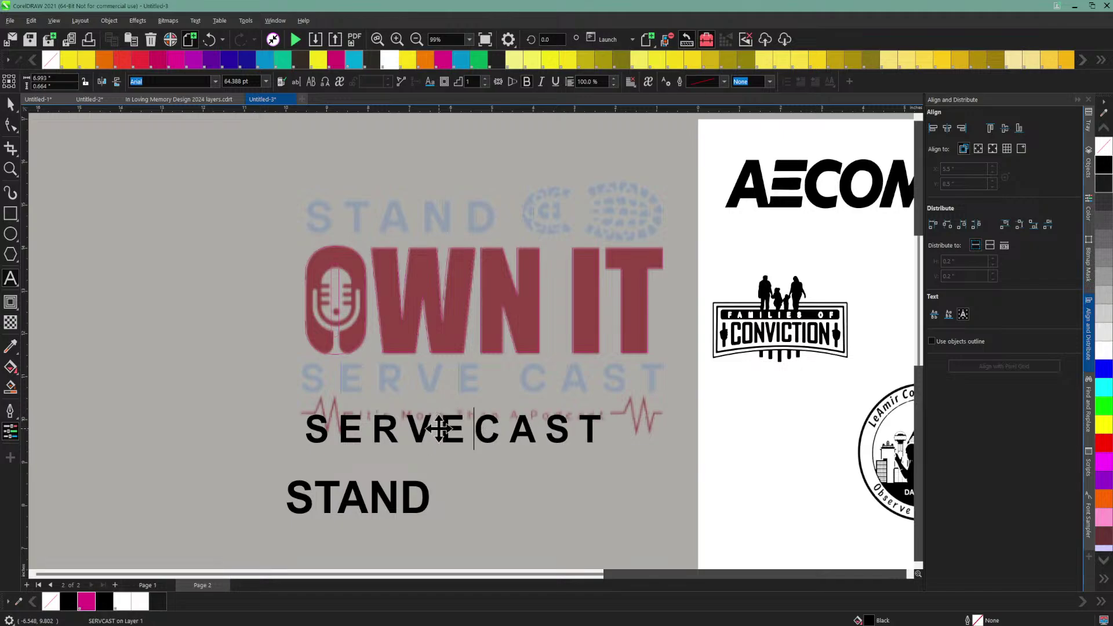
key(Escape)
key(Escape)
Step: Move SERVE CAST back over the reference lettering and widen its letter spacing towards the reference's full width
drag(323, 226, 358, 354)
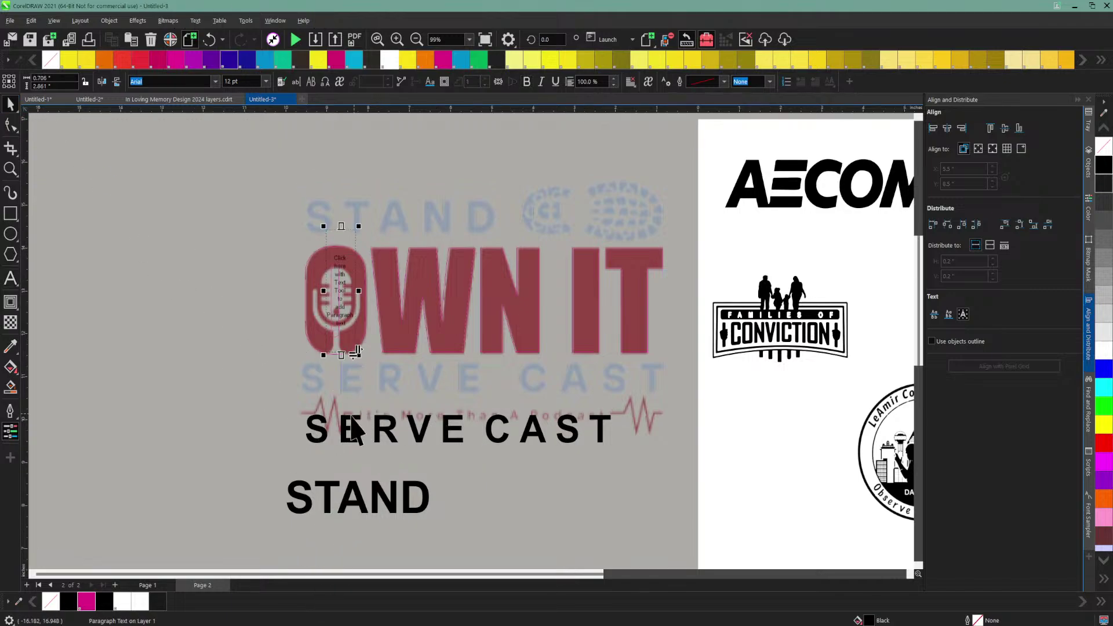
drag(318, 432, 314, 381)
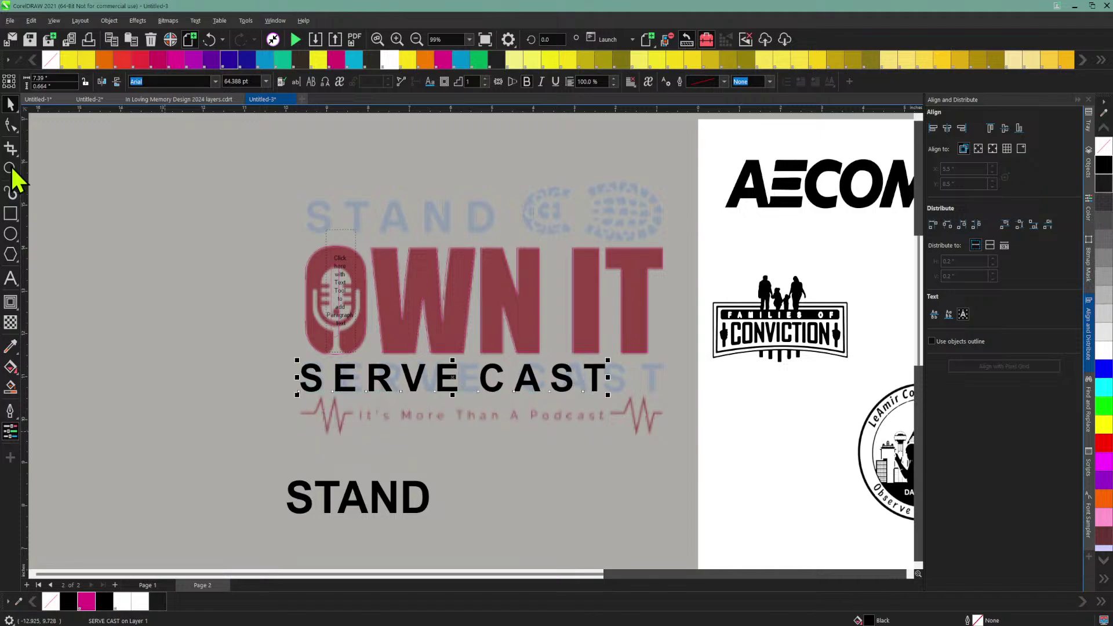
click(10, 124)
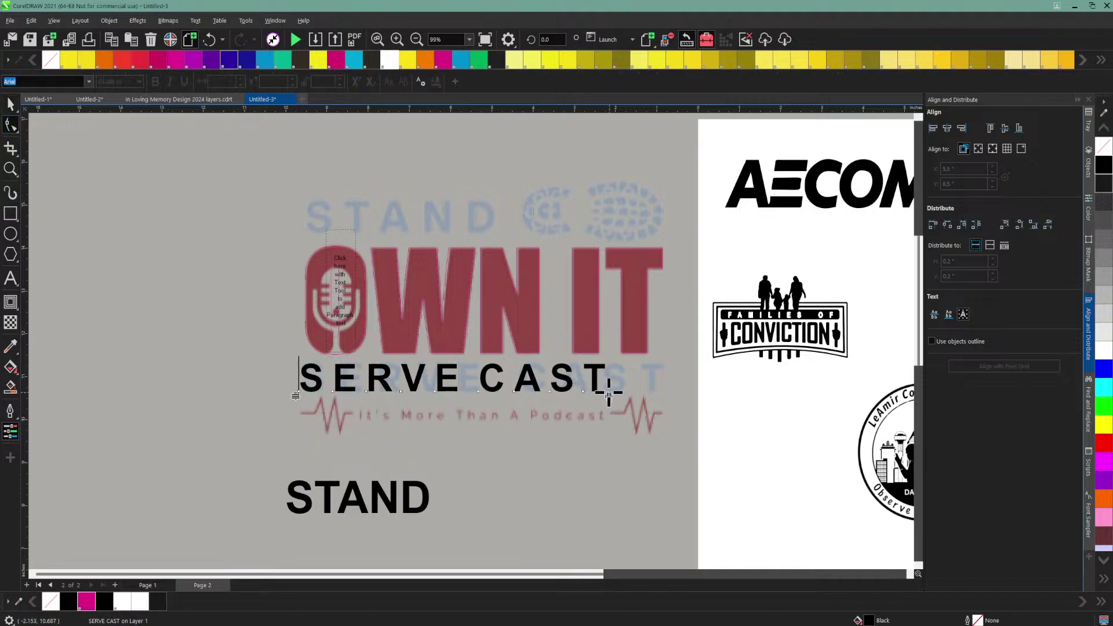
drag(610, 397, 659, 412)
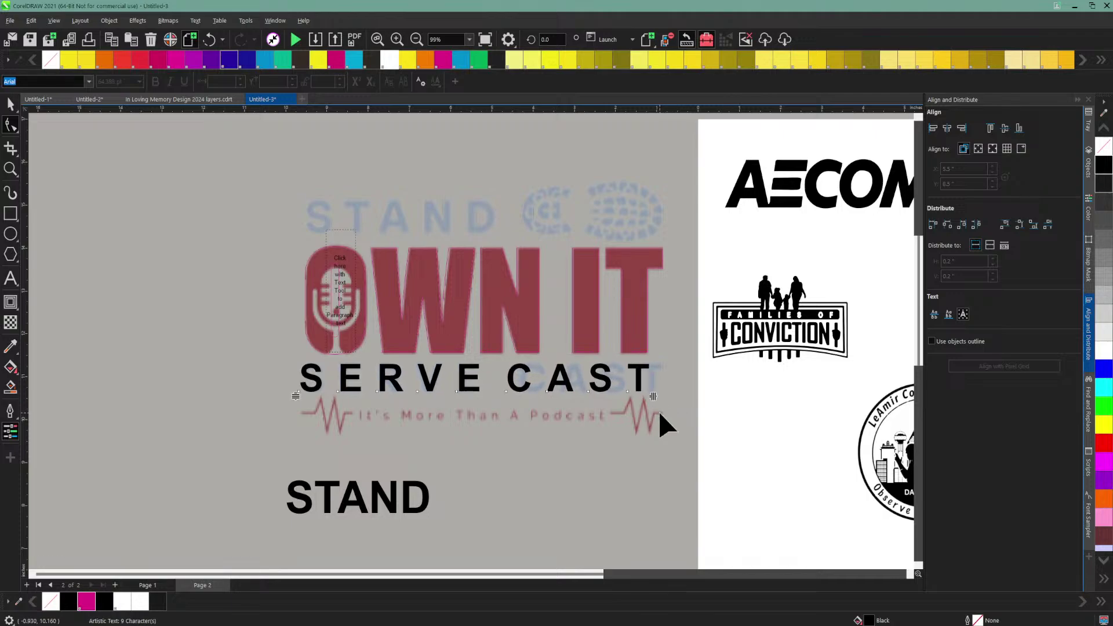
Step: Add extra space between SERVE and CAST and fine-tune the letter spacing to match the reference lettering
click(509, 390)
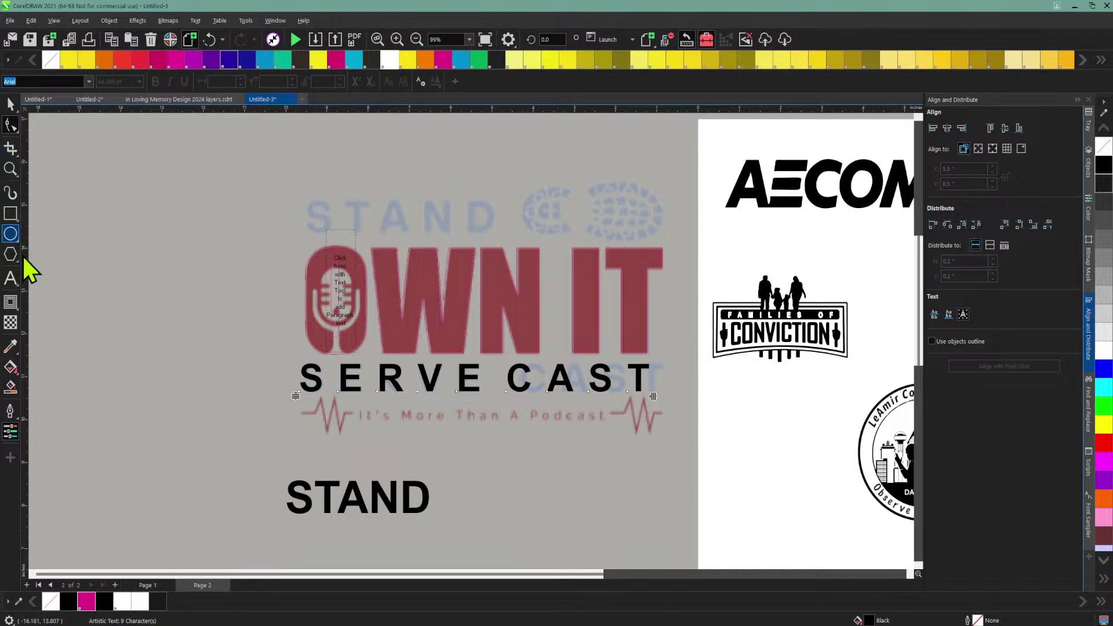
click(11, 278)
click(486, 381)
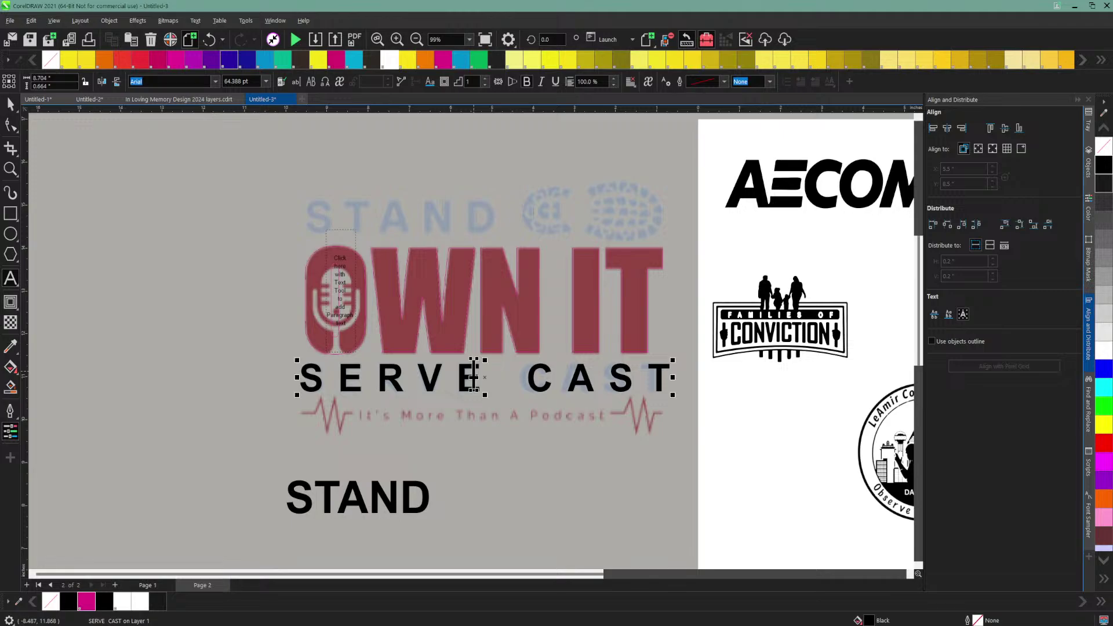
key(BackSpace)
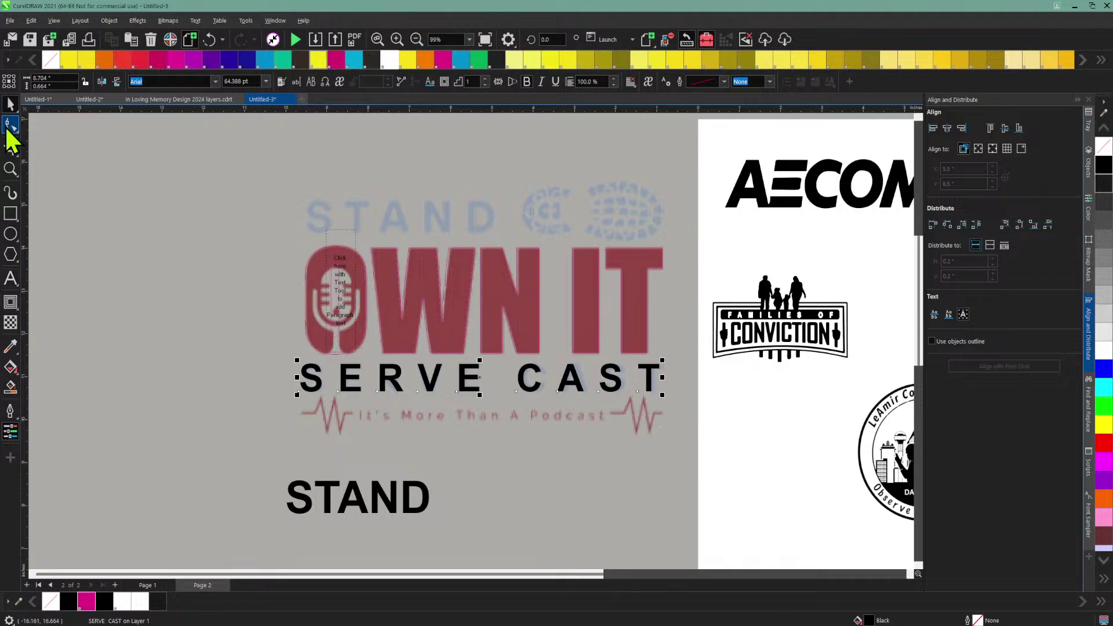
click(10, 125)
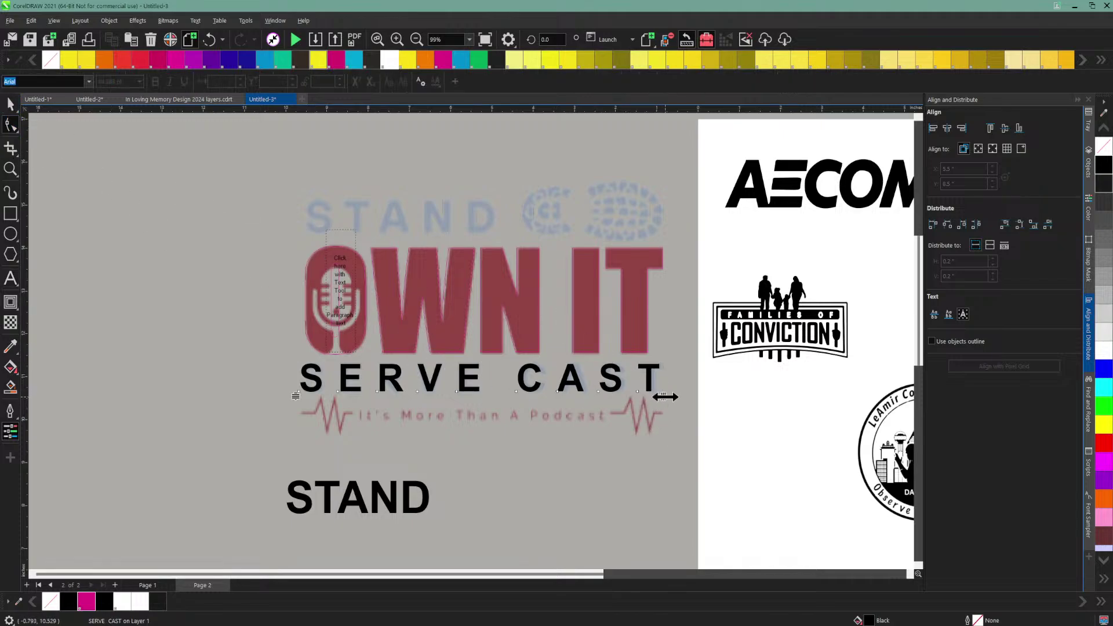
drag(664, 396, 666, 396)
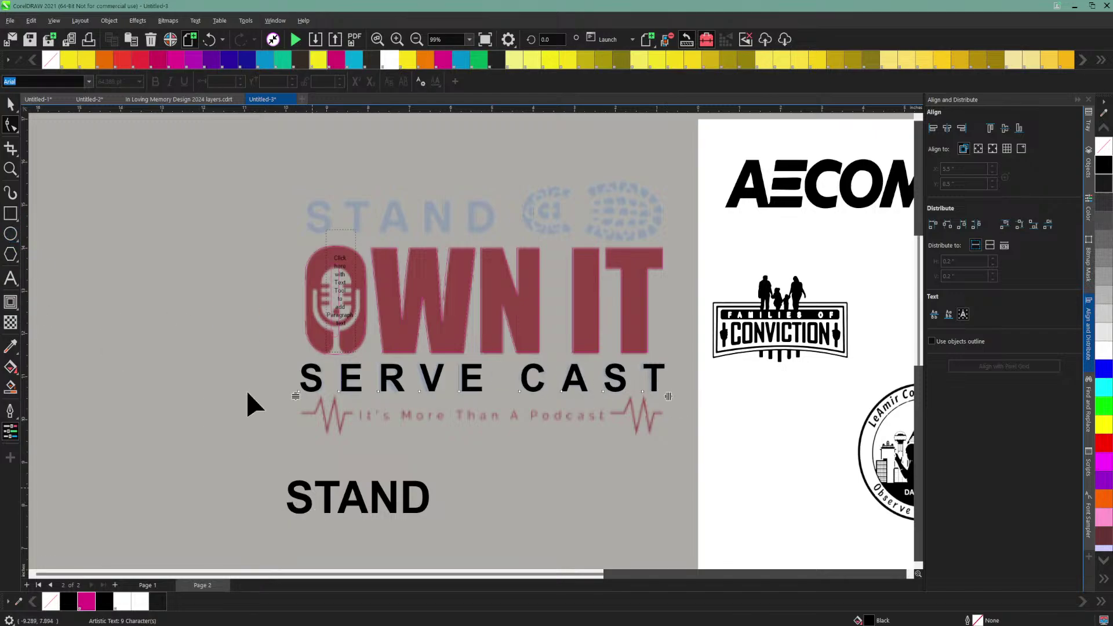
Step: Delete the stray empty paragraph text frame lying over the microphone in OWN IT
click(10, 105)
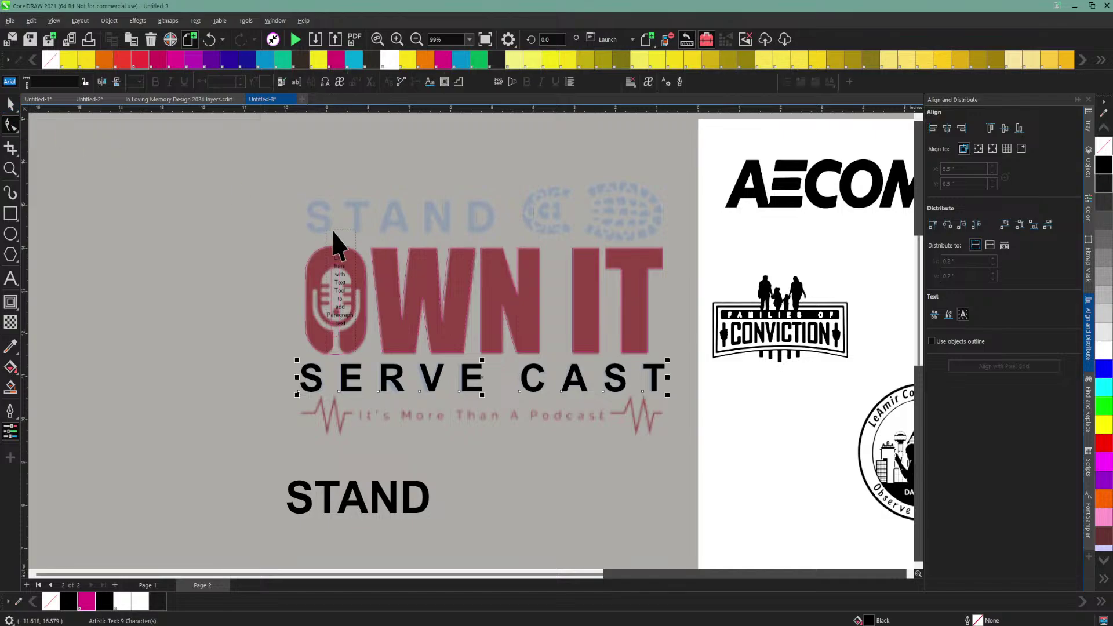
drag(336, 231, 233, 218)
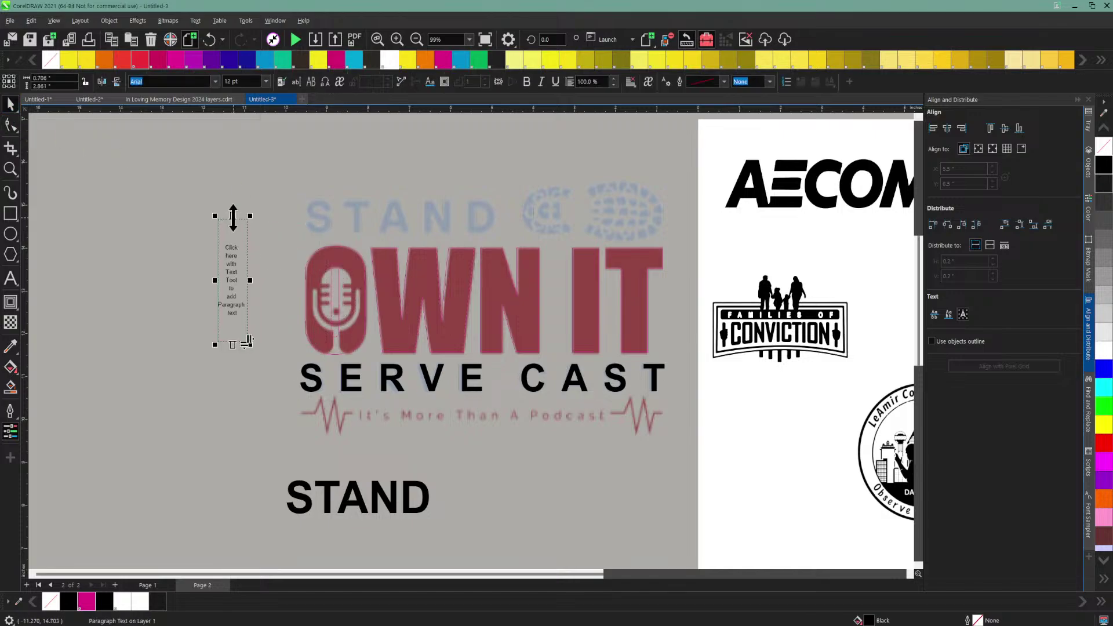
key(Delete)
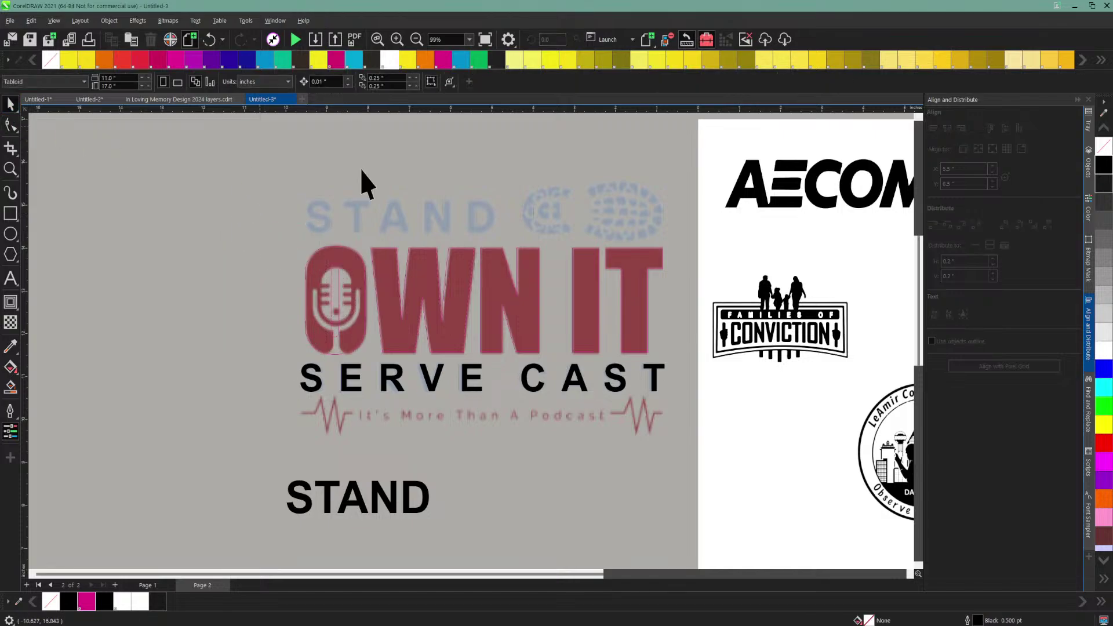
Step: Fit the STAND text over the reference's STAND lettering at about 71 pt with widened letter spacing
drag(327, 499, 347, 221)
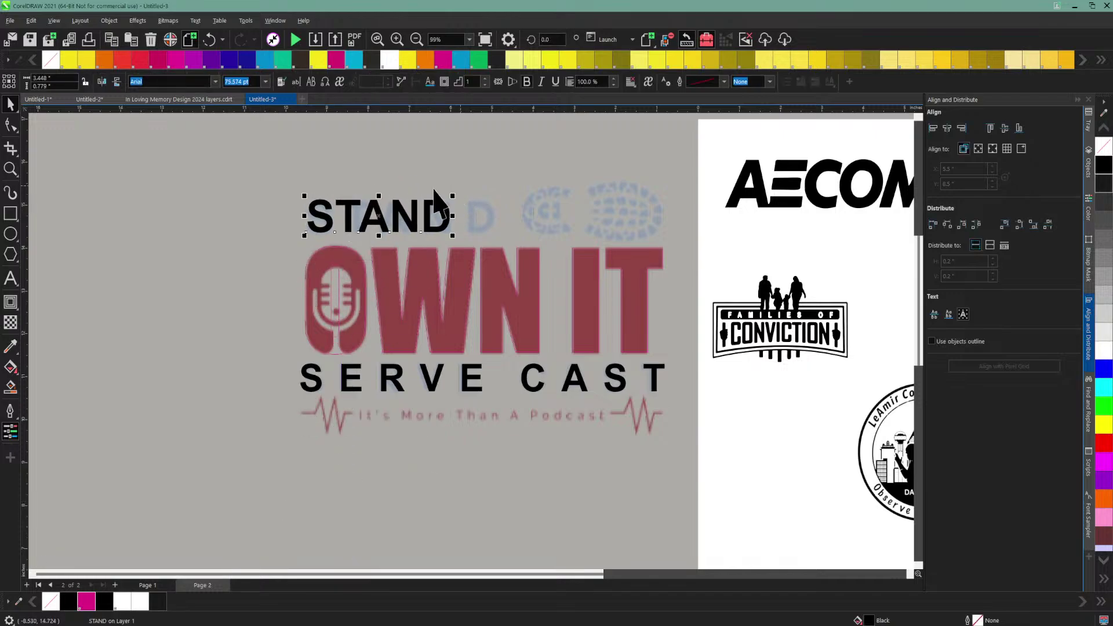
mouse_move(453, 194)
mouse_down()
mouse_move(436, 192)
mouse_move(445, 192)
mouse_up()
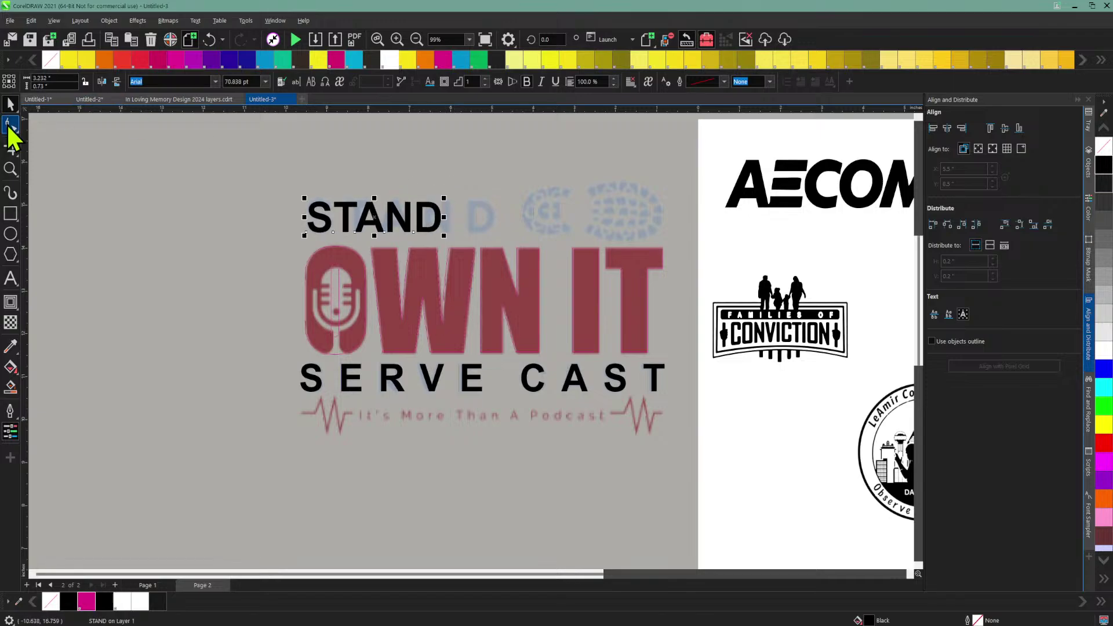
click(10, 125)
drag(445, 237, 497, 236)
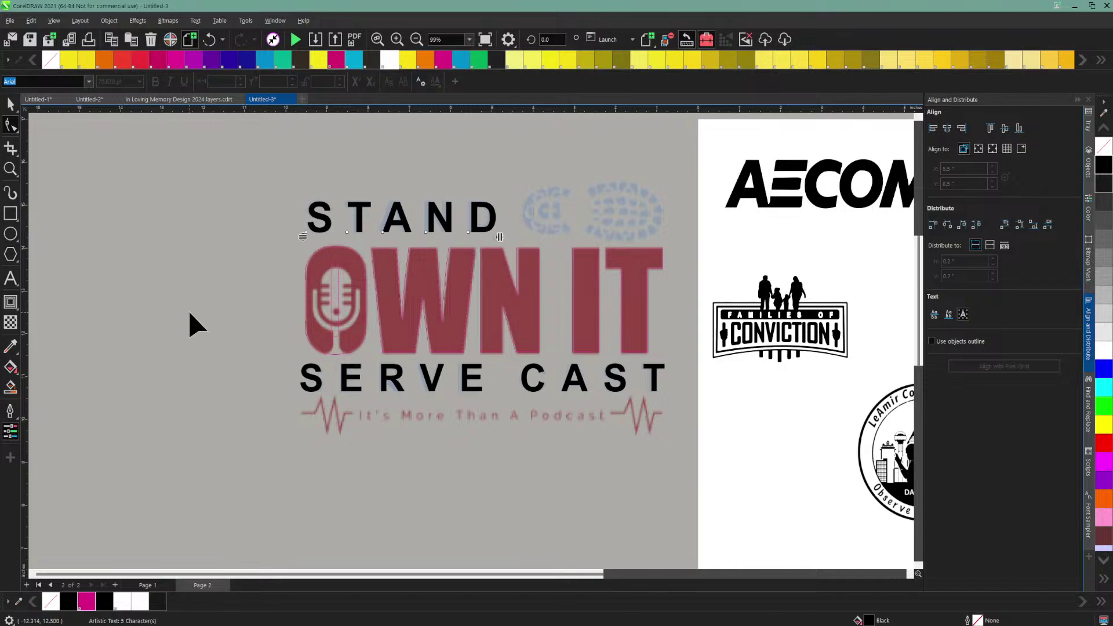
Step: Add the artistic text "IT'S MORE THAN A PODCAST" in the empty area below the logo
click(10, 278)
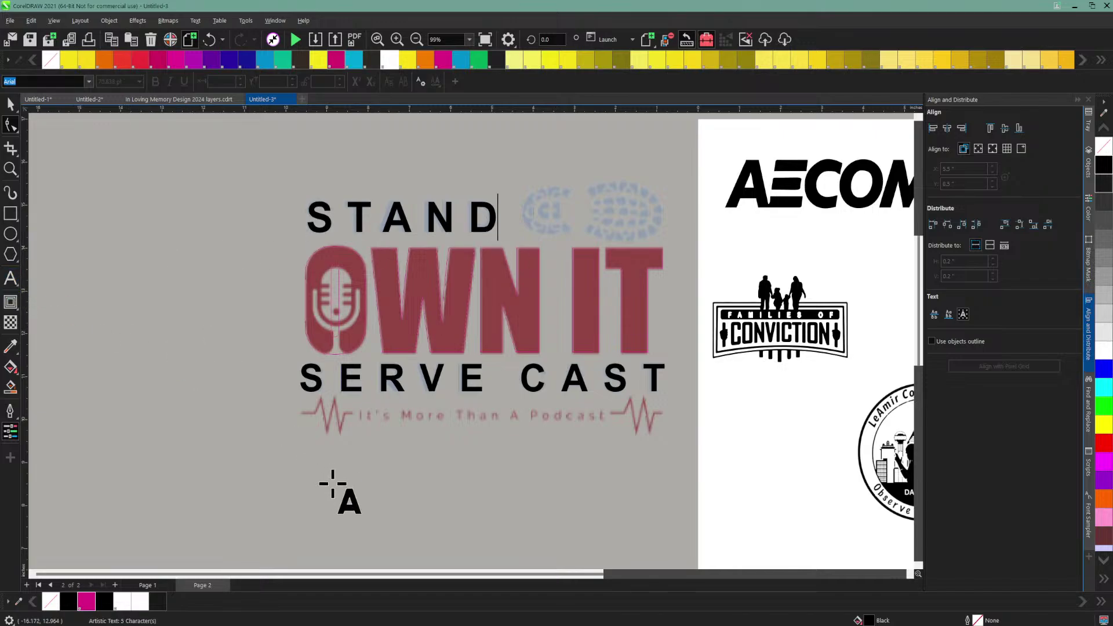
click(392, 485)
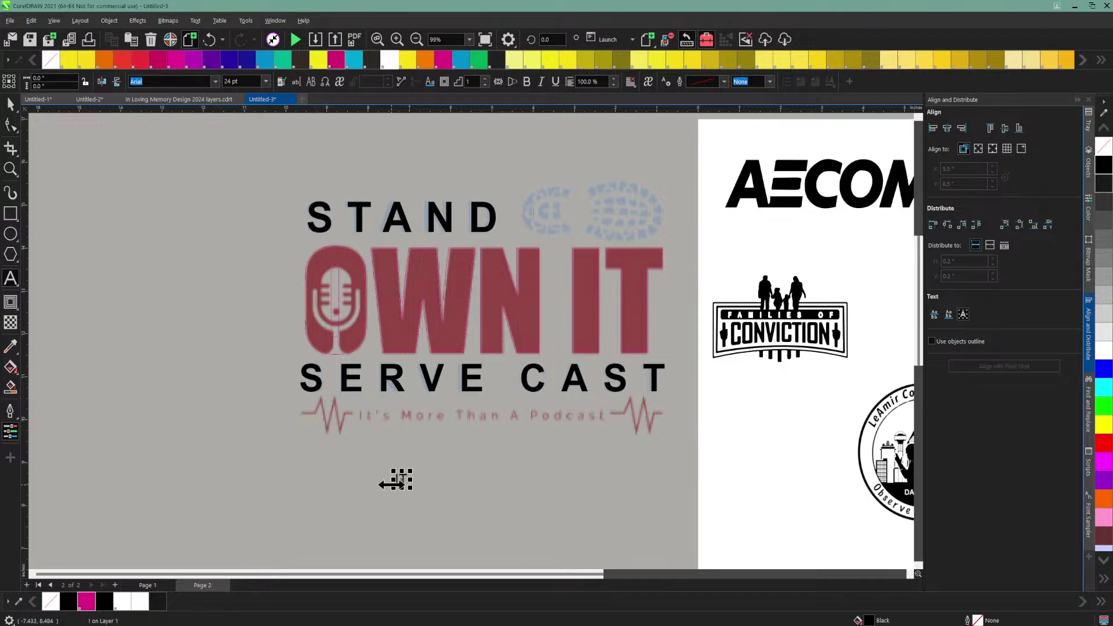
text(IT'S MORE THAN A PODCAST)
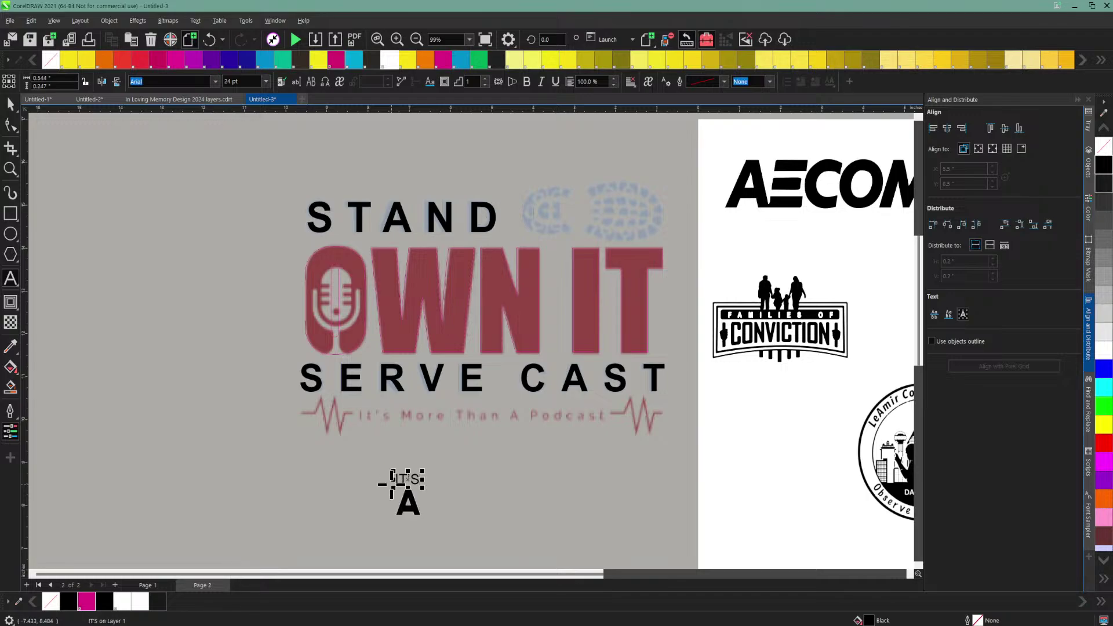
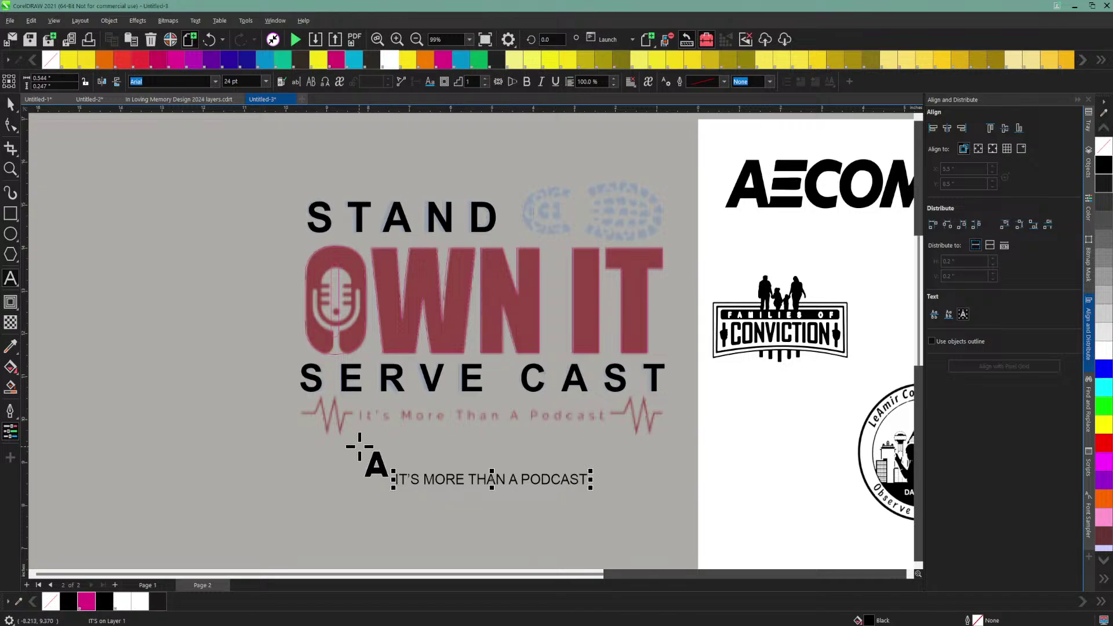
Step: Move the IT'S MORE THAN A PODCAST text just beneath the reference tagline and enlarge it to about 29 pt
click(396, 38)
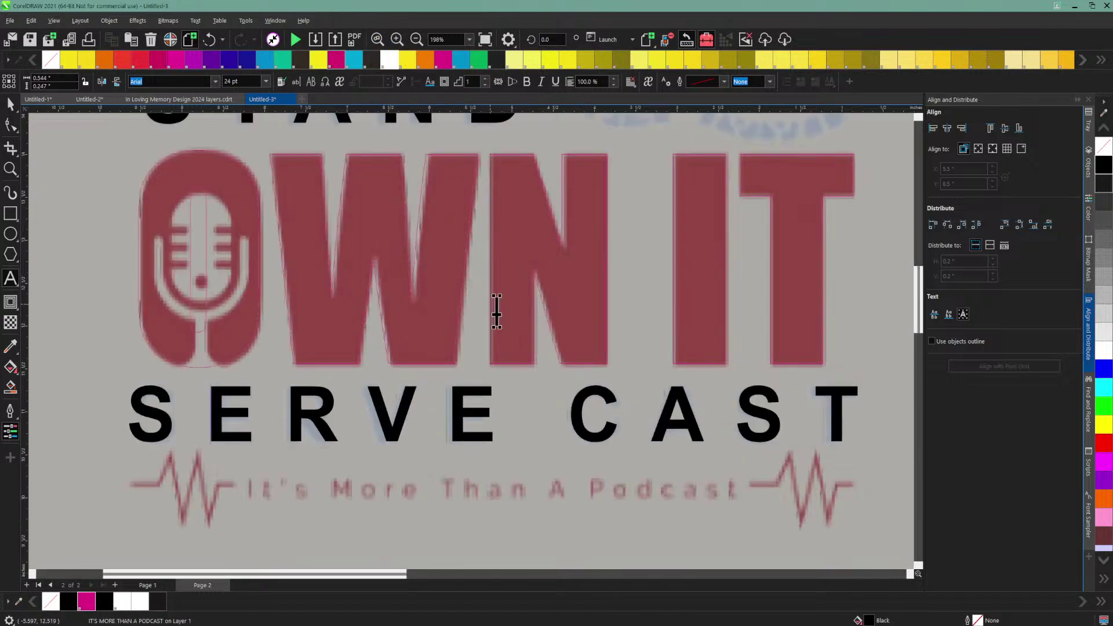
scroll(546, 363, down, 1)
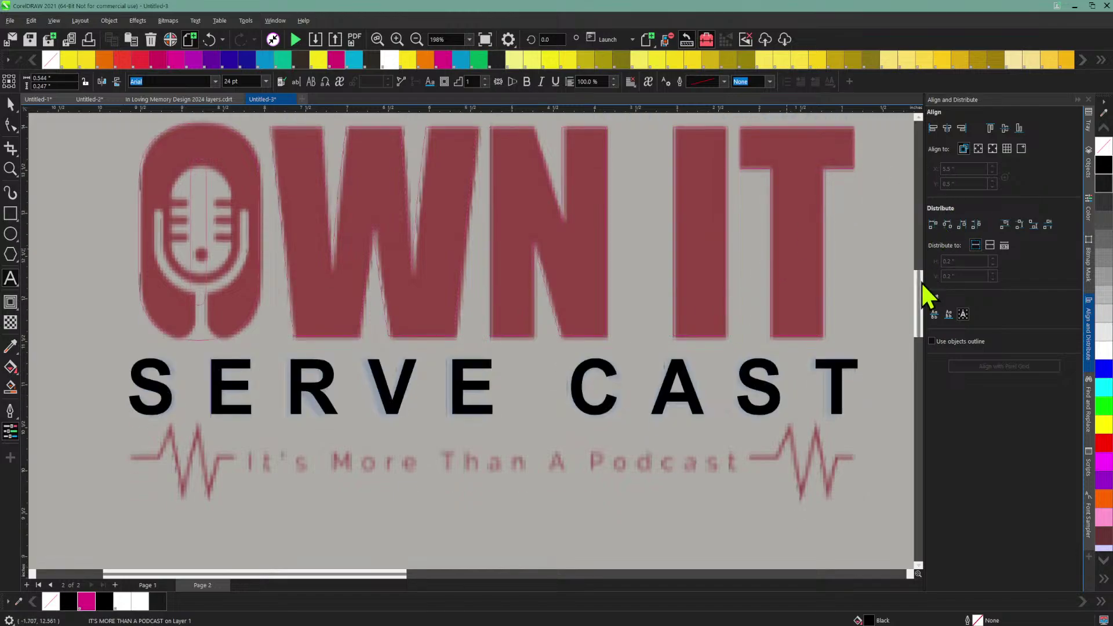
drag(921, 286, 919, 310)
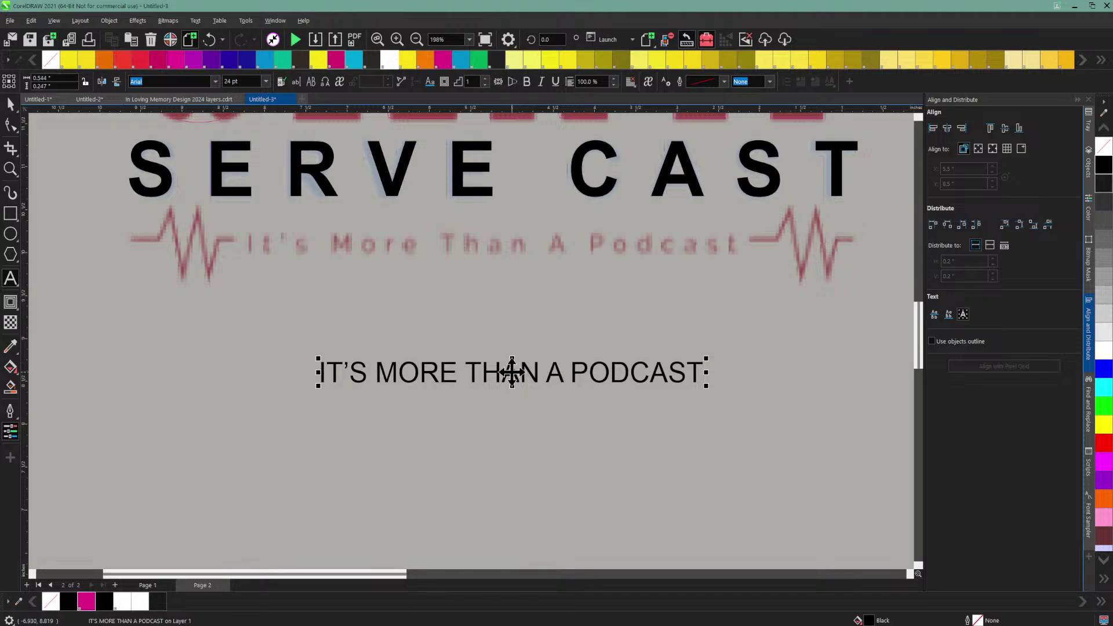
drag(511, 371, 435, 285)
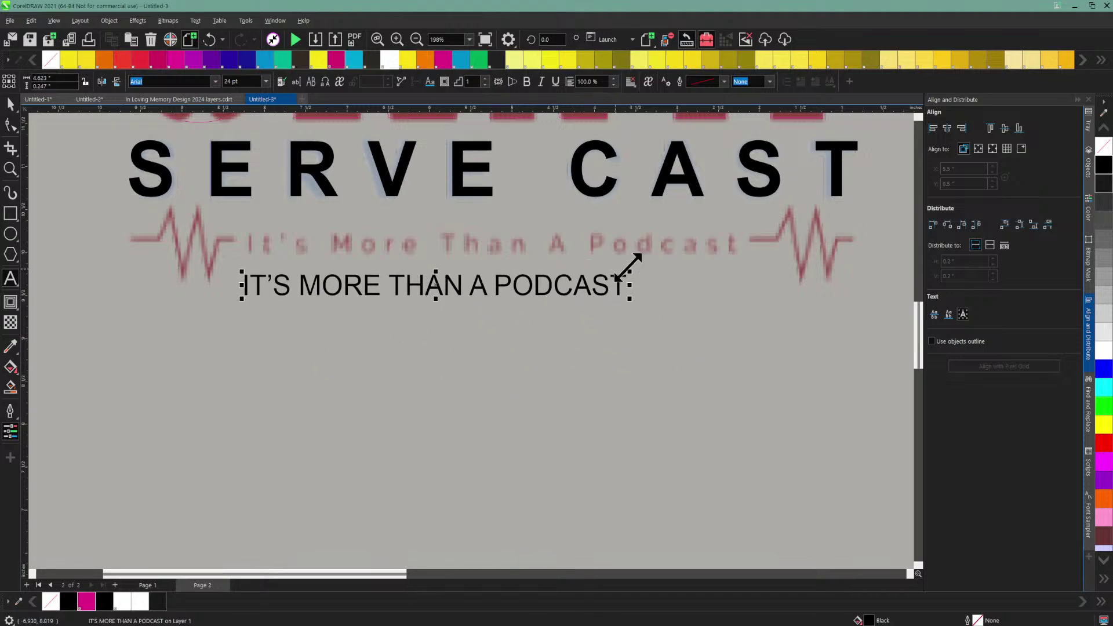
drag(632, 266, 714, 238)
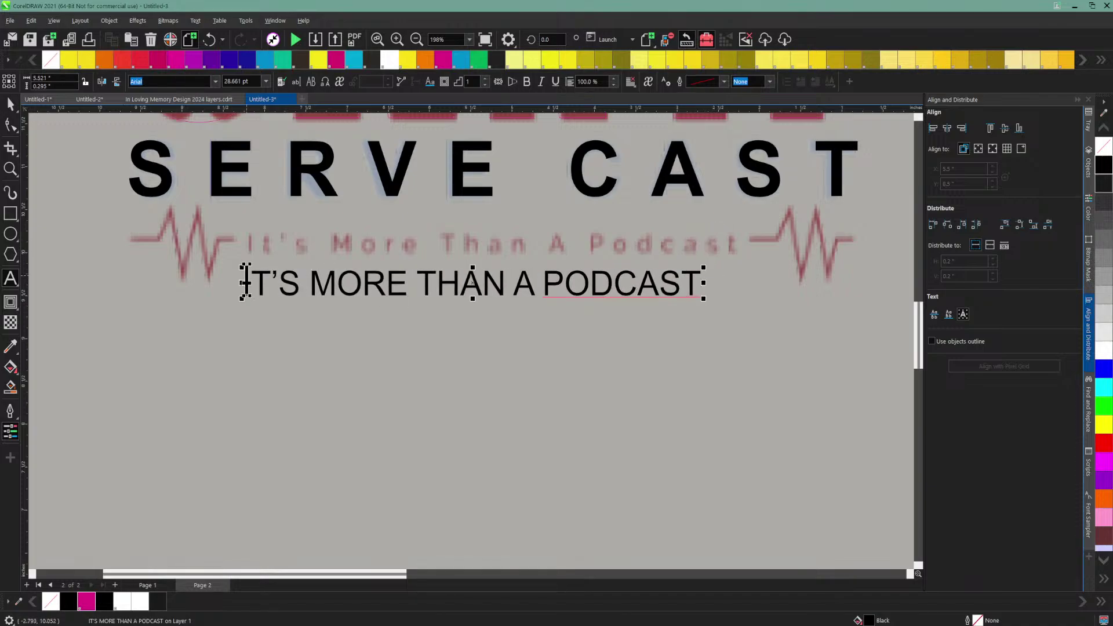
Step: Change the case of the whole IT'S MORE THAN A PODCAST text to Title Case
drag(244, 284, 730, 283)
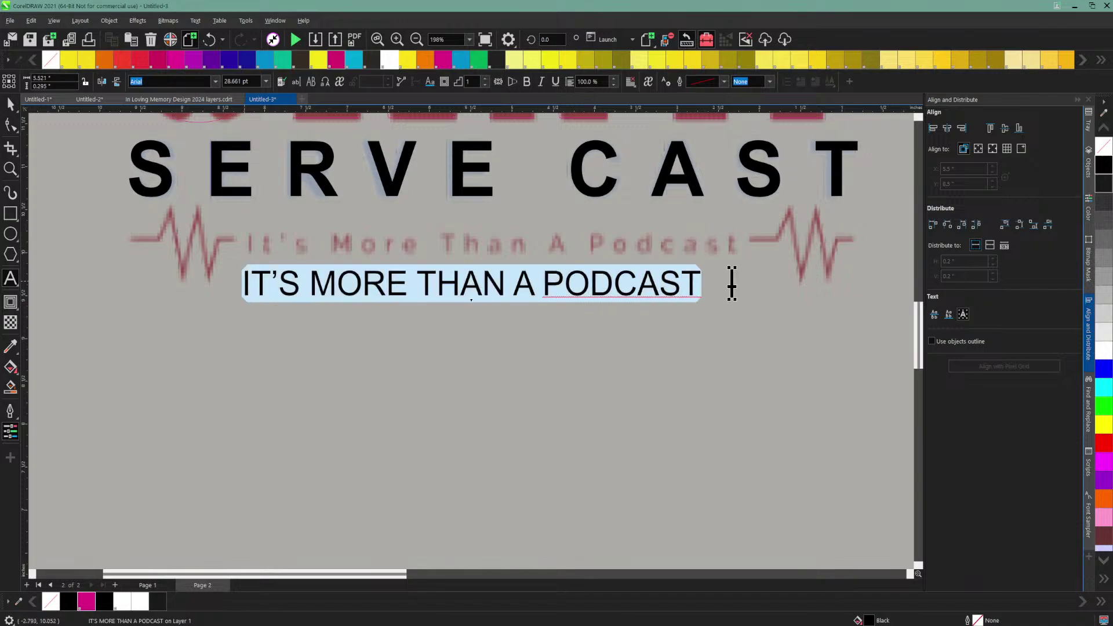
right_click(654, 285)
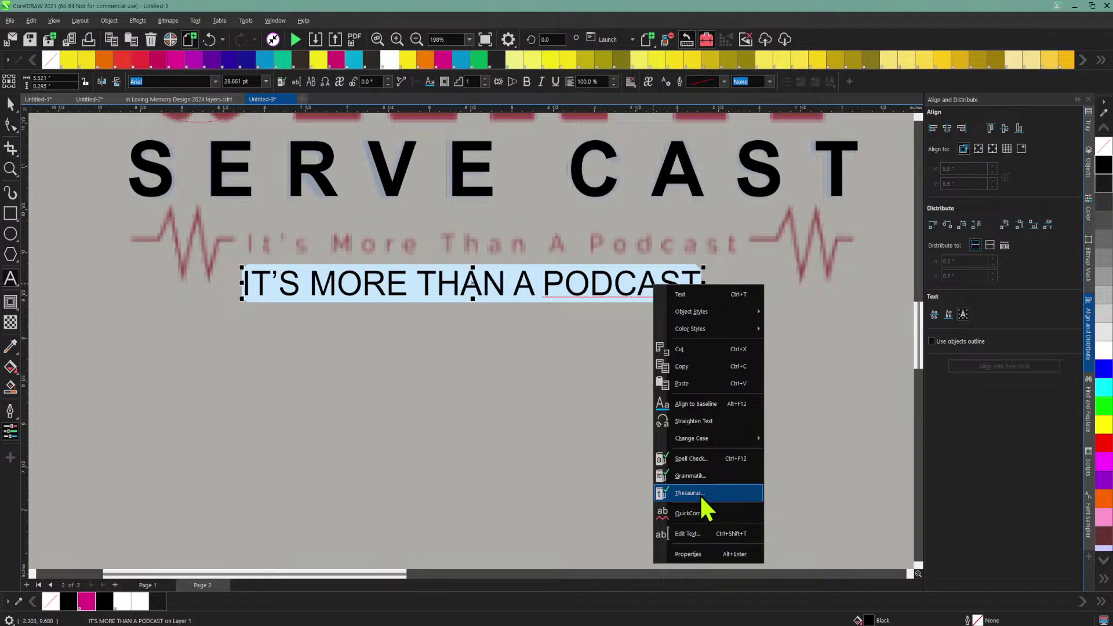
mouse_move(679, 440)
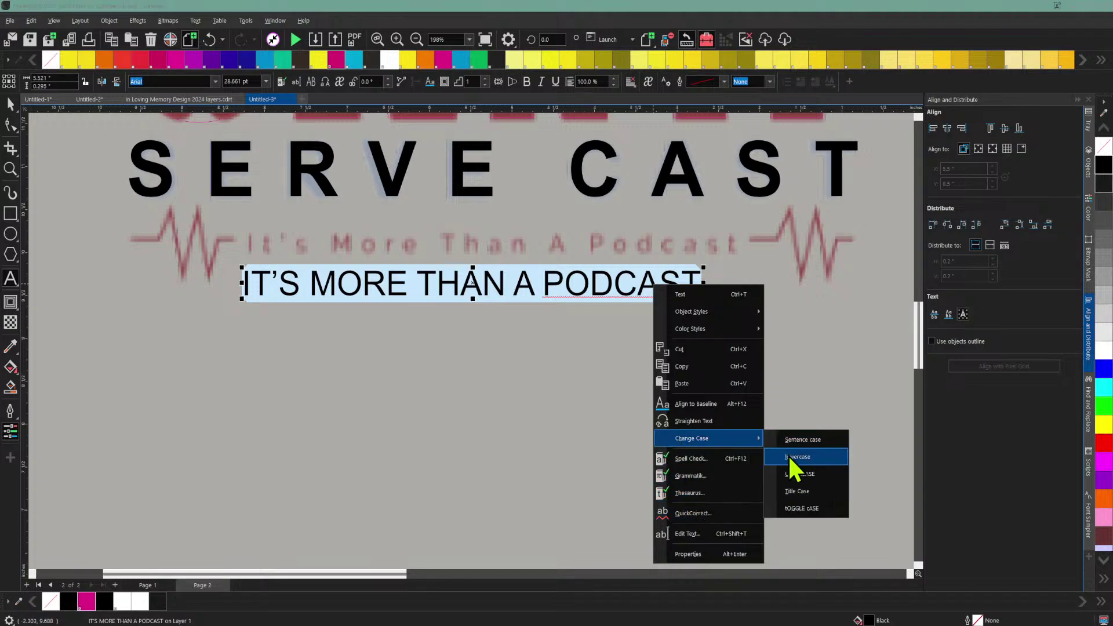
click(797, 492)
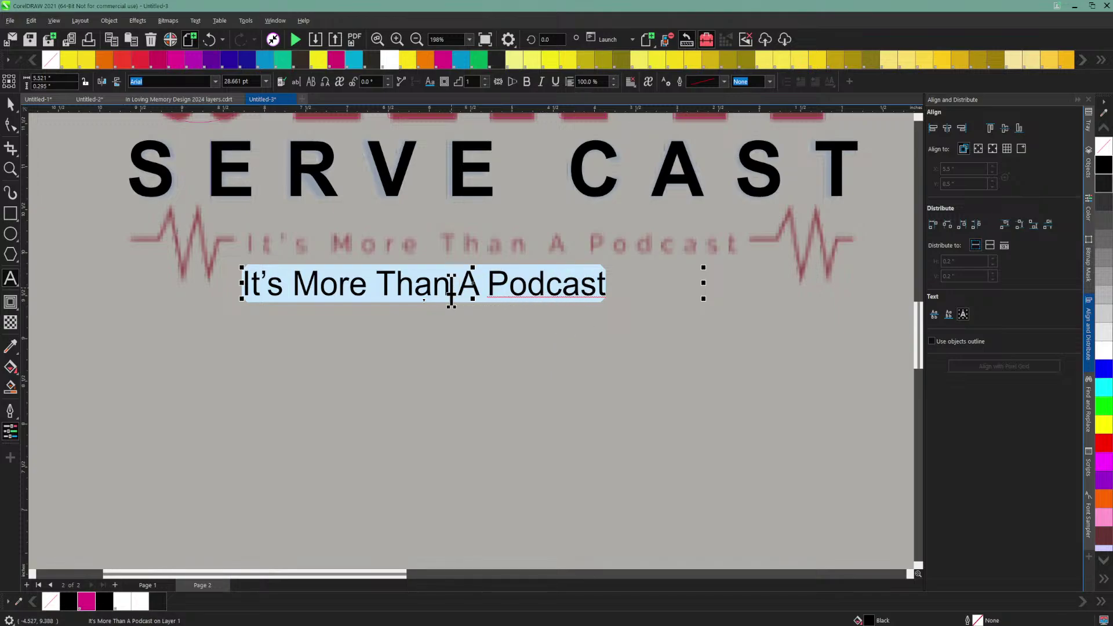
Step: Fit the It's More Than A Podcast text over the reference tagline at about 22 pt with widened letter spacing
click(9, 125)
drag(612, 303, 803, 304)
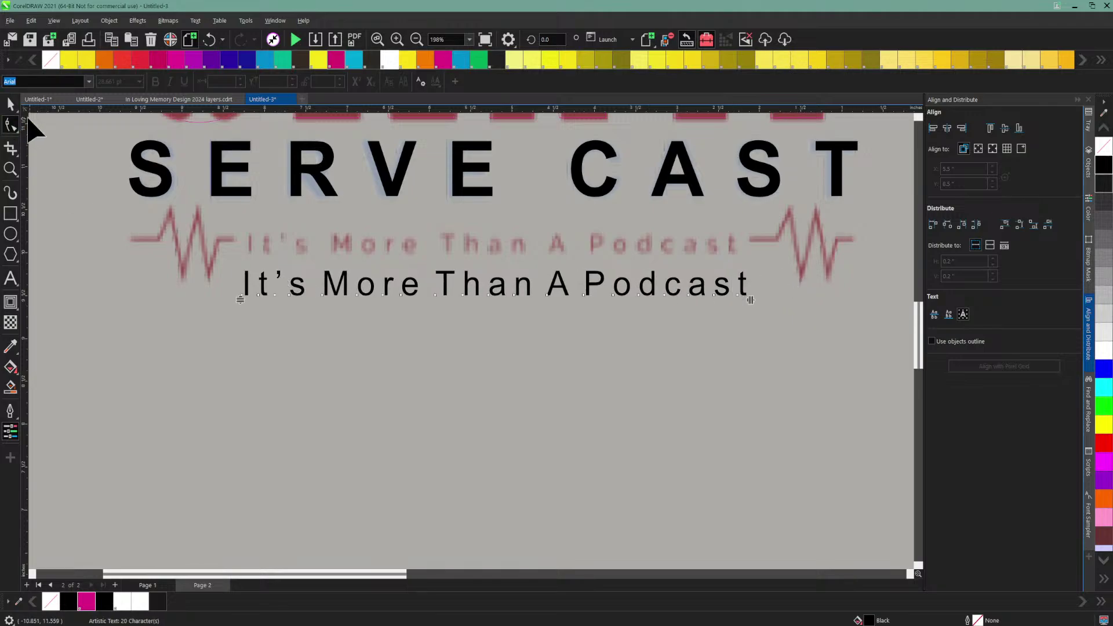
key(space)
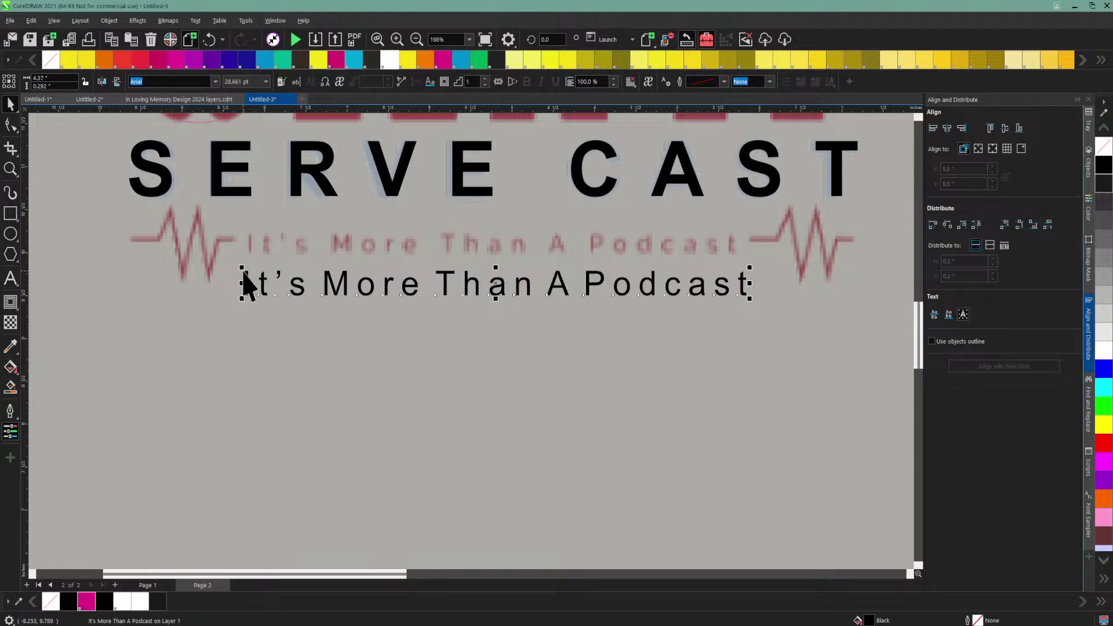
drag(241, 268, 278, 278)
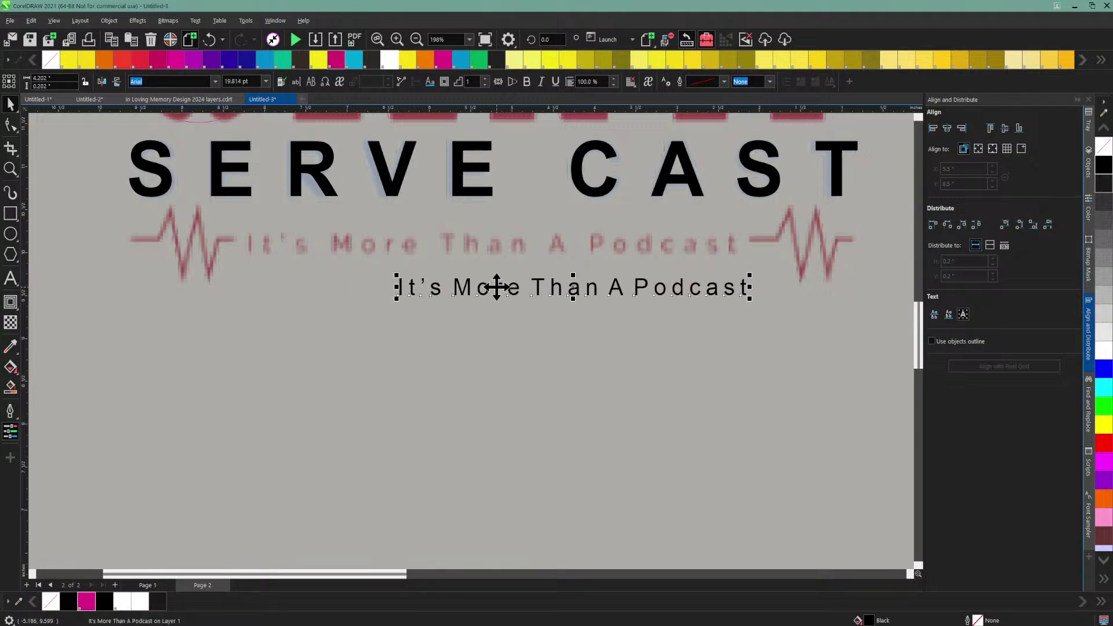
drag(497, 286, 347, 246)
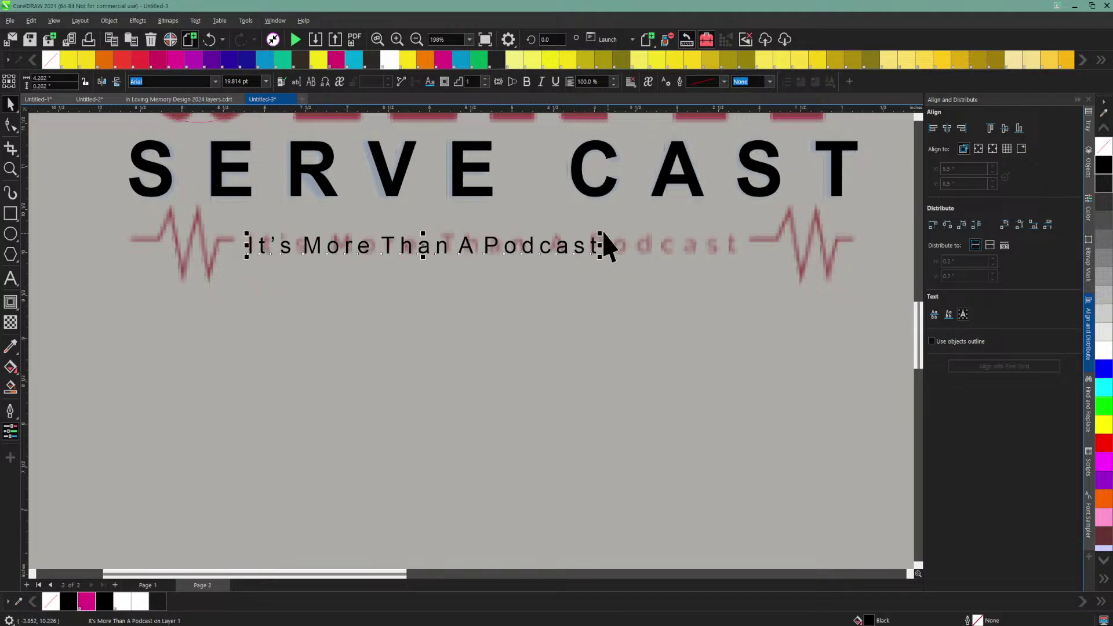
drag(600, 235, 641, 216)
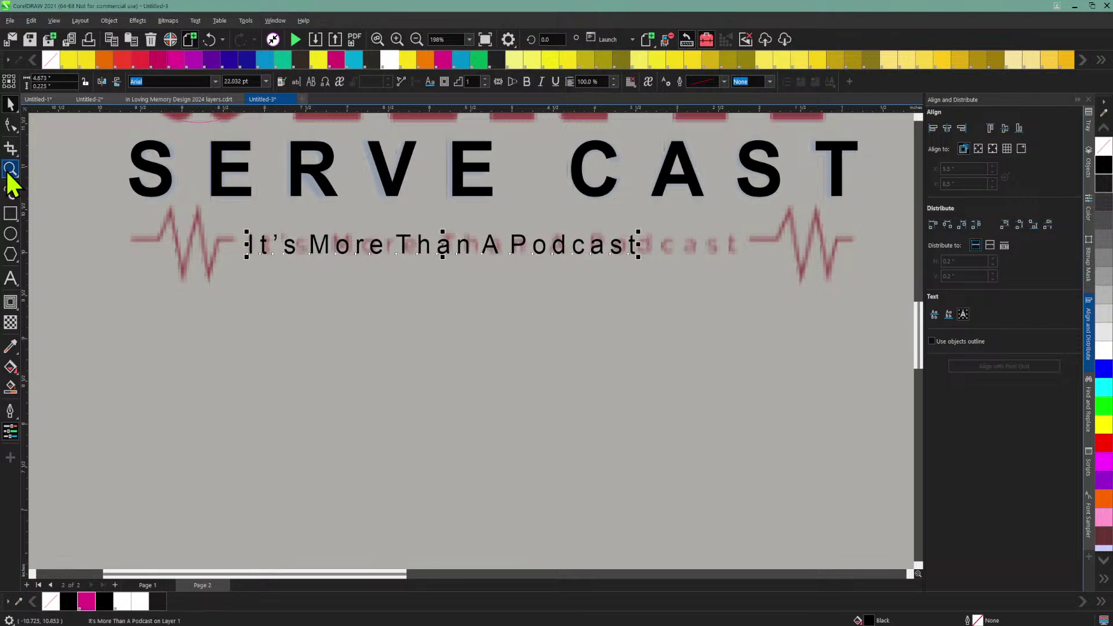
click(11, 124)
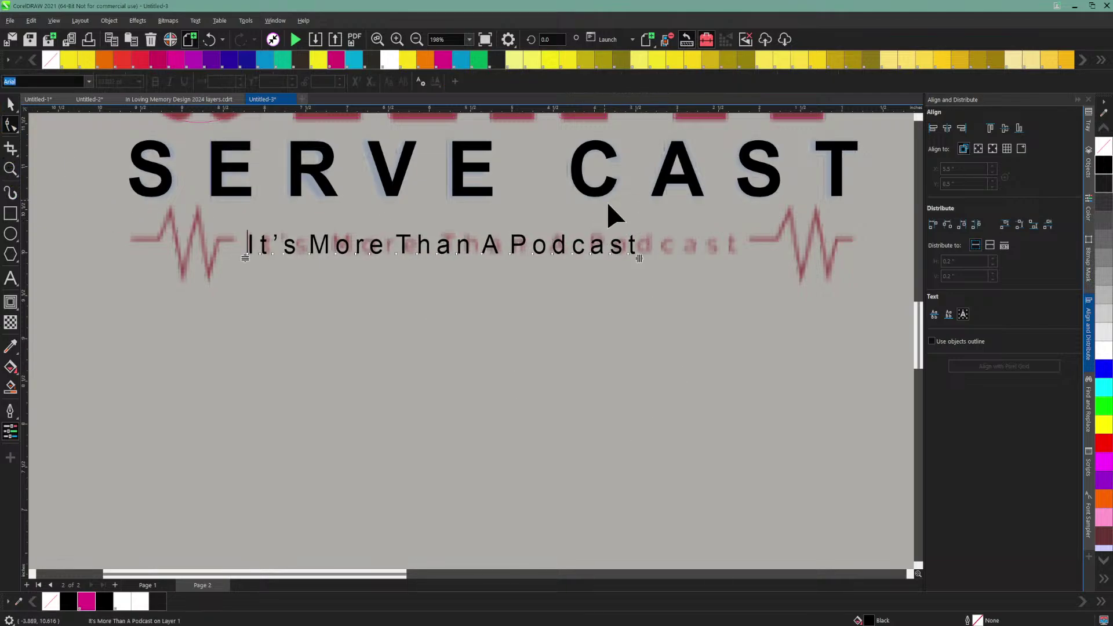
drag(641, 259, 785, 258)
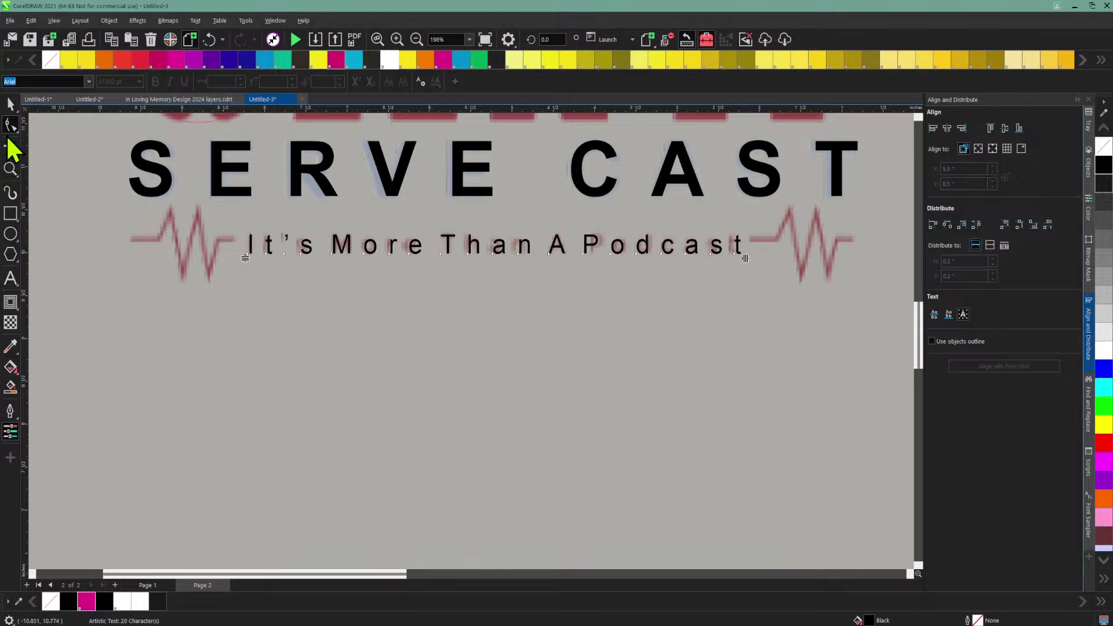
click(11, 106)
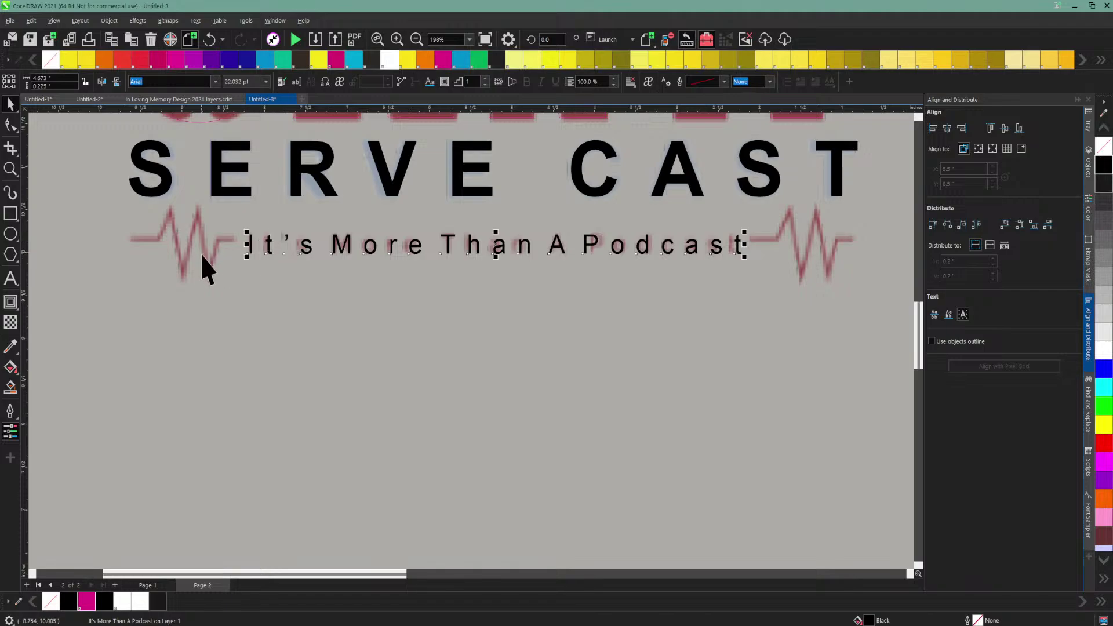
click(17, 195)
click(16, 215)
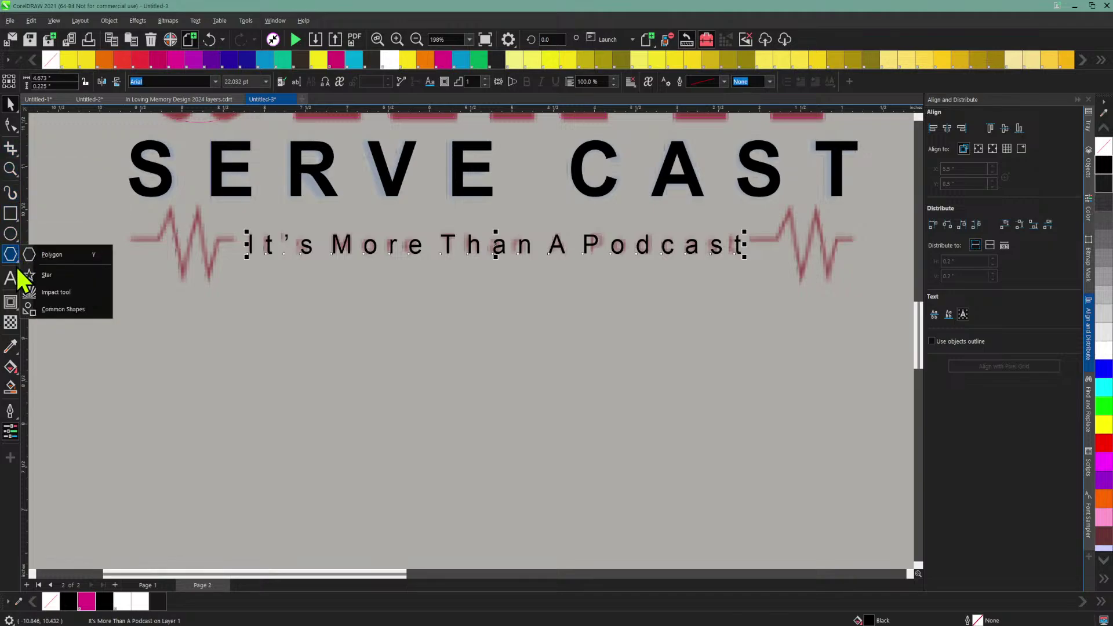
mouse_move(17, 290)
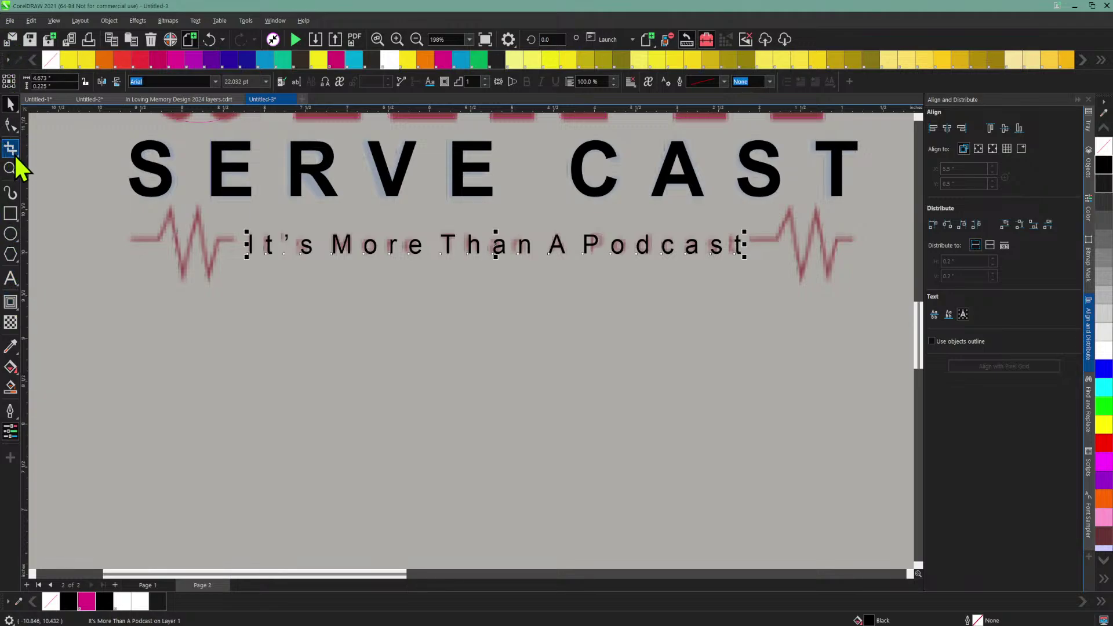
mouse_move(19, 160)
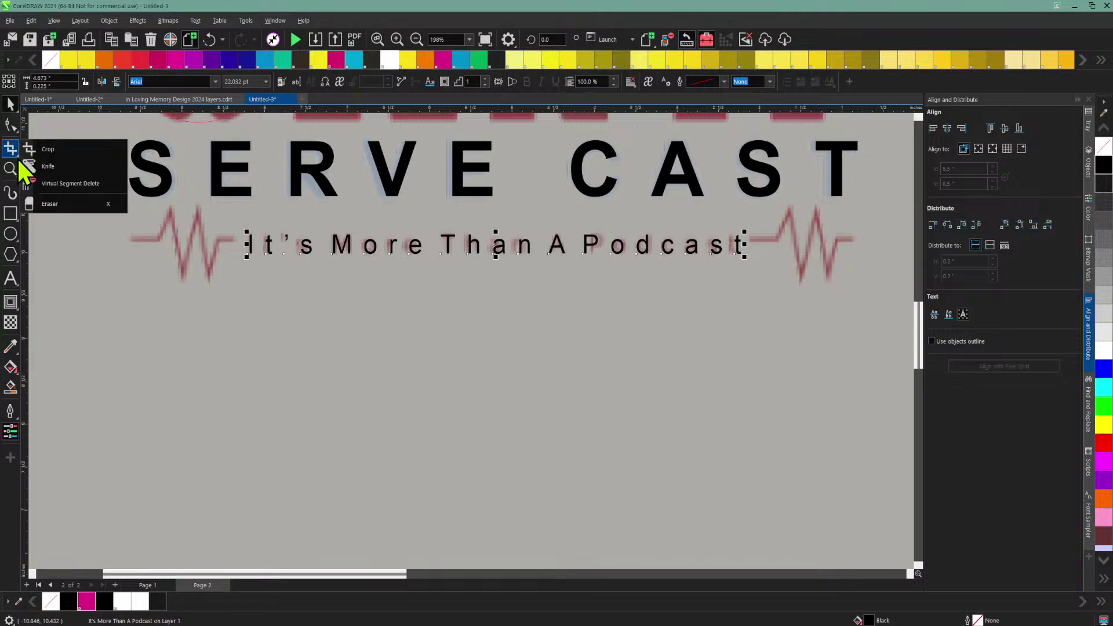
mouse_move(18, 134)
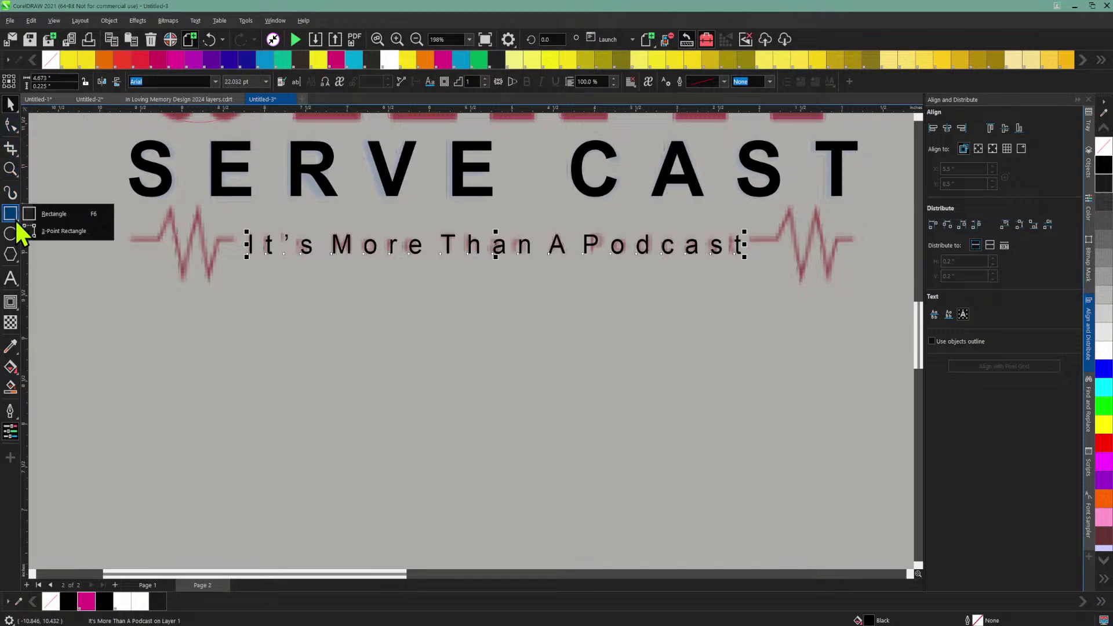
mouse_move(22, 311)
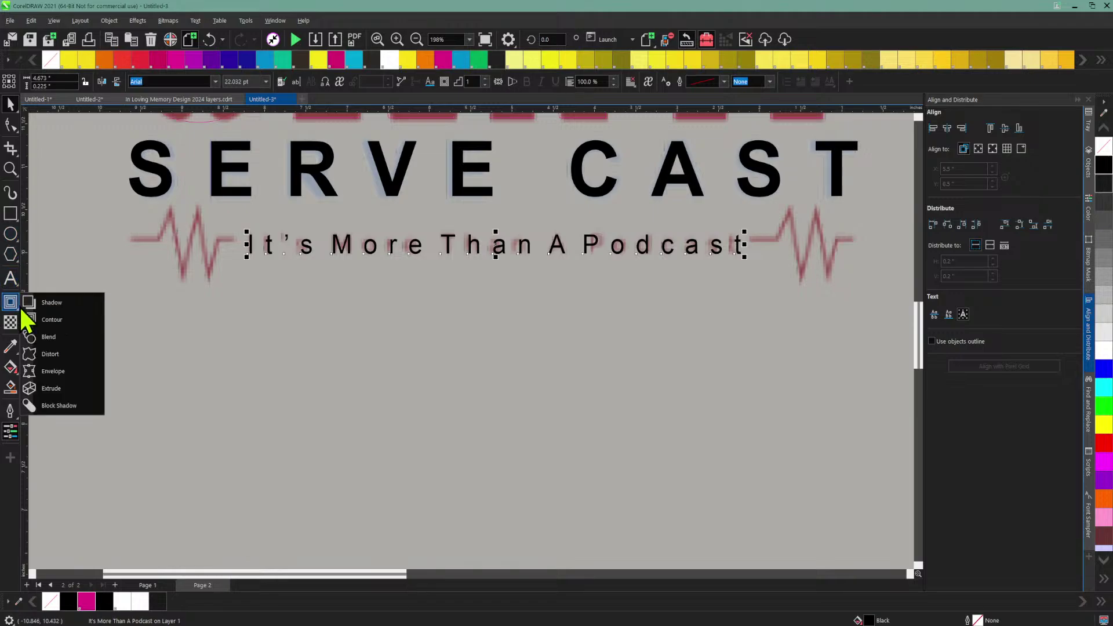
mouse_move(10, 411)
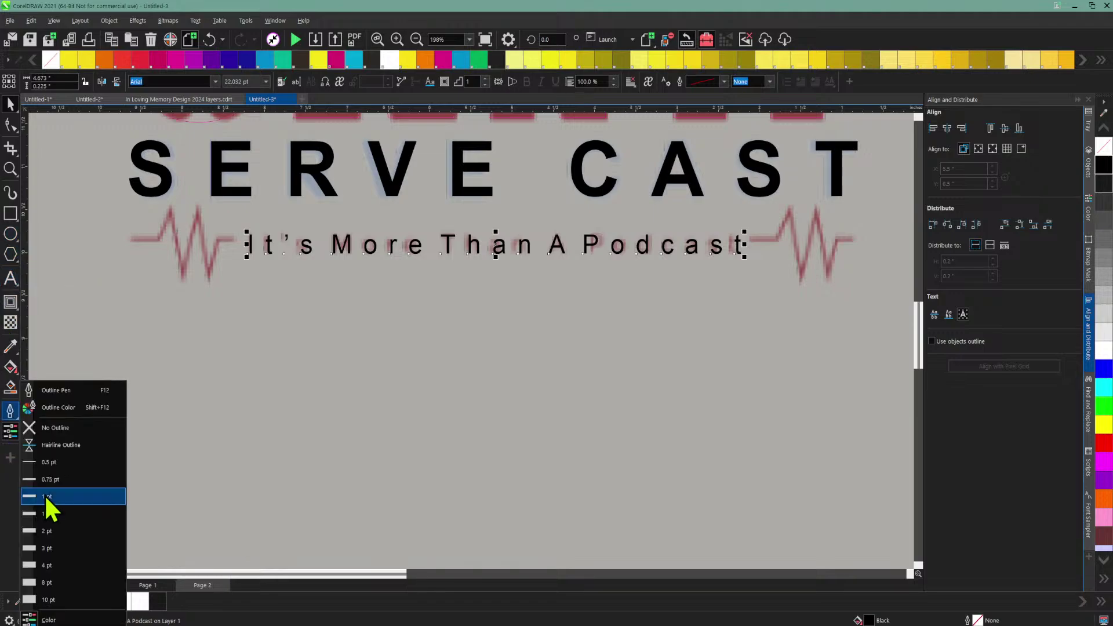
Step: Enable the Curve Tools group in the toolbox customization list
click(10, 459)
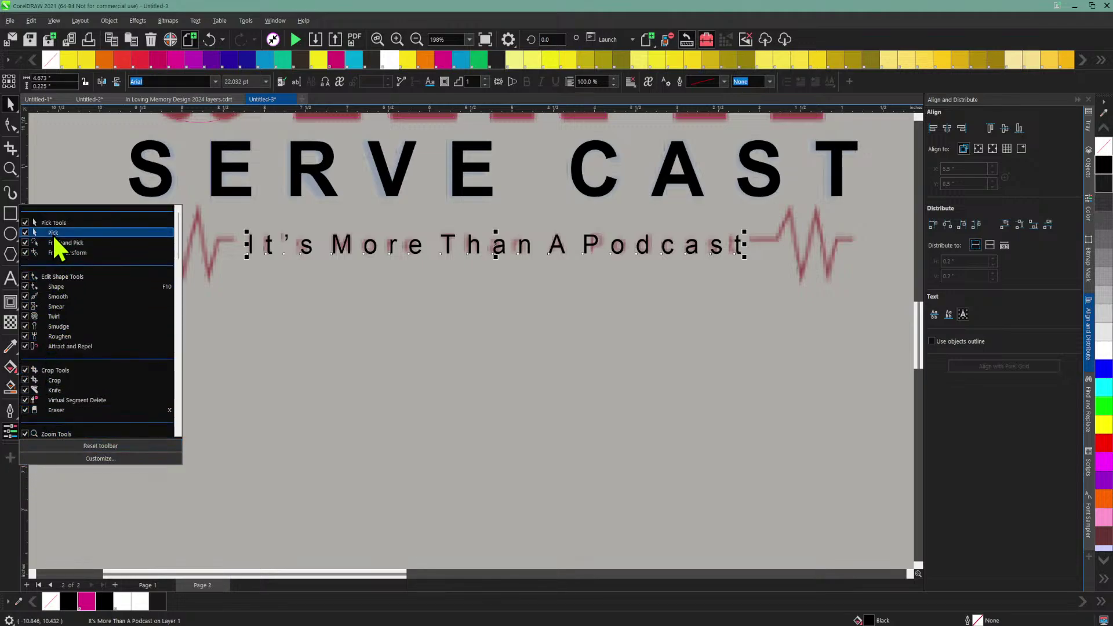
scroll(56, 334, down, 1)
scroll(54, 322, down, 3)
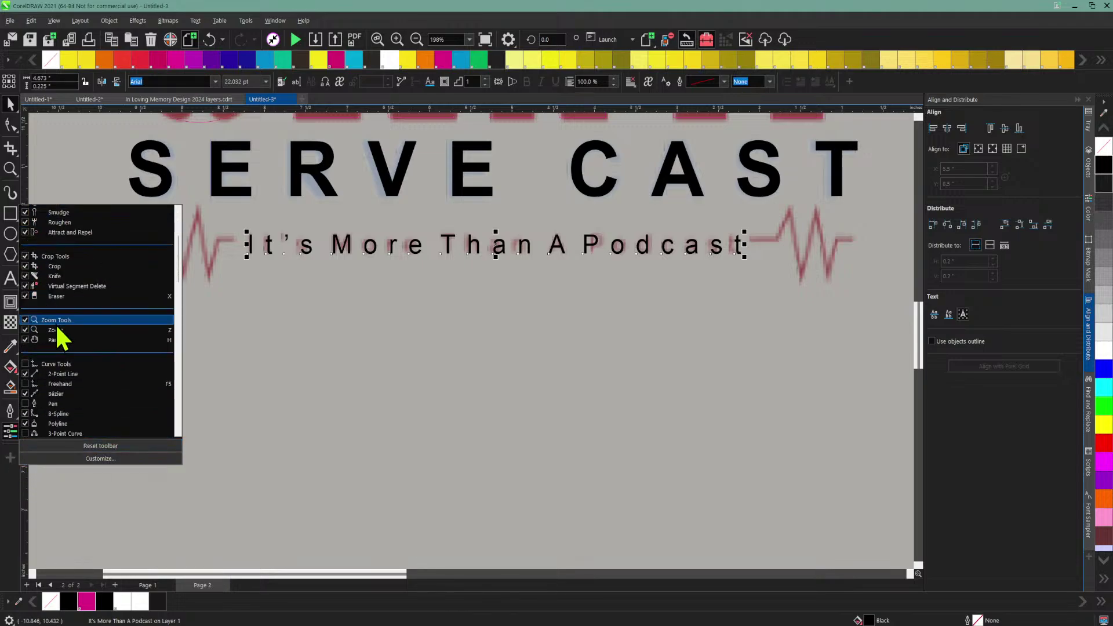
click(25, 364)
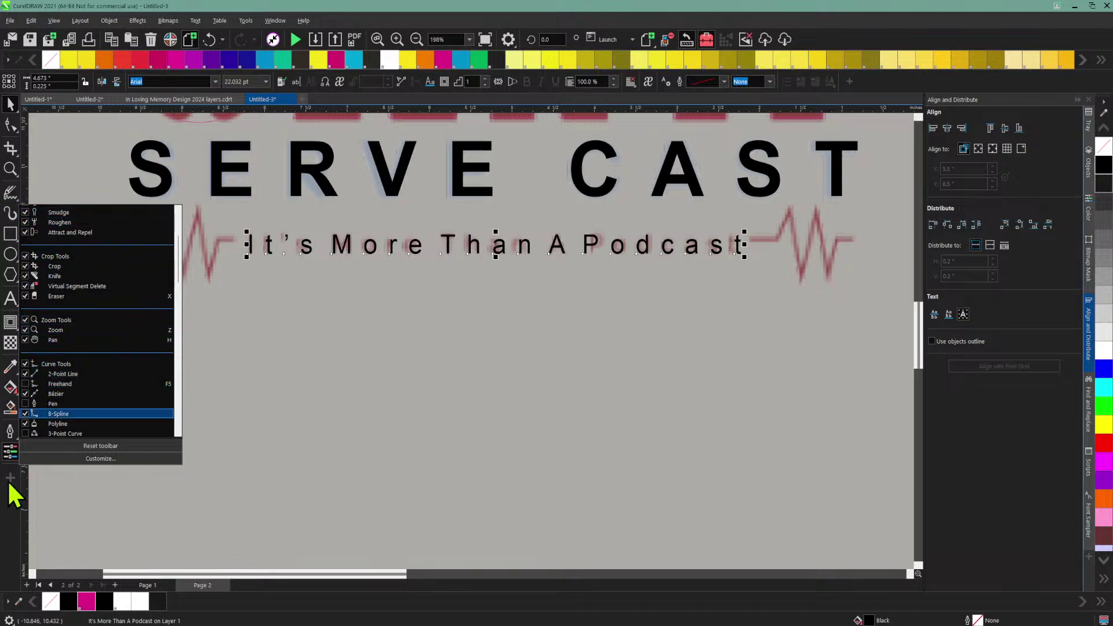
click(219, 478)
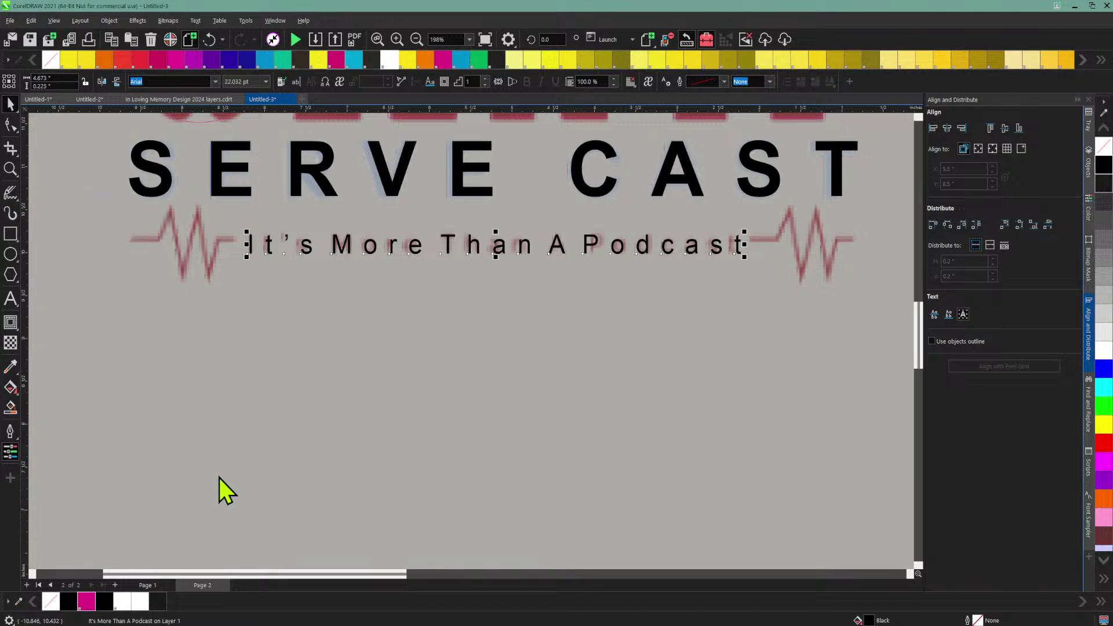
Step: Trace the heartbeat line before the tagline with straight Bézier segments, about 1.25 by 0.85 inches overall
click(19, 200)
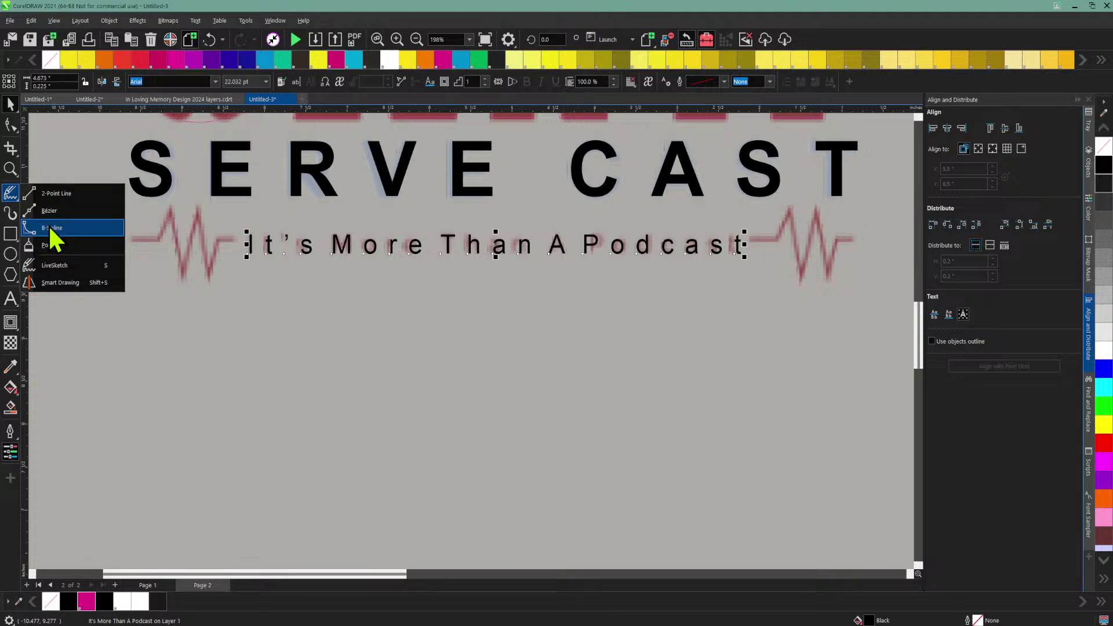
click(48, 211)
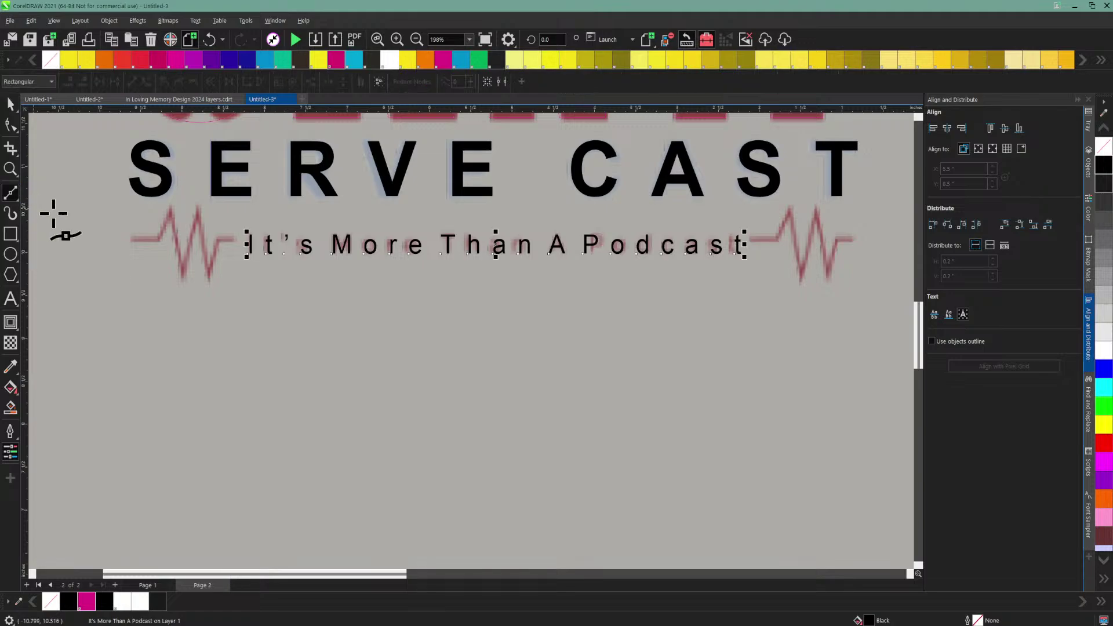
click(131, 238)
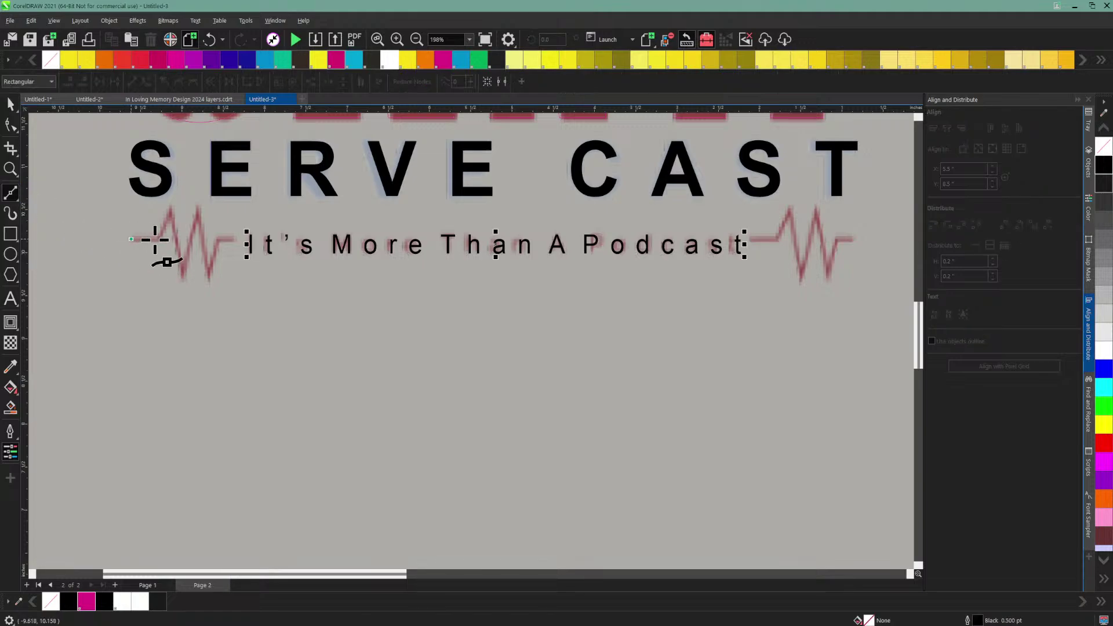
click(158, 239)
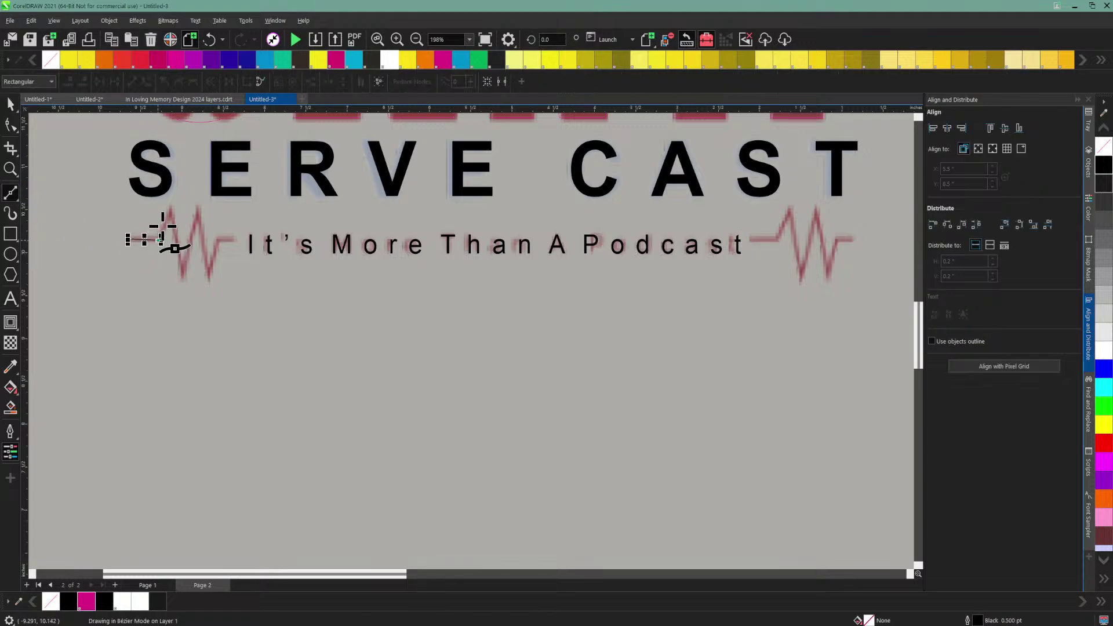
click(172, 210)
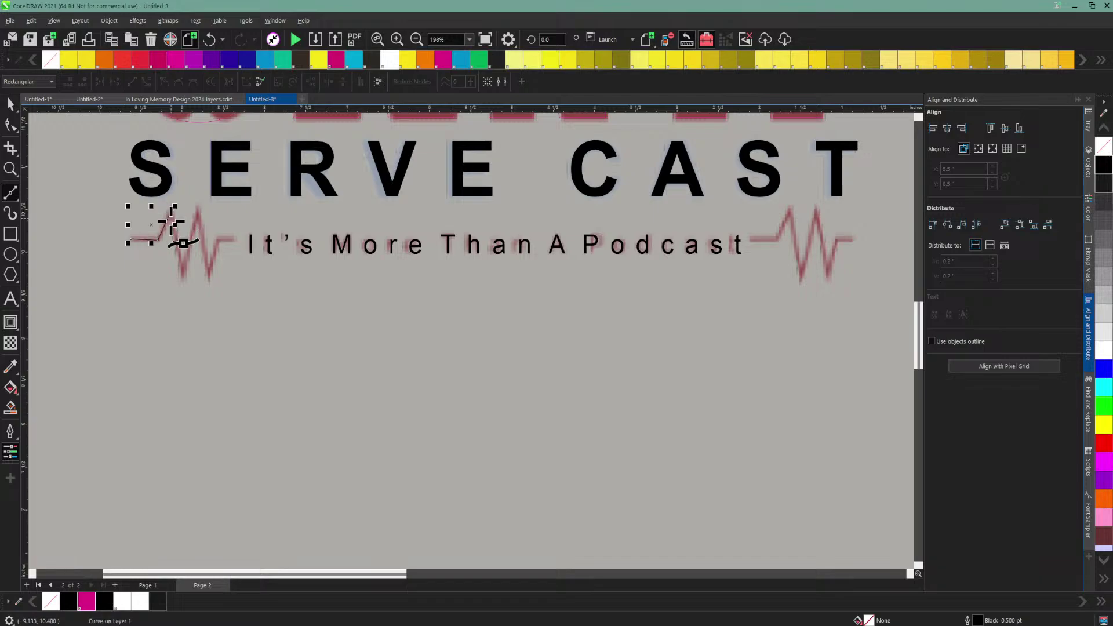
click(183, 279)
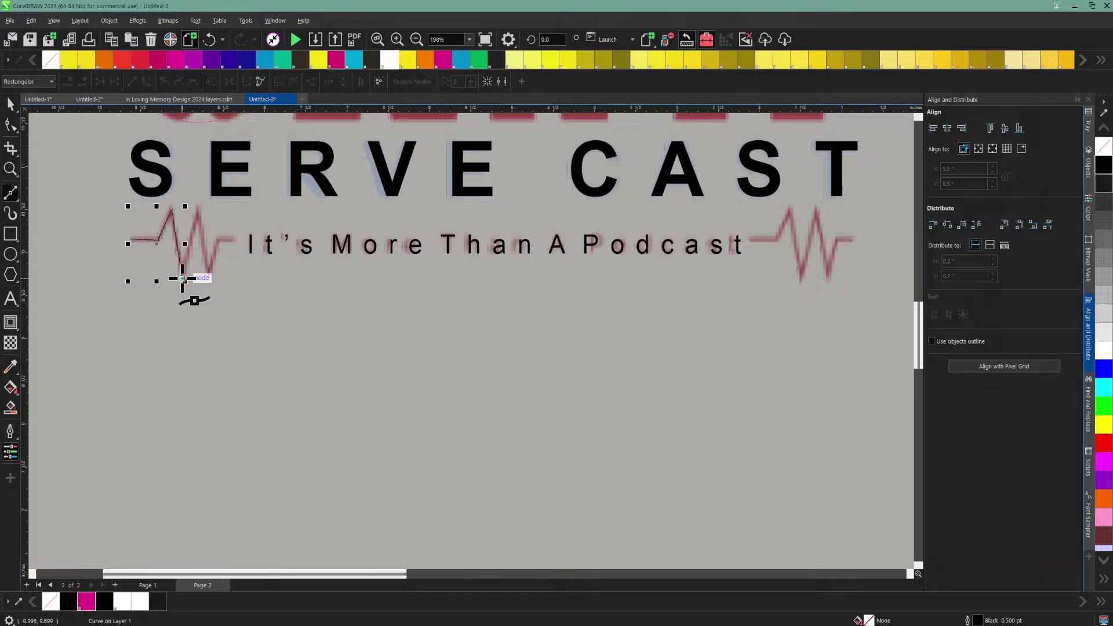
click(199, 207)
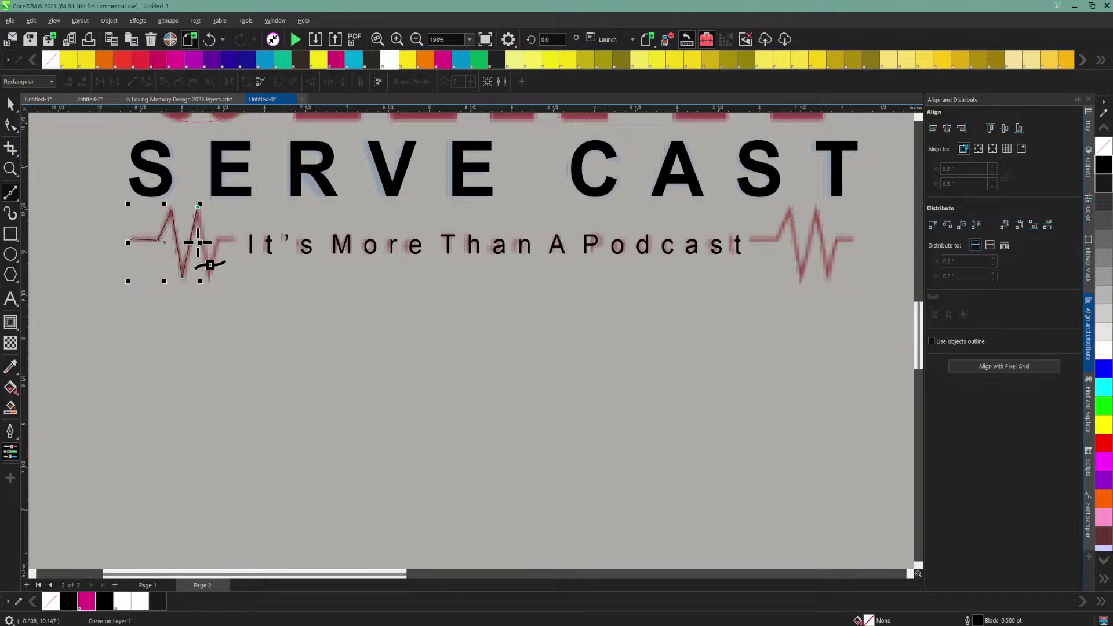
click(209, 280)
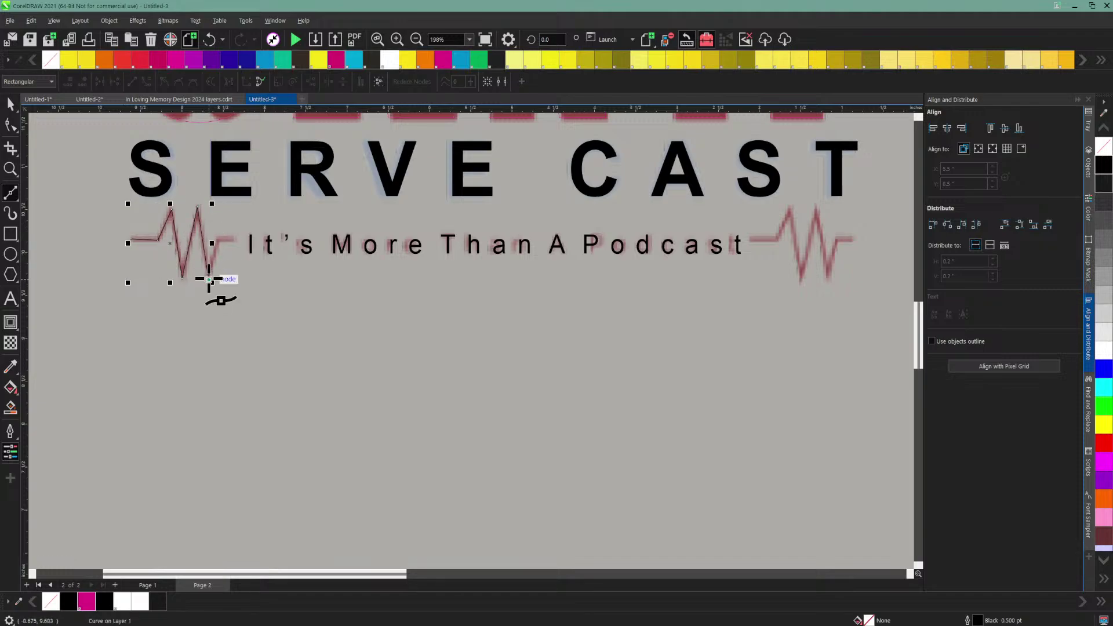
click(217, 239)
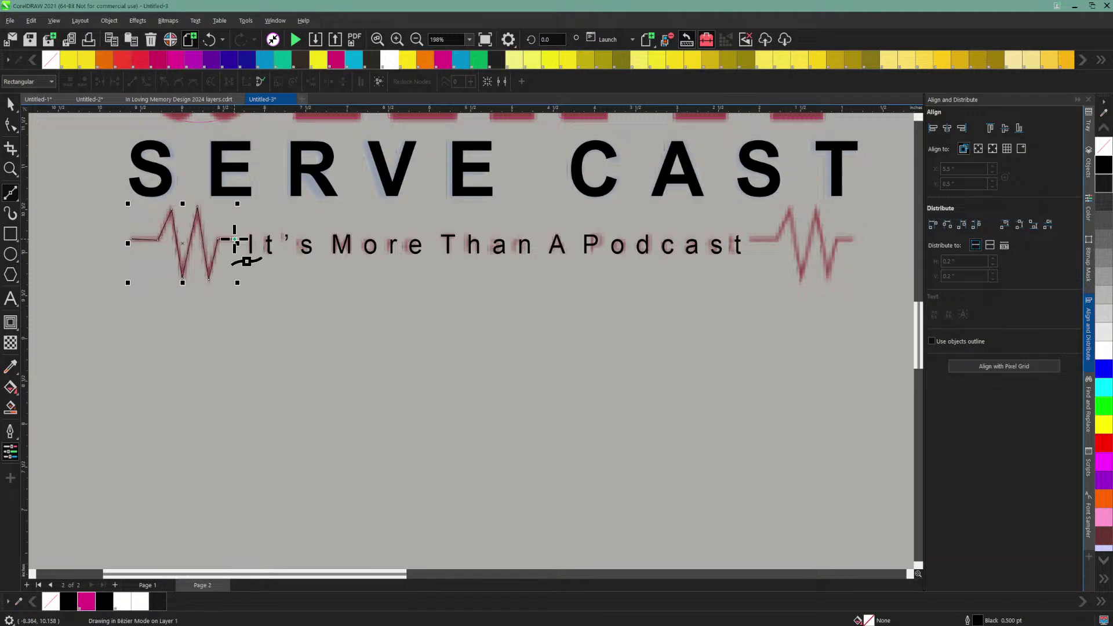
click(234, 239)
Step: Set the traced heartbeat line's outline width to 2.0 pt
click(10, 106)
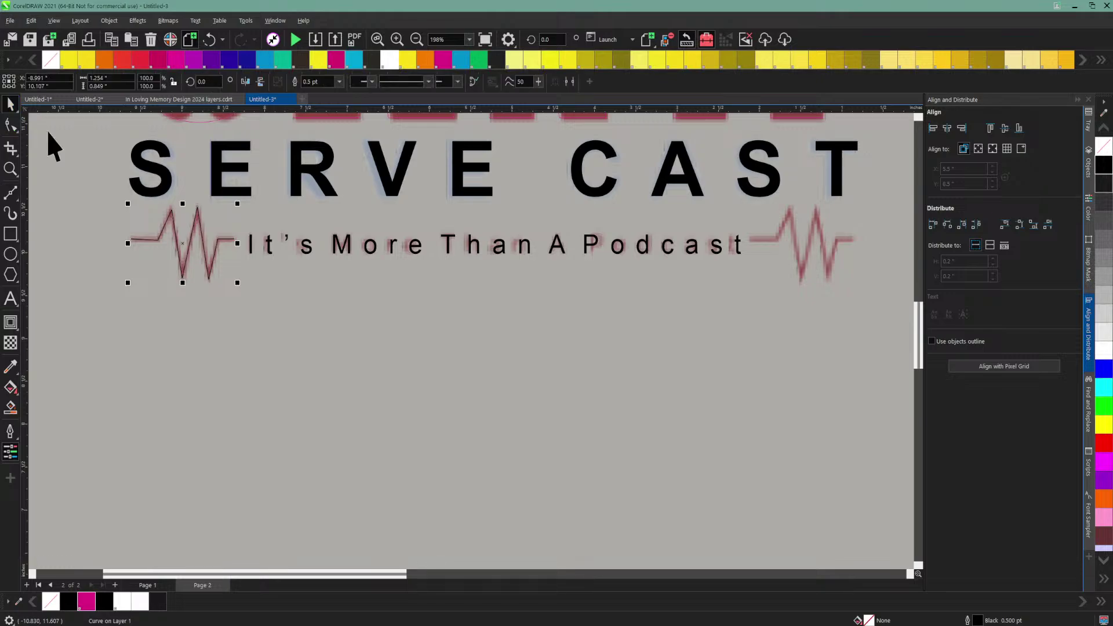
click(90, 208)
drag(87, 201, 198, 242)
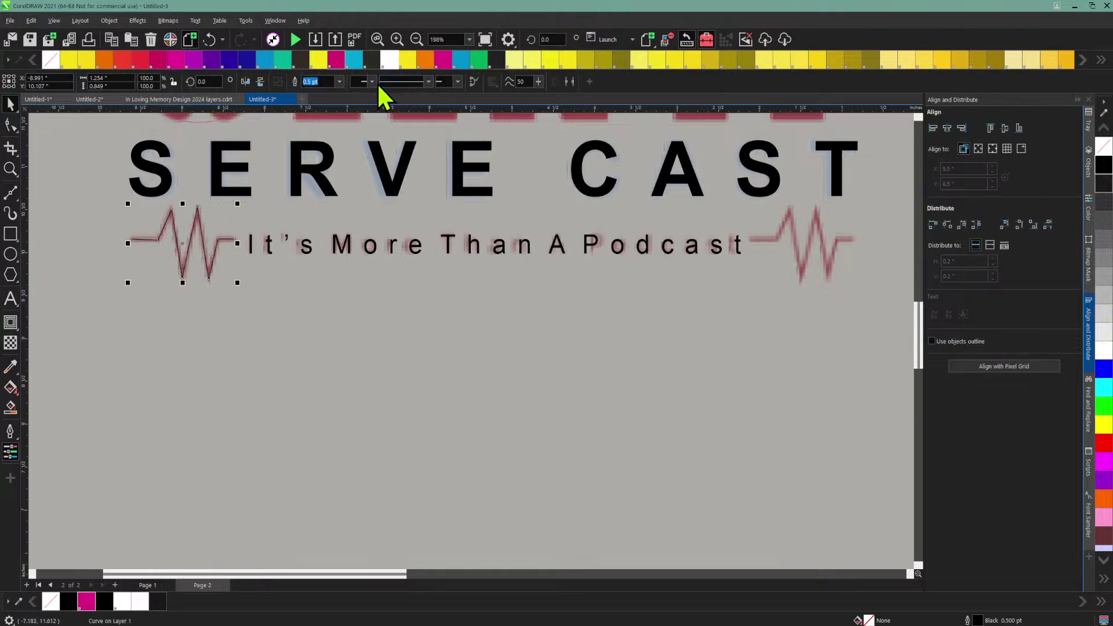
click(339, 82)
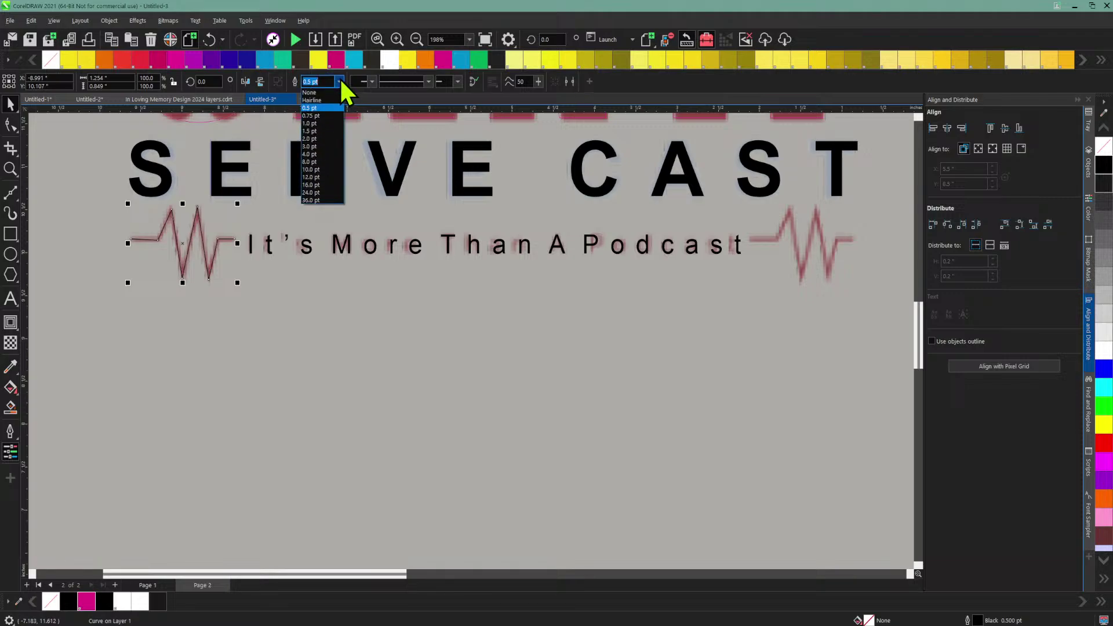
click(322, 147)
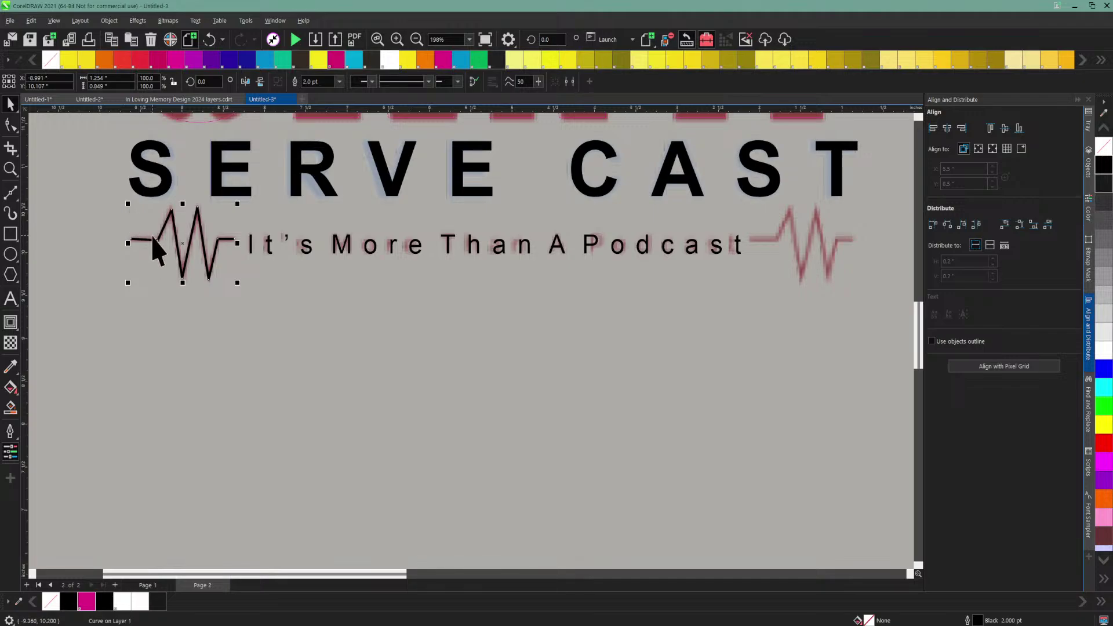
Step: Duplicate the heartbeat line and align the copy over the reference heartbeat after the It's More Than A Podcast tagline
key(ctrl+d)
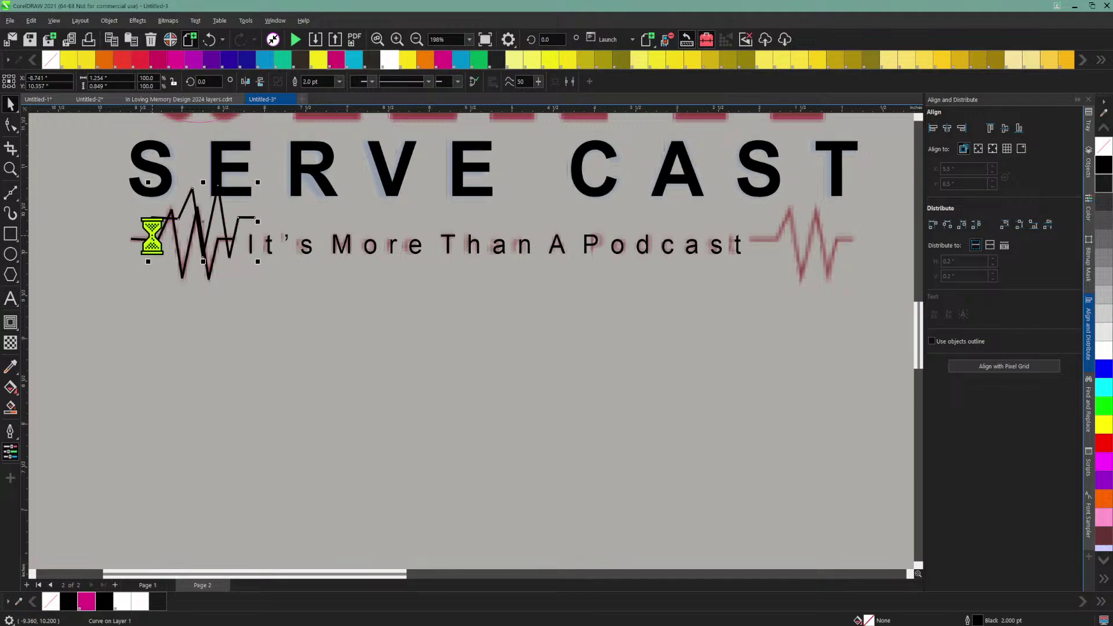
drag(152, 237, 792, 250)
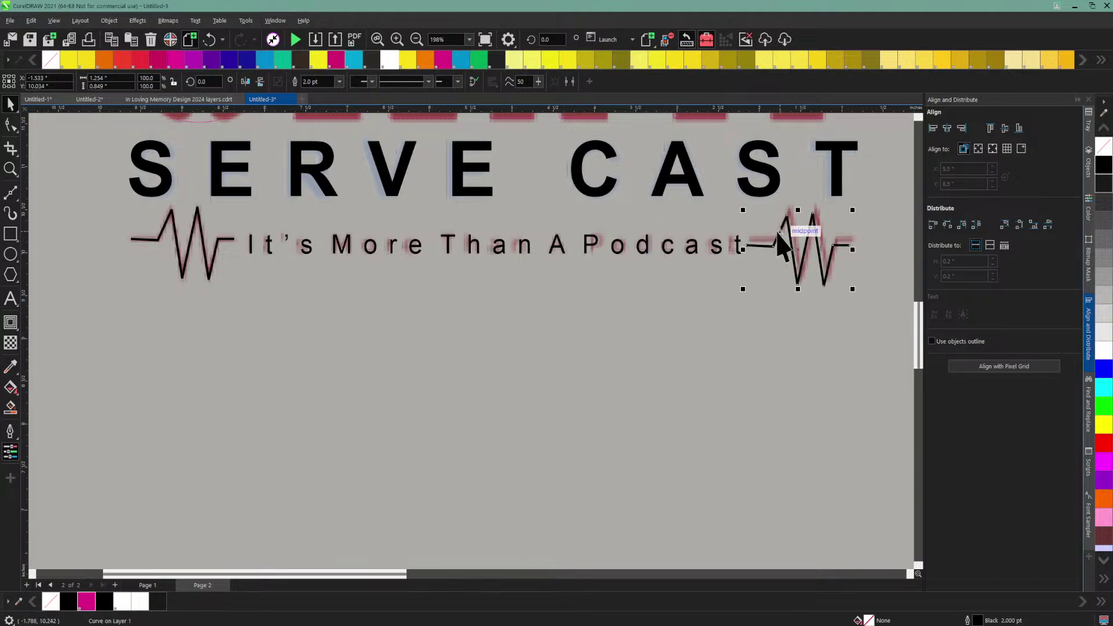
drag(778, 232, 783, 229)
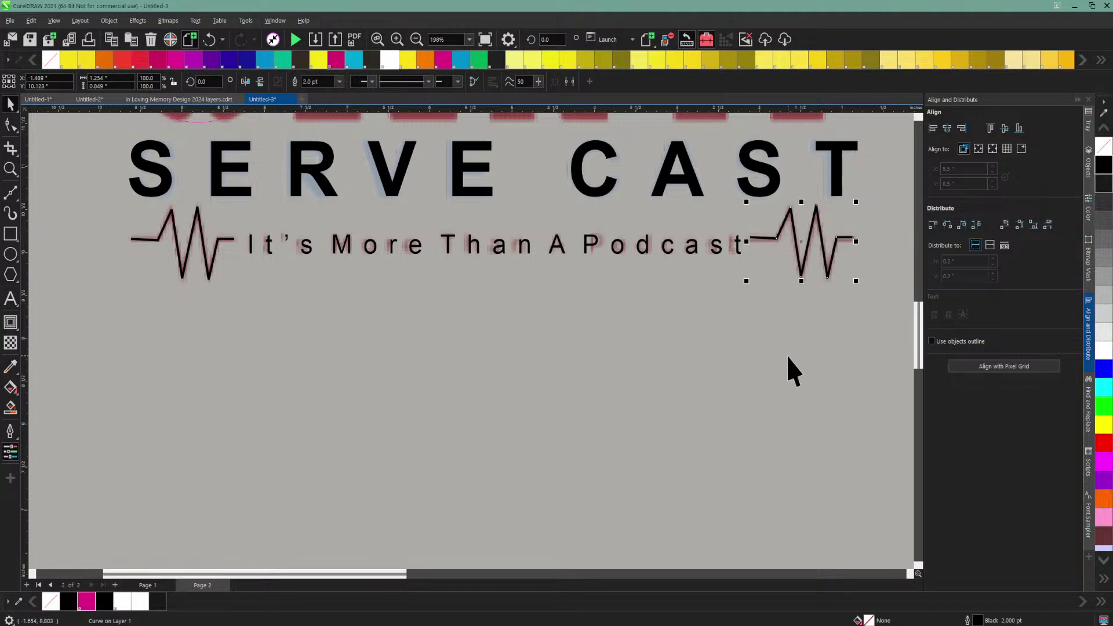
key(Left)
key(Left)
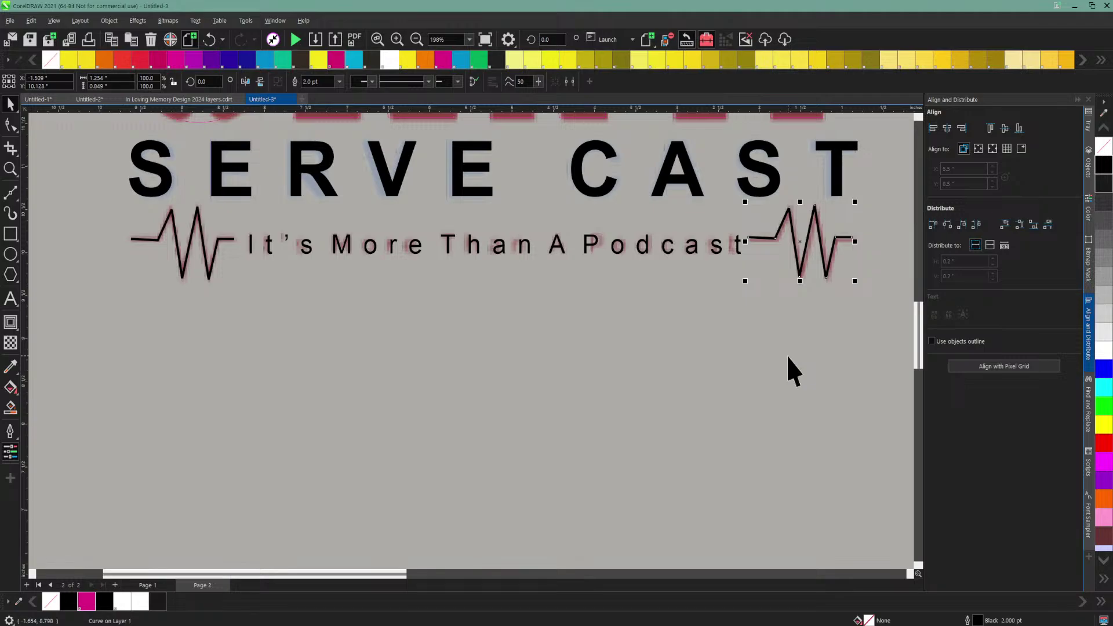
key(Down)
key(Down)
key(Right)
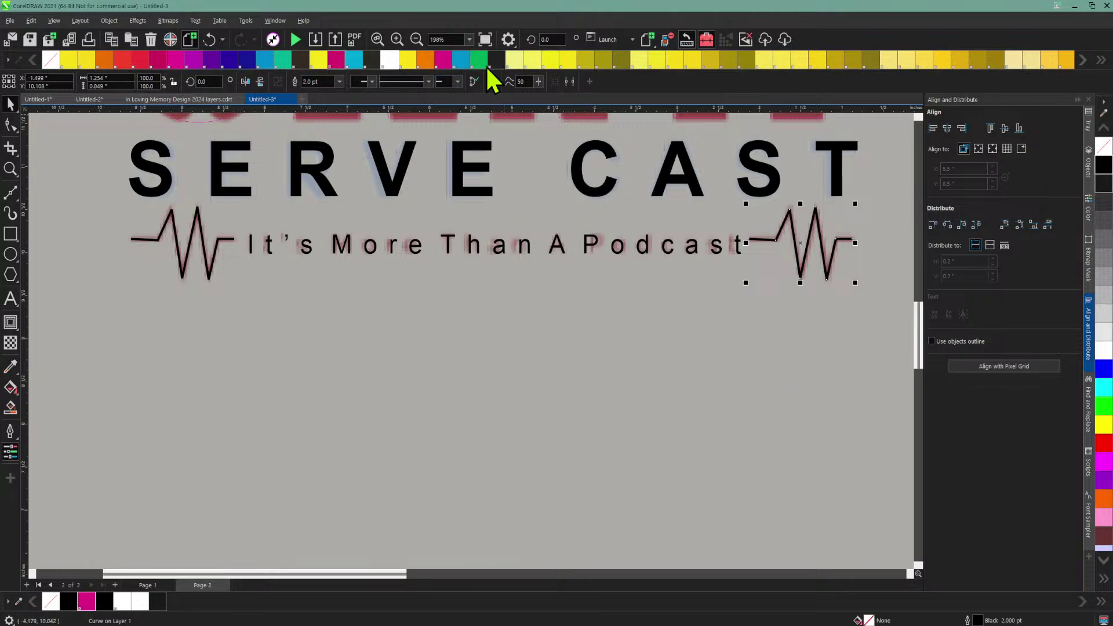
Step: Switch to Chrome and search Google for foot print clip art in a new tab
click(416, 39)
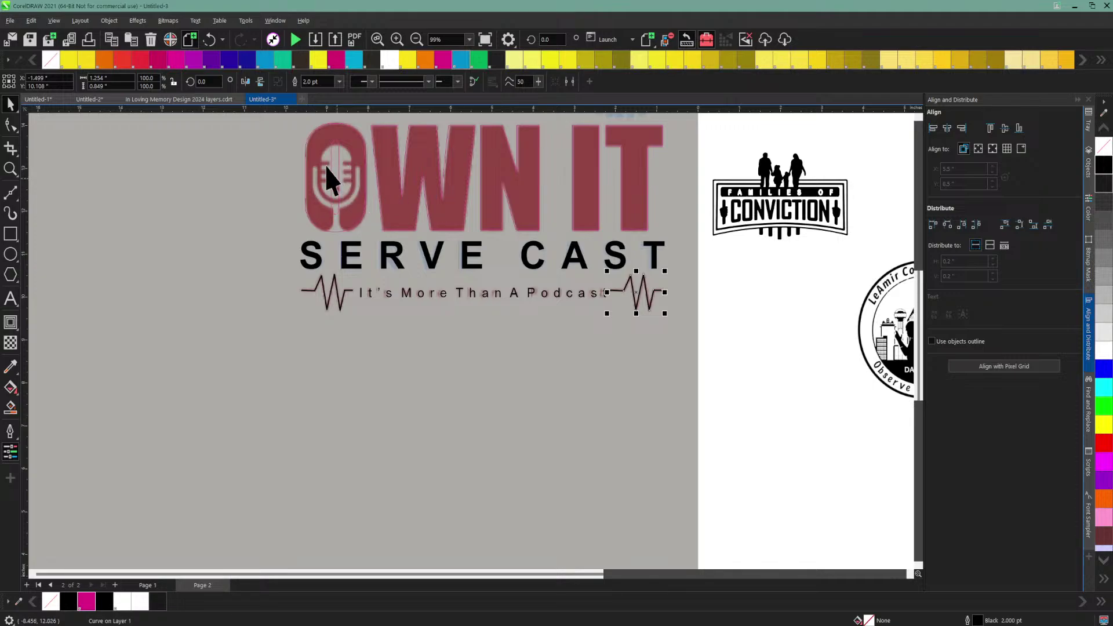
scroll(468, 423, up, 1)
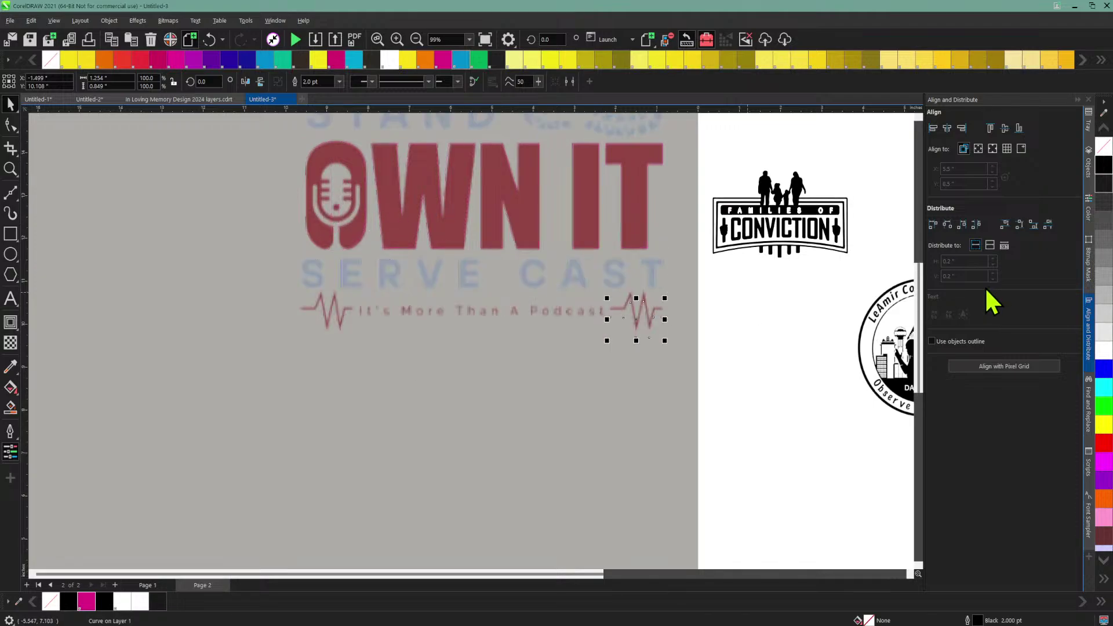
drag(916, 300, 915, 265)
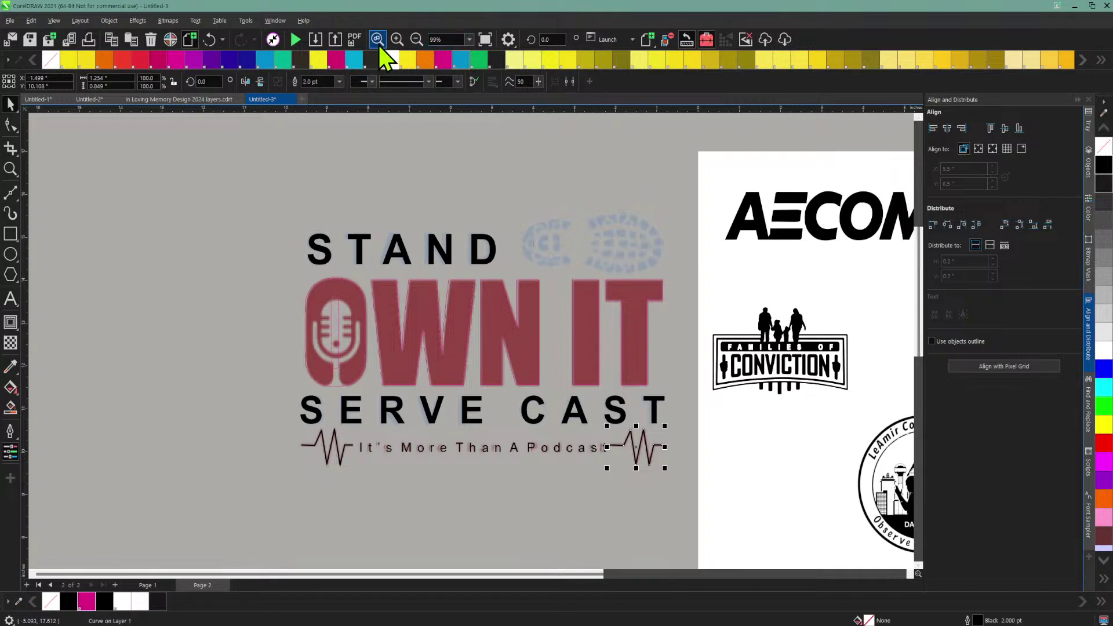
click(404, 40)
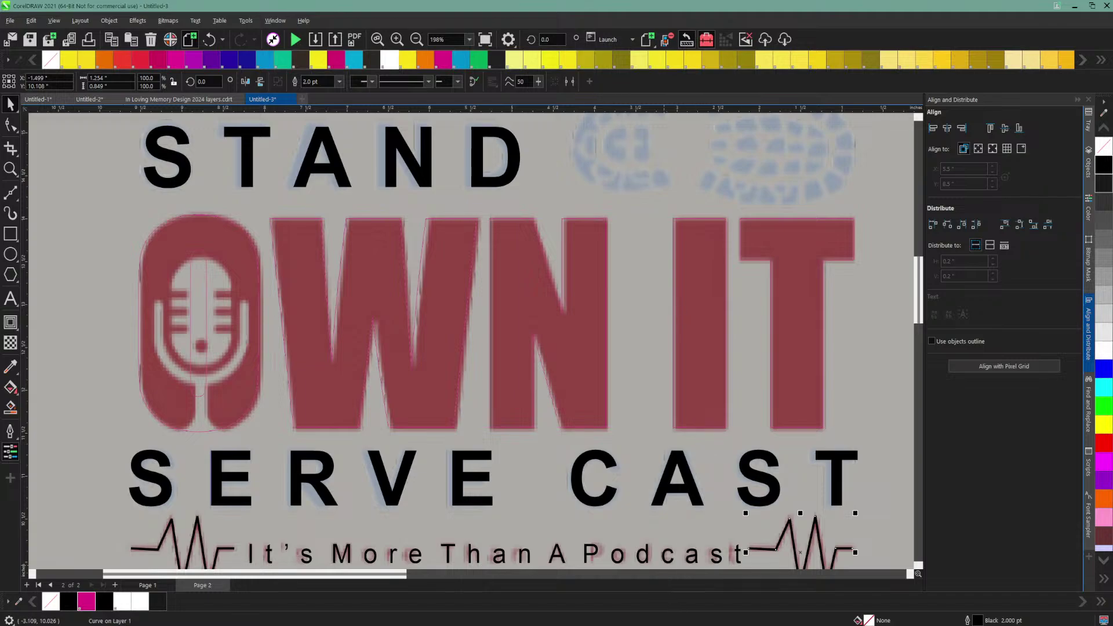
click(549, 624)
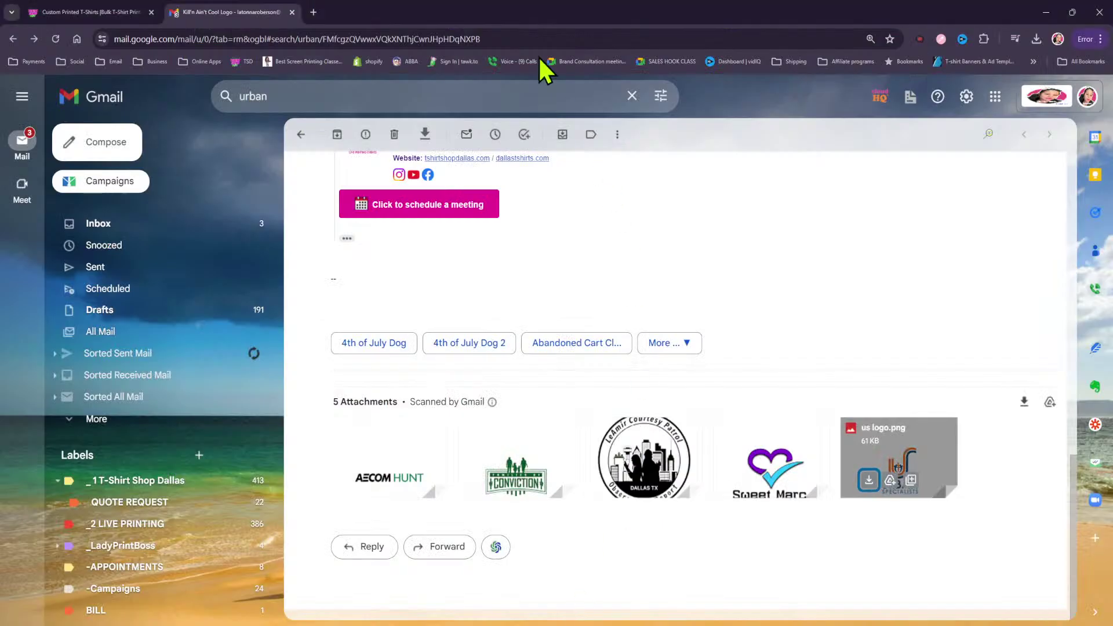
click(313, 12)
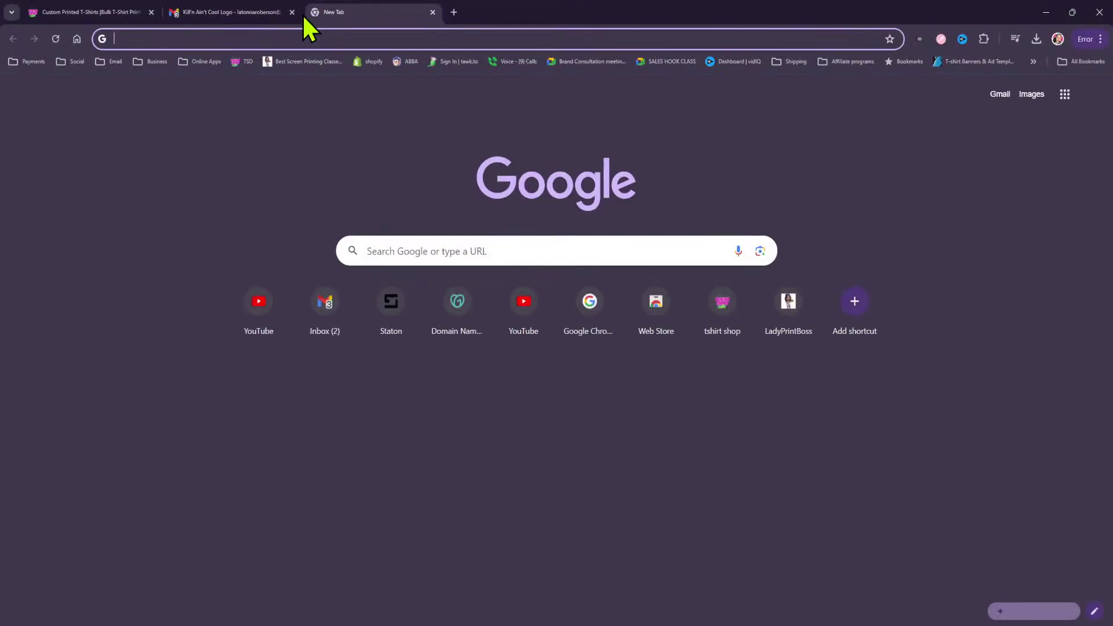
click(161, 36)
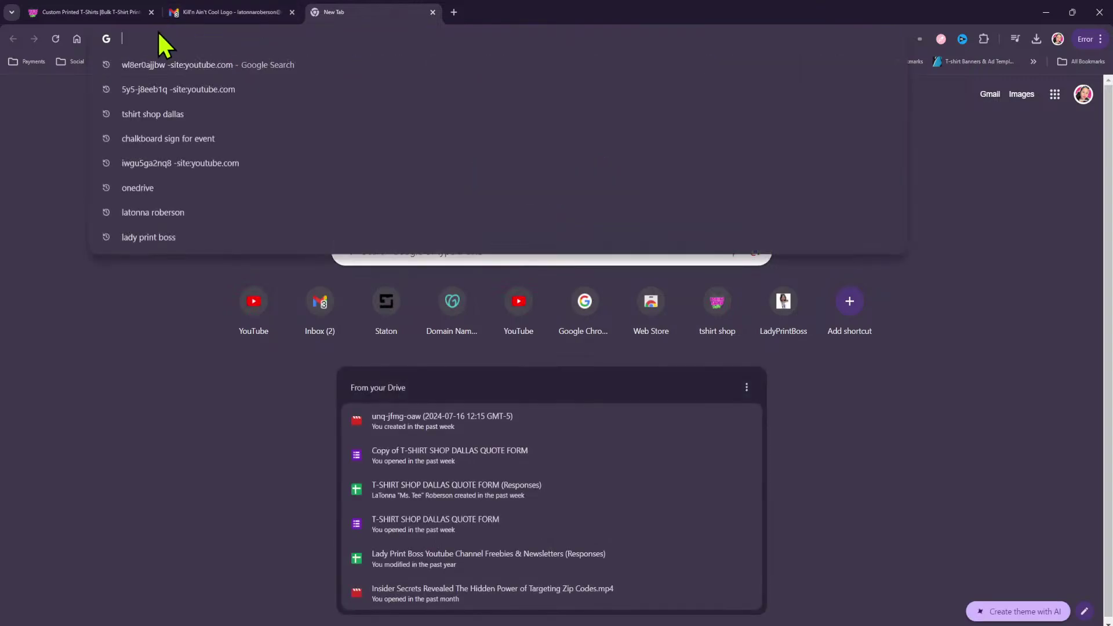
text(FOOT )
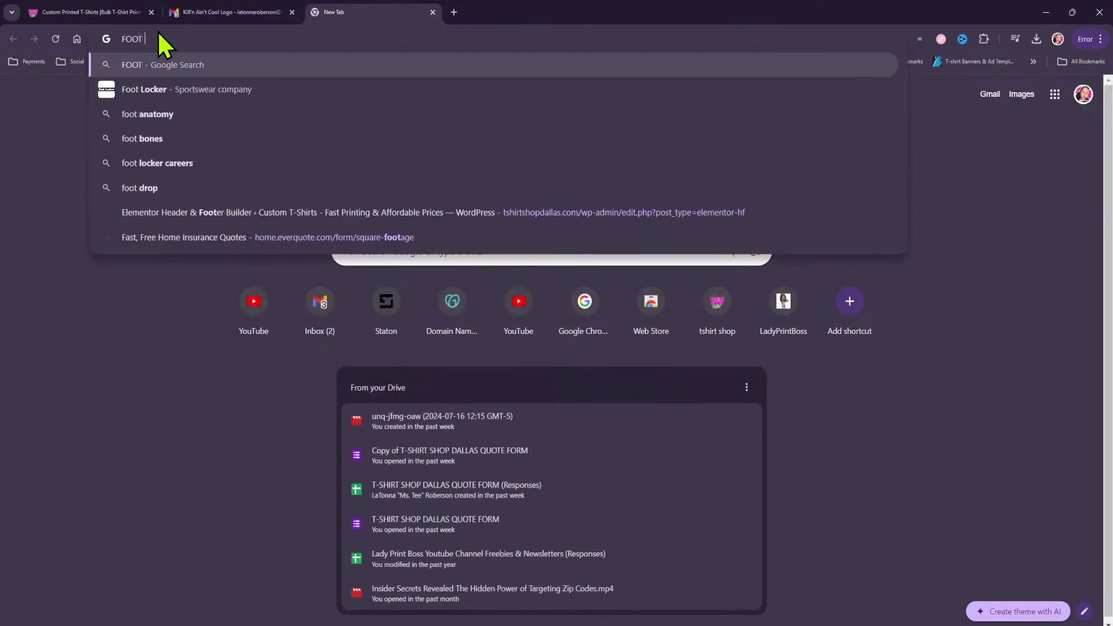
text(PRINT)
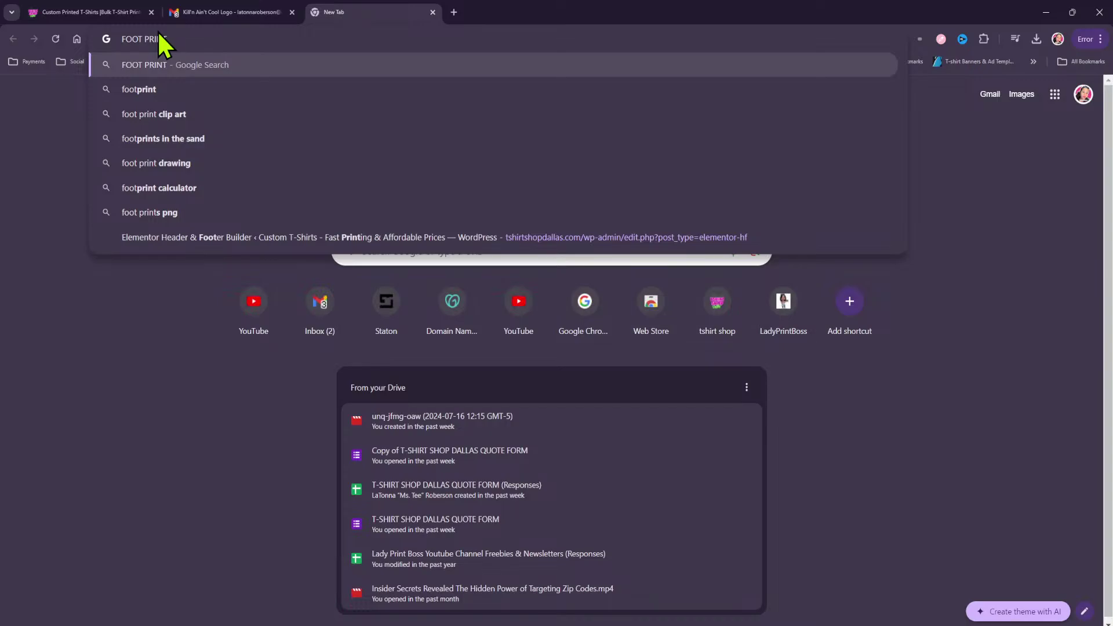
click(176, 114)
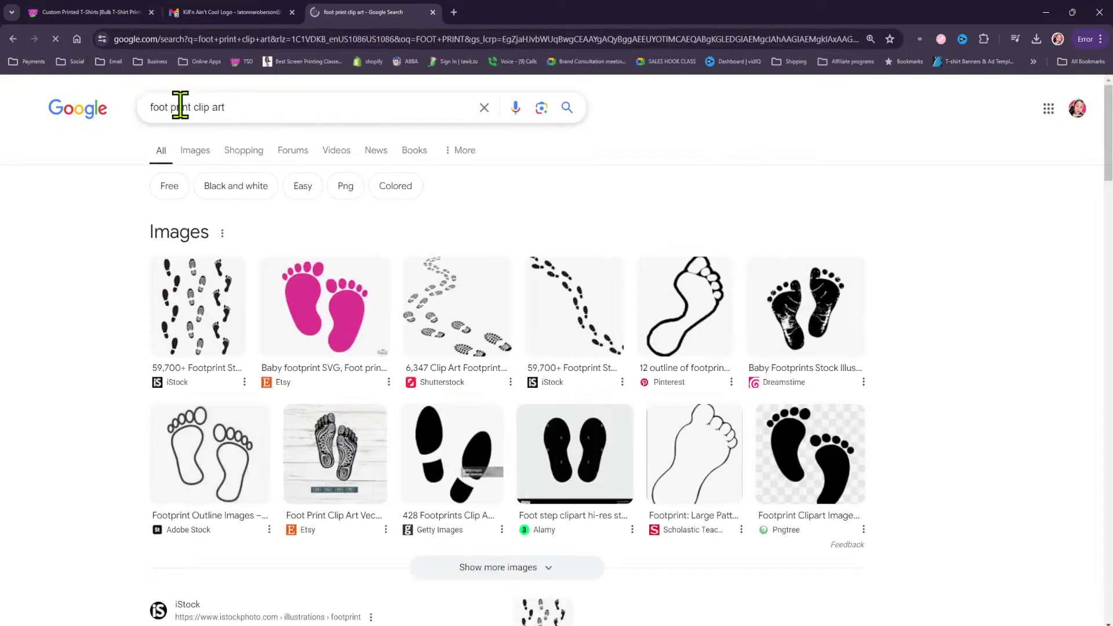
Step: Look over the foot print clip art results and restrict them to images
scroll(636, 308, down, 4)
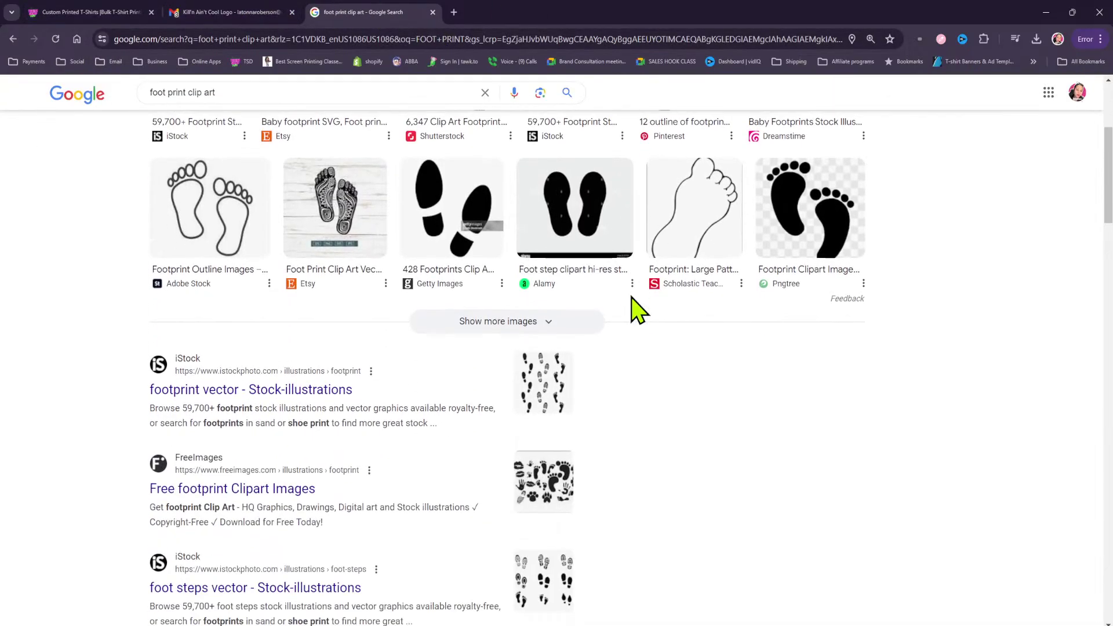
scroll(636, 310, up, 4)
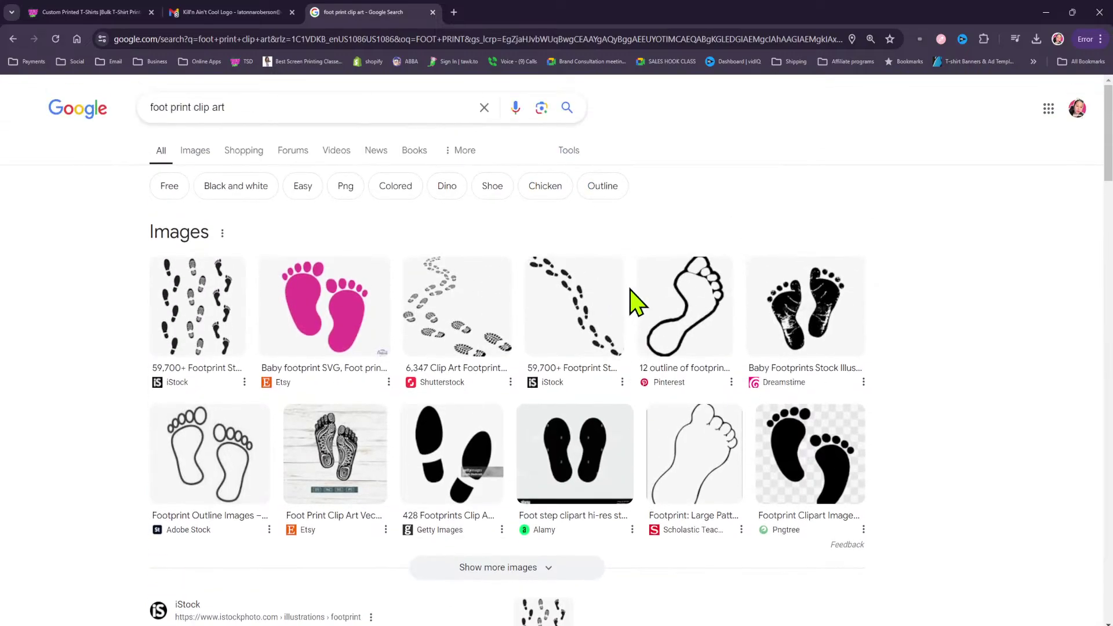
click(197, 152)
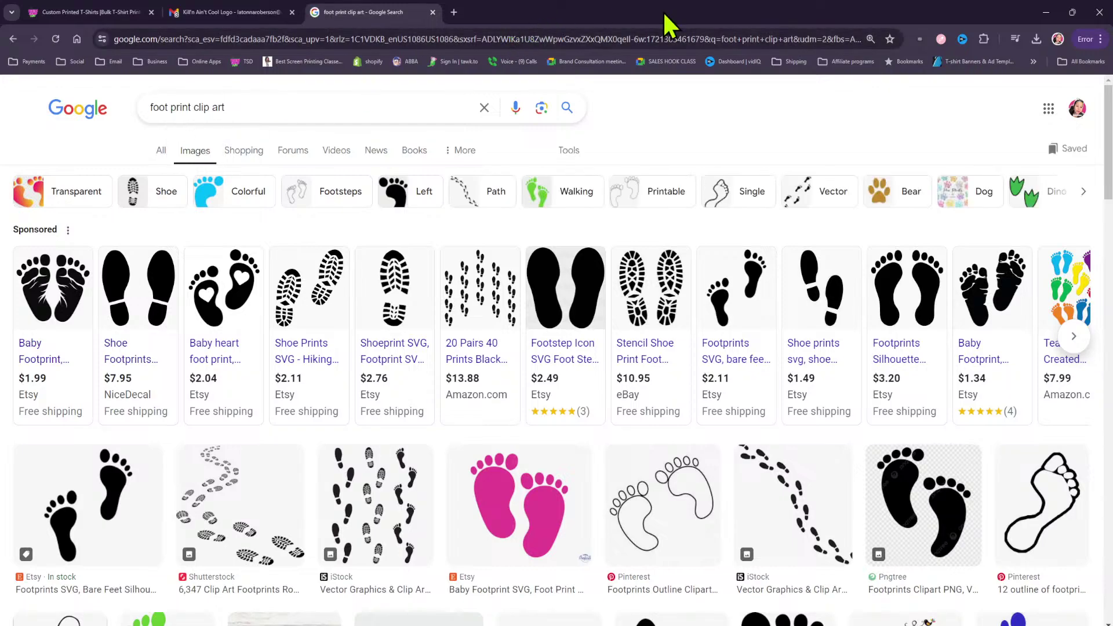
Step: Restore the browser to a smaller window and place it beside the reference logo's shoe prints for comparison
click(1071, 12)
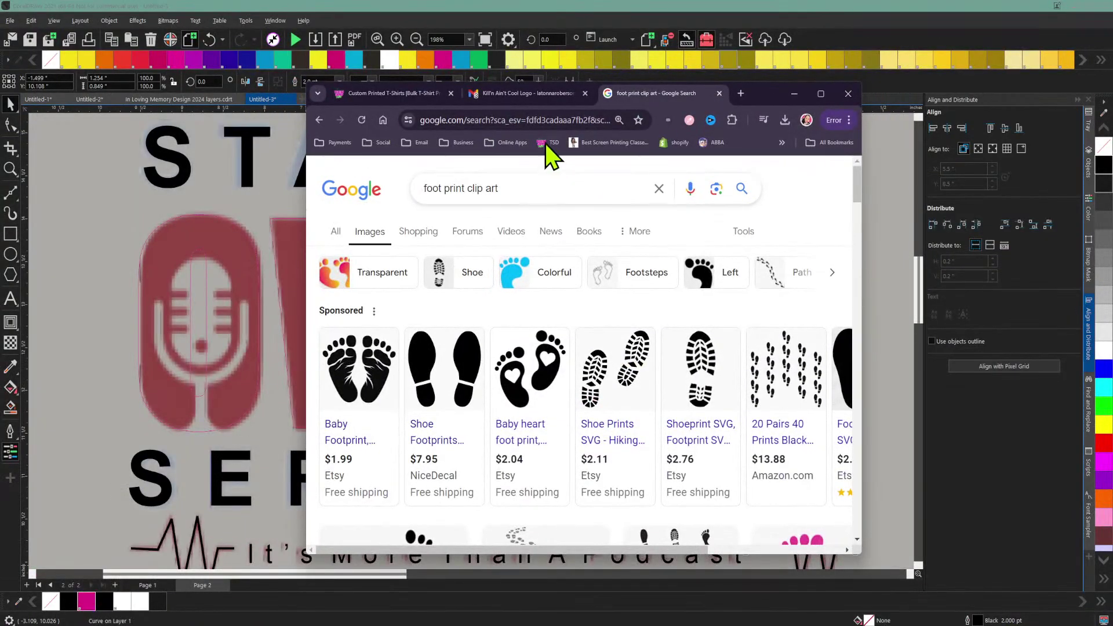
drag(768, 95, 565, 212)
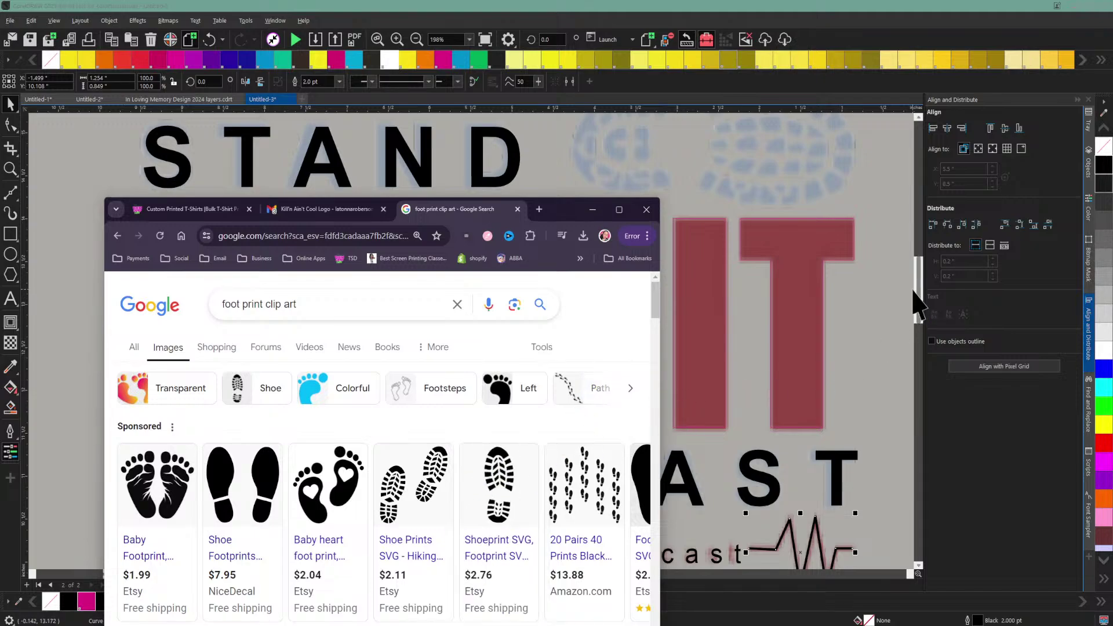
drag(916, 297, 917, 284)
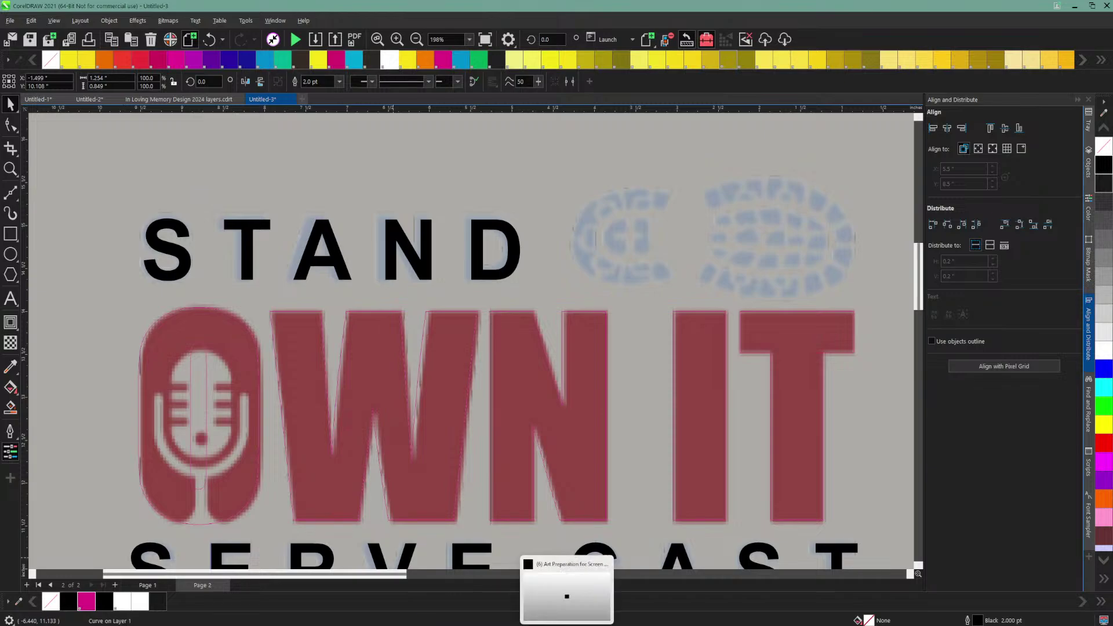
click(547, 588)
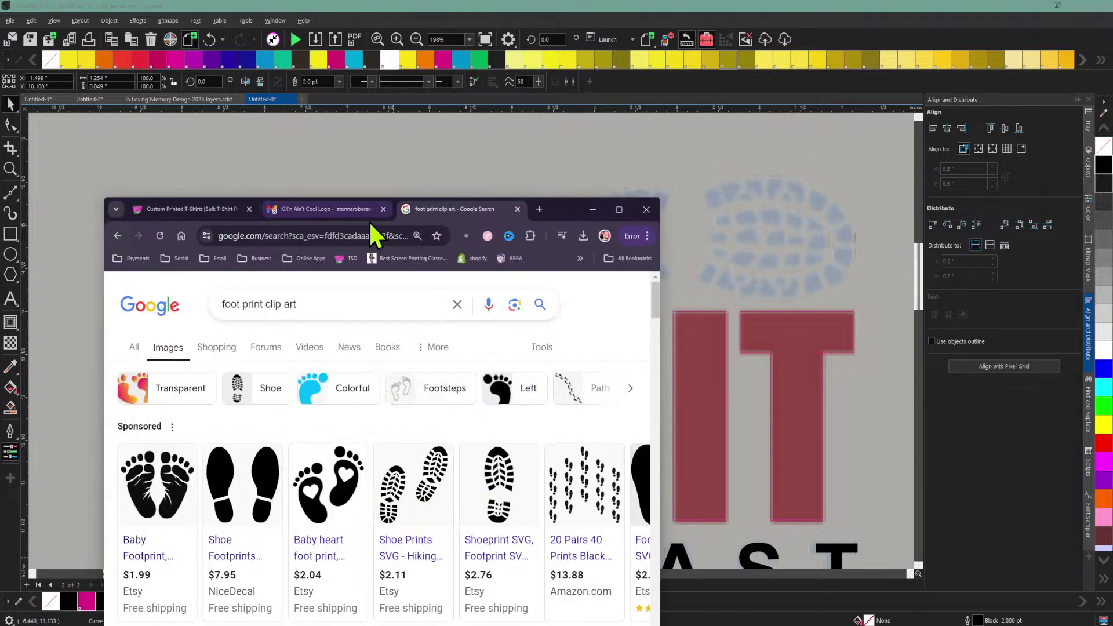
drag(549, 210, 522, 132)
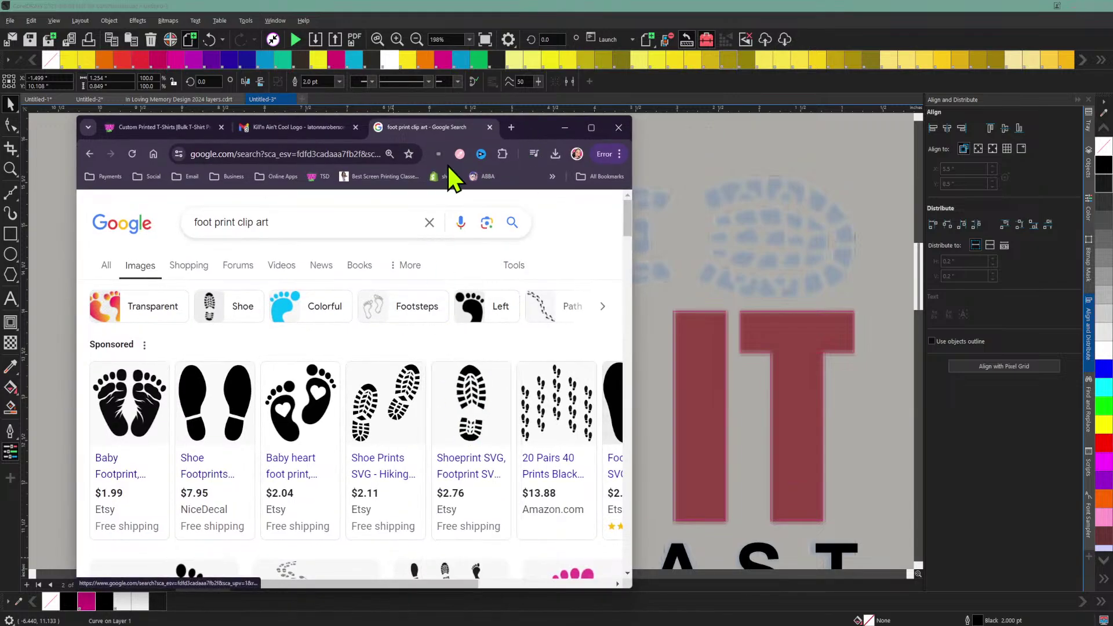
drag(526, 128, 472, 96)
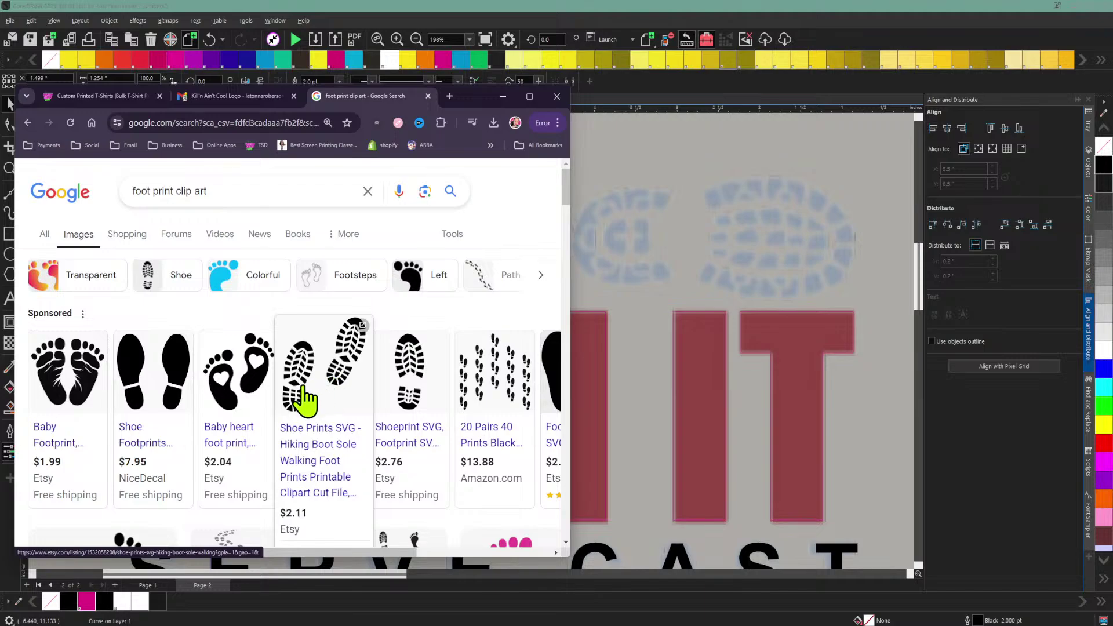
Step: Examine the foot print image results, including the 123RF shoe print collection and its related images, for a match to the reference soles
scroll(391, 406, down, 3)
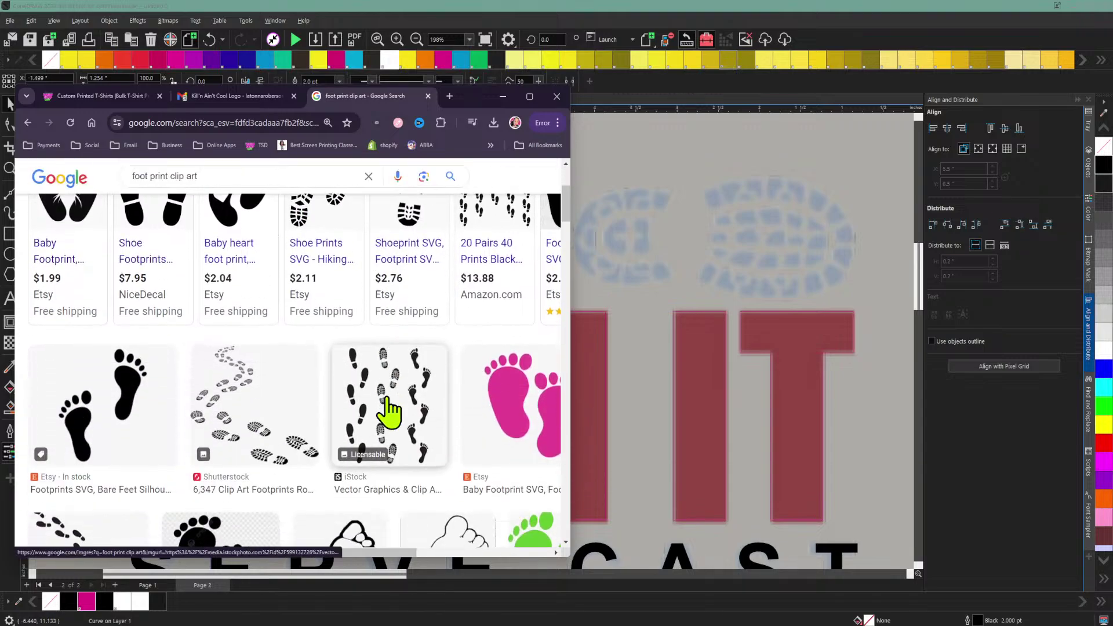
scroll(389, 408, down, 10)
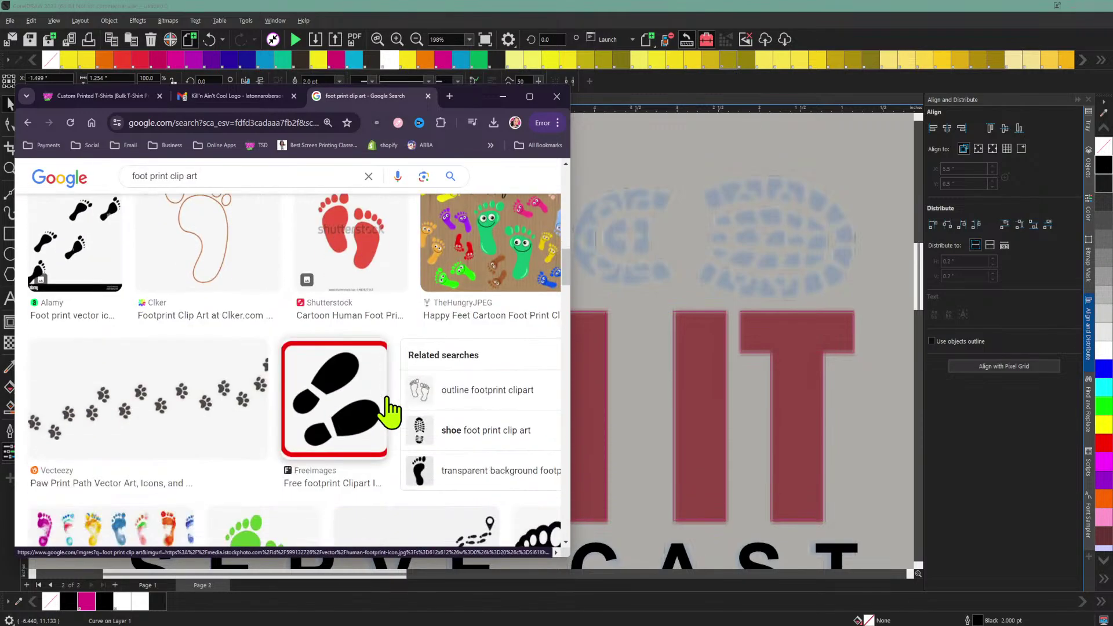
scroll(389, 408, down, 10)
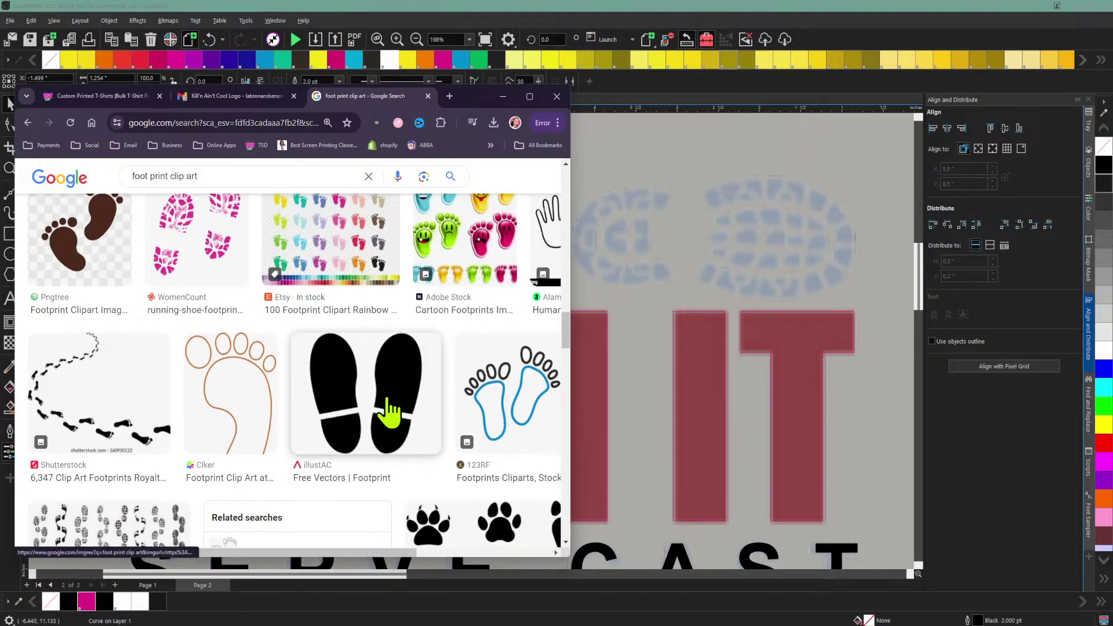
scroll(390, 409, up, 3)
scroll(390, 408, down, 8)
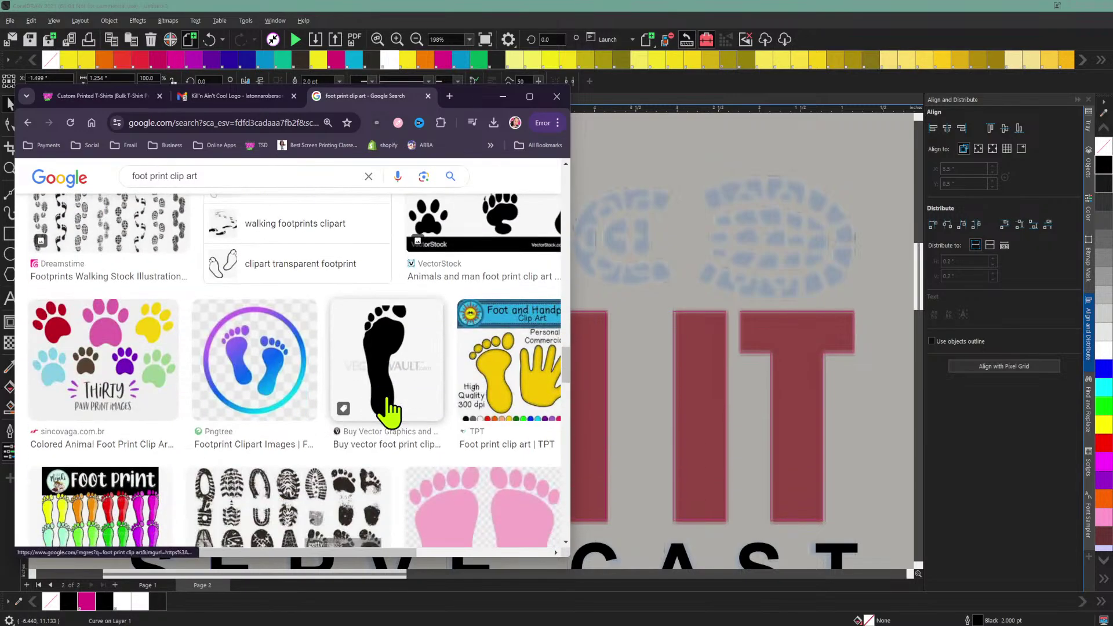
scroll(387, 399, down, 10)
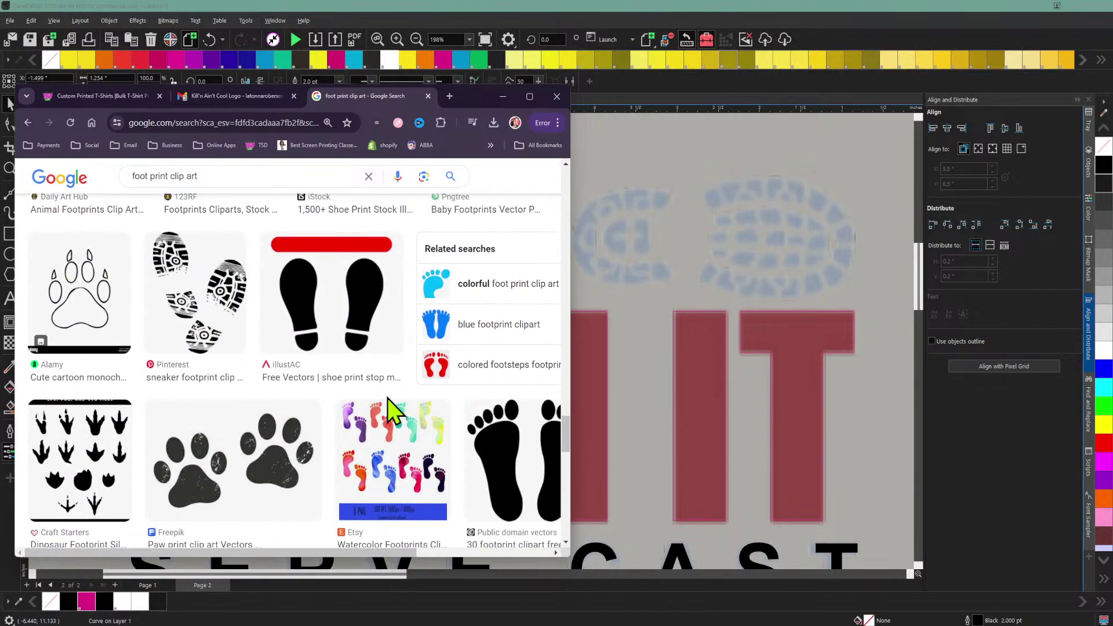
scroll(387, 399, down, 10)
scroll(386, 409, down, 4)
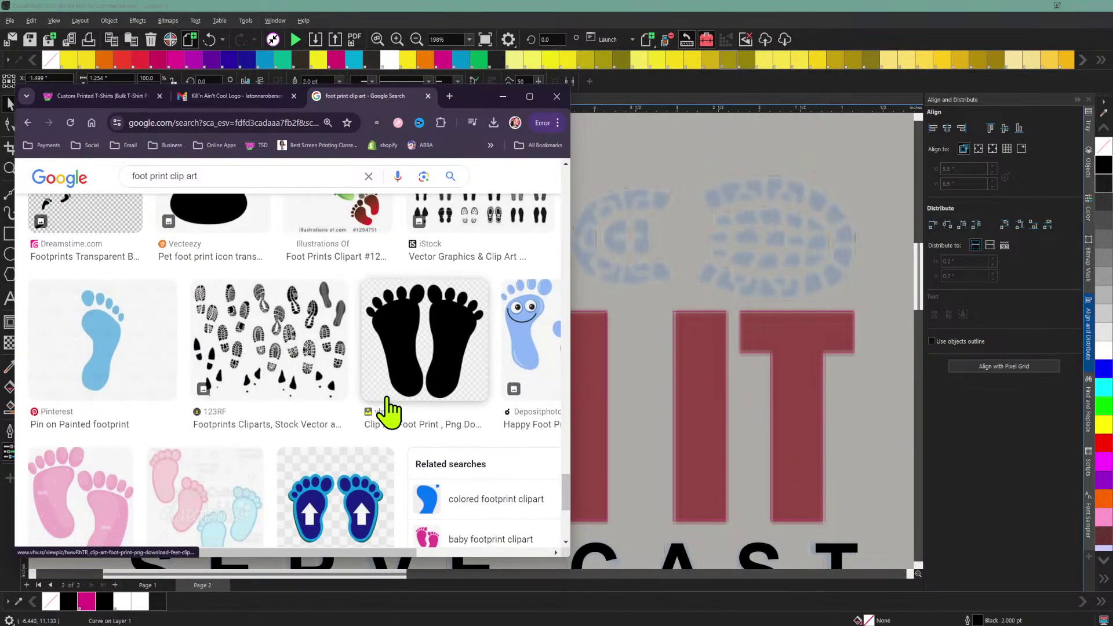
scroll(385, 409, up, 3)
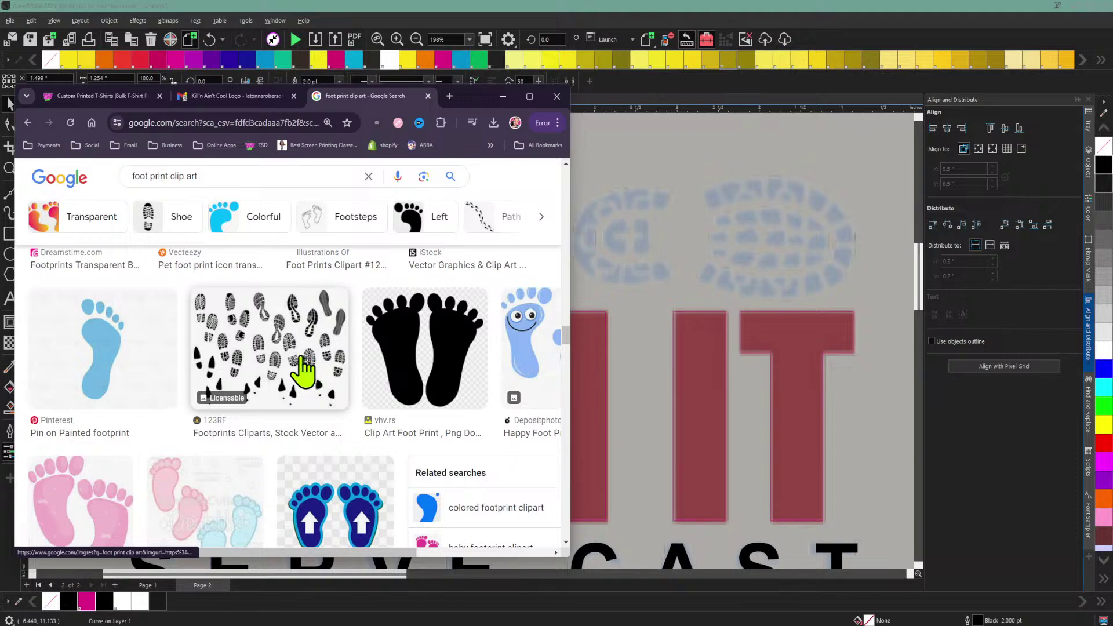
click(309, 364)
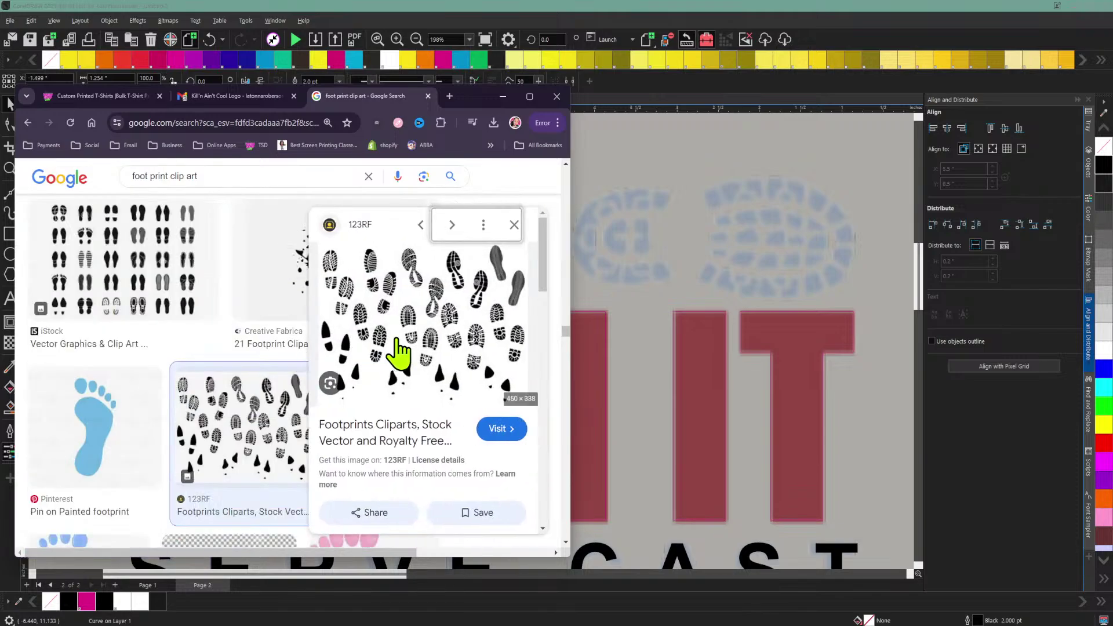
scroll(389, 359, down, 5)
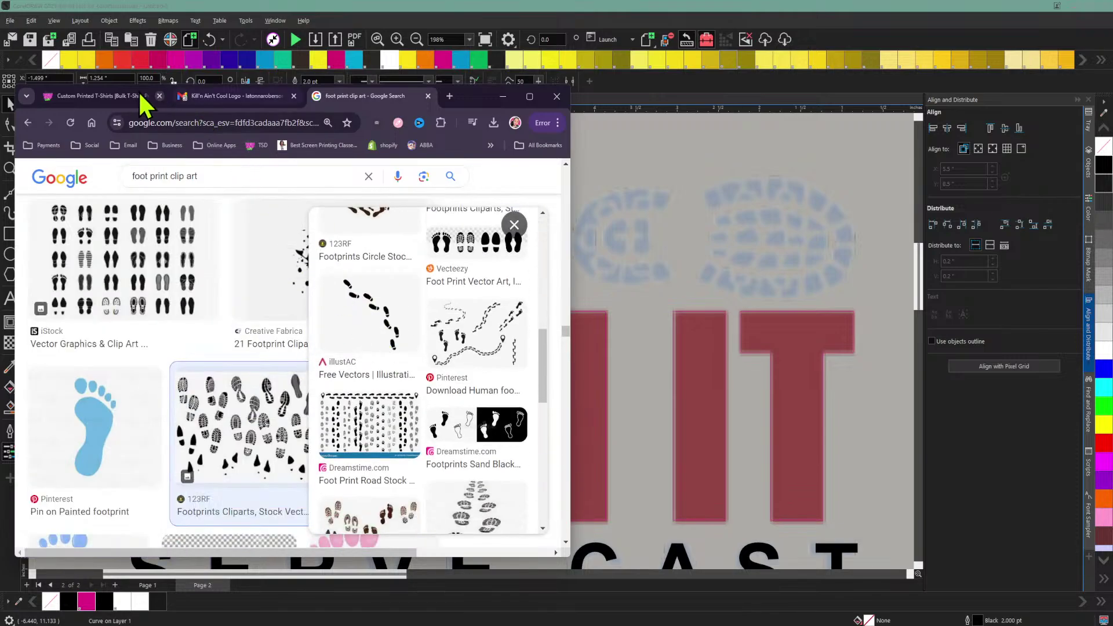
Step: Search Google for CREATIVE FABRICA FOOTPRINT in the current tab
click(152, 120)
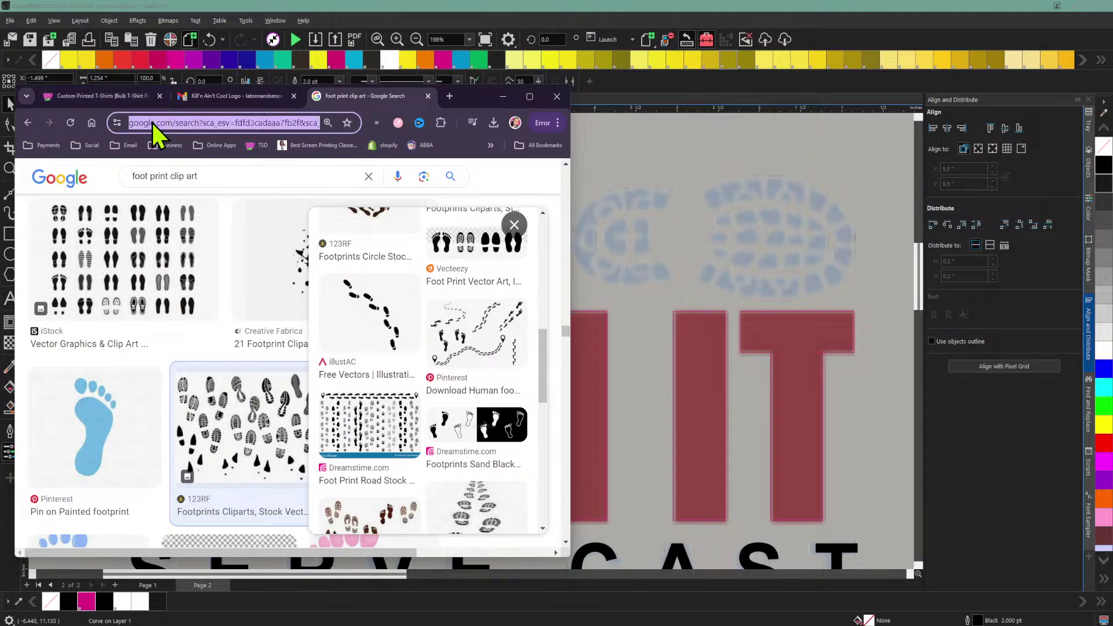
text(CREATI)
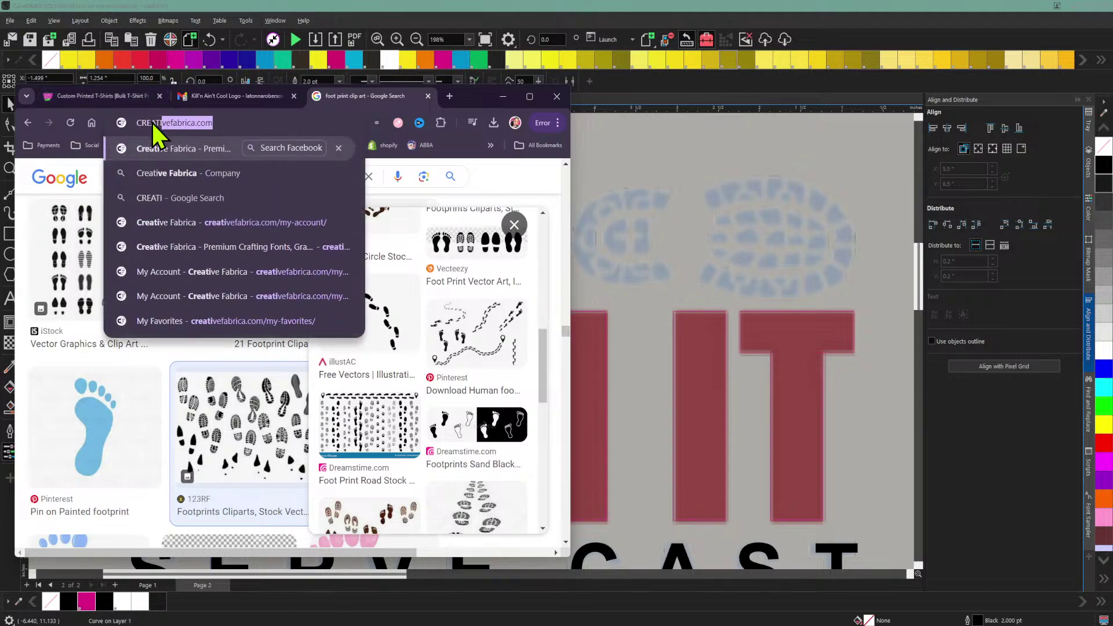
text(VE FABR)
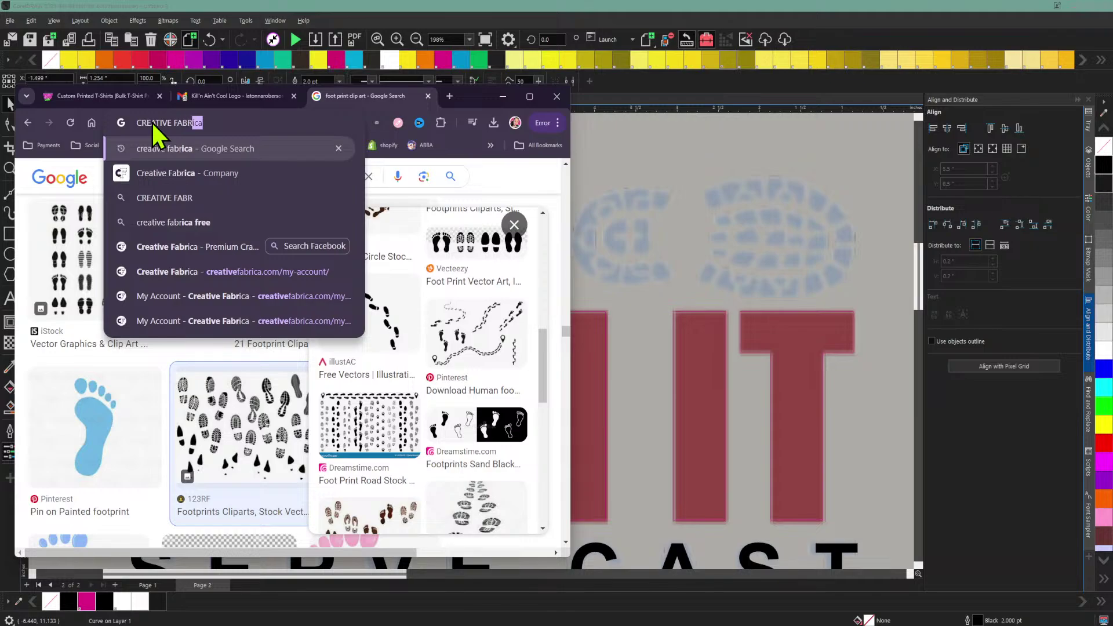
text(ICA FOO)
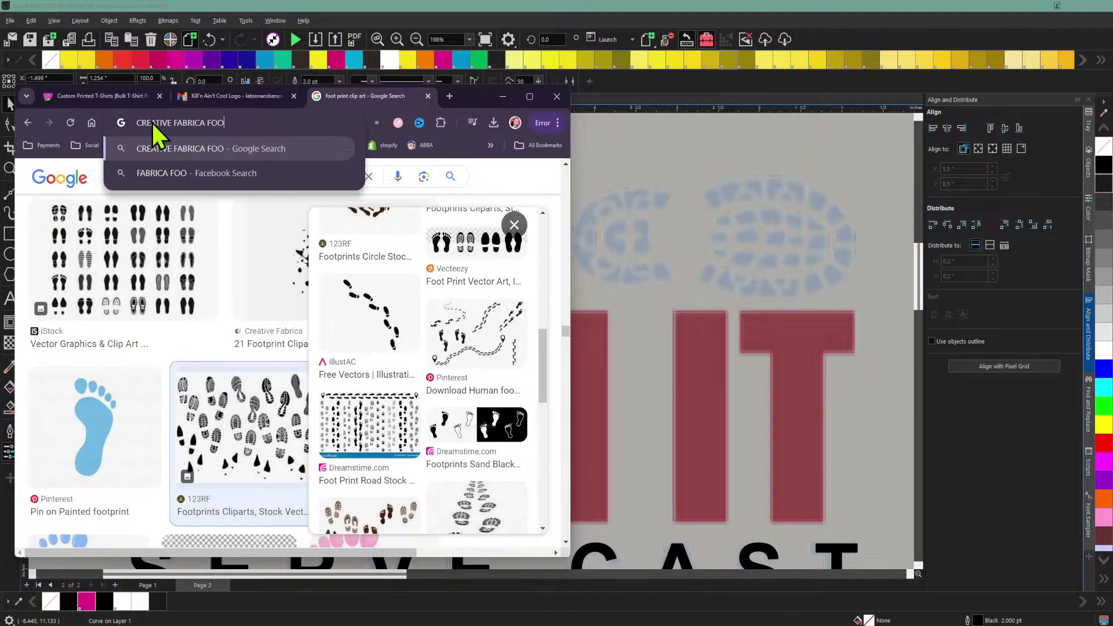
text(TPRINT)
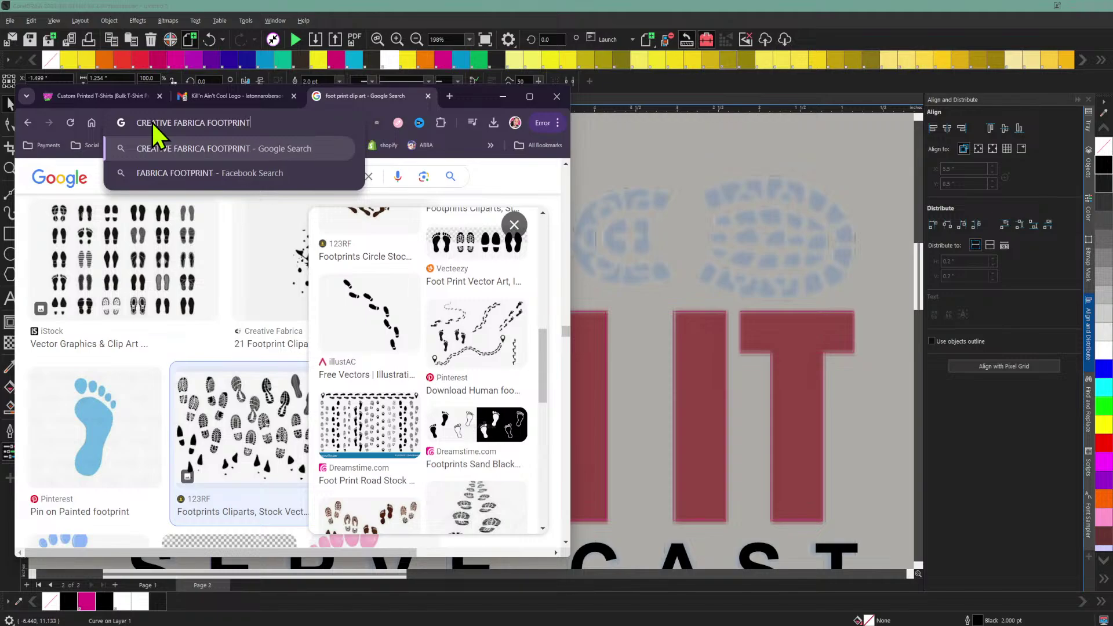
key(Return)
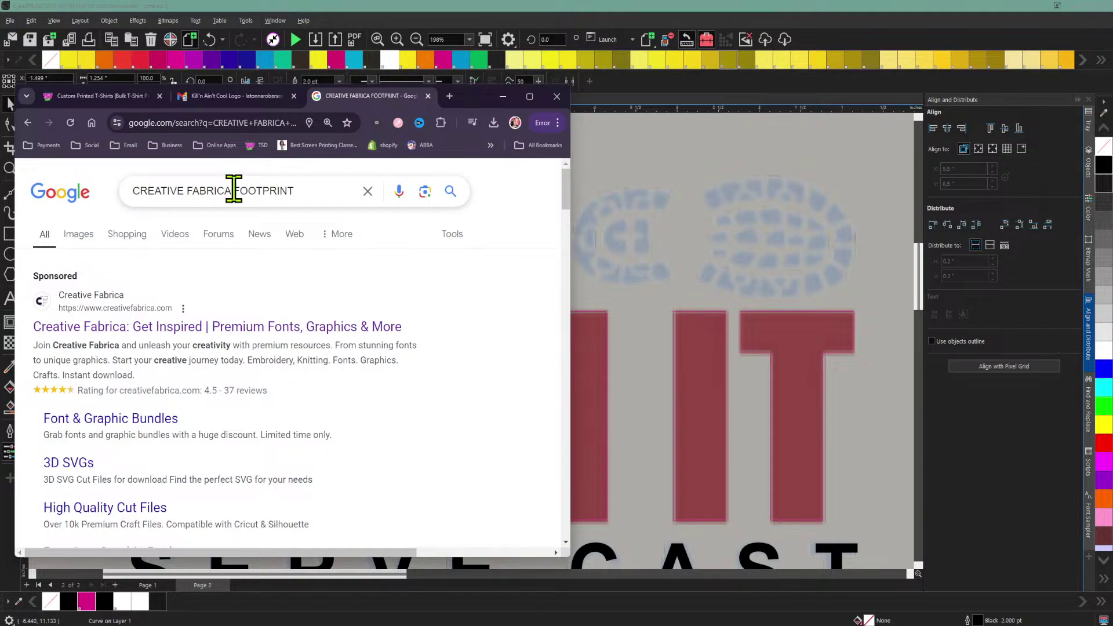
Step: Change the Google search to CREATIVE FABRICA SHOE PRINT and run it
drag(233, 189, 313, 189)
text(S)
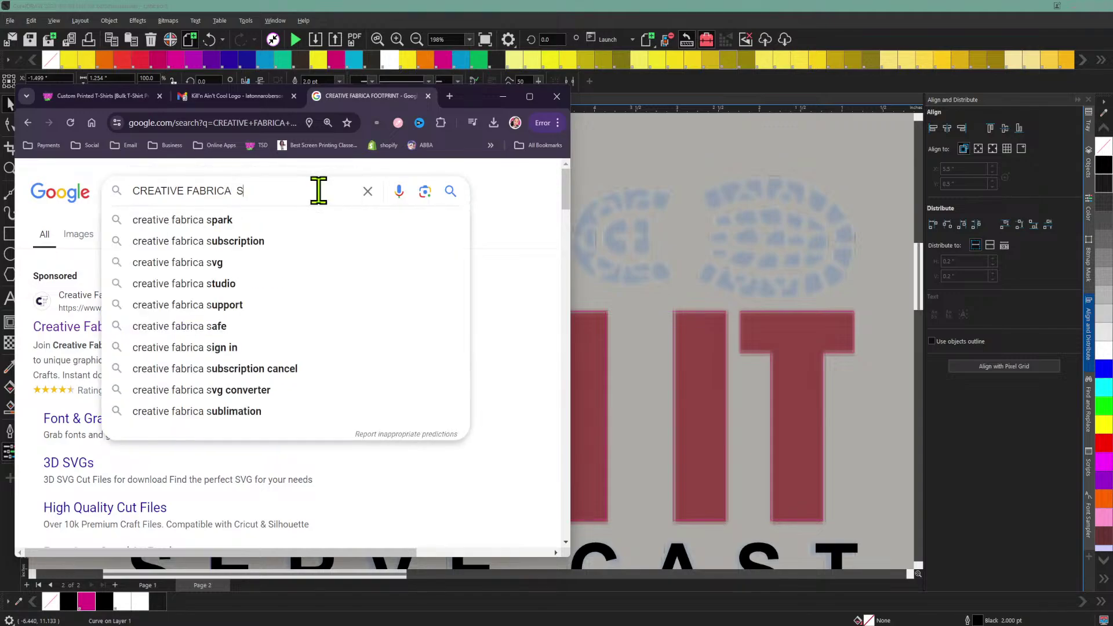
text(HOE PRIN)
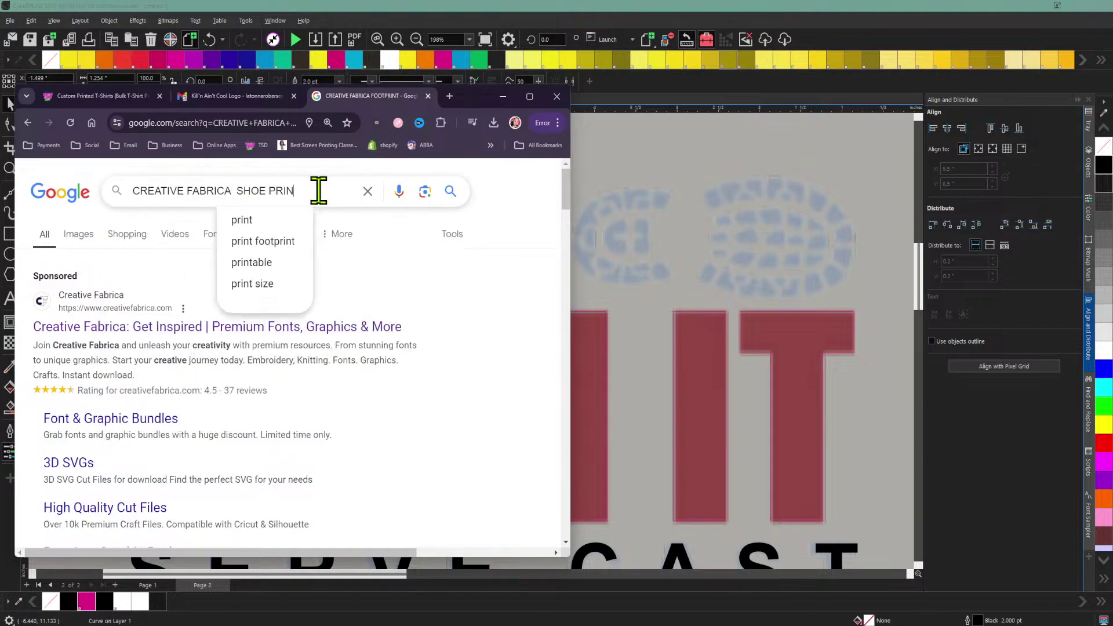
text(T)
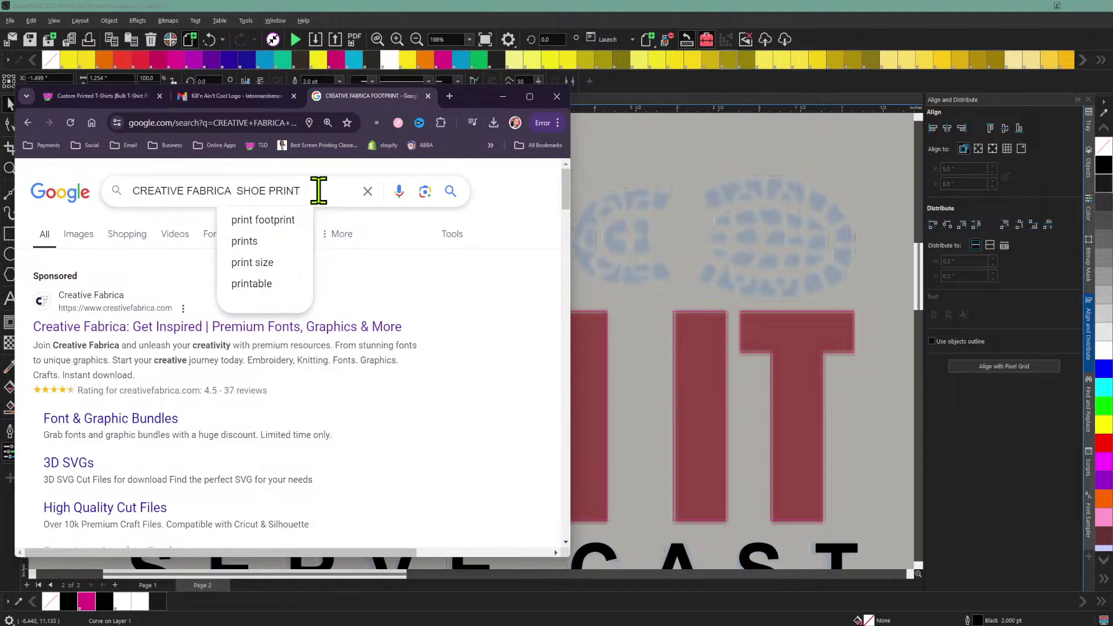
key(Return)
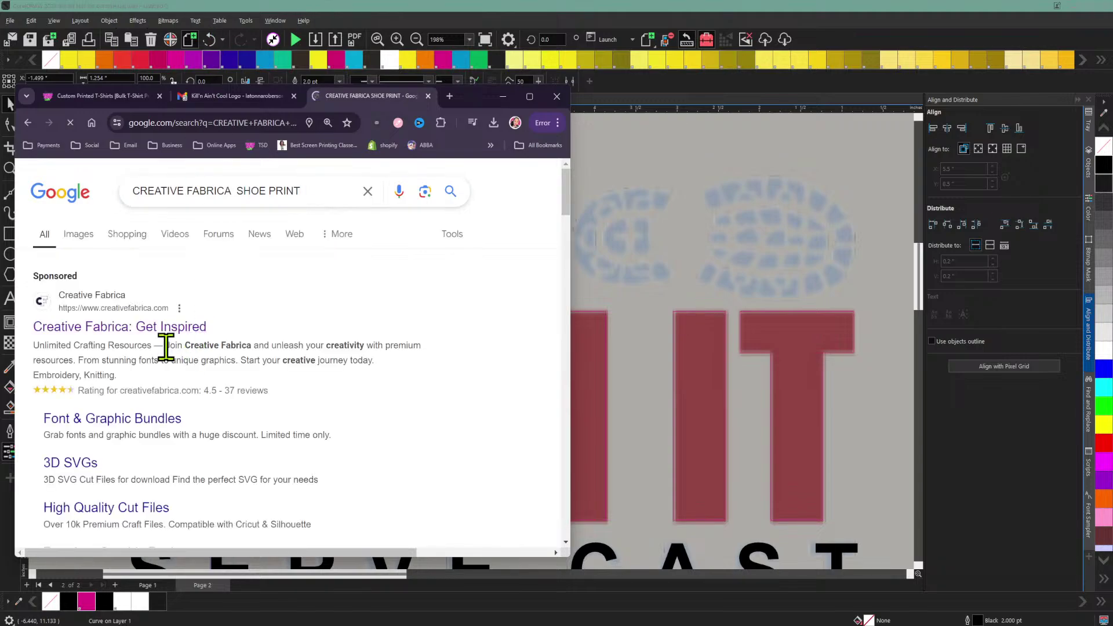
Step: Go to Creative Fabrica's shoe prints designs and open the Boot Prints SVG PNG JPG Cut Files product page
scroll(241, 348, down, 10)
scroll(243, 364, up, 3)
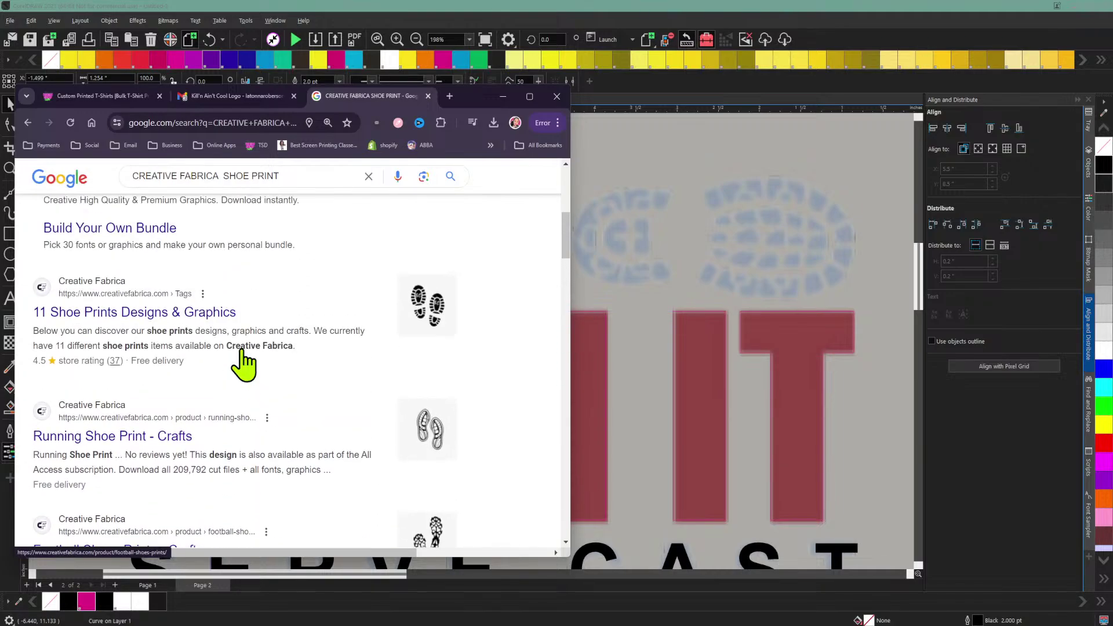
click(124, 320)
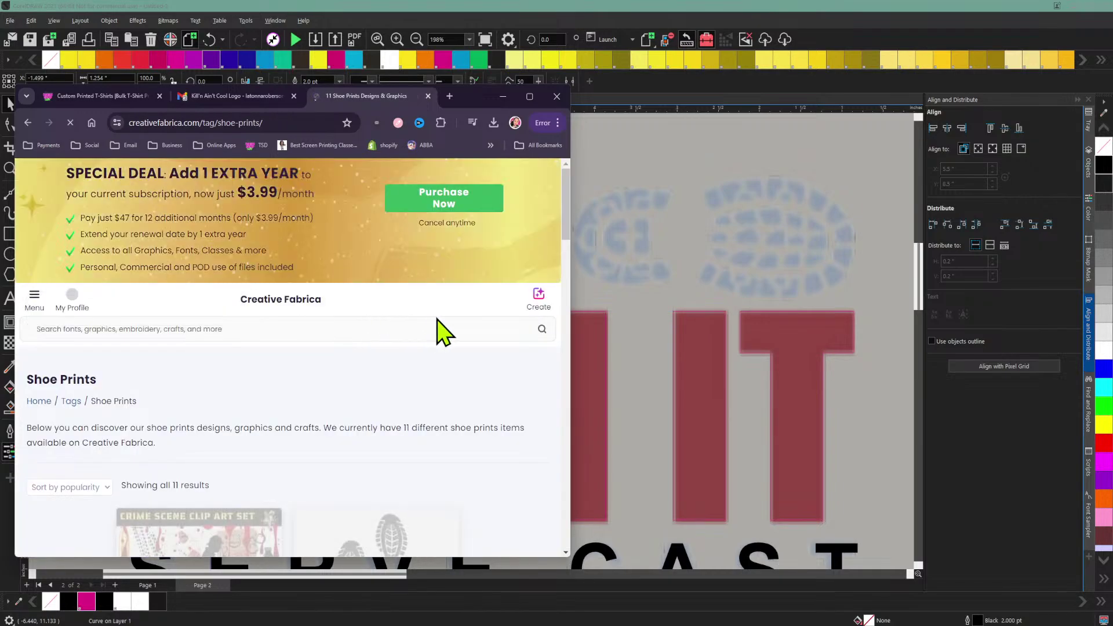
scroll(429, 348, down, 5)
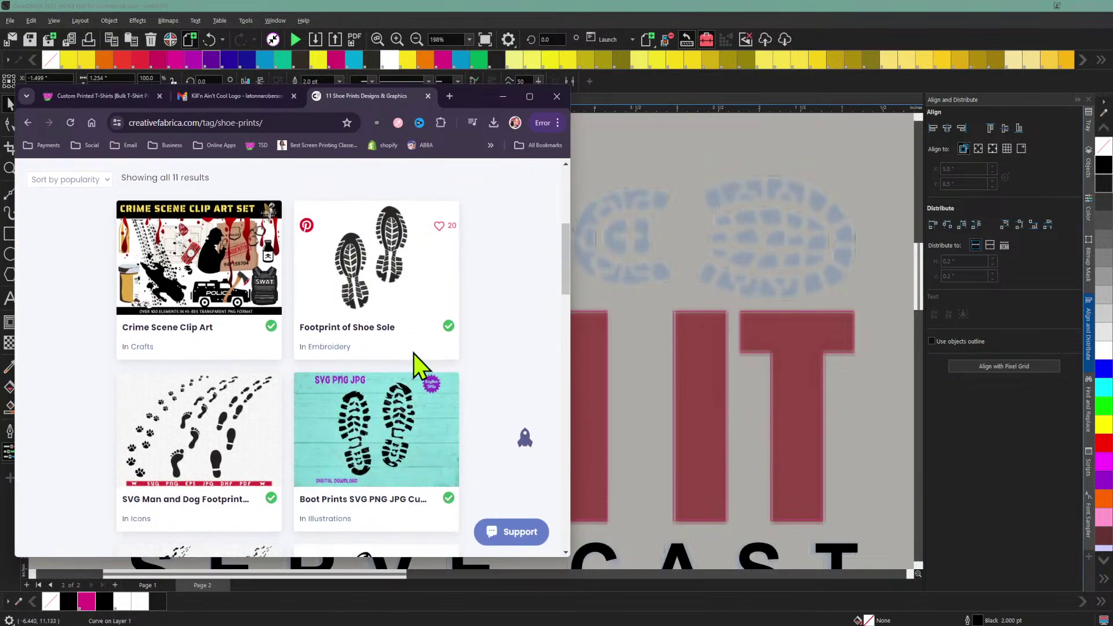
scroll(413, 354, down, 3)
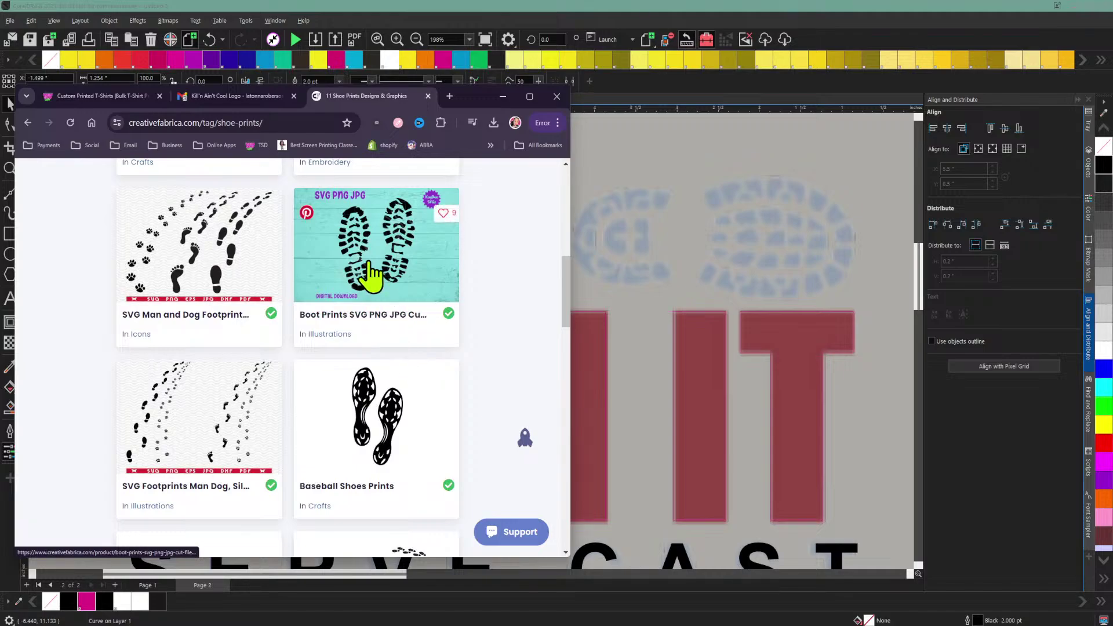
click(371, 272)
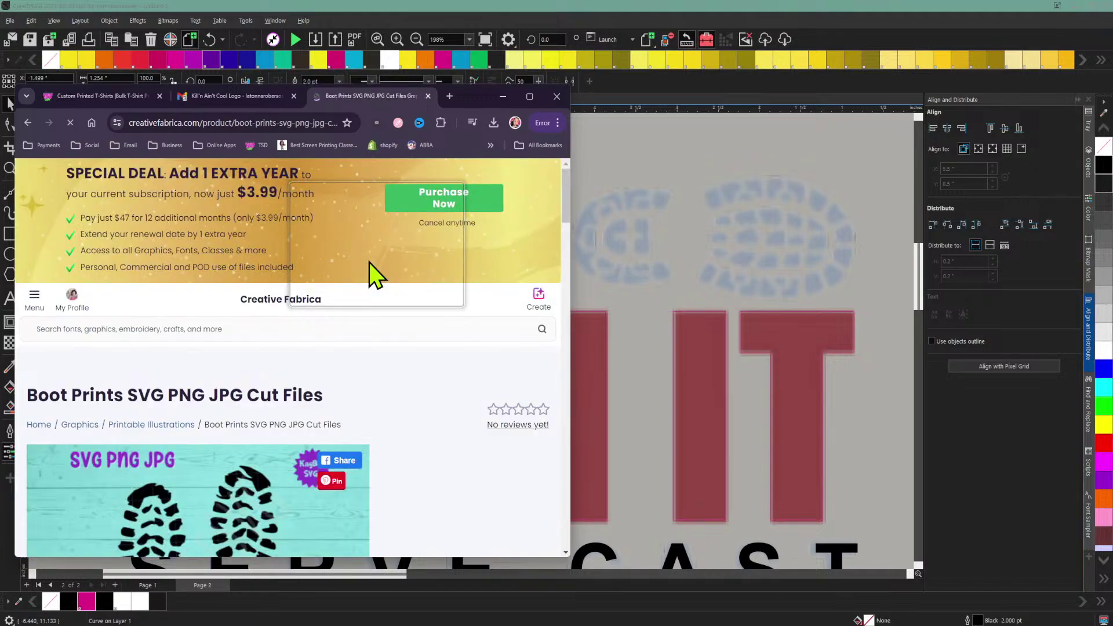
Step: Download the boot prints cut files as a zip to the Desktop, open the archive and return to CorelDRAW
scroll(404, 405, down, 3)
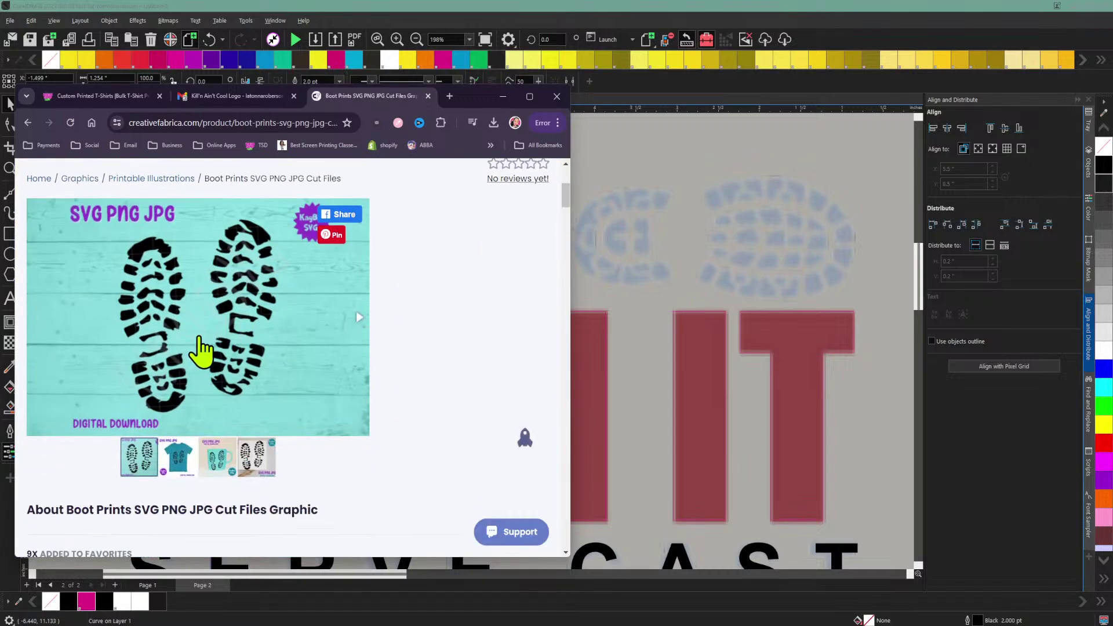
scroll(206, 348, down, 2)
scroll(195, 280, down, 5)
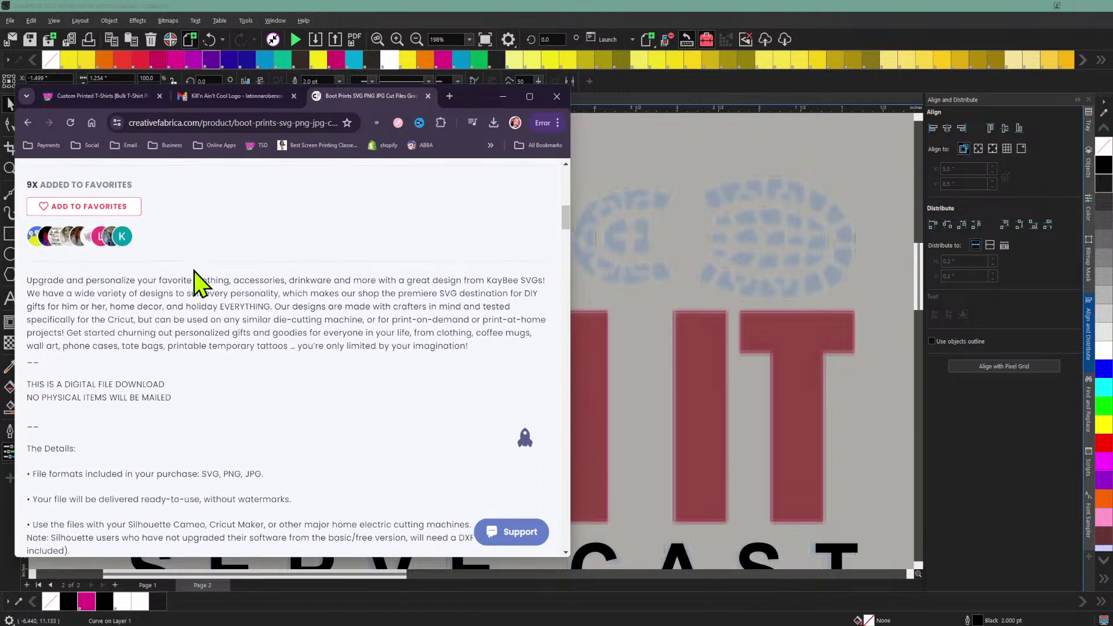
scroll(195, 281, up, 12)
scroll(200, 283, up, 1)
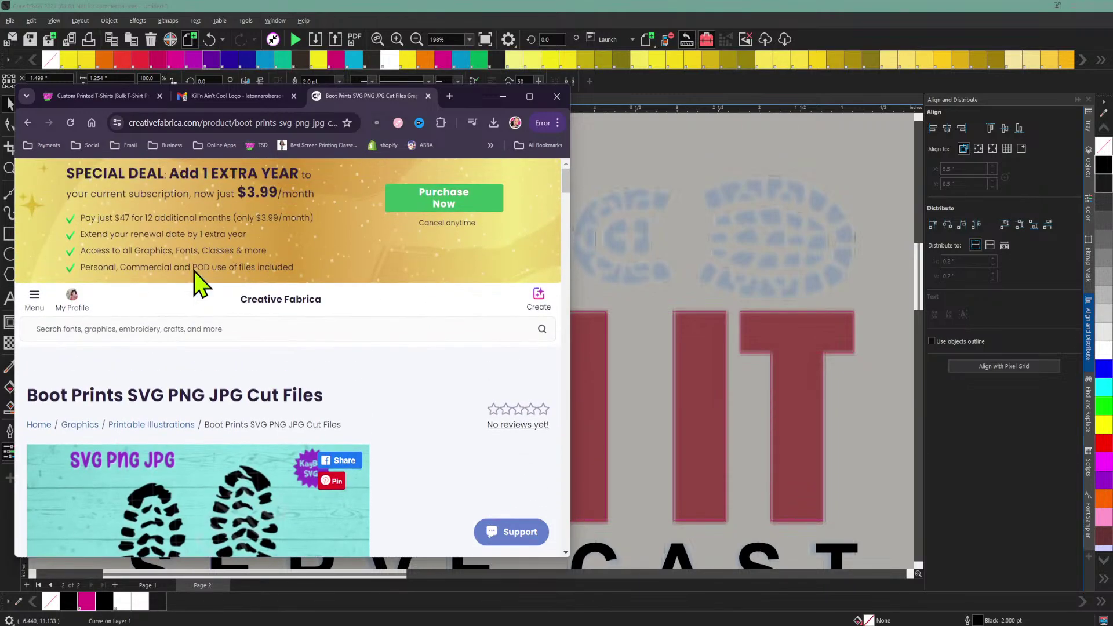
click(529, 97)
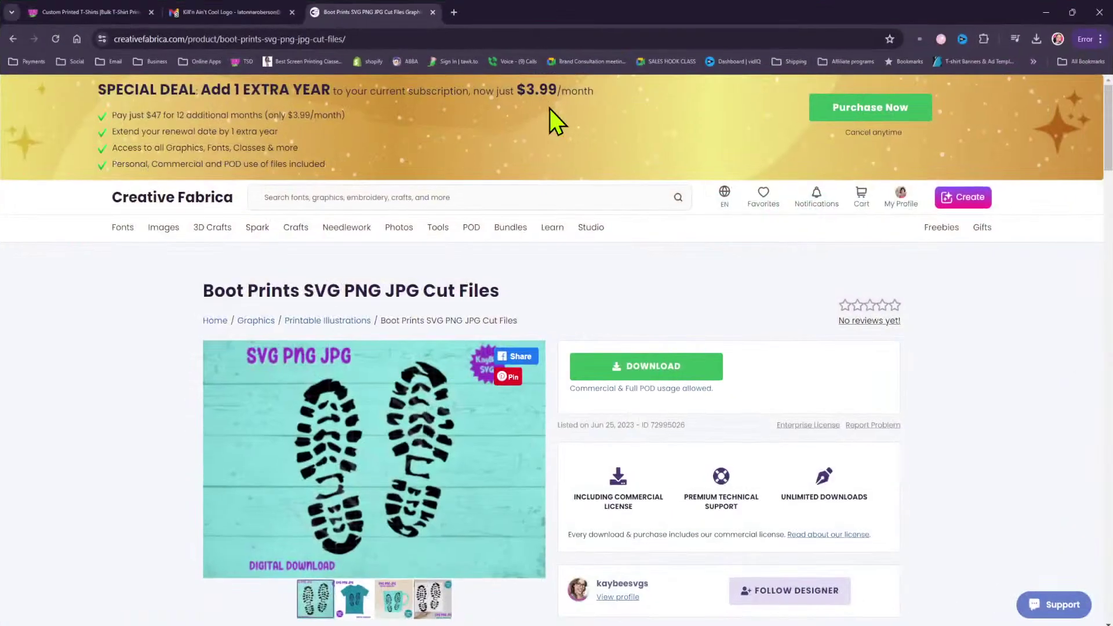
click(625, 378)
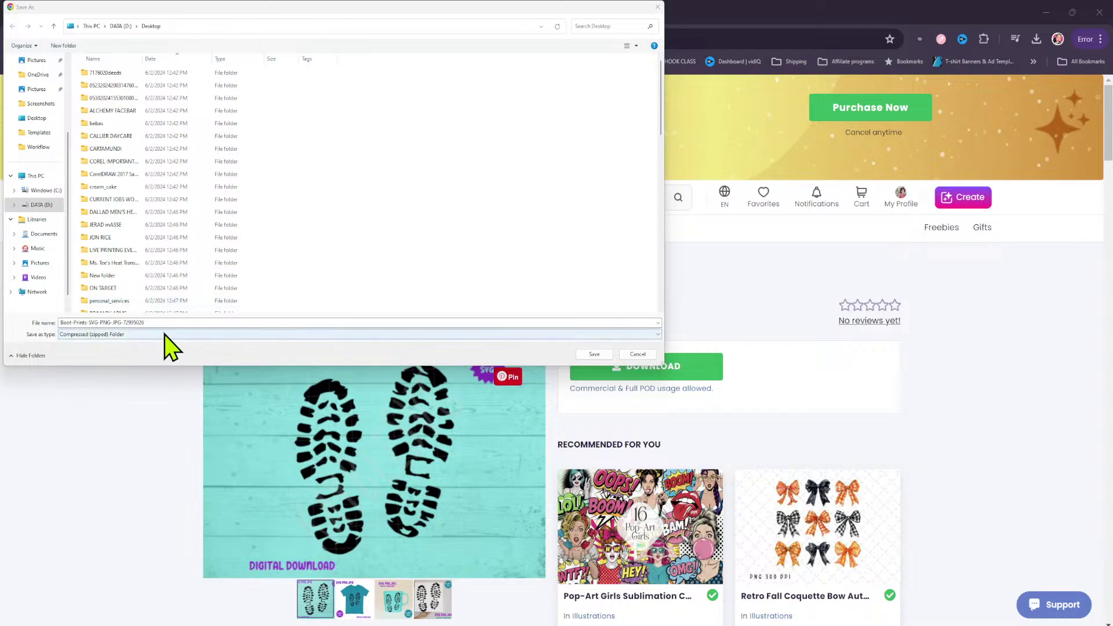
click(596, 355)
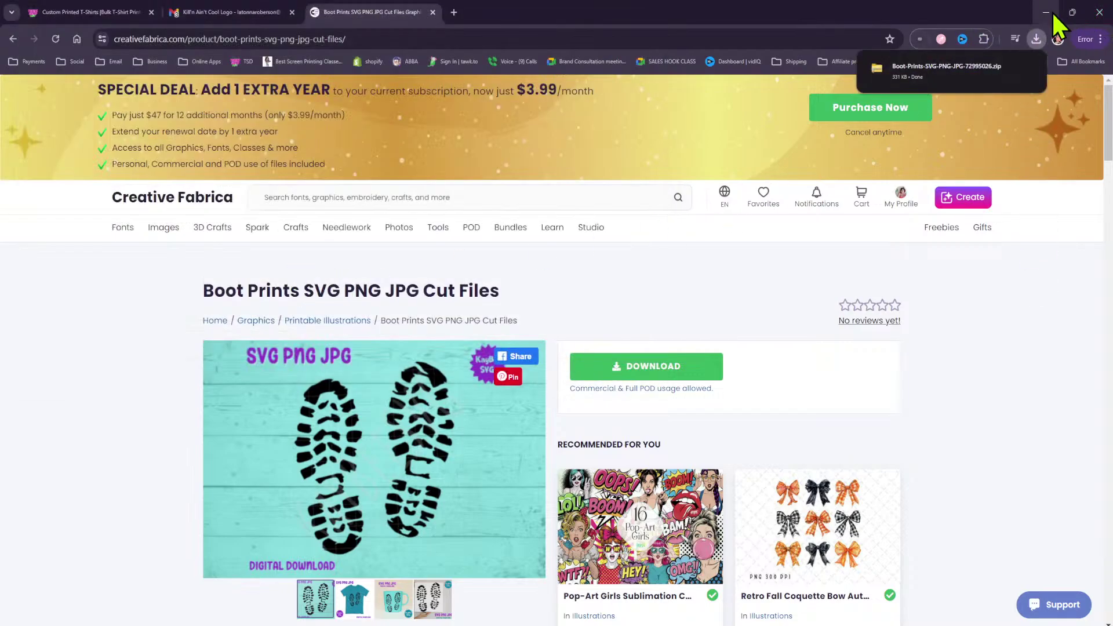
click(930, 68)
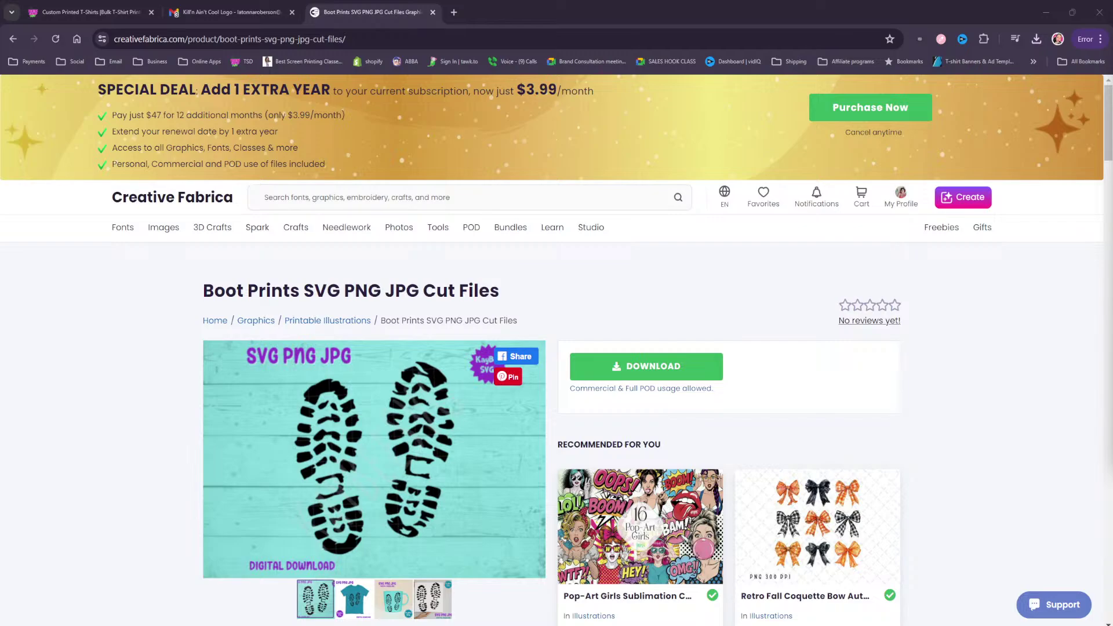
click(1045, 11)
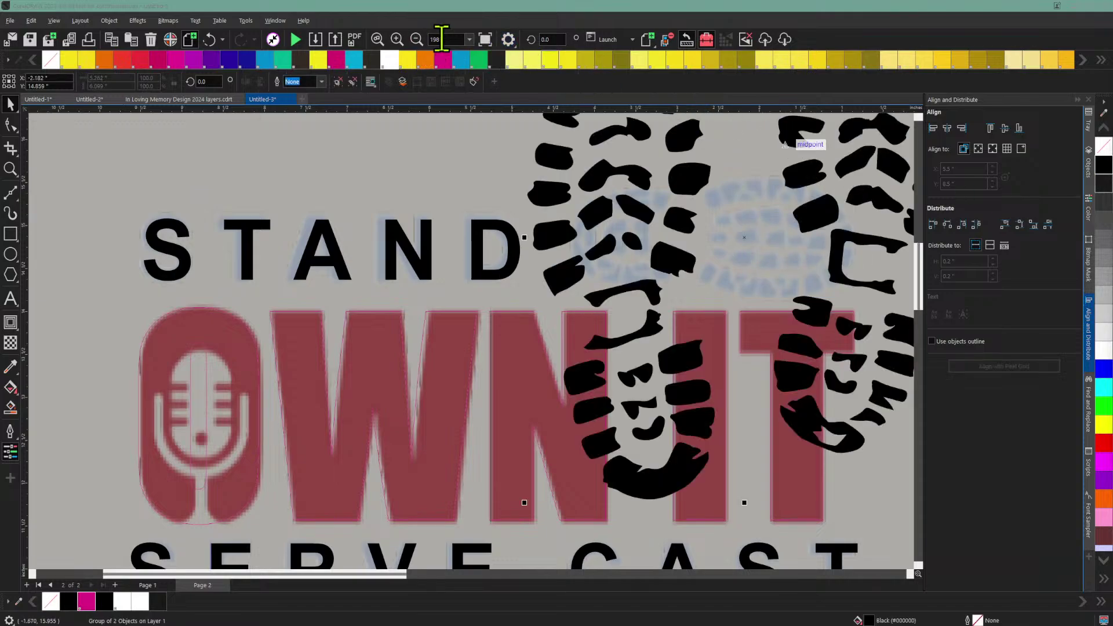
Step: Collapse the Align and Distribute docker and move the boot prints off the logo to the empty area at its upper left
click(469, 39)
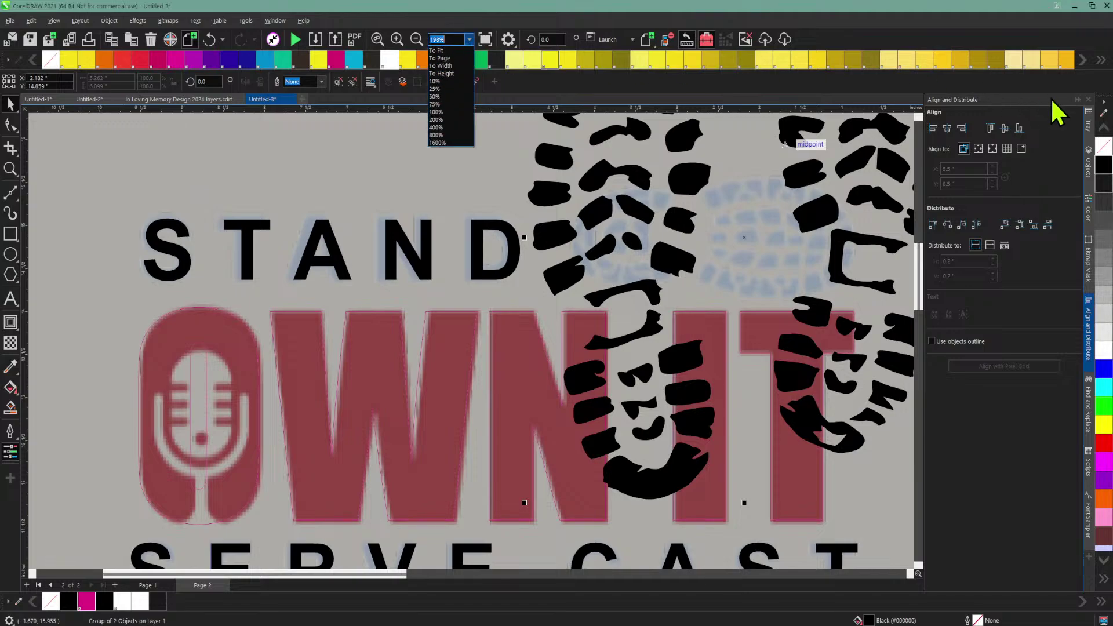
click(1077, 100)
click(1076, 100)
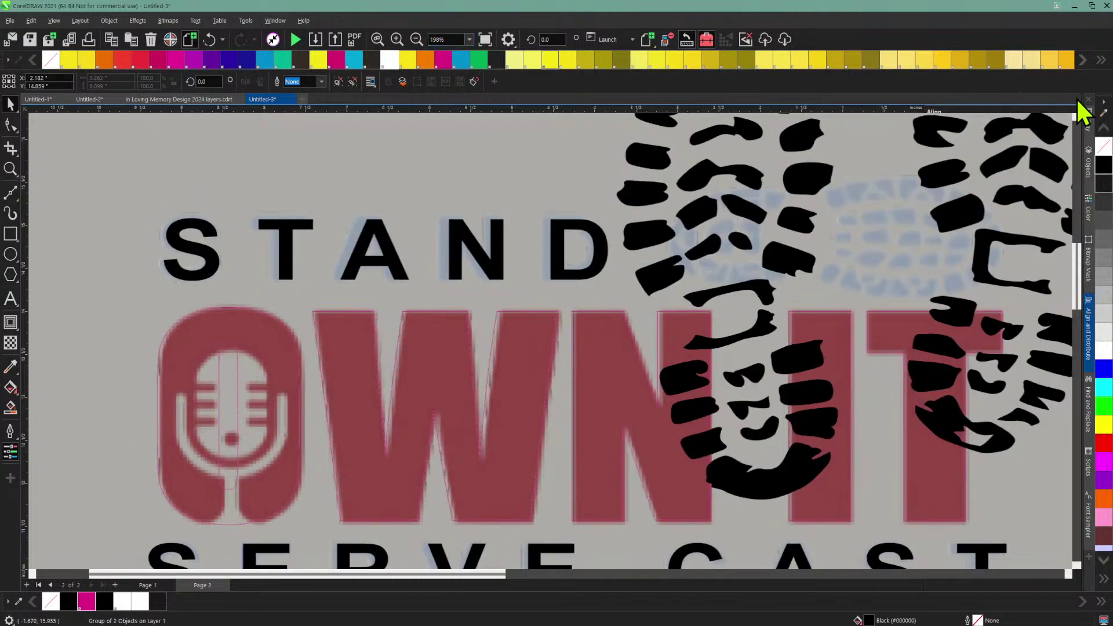
click(416, 39)
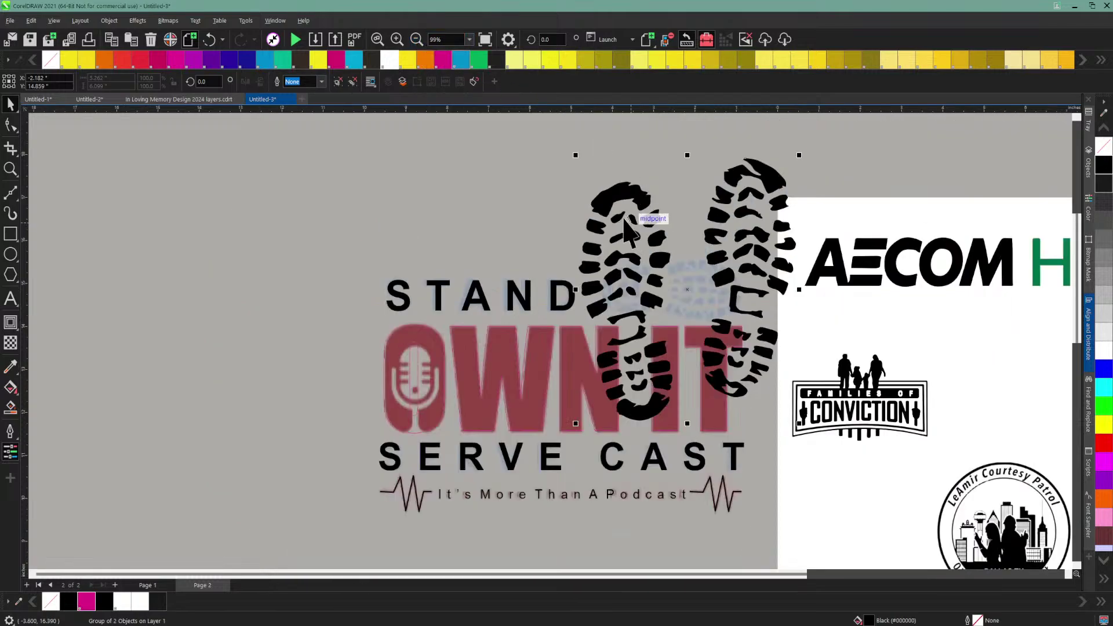
drag(600, 212, 108, 173)
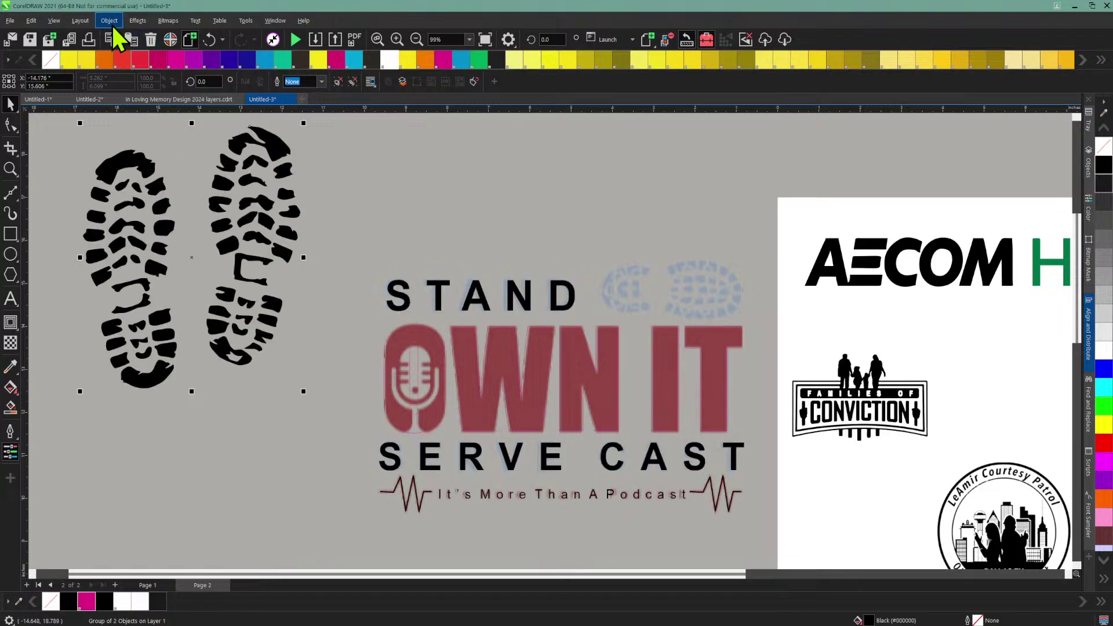
Step: Ungroup the boot prints artwork and deselect it
click(109, 20)
mouse_move(235, 283)
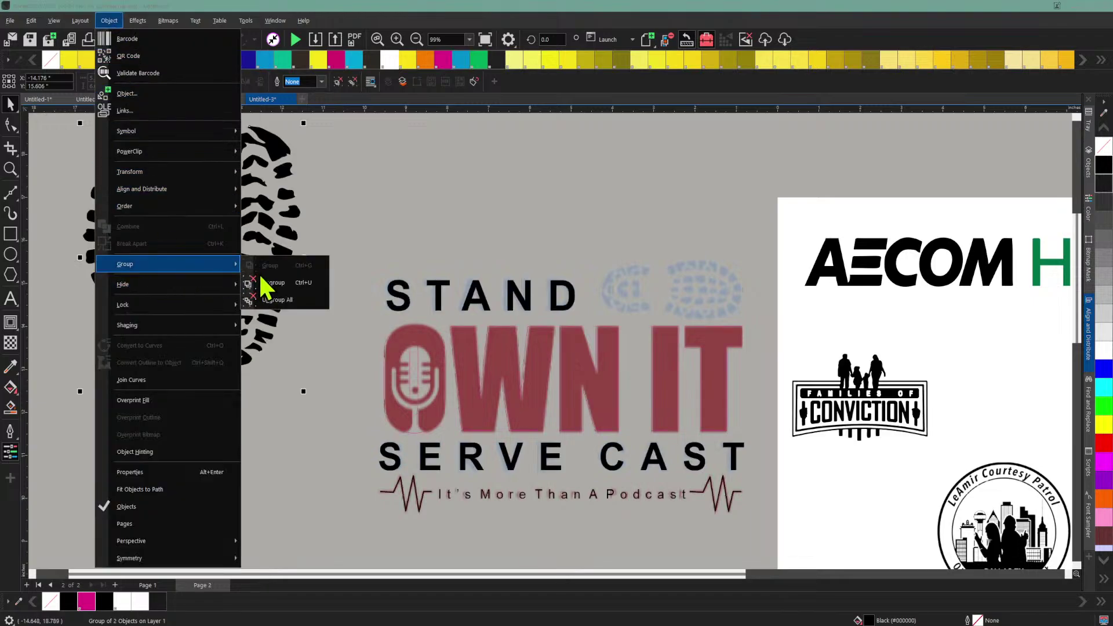
click(275, 290)
click(364, 163)
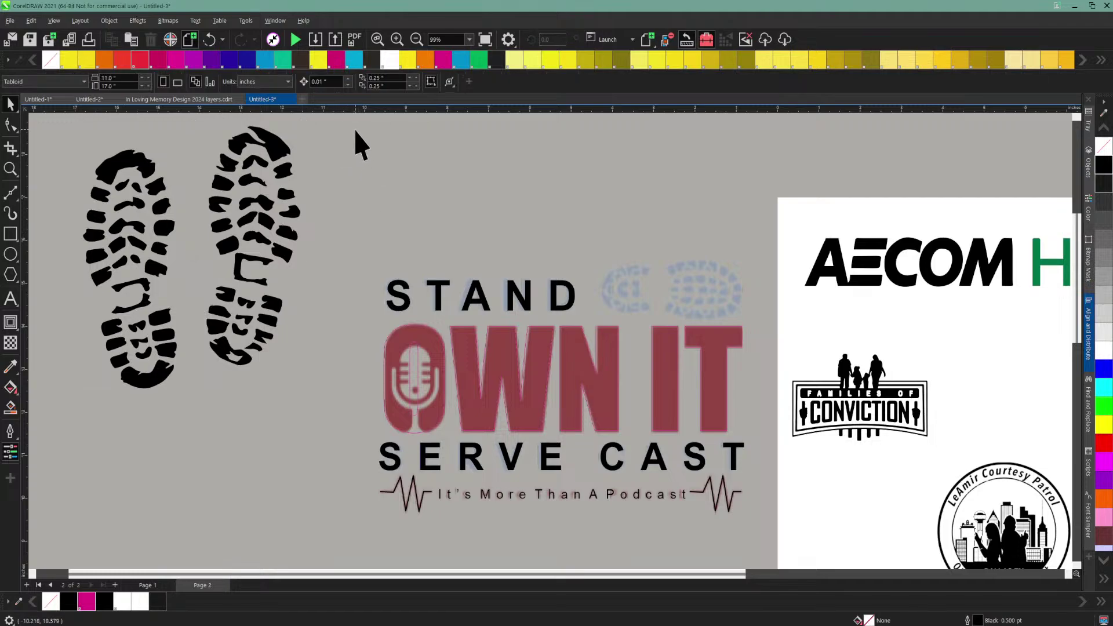
Step: Try to separate the two boot prints by breaking their combined curve apart, and undo the break
drag(331, 123, 180, 297)
drag(186, 389, 186, 388)
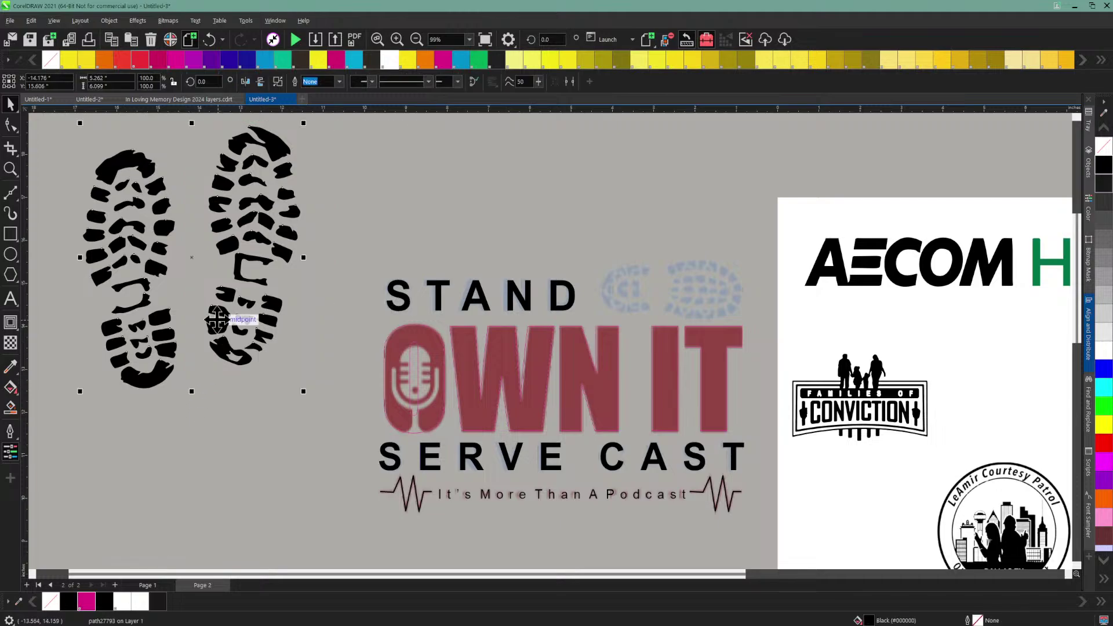
click(109, 21)
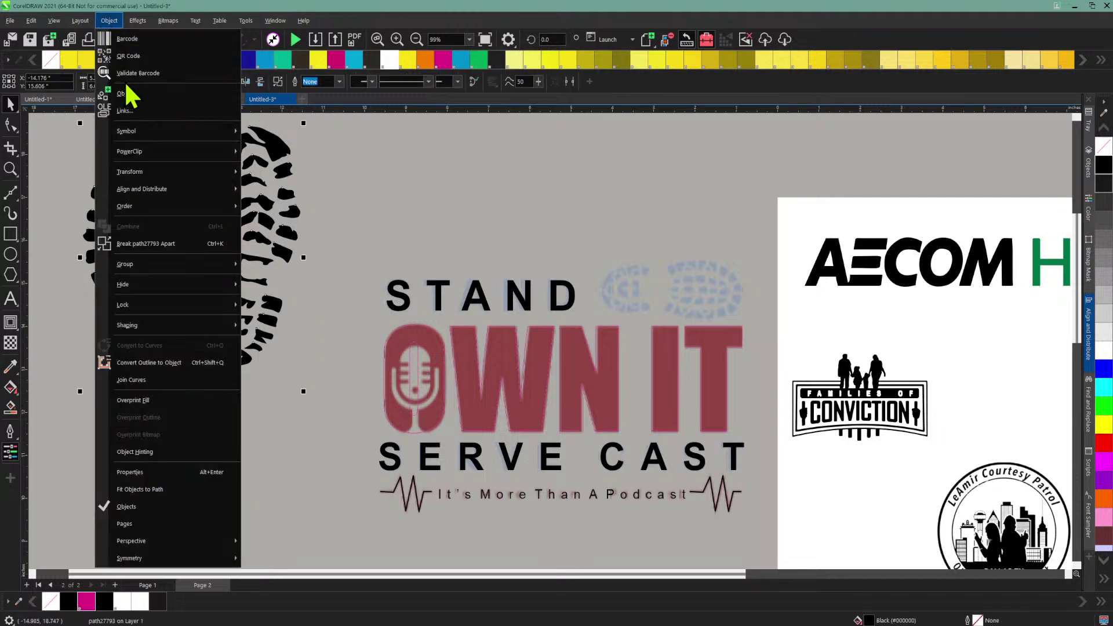
click(130, 238)
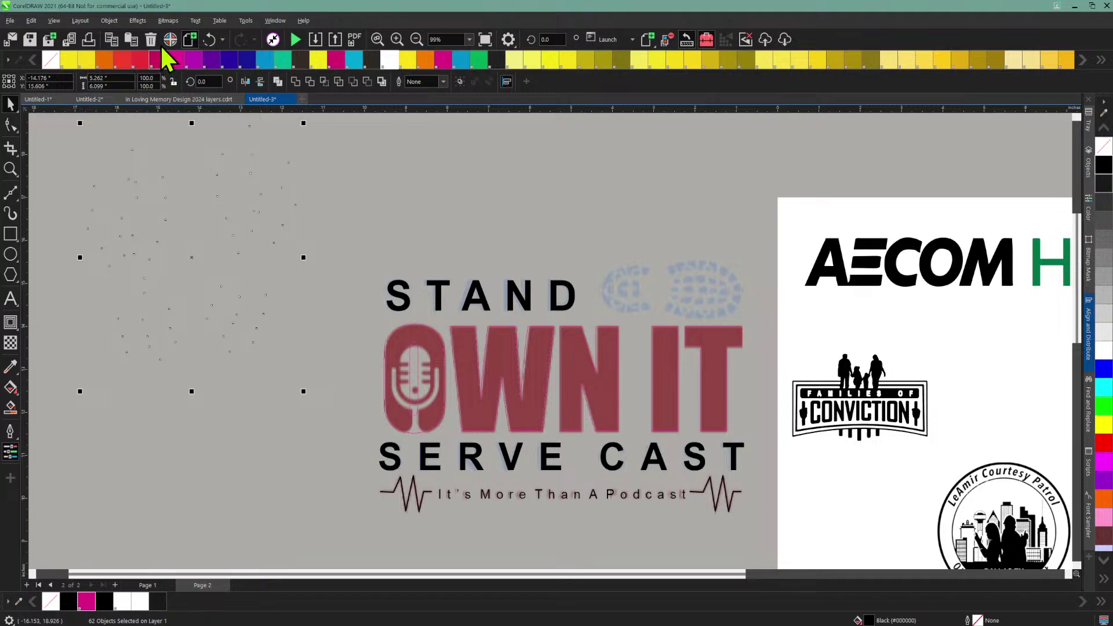
click(209, 39)
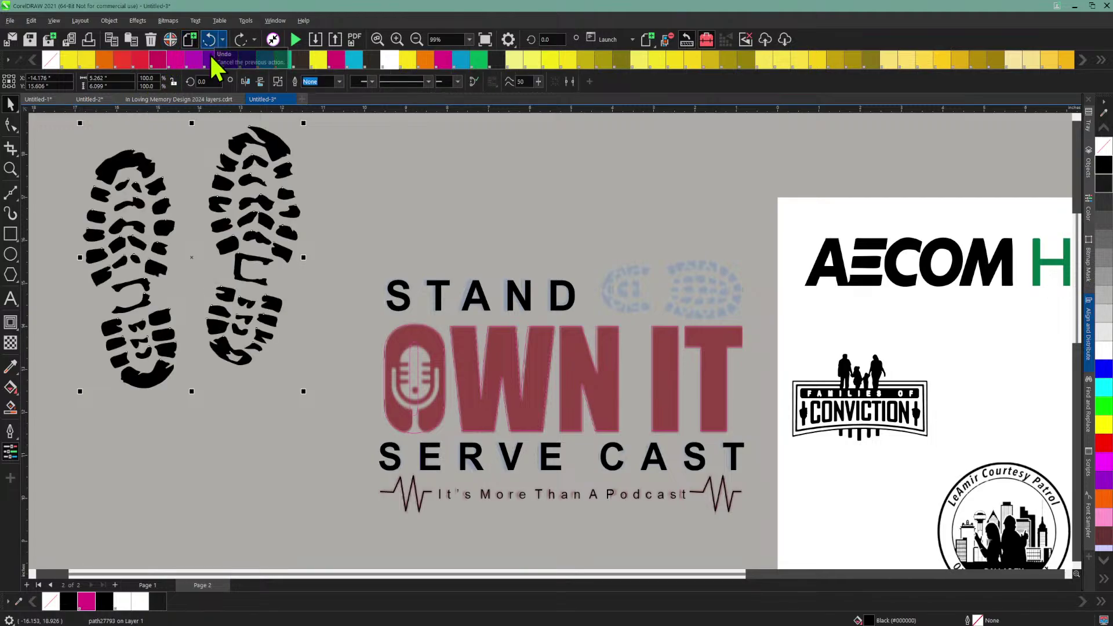
Step: Rotate the pair of boot prints clockwise to an angle of about 347 degrees so the first print stands upright
click(219, 177)
drag(224, 179, 229, 204)
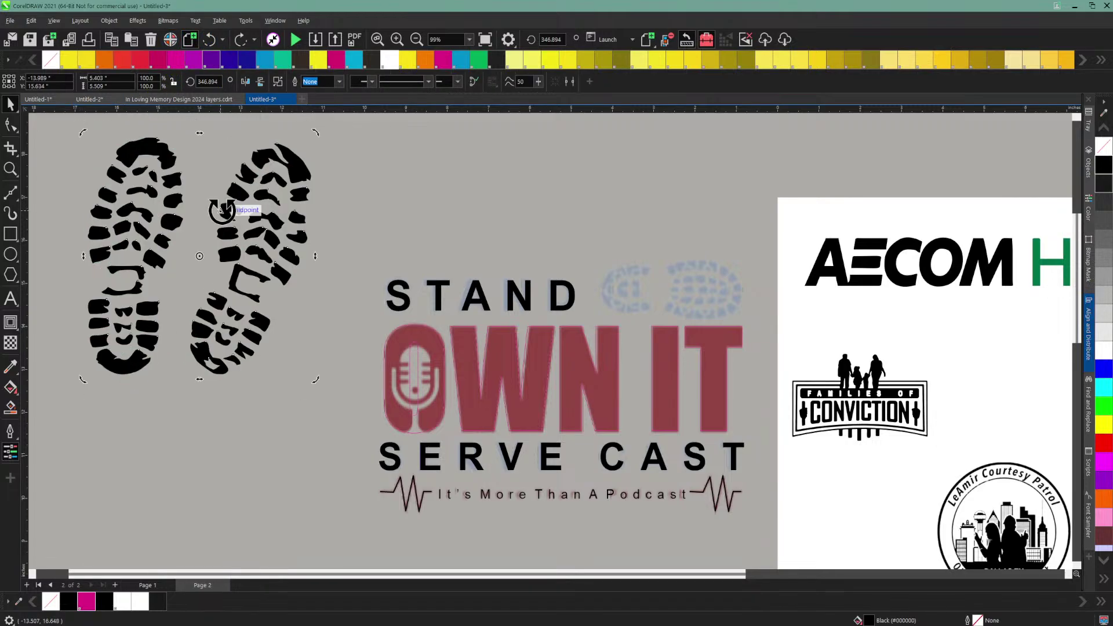
click(246, 249)
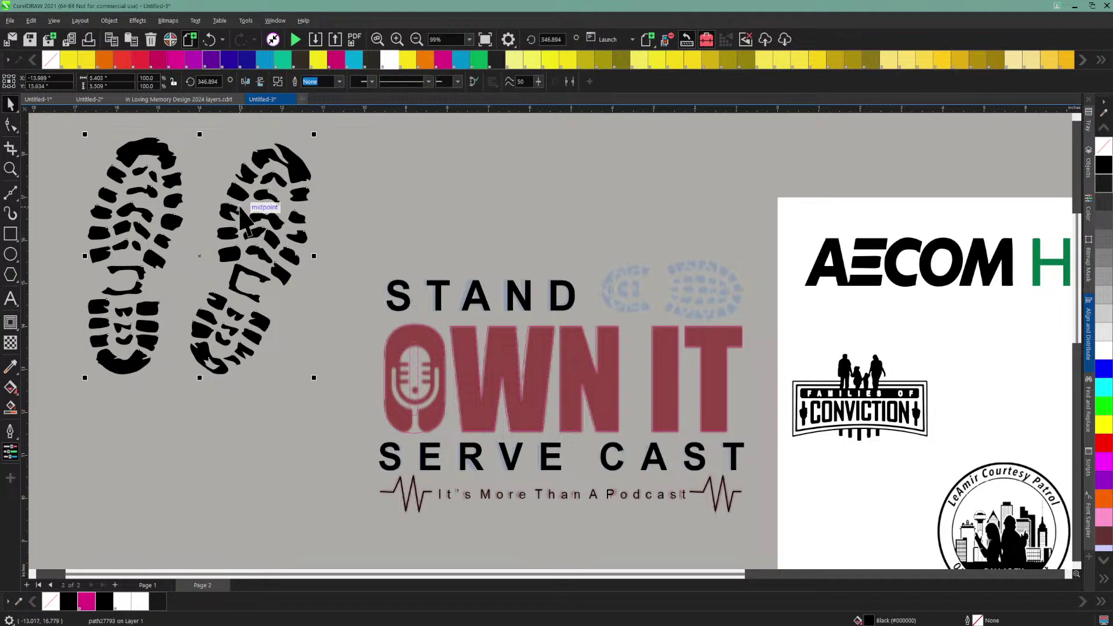
Step: Try to break the boot prints curve apart, and undo the break
click(109, 21)
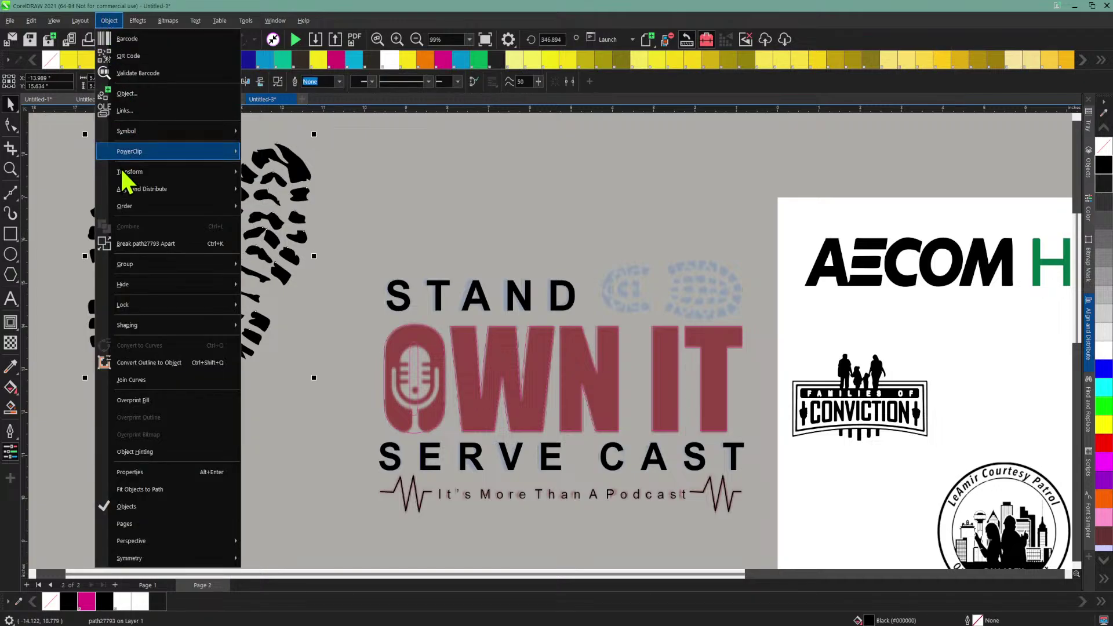
click(130, 243)
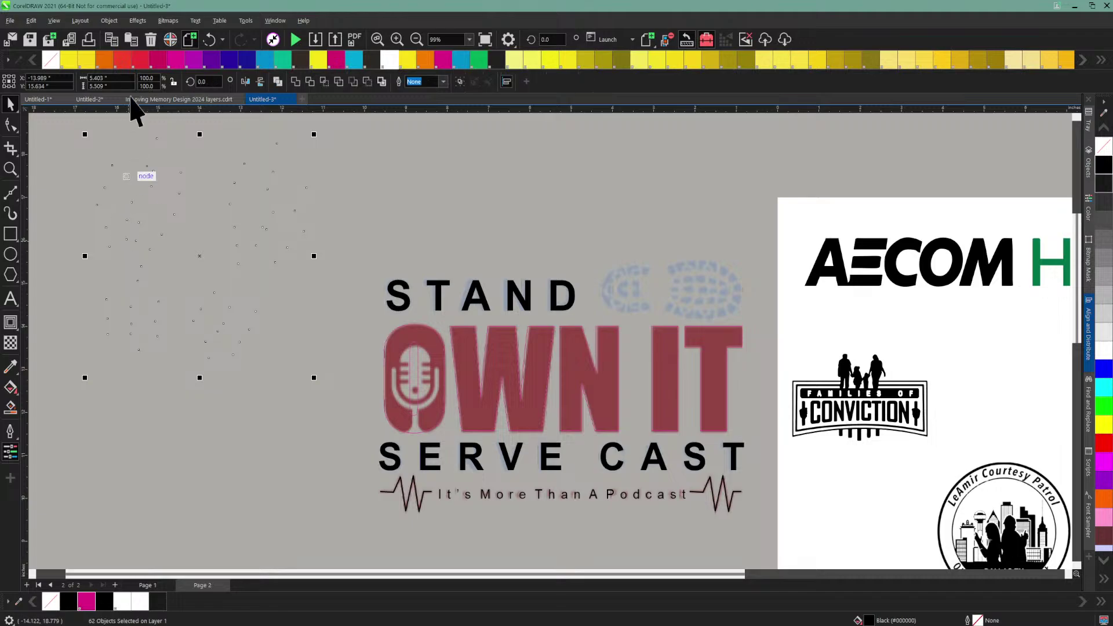
key(ctrl+z)
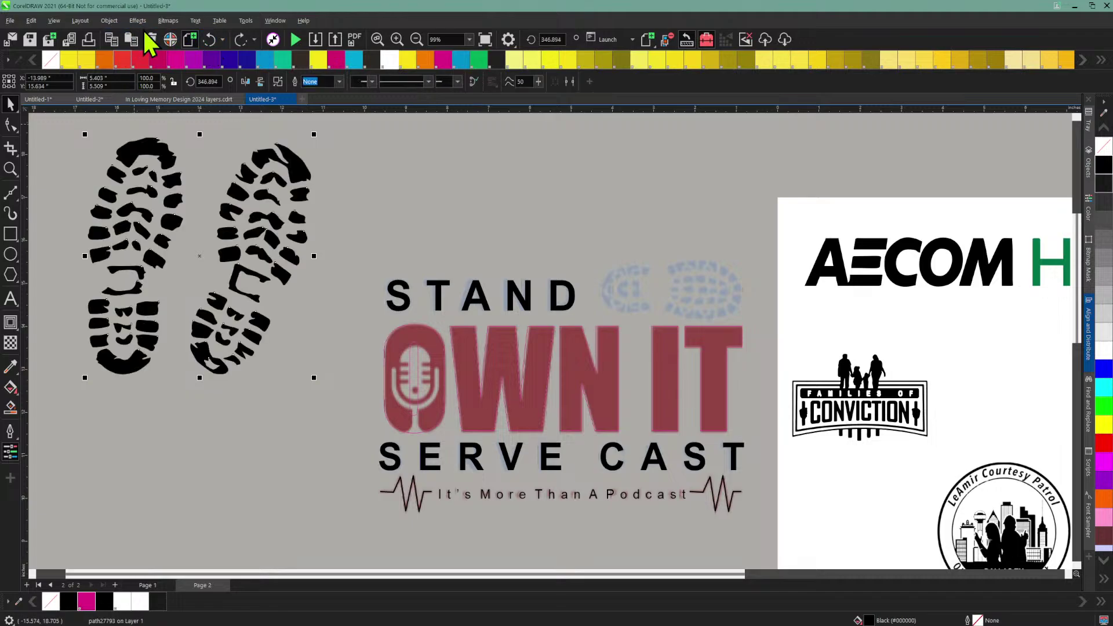
Step: Break the rotated boot prints curve apart, give all its pieces a black outline, and deselect them
click(108, 22)
mouse_move(139, 265)
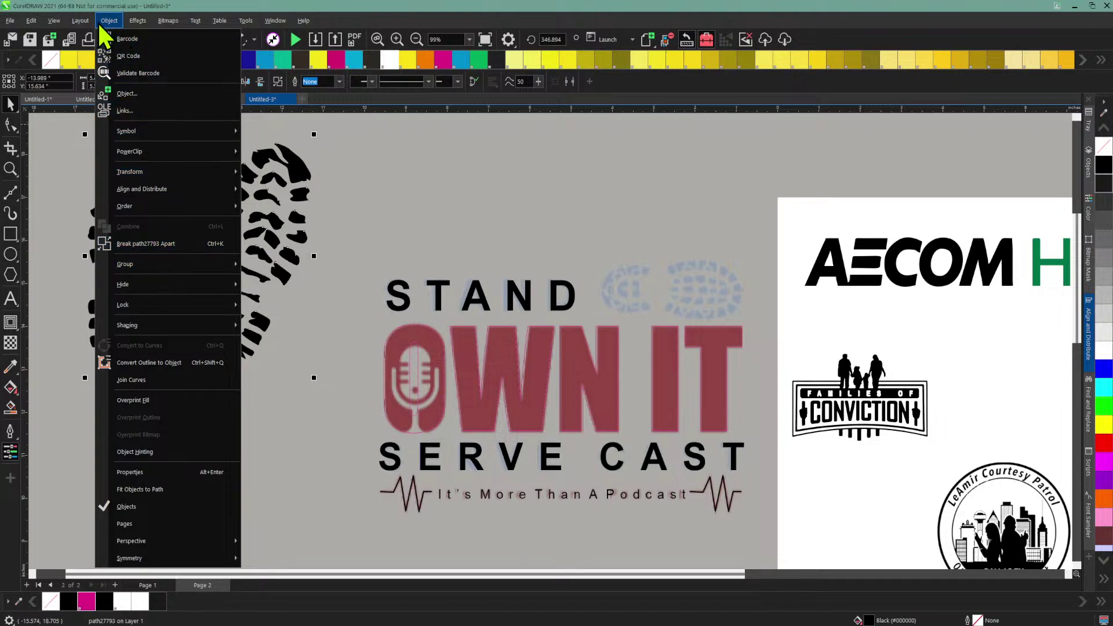
click(123, 243)
click(301, 423)
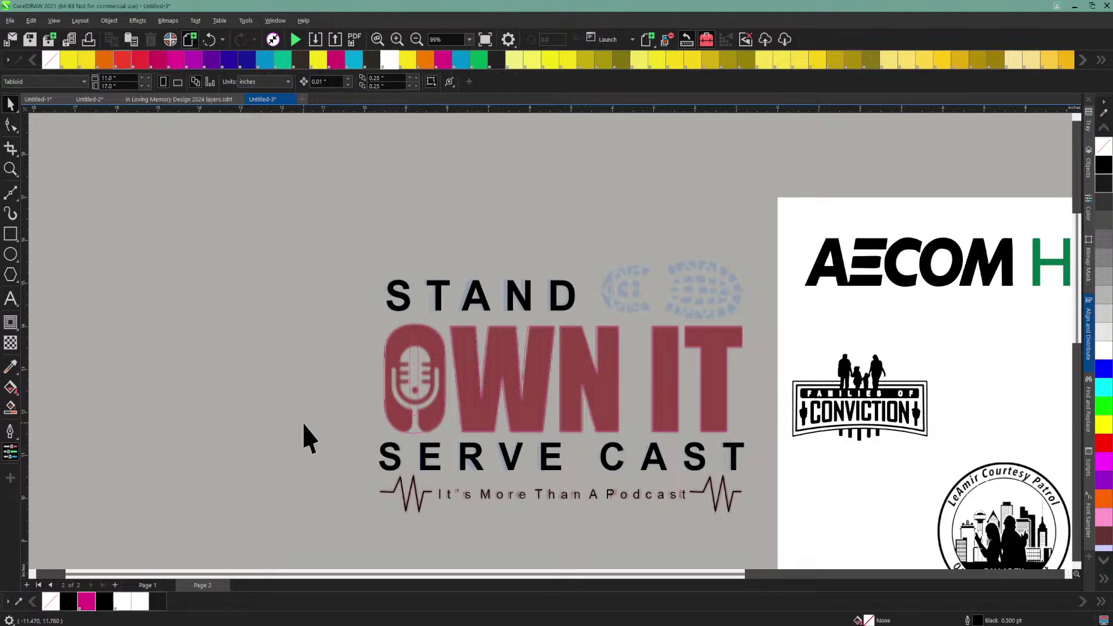
click(217, 305)
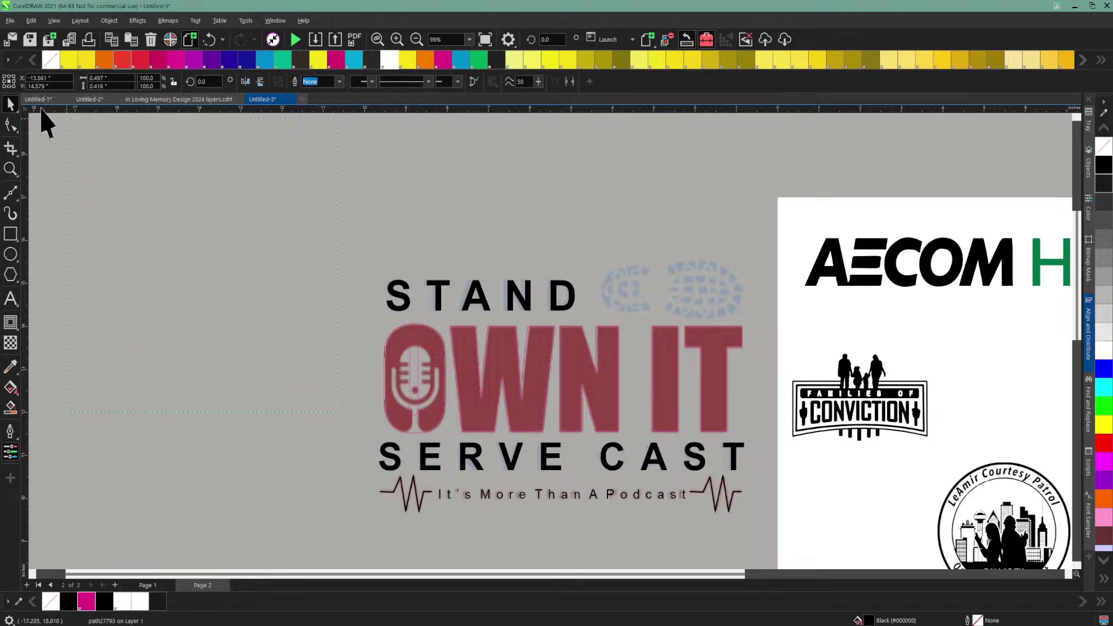
drag(41, 109, 46, 115)
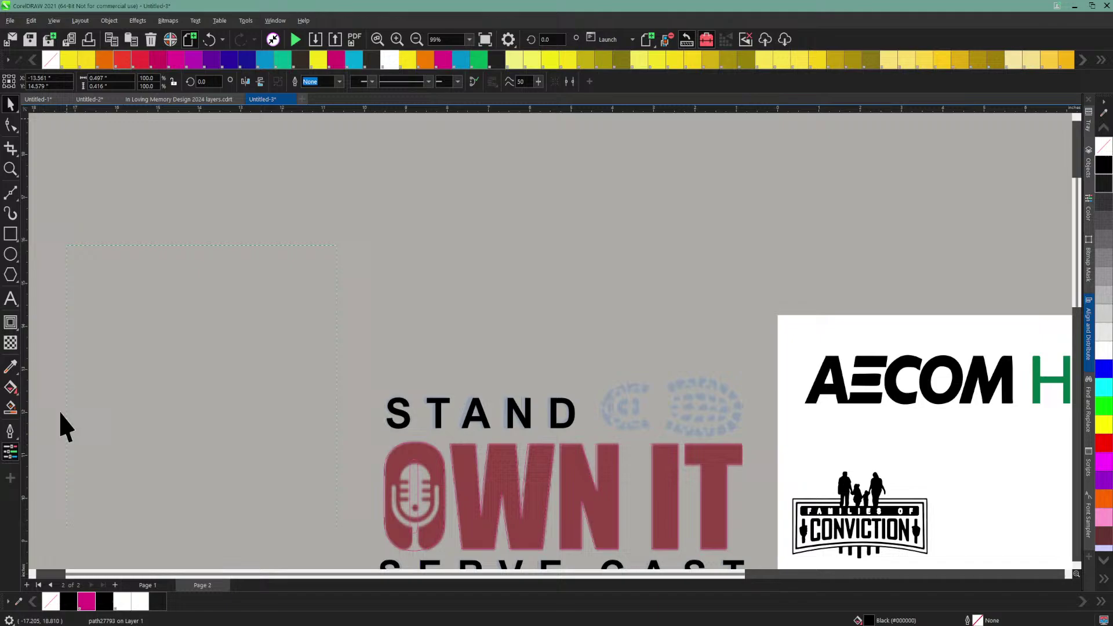
right_click(68, 602)
click(375, 261)
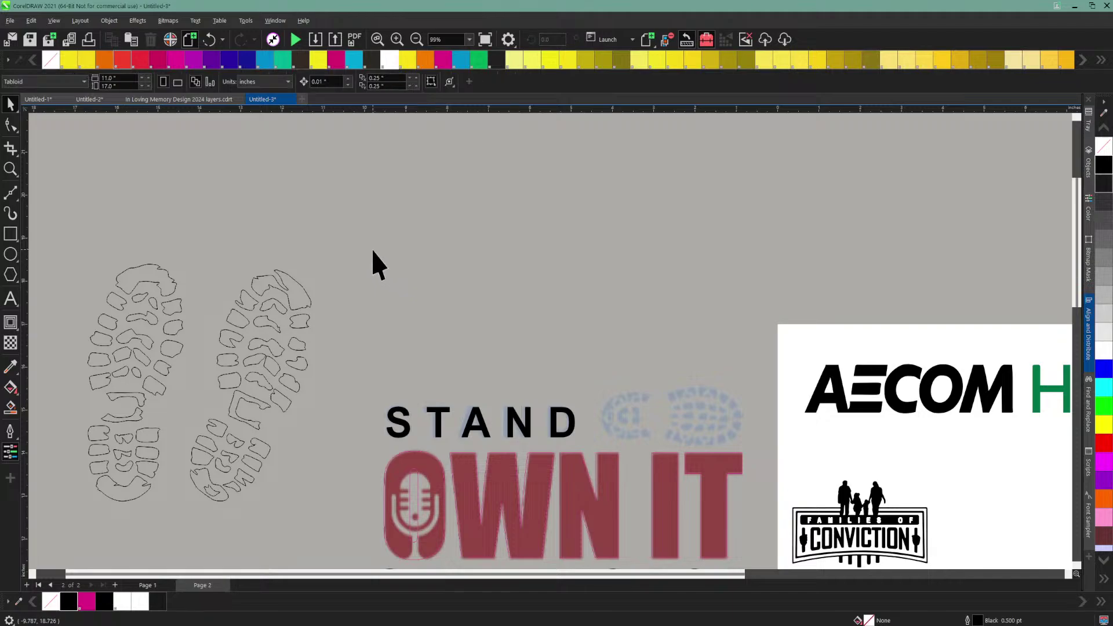
Step: Delete all the pieces of the second, slanted boot print, leaving only the upright one
drag(220, 383, 208, 393)
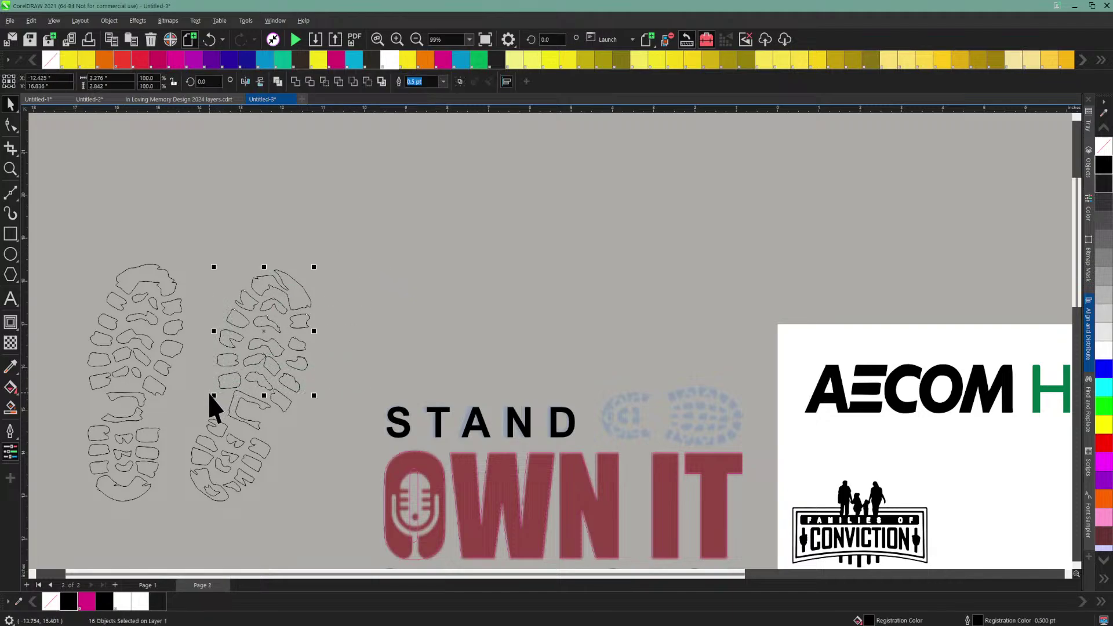
key(Delete)
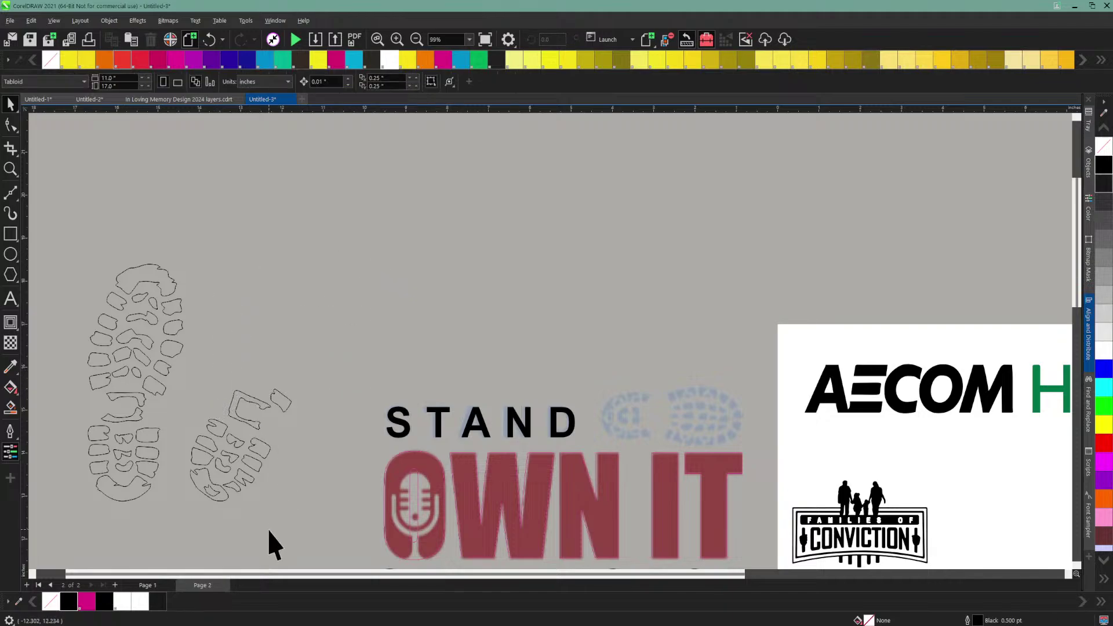
drag(175, 431, 193, 461)
key(Delete)
key(Delete)
Step: Combine the pieces of the remaining boot print into one curve and move it just above the STAND text
drag(54, 242, 225, 562)
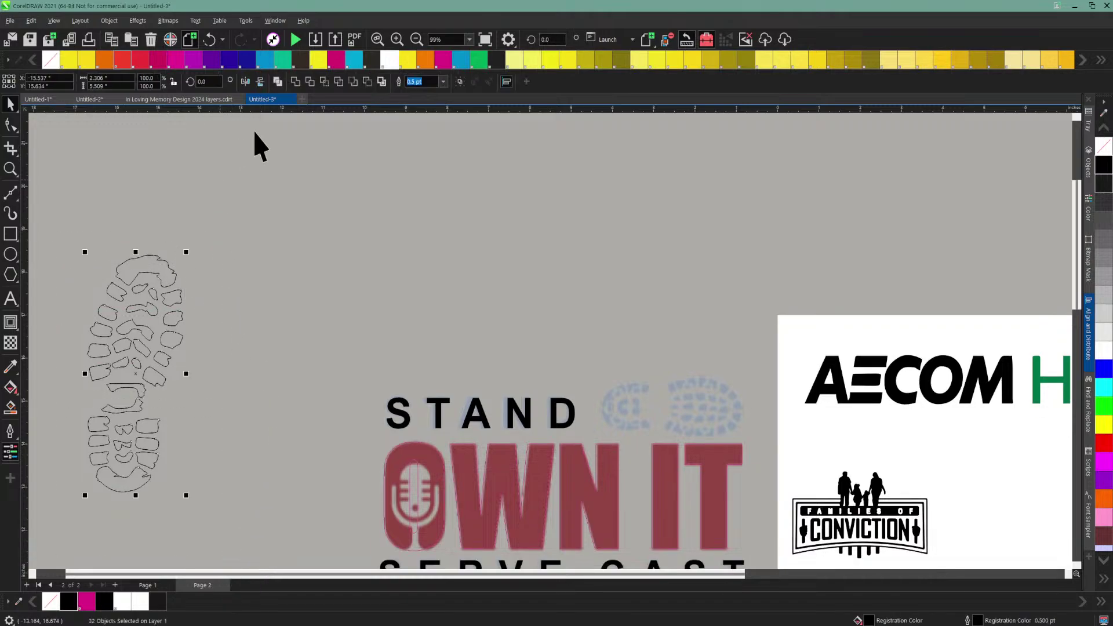
click(279, 82)
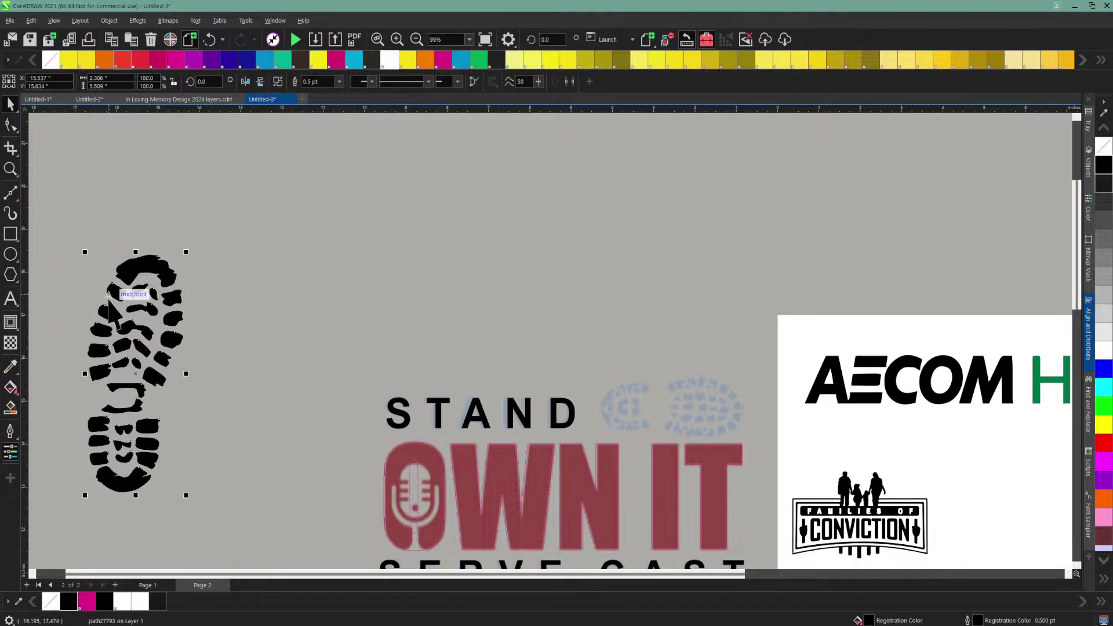
drag(112, 291, 523, 209)
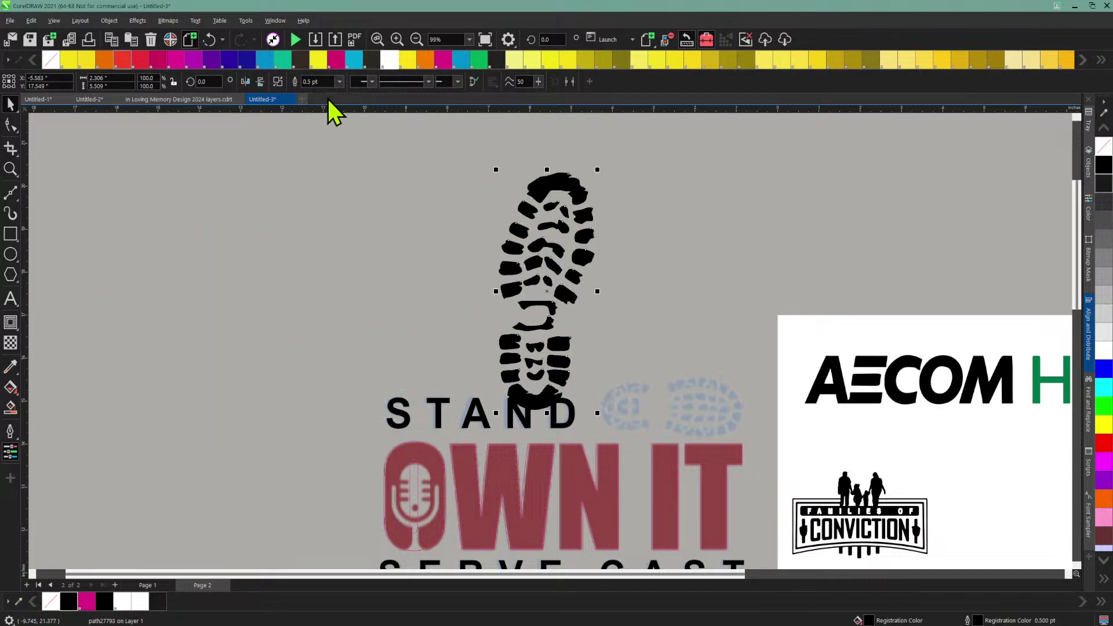
Step: Rotate the boot print 90 degrees and mirror it both horizontally and vertically
click(216, 80)
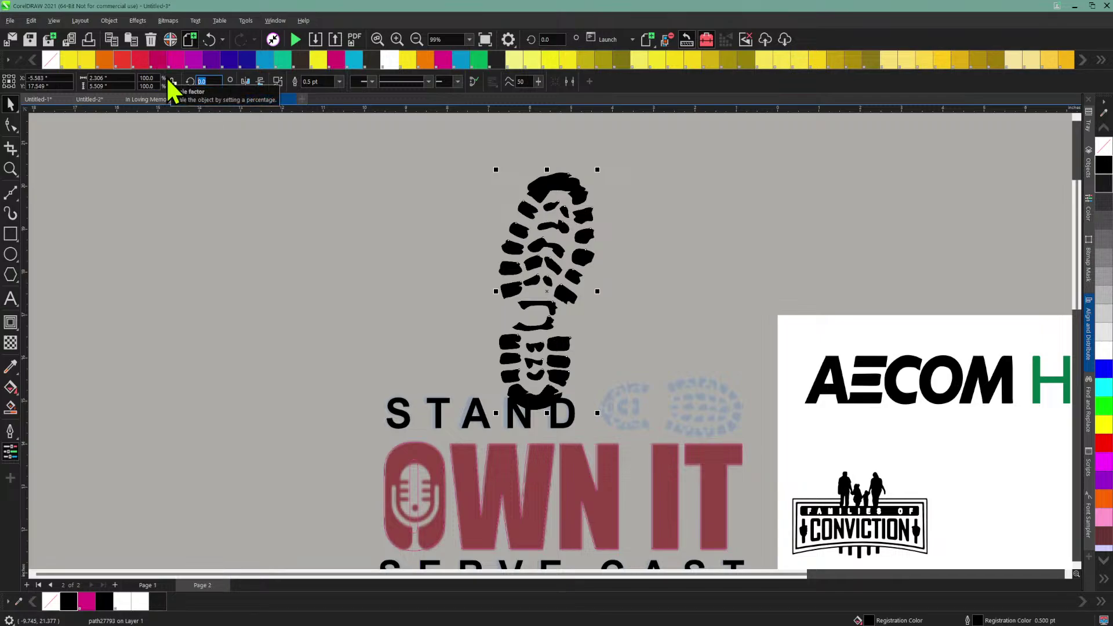
text(90)
key(Return)
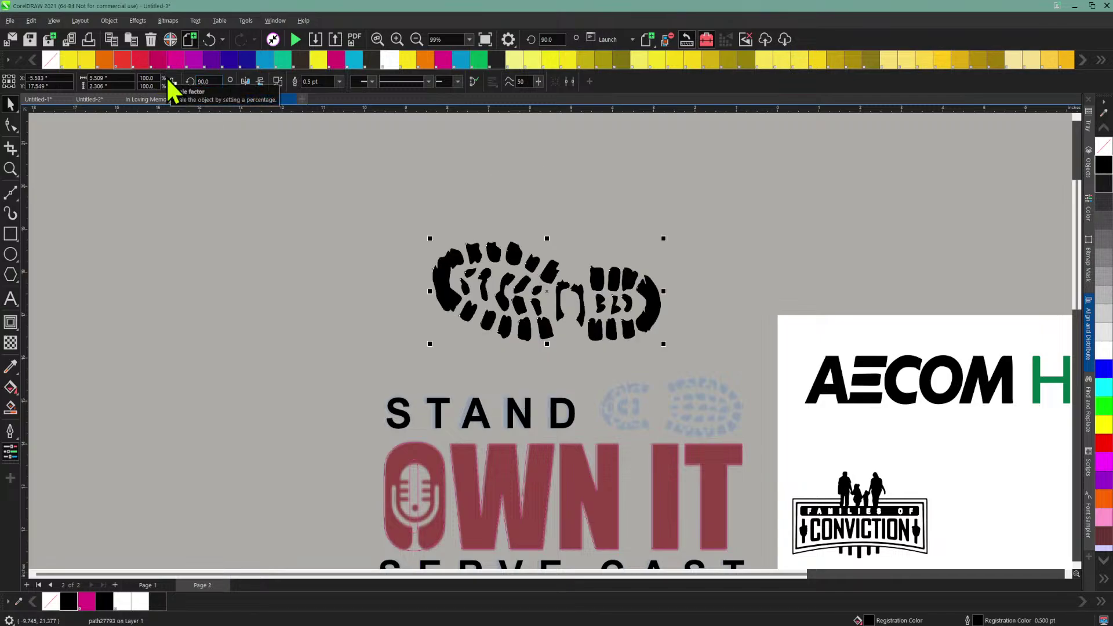
click(246, 81)
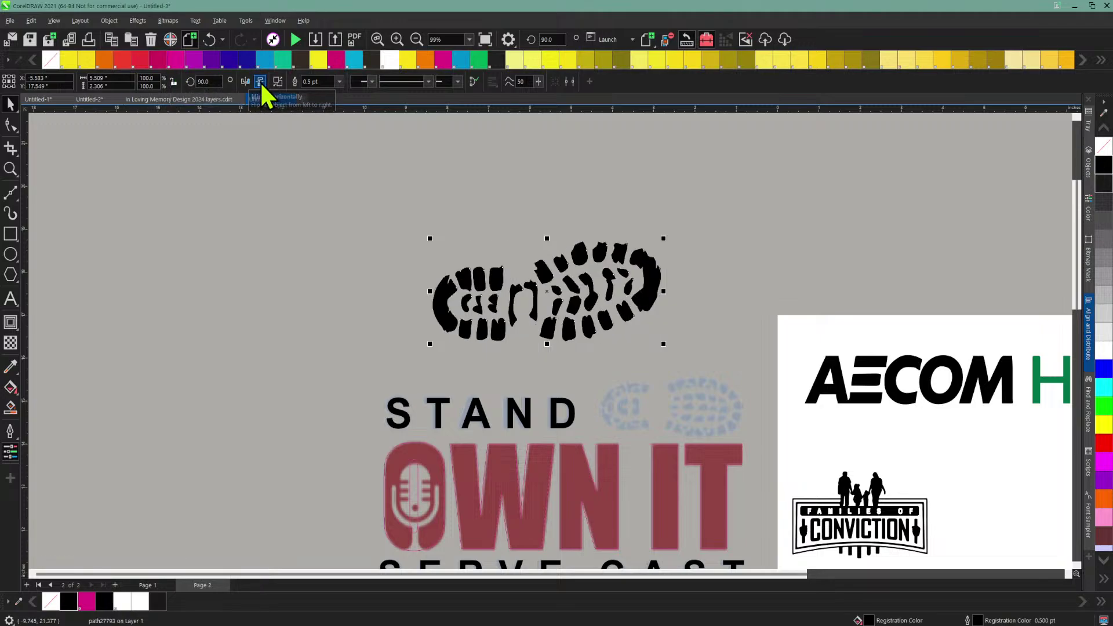
click(260, 81)
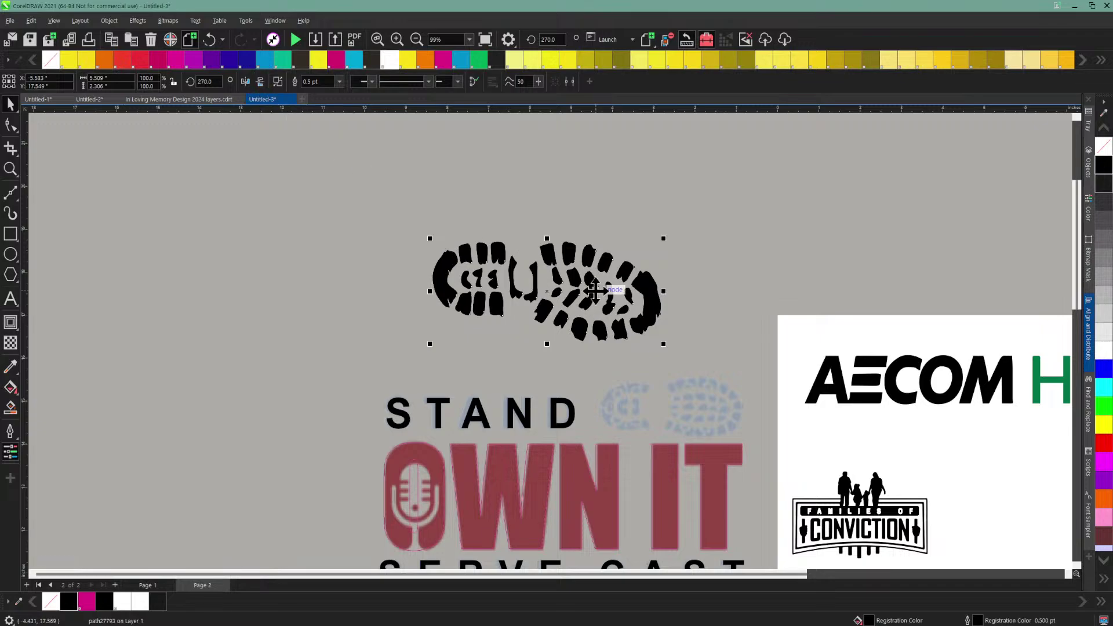
Step: Move the boot print over the blue reference print beside STAND and scale it down to about 59.6%
scroll(527, 273, down, 1)
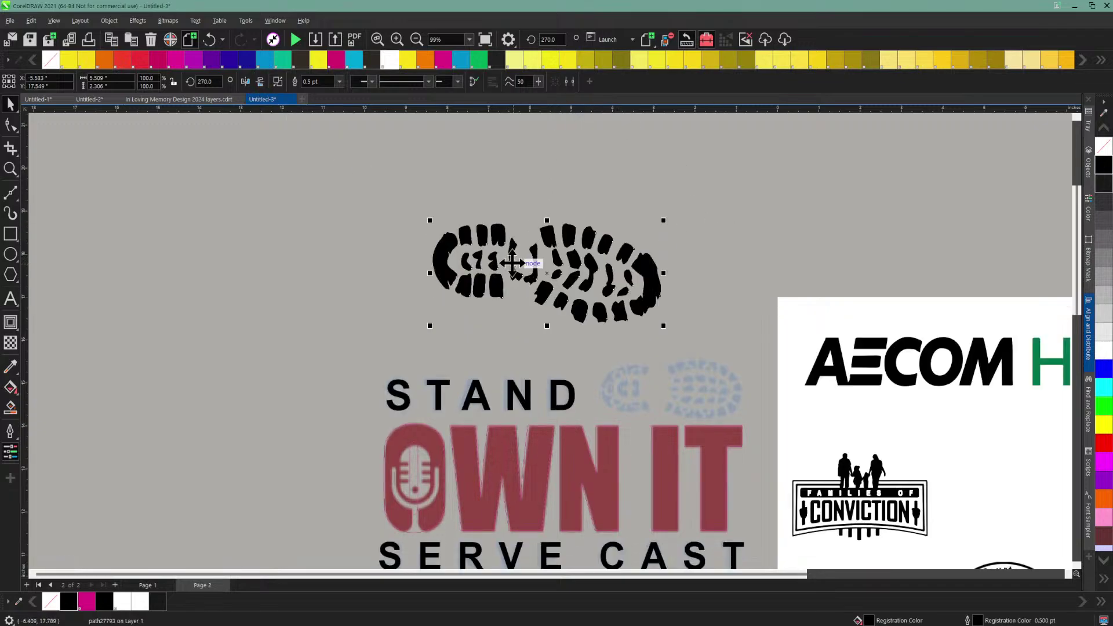
drag(517, 263, 617, 366)
drag(533, 322, 627, 363)
drag(683, 412, 664, 390)
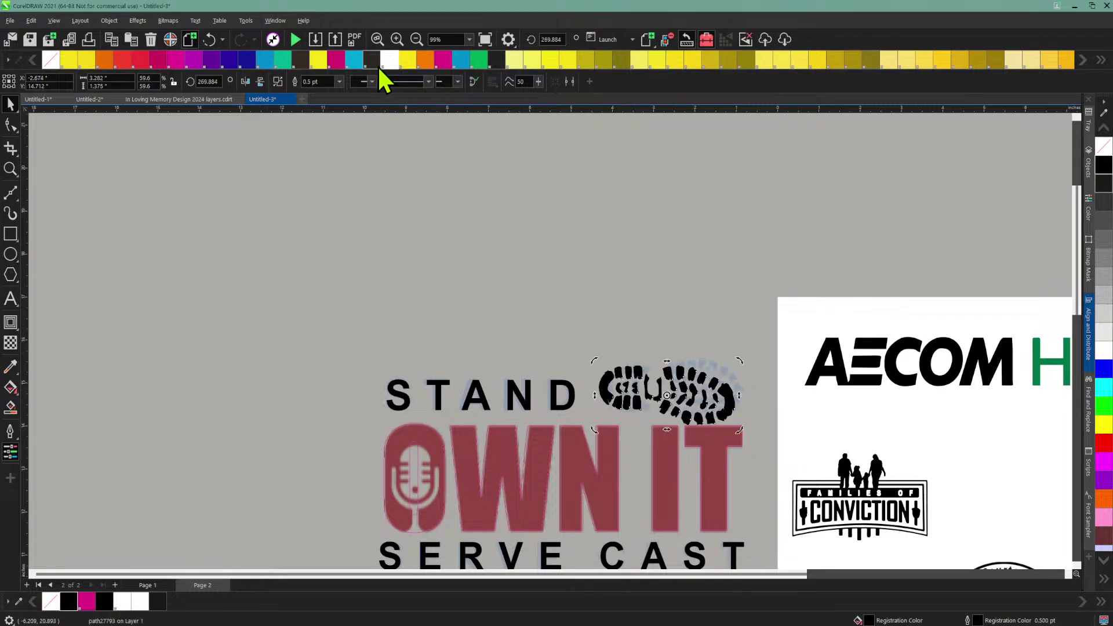
Step: Shift the boot print slightly upward and rotate it to about 276.6 degrees to follow the blue reference print
click(395, 43)
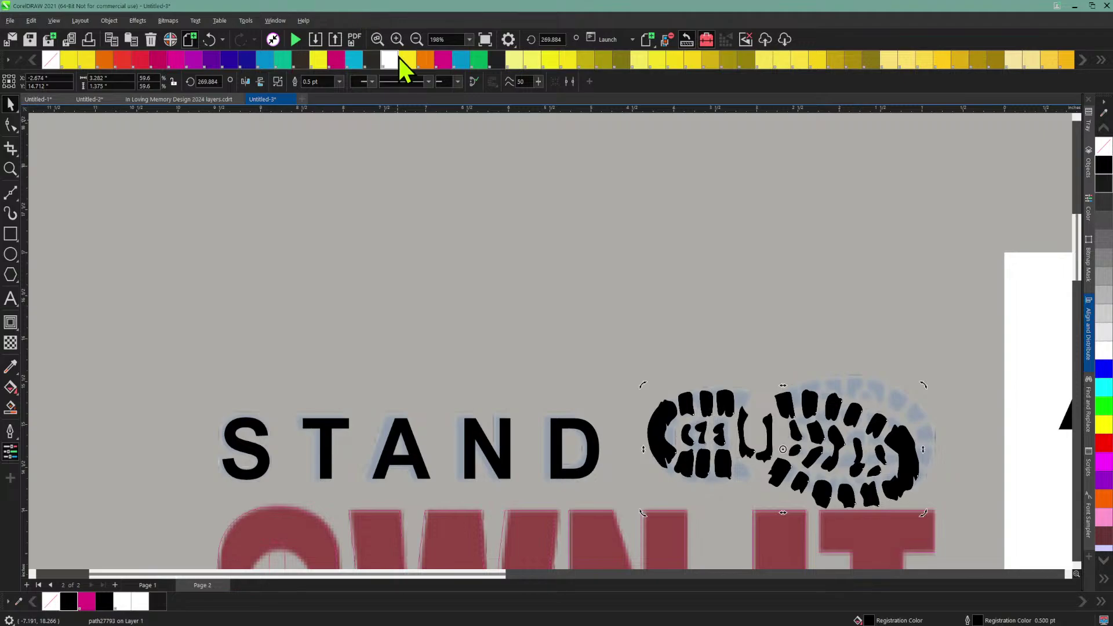
drag(493, 575, 590, 575)
click(575, 459)
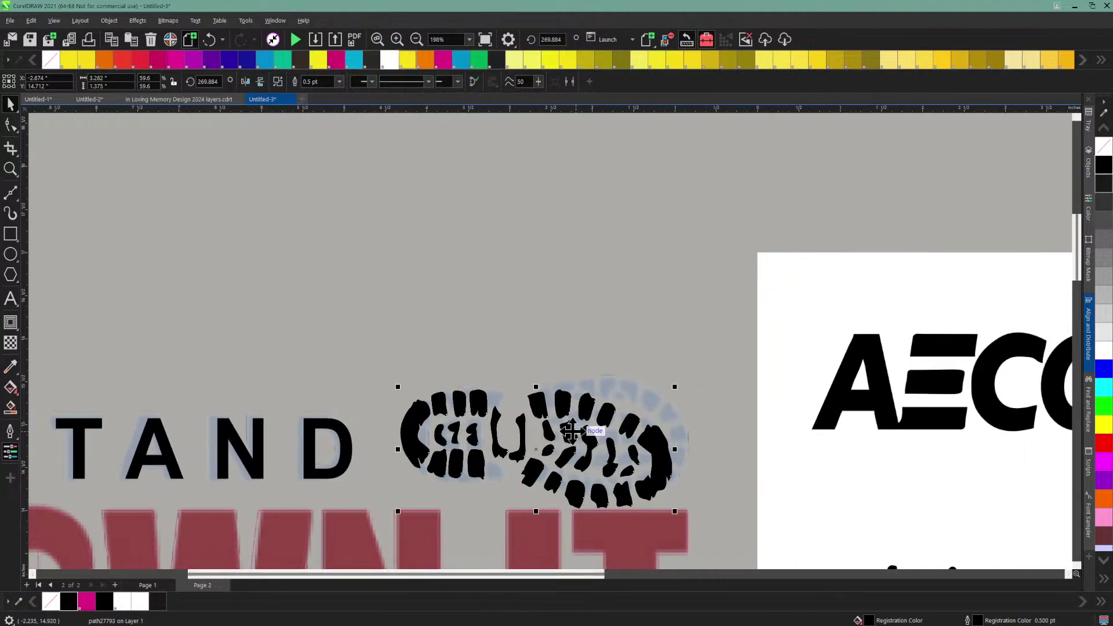
drag(554, 416, 562, 402)
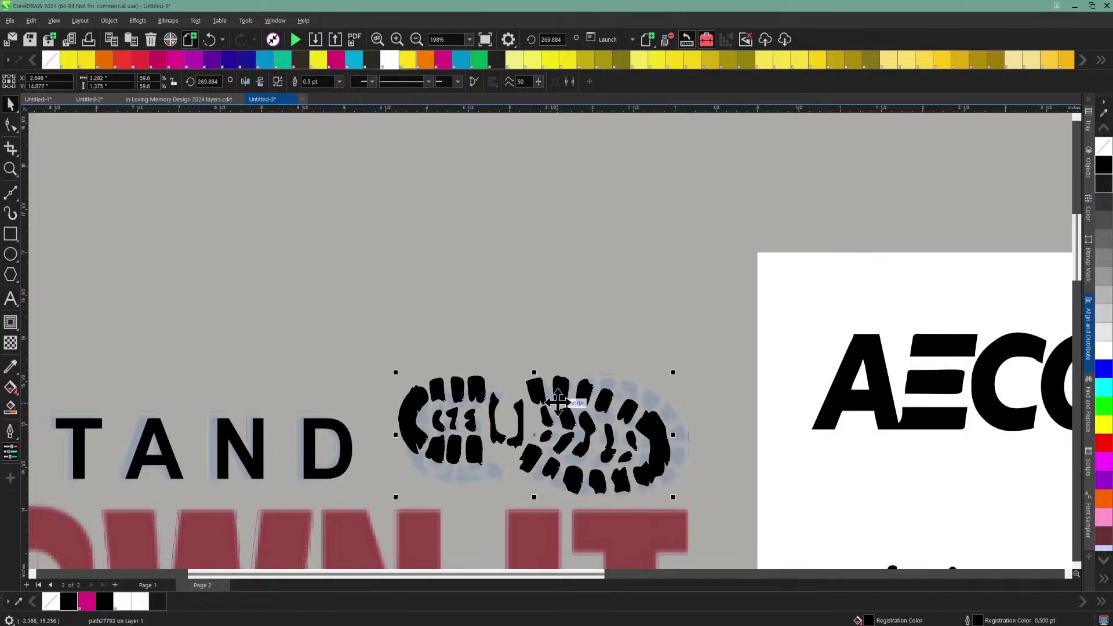
click(561, 401)
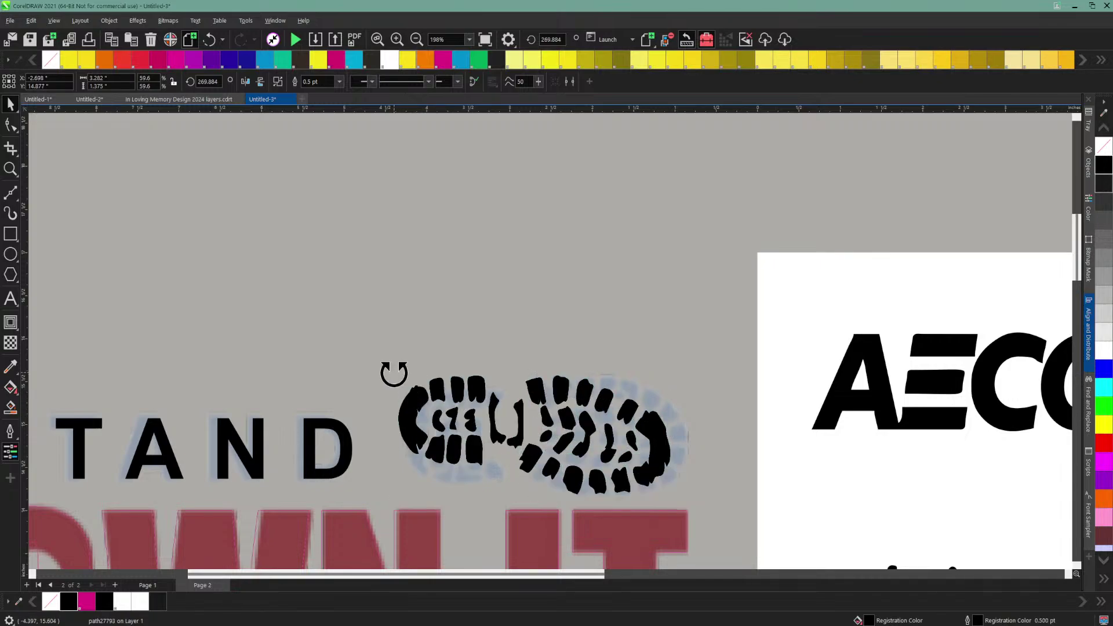
drag(393, 371, 390, 390)
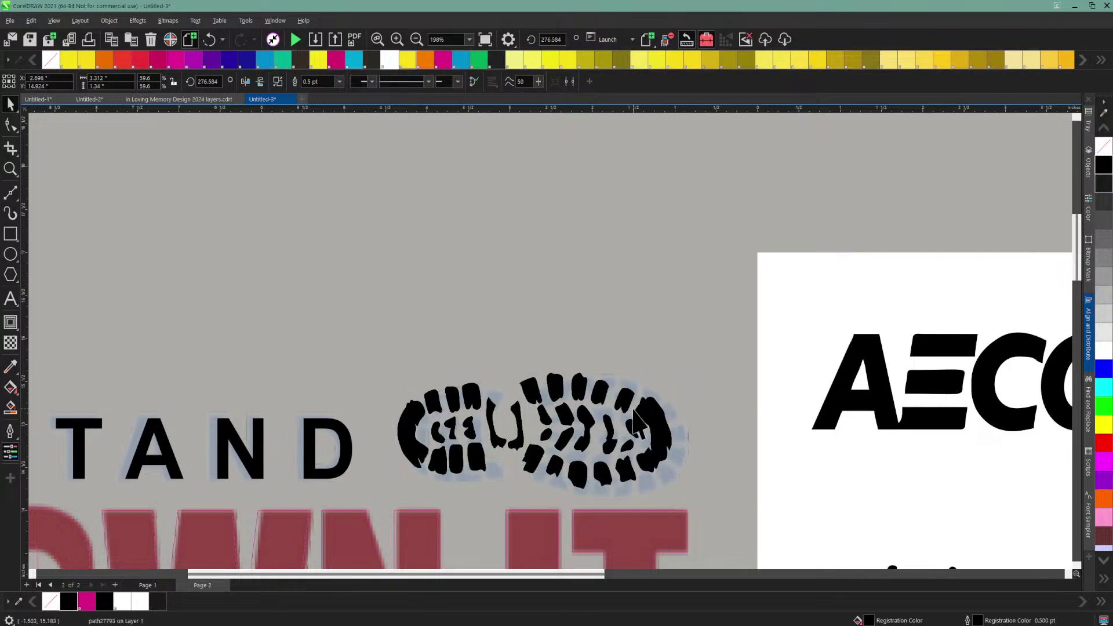
Step: Enlarge the boot print to about 64% so that it covers the length of the blue reference print
click(665, 386)
drag(674, 369, 694, 360)
mouse_move(575, 400)
mouse_down()
mouse_move(566, 377)
mouse_move(571, 397)
mouse_move(565, 387)
mouse_up()
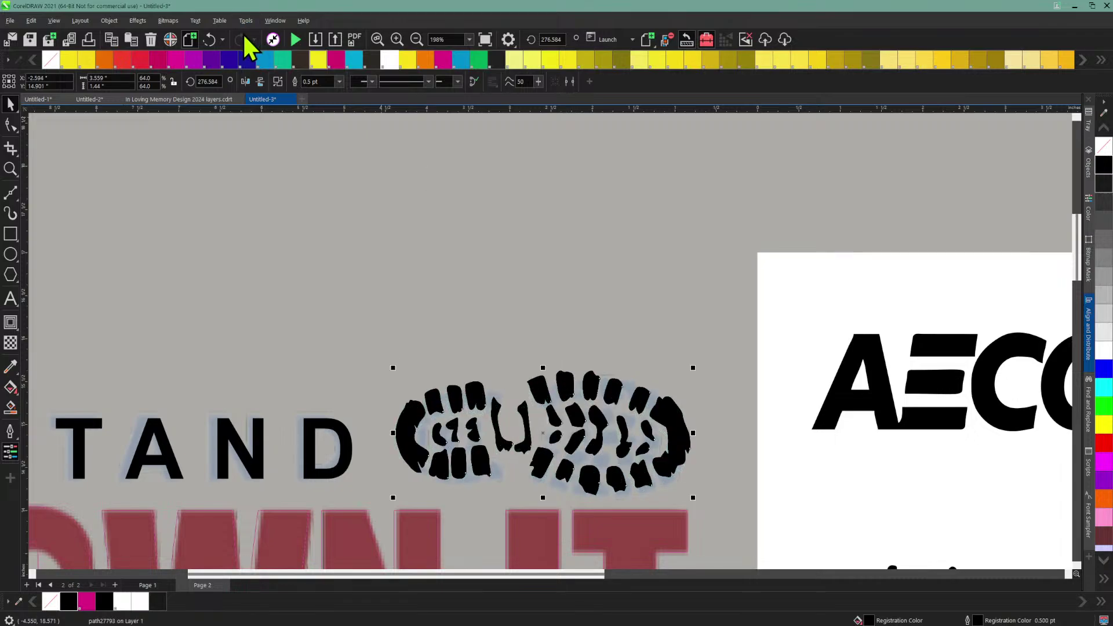
Step: Break the boot print apart and delete the two arch pieces between the heel and the sole
click(111, 20)
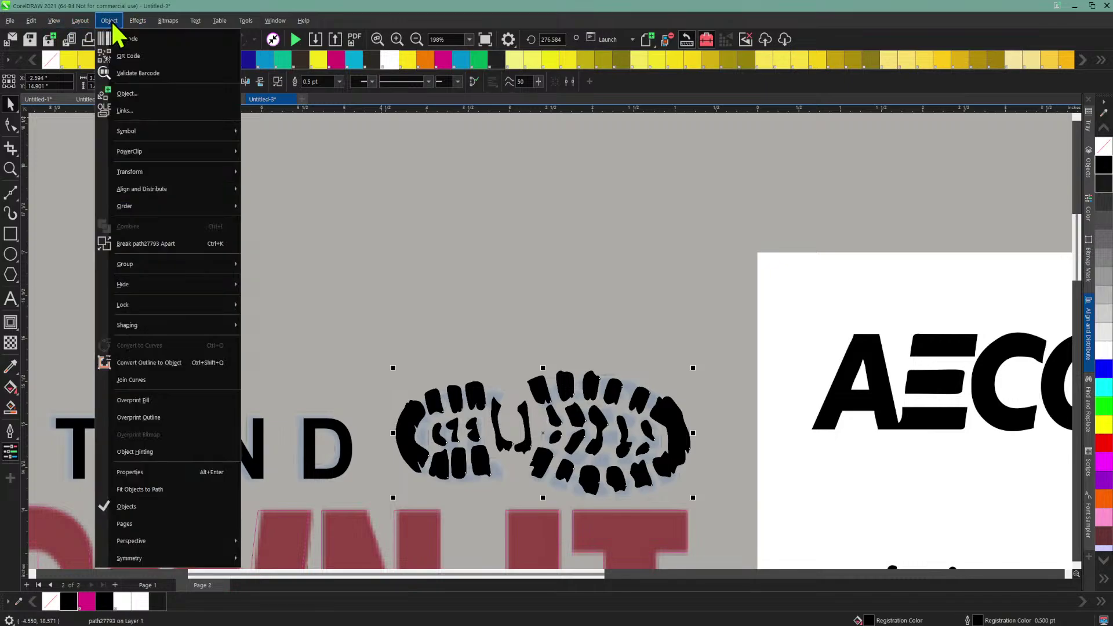
click(146, 244)
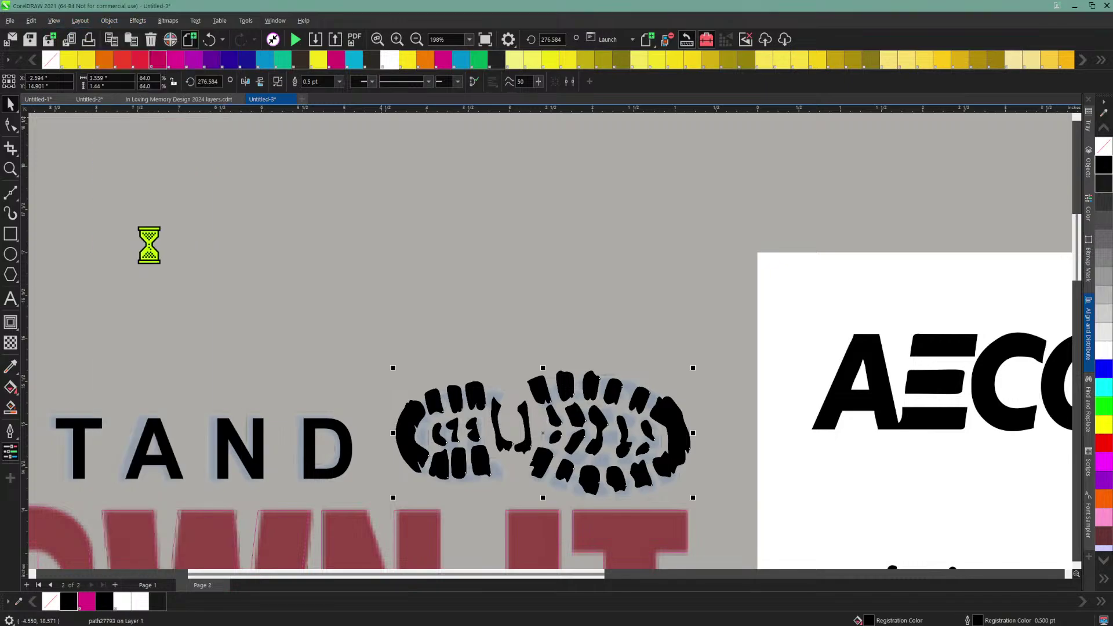
click(494, 417)
key(Delete)
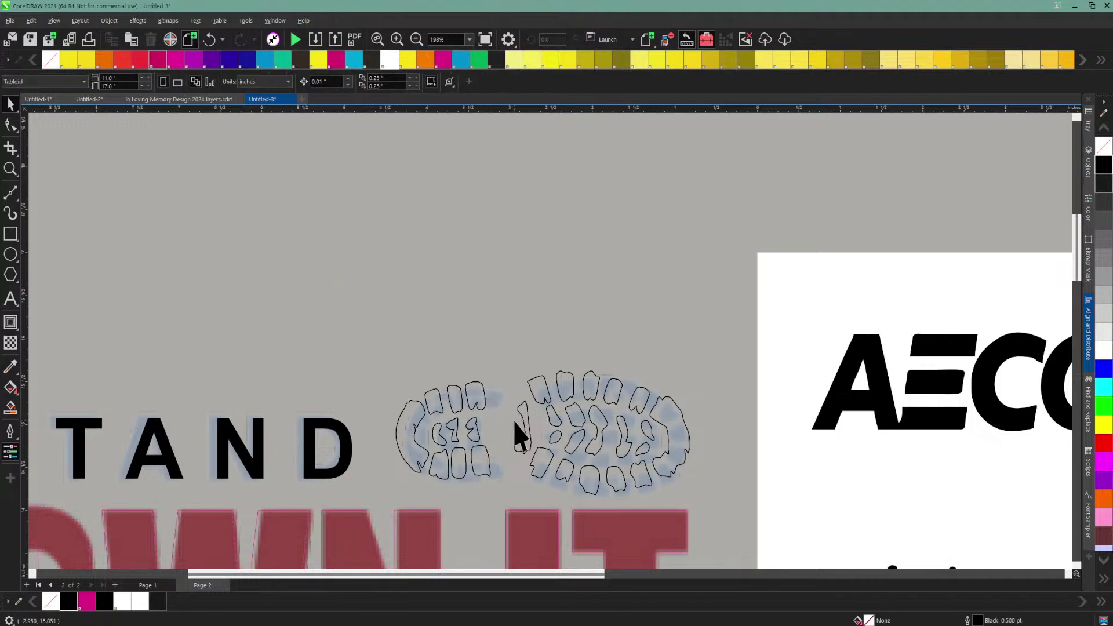
click(524, 419)
key(Delete)
Step: Select all the remaining heel and sole pieces and combine them into one solid shape
drag(645, 423, 646, 425)
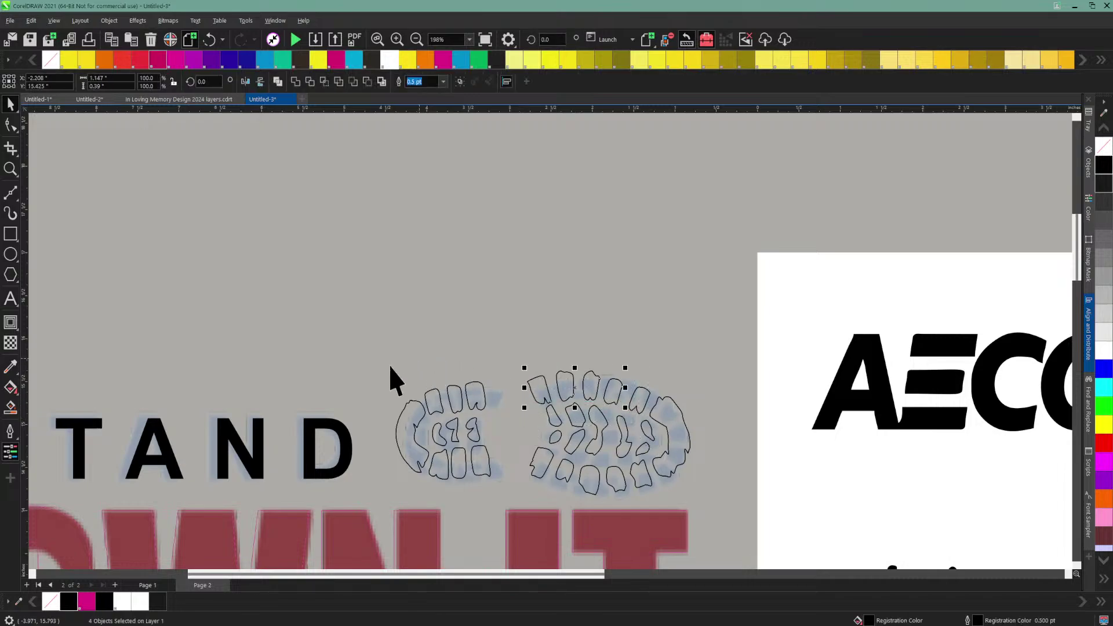
drag(373, 369, 470, 389)
drag(708, 500, 708, 500)
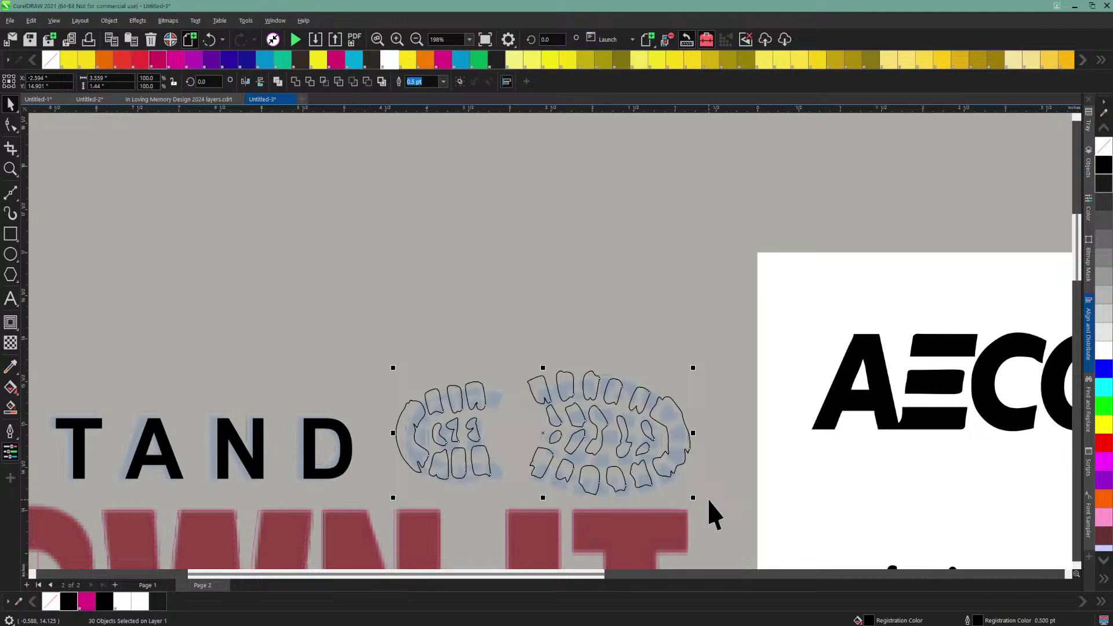
click(278, 82)
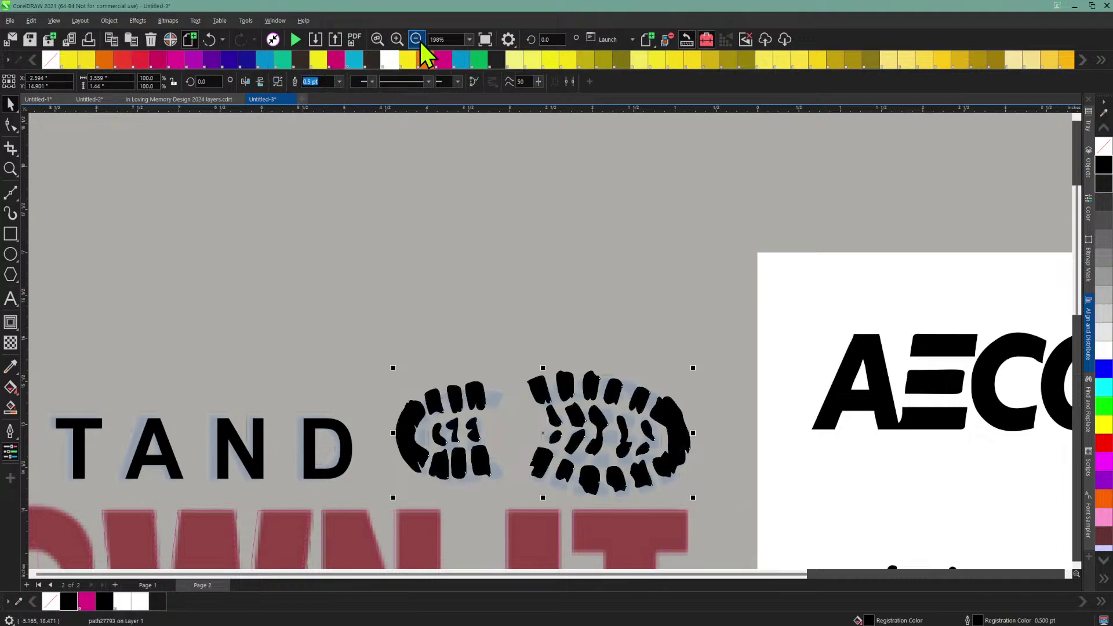
click(416, 39)
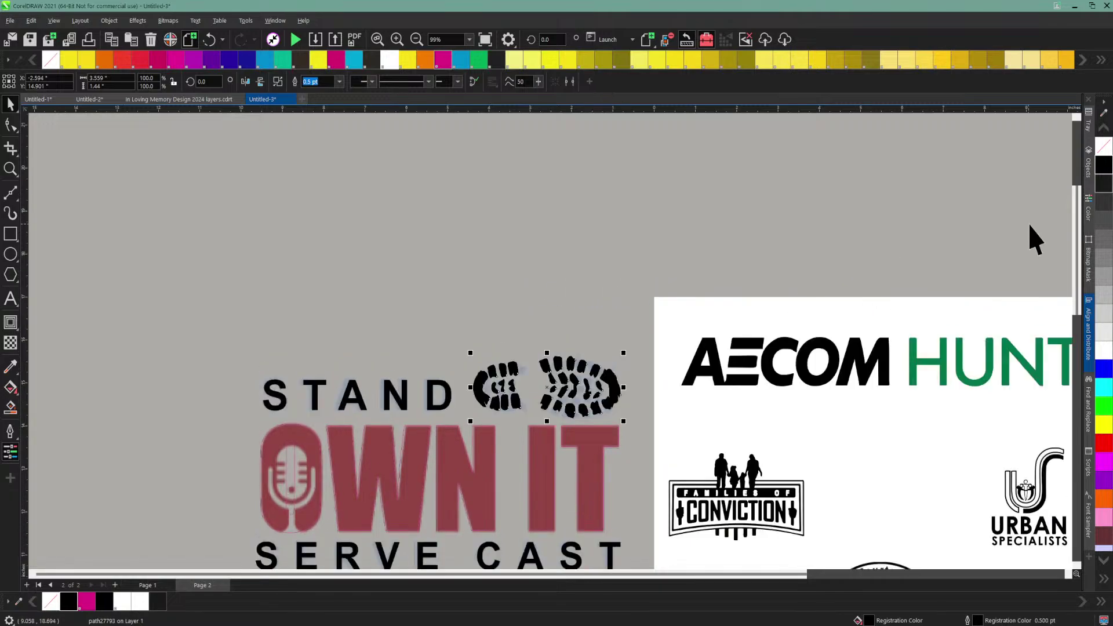
drag(1075, 207, 1076, 256)
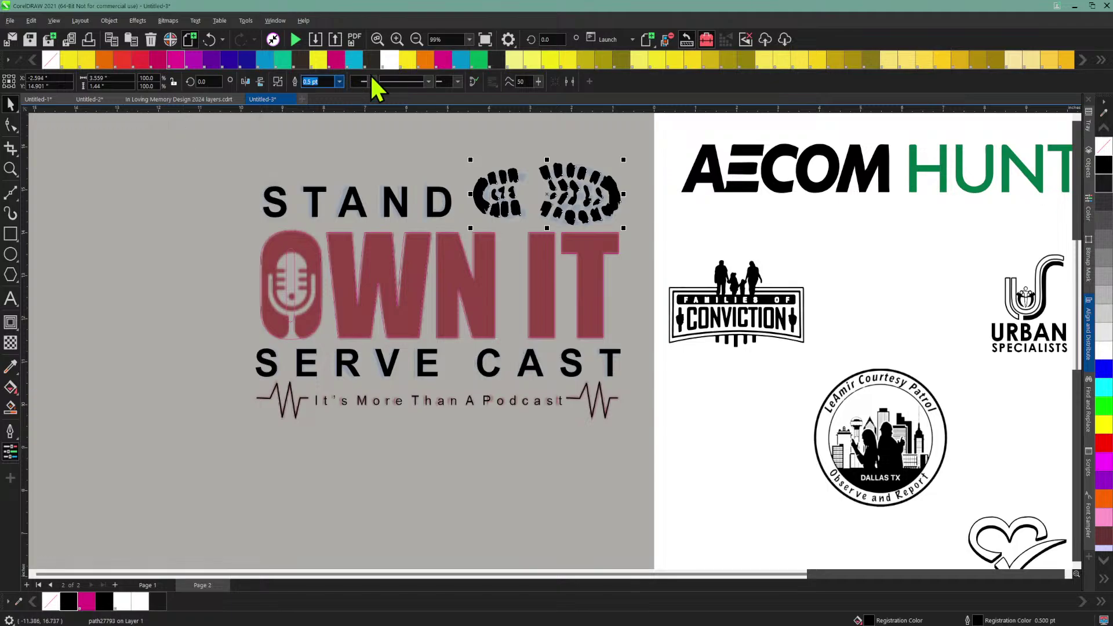
click(396, 39)
click(397, 40)
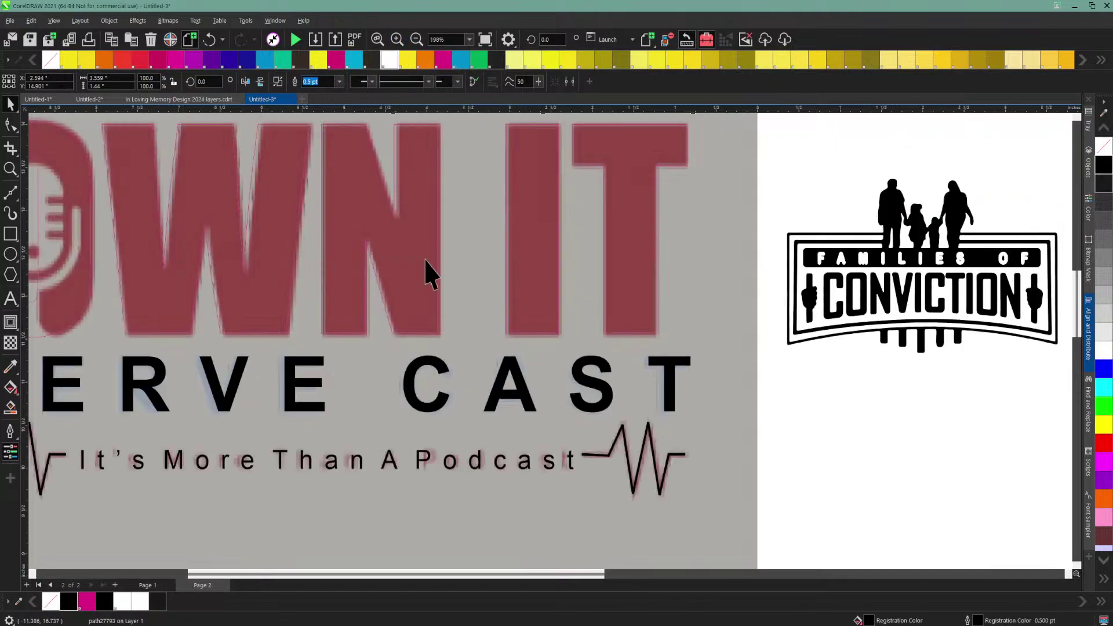
drag(503, 572, 379, 575)
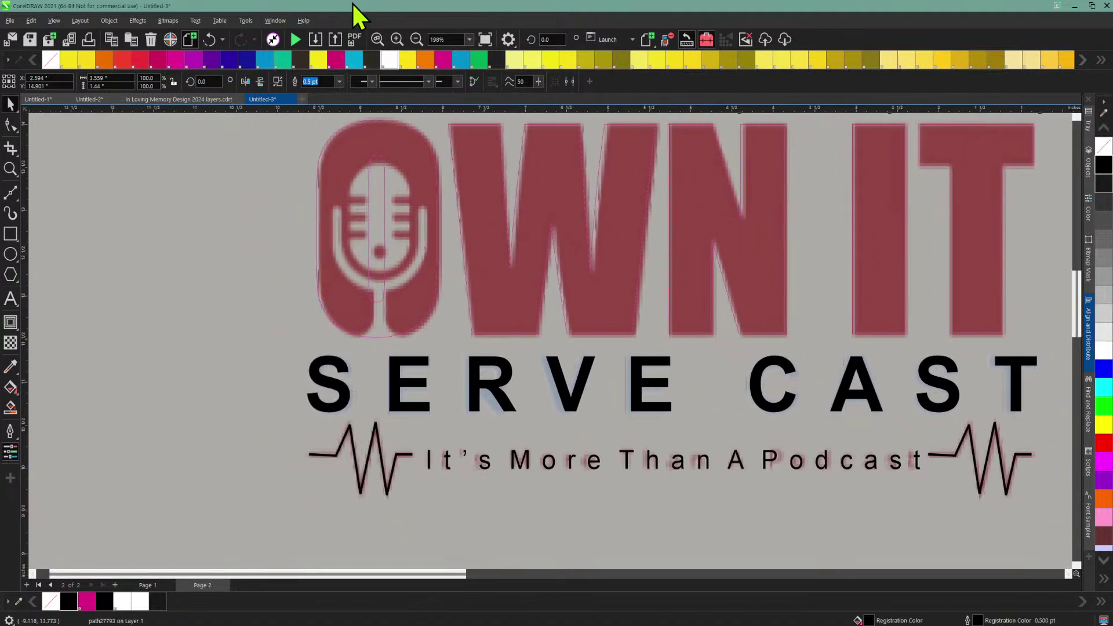
Step: Break the OWN IT outline text apart into separate words, and break the word OWN into single letters
click(373, 162)
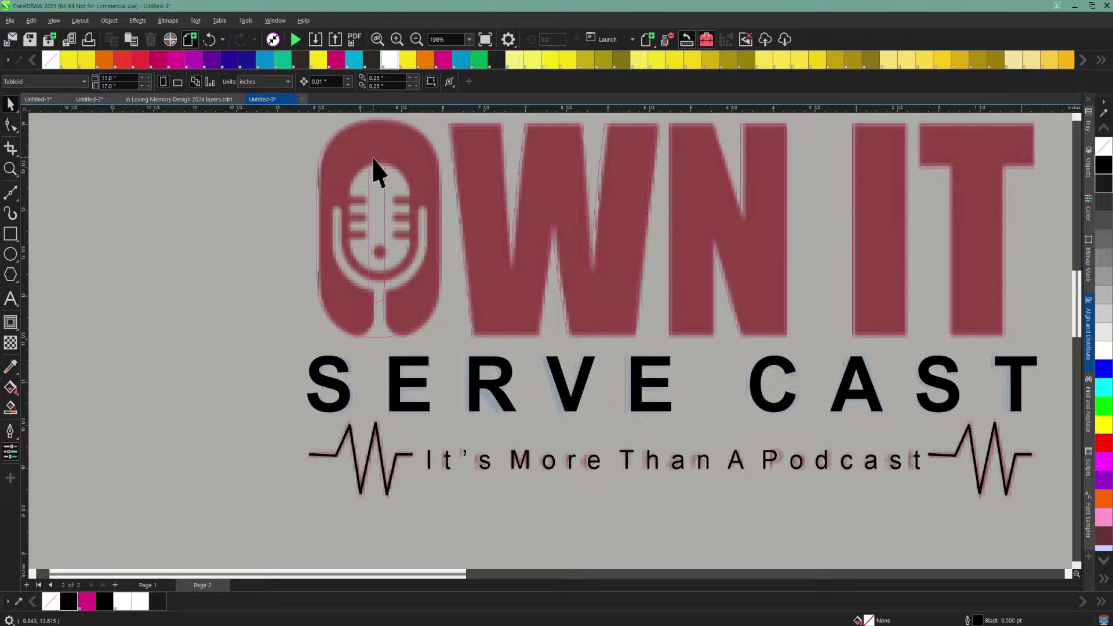
click(353, 125)
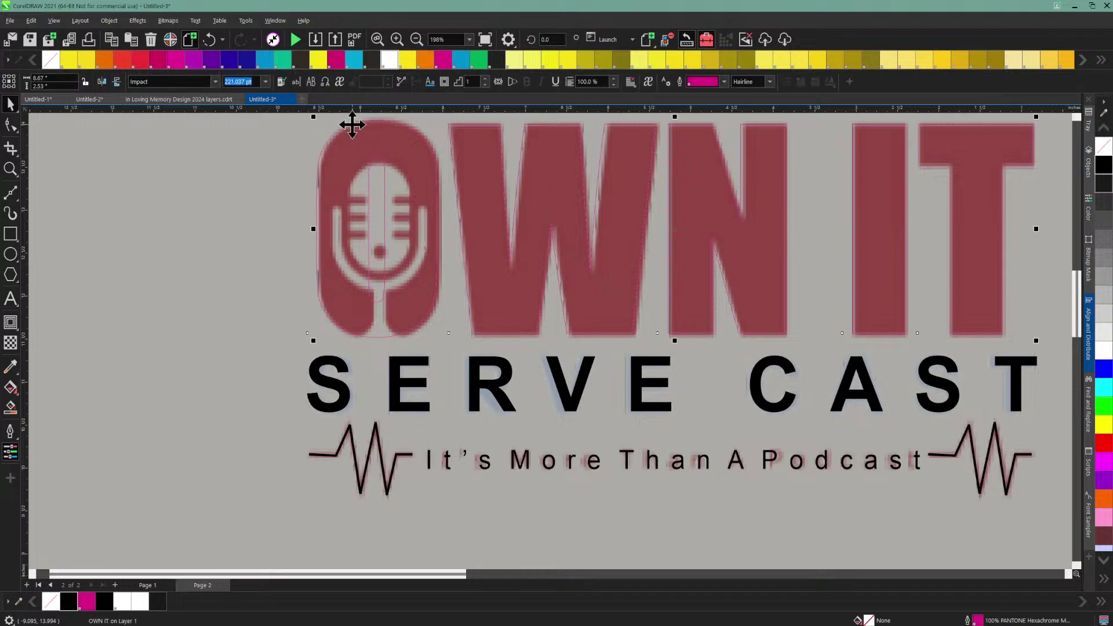
click(109, 20)
click(135, 243)
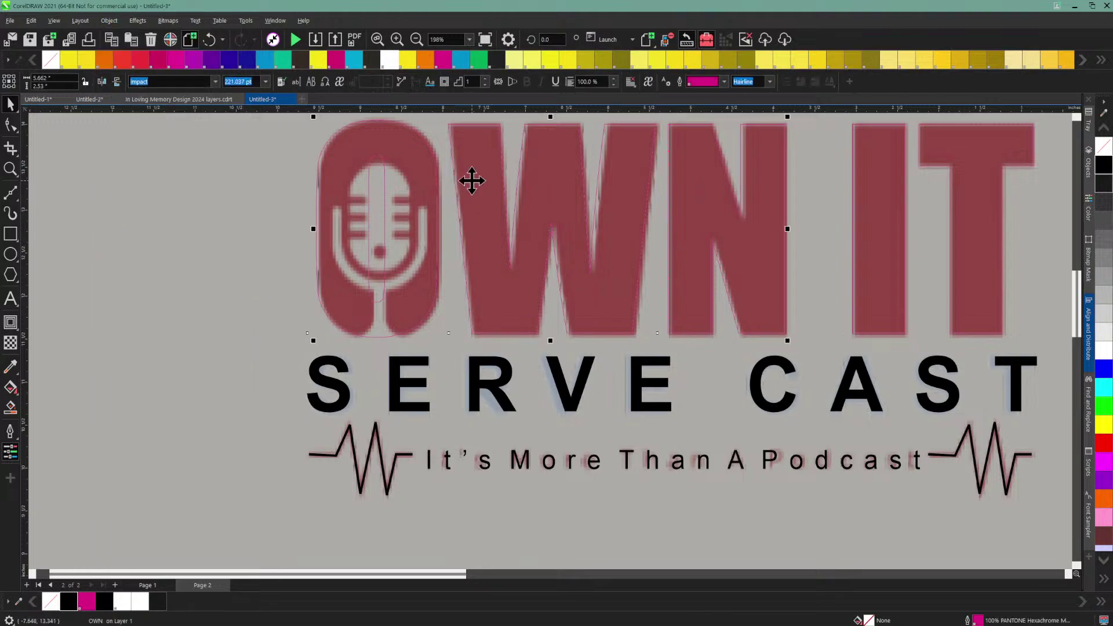
click(109, 20)
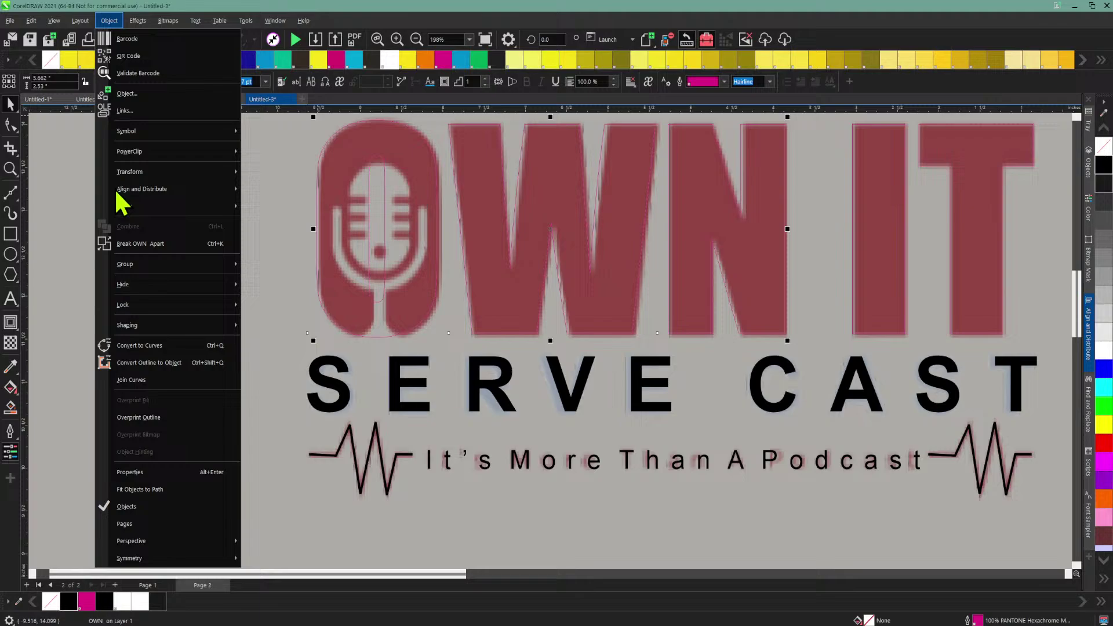
click(130, 246)
click(76, 241)
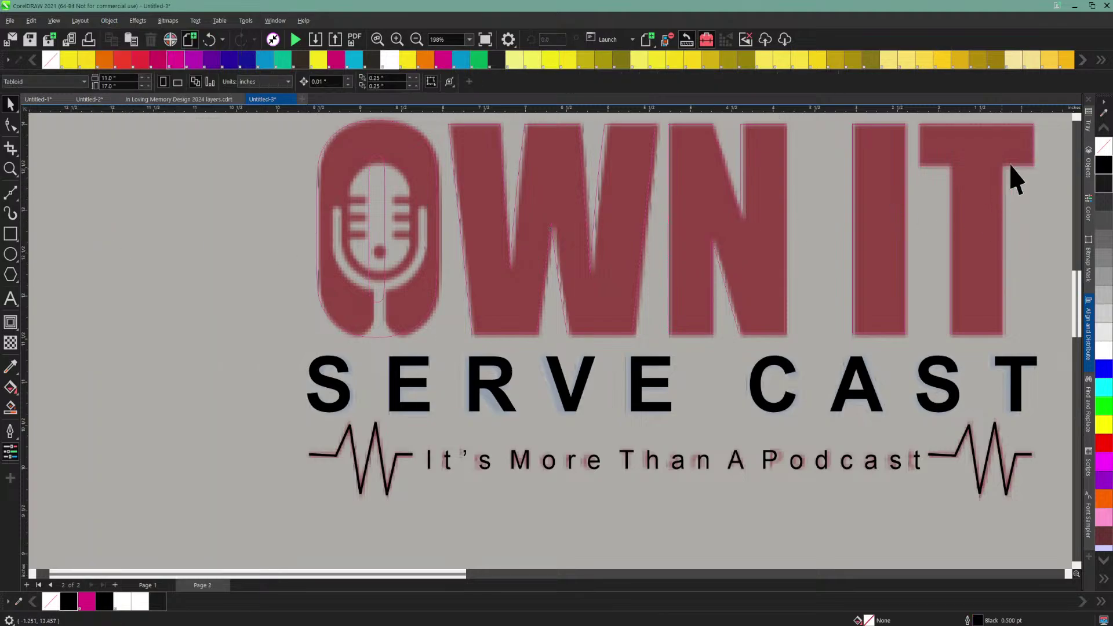
Step: Fill the W, the N and the word IT with solid black, leaving the O unfilled
drag(1047, 116, 443, 341)
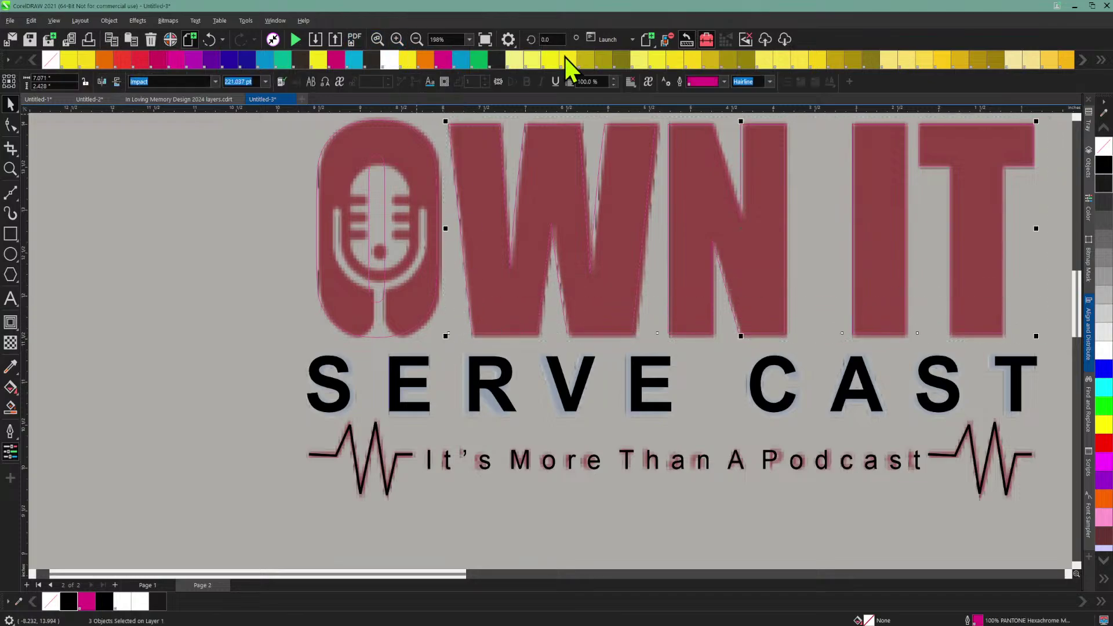
click(68, 601)
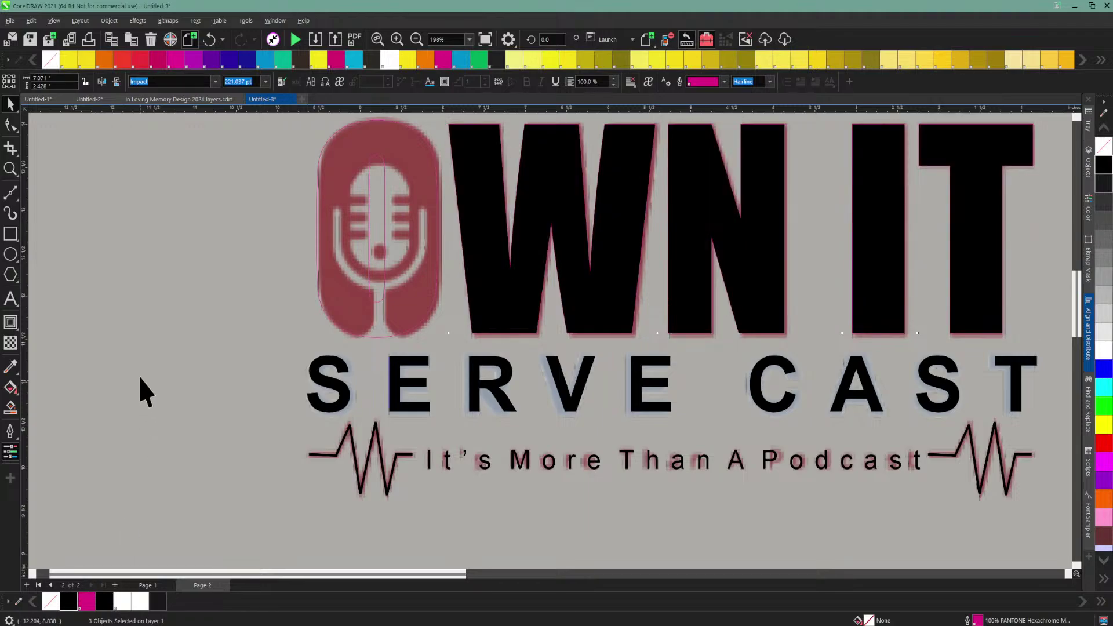
click(138, 377)
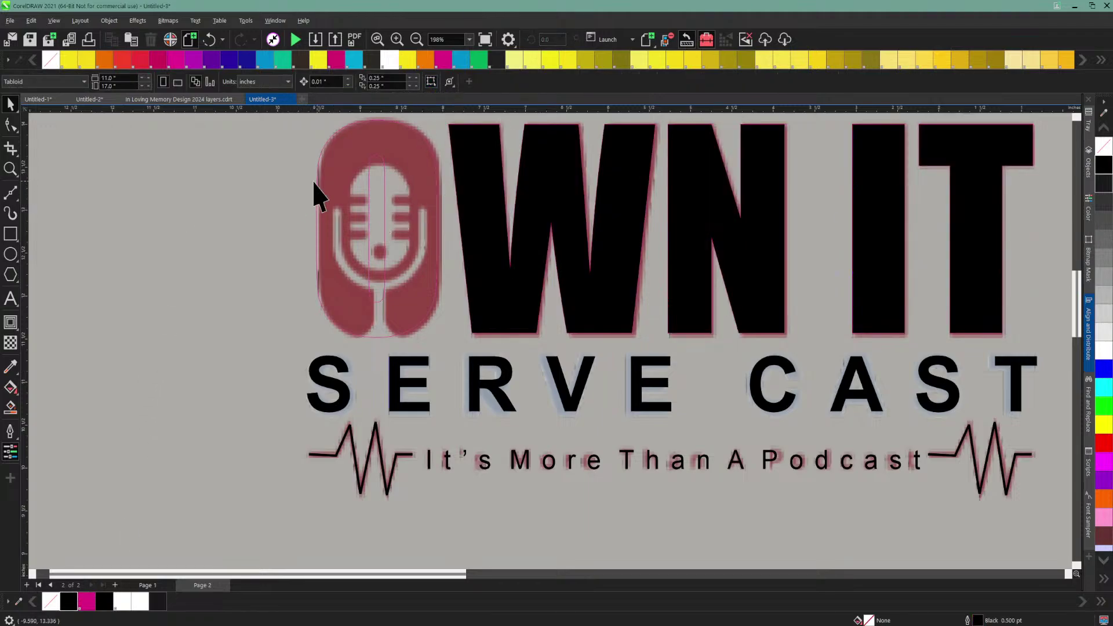
Step: Convert the letter O to curves and break it apart into its outer outline and inner counter
click(368, 181)
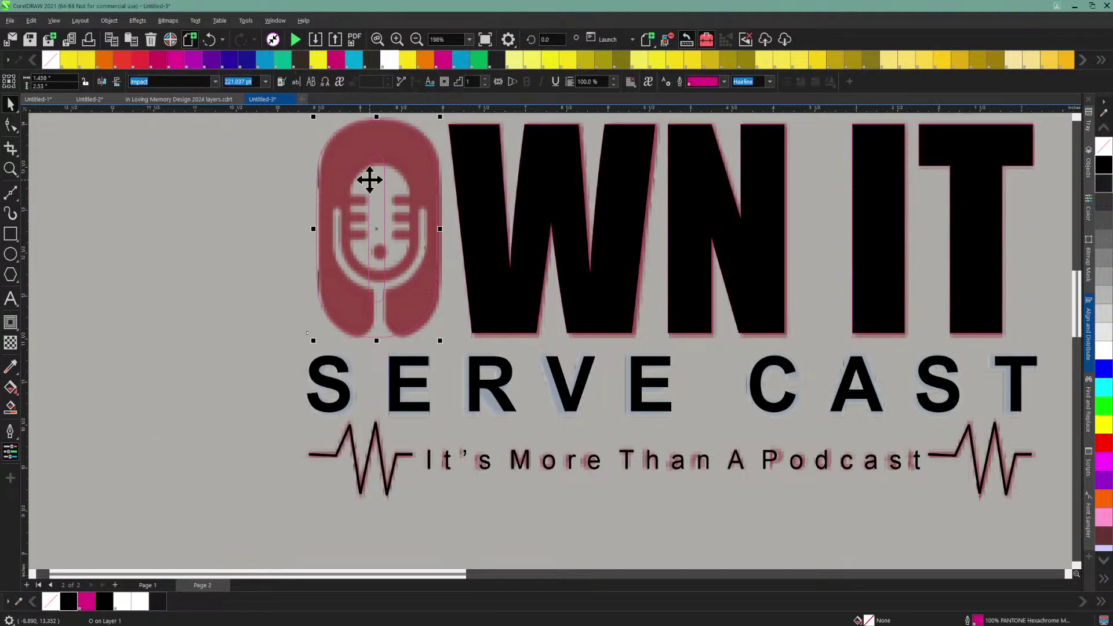
click(109, 21)
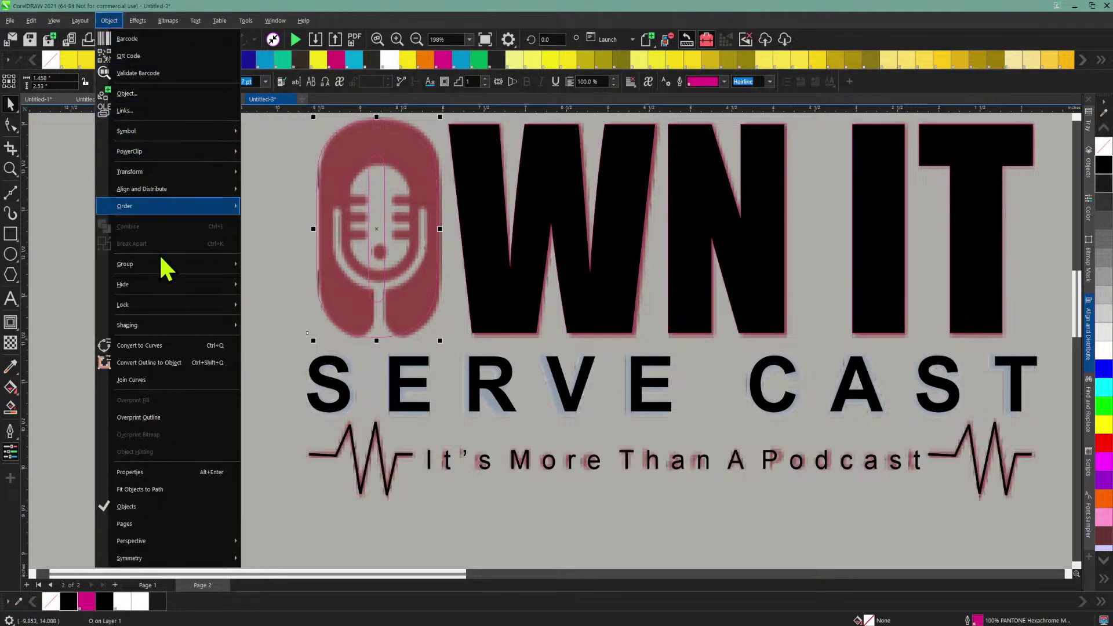
click(155, 346)
click(145, 283)
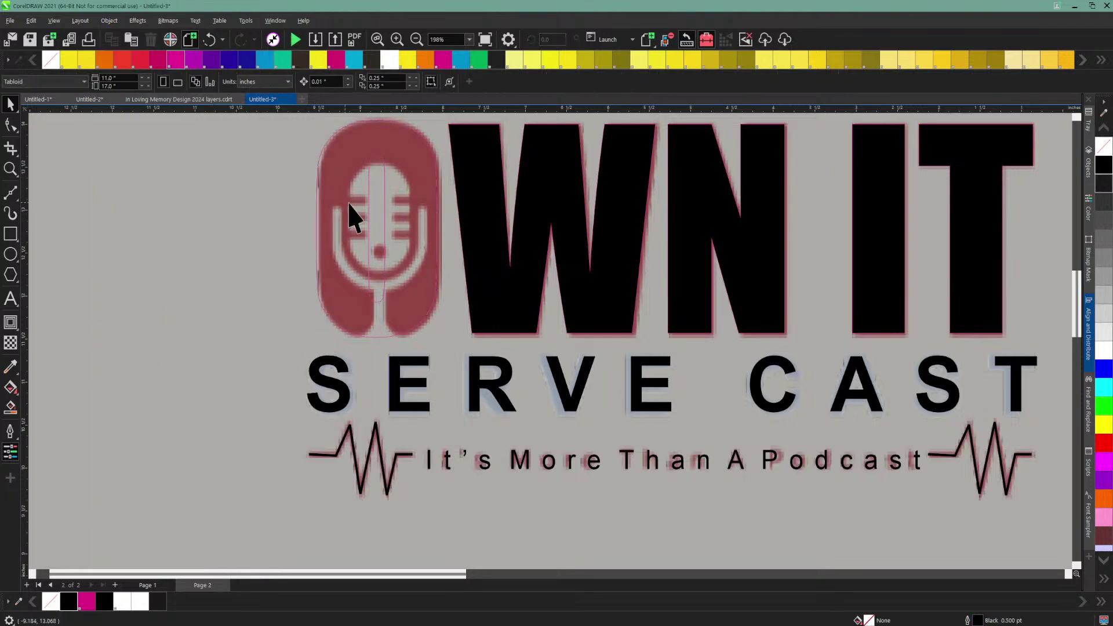
click(374, 157)
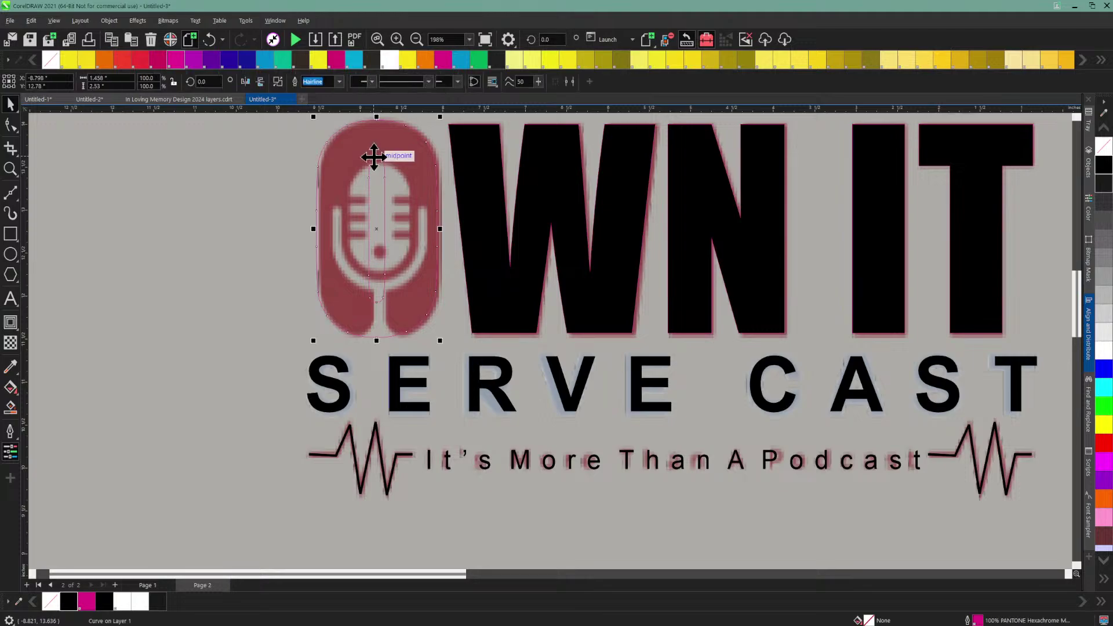
drag(373, 156, 363, 160)
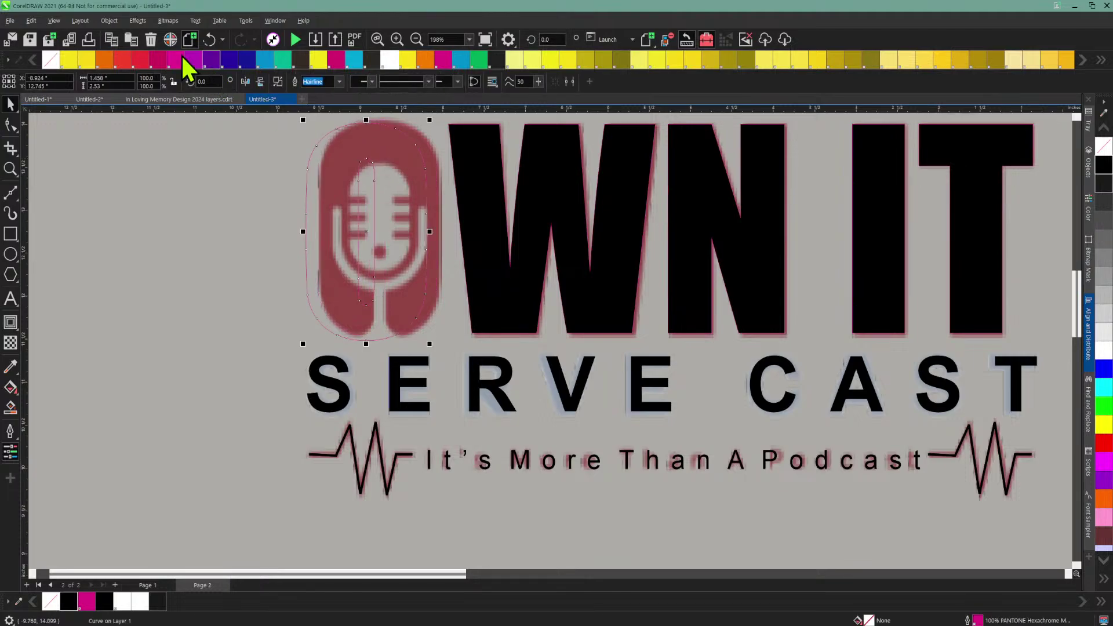
click(110, 19)
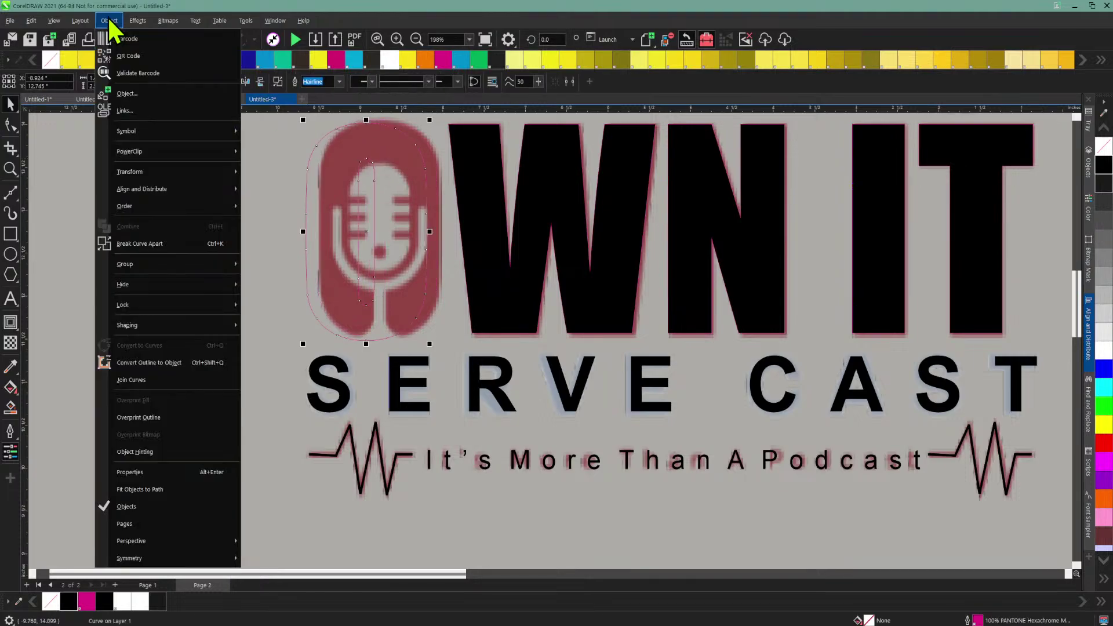
click(134, 248)
click(360, 220)
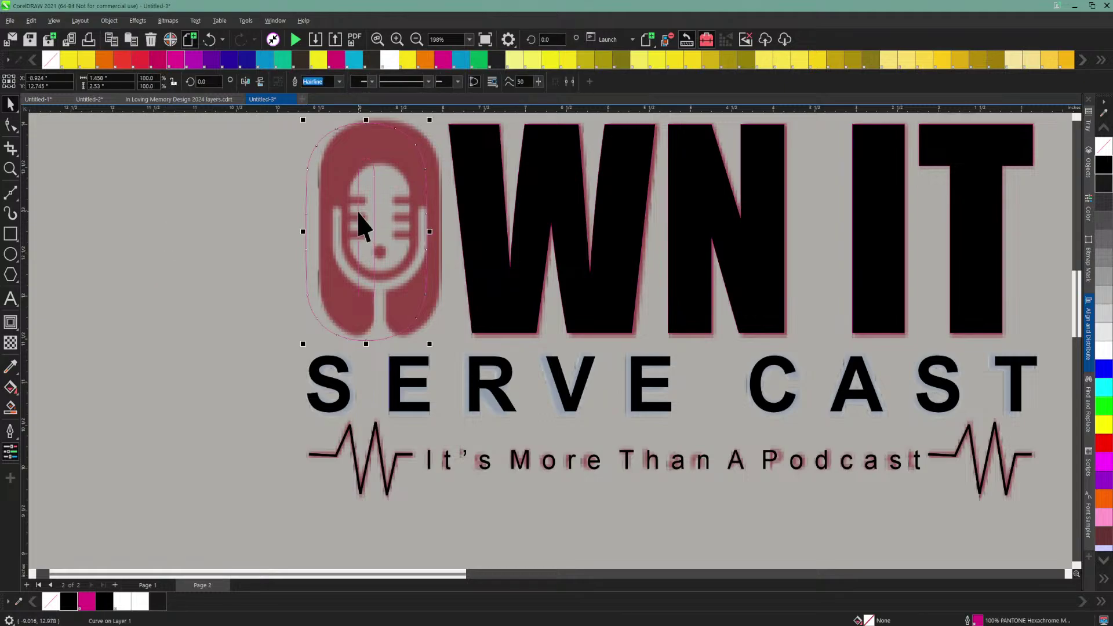
Step: Move the narrow inner counter out to the left of the O and realign the outer outline with the red O
click(358, 211)
drag(358, 212, 205, 214)
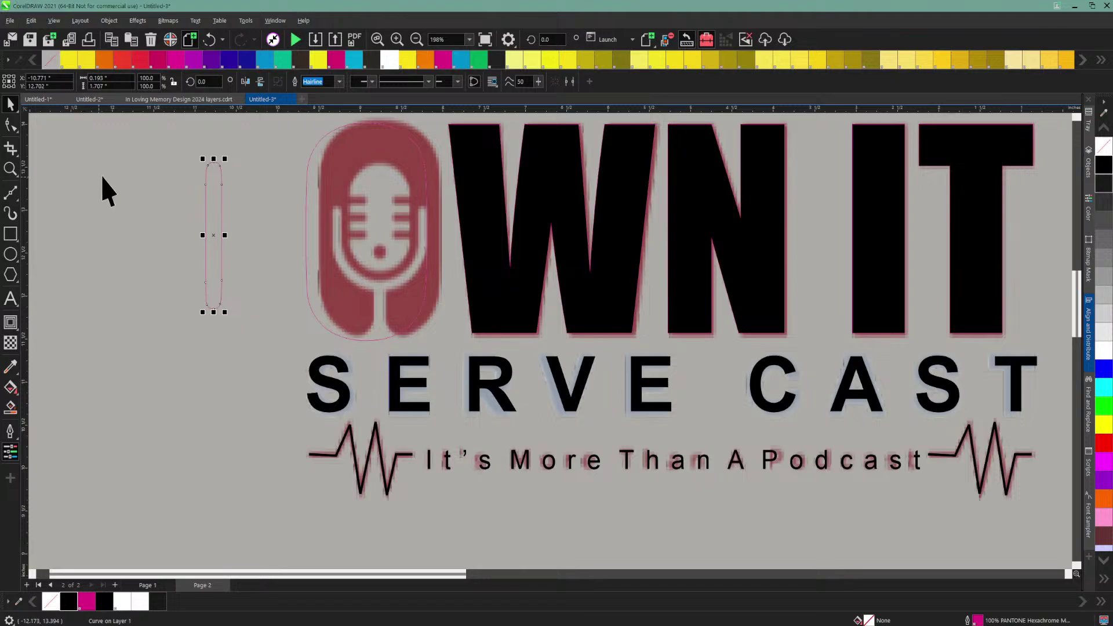
click(314, 214)
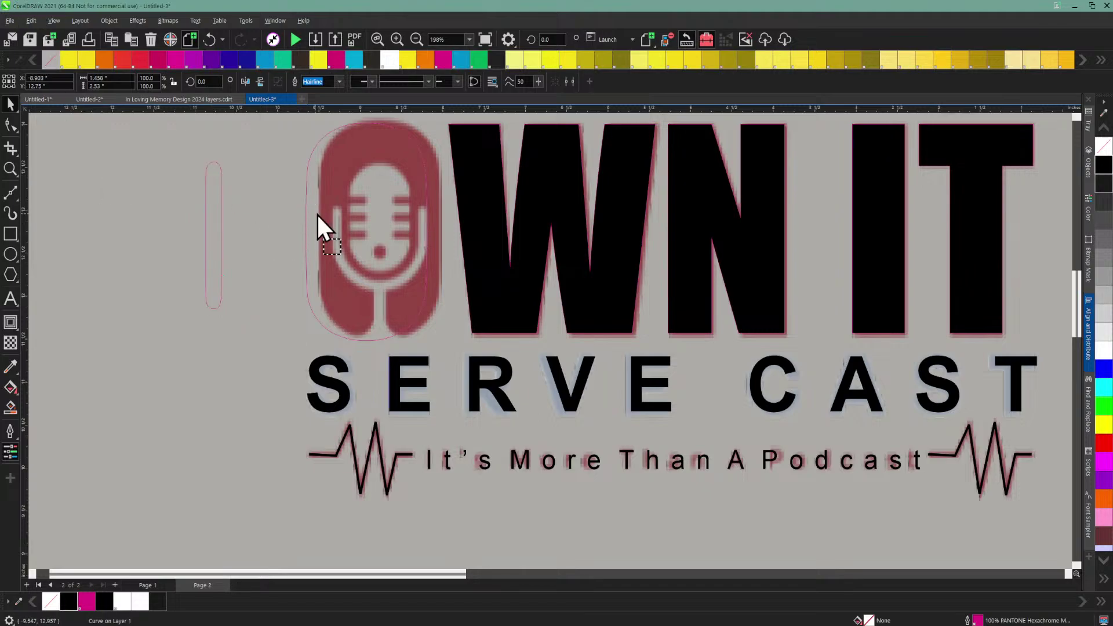
drag(318, 213, 325, 211)
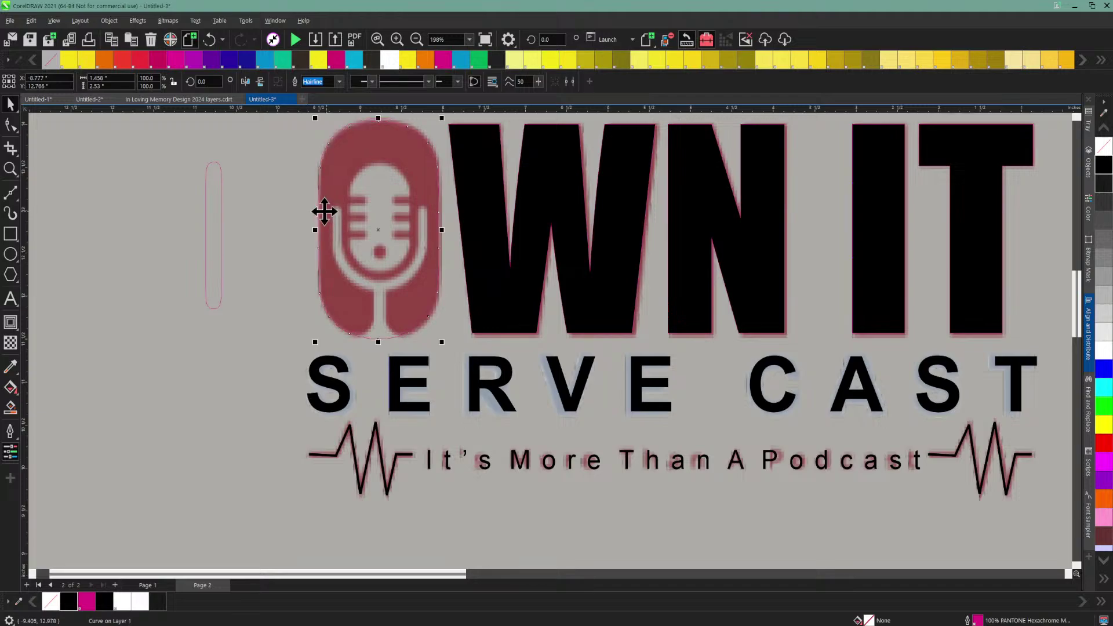
Step: Delete the detached inner counter and move the outer O outline to the empty area left of the microphone reference
click(197, 210)
click(207, 209)
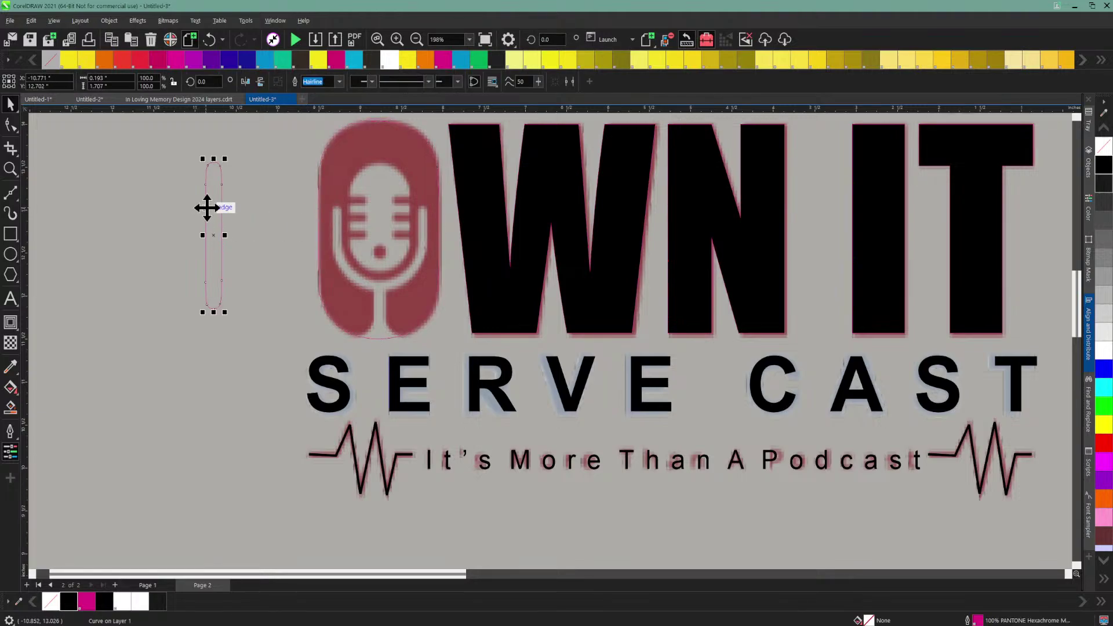
key(Delete)
click(356, 197)
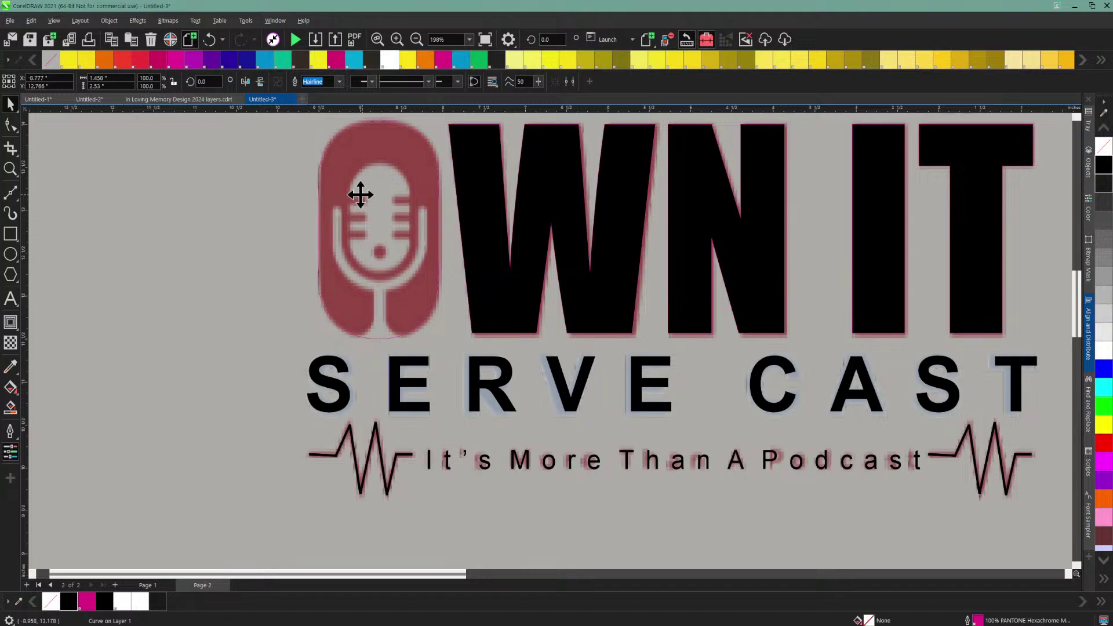
drag(360, 193, 142, 224)
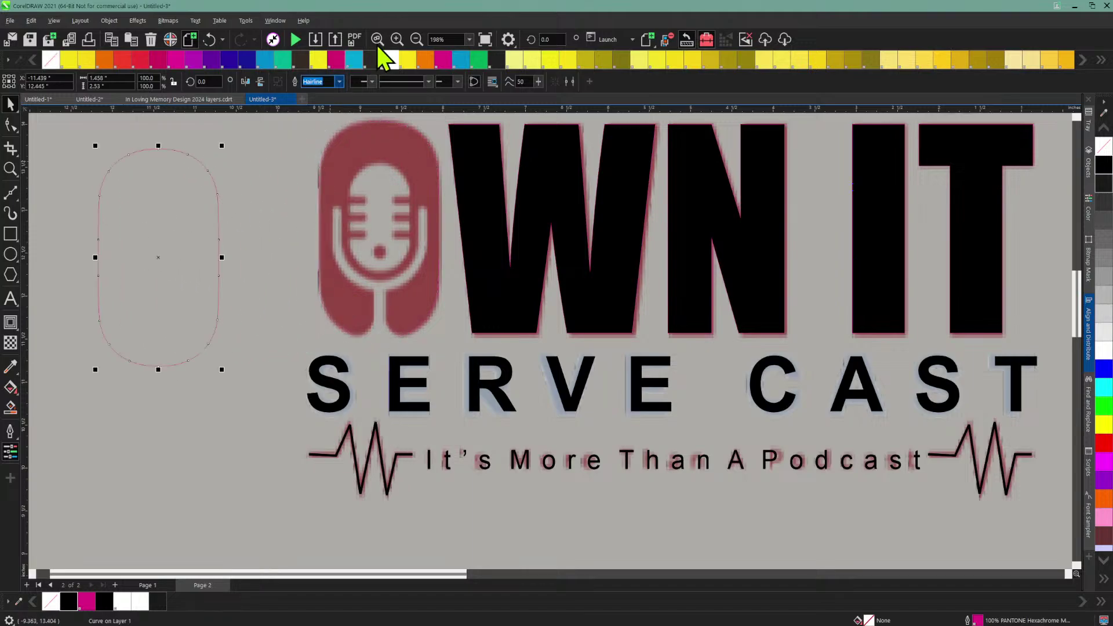
Step: Activate the Ellipse tool for tracing the microphone inside the red reference O
click(400, 40)
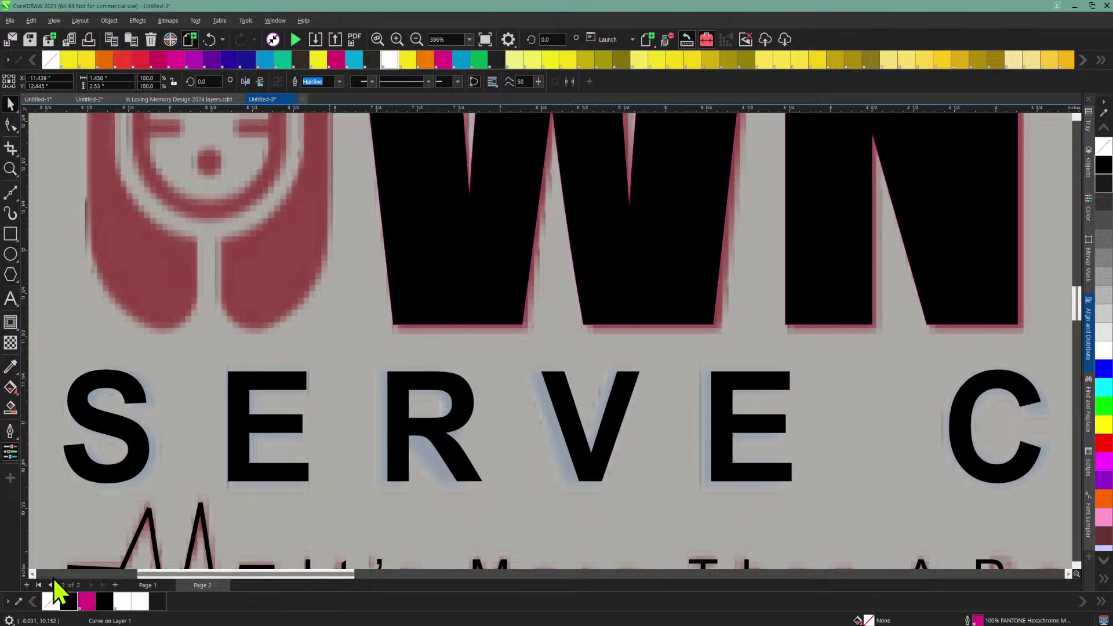
click(32, 574)
click(33, 575)
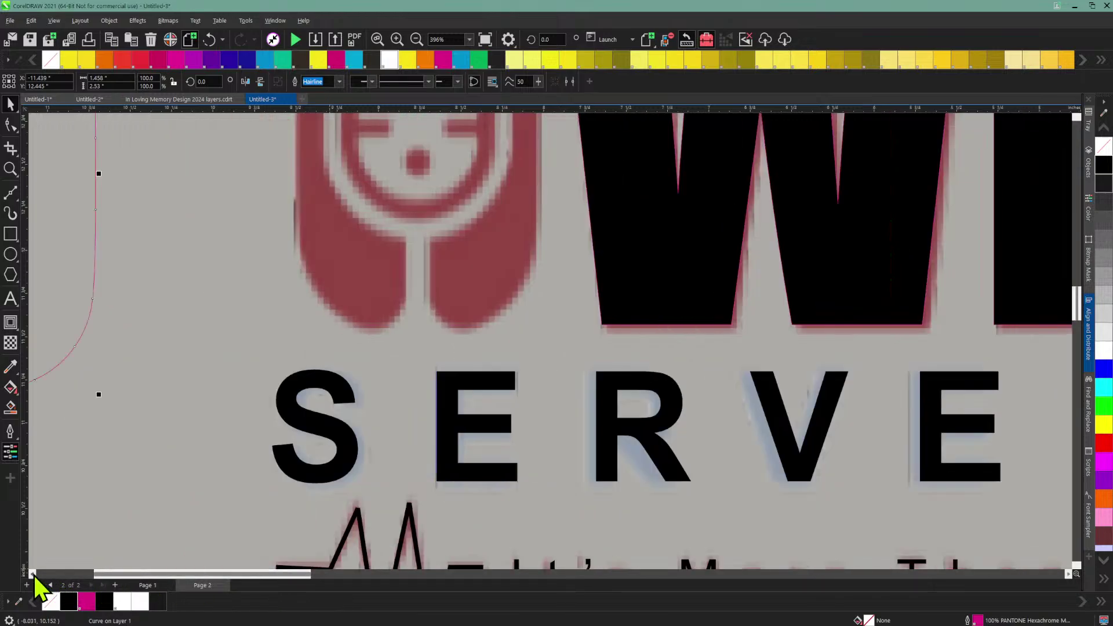
click(33, 574)
scroll(509, 350, up, 1)
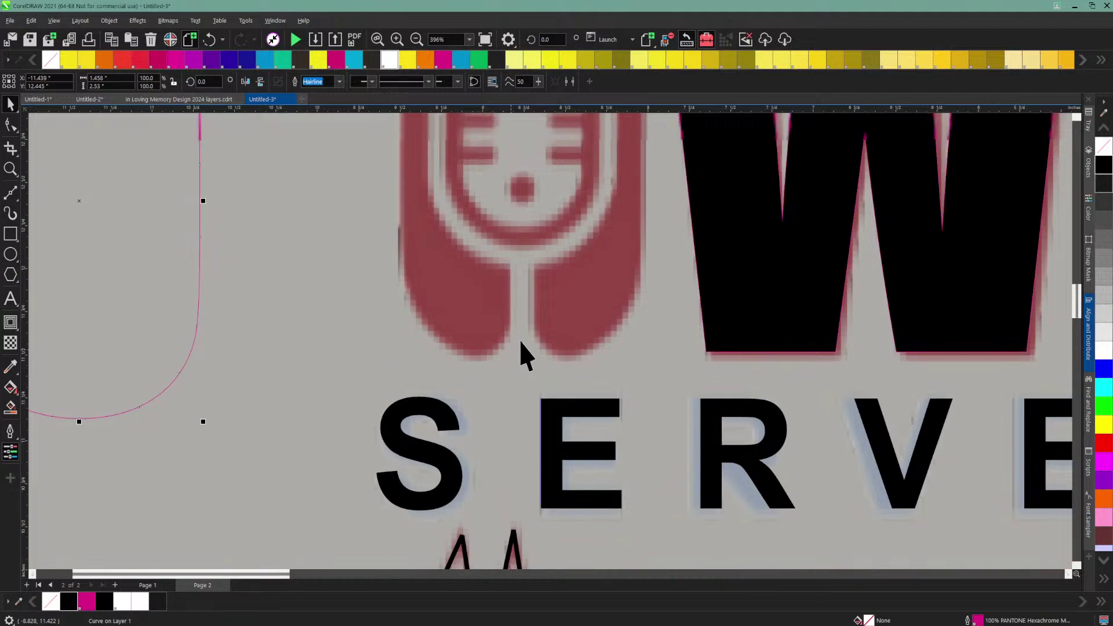
scroll(520, 339, up, 3)
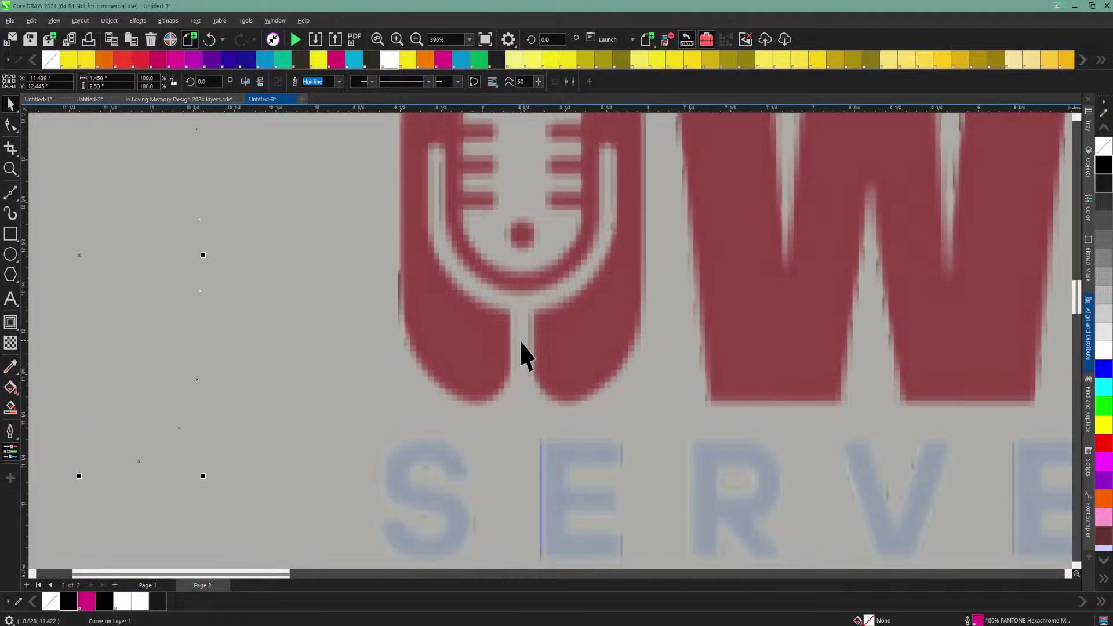
scroll(520, 340, up, 3)
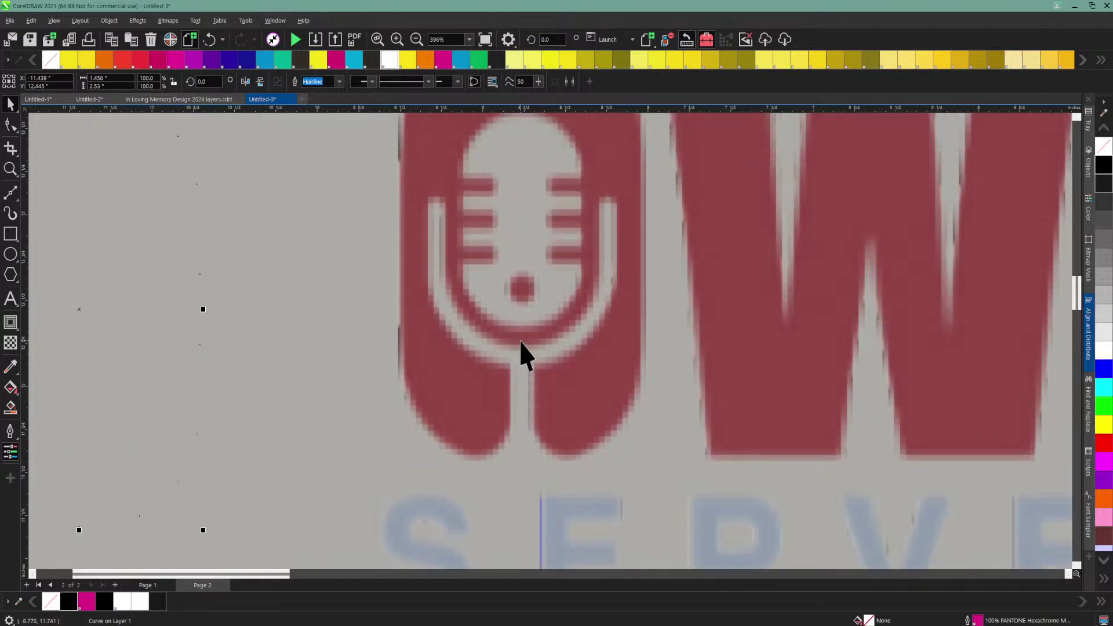
scroll(519, 339, up, 3)
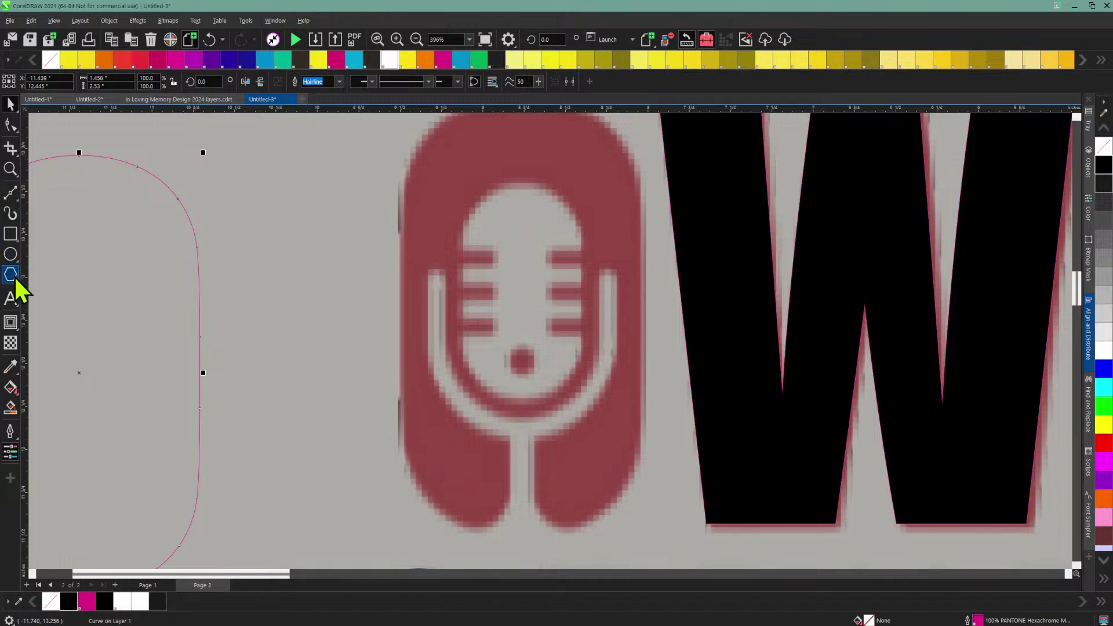
click(10, 255)
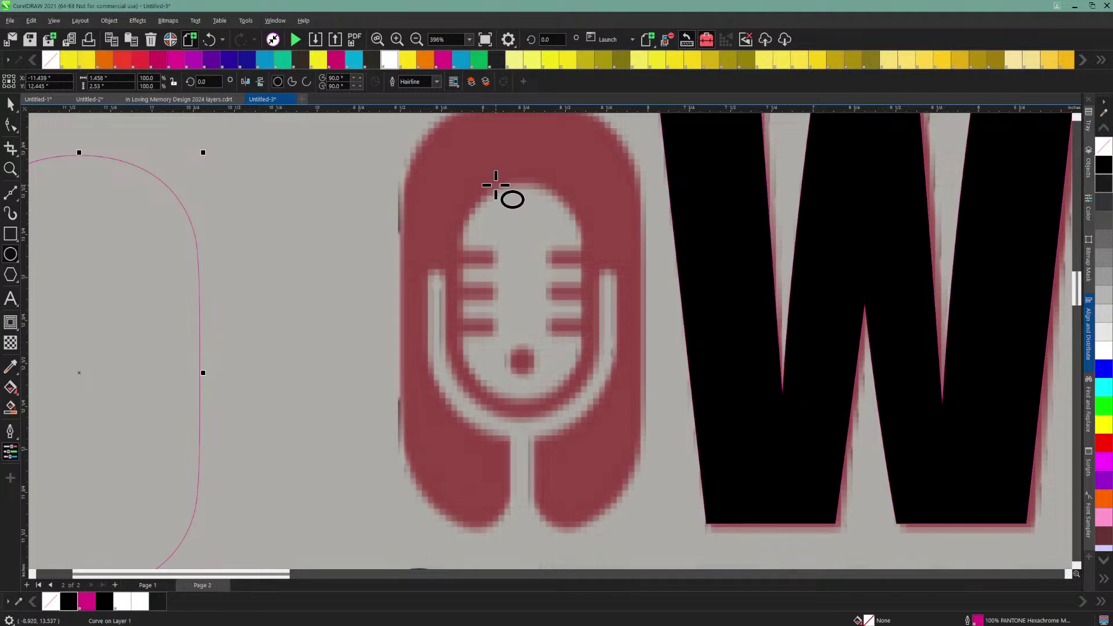
drag(497, 186, 647, 400)
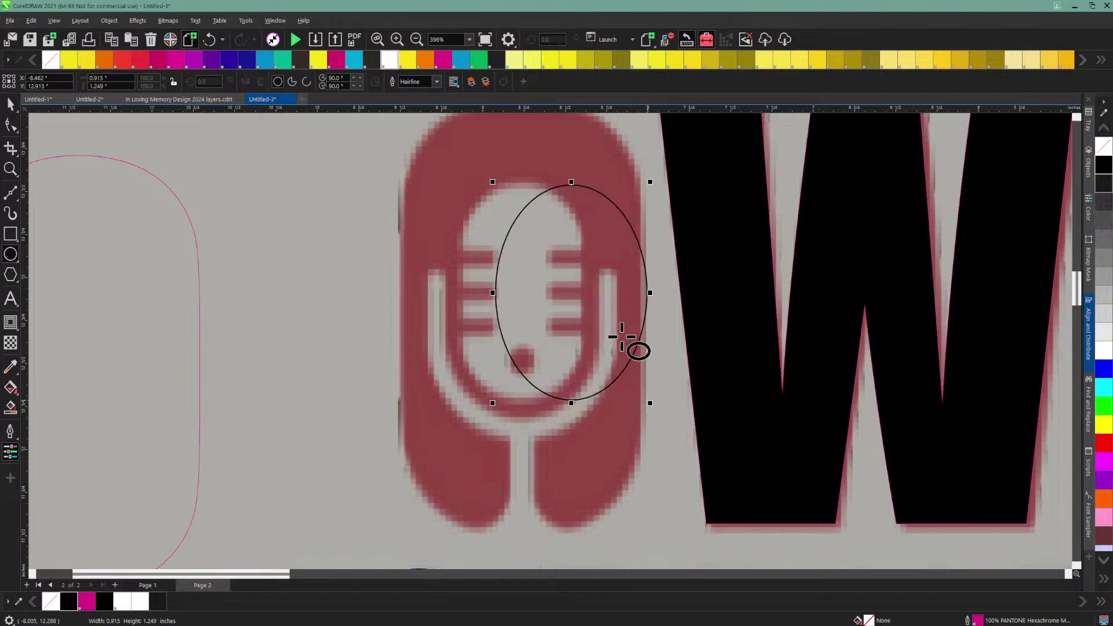
click(10, 104)
click(586, 264)
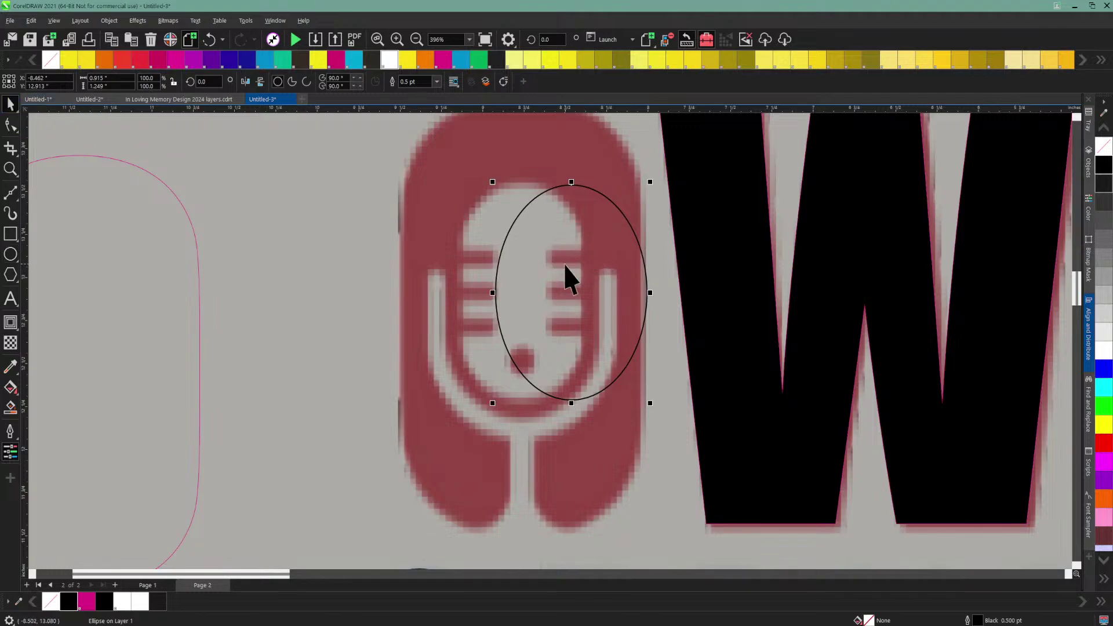
drag(562, 258, 511, 275)
key(Delete)
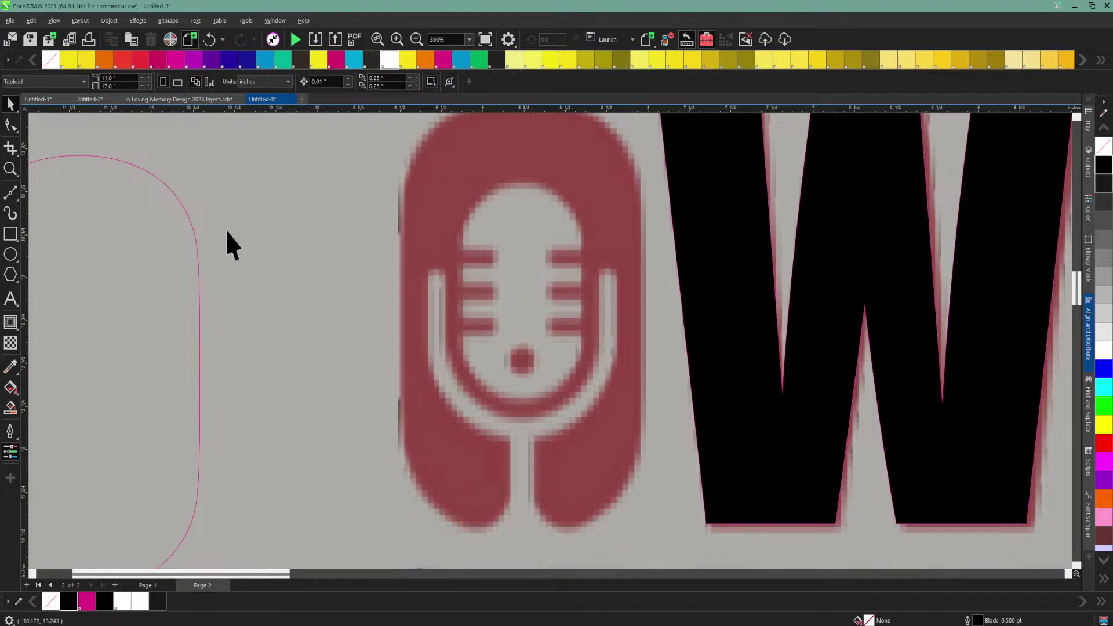
Step: Draw a rectangle about 0.74 by 1.29 inches around the microphone head and round all its corners to a 0.47 inch radius
click(10, 233)
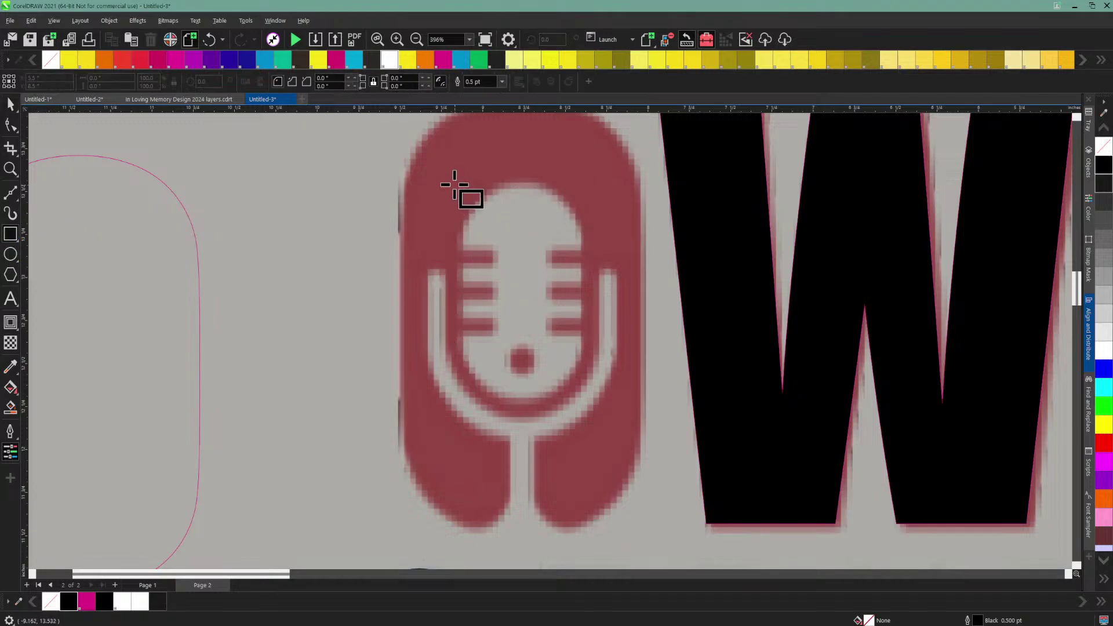
mouse_move(458, 181)
mouse_down()
mouse_move(571, 286)
mouse_move(581, 403)
mouse_up()
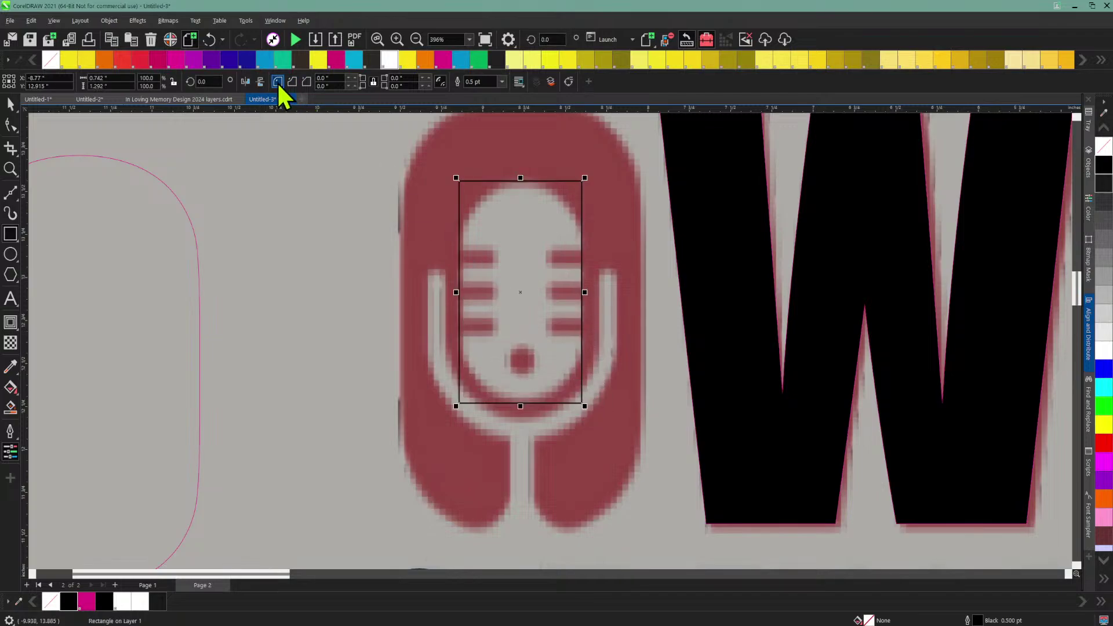
click(349, 77)
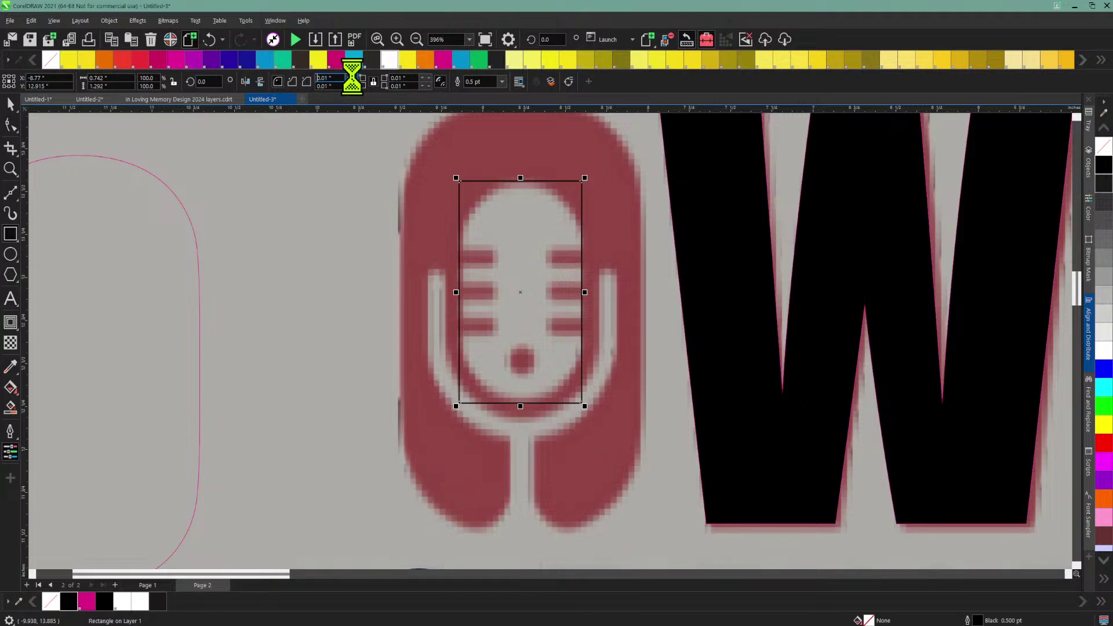
click(352, 75)
click(352, 75)
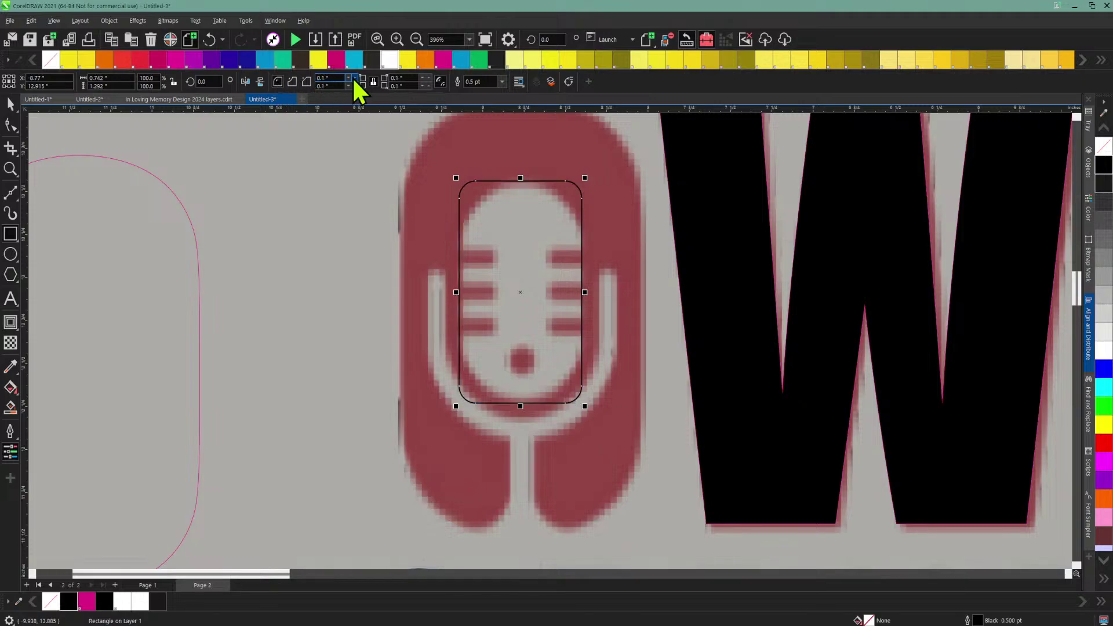
click(351, 75)
click(351, 76)
click(352, 76)
click(351, 76)
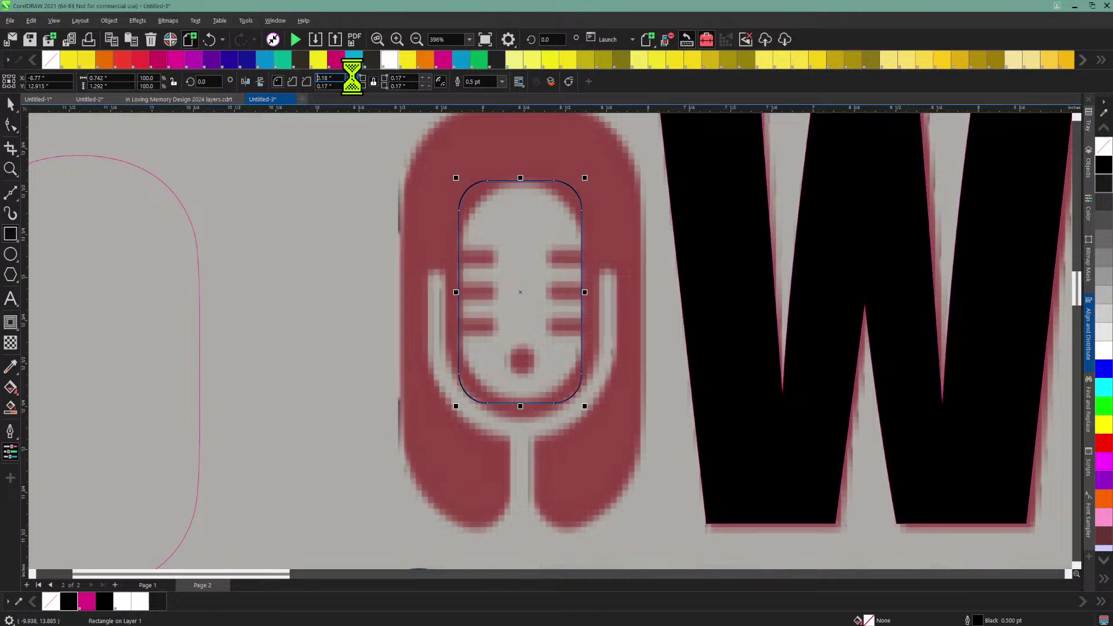
click(352, 75)
click(352, 76)
click(352, 75)
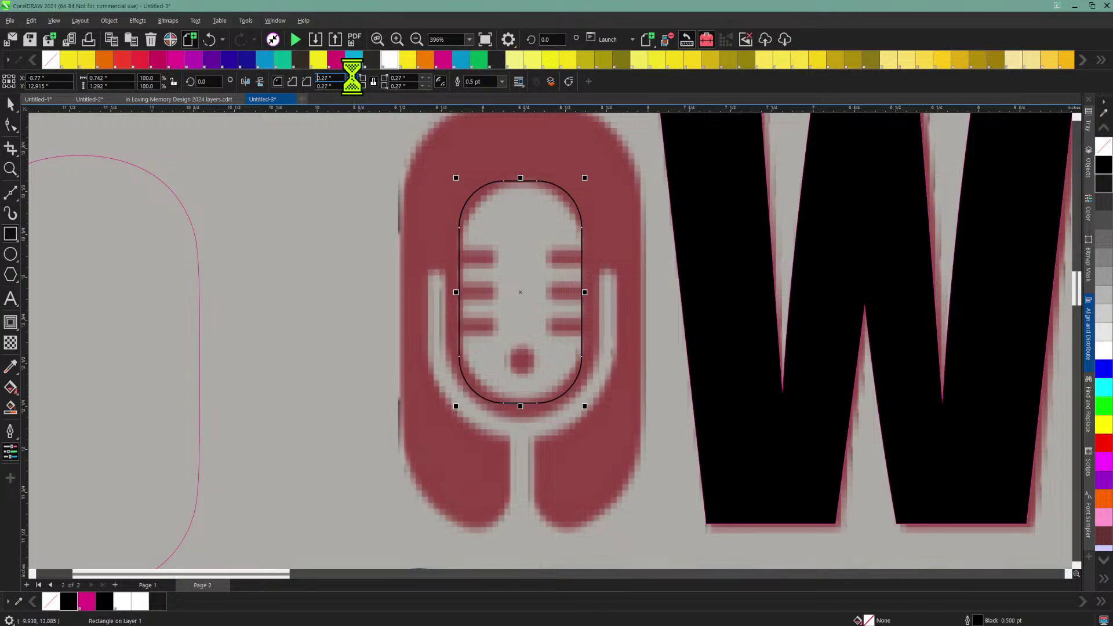
click(351, 75)
click(352, 75)
click(352, 76)
click(352, 75)
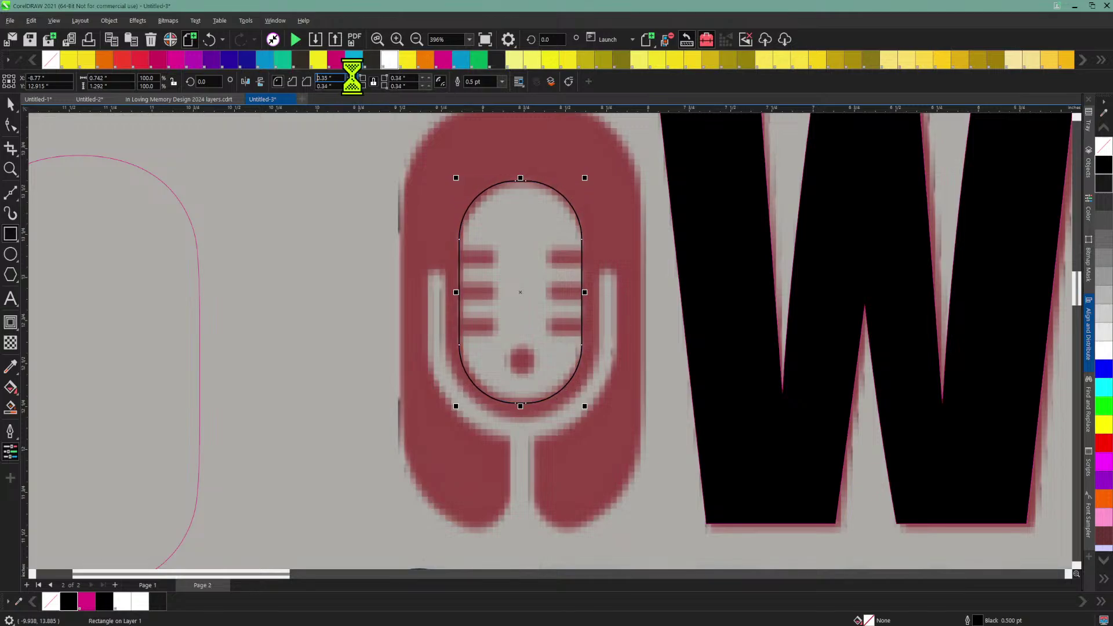
click(352, 75)
click(352, 76)
click(351, 76)
click(352, 75)
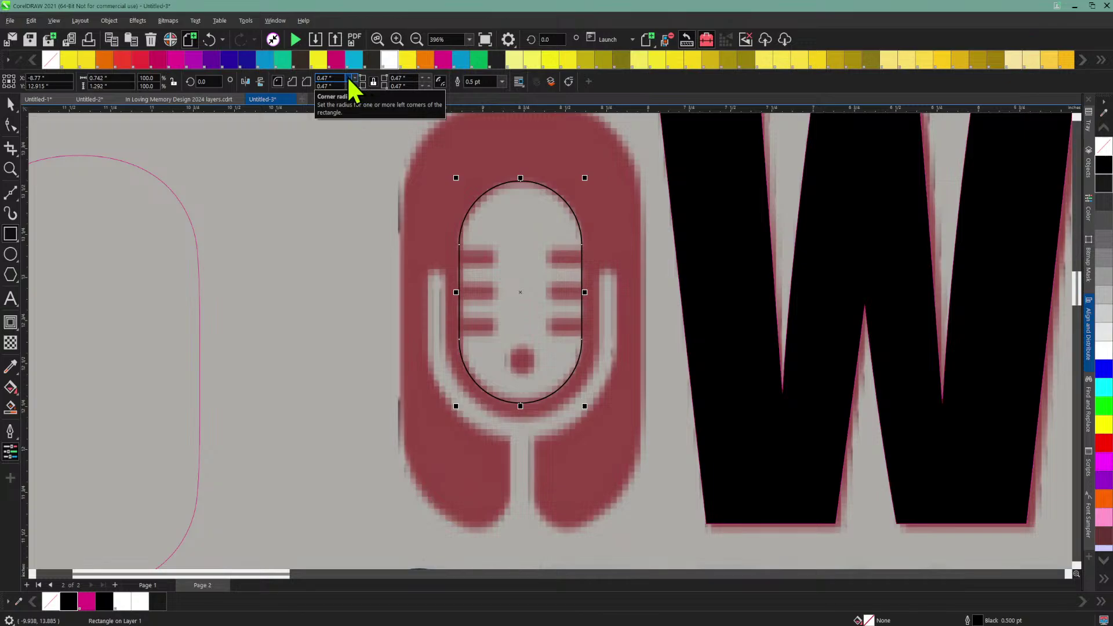
click(352, 75)
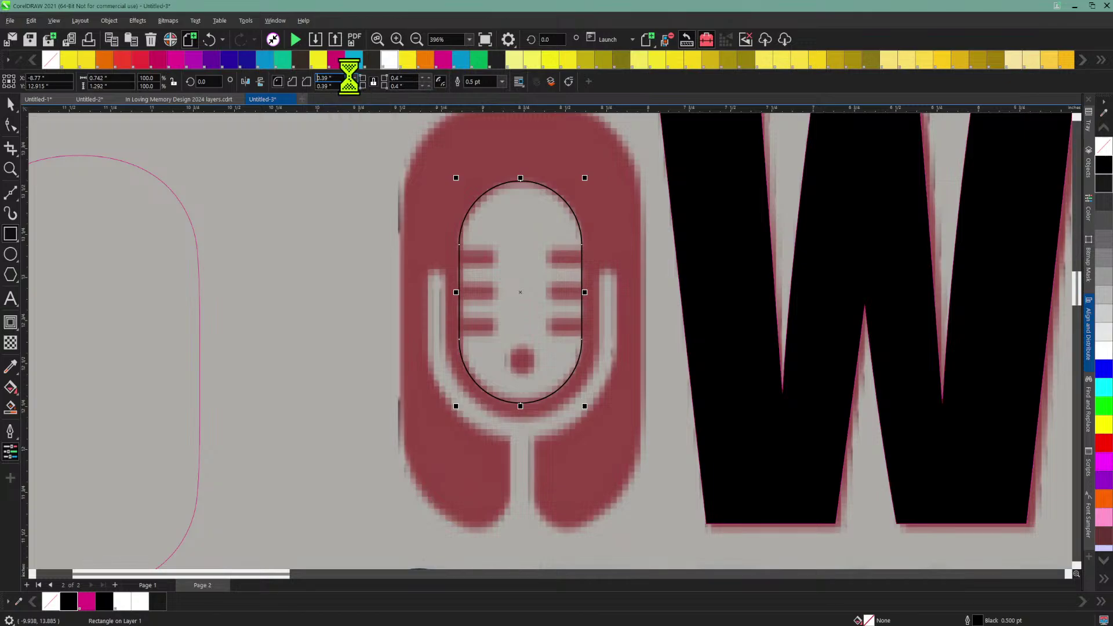
click(351, 84)
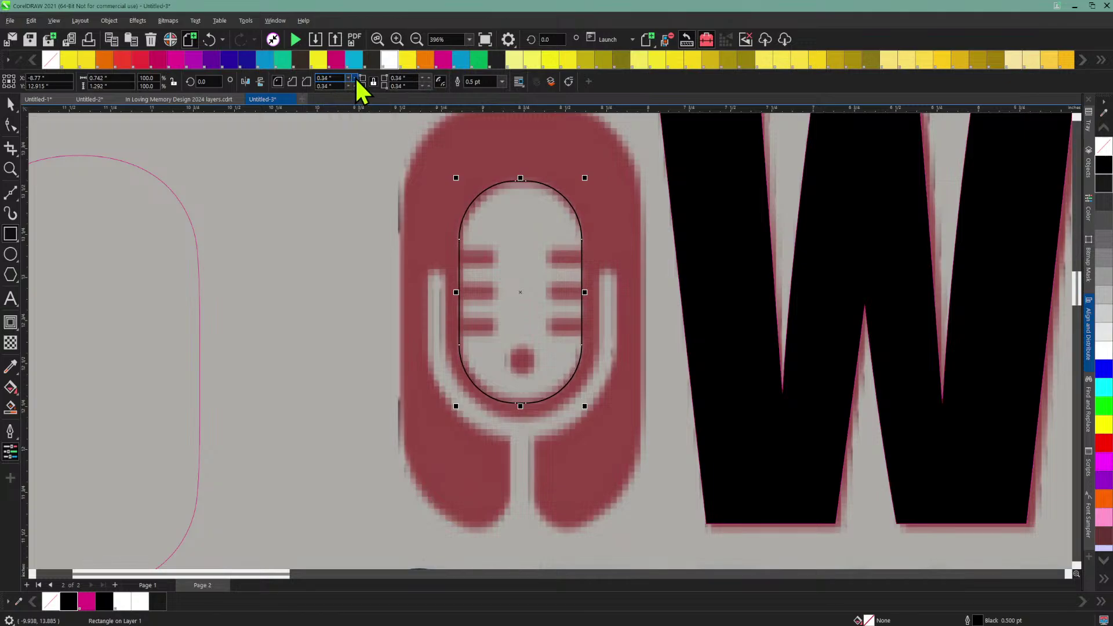
click(354, 78)
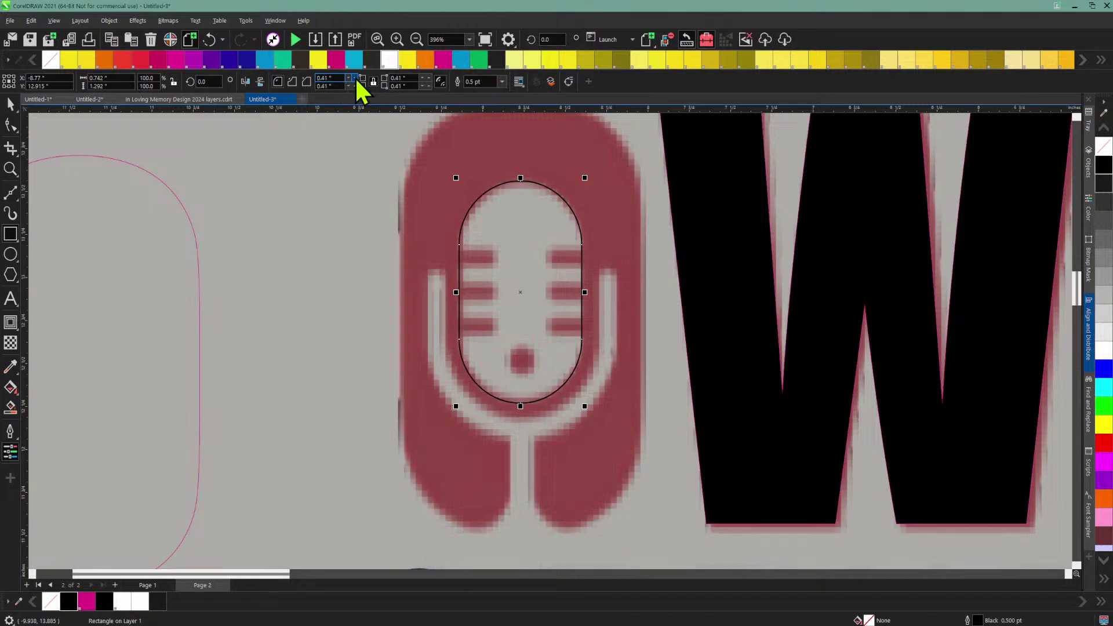
click(350, 77)
click(352, 77)
click(352, 78)
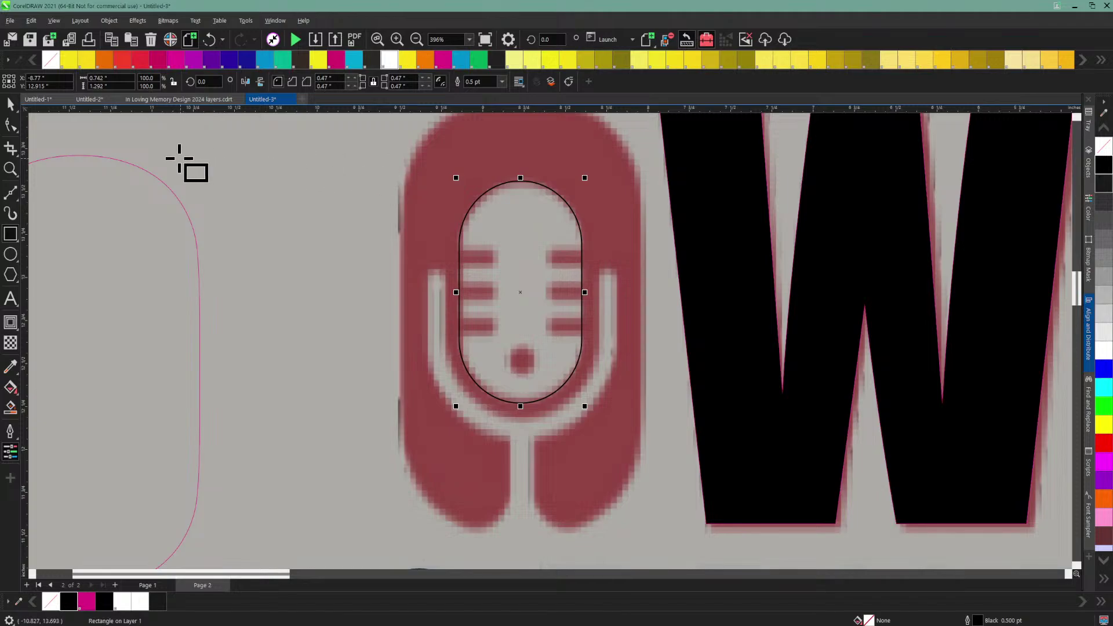
Step: Nudge the rounded rectangle 0.01 inch to the right to align it with the traced microphone head
click(11, 104)
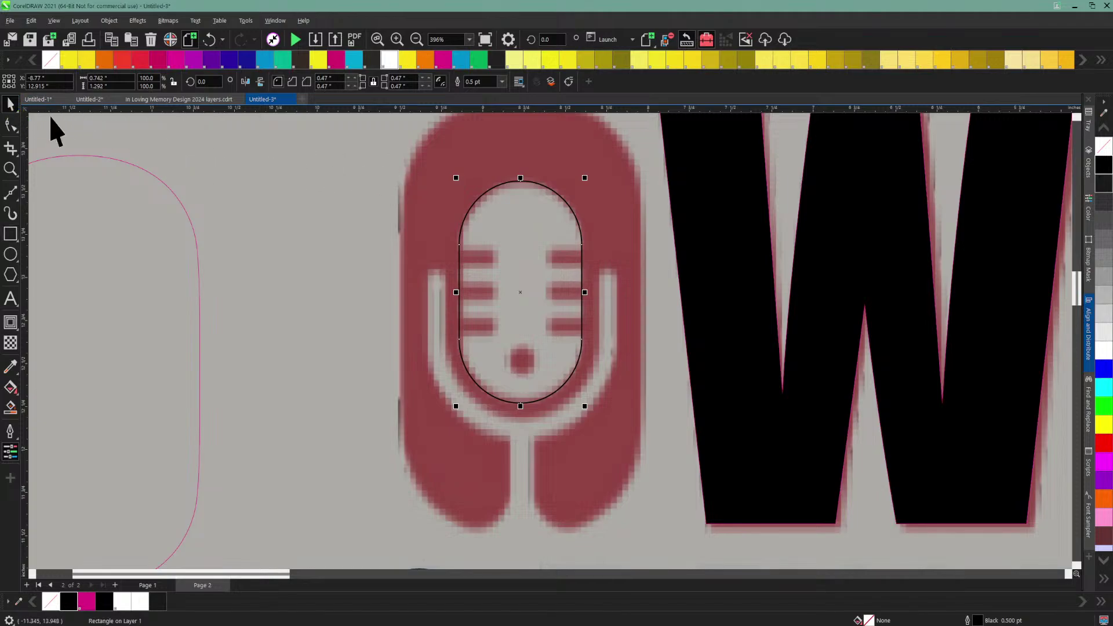
click(521, 238)
click(515, 216)
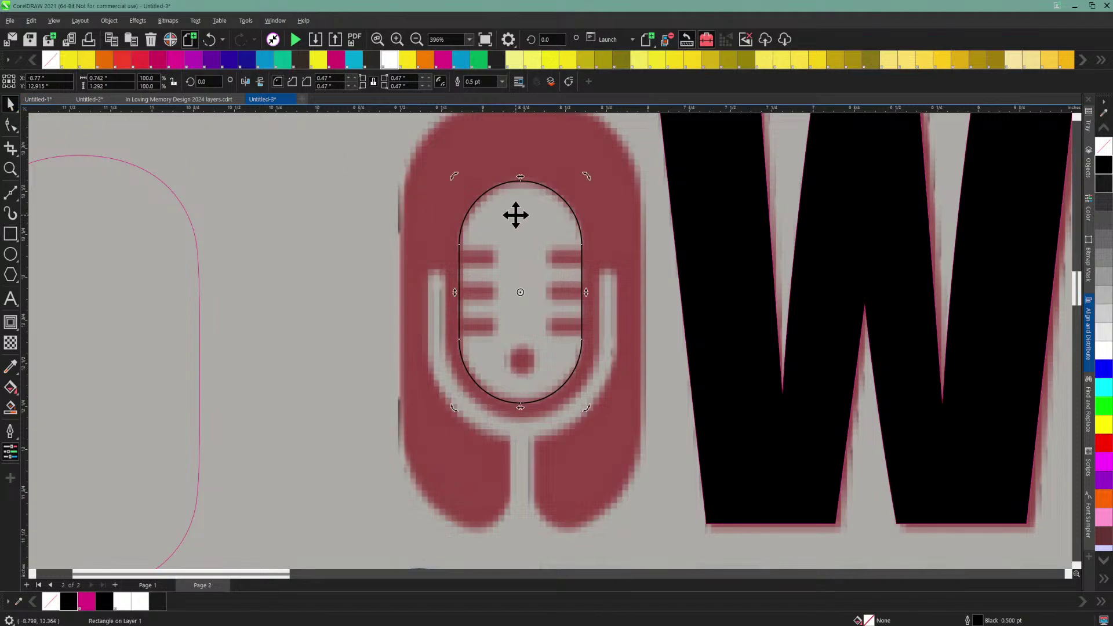
key(Right)
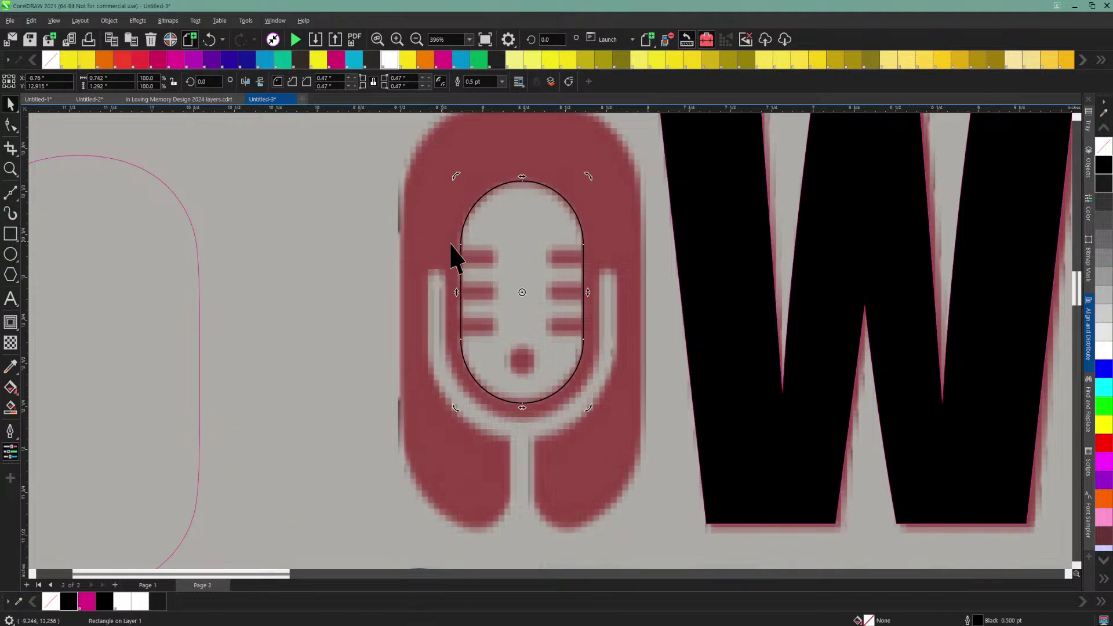
Step: Draw a small rectangle about 0.22 by 0.10 inches over the microphone's upper-left grille bar
click(10, 234)
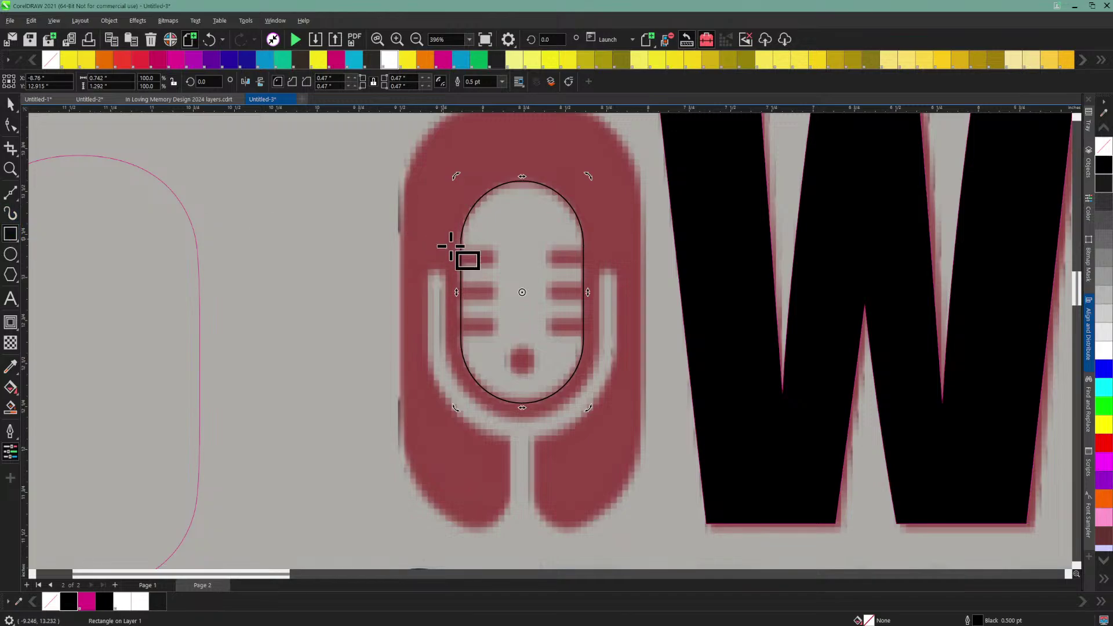
drag(460, 250, 498, 267)
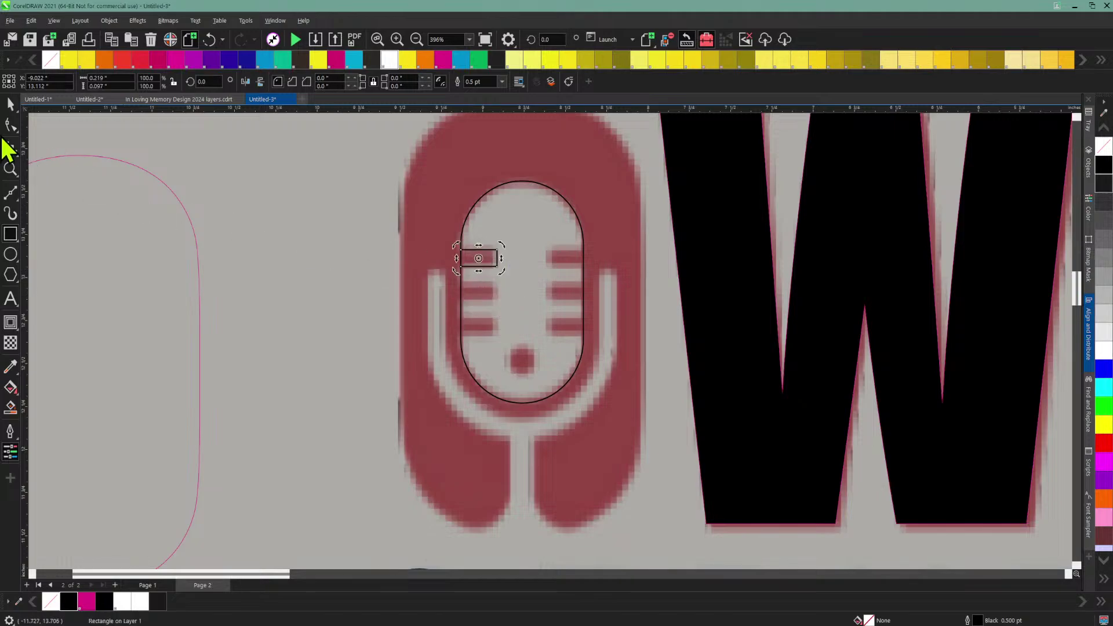
click(11, 104)
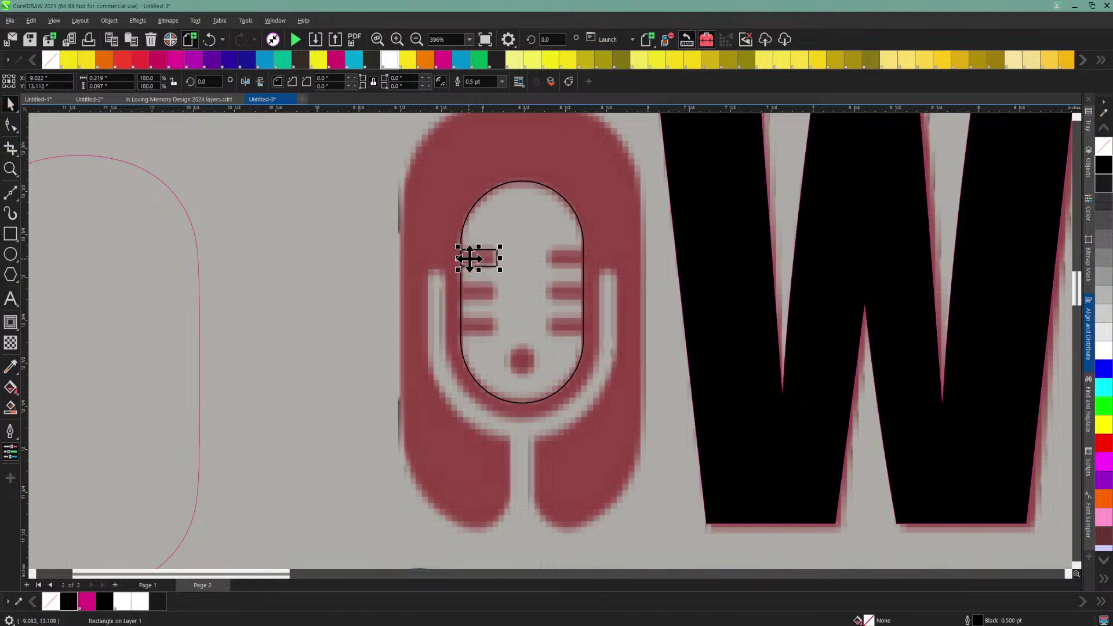
Step: Duplicate the small rectangle and align the copy over the upper-right grille bar, level with the original and flush with the head outline
key(ctrl+d)
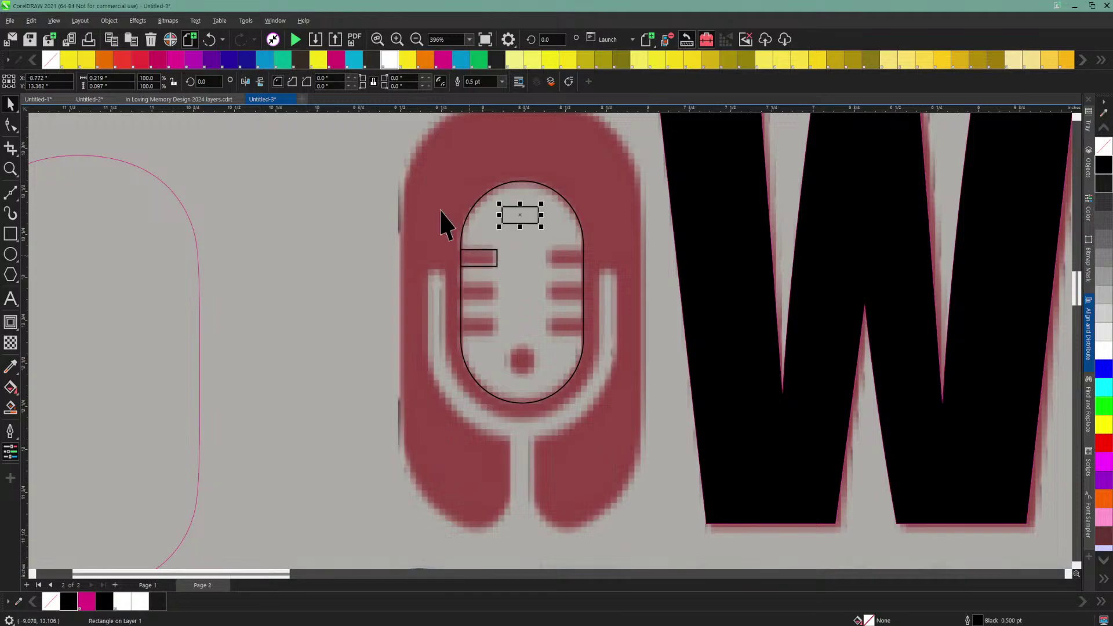
drag(523, 216, 523, 216)
drag(564, 255, 562, 257)
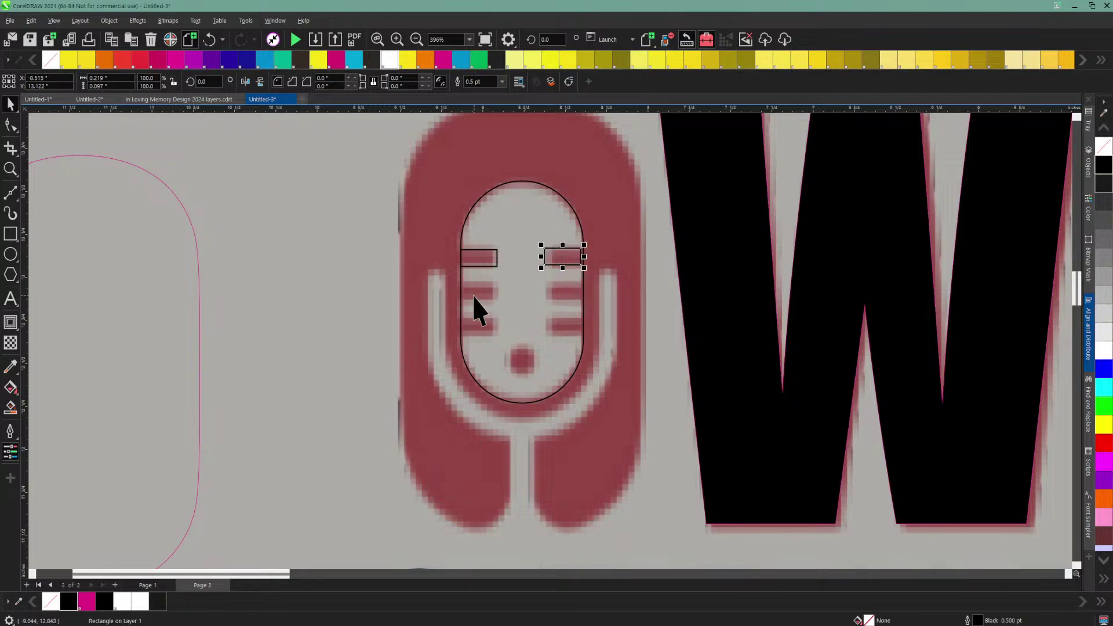
drag(307, 242, 609, 275)
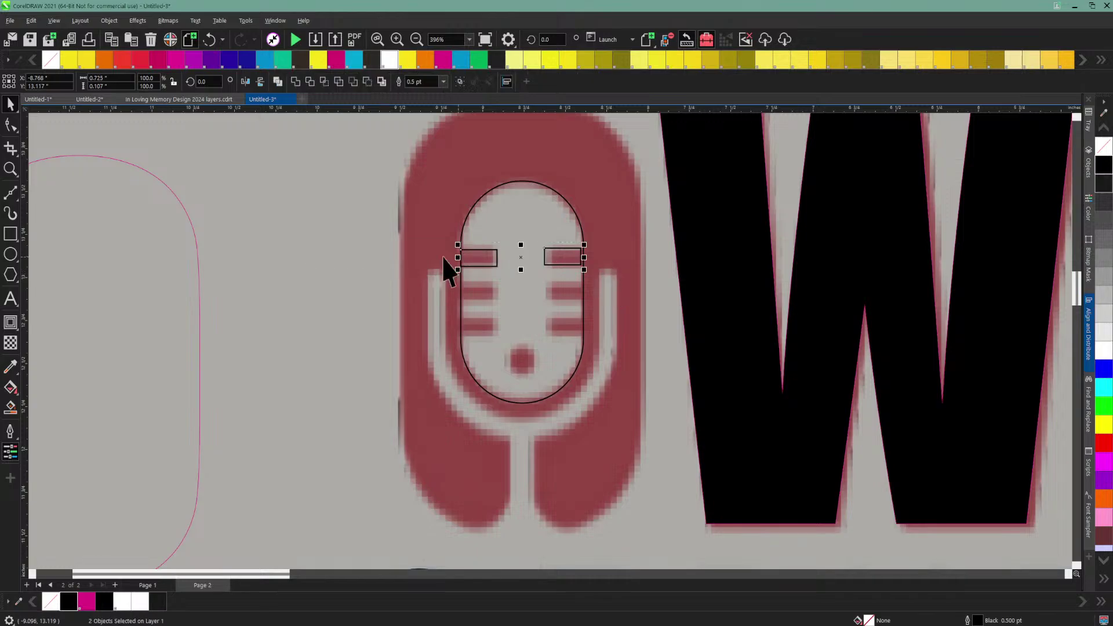
click(533, 269)
click(576, 257)
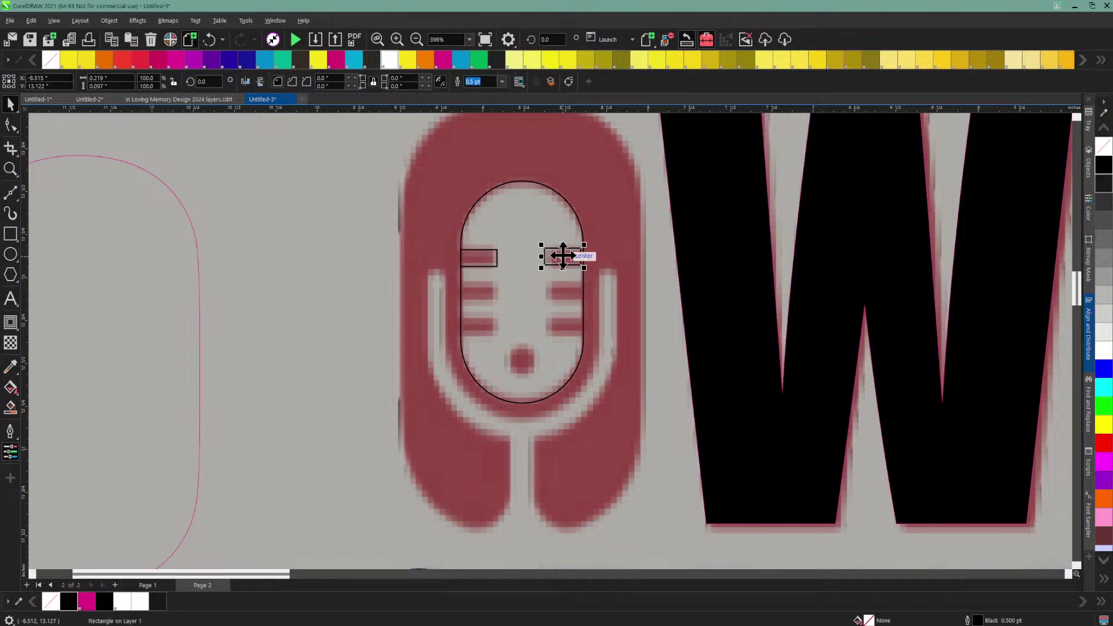
drag(565, 254, 563, 255)
key(Right)
click(383, 247)
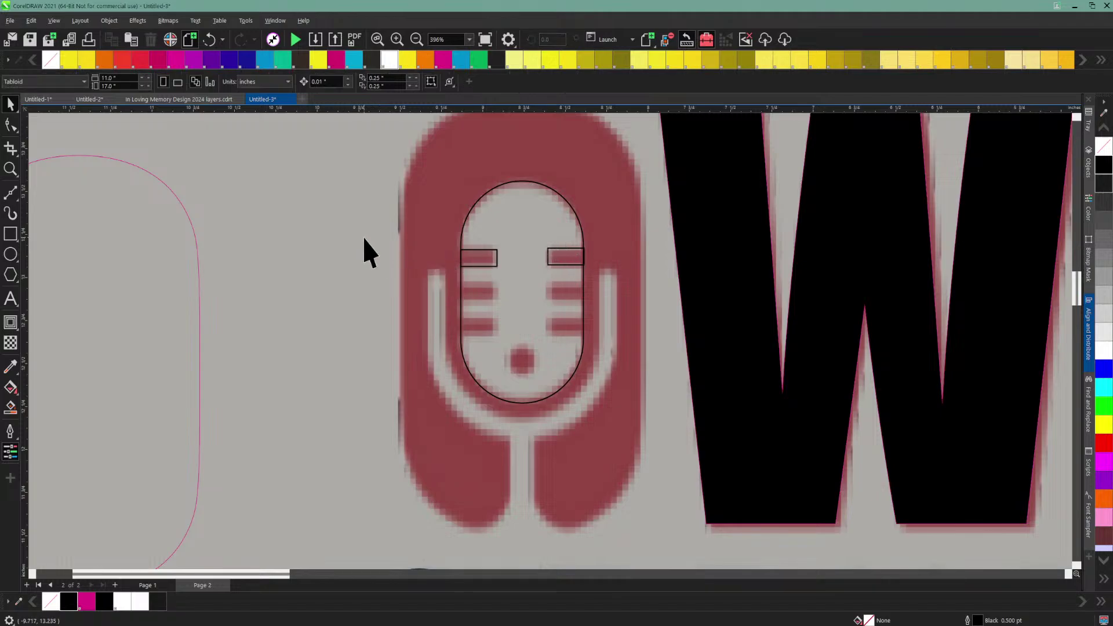
click(554, 253)
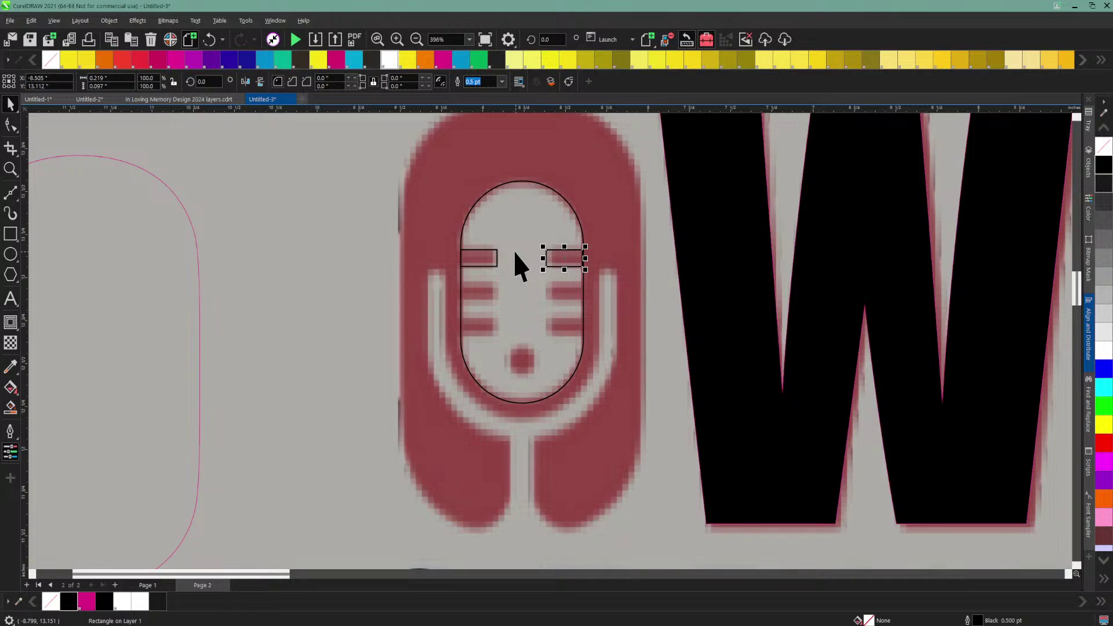
Step: Duplicate the pair of top bar rectangles and position the copies over the microphone's middle row of grille bars
drag(354, 241, 619, 276)
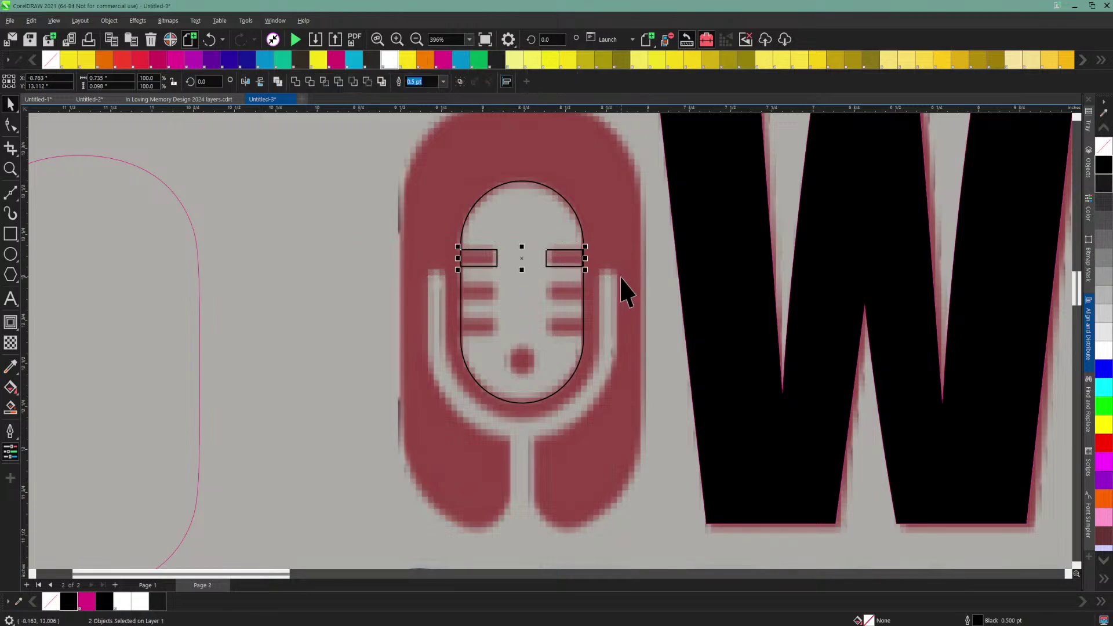
key(ctrl+d)
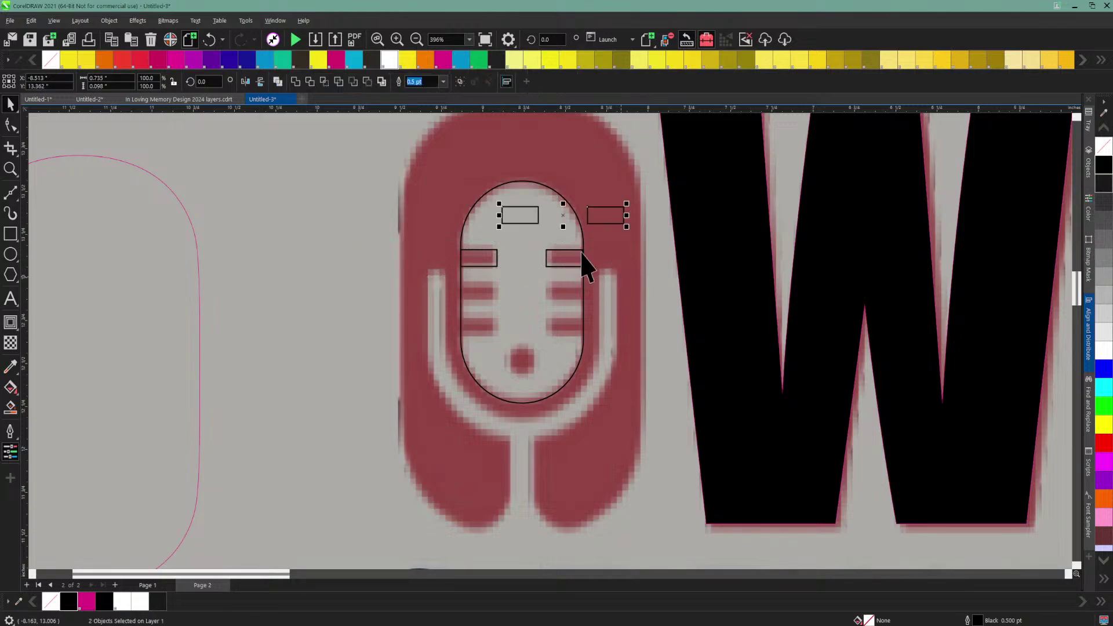
drag(564, 215, 524, 293)
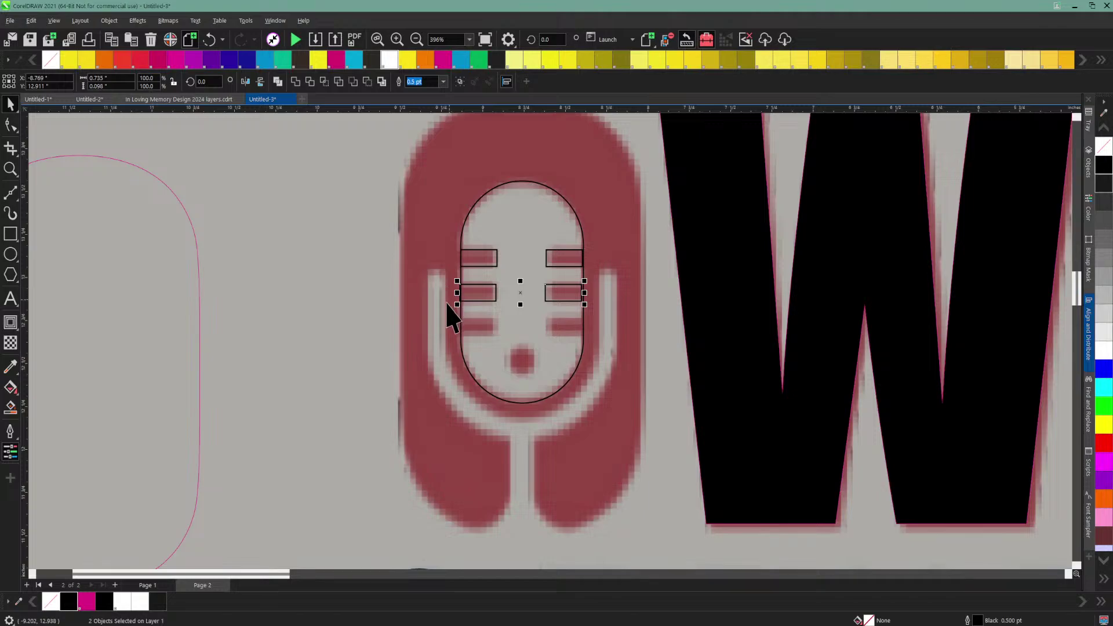
key(Right)
click(334, 300)
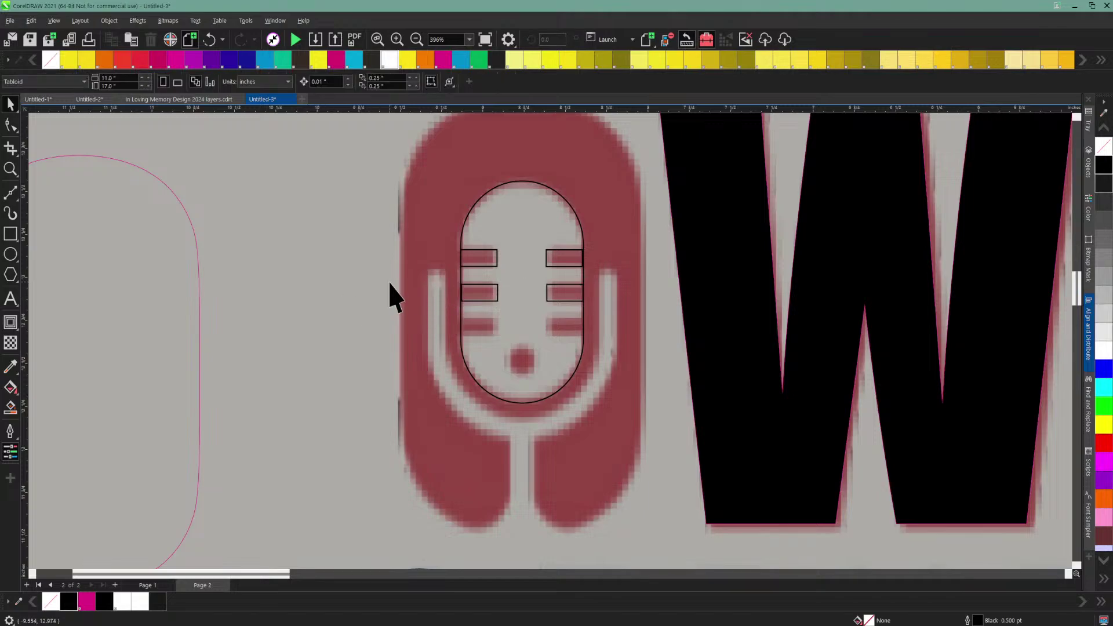
Step: Duplicate the middle pair of bar rectangles and position the copies over the microphone's bottom row of grille bars
drag(394, 277, 611, 316)
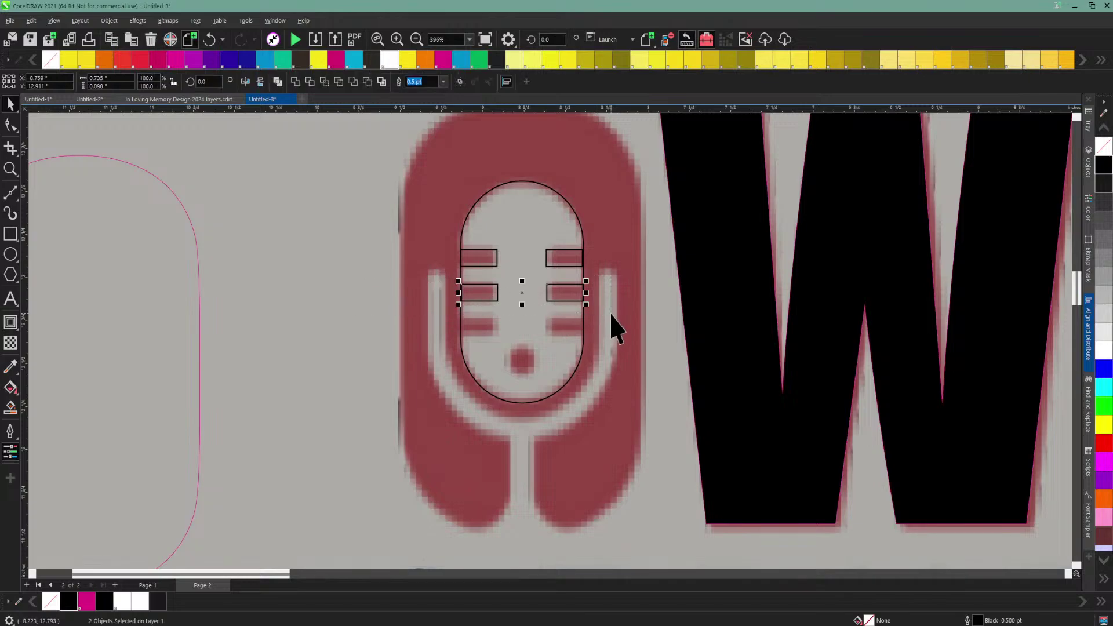
key(ctrl+d)
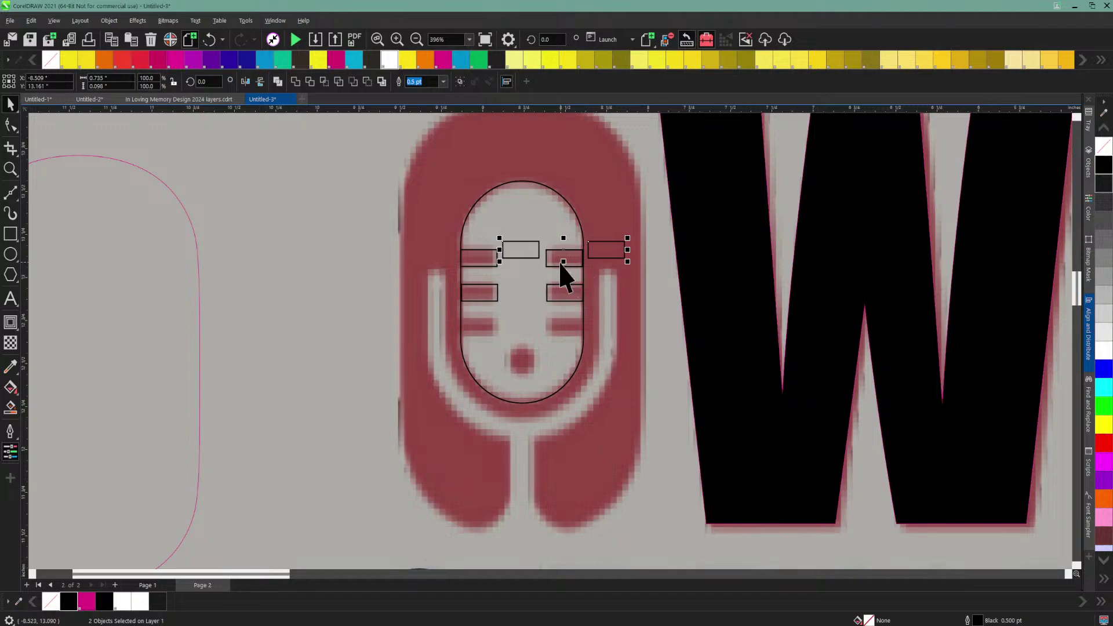
drag(564, 251, 522, 329)
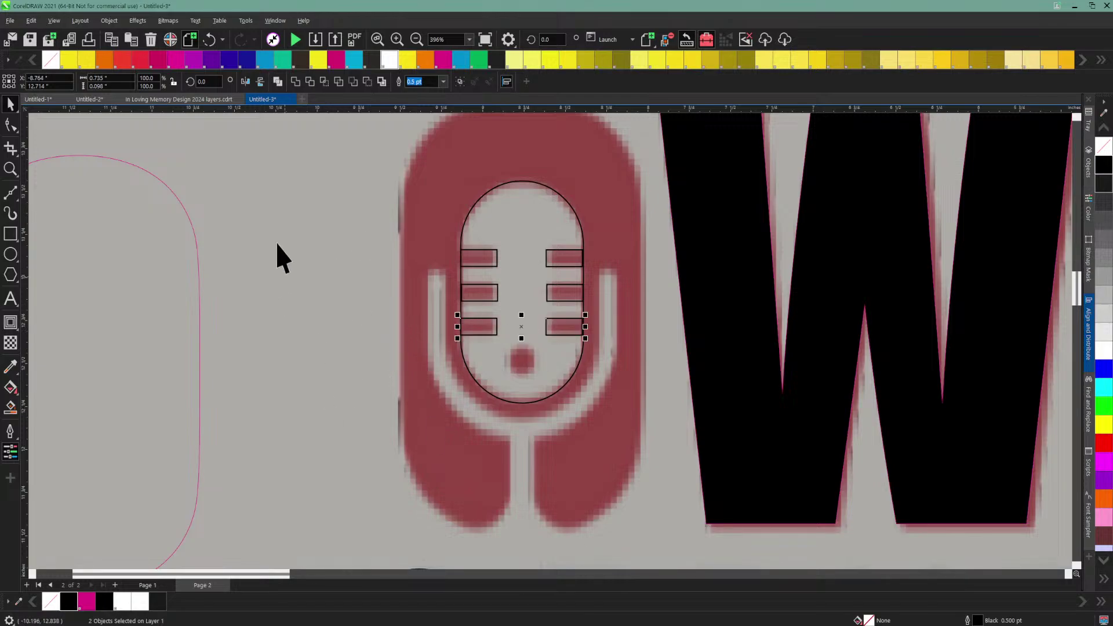
click(416, 39)
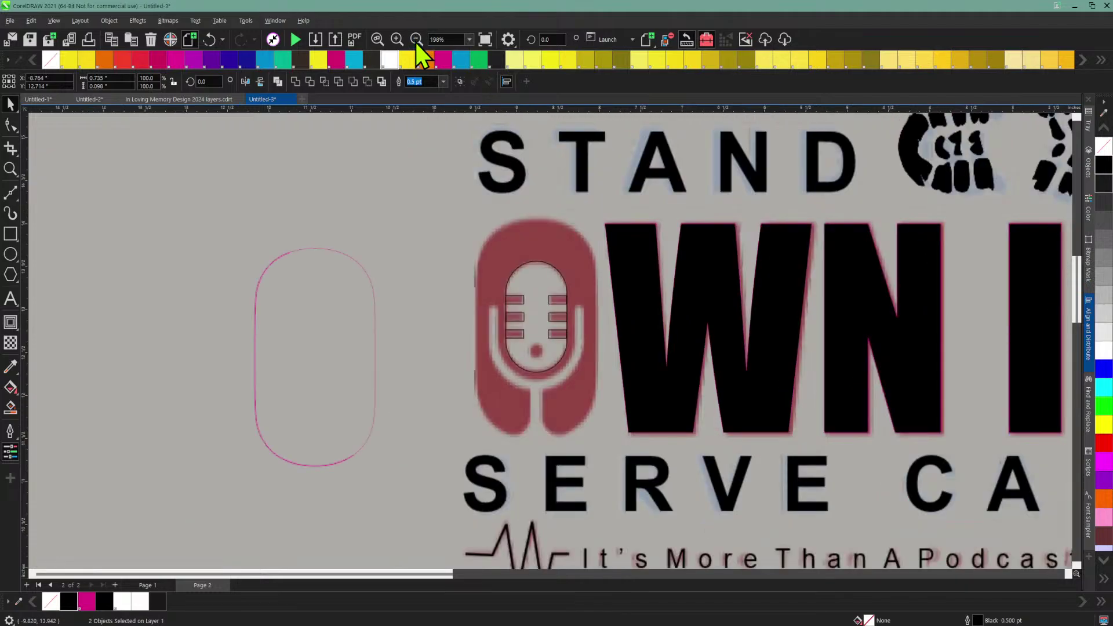
Step: Draw a small circle over the dot near the bottom of the microphone head
click(415, 40)
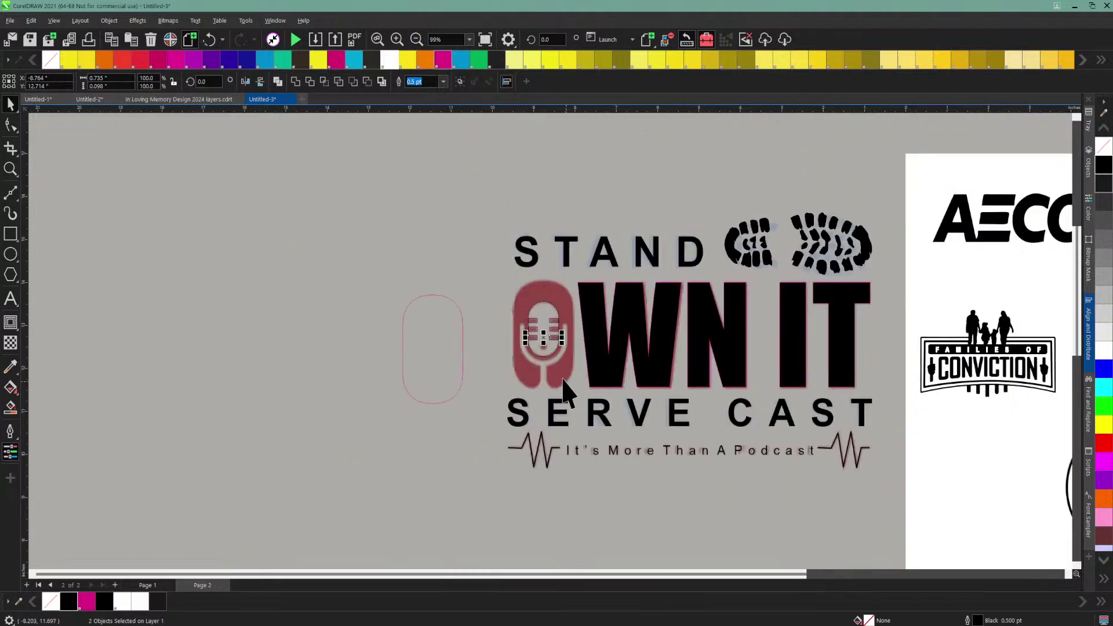
click(397, 39)
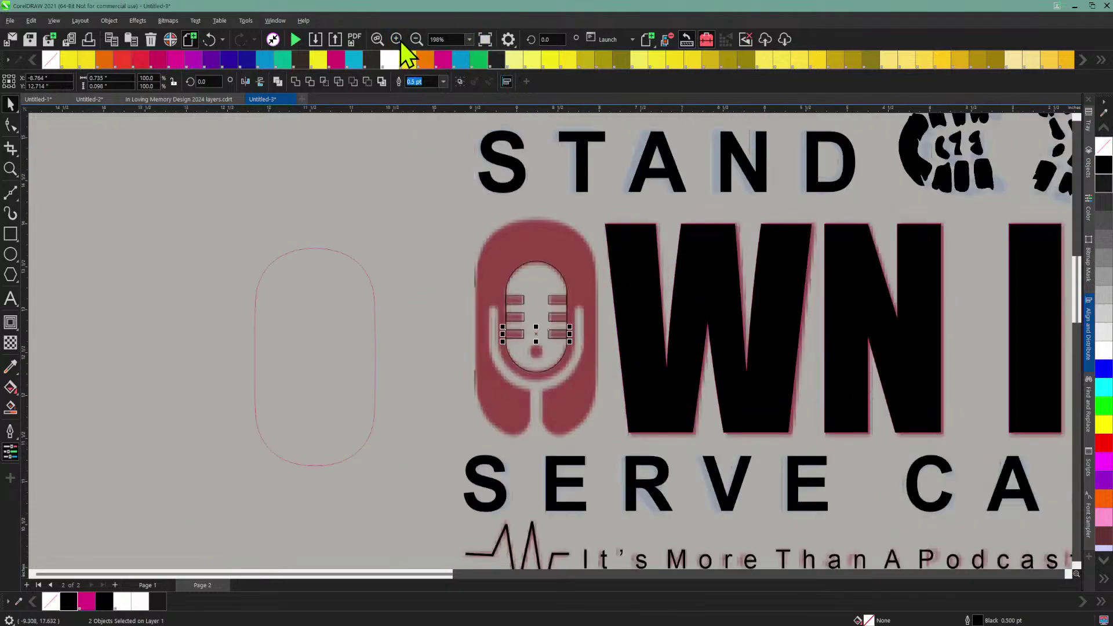
click(397, 40)
click(396, 39)
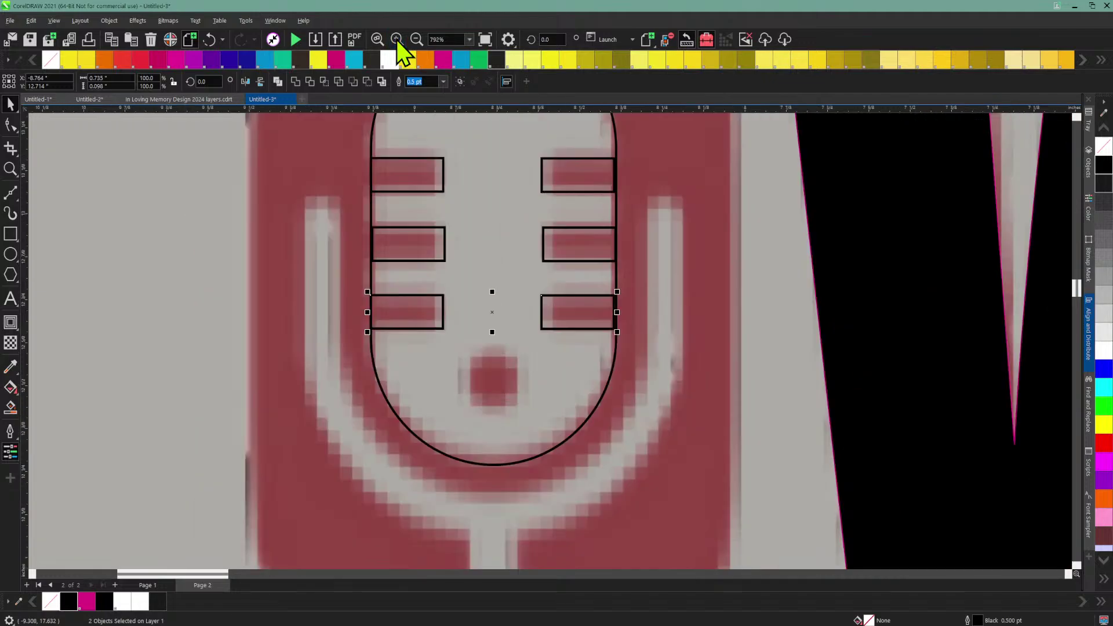
click(11, 254)
drag(471, 365, 519, 412)
click(467, 363)
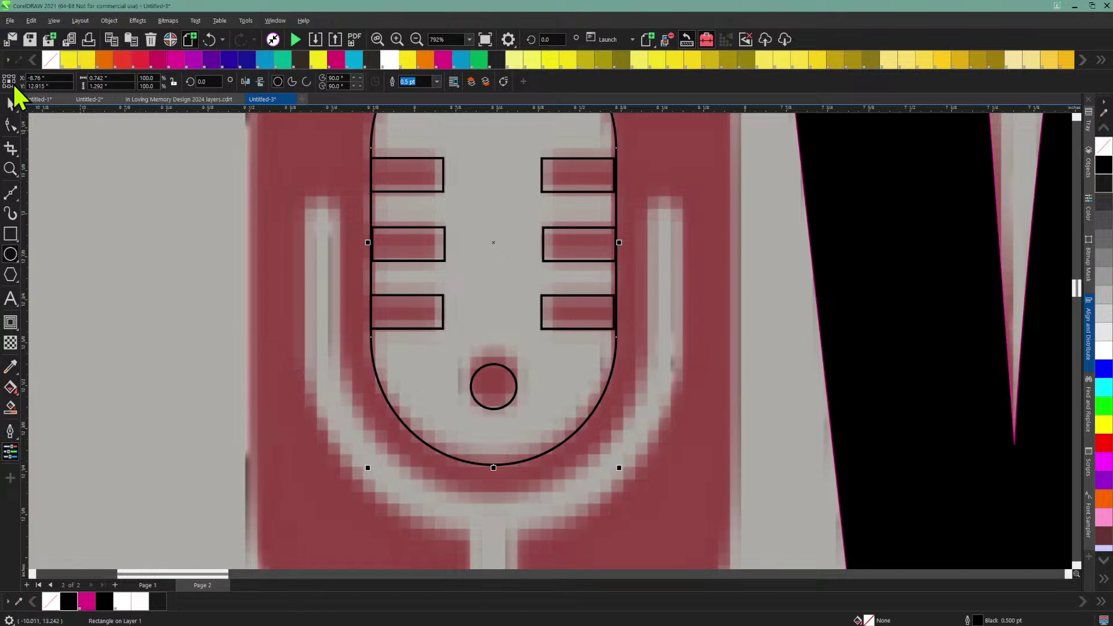
click(10, 106)
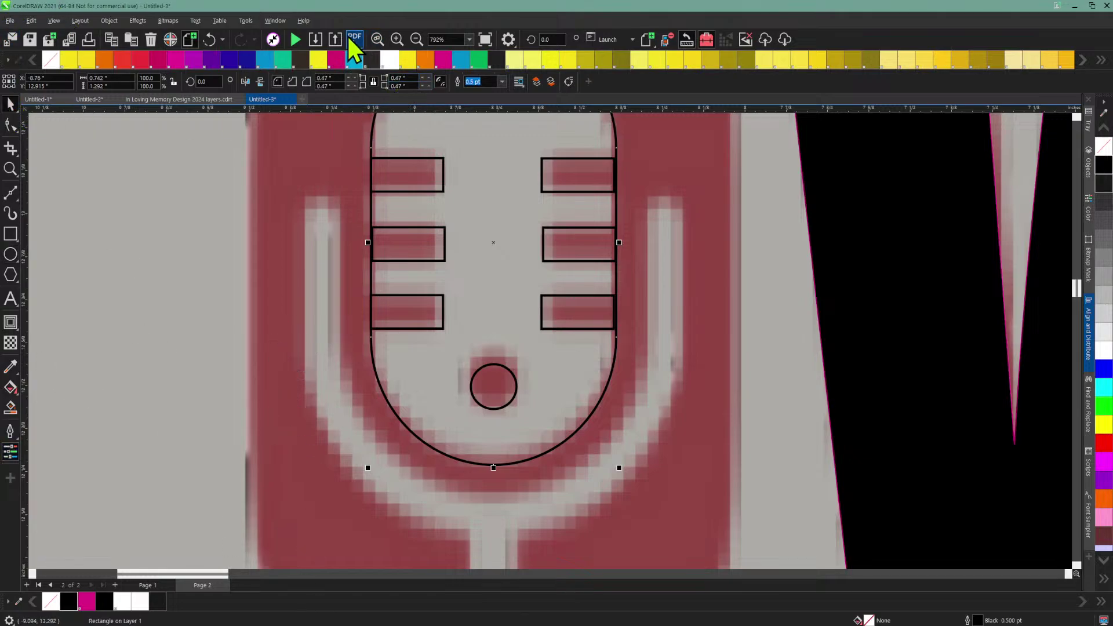
Step: Fill the six grille bars and the small circle with white, and fill the microphone head shape with black
click(415, 40)
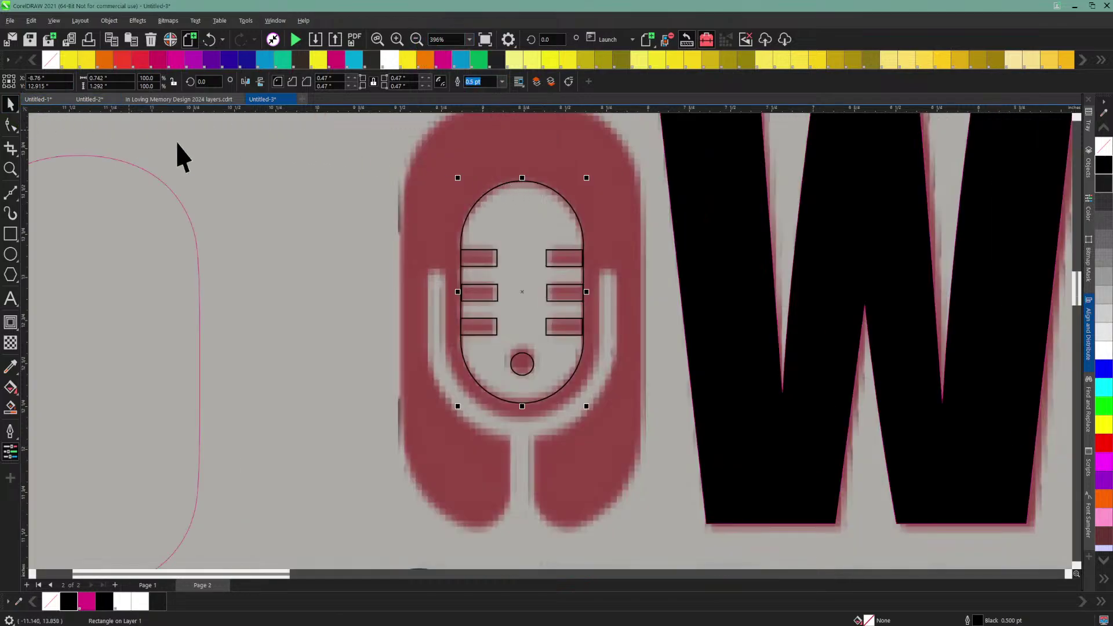
click(122, 230)
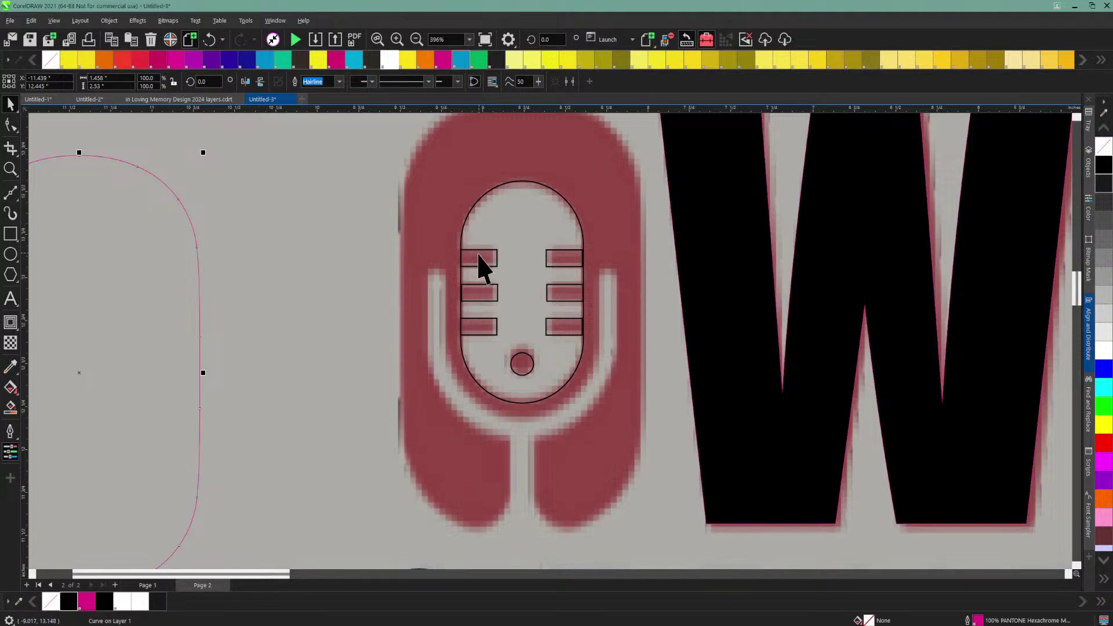
click(513, 206)
drag(297, 225, 605, 381)
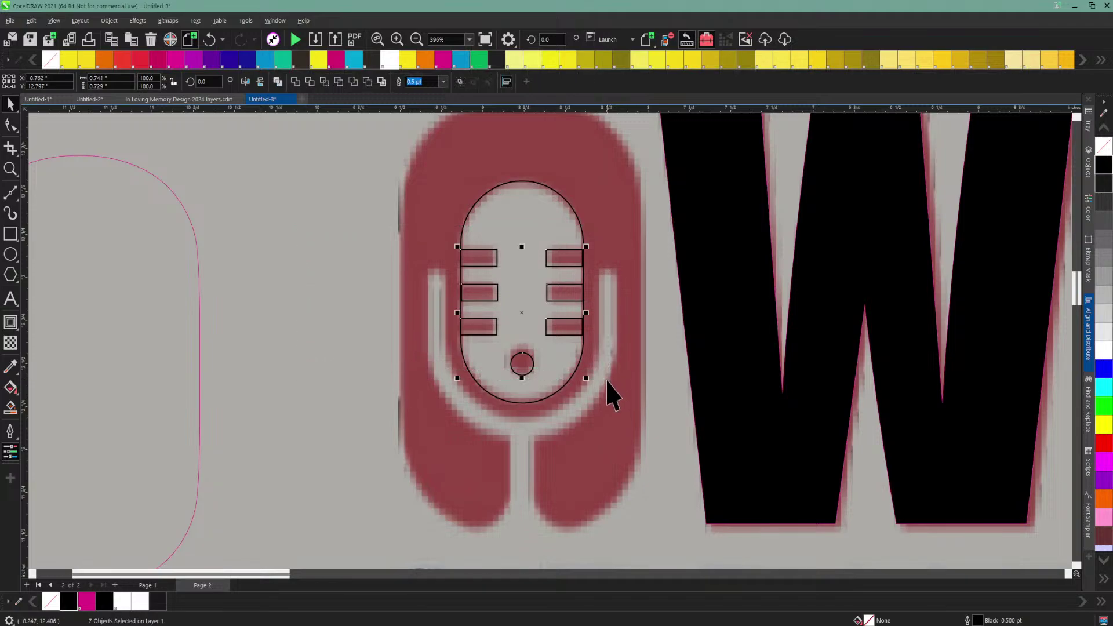
click(385, 62)
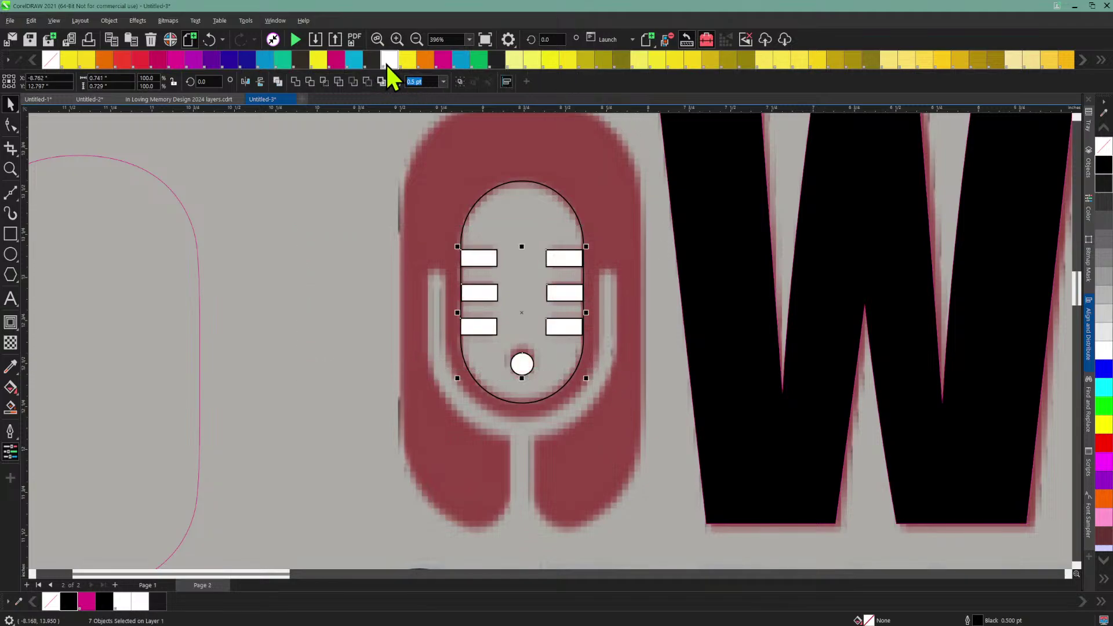
click(516, 189)
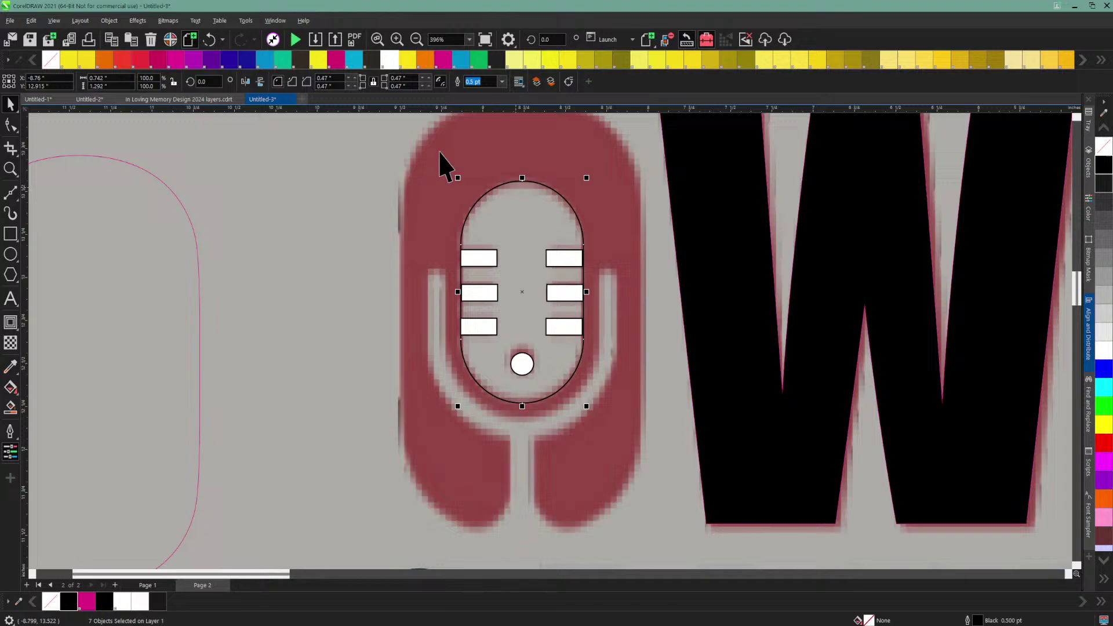
click(103, 600)
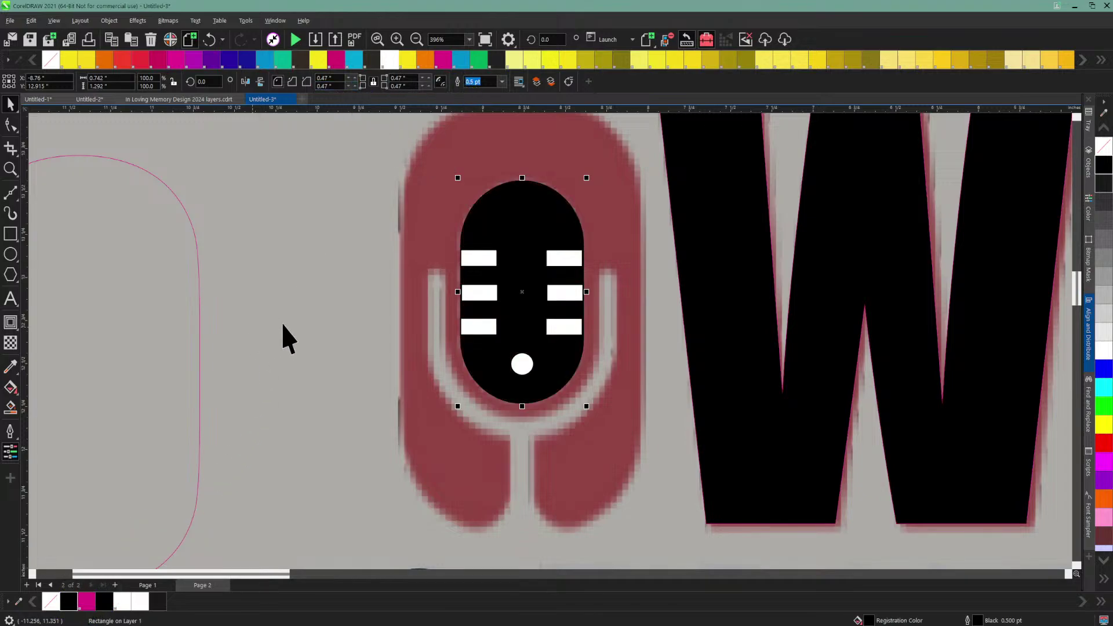
Step: Set the upper-left grille bar's outline to None and nudge the three left bars outward to the head's left edge
click(476, 261)
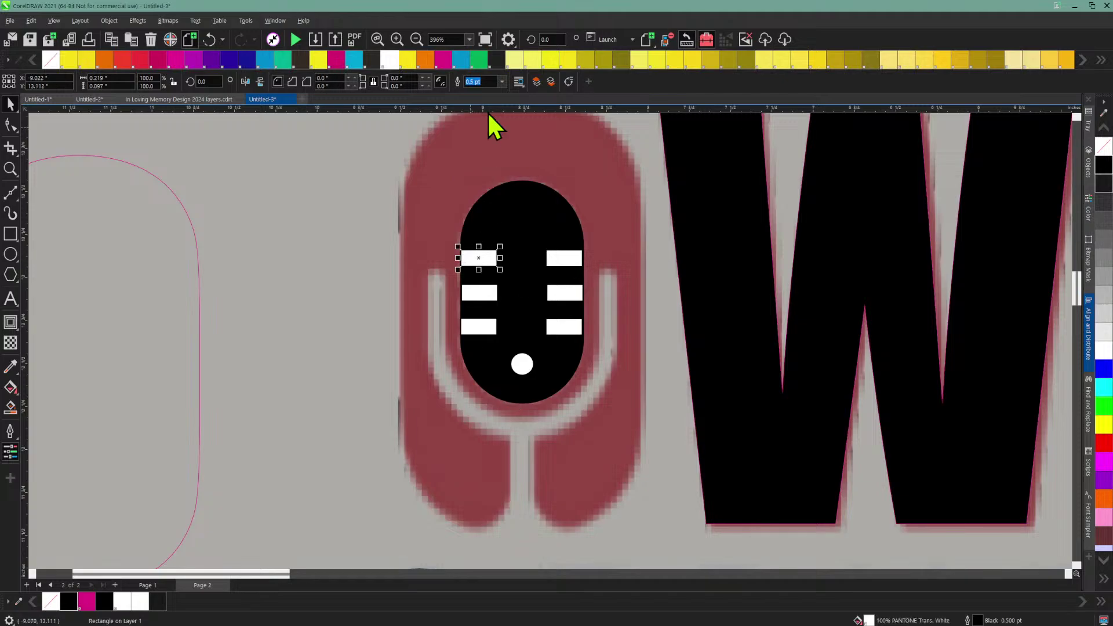
click(502, 82)
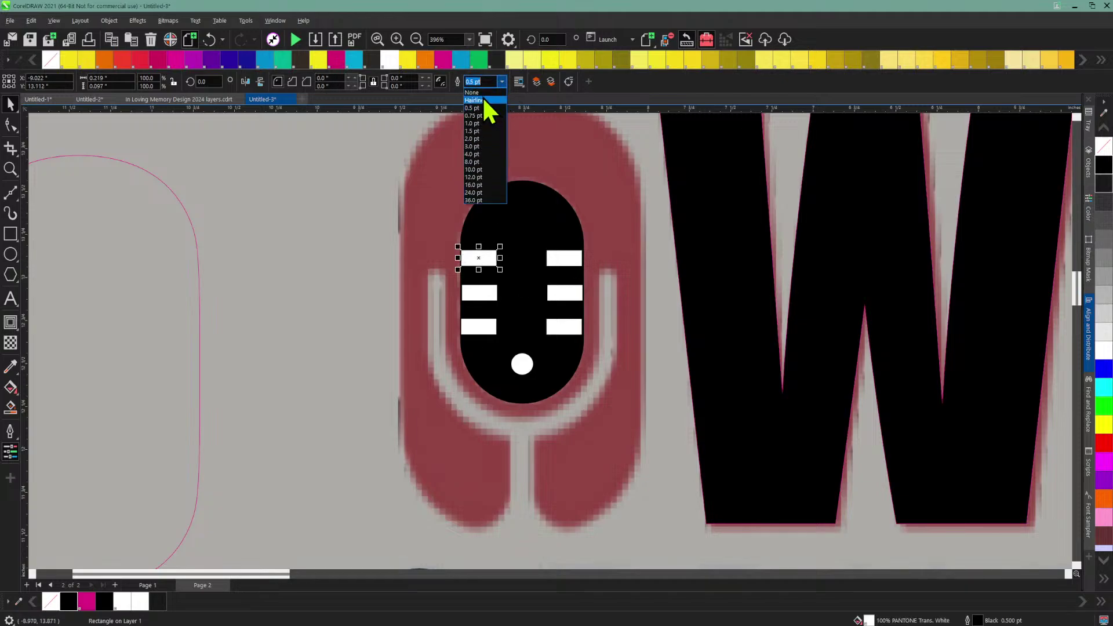
click(481, 93)
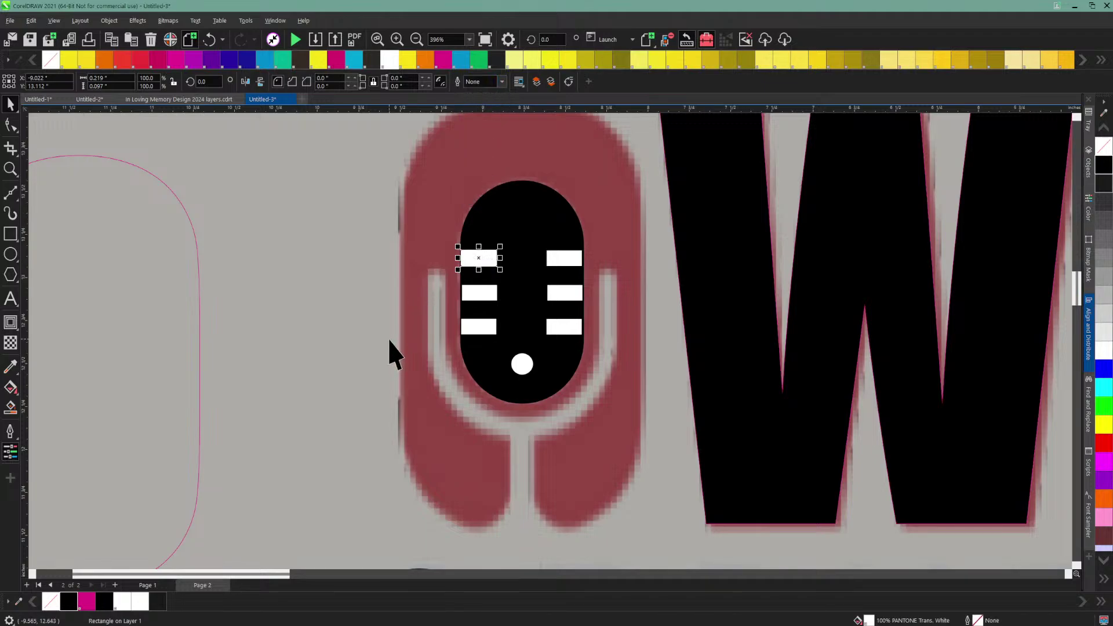
drag(351, 234, 508, 345)
key(Left)
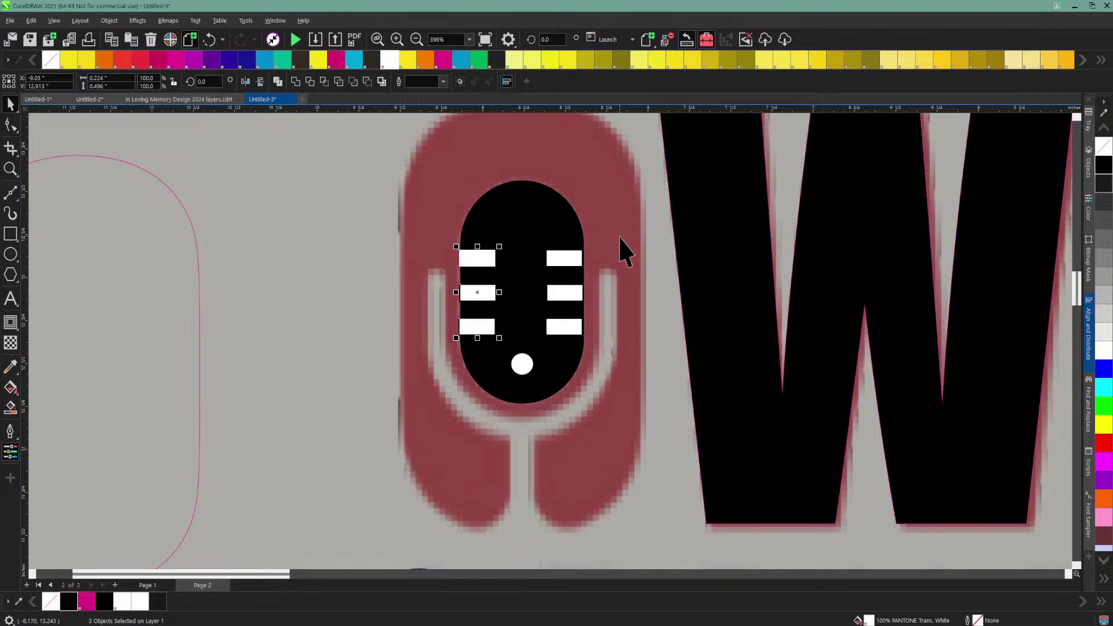
click(650, 242)
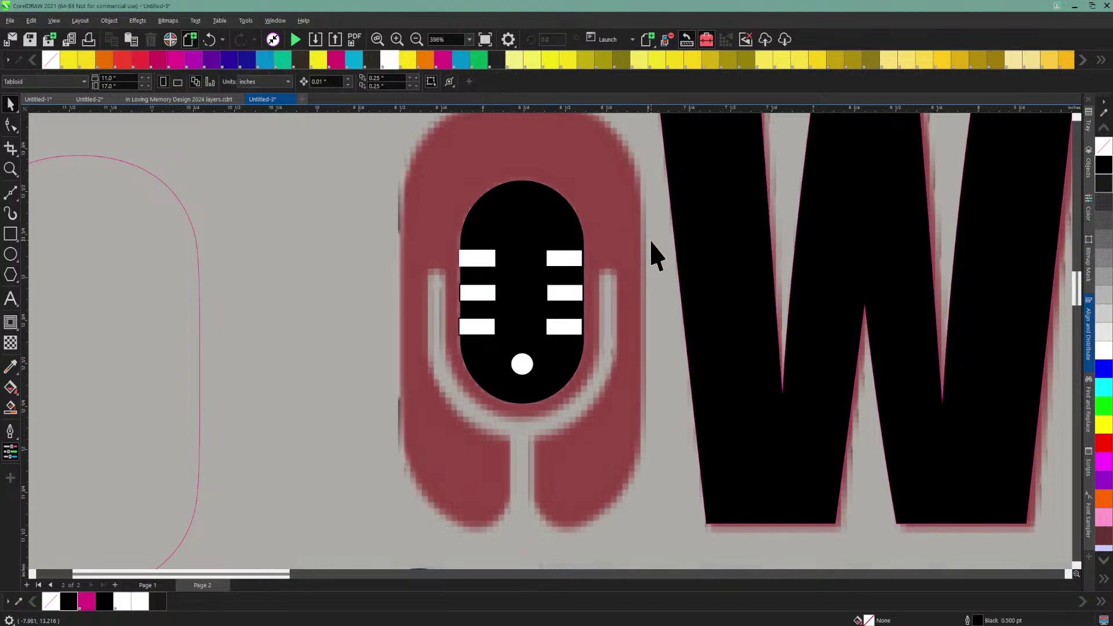
Step: Nudge the three right grille bars outward to the head's right edge, keeping them level with the left bars
drag(649, 235, 533, 337)
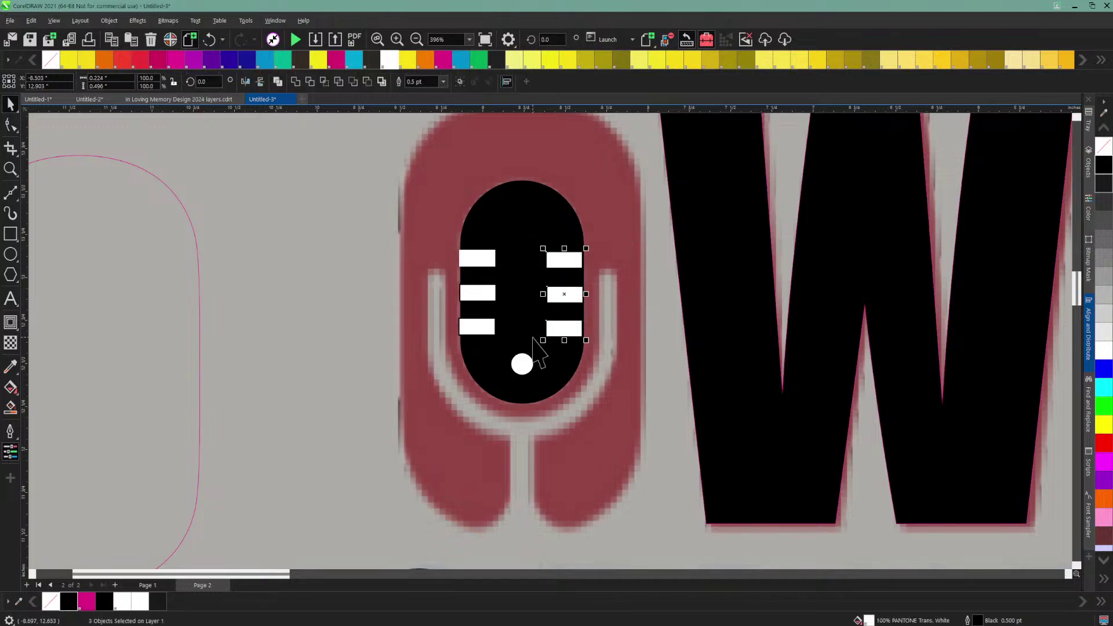
key(Up)
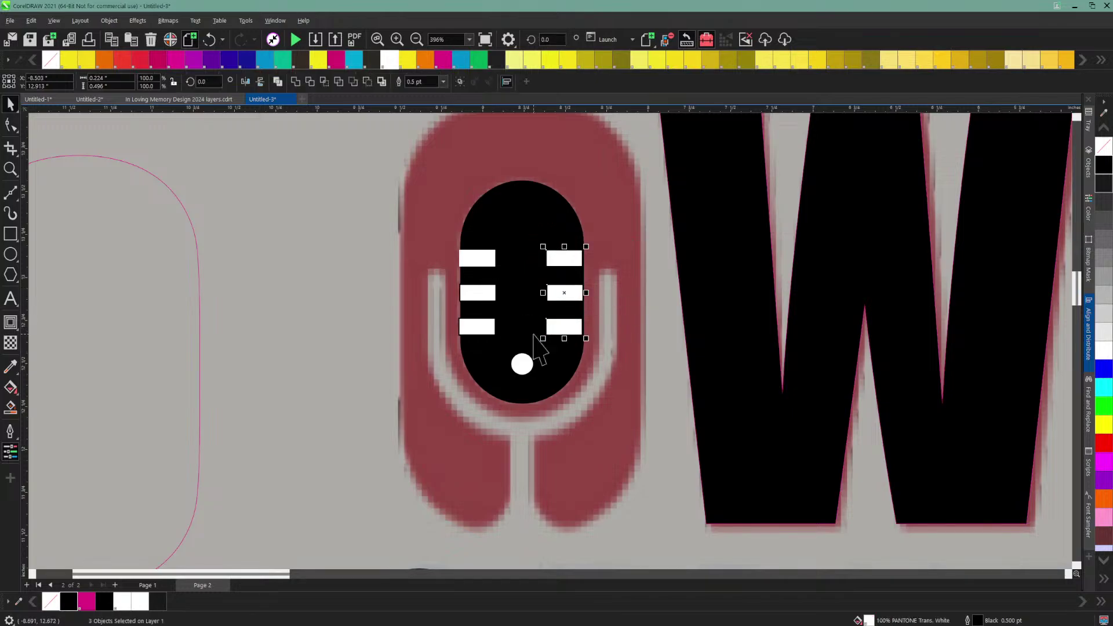
key(Right)
click(141, 274)
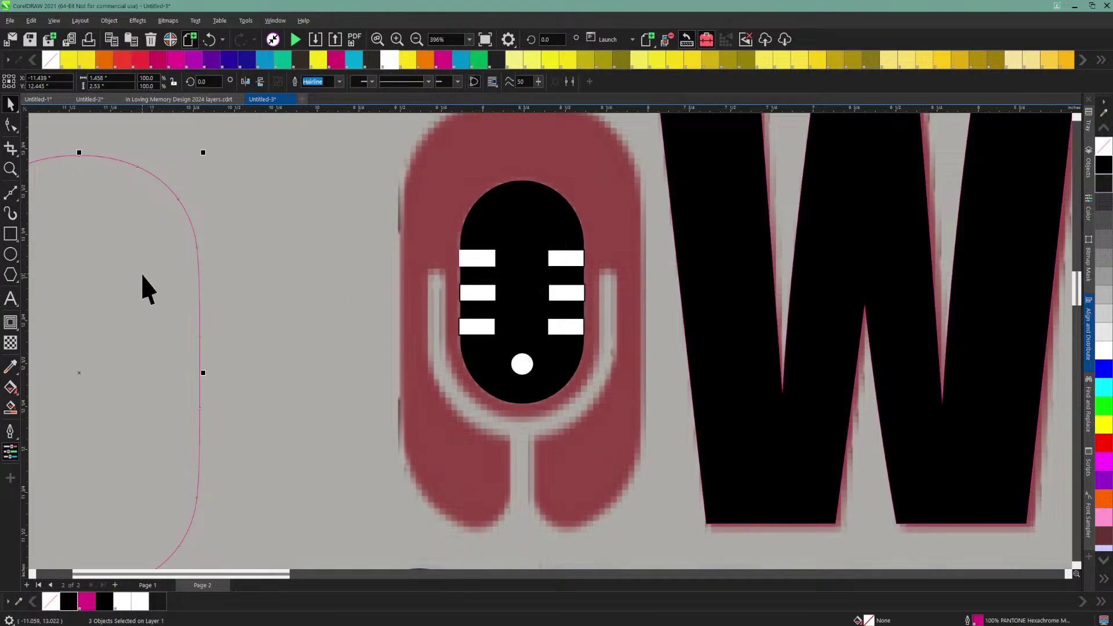
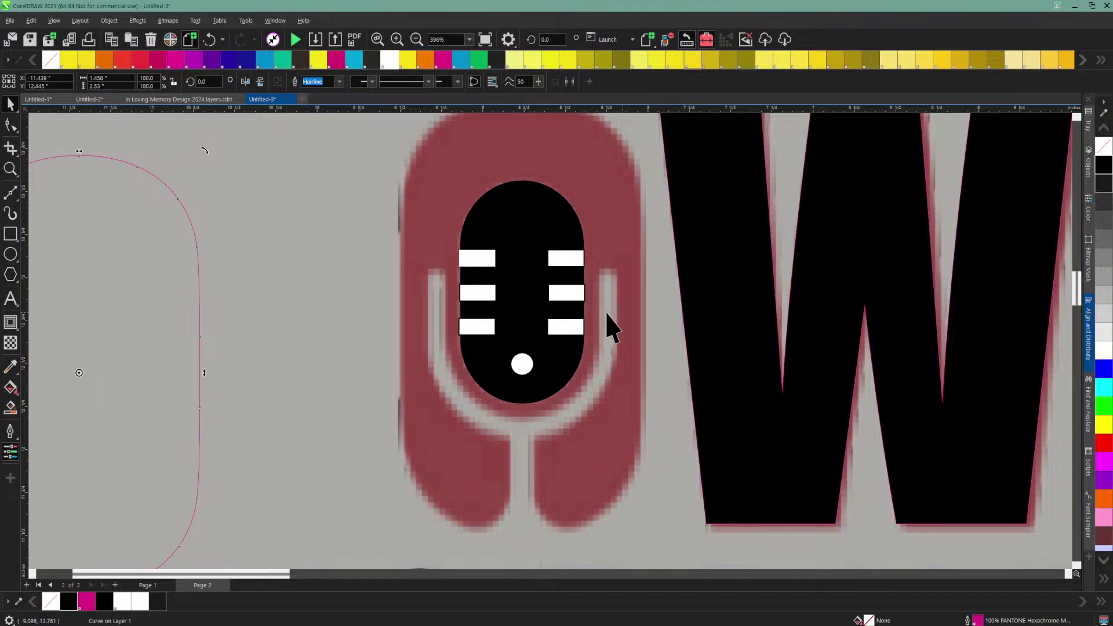
Step: Set the outline width of the three right grille bars to None
drag(594, 223, 540, 366)
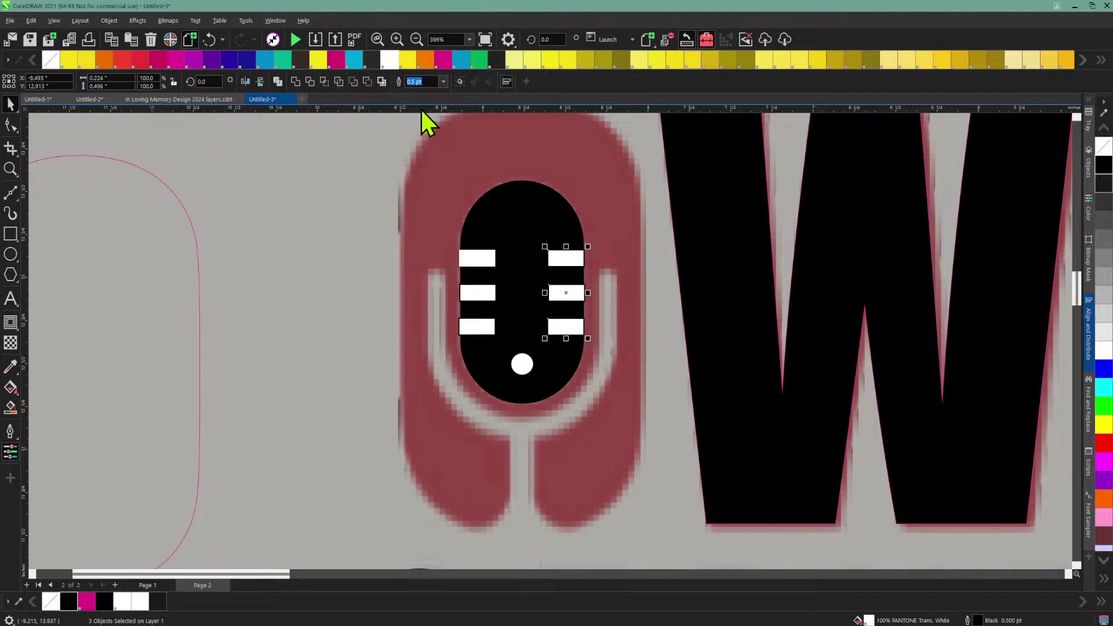
click(442, 82)
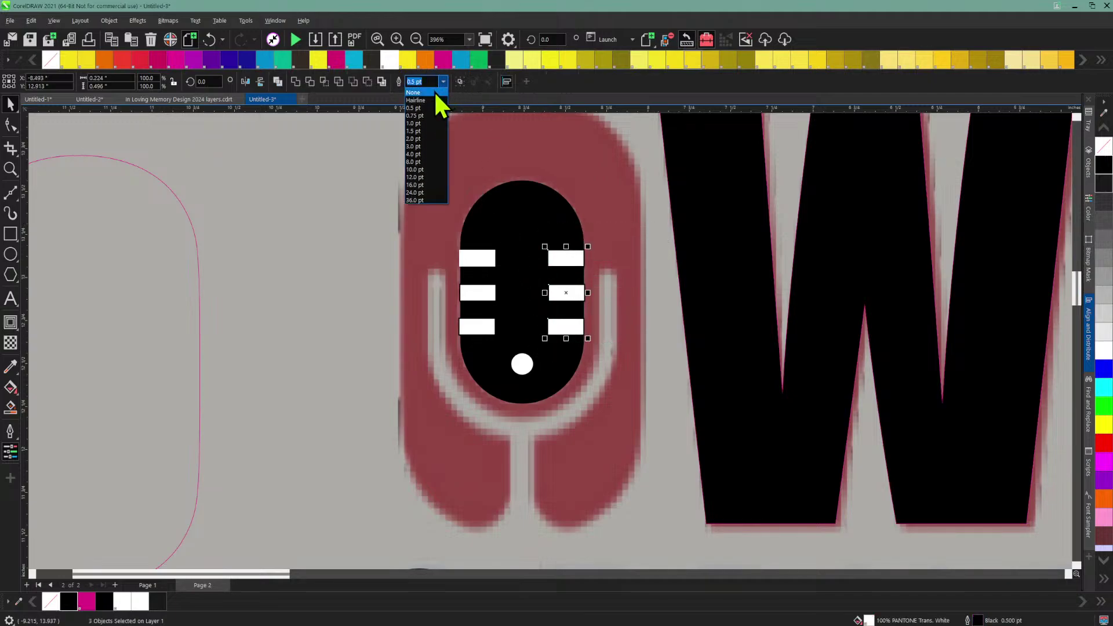
click(434, 93)
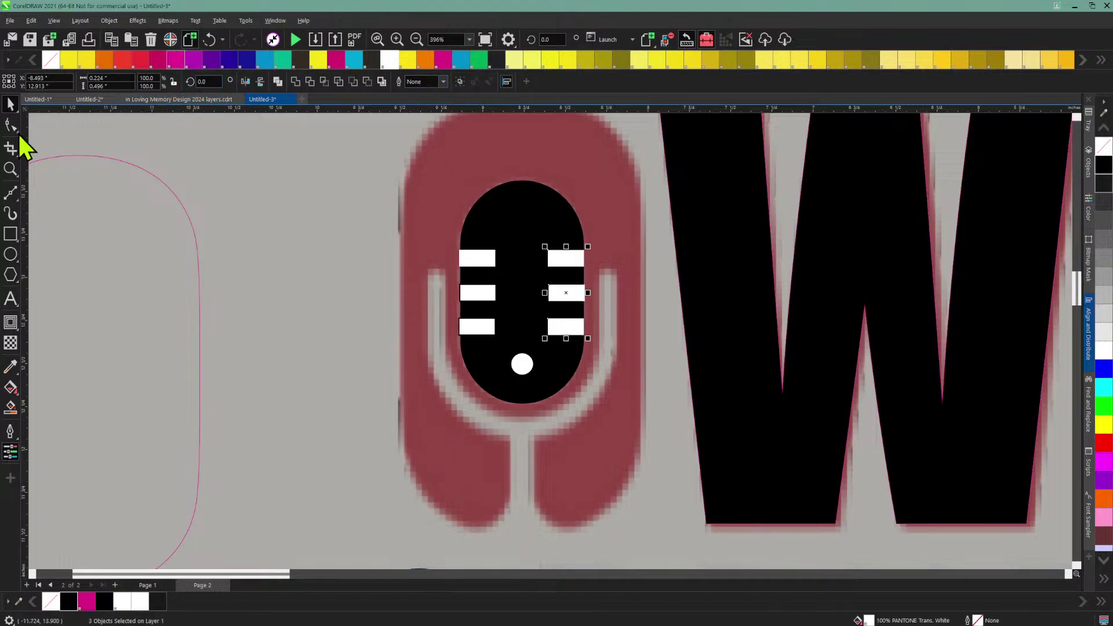
Step: With the B-Spline tool, trace the cradle's left arm tip and its inner edge down to the bottom of the curve below the head
click(13, 200)
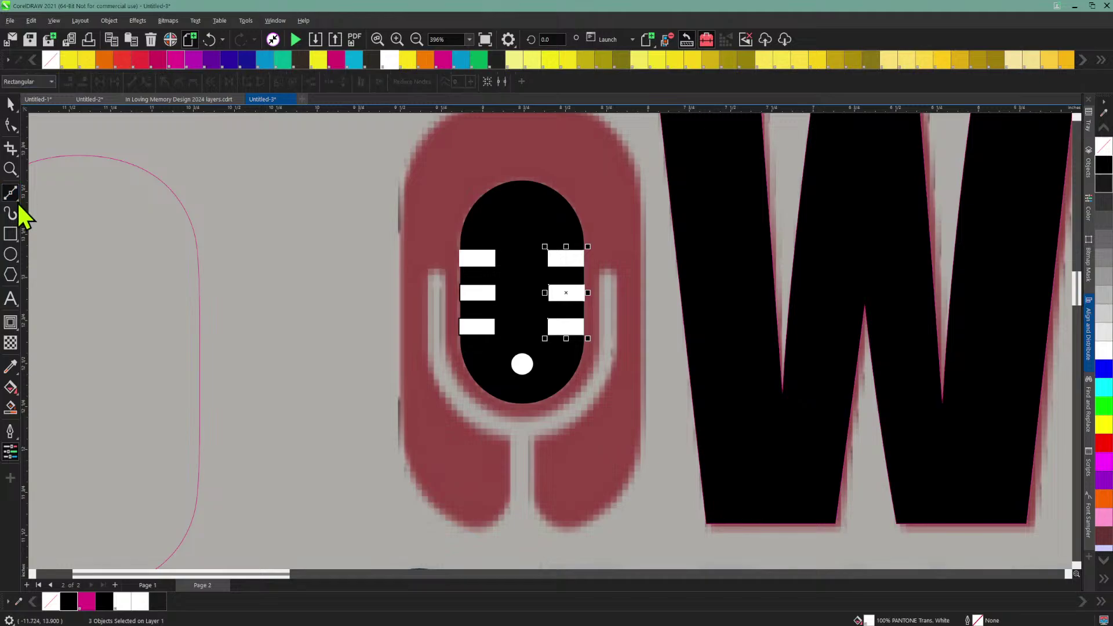
click(55, 228)
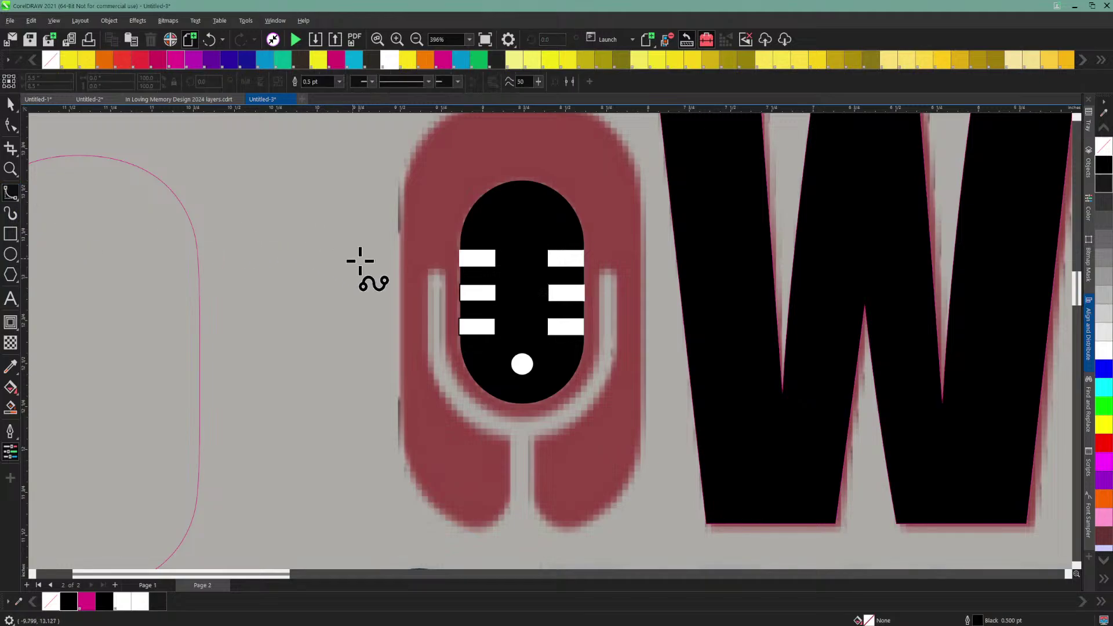
click(426, 272)
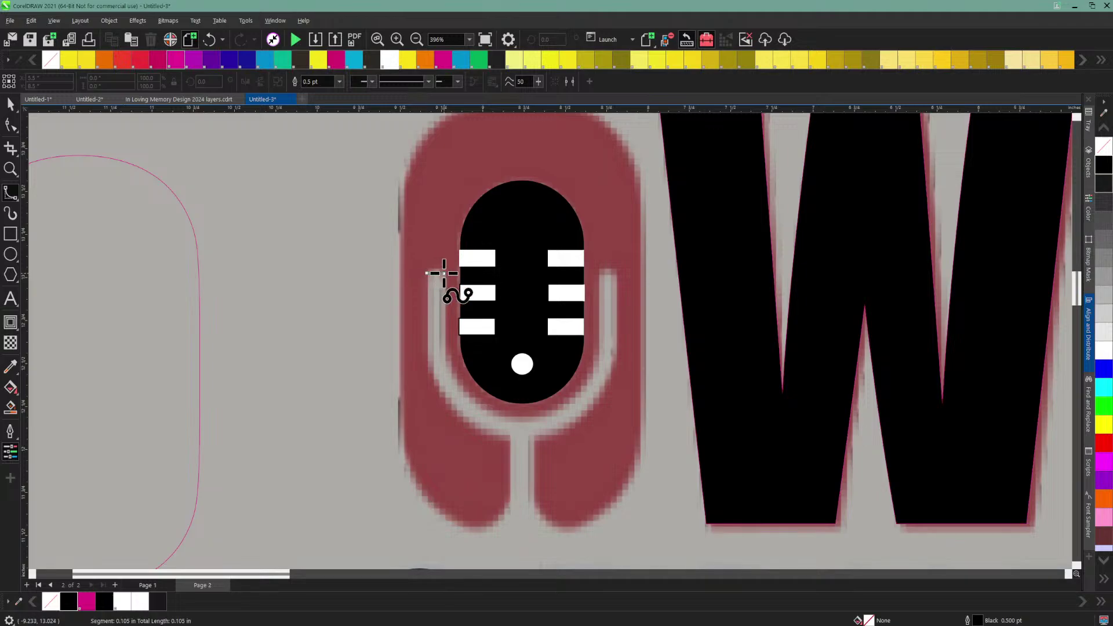
click(444, 273)
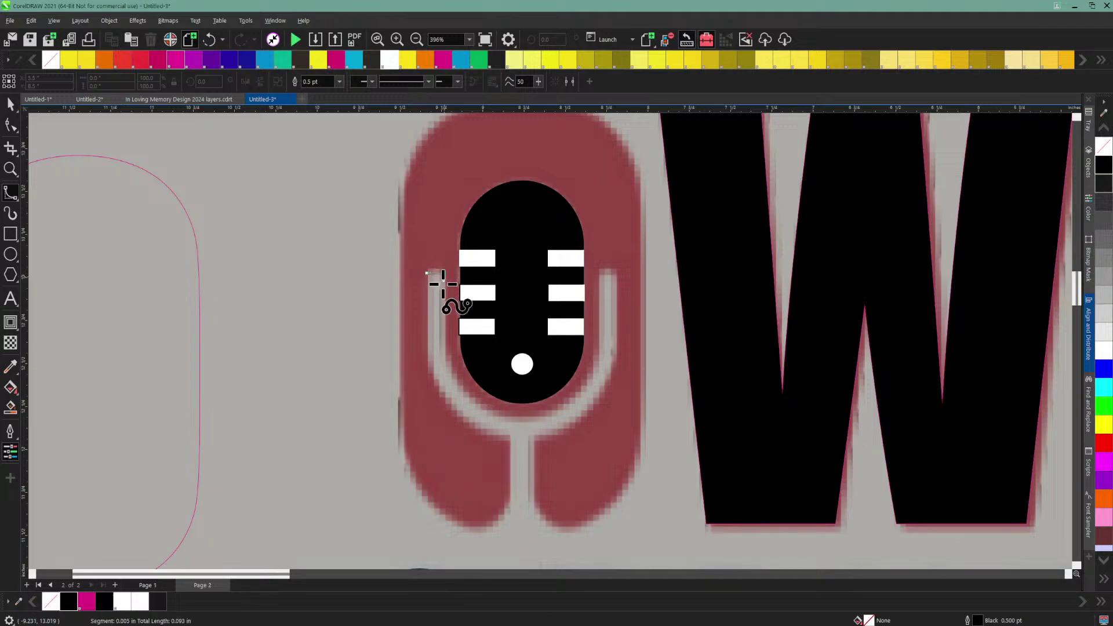
click(441, 329)
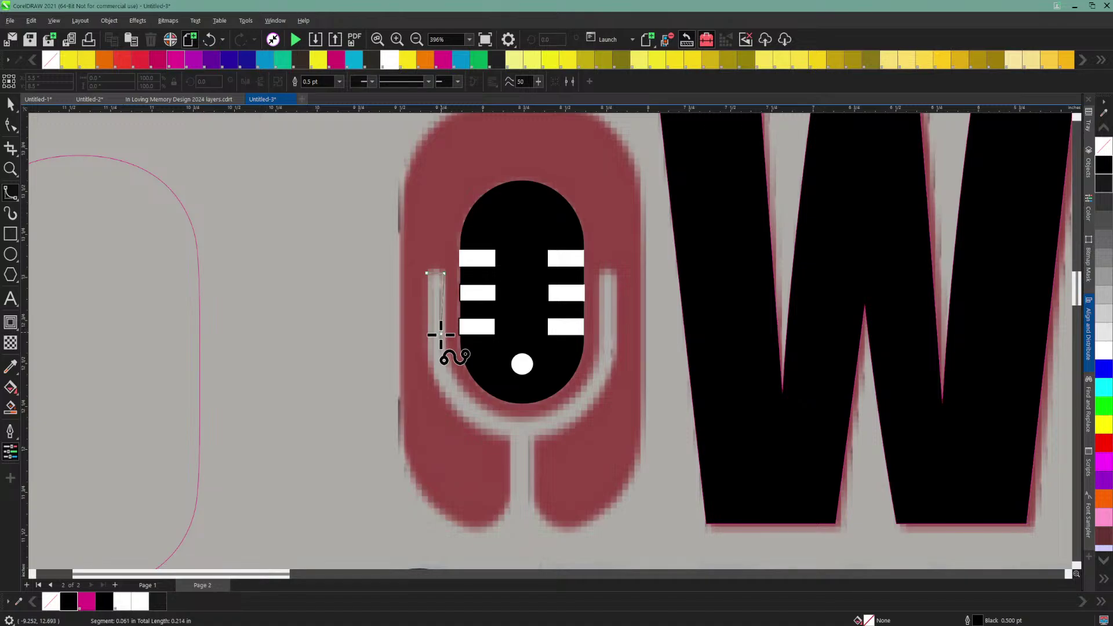
click(443, 354)
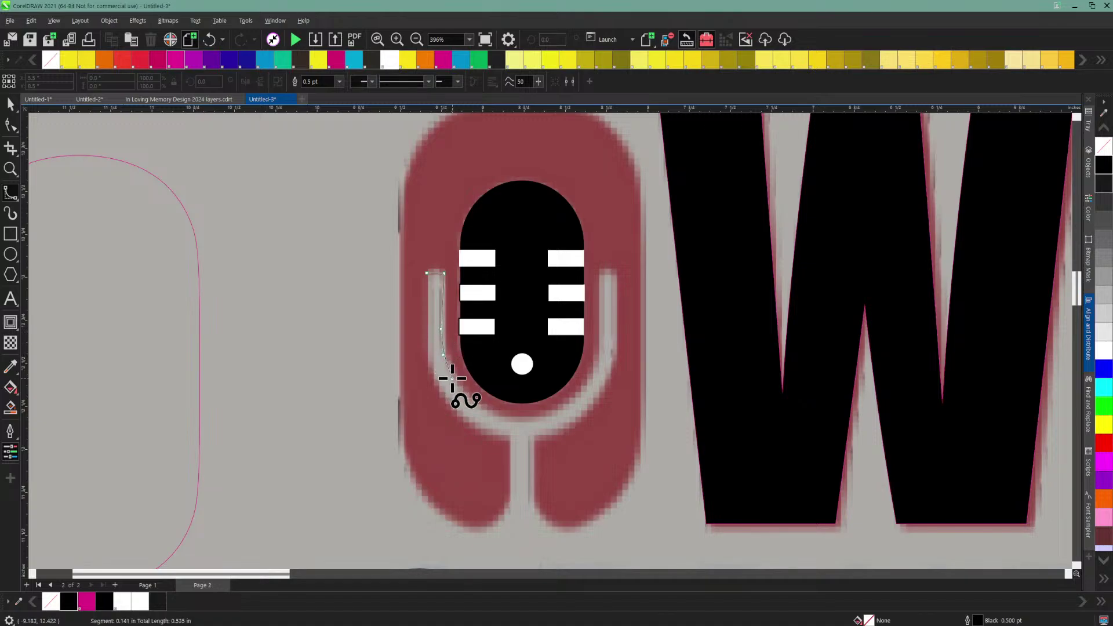
click(452, 381)
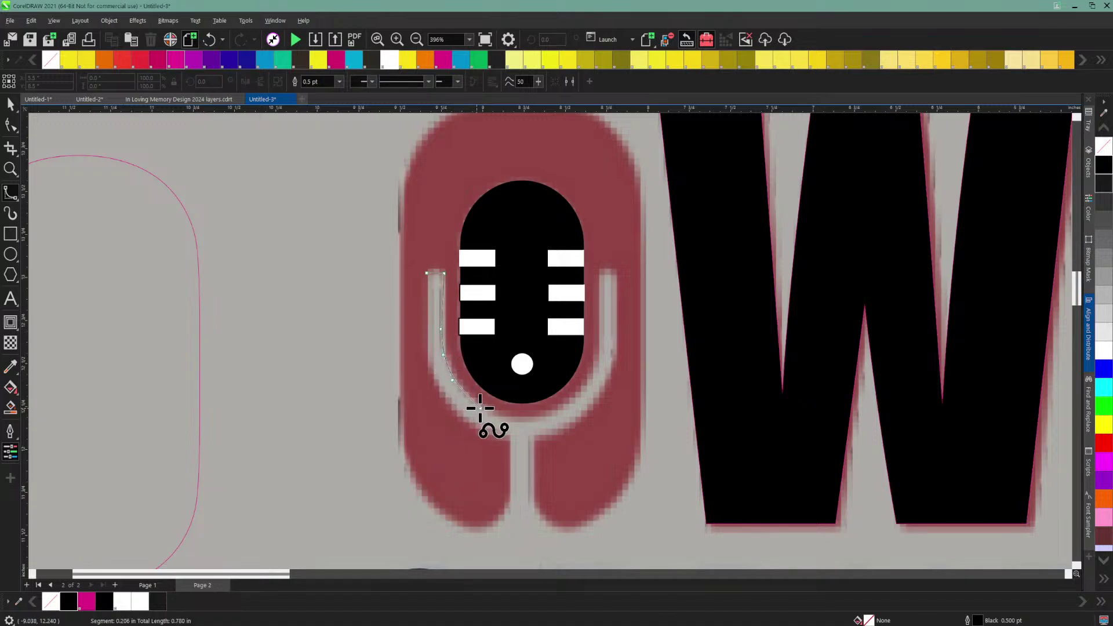
click(467, 398)
click(486, 414)
click(514, 420)
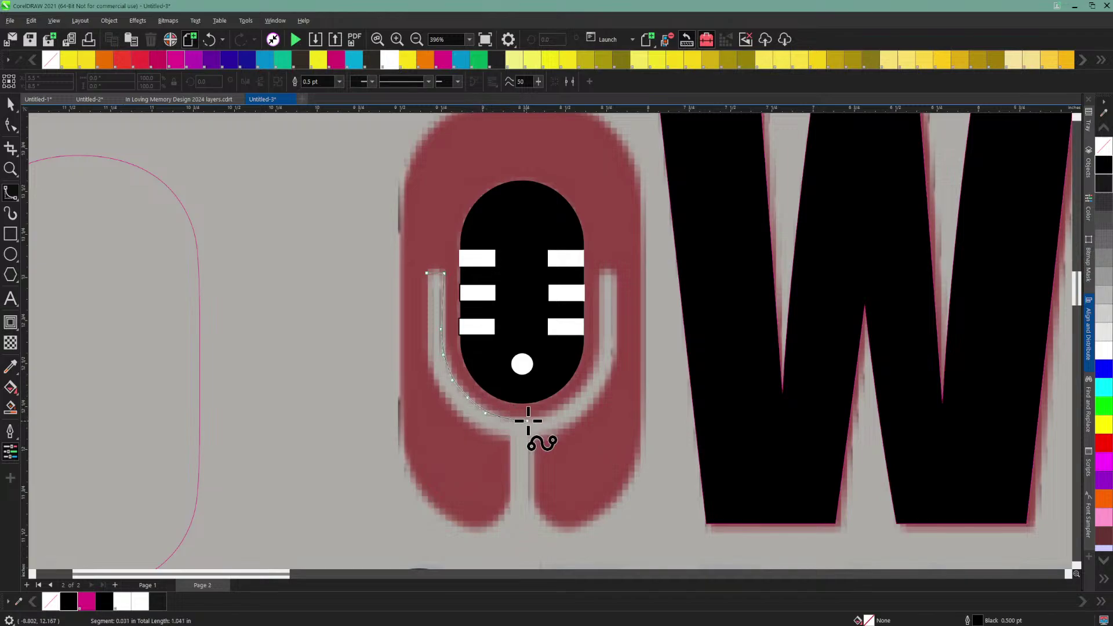
Step: Continue the B-spline up the cradle's right inner edge and across the tip of the right arm
click(548, 417)
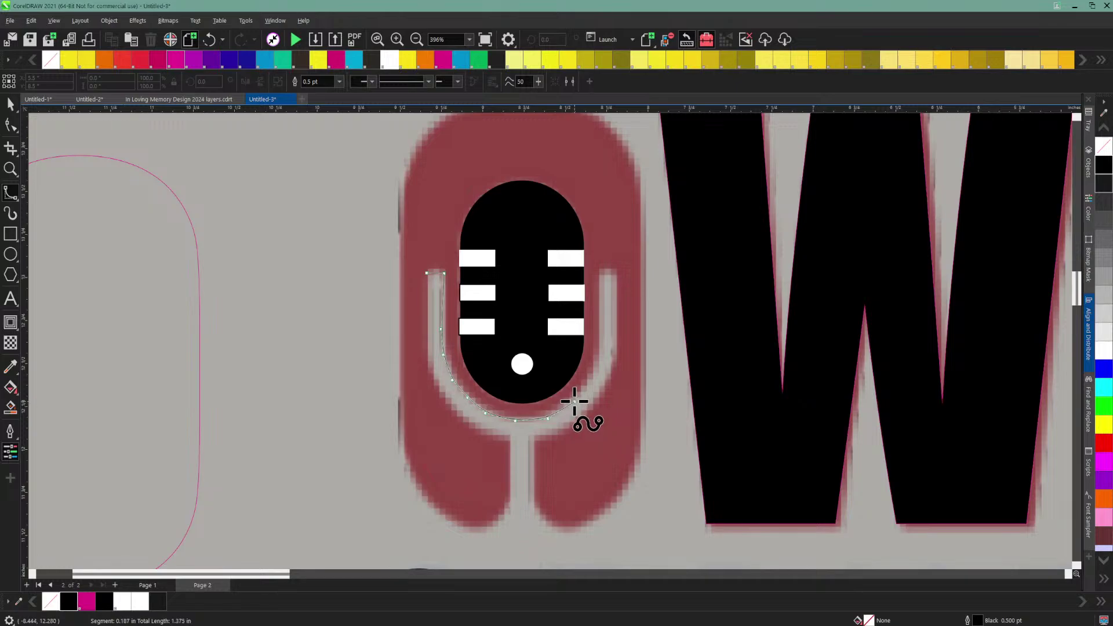
click(578, 395)
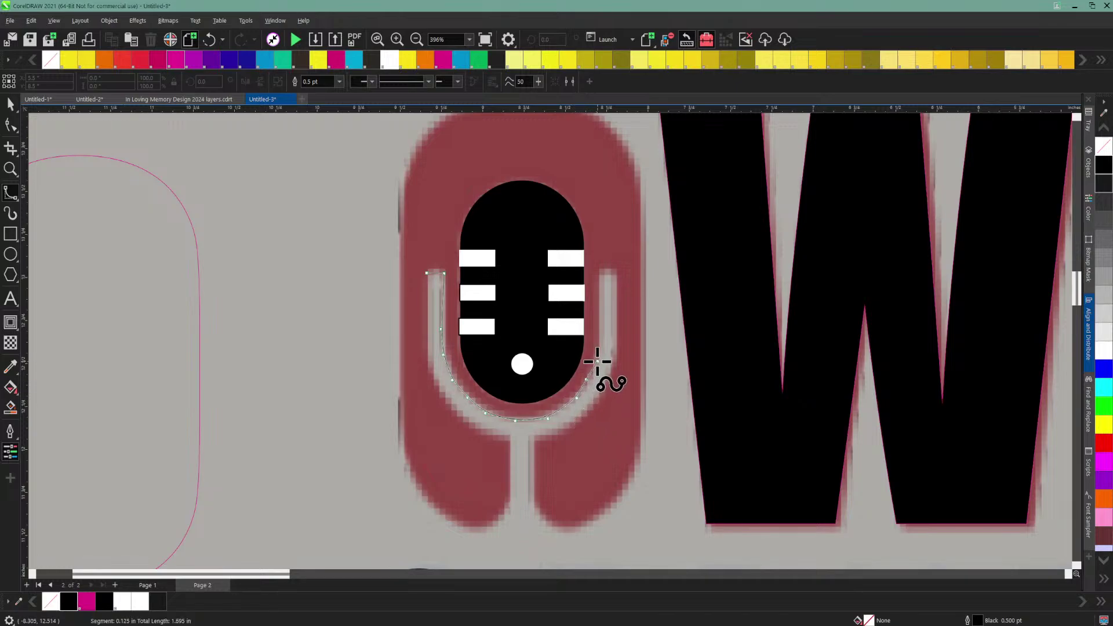
click(593, 376)
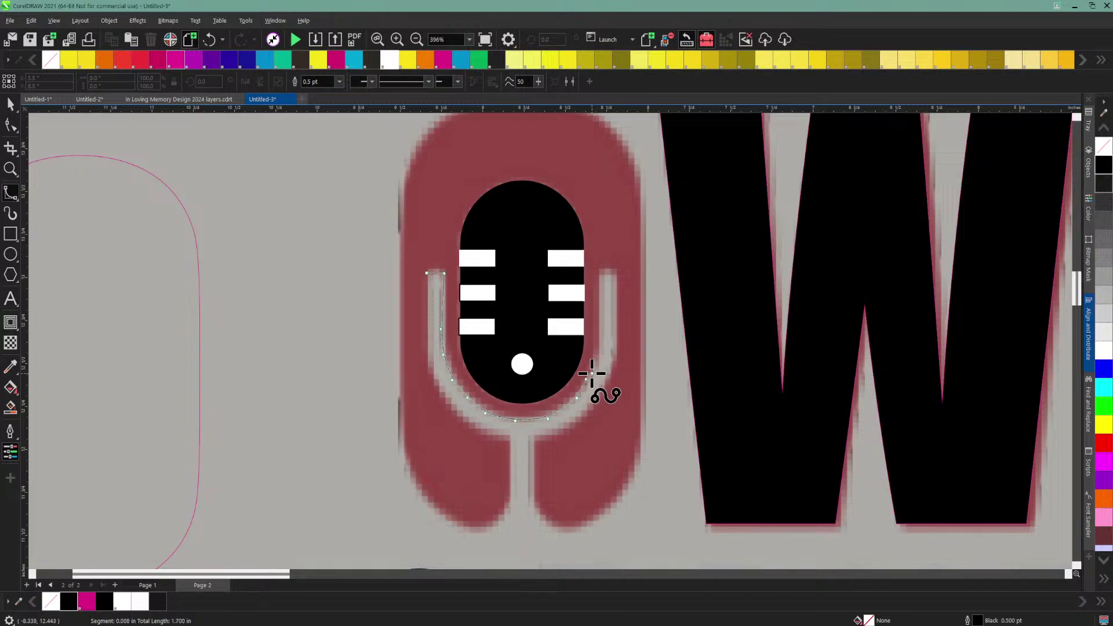
click(596, 337)
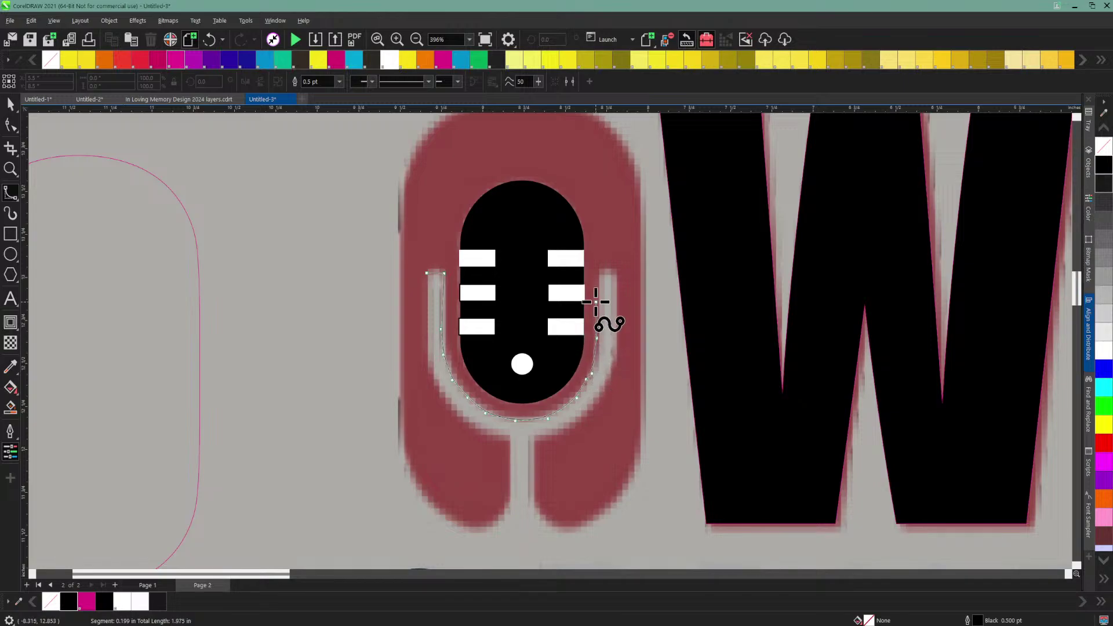
click(614, 268)
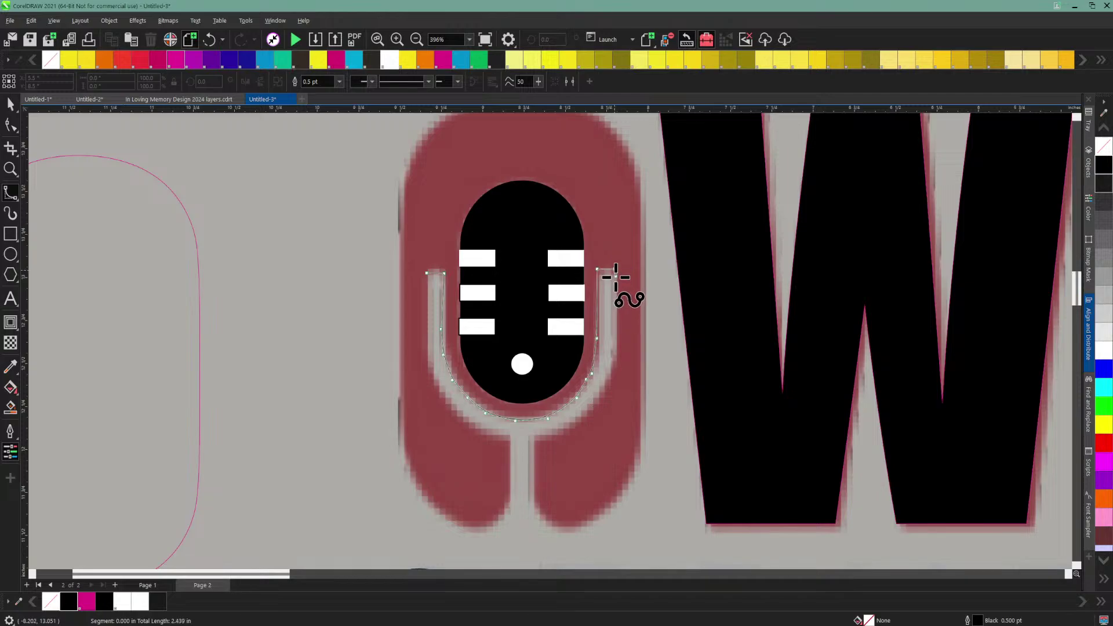
Step: Trace the right arm's outer edge down to the corner where the cradle meets the stem
click(613, 349)
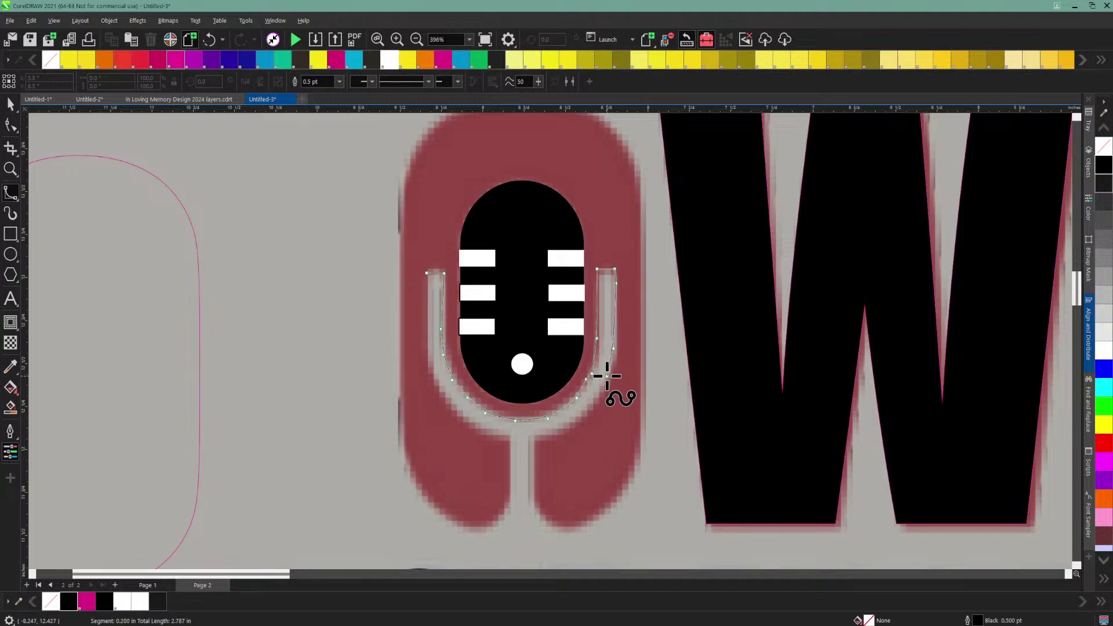
click(590, 403)
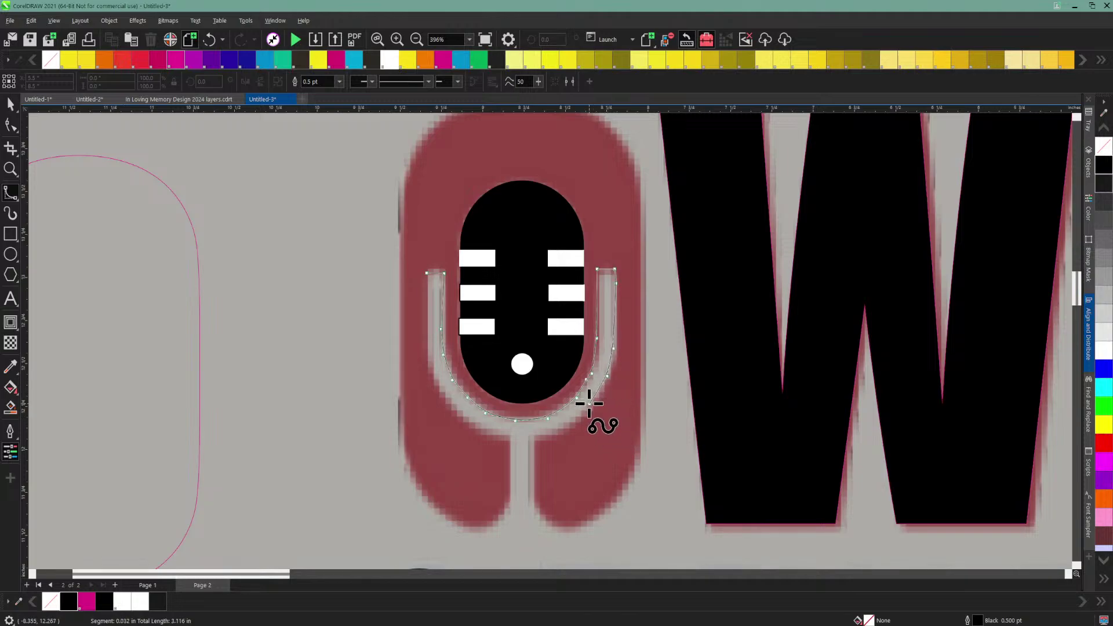
click(563, 425)
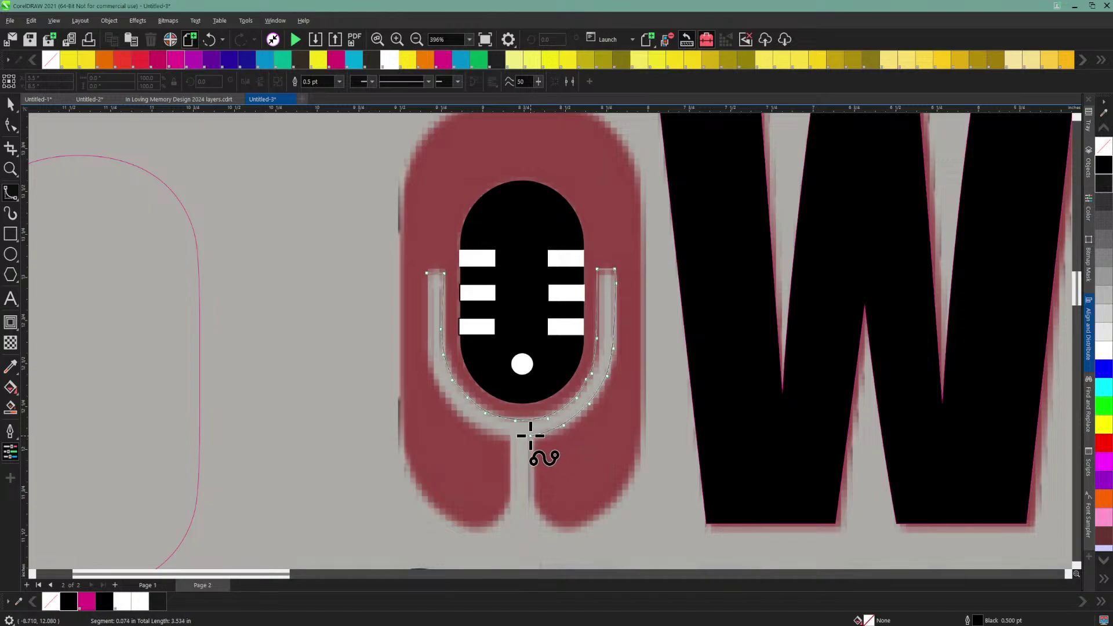
click(529, 435)
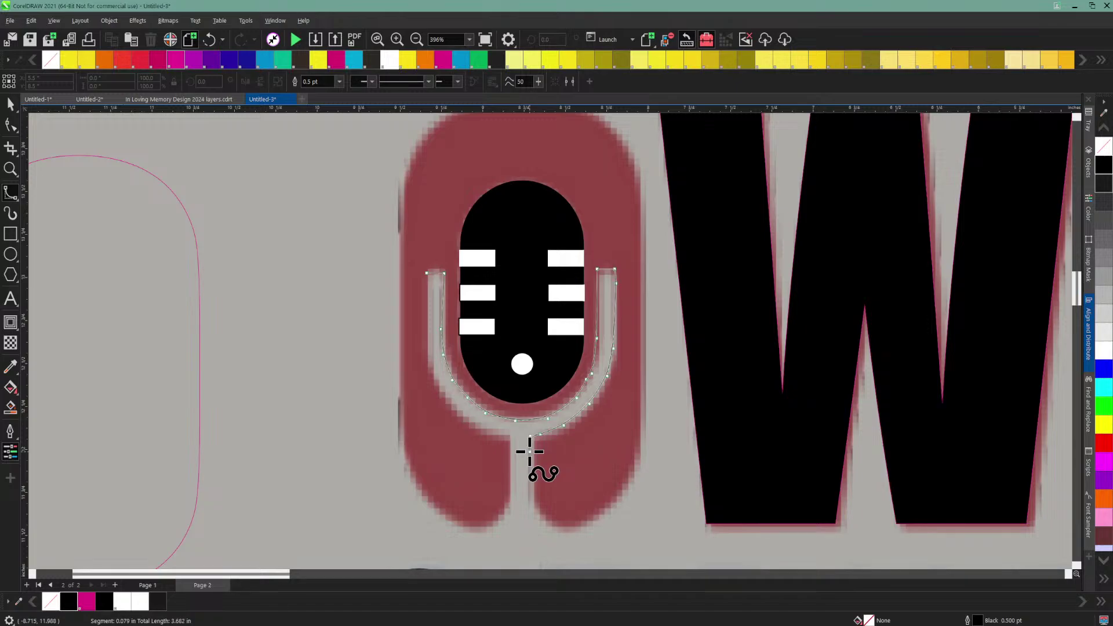
click(529, 436)
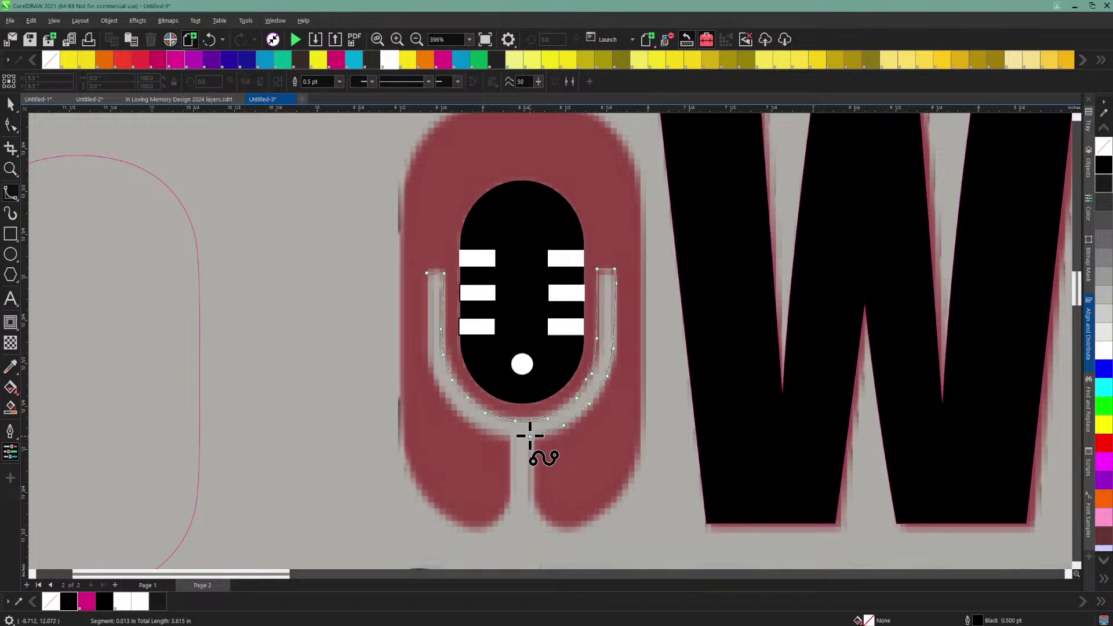
Step: Trace the stem down its right side, around a flared base, and back up its left side to the cradle
click(530, 500)
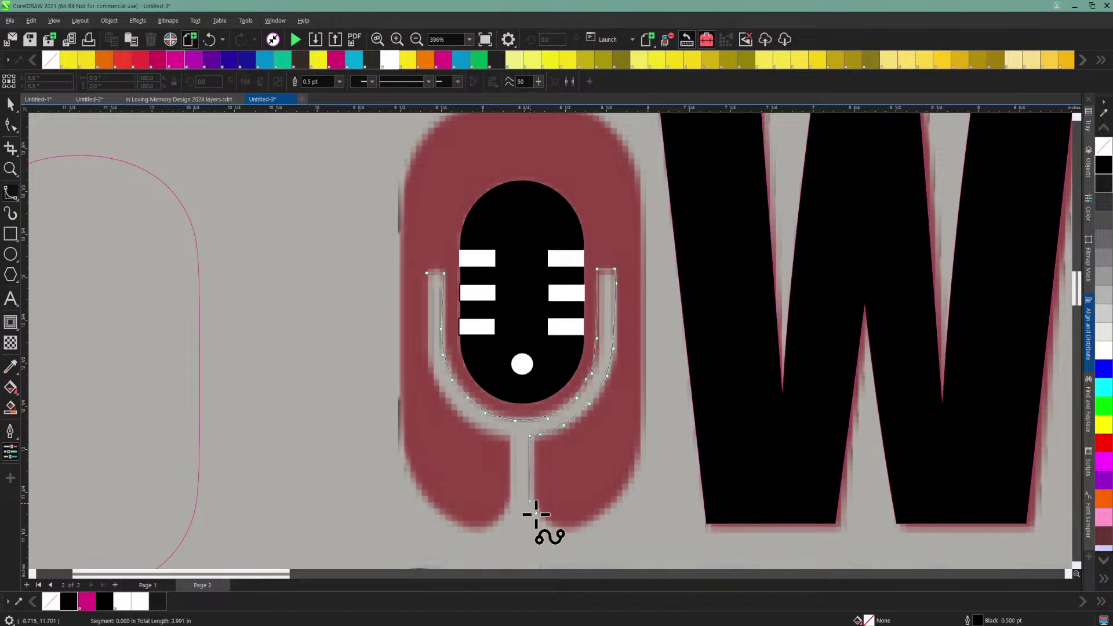
click(559, 535)
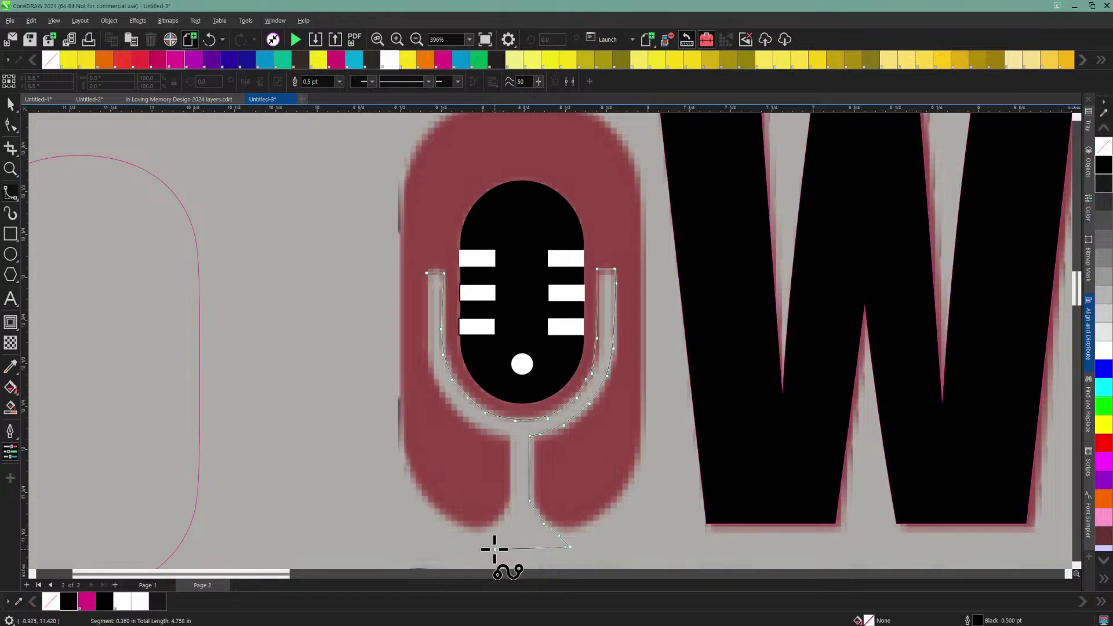
click(472, 546)
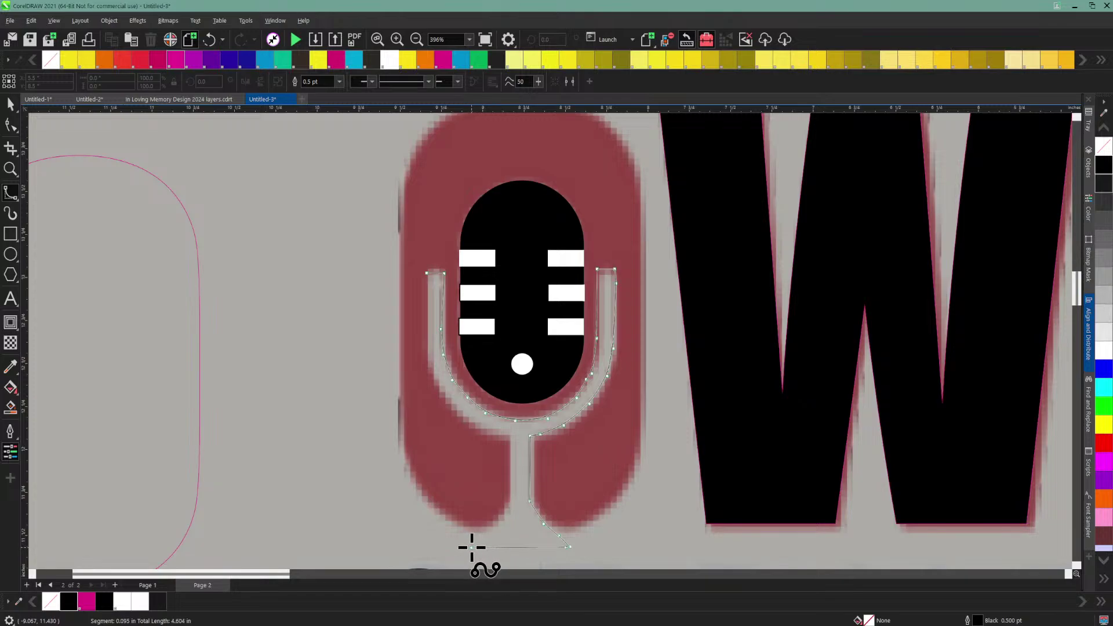
click(499, 525)
click(509, 509)
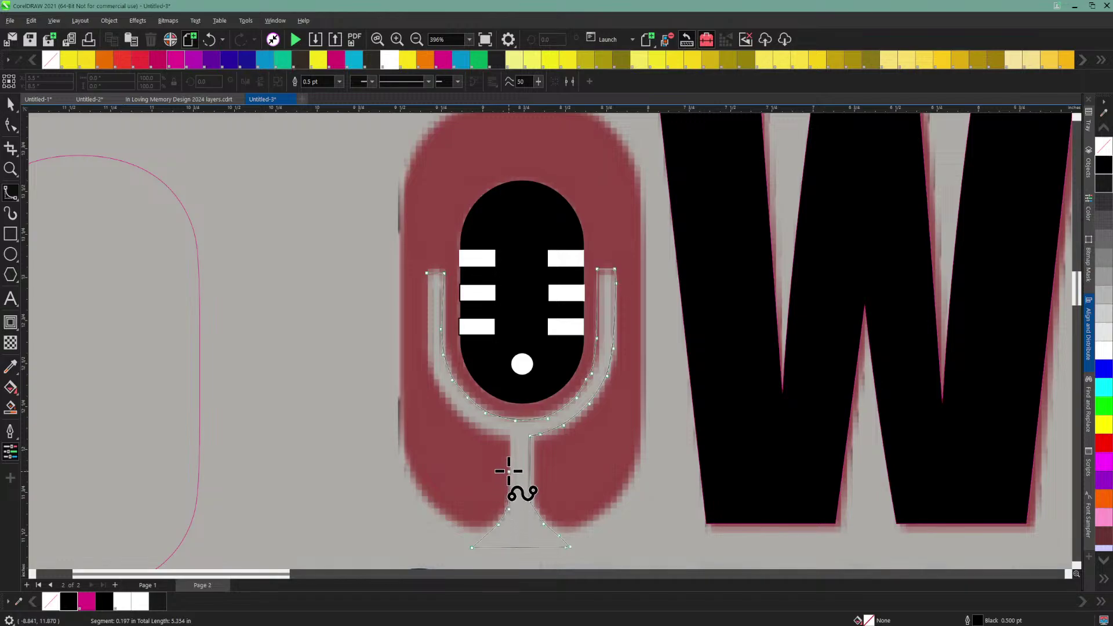
click(511, 436)
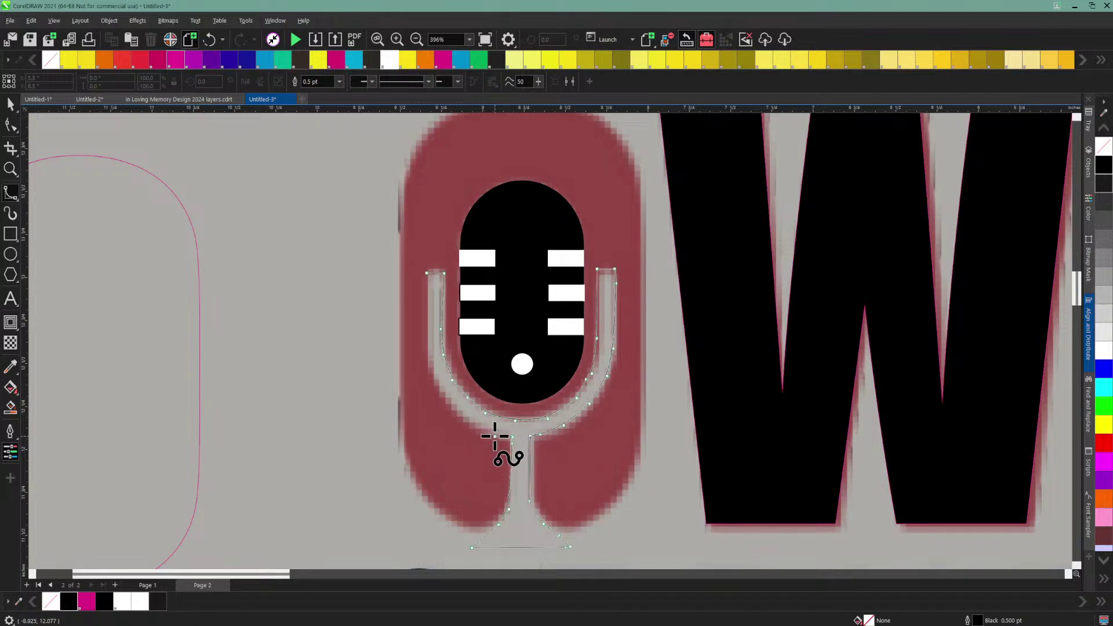
Step: Trace the cradle's left outer edge and close the B-spline at its start point, making a stand outline about 1.13 by 1.62 in
click(495, 437)
click(482, 433)
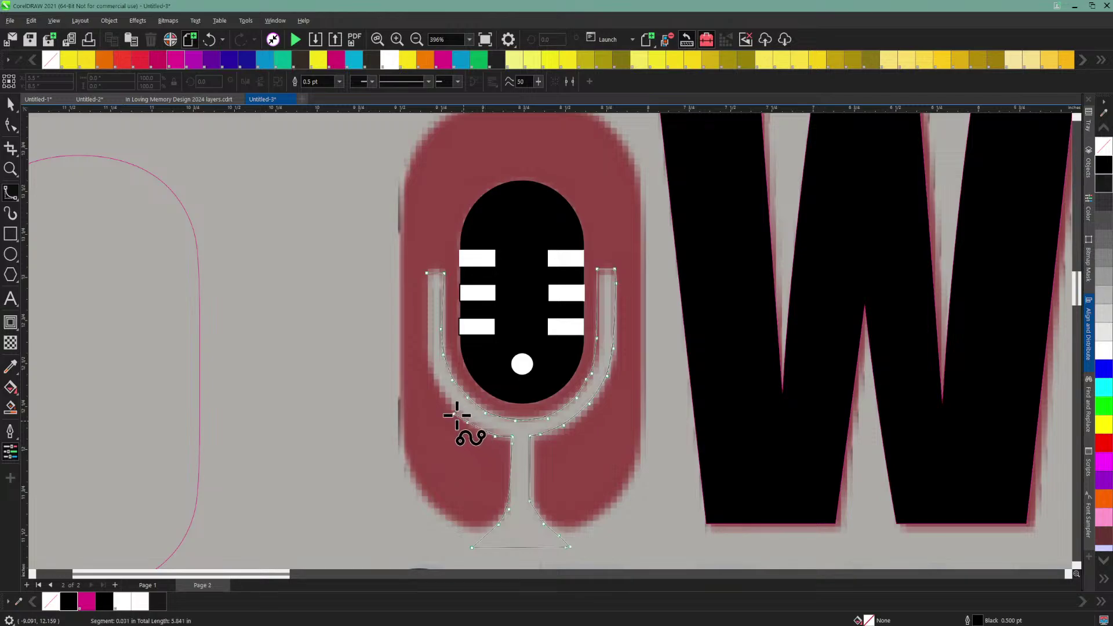
click(437, 386)
click(434, 361)
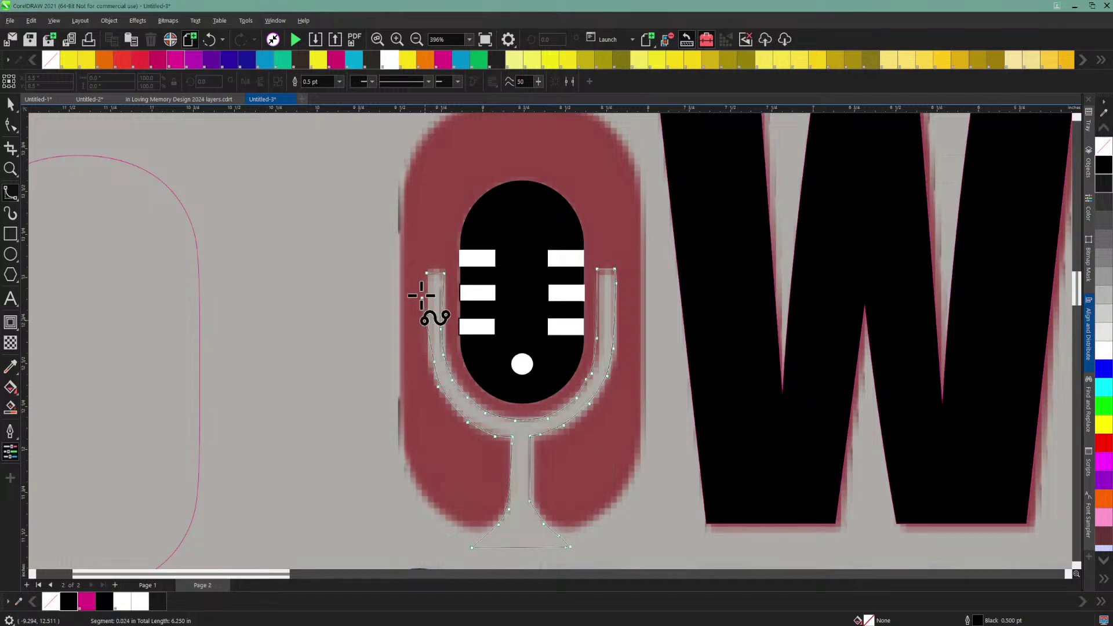
click(429, 337)
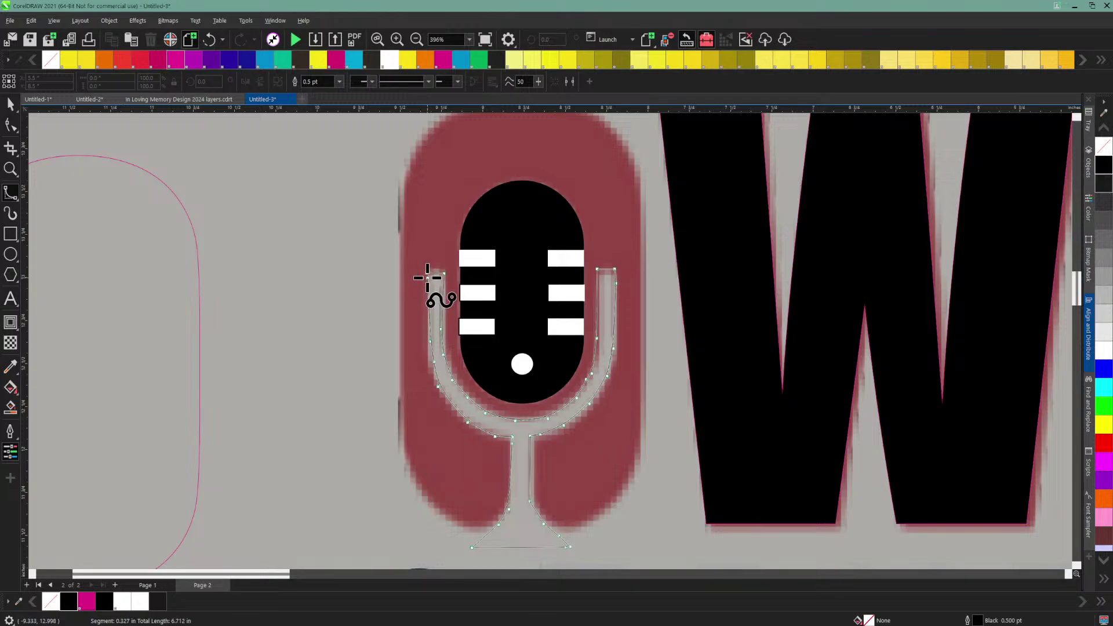
click(428, 277)
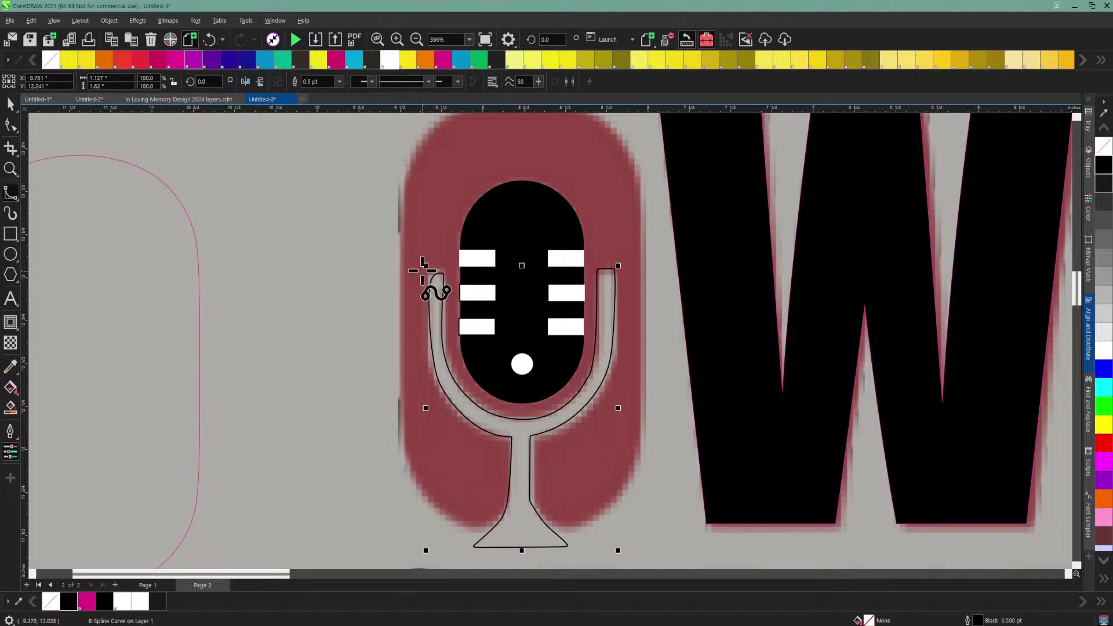
Step: Adjust the B-spline's control points on the left arm to straighten its inner edge and lower its tip to match the blurry original
click(10, 125)
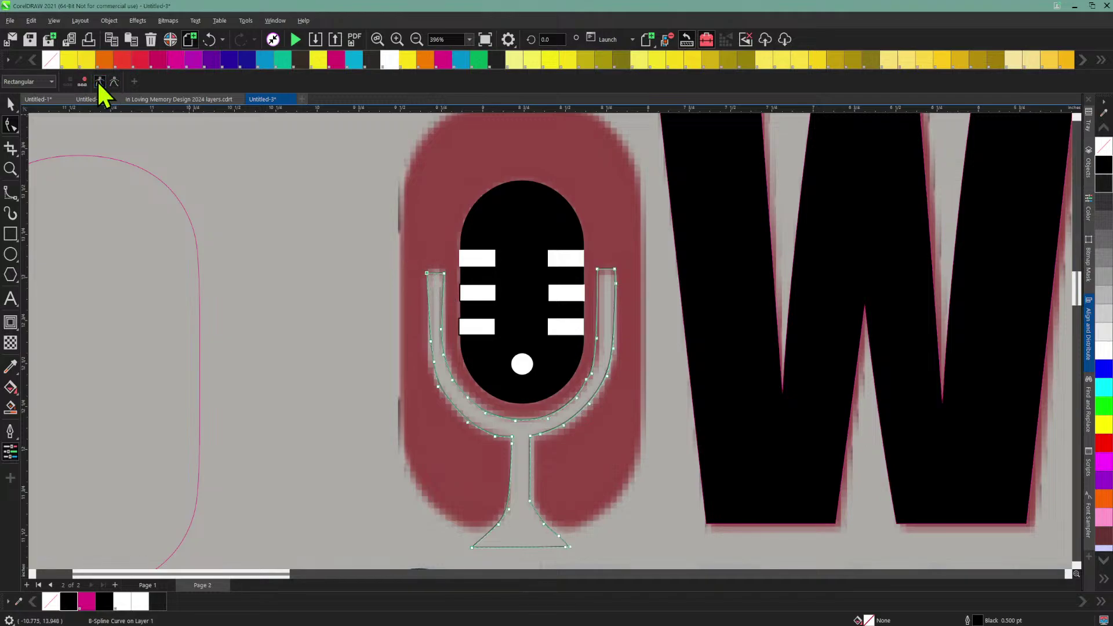
click(397, 40)
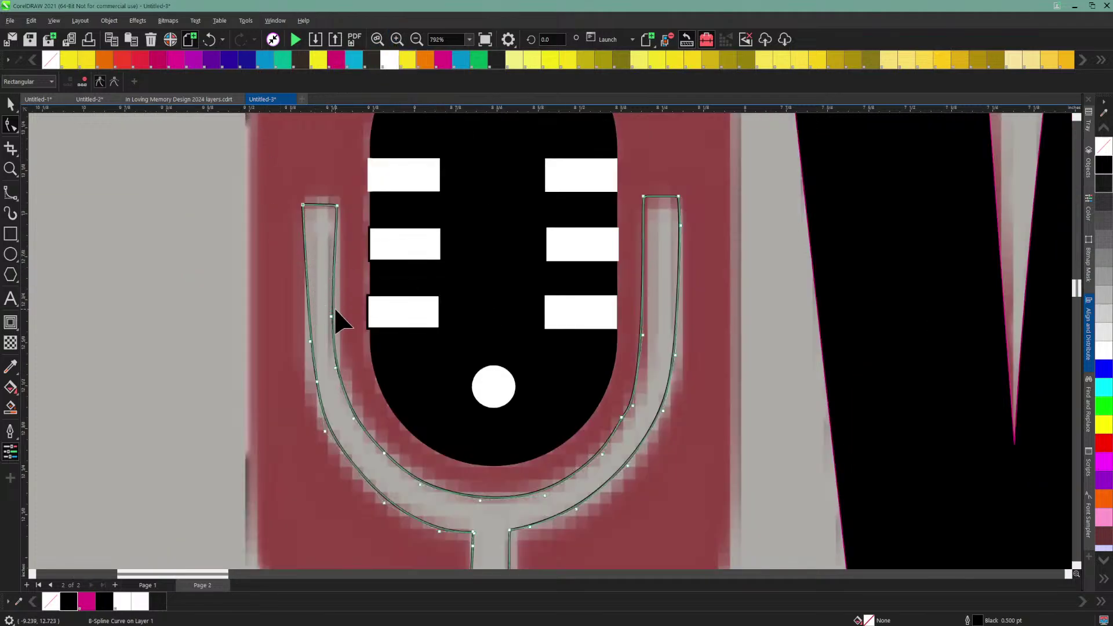
drag(331, 315, 337, 319)
drag(336, 368, 338, 368)
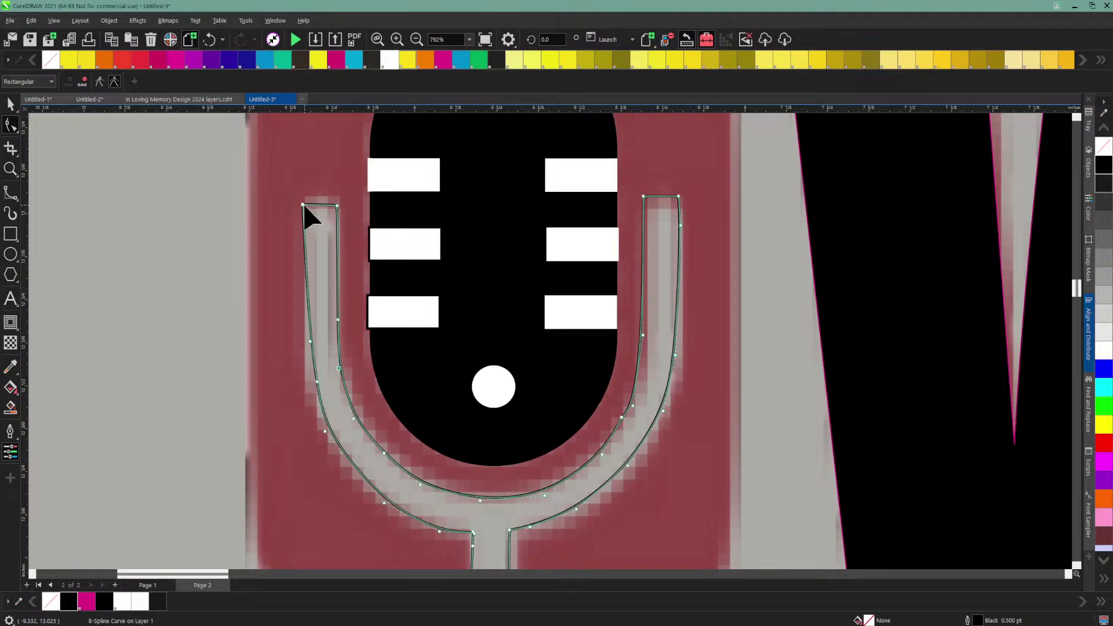
drag(302, 204, 336, 201)
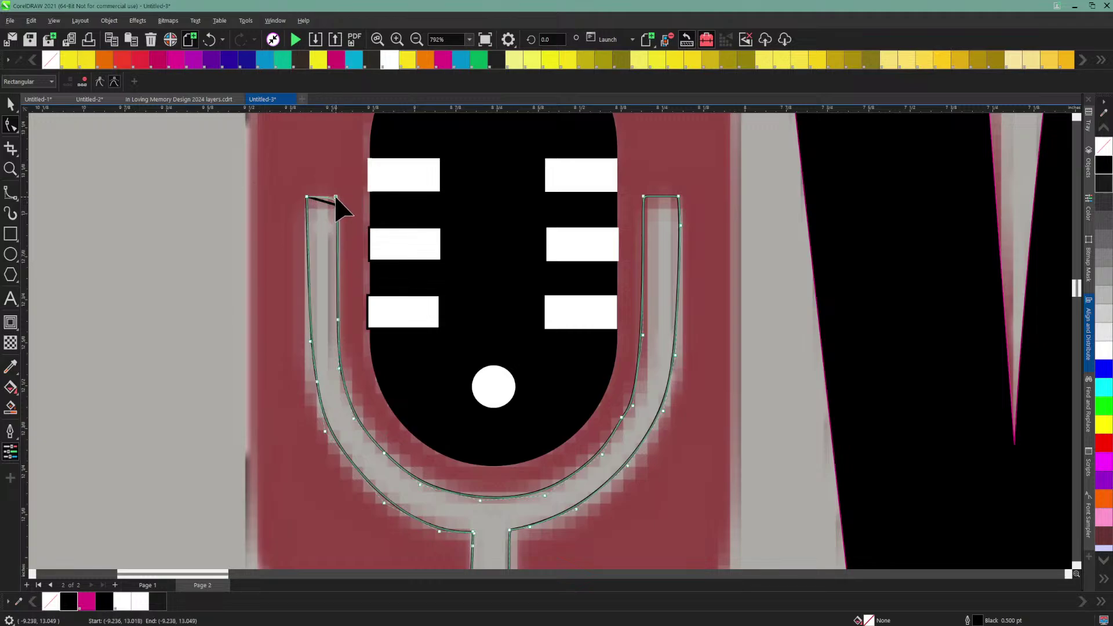
drag(307, 196, 336, 207)
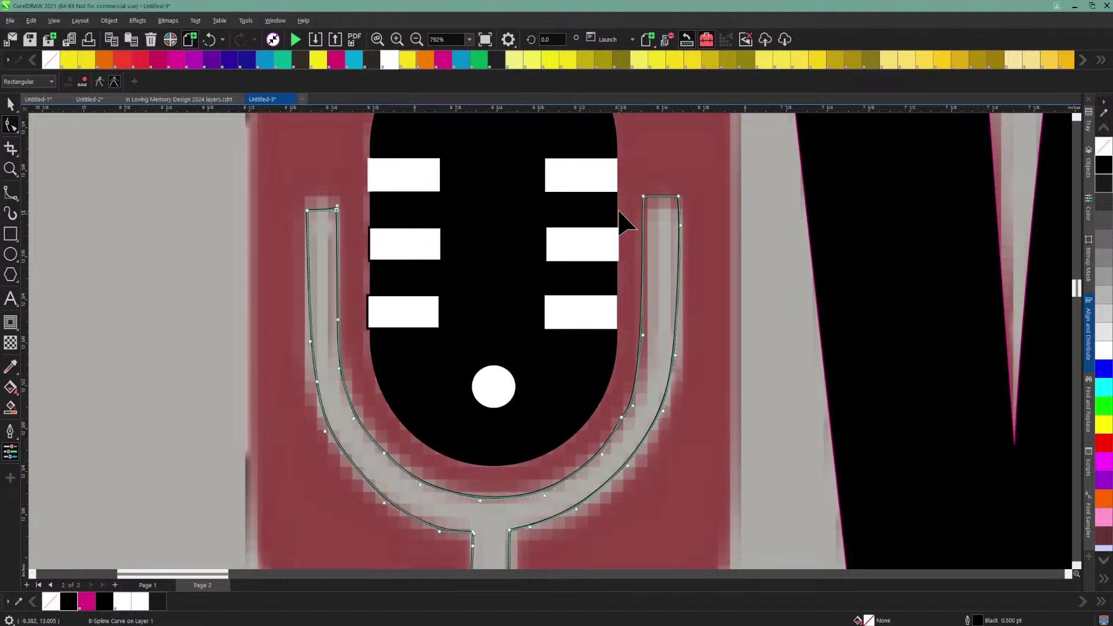
Step: Move the B-spline's control points on the right arm to lower its tip and shift its inner edge onto the blurry original
mouse_move(644, 199)
mouse_down()
mouse_move(646, 211)
mouse_move(679, 206)
mouse_move(647, 210)
mouse_up()
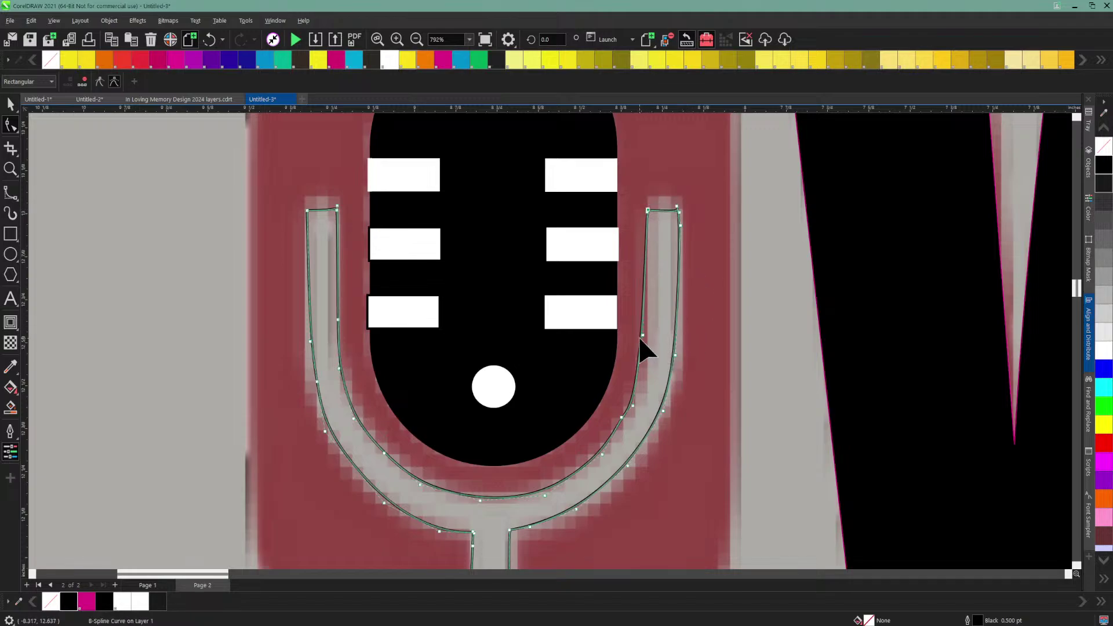
drag(643, 335, 648, 339)
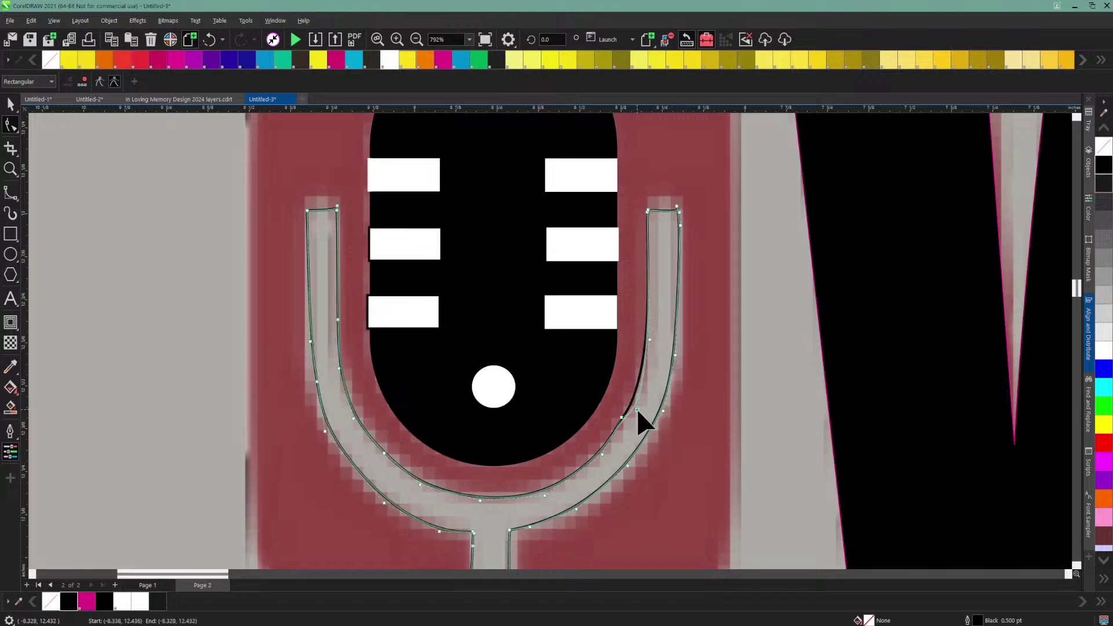
drag(634, 408, 625, 427)
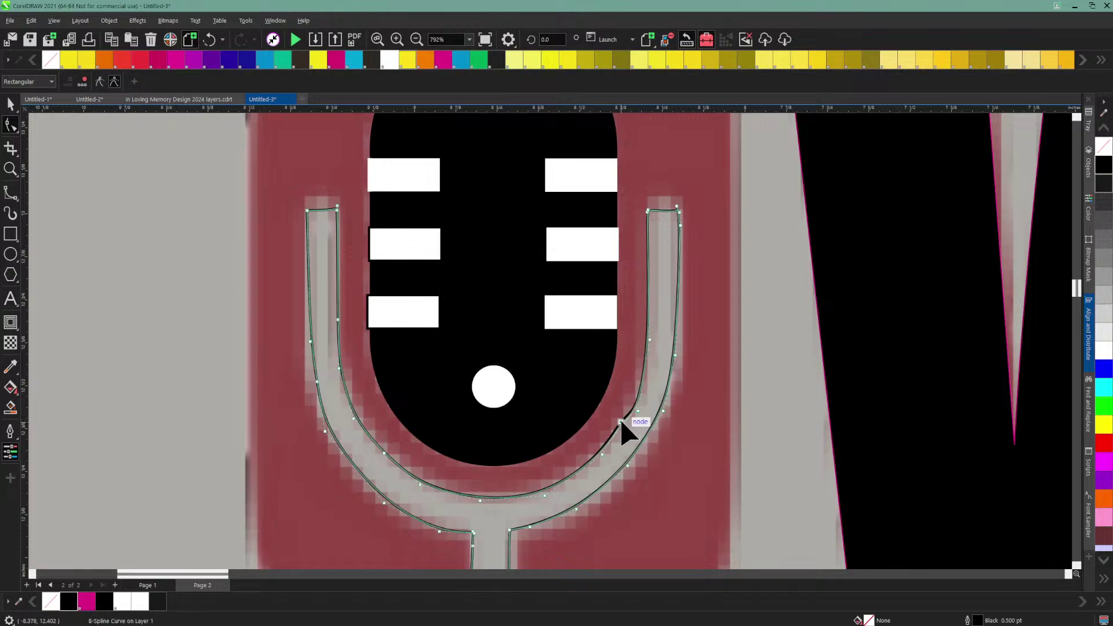
Step: Reshape the cradle's inner bottom curve by lowering its control points below the microphone head and along the lower-left bend
click(545, 499)
click(545, 493)
drag(544, 495, 543, 497)
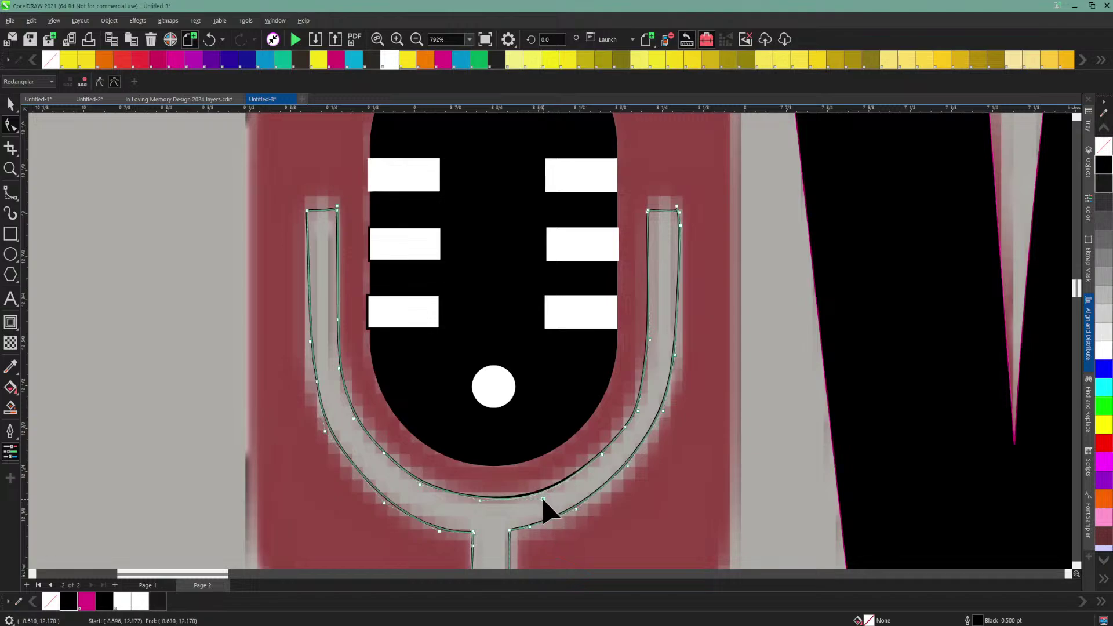
drag(478, 499, 479, 509)
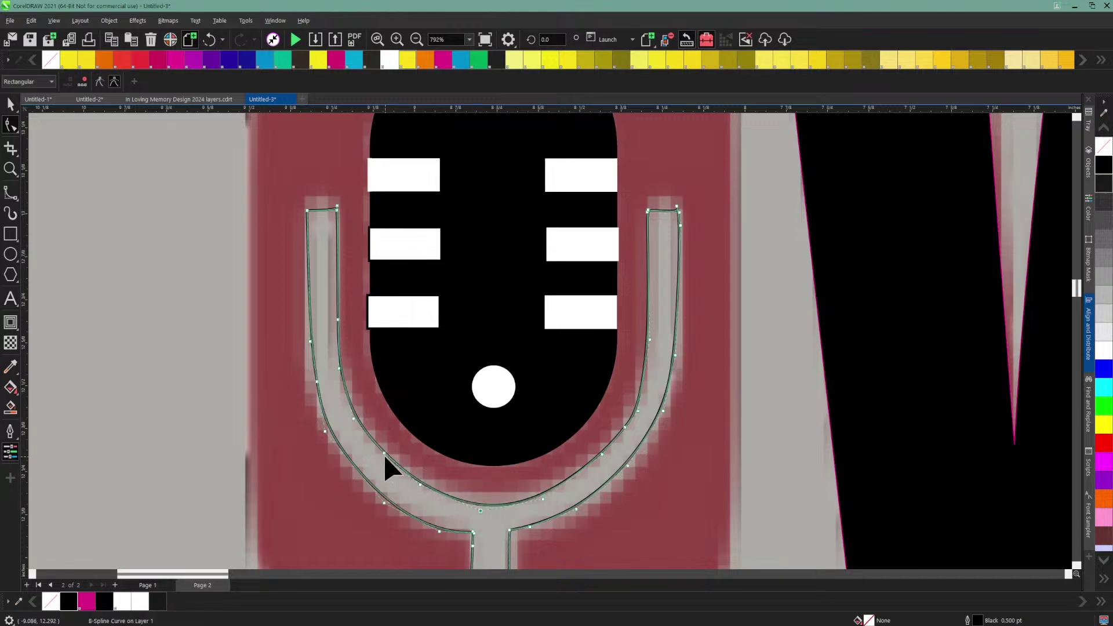
drag(384, 453, 378, 462)
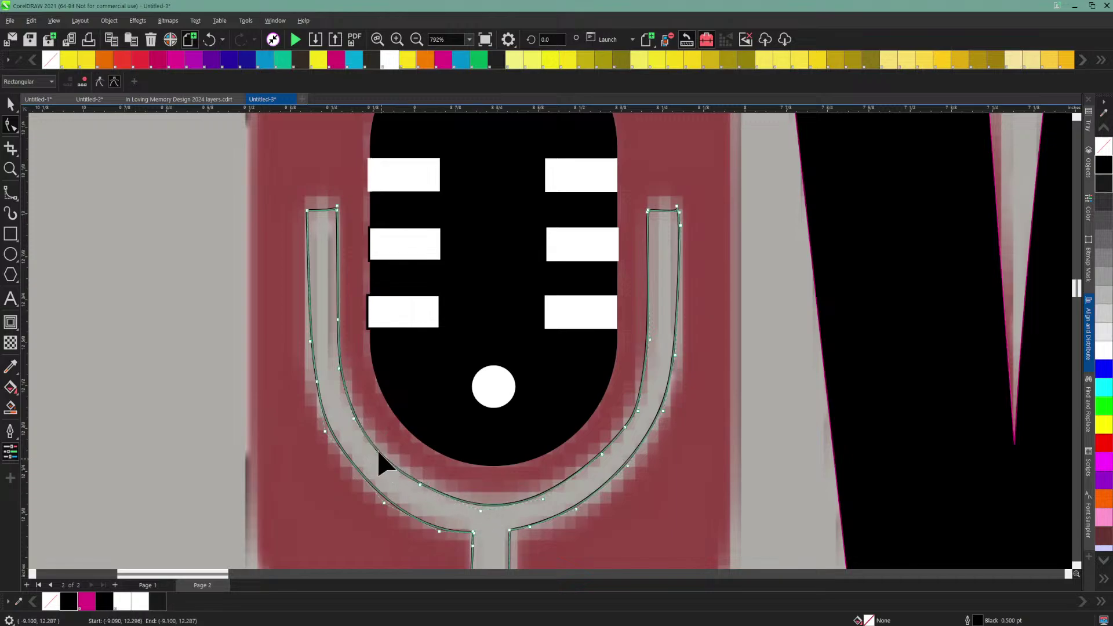
click(339, 372)
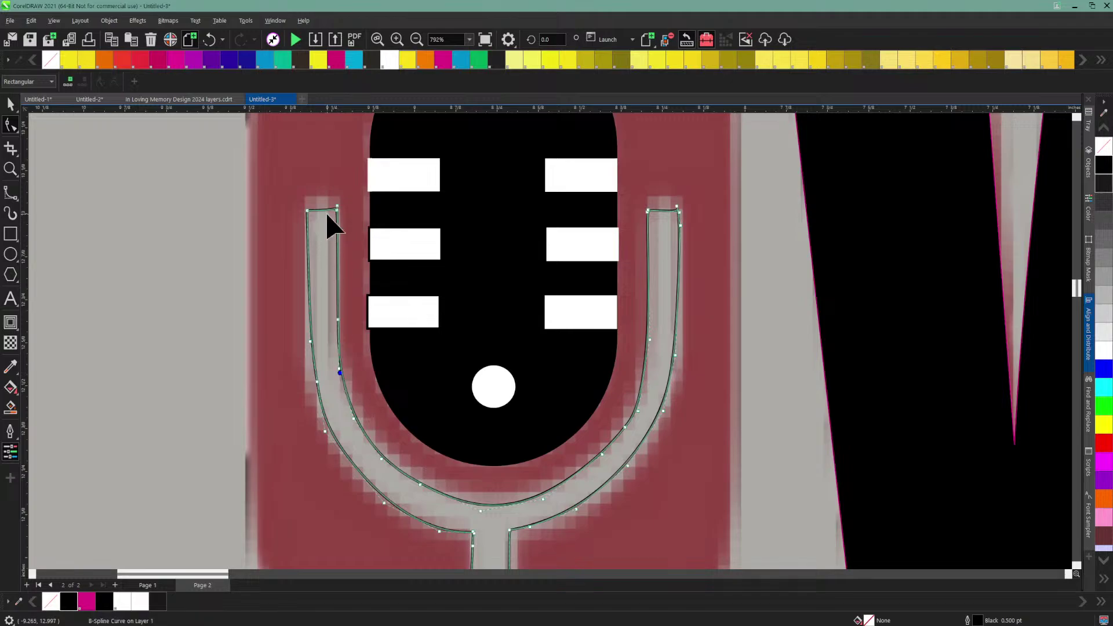
Step: Level the tips of both arms, straighten the left arm's inner edge, and tighten the cradle's lower-left outer curve
drag(337, 206, 337, 213)
drag(676, 206, 678, 210)
drag(338, 320, 334, 317)
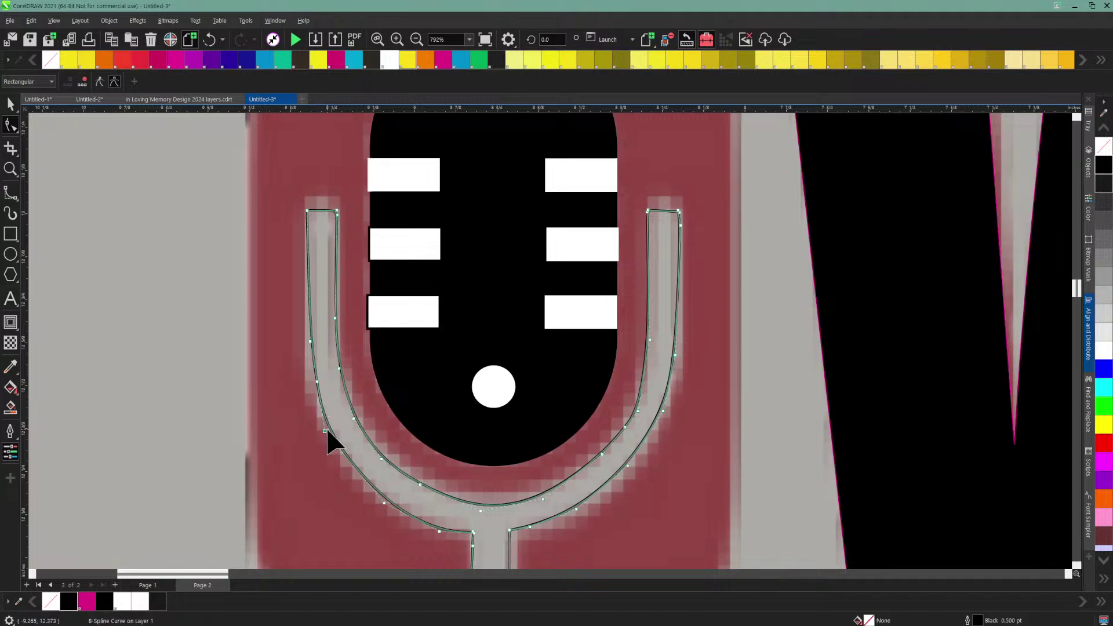
drag(326, 431, 328, 434)
drag(386, 504, 388, 499)
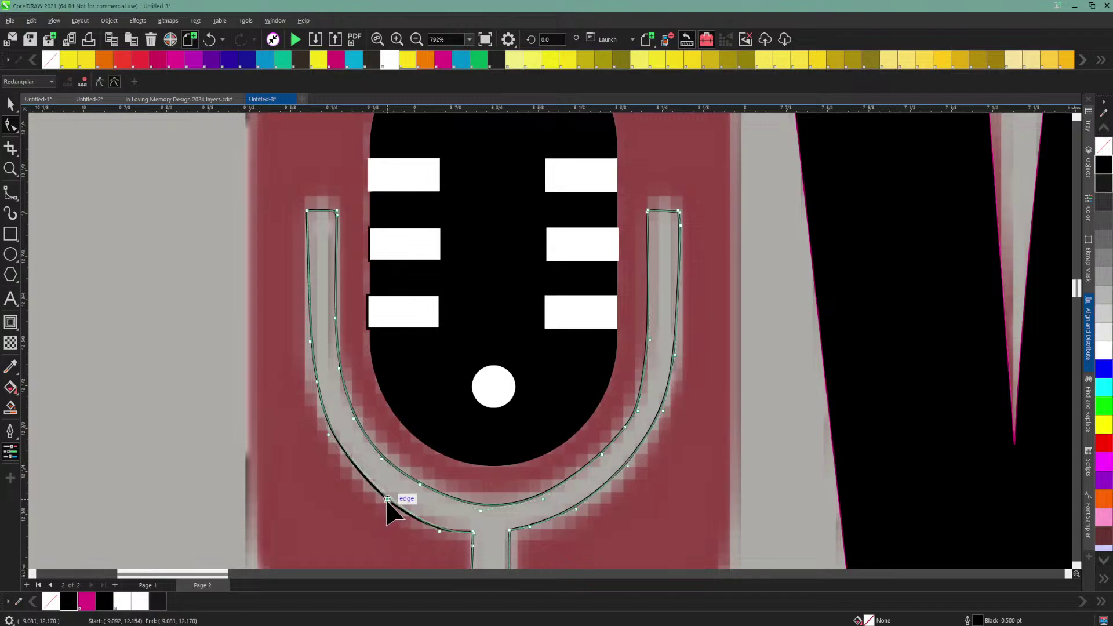
drag(439, 530, 436, 525)
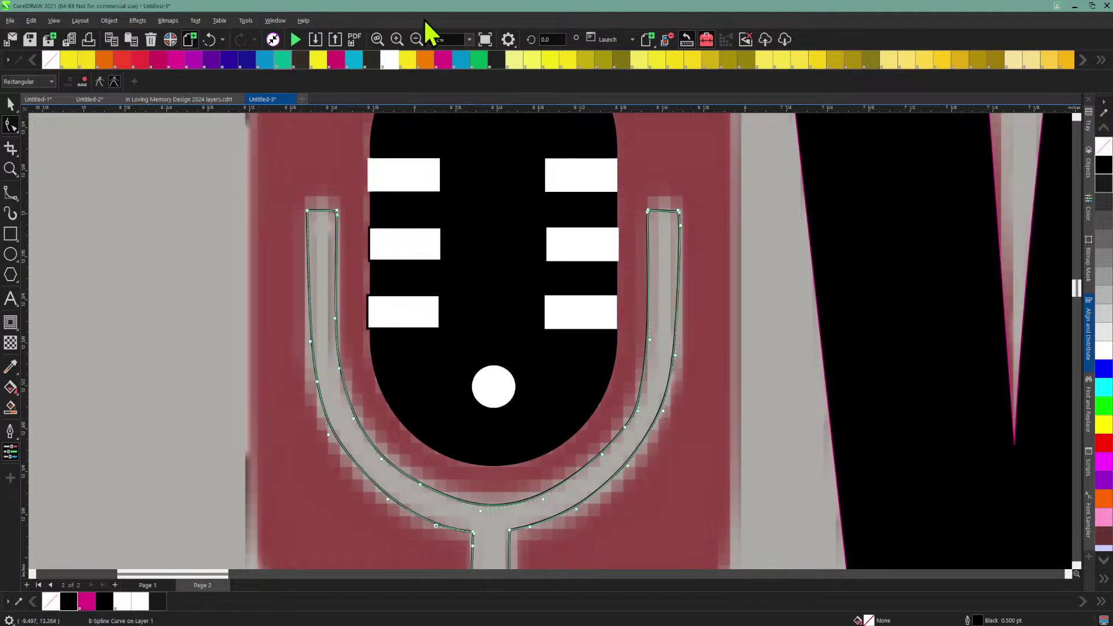
Step: Fill the traced cradle and stand outline with black
click(415, 39)
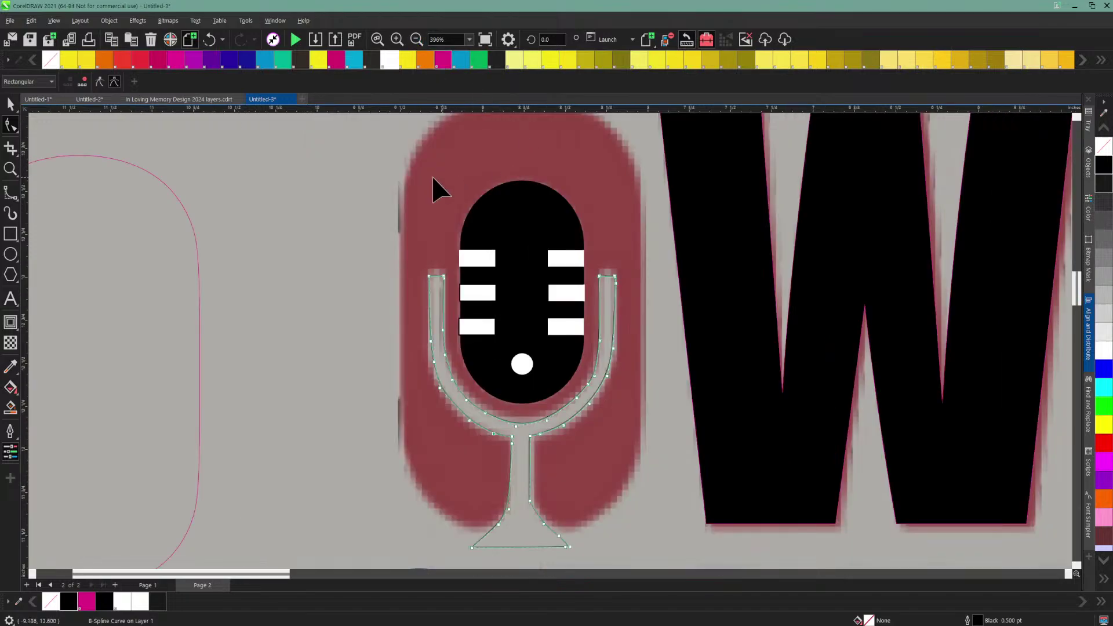
click(338, 181)
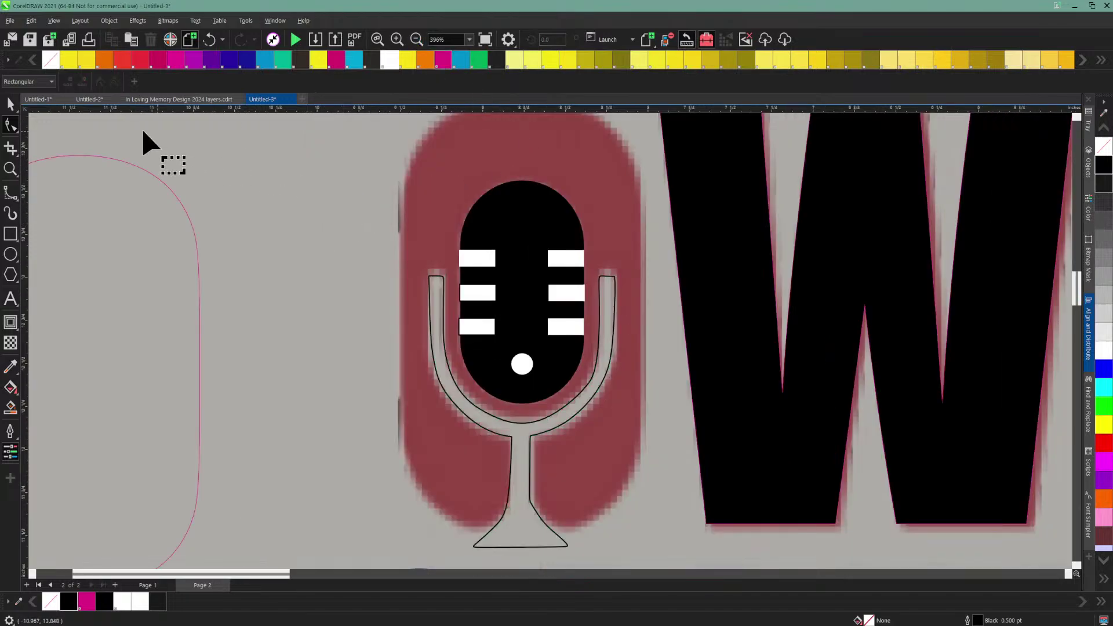
click(11, 106)
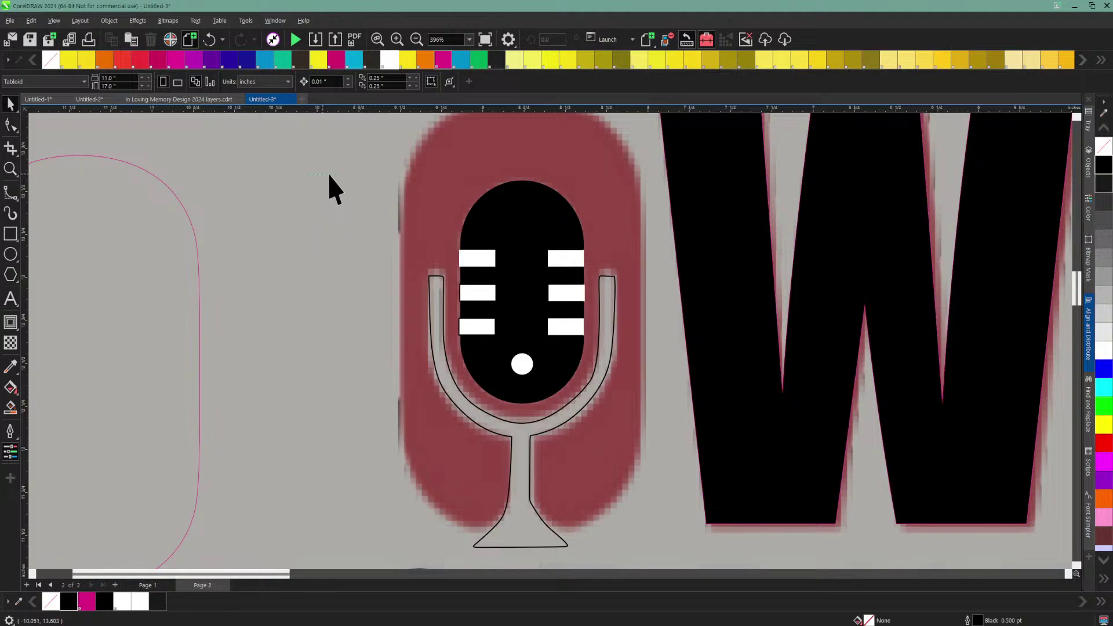
key(Tab)
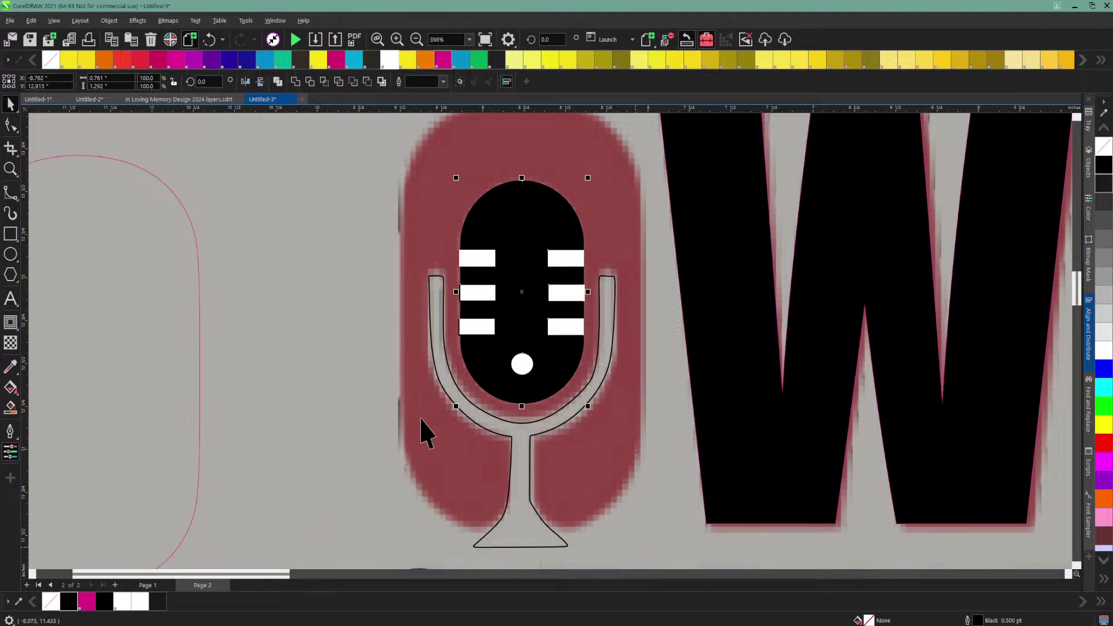
click(420, 418)
click(436, 315)
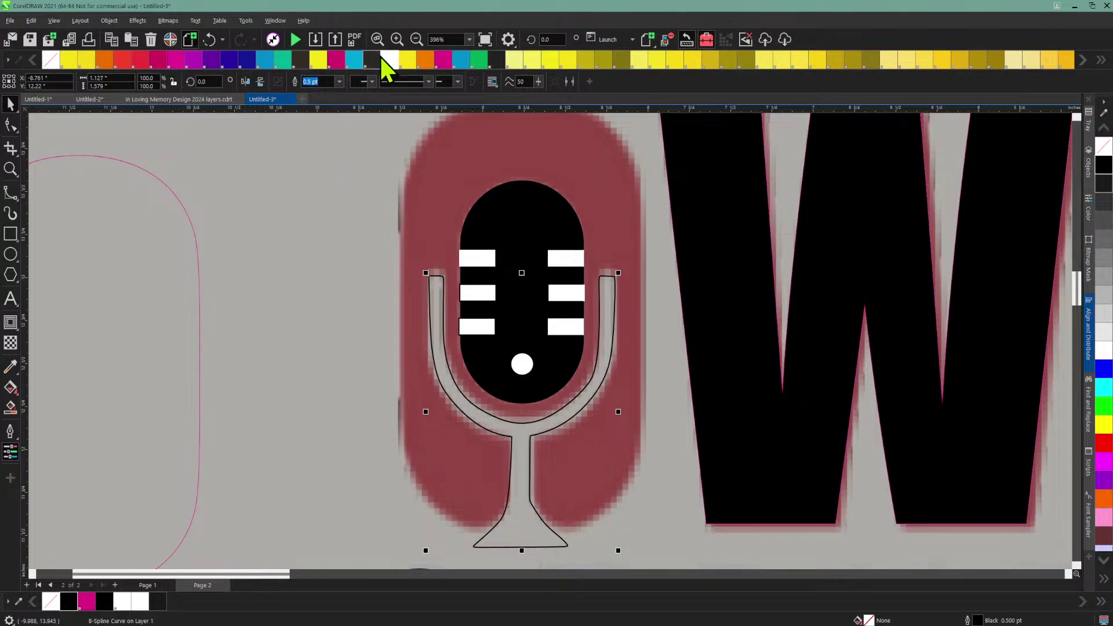
click(68, 601)
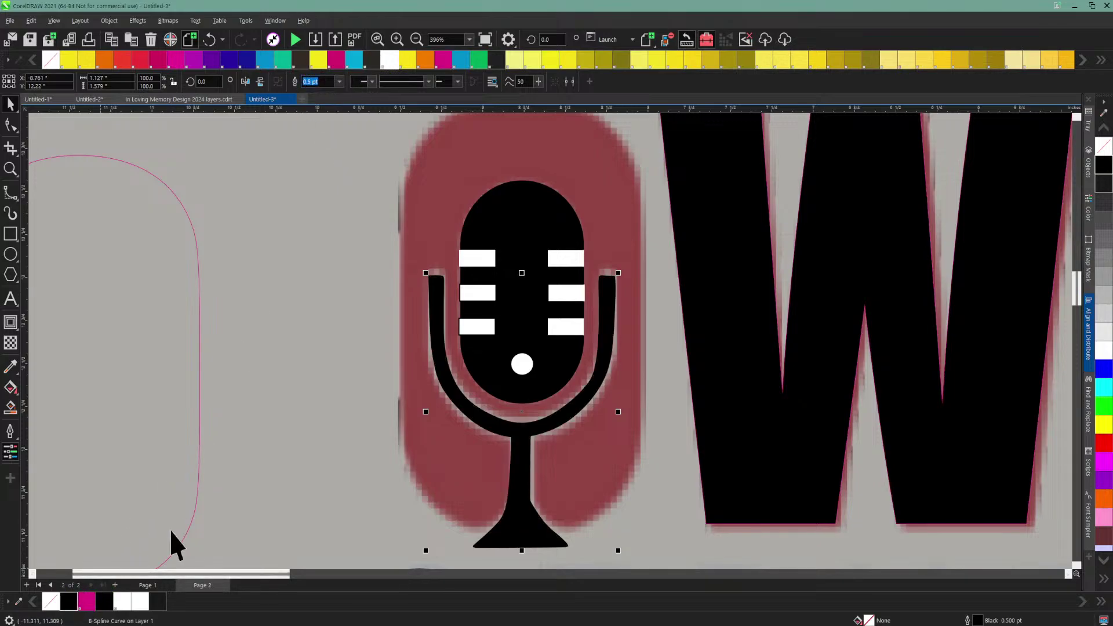
Step: Combine the microphone head, white grille details and stand into one curve so the details become cutouts
click(356, 172)
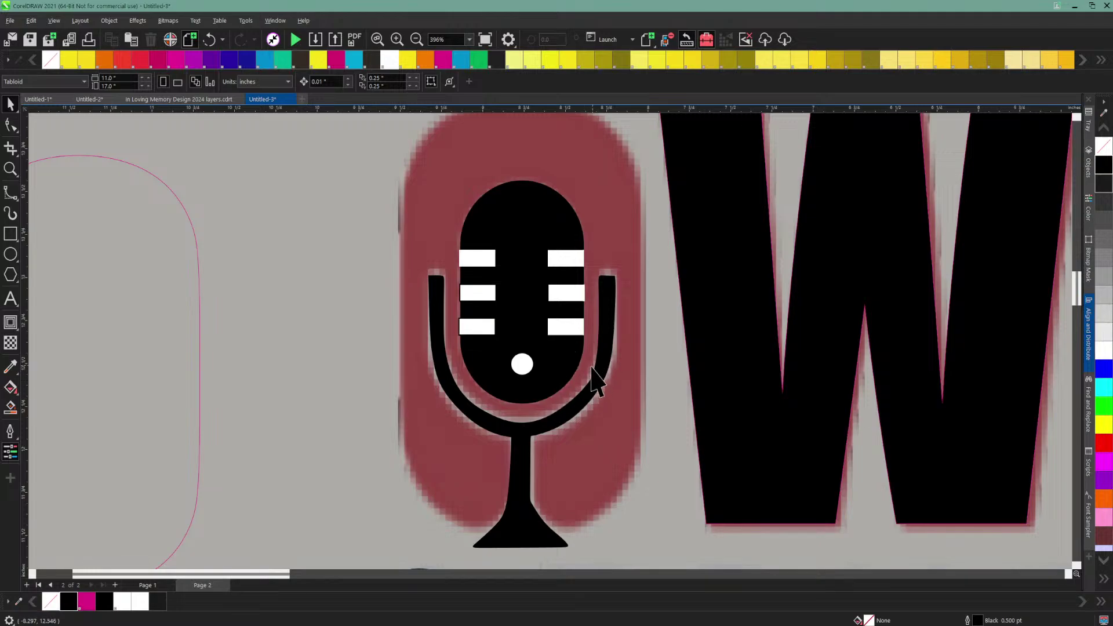
drag(356, 156, 646, 551)
click(277, 81)
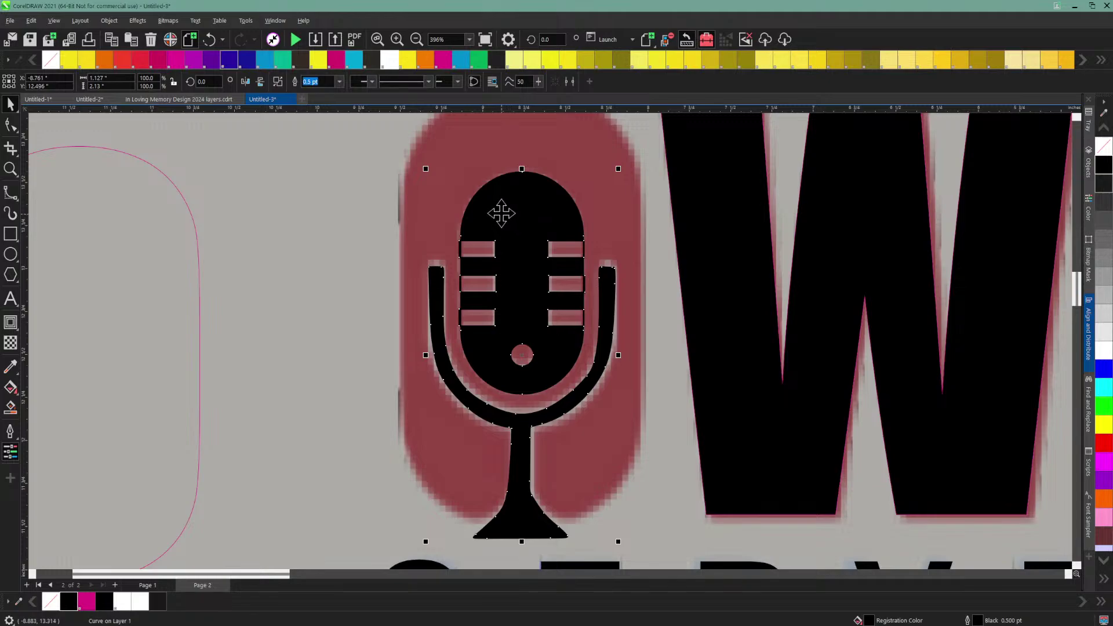
Step: Move the magenta rounded O outline onto the original red O around the microphone and fill it with black
click(116, 241)
drag(107, 251, 536, 207)
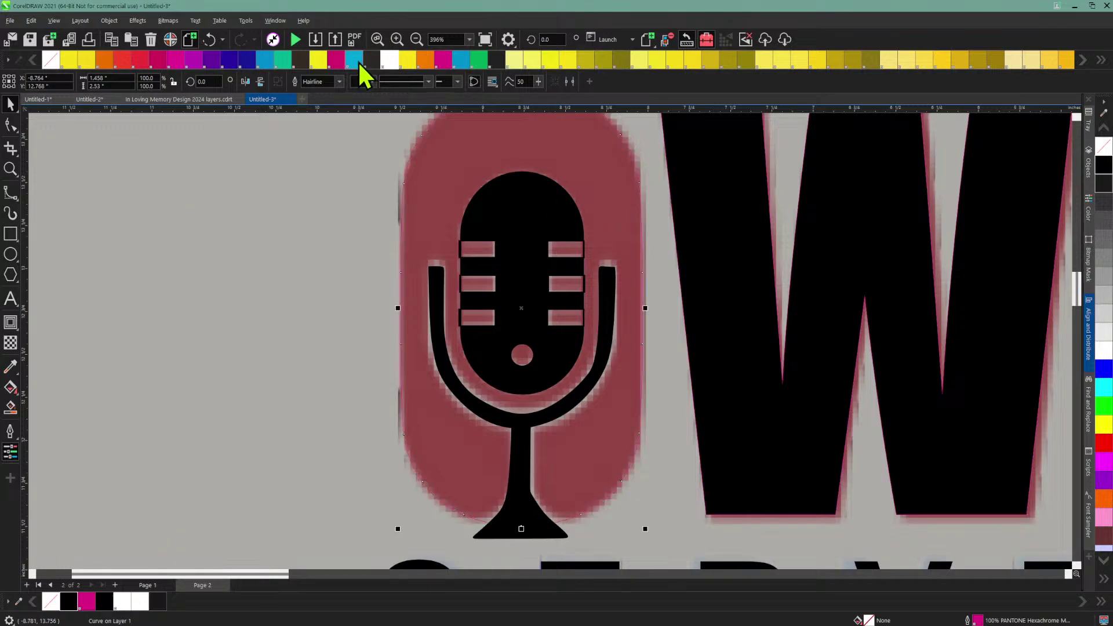
click(68, 607)
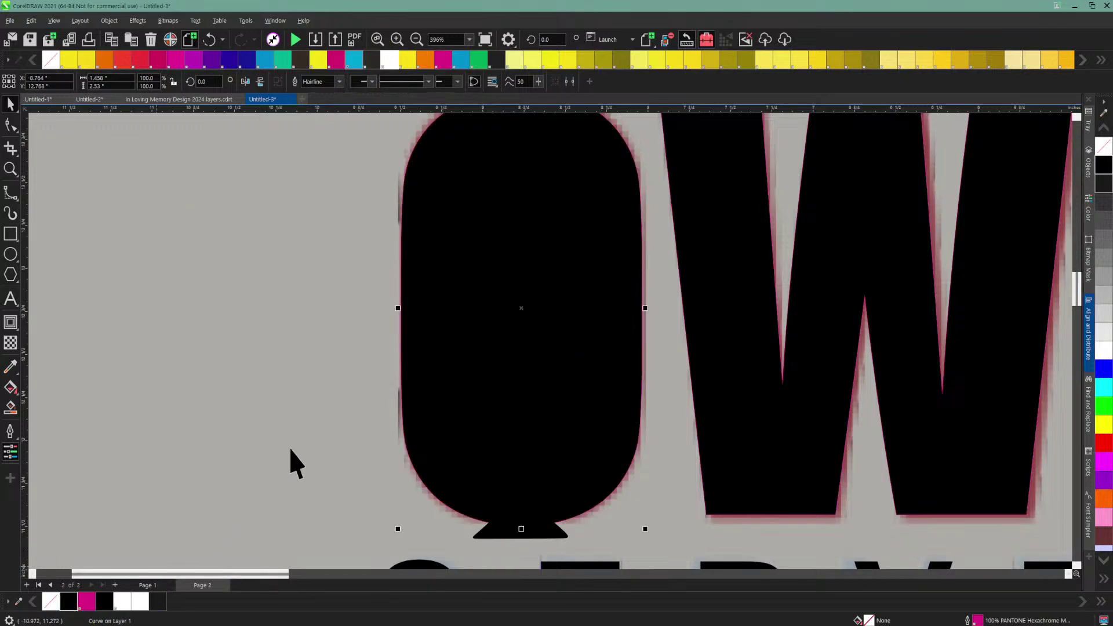
Step: Fill the combined microphone shape with white so it stands out against the black O
click(489, 532)
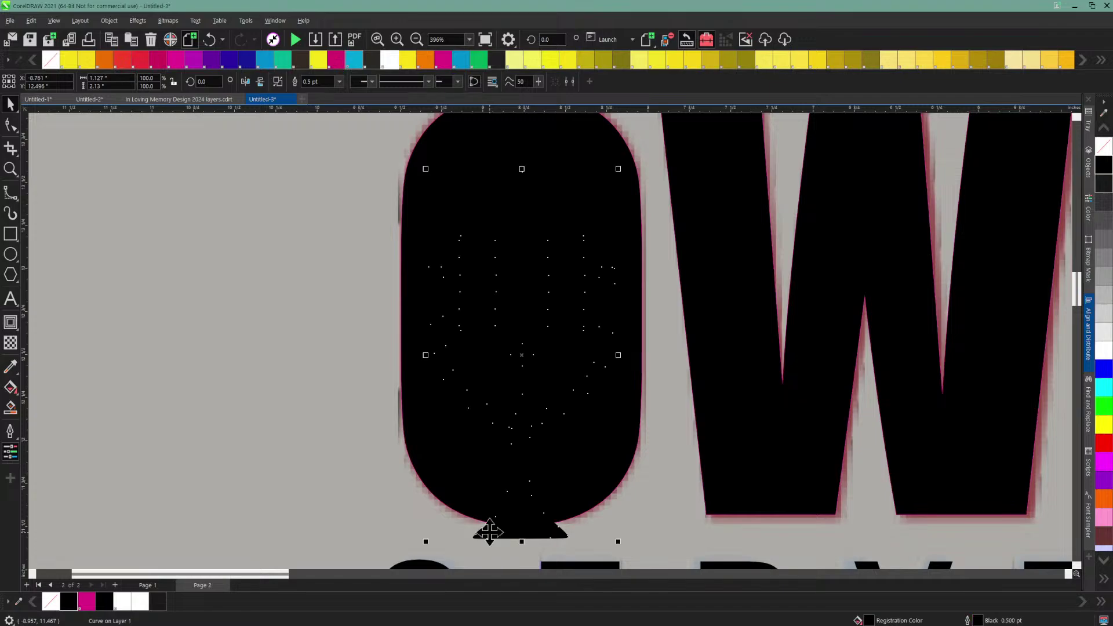
click(389, 59)
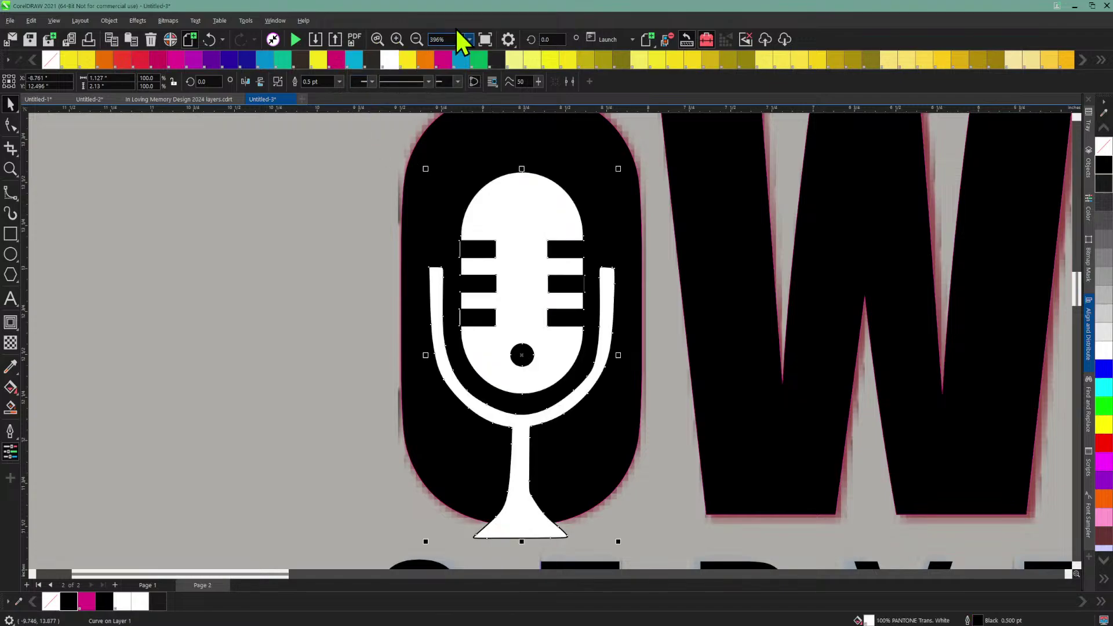
click(416, 39)
click(416, 39)
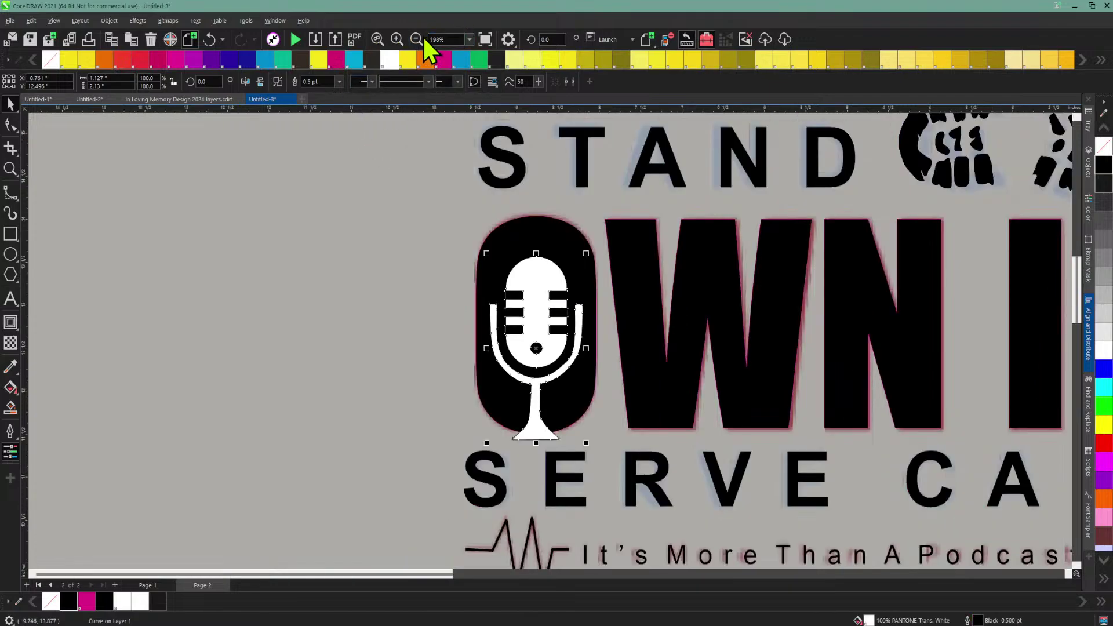
Step: Delete the extra node at the lower-left corner of the microphone's base
click(534, 425)
click(397, 39)
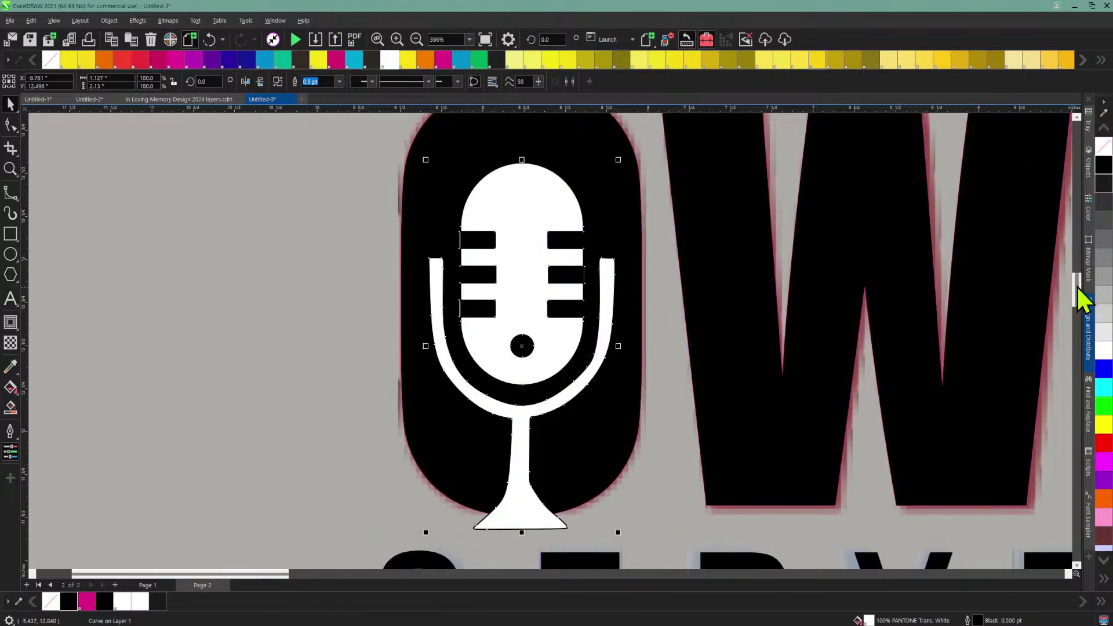
mouse_move(1076, 290)
mouse_down()
mouse_move(1076, 305)
mouse_move(1077, 291)
mouse_up()
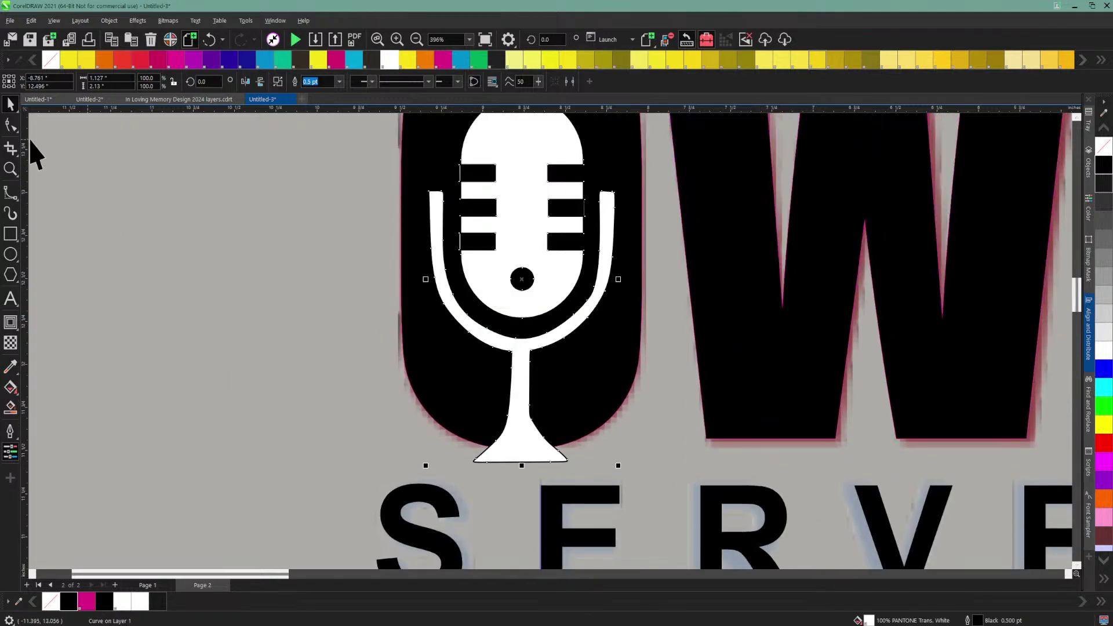
click(11, 127)
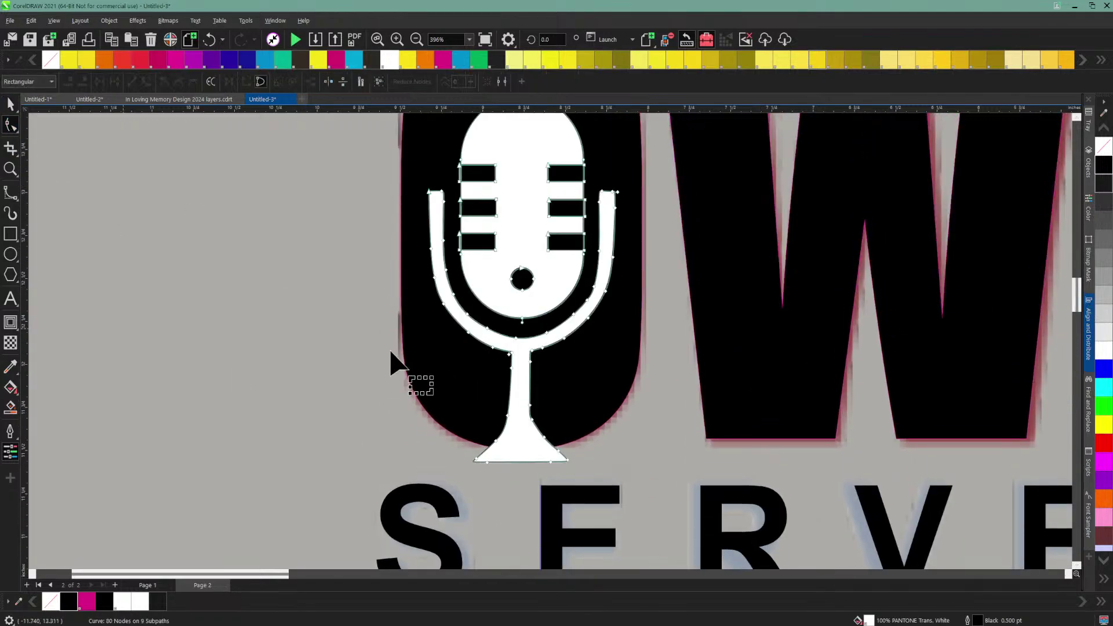
click(568, 461)
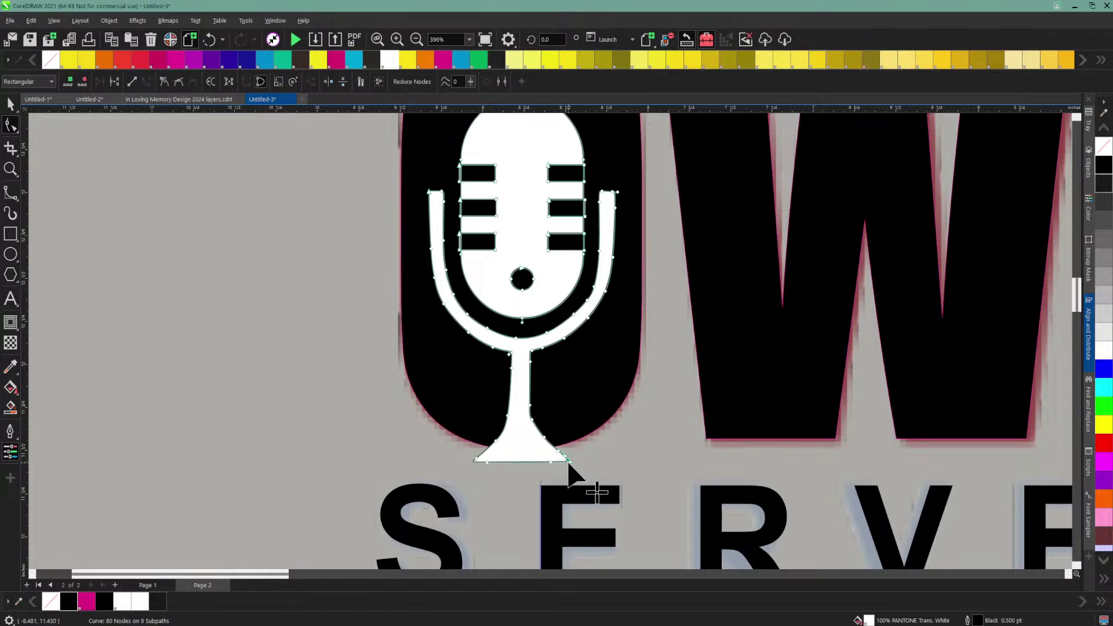
click(490, 457)
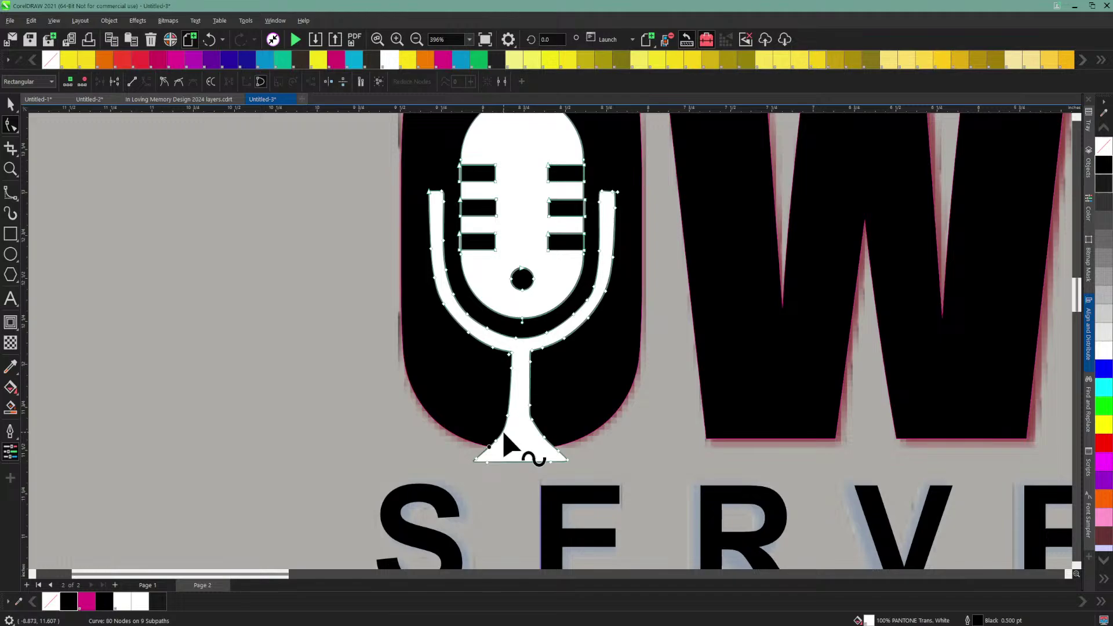
click(398, 41)
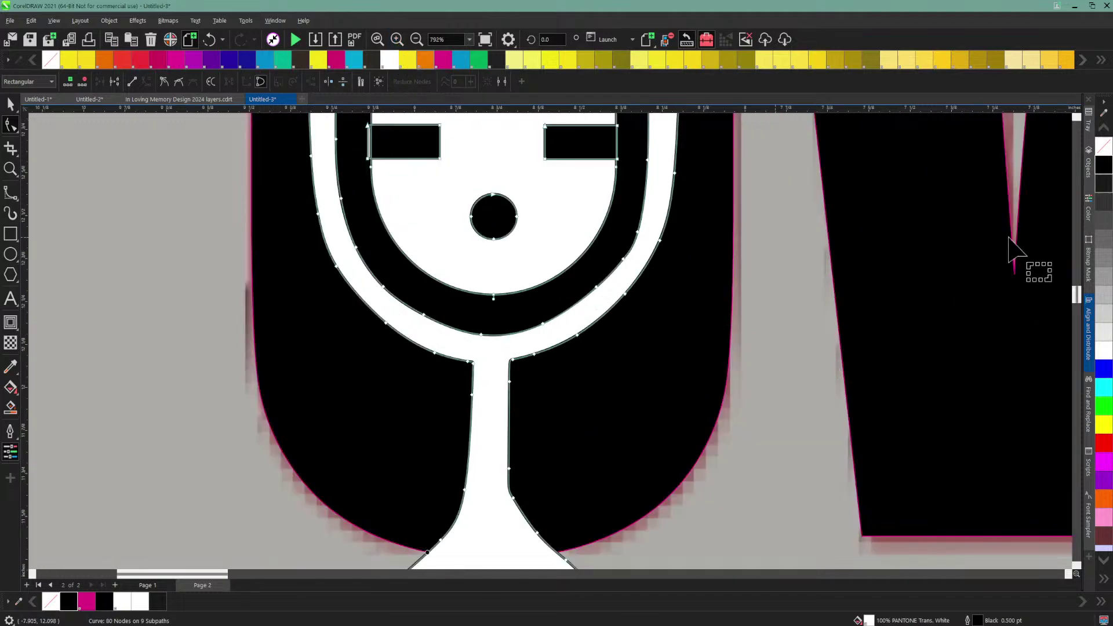
mouse_move(1077, 291)
mouse_down()
mouse_move(1079, 310)
mouse_move(1079, 298)
mouse_up()
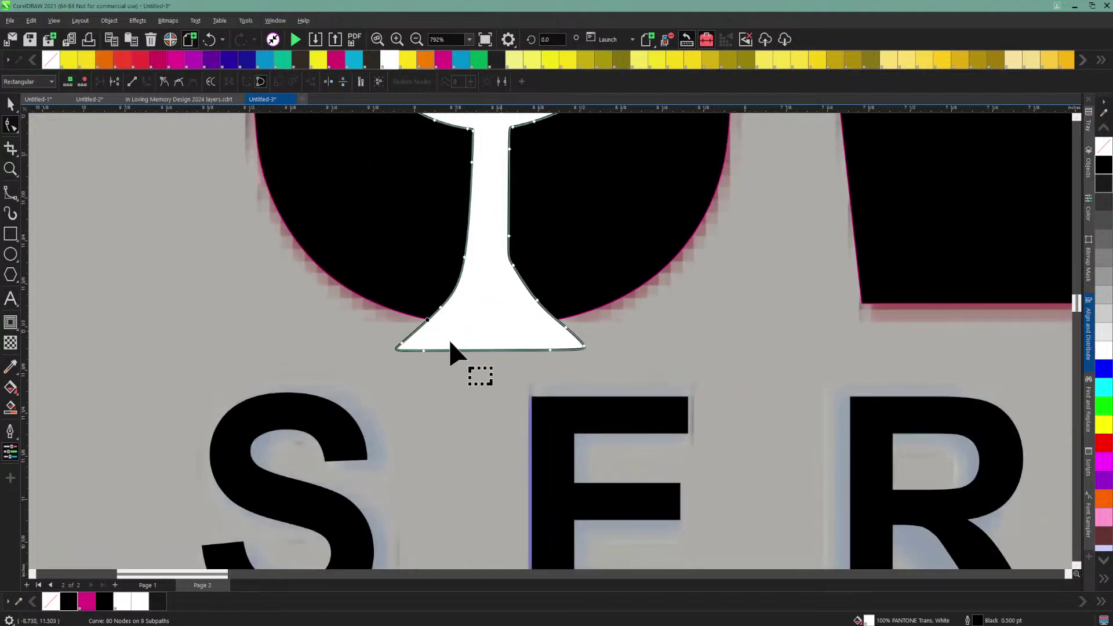
click(398, 347)
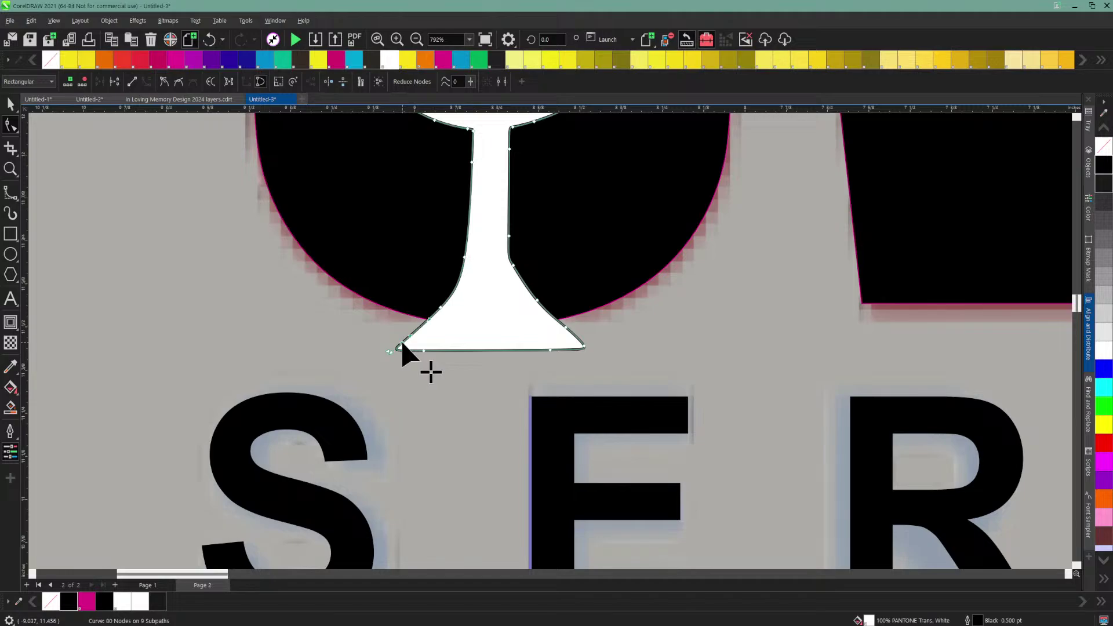
right_click(403, 344)
click(421, 369)
key(Delete)
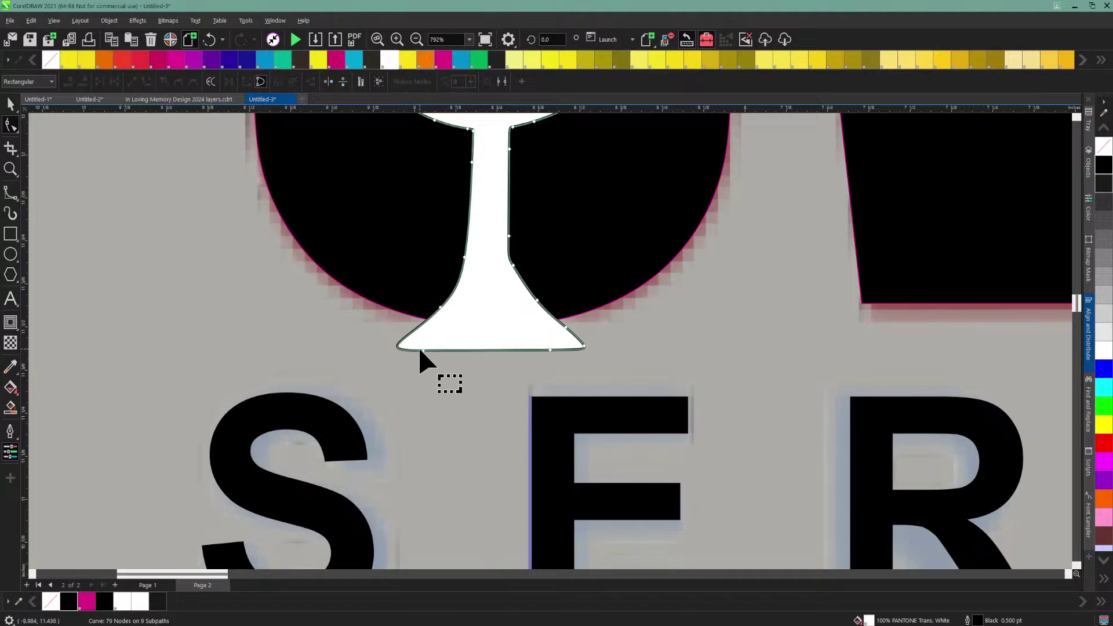
Step: Add a node where the base's left edge meets the O, and delete the node near the left end of its bottom edge
click(425, 322)
right_click(429, 322)
click(444, 327)
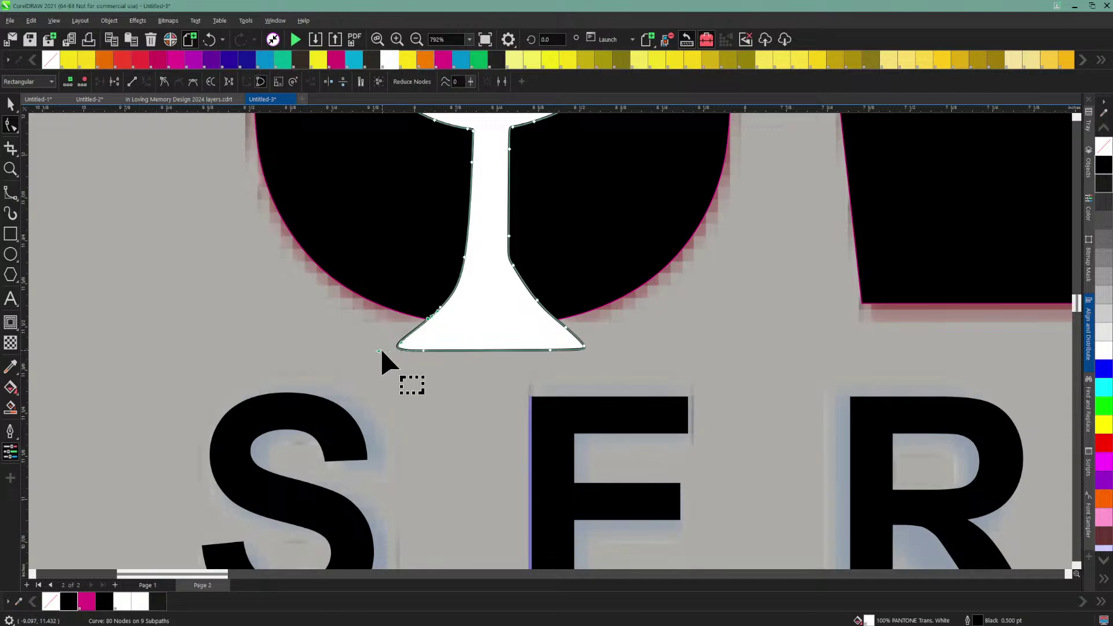
right_click(422, 351)
click(440, 375)
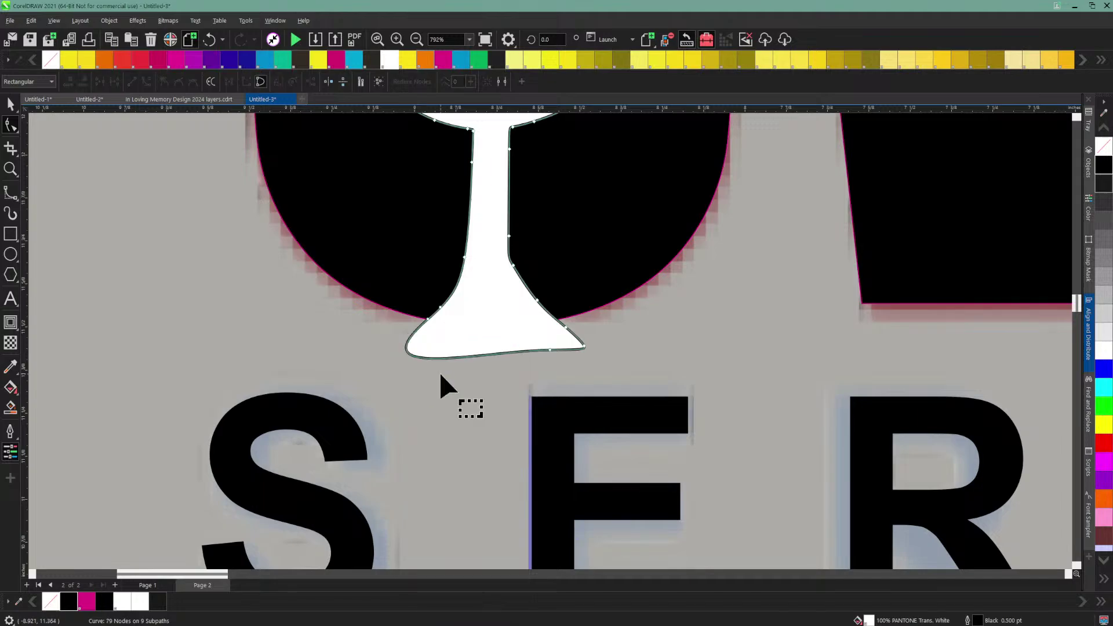
Step: Delete the node on the base's bottom edge, move the lower right-edge node to the O's outline, and delete the pointed corner node
right_click(549, 348)
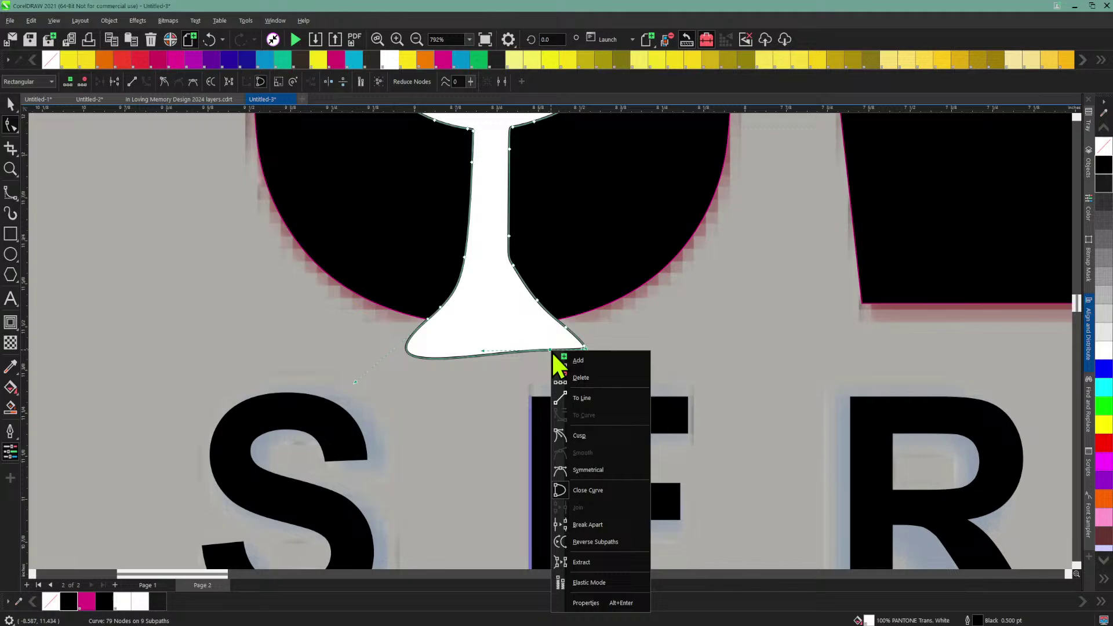
click(565, 378)
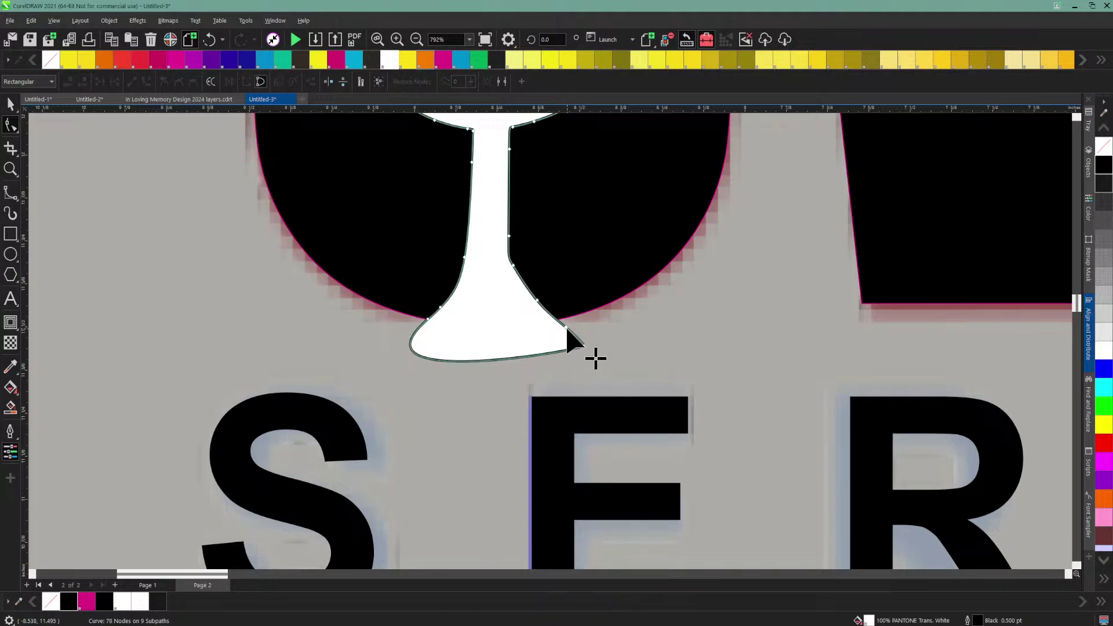
drag(594, 354, 556, 321)
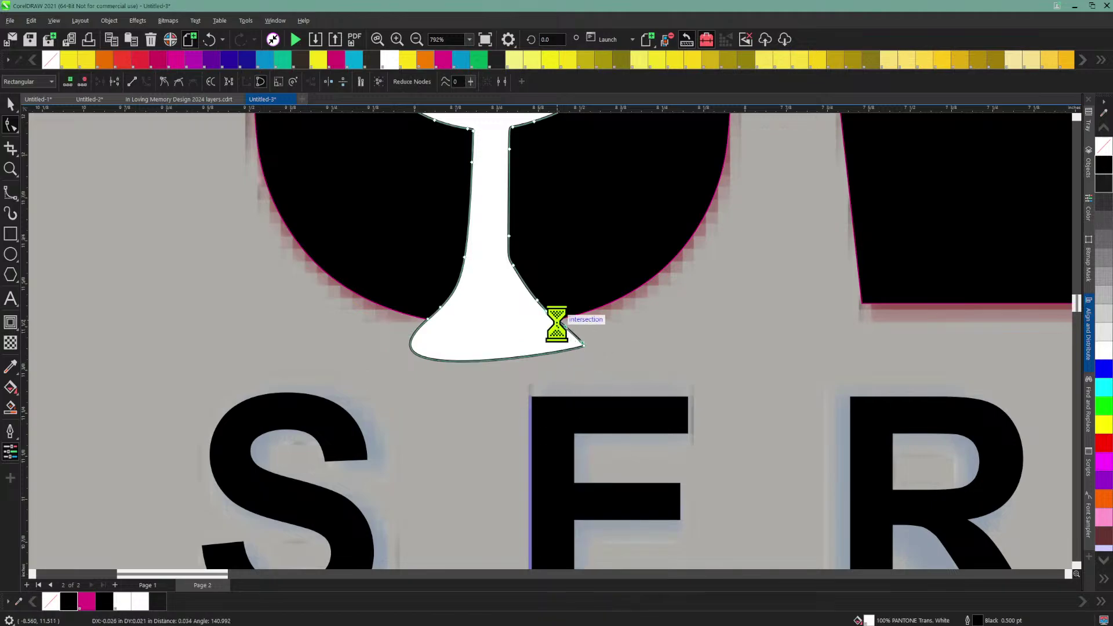
right_click(581, 343)
click(600, 372)
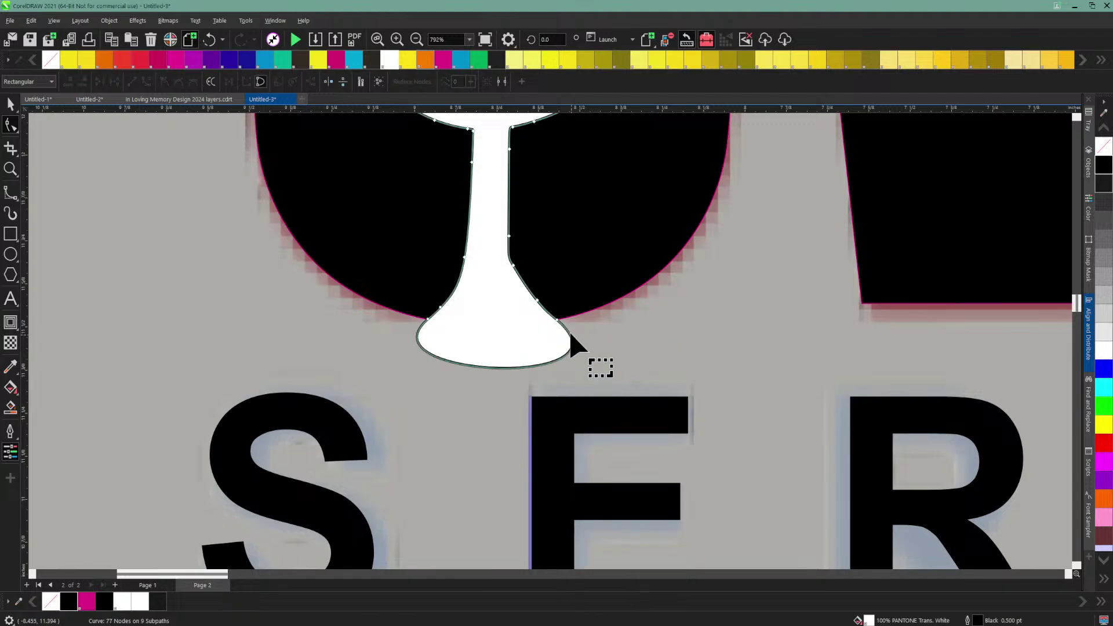
Step: Flatten the bulging bottom edge of the microphone's base and align its two corner nodes with the O's outline
drag(564, 332, 432, 321)
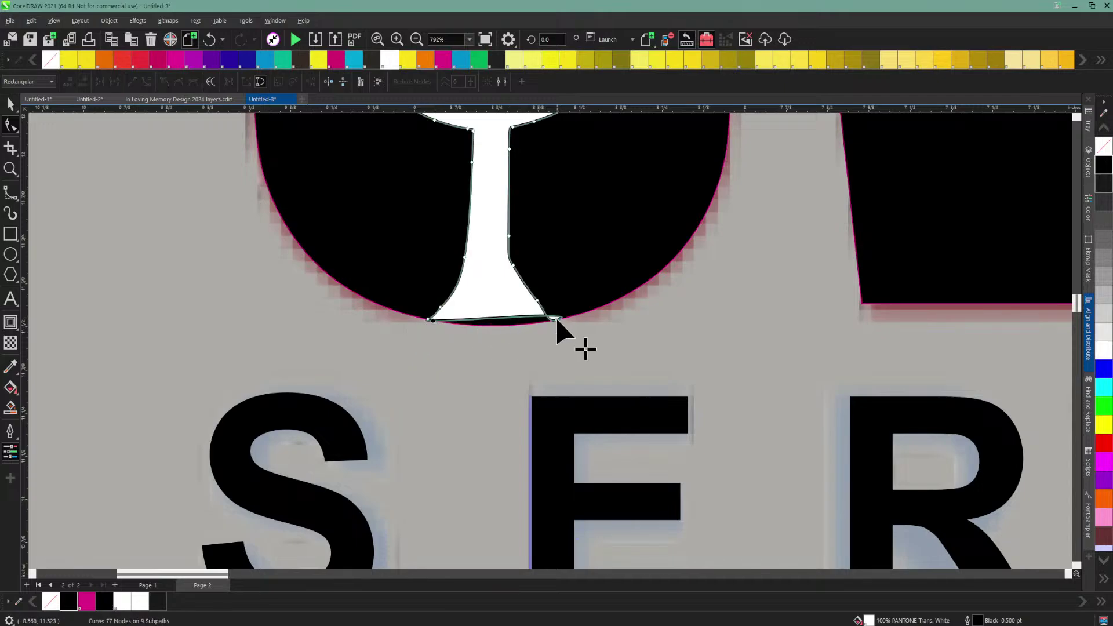
mouse_move(556, 317)
mouse_down()
mouse_move(579, 317)
mouse_move(551, 321)
mouse_up()
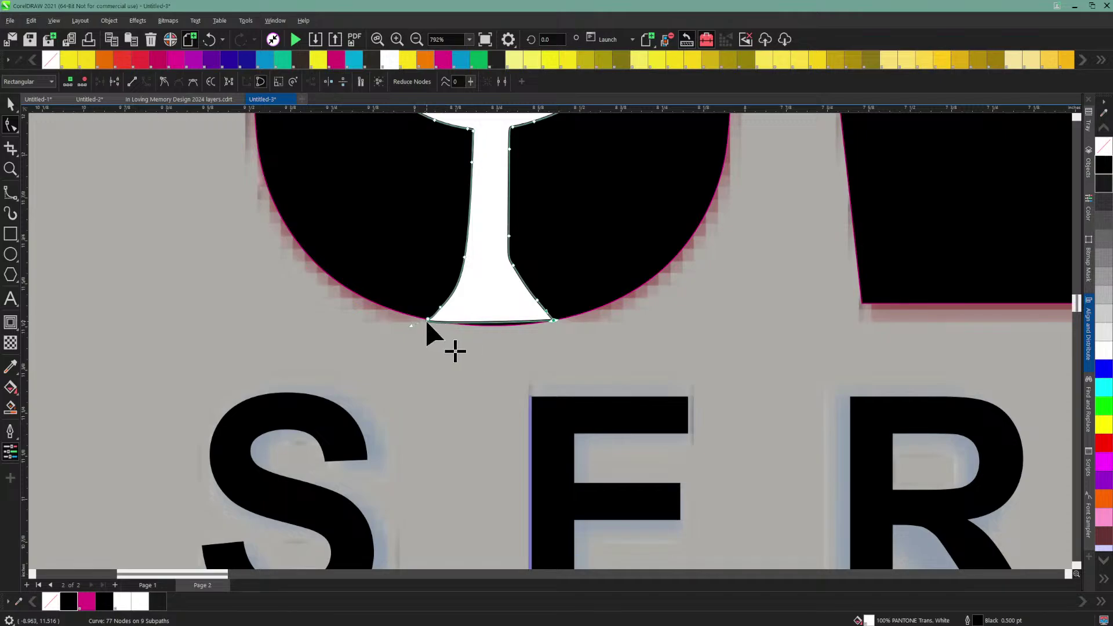
drag(427, 318, 430, 318)
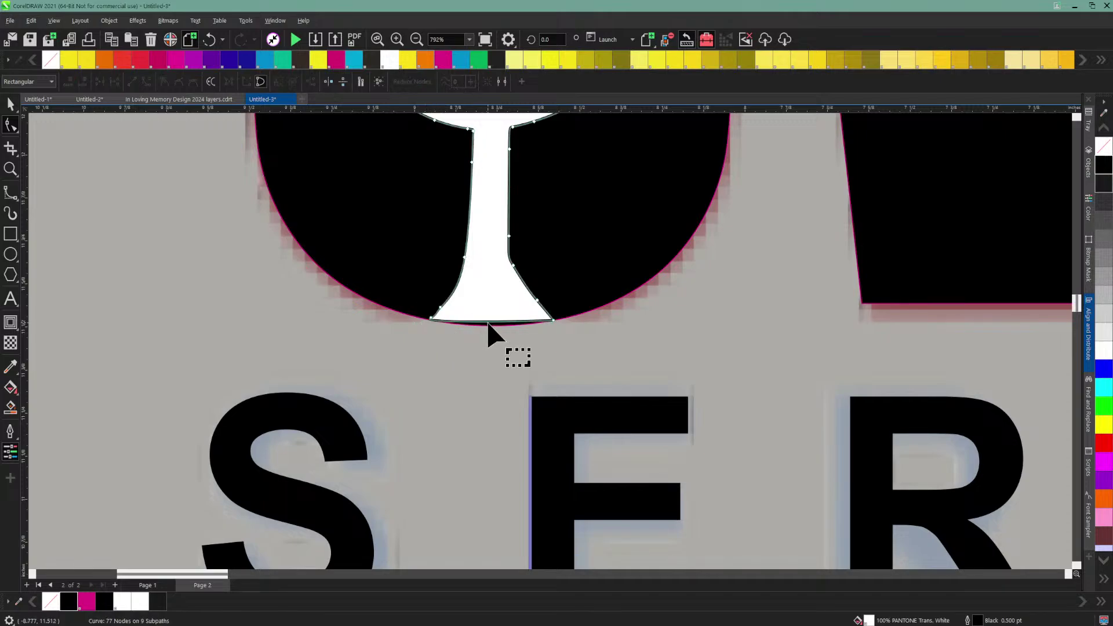
Step: Add a node at the middle of the base's bottom edge and move it down onto the O's bottom curve
right_click(488, 325)
click(494, 325)
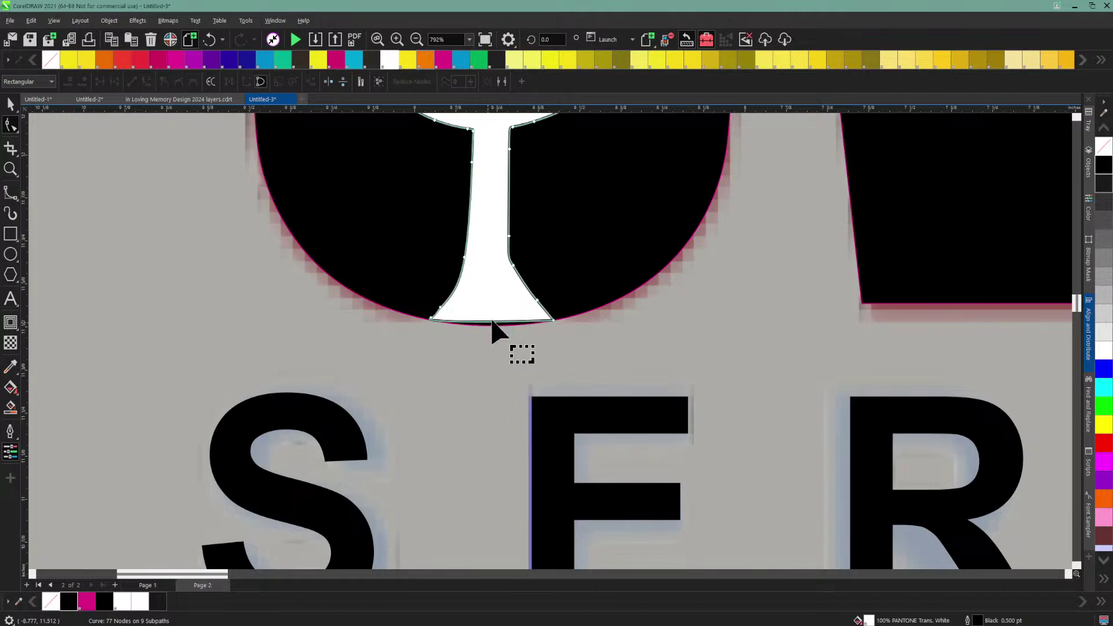
right_click(492, 322)
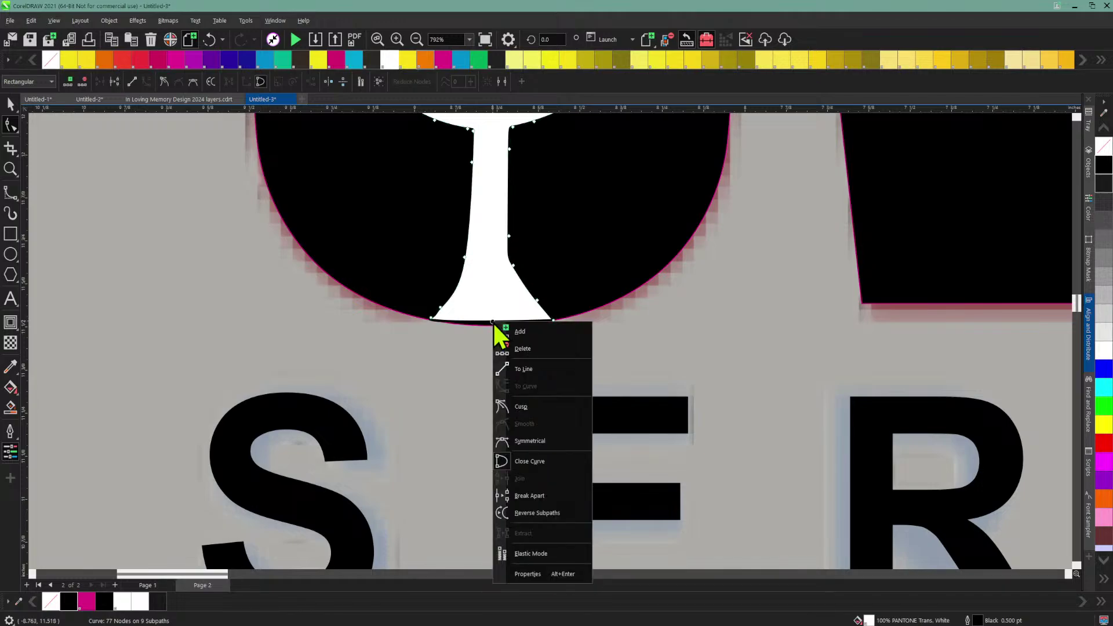
click(510, 326)
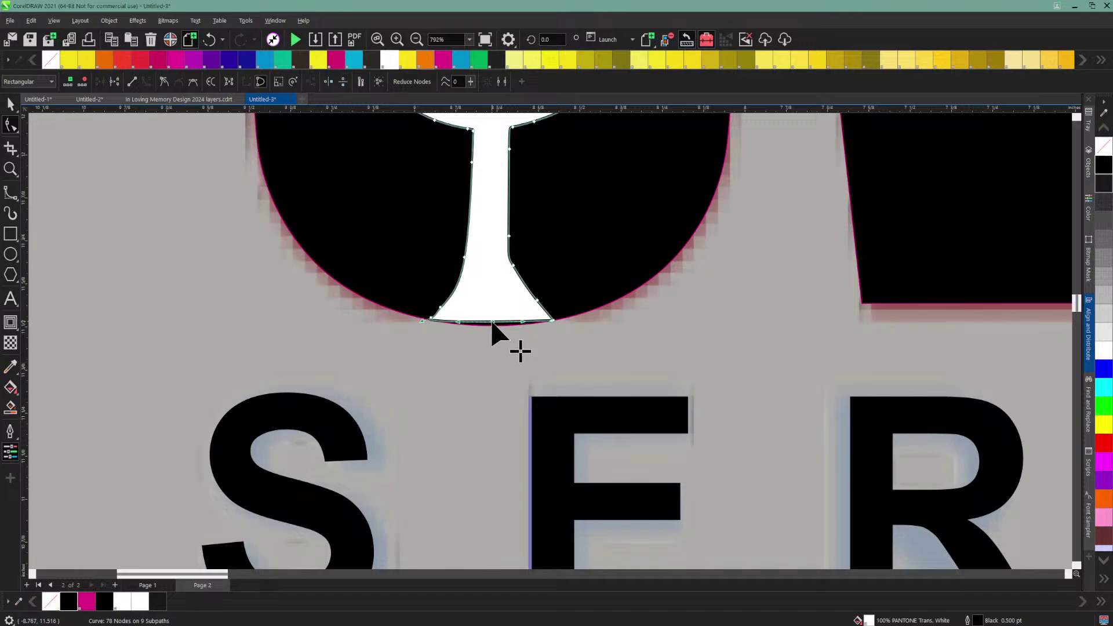
drag(493, 323, 492, 326)
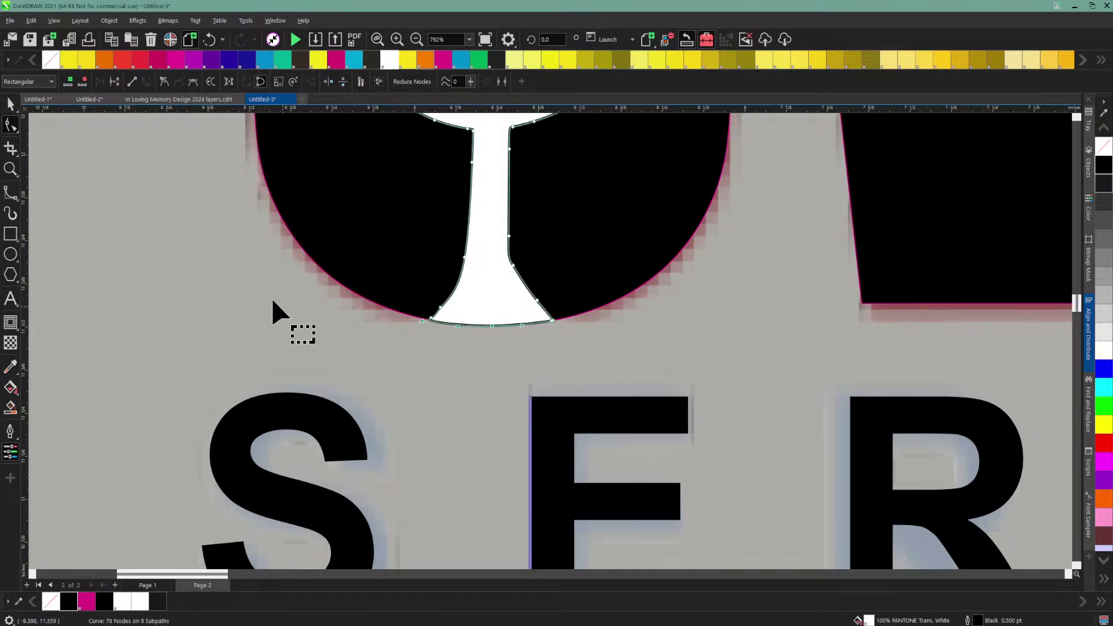
Step: Try to reshape the stem's right edge where it flares into the base by adjusting its nodes and handles, and undo the changes
click(410, 38)
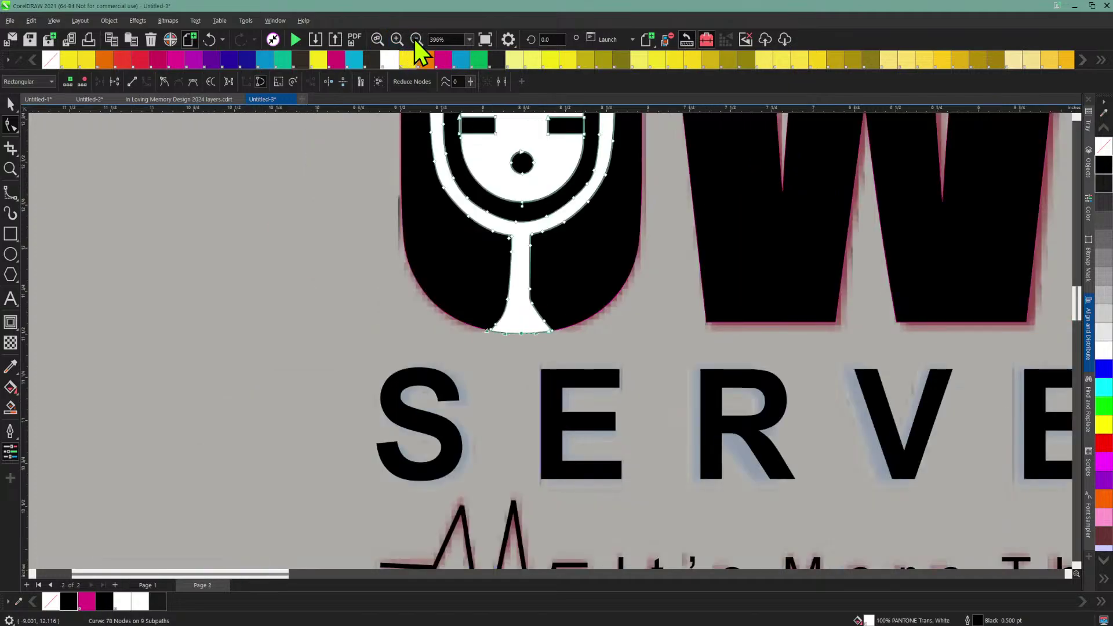
click(10, 104)
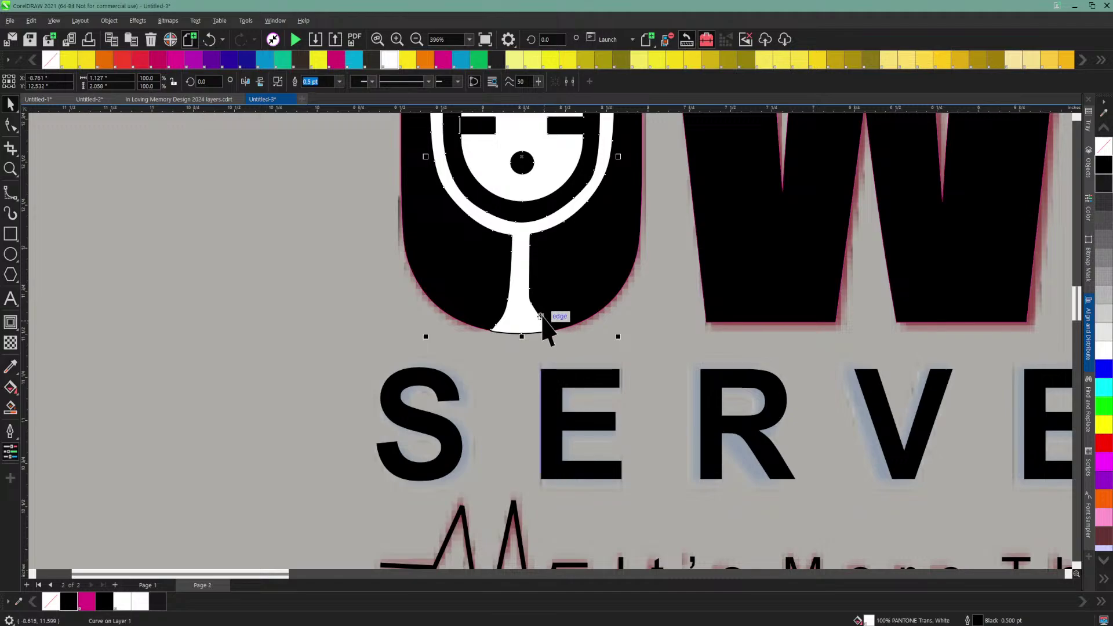
click(396, 38)
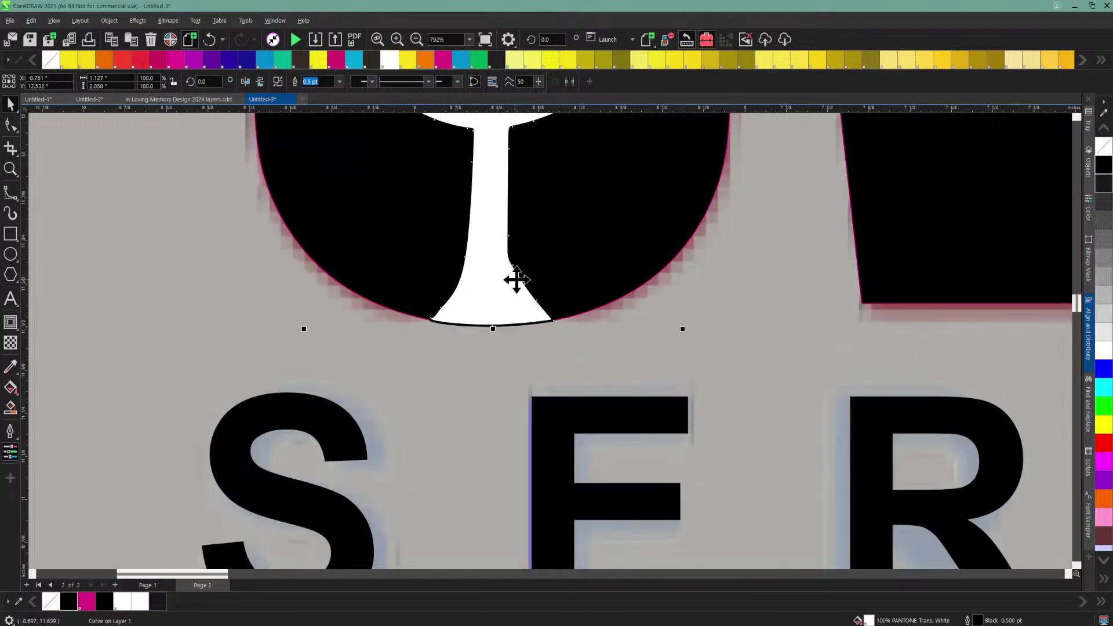
click(11, 126)
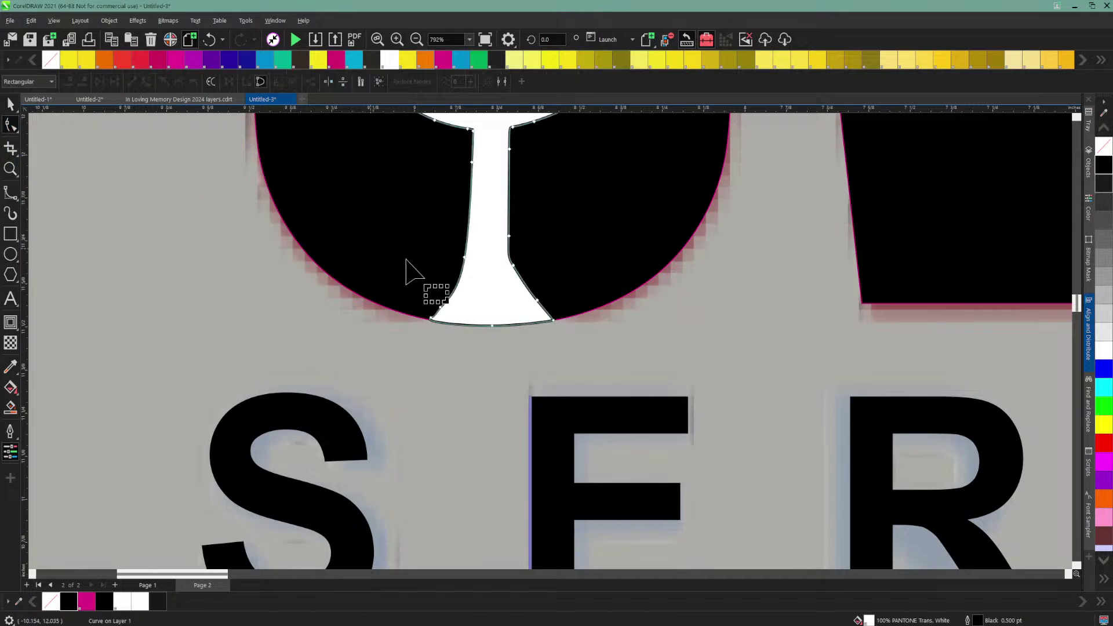
click(512, 265)
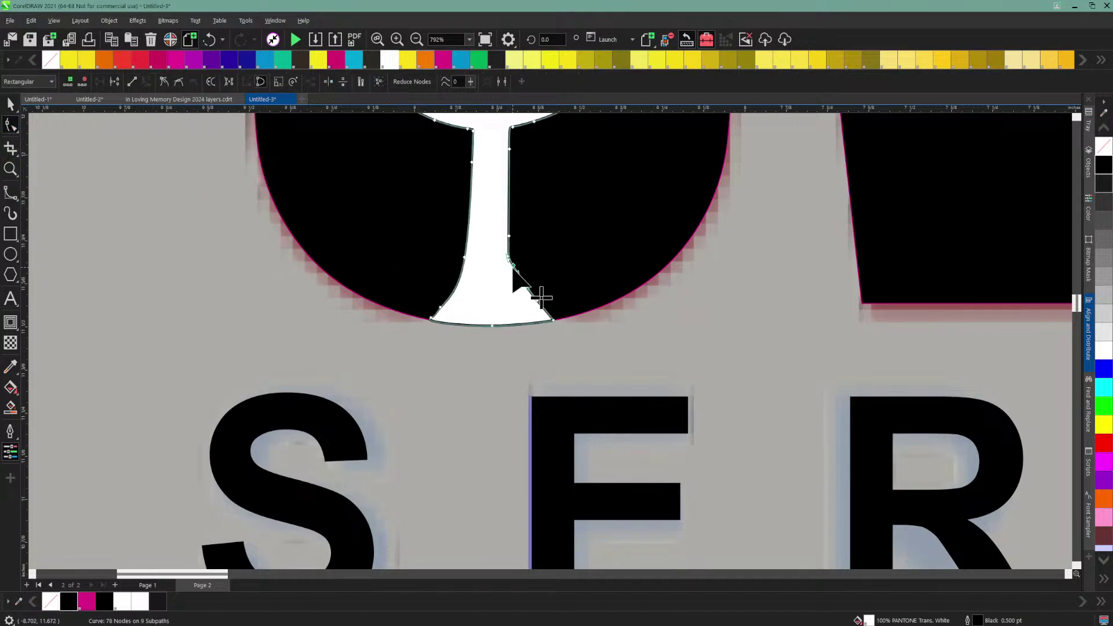
drag(512, 268, 545, 313)
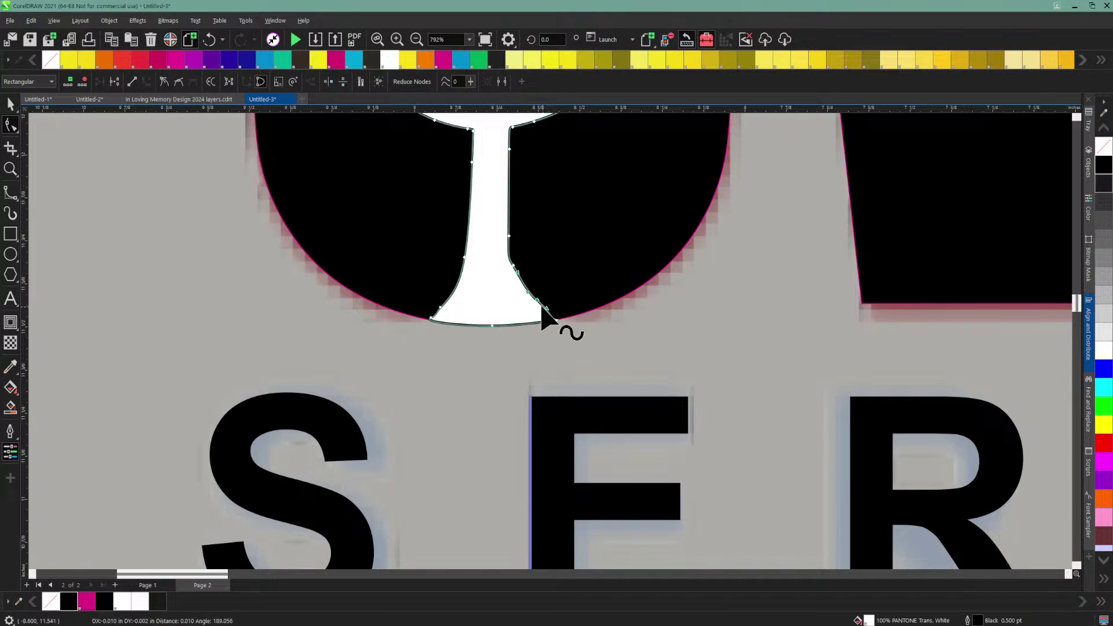
click(513, 268)
click(512, 265)
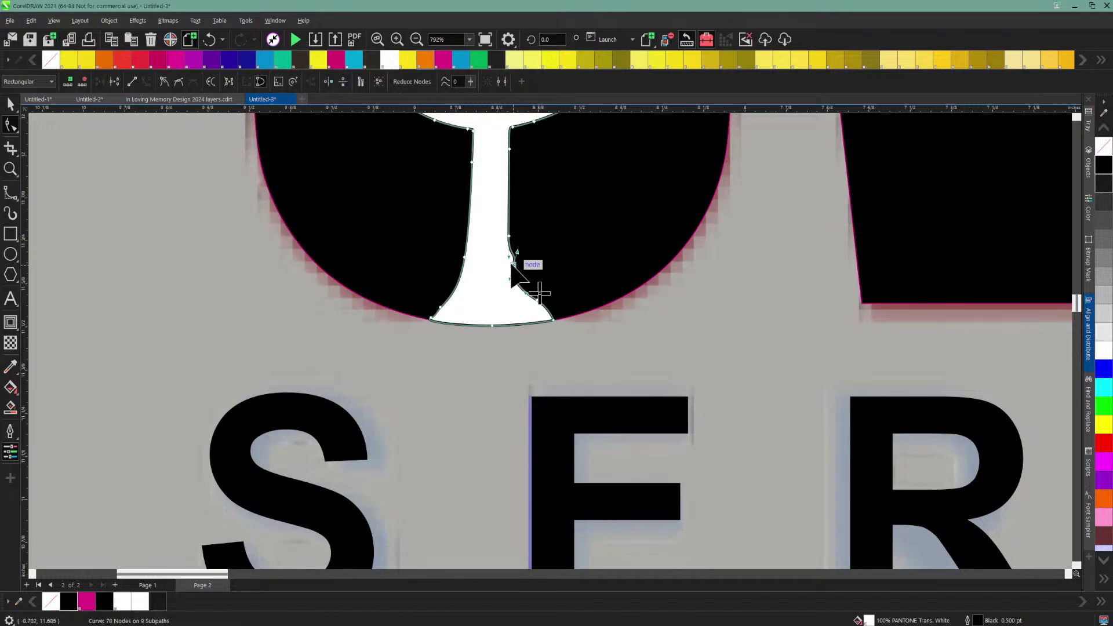
drag(517, 251, 510, 252)
drag(472, 264, 501, 286)
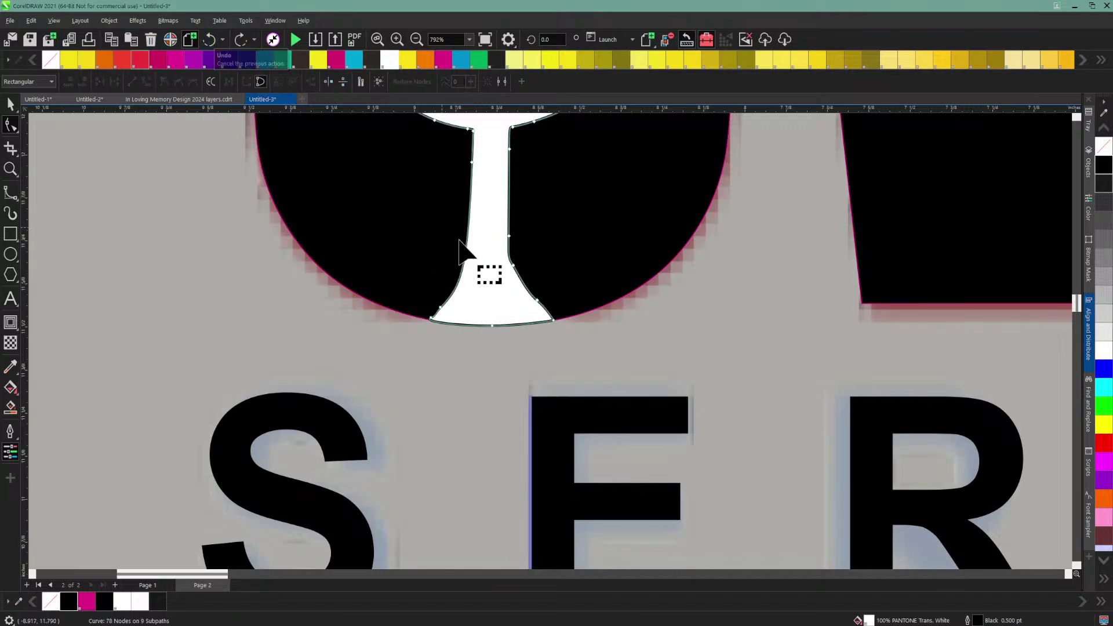
click(513, 265)
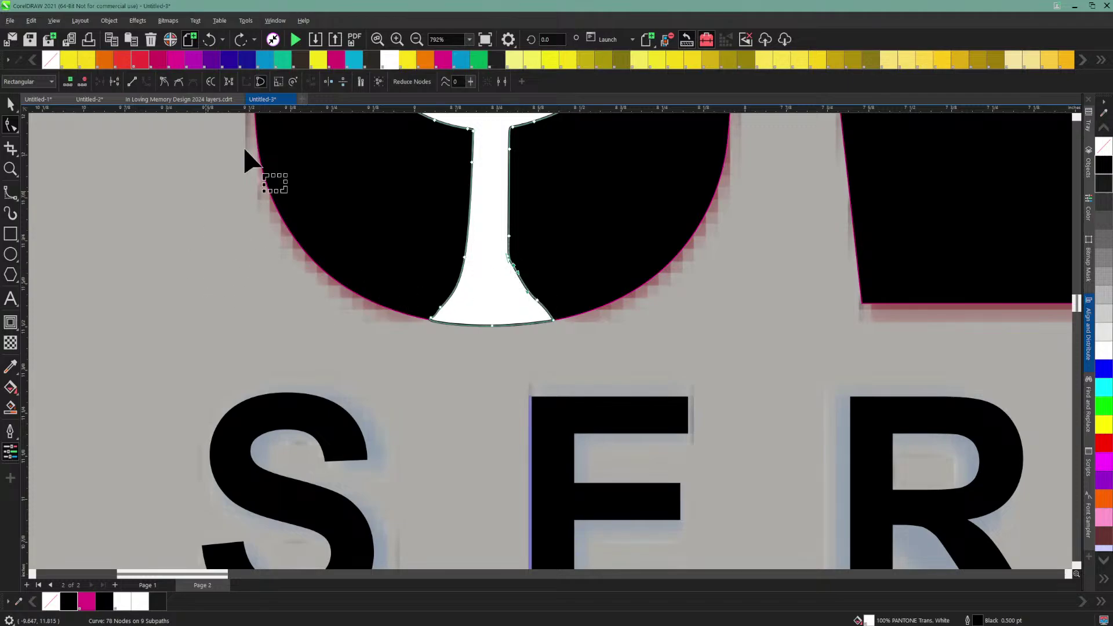
Step: Select all the redrawn logo pieces and move them off the original image onto the empty area up and to its left
click(417, 40)
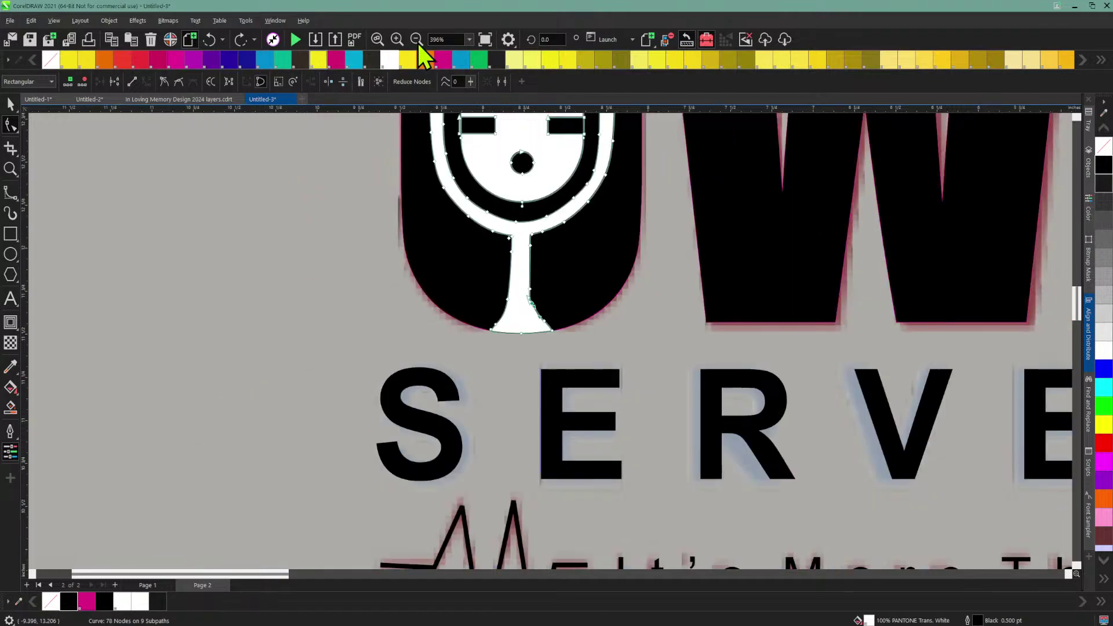
click(416, 40)
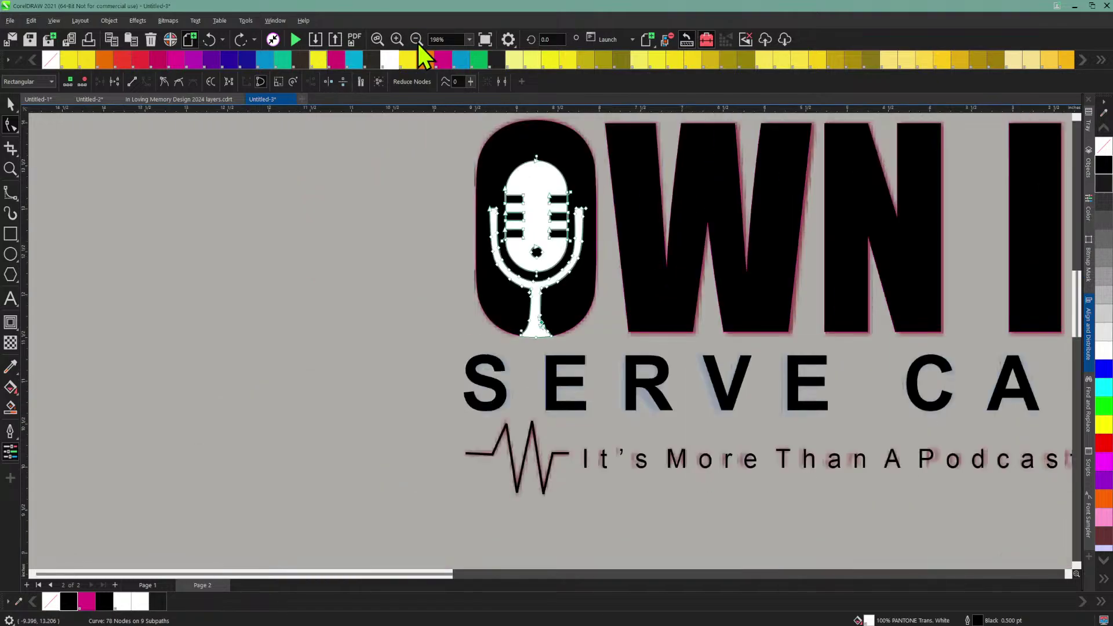
click(10, 104)
click(294, 153)
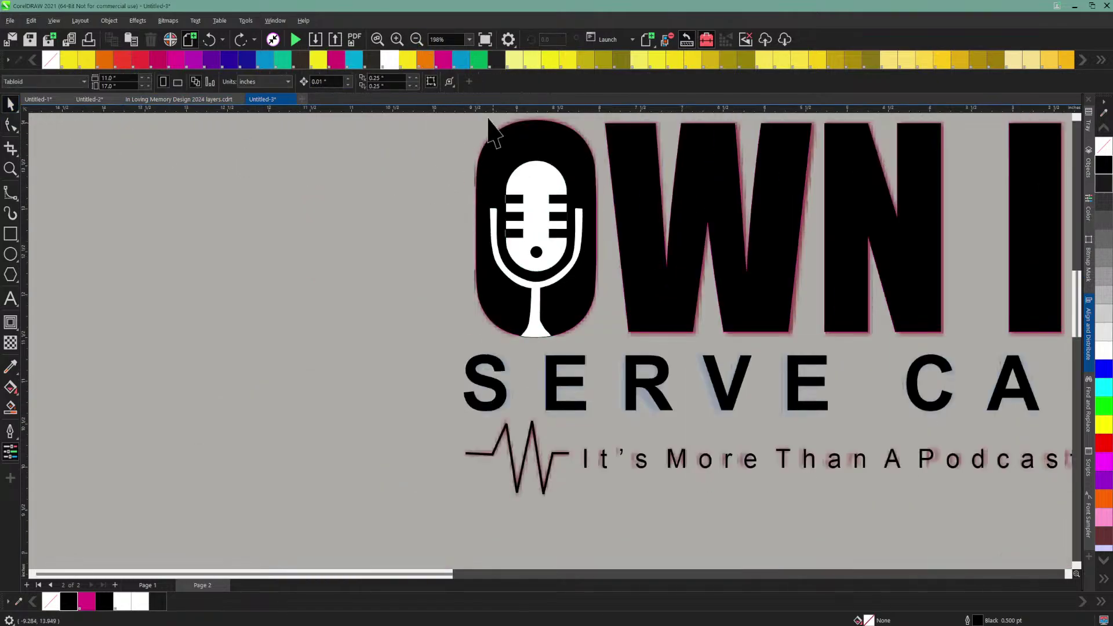
click(413, 38)
click(413, 38)
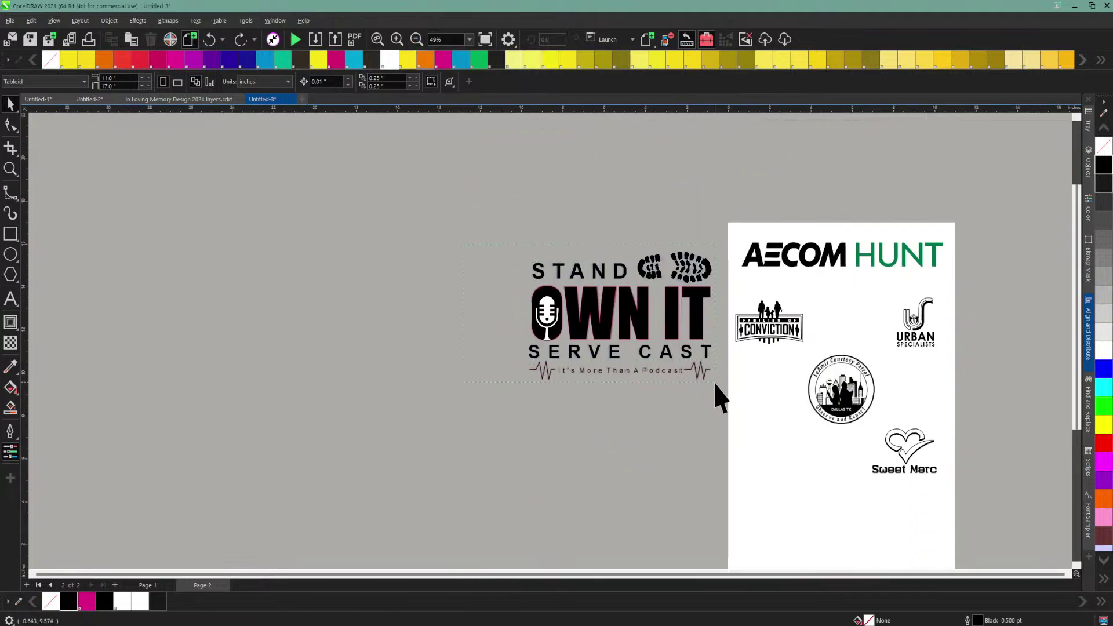
drag(715, 384, 713, 375)
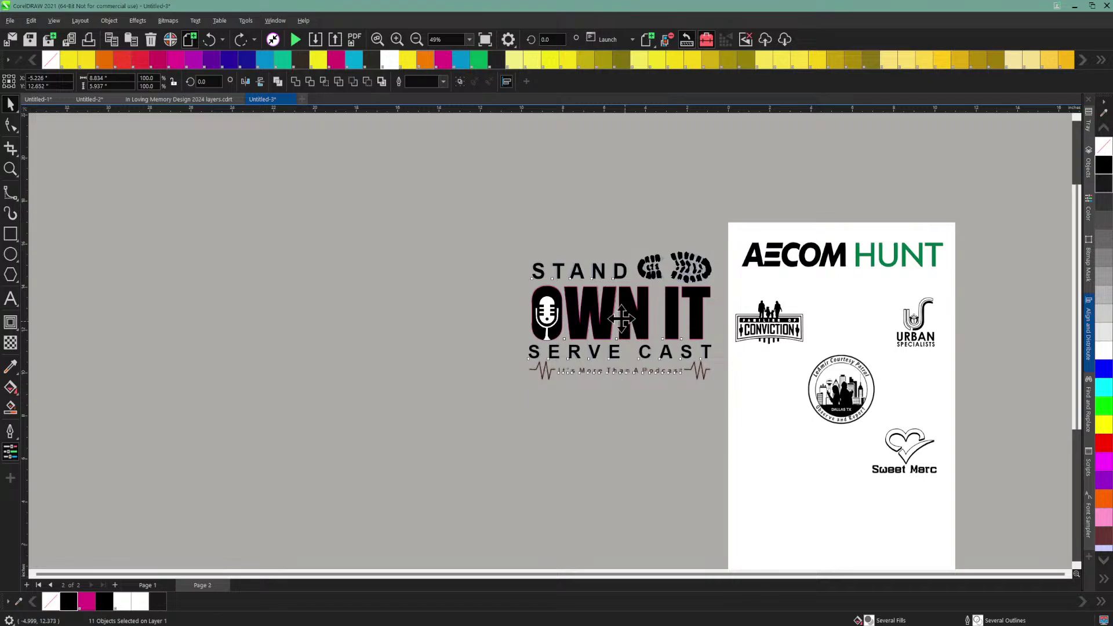
drag(621, 318, 394, 268)
click(588, 299)
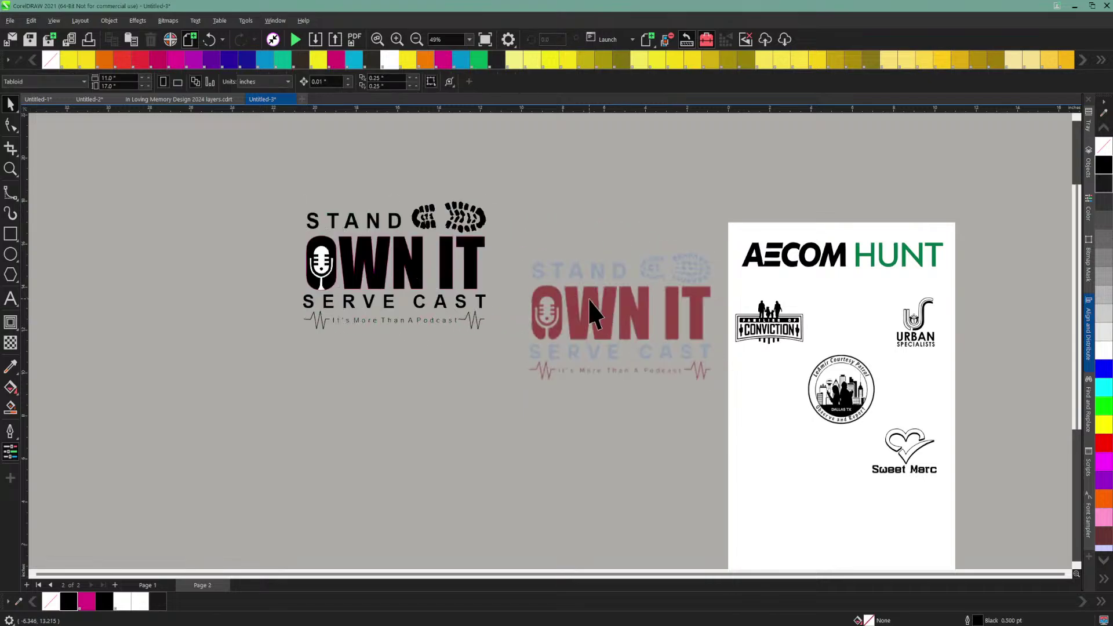
Step: Remove the outlines from the OWN IT letters and the microphone
click(404, 259)
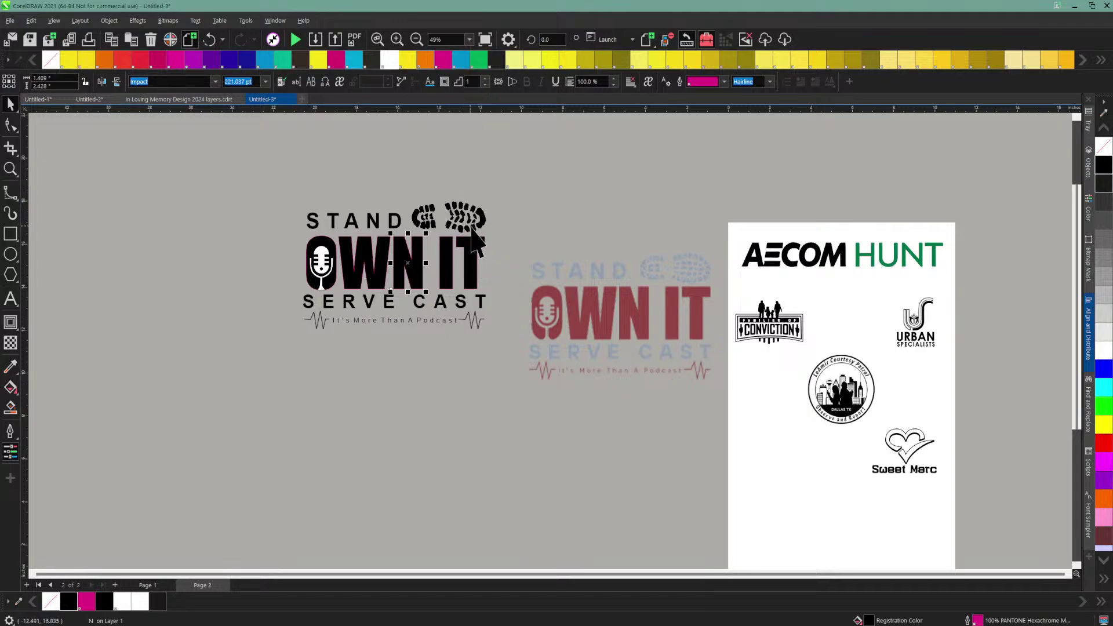
drag(495, 230, 296, 298)
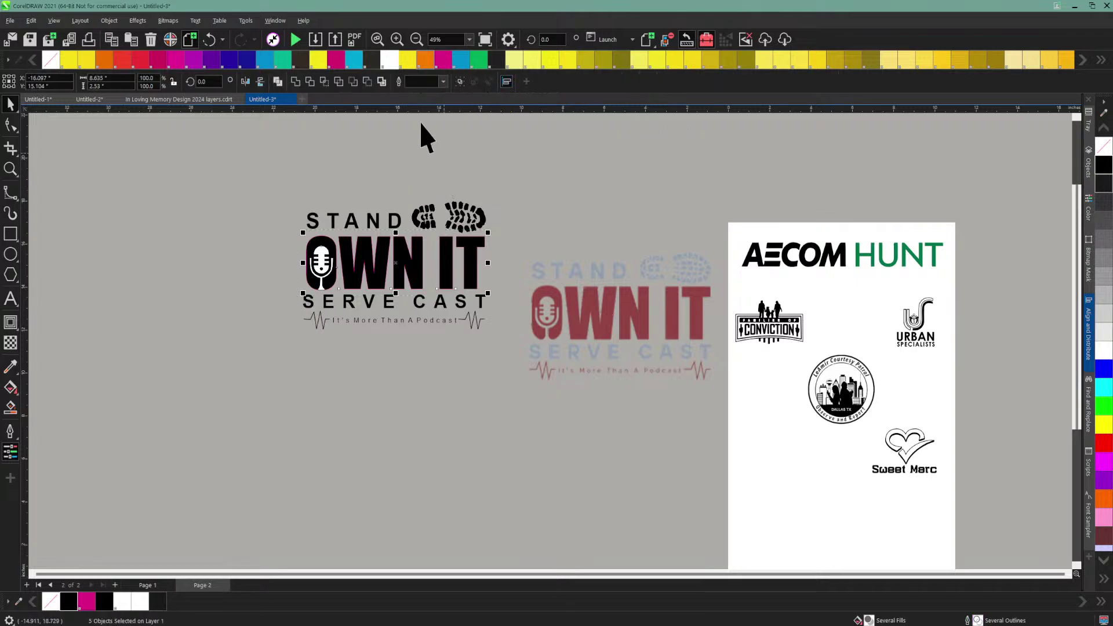
click(443, 81)
click(430, 91)
click(298, 193)
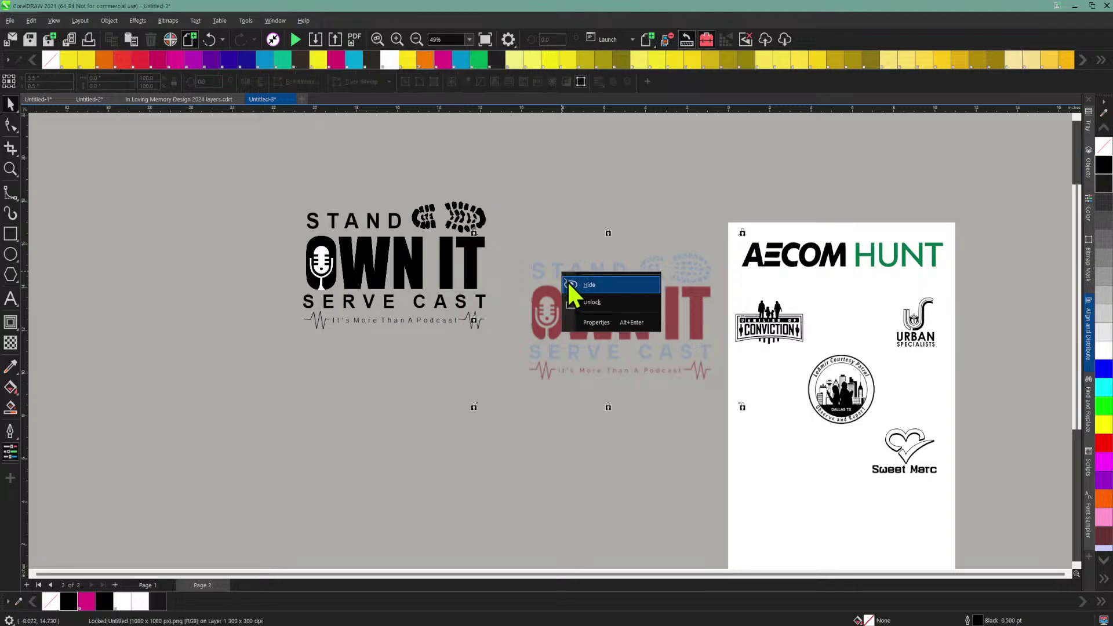
Step: Unlock the original blurry logo bitmap and delete it
click(579, 303)
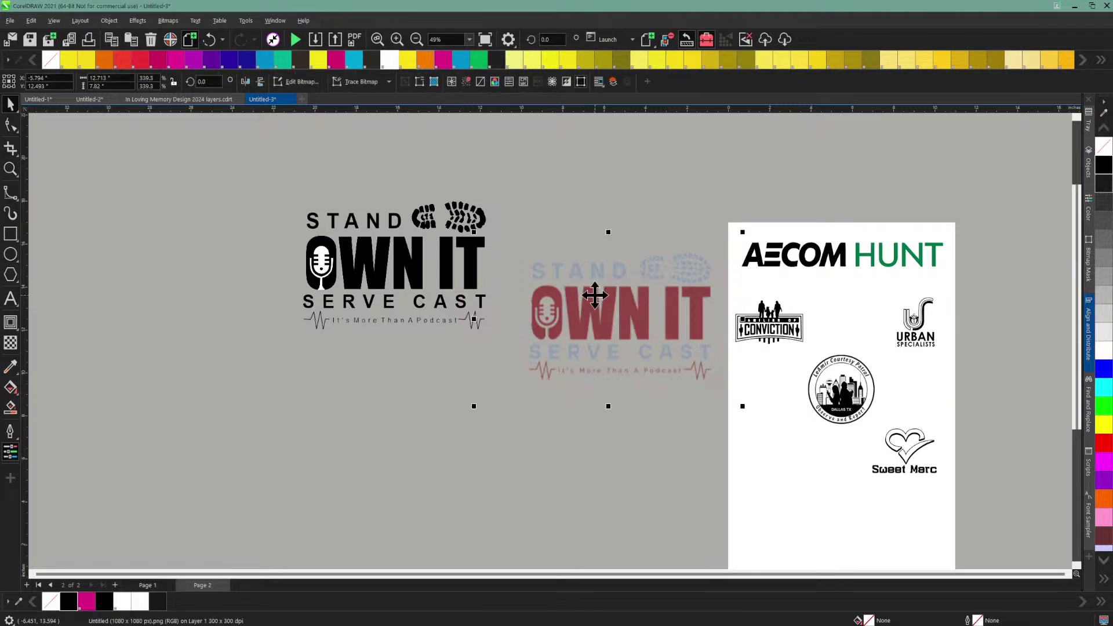
key(Delete)
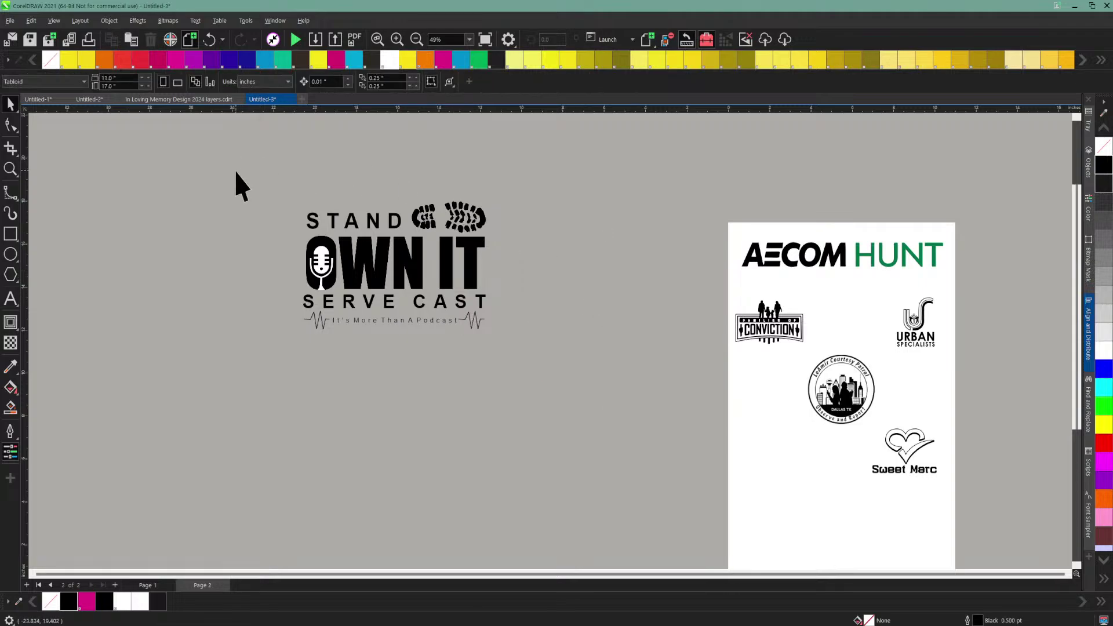
Step: Scale the whole redrawn logo down to about 4.3 by 2.9 inches and place it on the page left of the Sweet Marc logo
drag(488, 325, 506, 350)
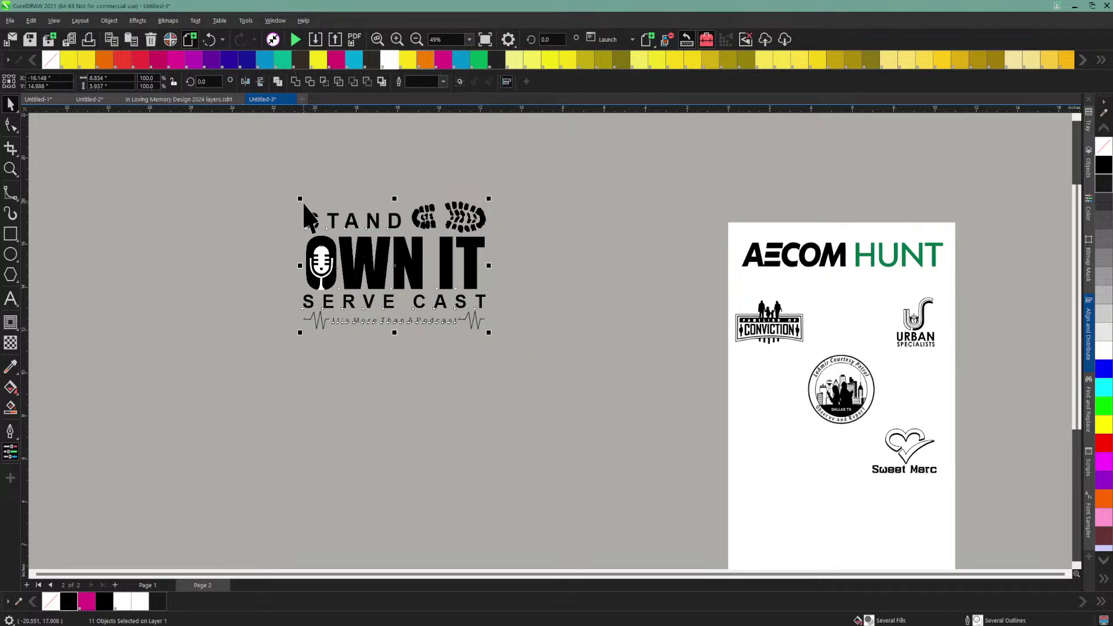
drag(300, 197, 393, 264)
mouse_move(440, 293)
mouse_down()
mouse_move(828, 427)
mouse_move(790, 456)
mouse_up()
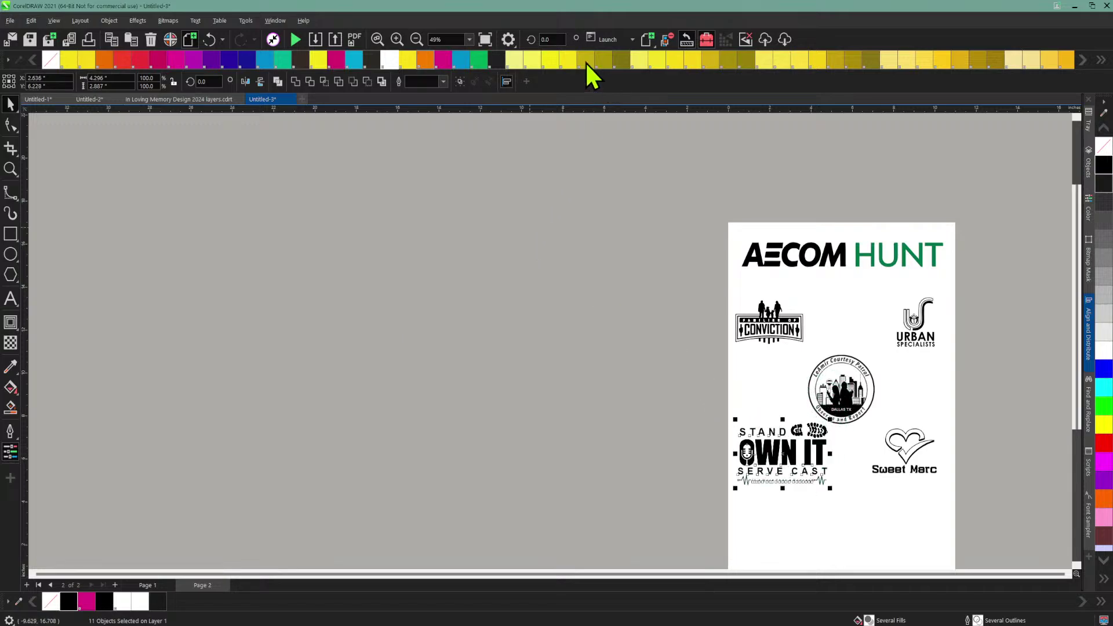
Step: Scale the logo down further to about 2.6 by 1.8 inches, keeping its lower-left corner in place
click(469, 39)
click(454, 66)
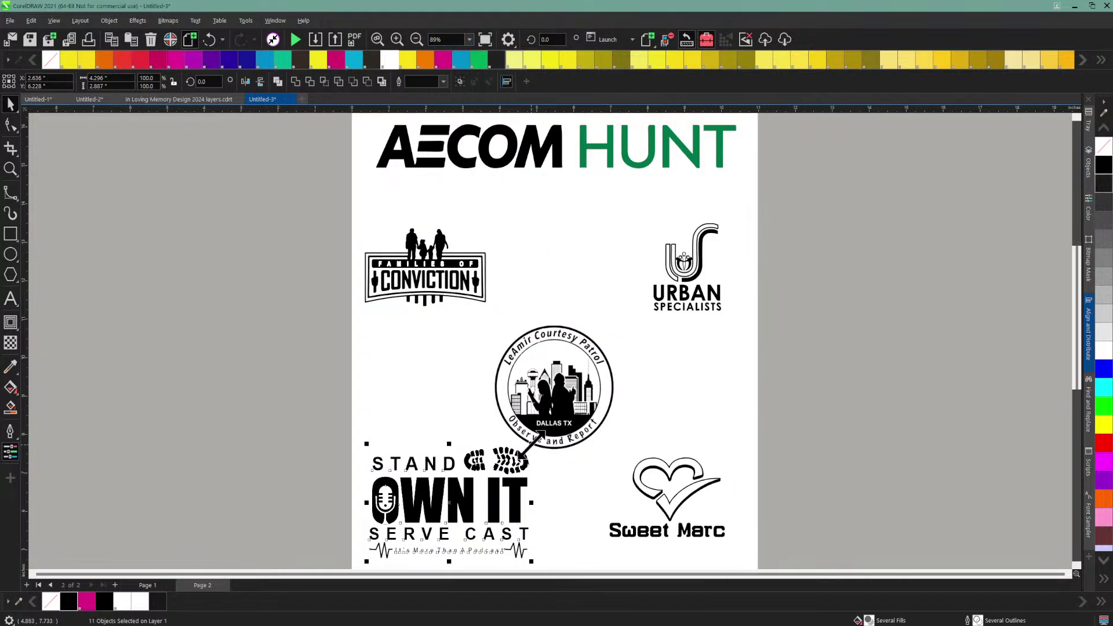
drag(527, 442, 461, 470)
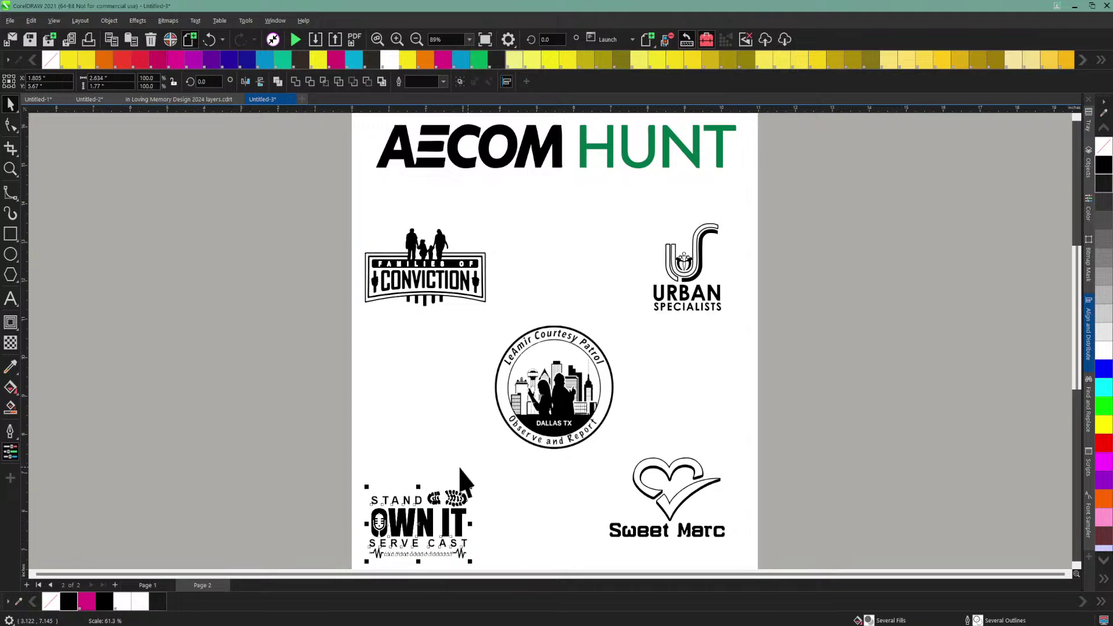
Step: Move the whole Own It logo up level with the Sweet Marc logo and close to the page's left edge
drag(322, 466, 512, 561)
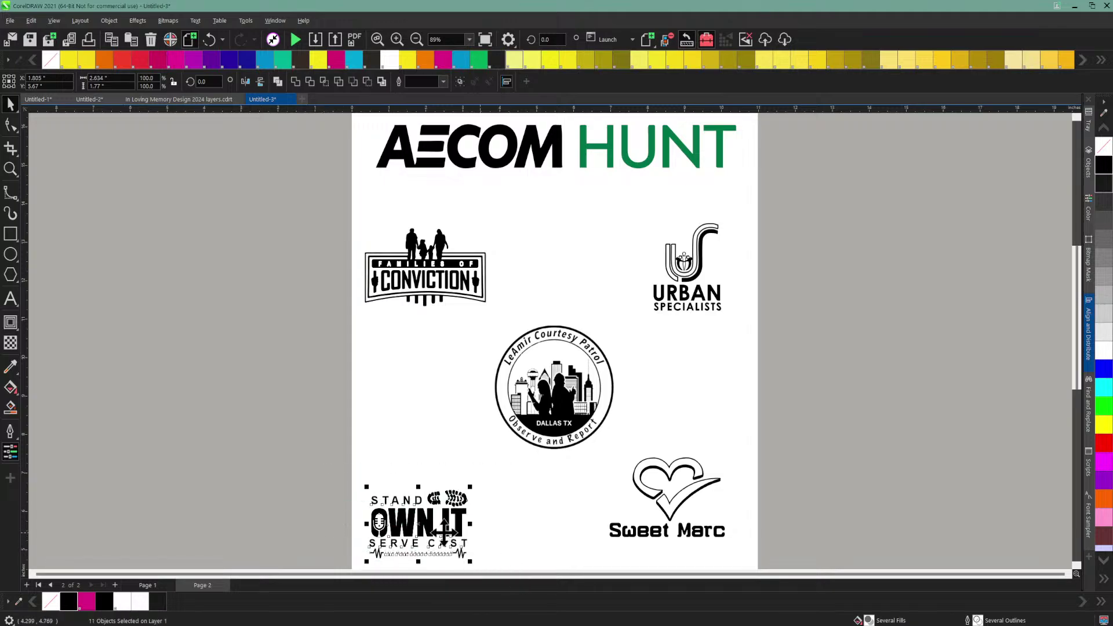
drag(423, 535, 426, 507)
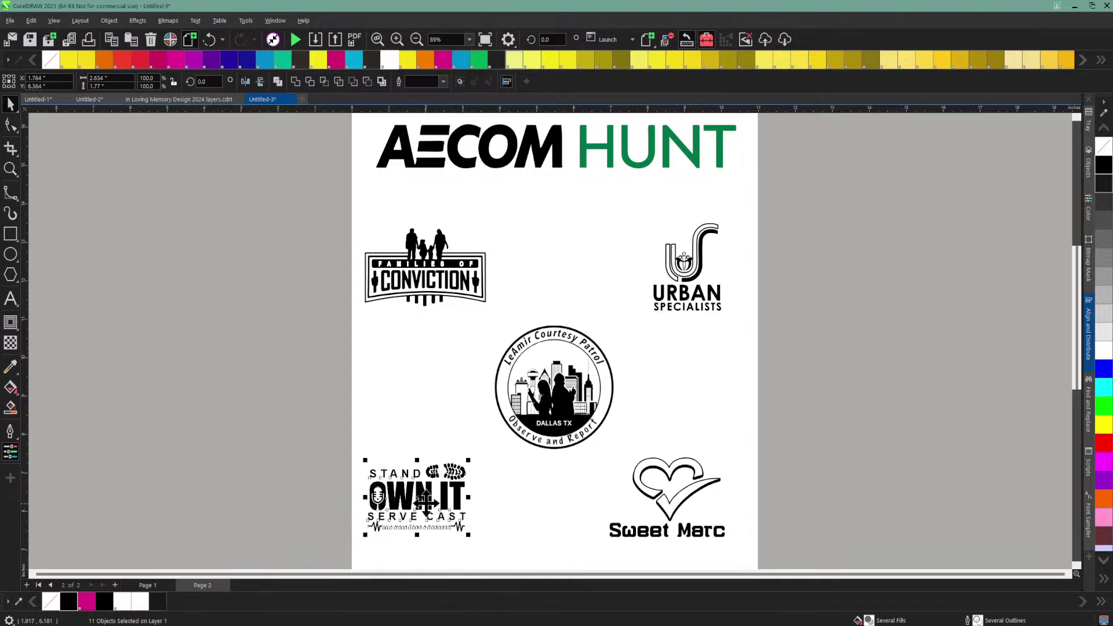
click(396, 39)
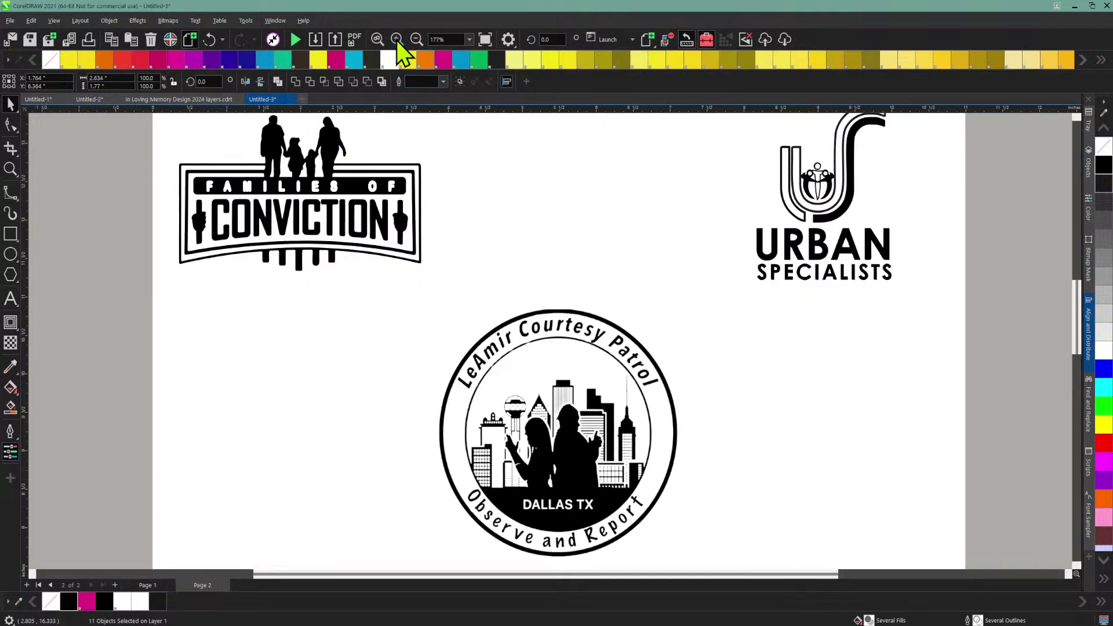
drag(351, 573, 256, 565)
scroll(483, 414, down, 1)
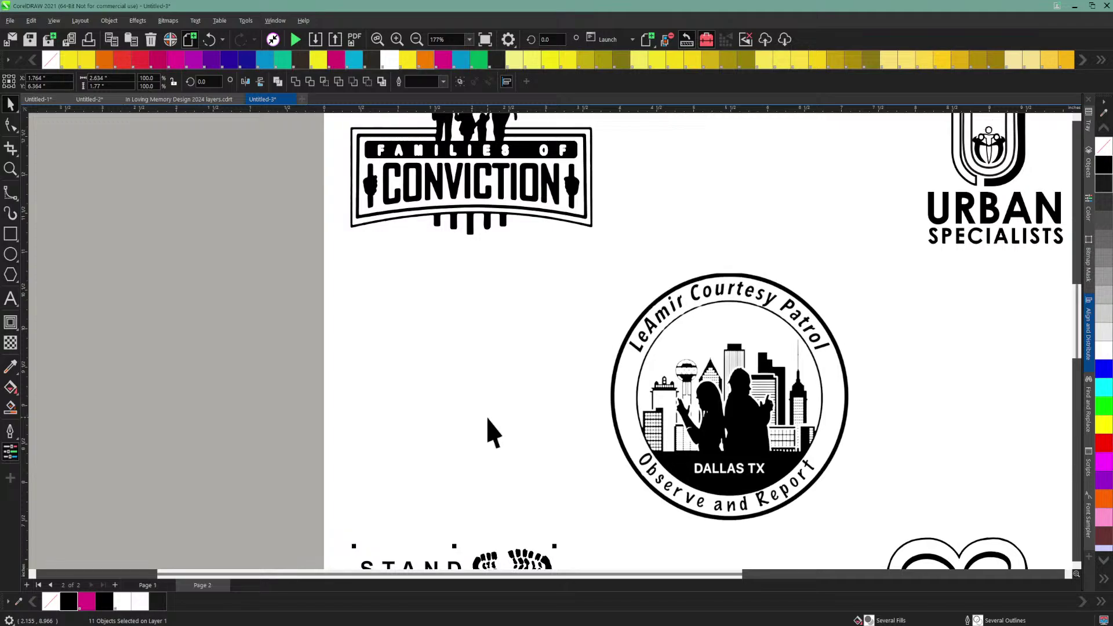
scroll(492, 432, down, 2)
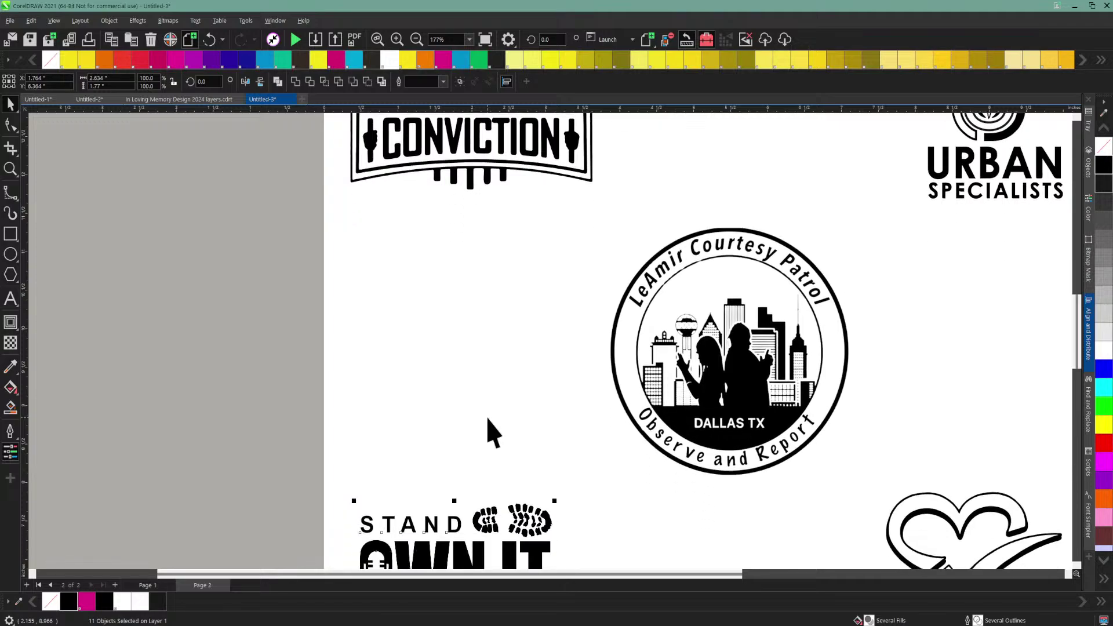
scroll(489, 420, down, 2)
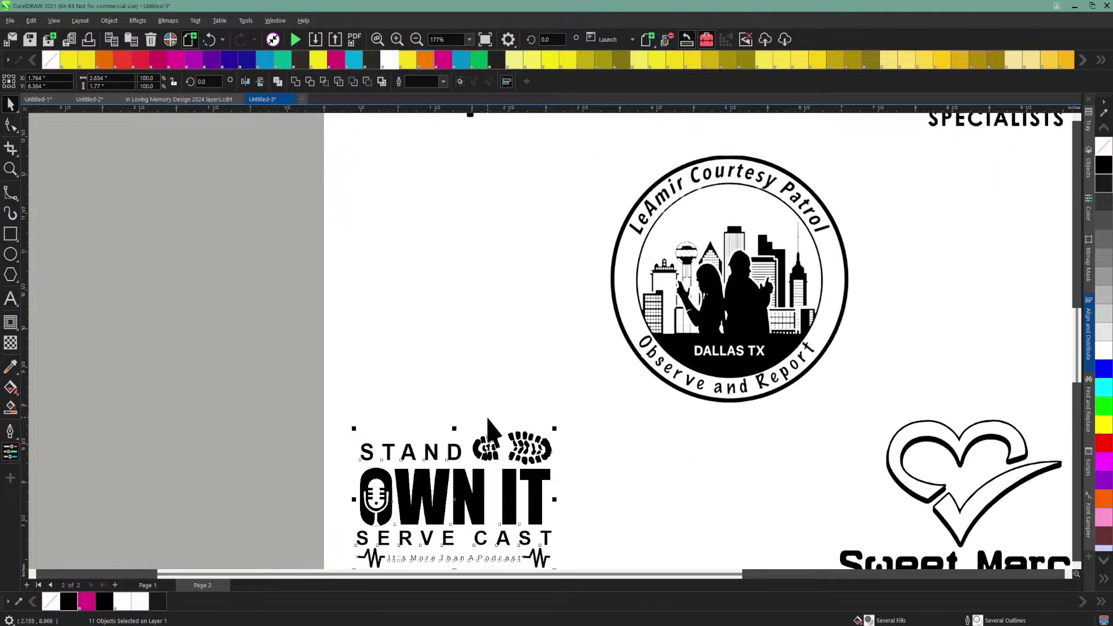
scroll(488, 420, down, 2)
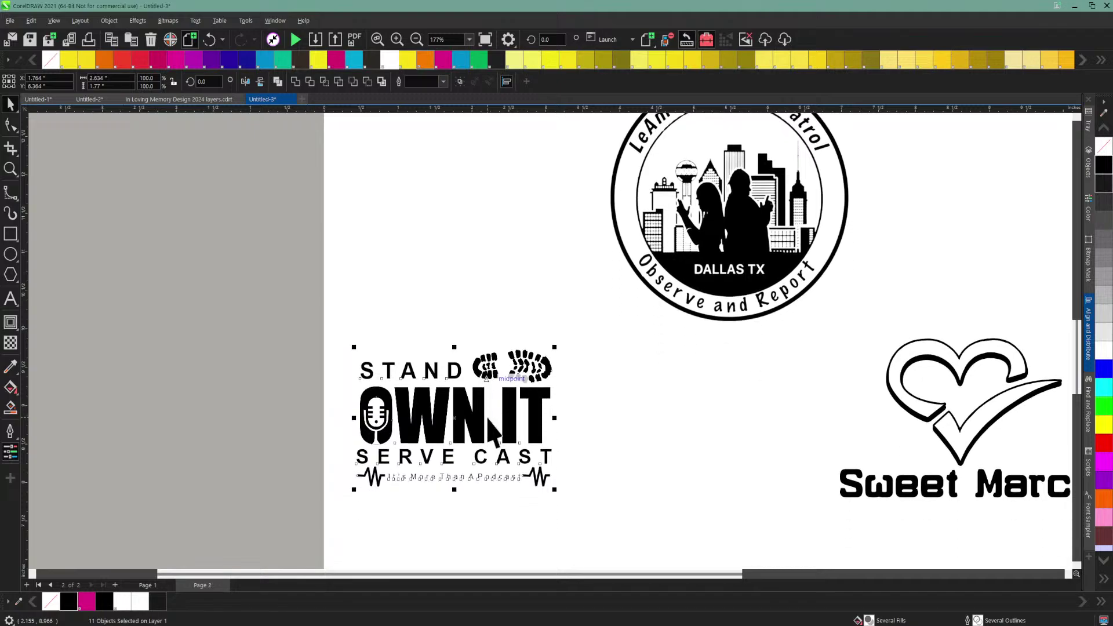
scroll(490, 430, down, 1)
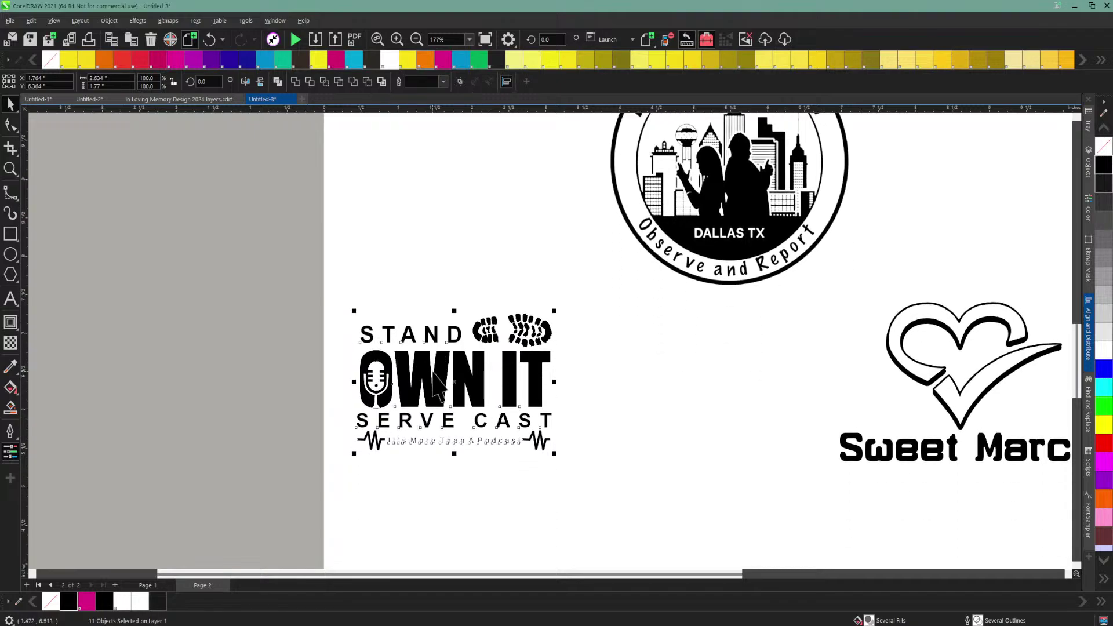
key(Escape)
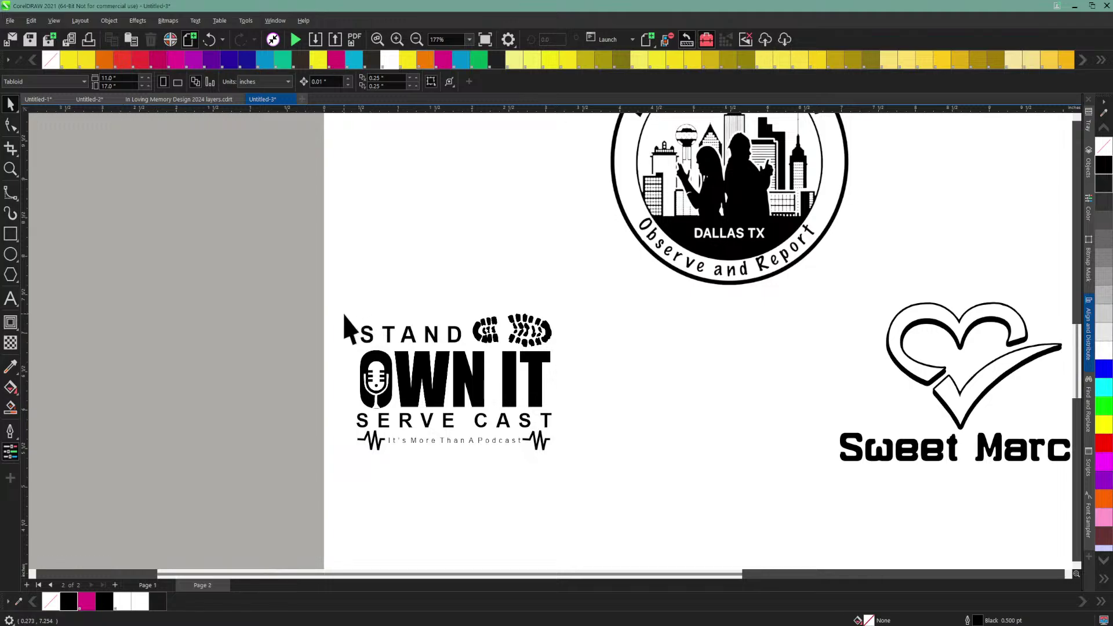
drag(347, 301, 617, 474)
drag(492, 392, 461, 400)
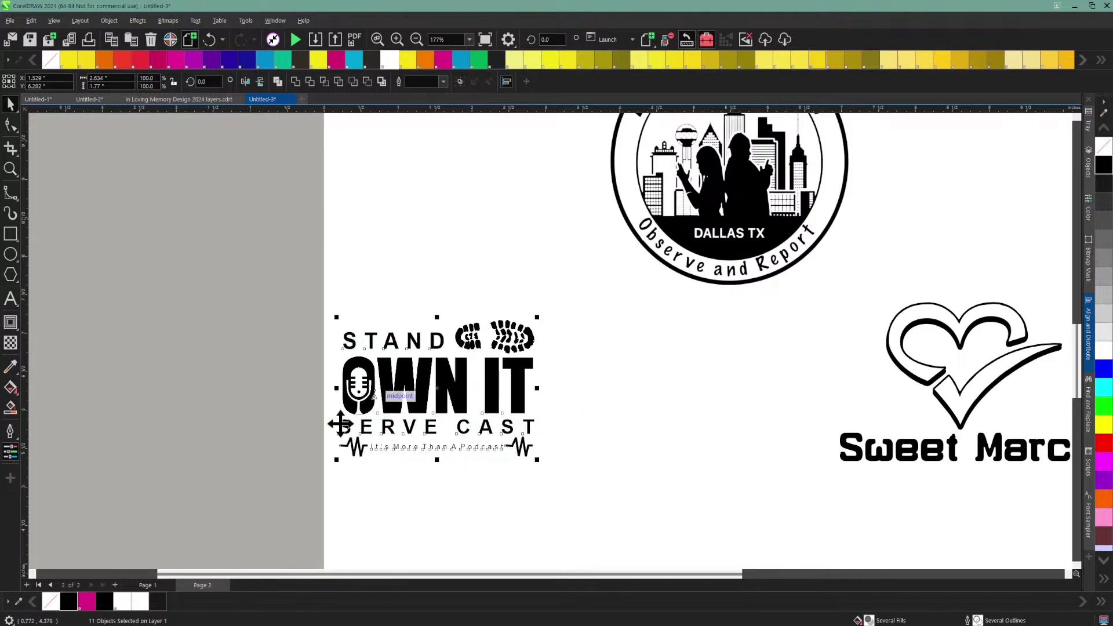
Step: Try to align the ungrouped Own It logo parts and the Sweet Marc logo on a common horizontal centre line
click(897, 367)
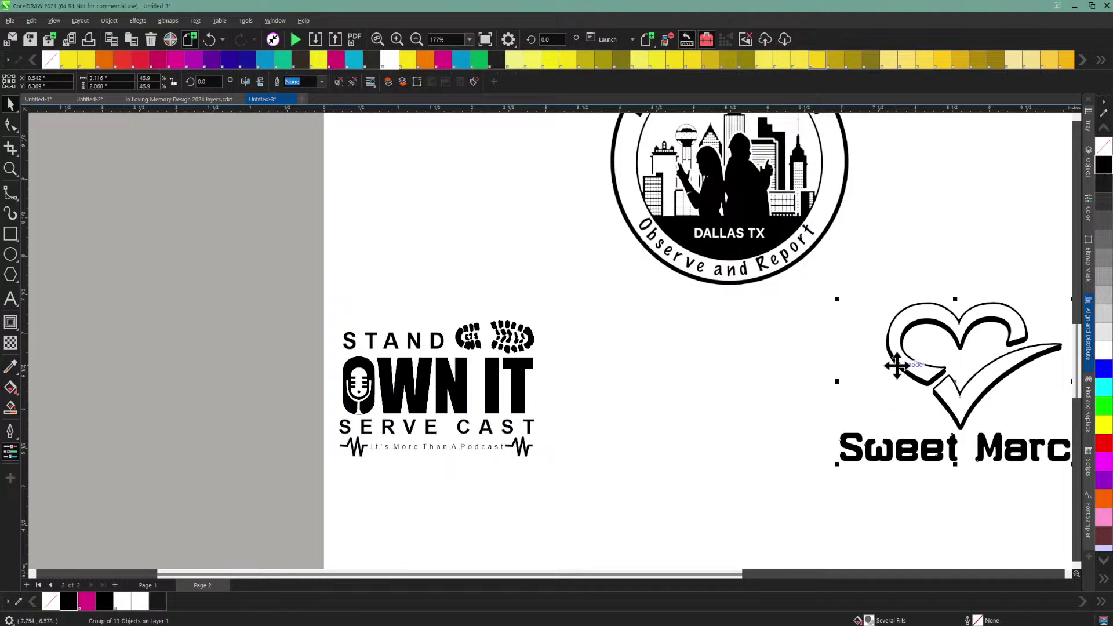
click(416, 39)
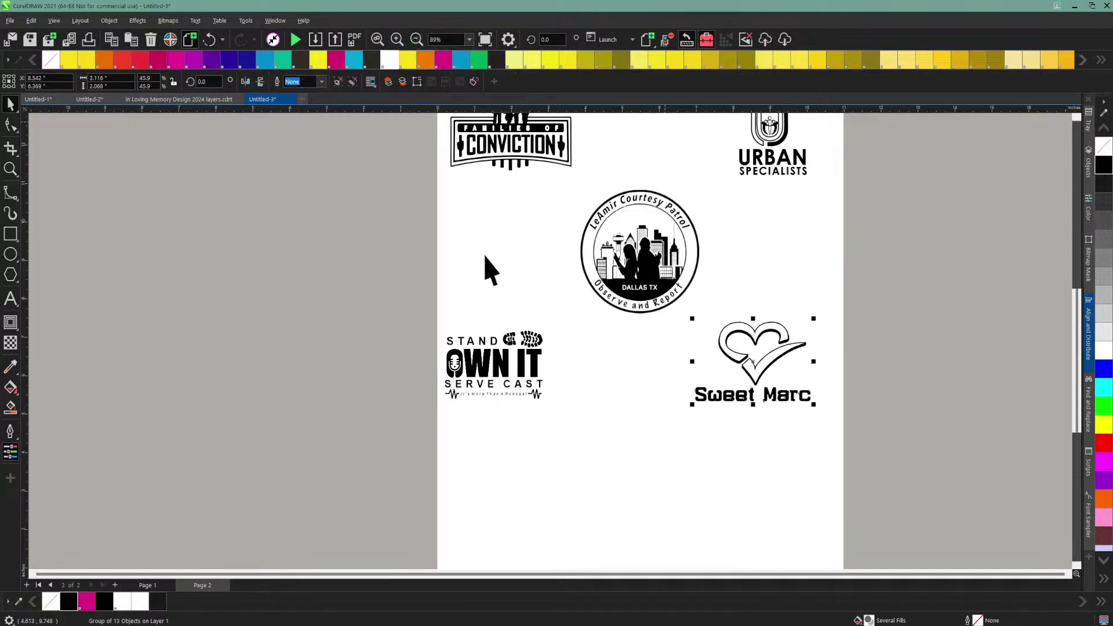
drag(399, 319, 858, 445)
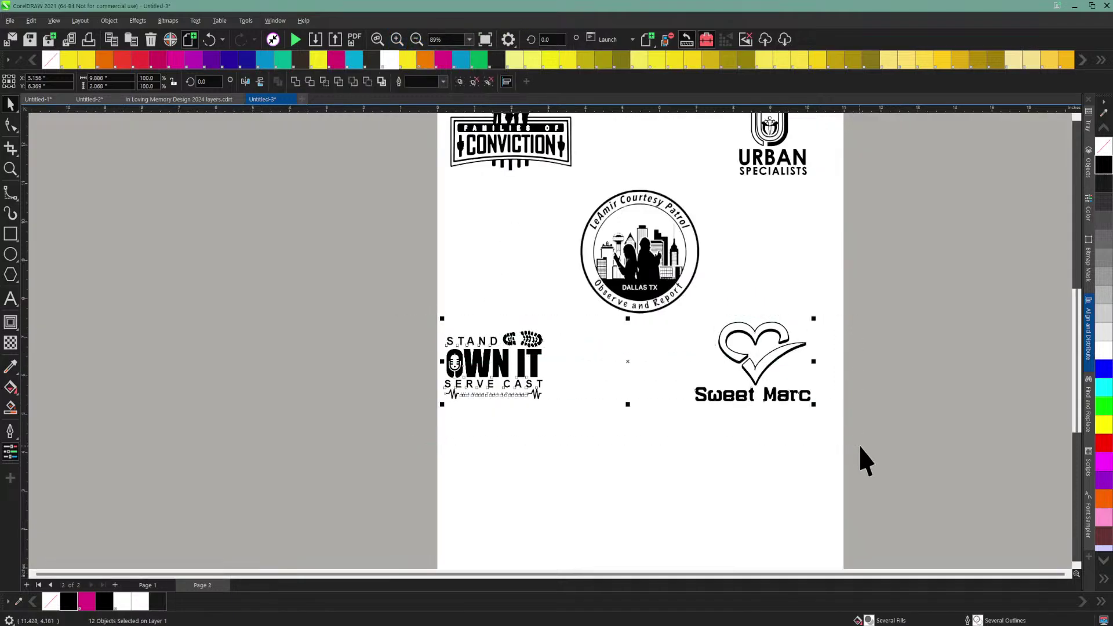
click(1094, 325)
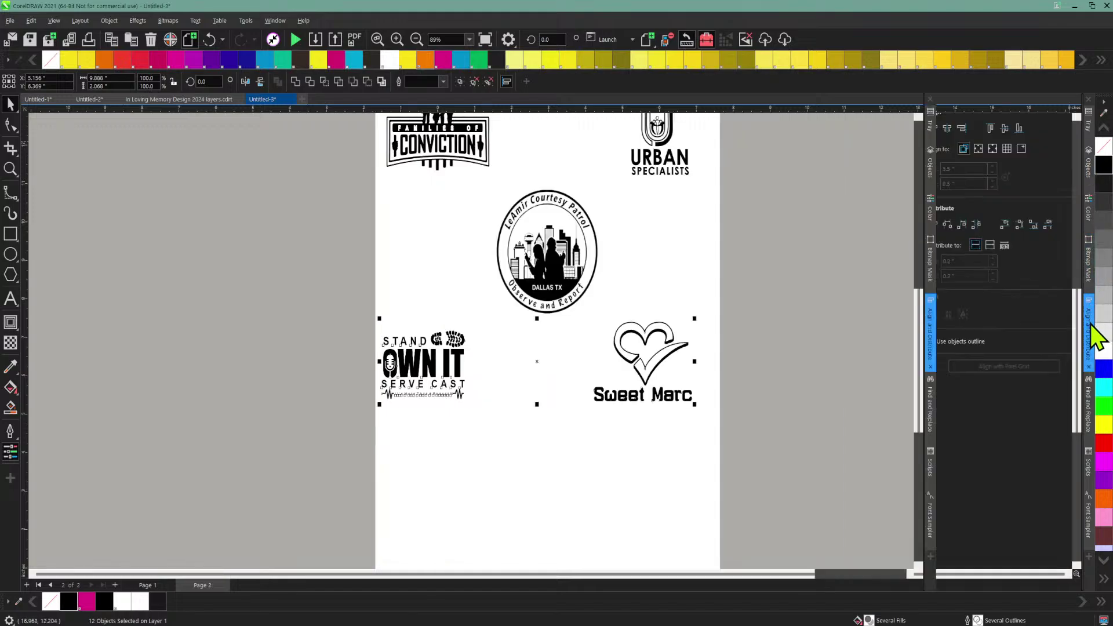
click(1004, 128)
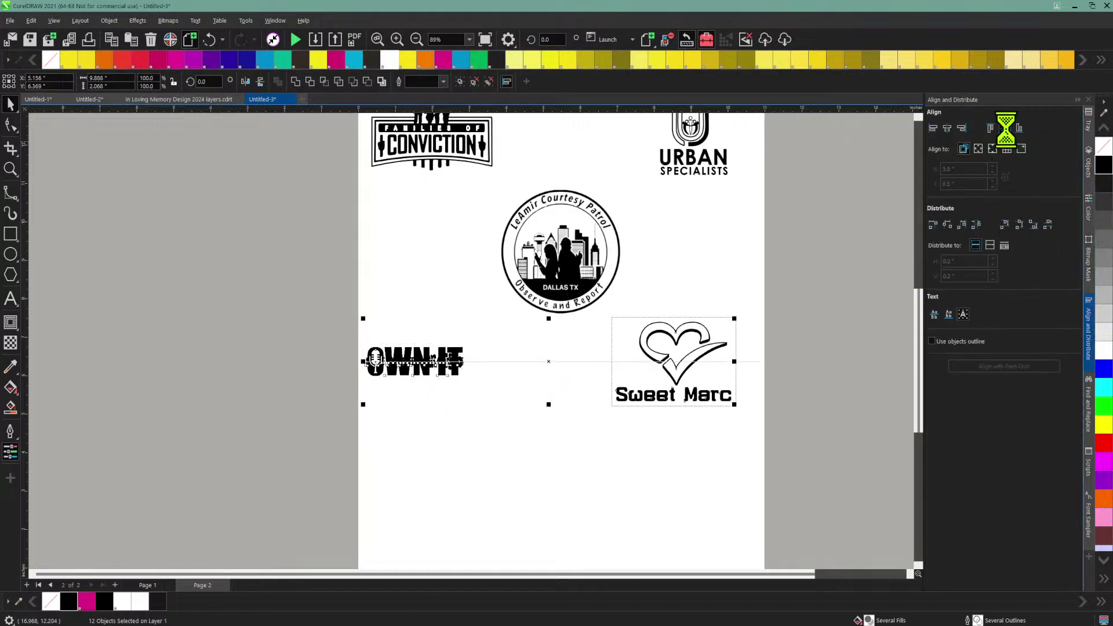
click(210, 37)
click(350, 259)
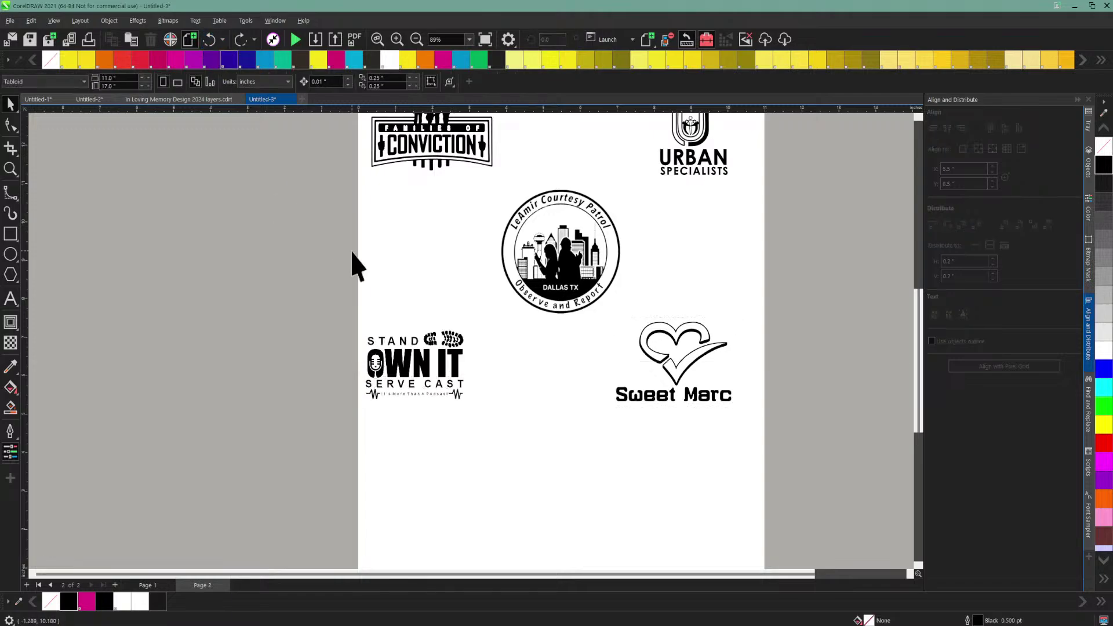
Step: Remove the outline from the boot print beside STAND and fill it with black (#000000)
click(447, 337)
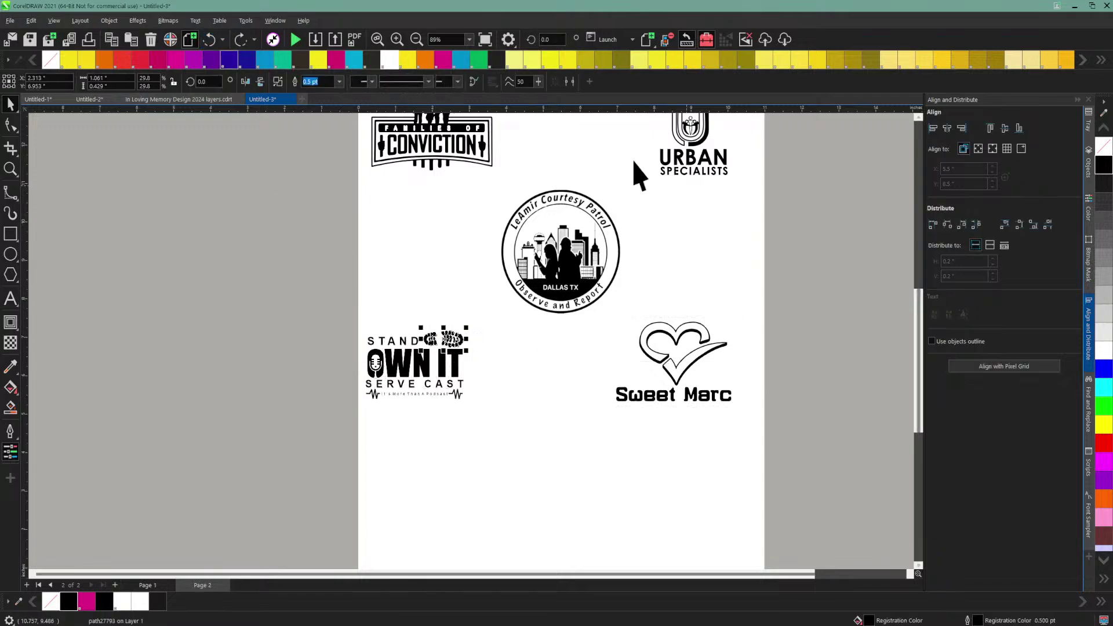
click(340, 82)
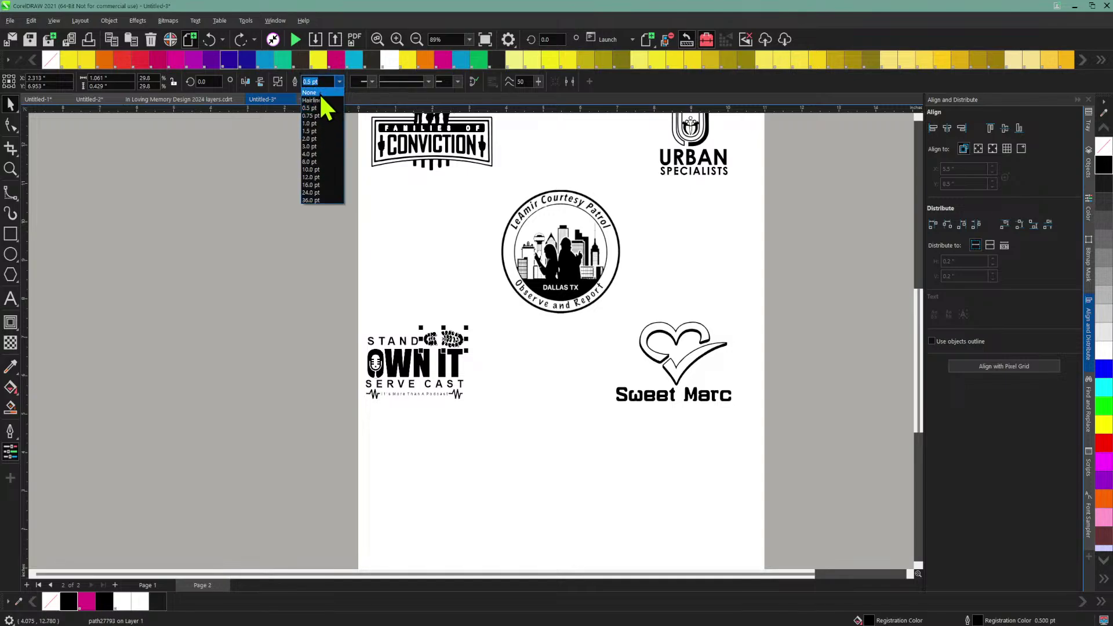
click(319, 92)
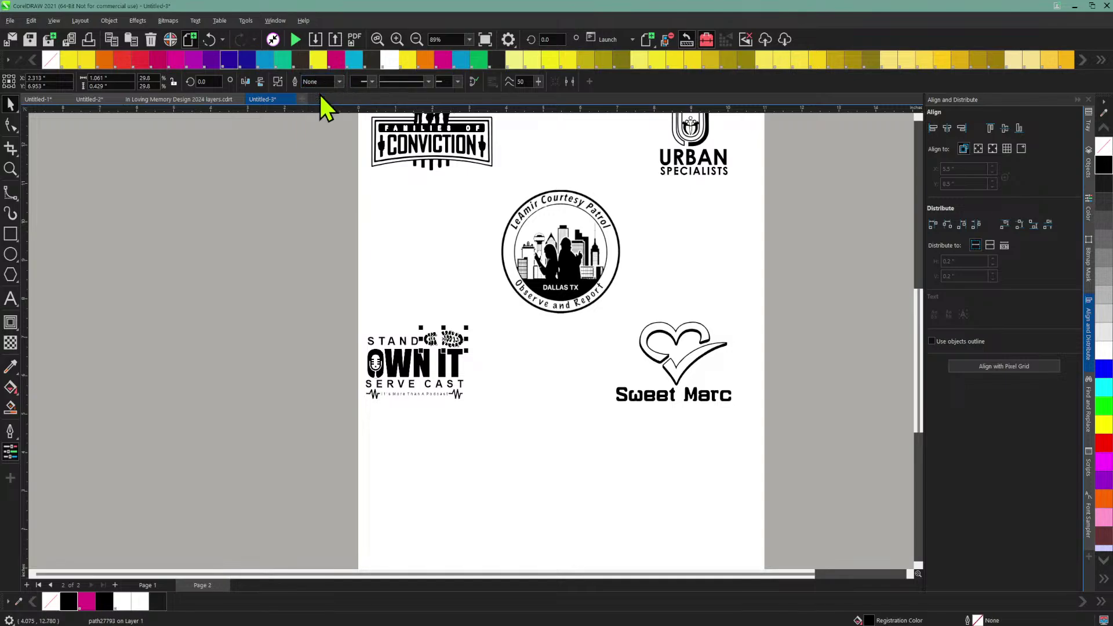
click(398, 39)
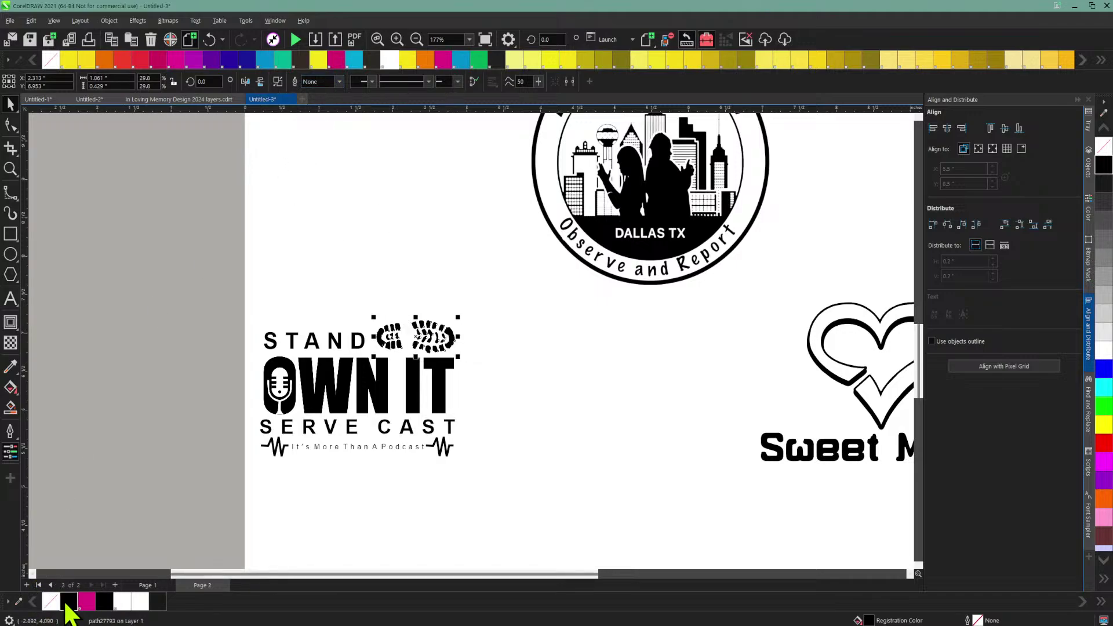
click(104, 605)
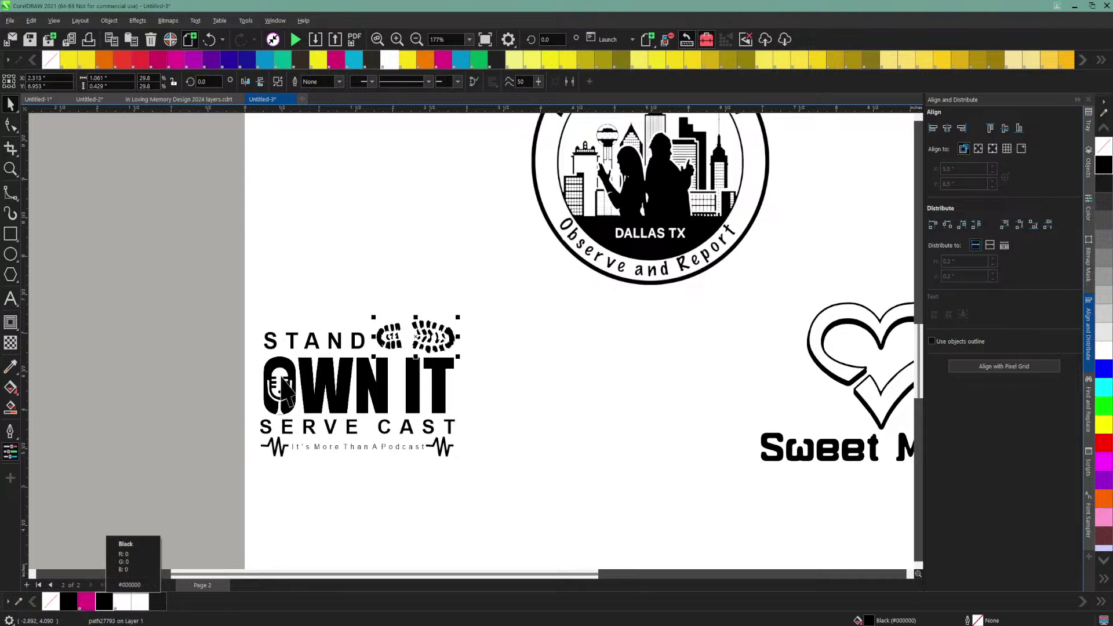
click(385, 298)
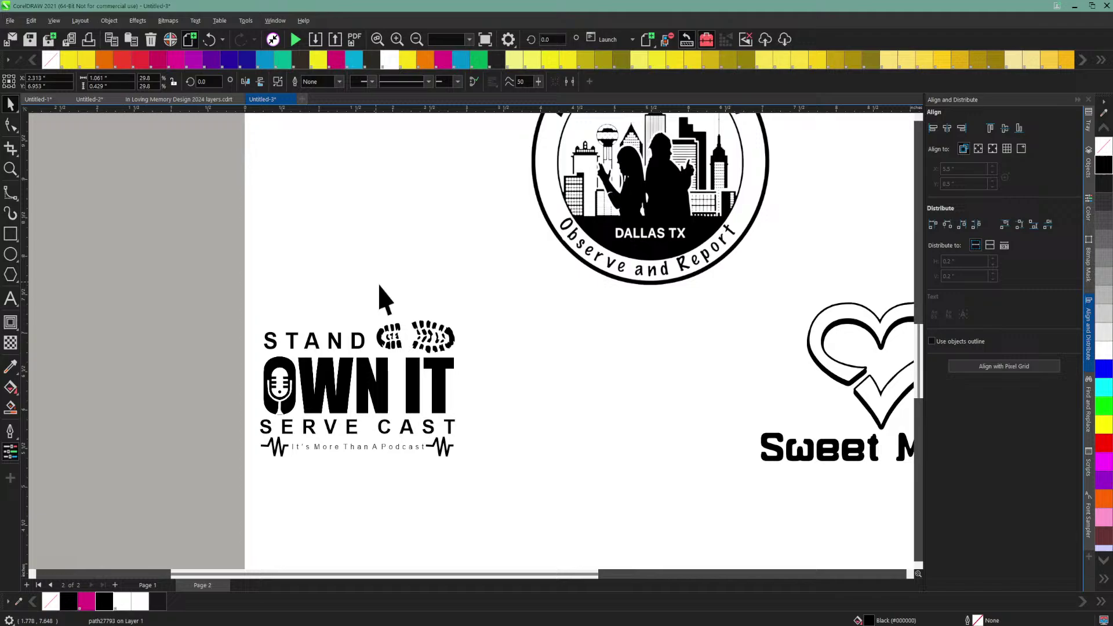
Step: Give the boot print a white 0.5 pt outline
click(421, 328)
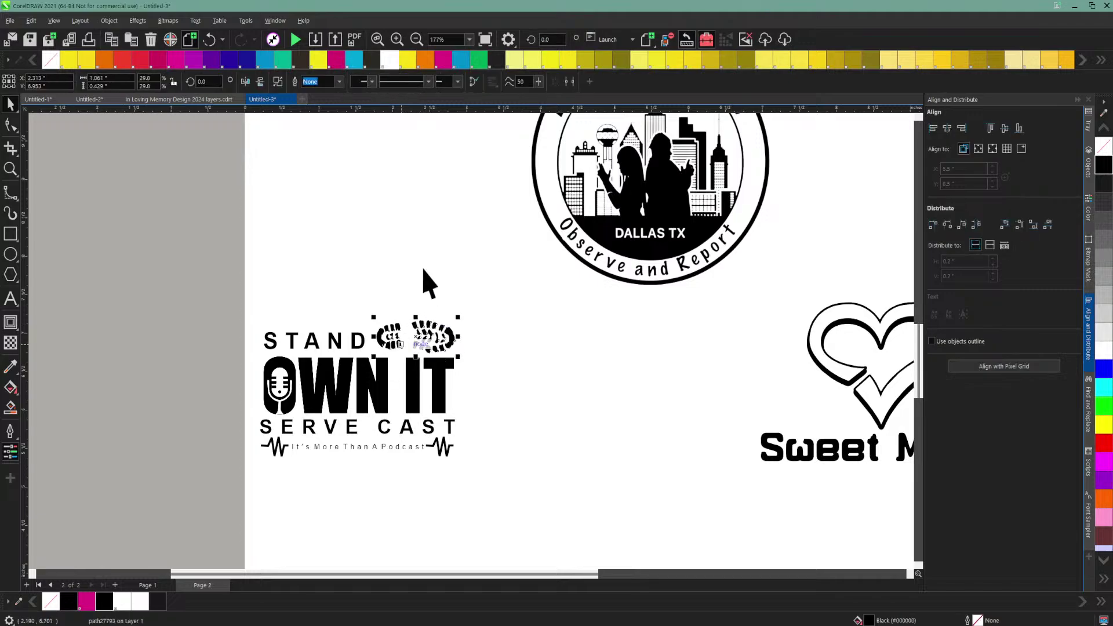
right_click(386, 62)
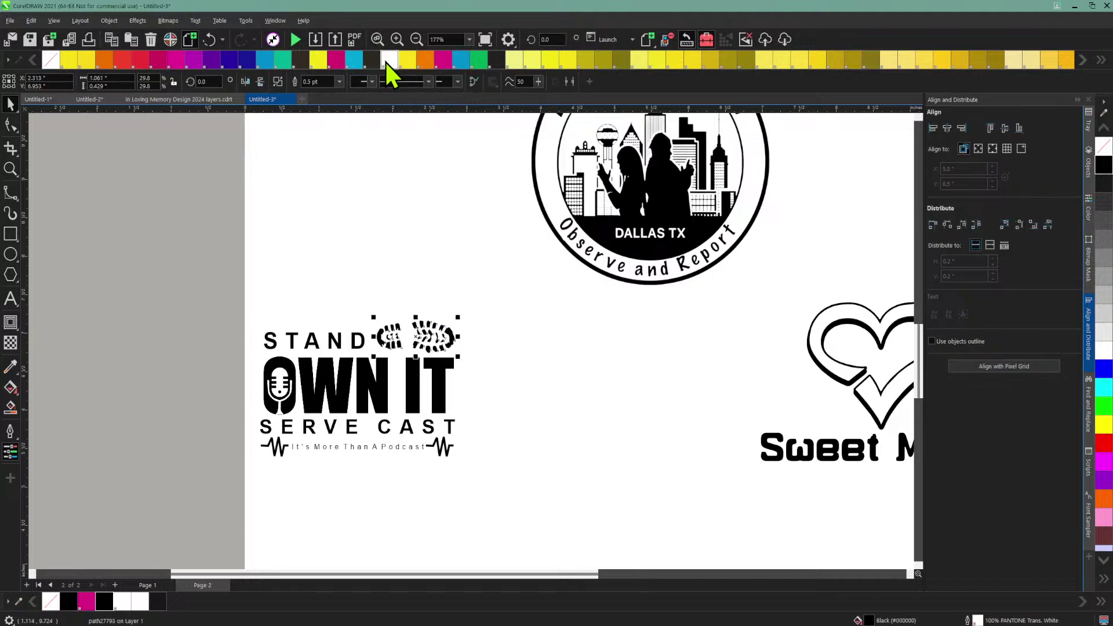
click(240, 243)
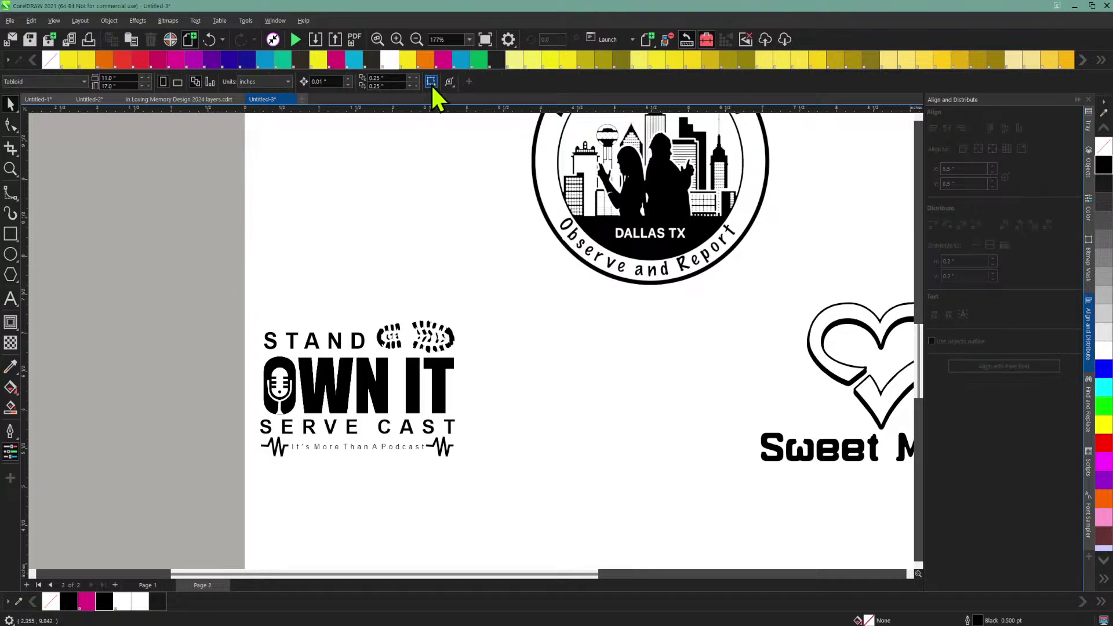
Step: Try a 1.0 pt outline width on the boot print, then undo that width change
click(421, 335)
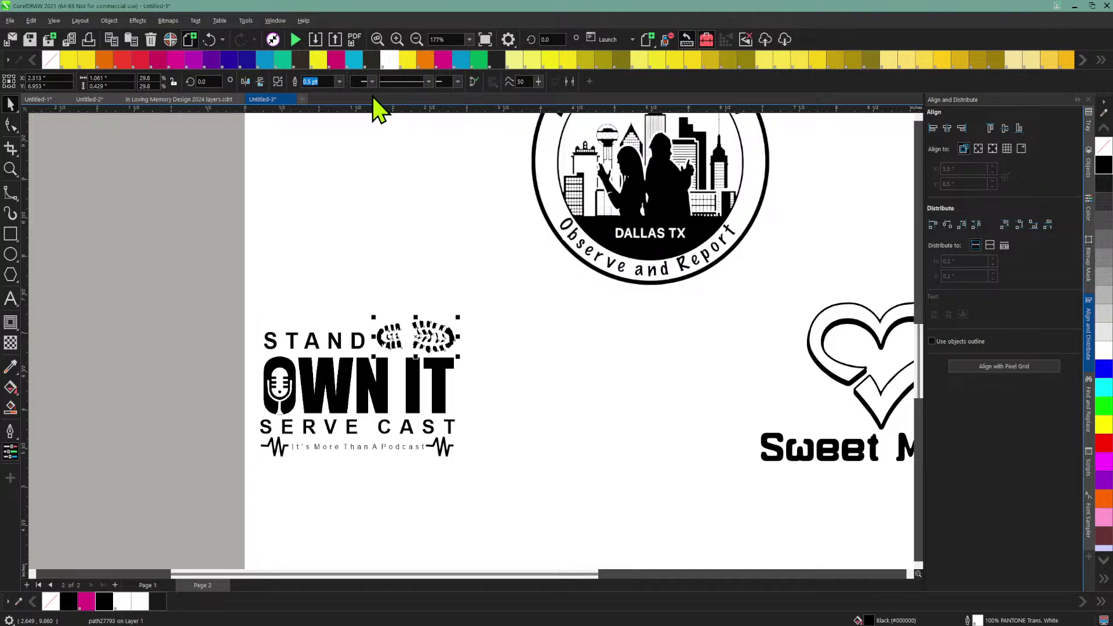
click(338, 82)
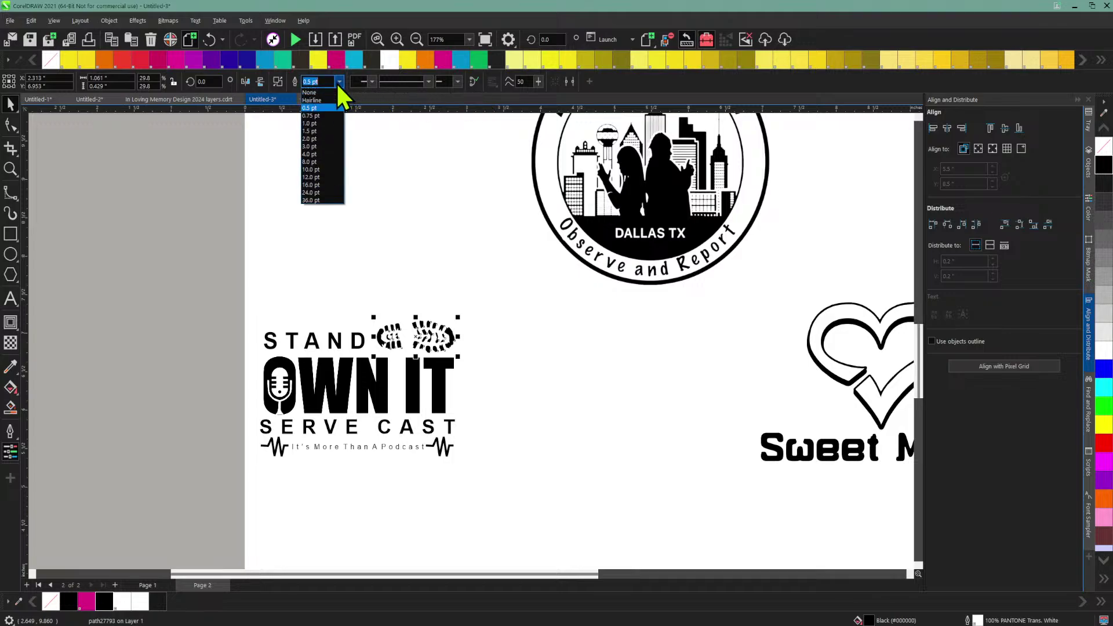
click(311, 124)
click(261, 234)
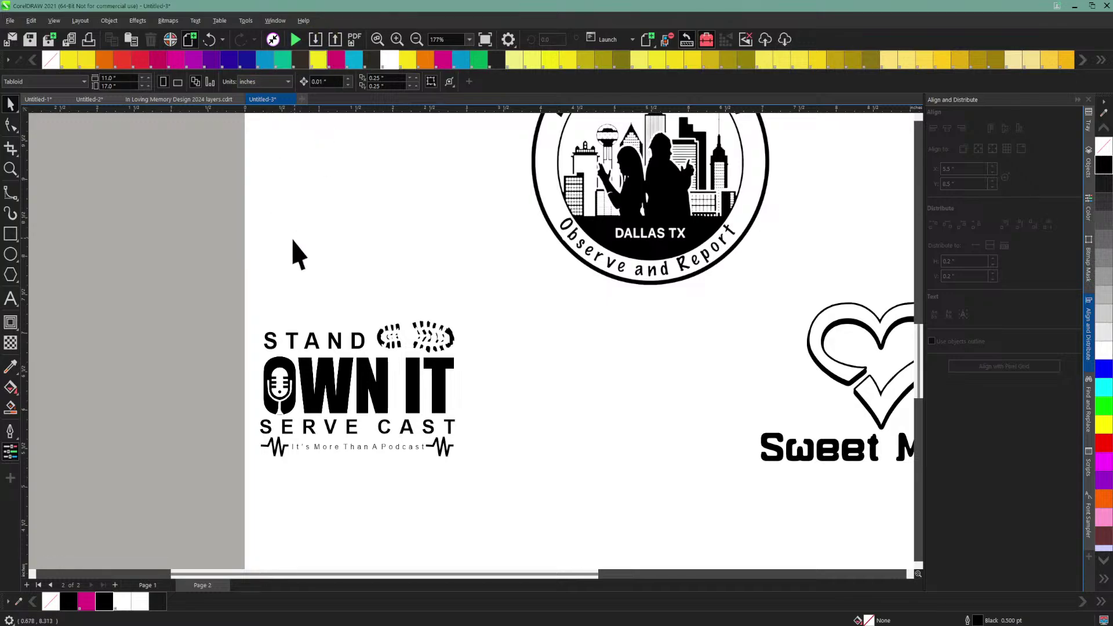
drag(195, 285, 466, 421)
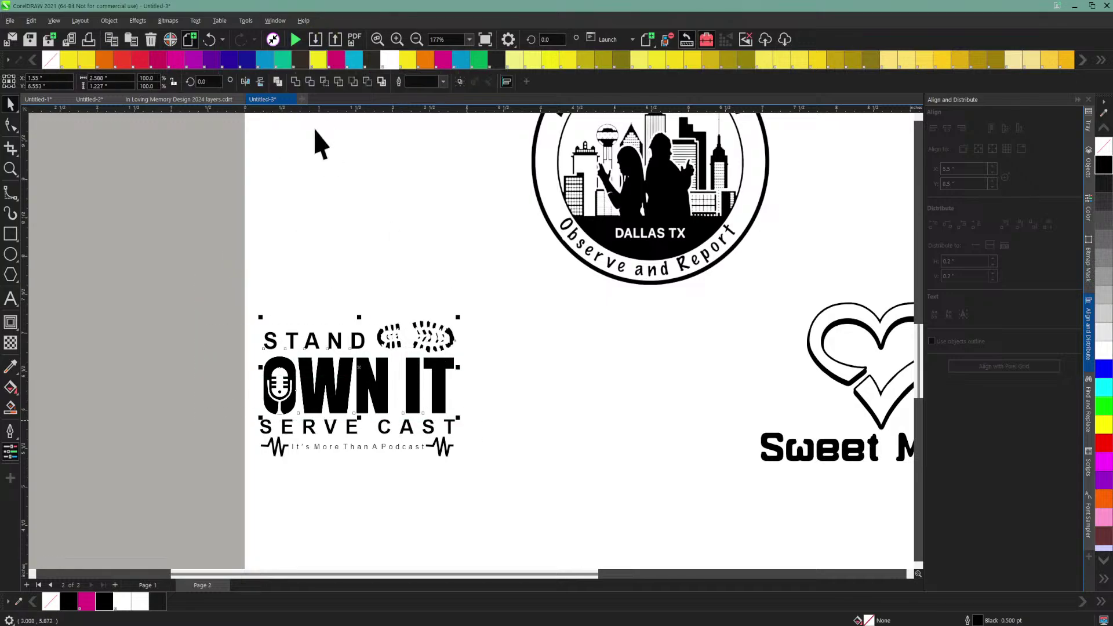
click(210, 41)
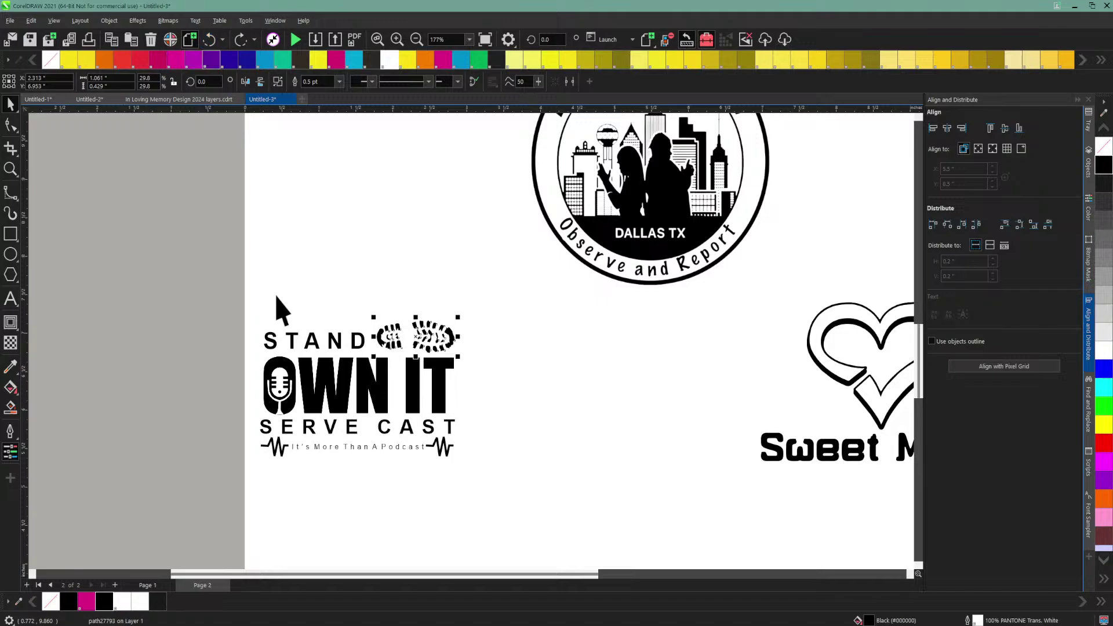
Step: Group all parts of the Own It logo into one object
click(231, 284)
drag(464, 350, 516, 497)
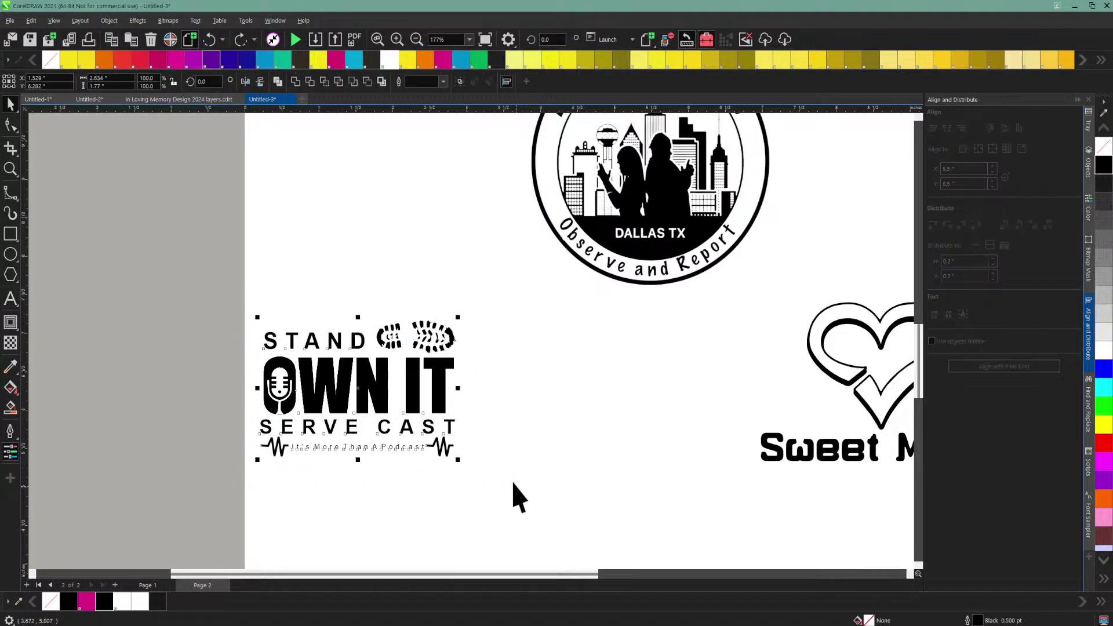
key(ctrl+g)
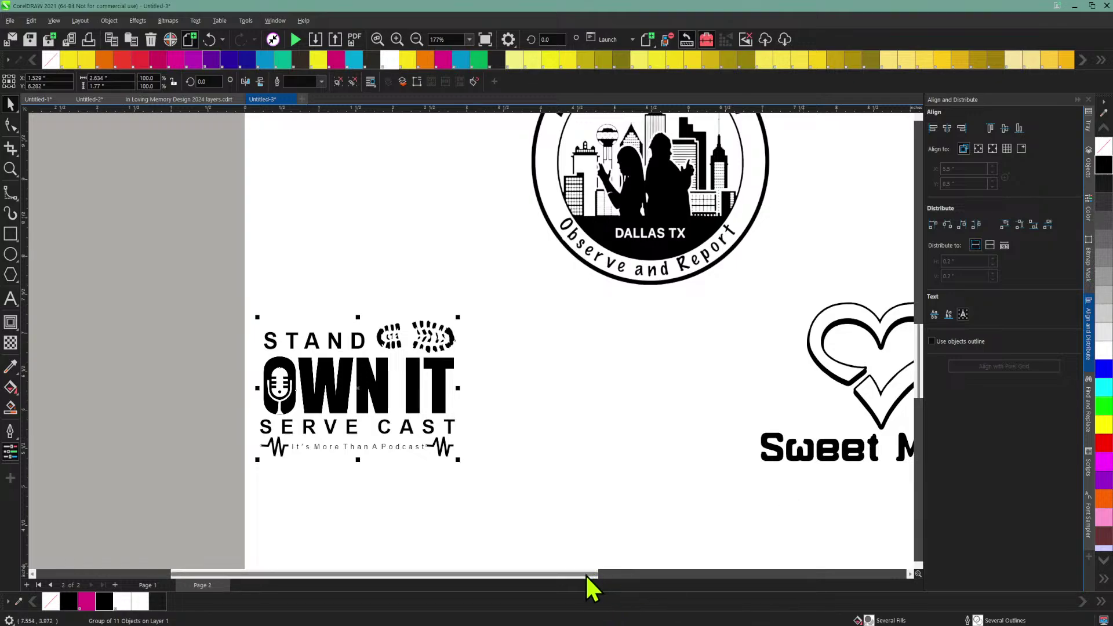
Step: Align the Own It and Sweet Marc logos with each other by their vertical centers
drag(585, 573, 655, 572)
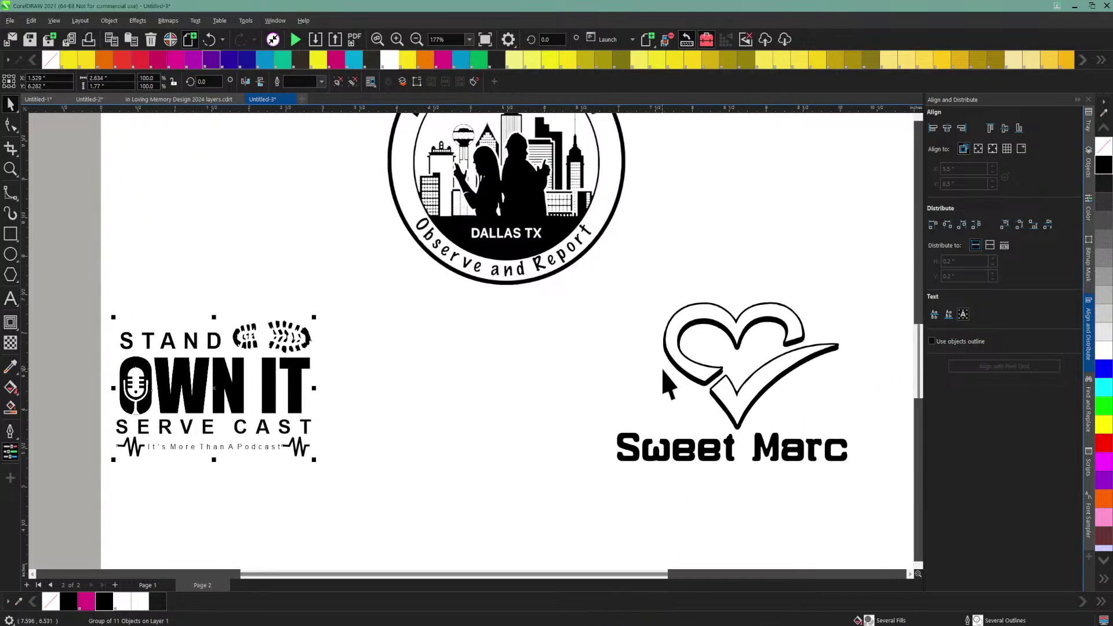
click(689, 318)
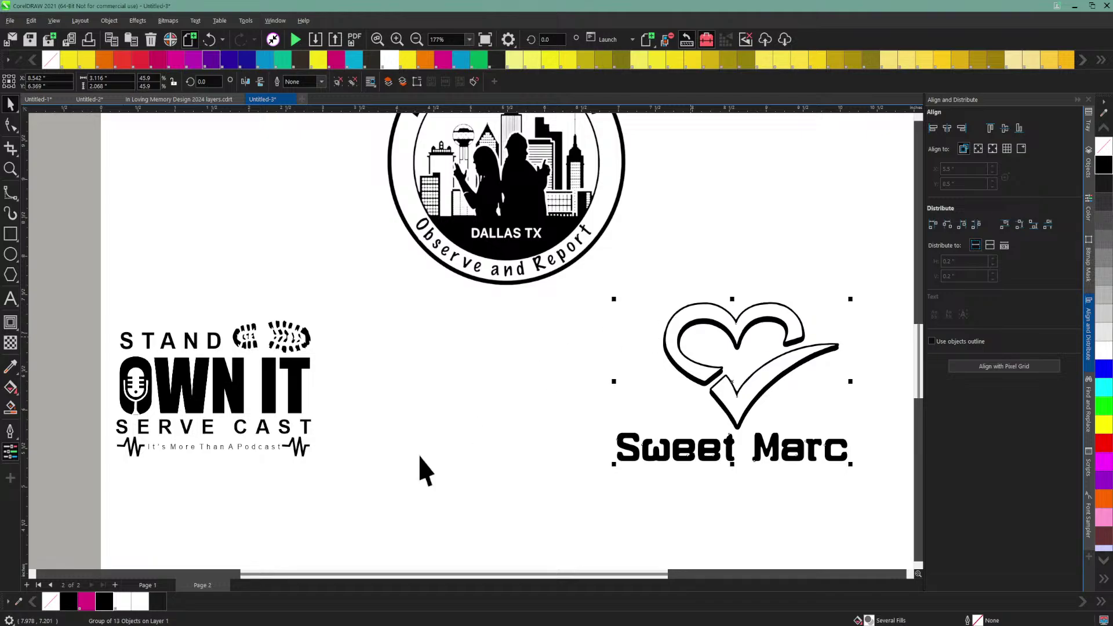
drag(890, 276, 592, 484)
drag(82, 276, 901, 524)
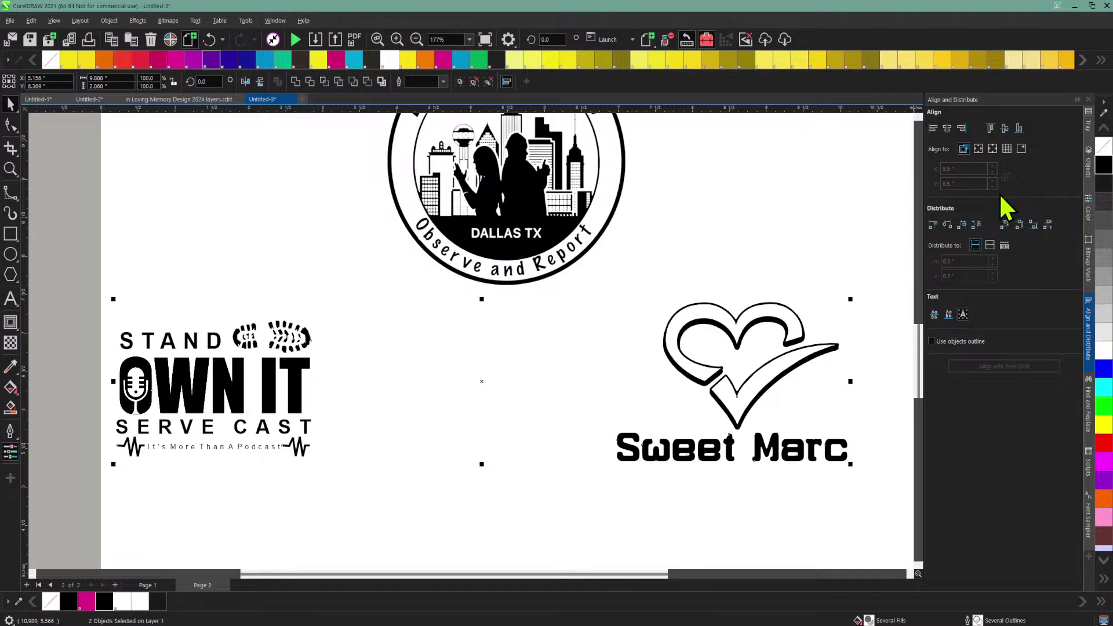
click(1004, 129)
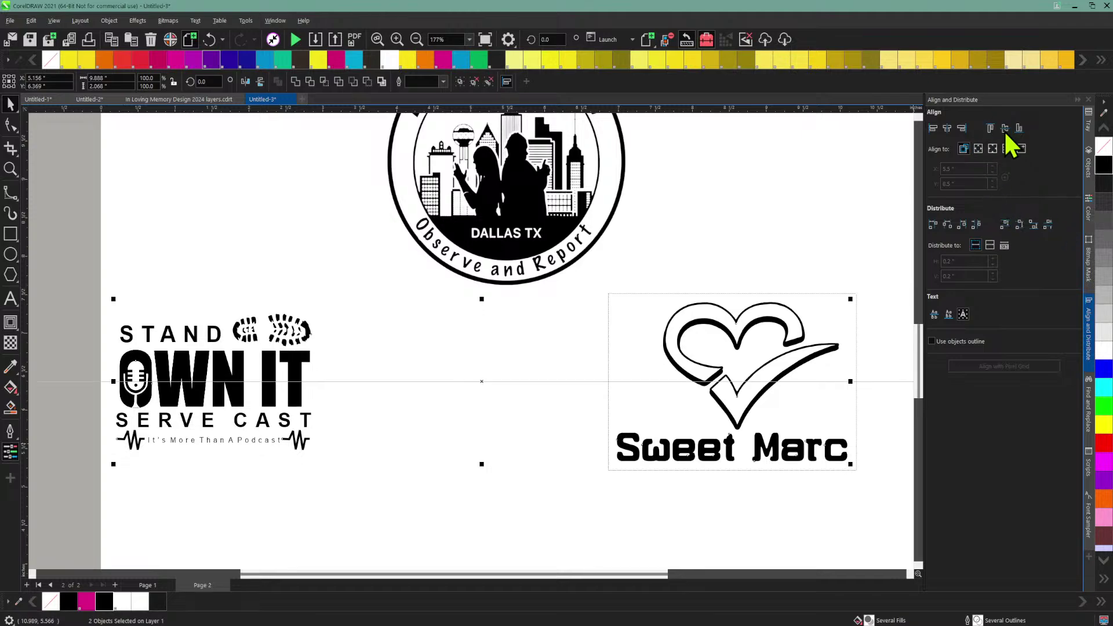
Step: Scale the five smaller logos down together to about 8.9 inches overall width and position them centered beneath the AECOM HUNT logo
click(415, 37)
click(773, 298)
scroll(810, 314, up, 2)
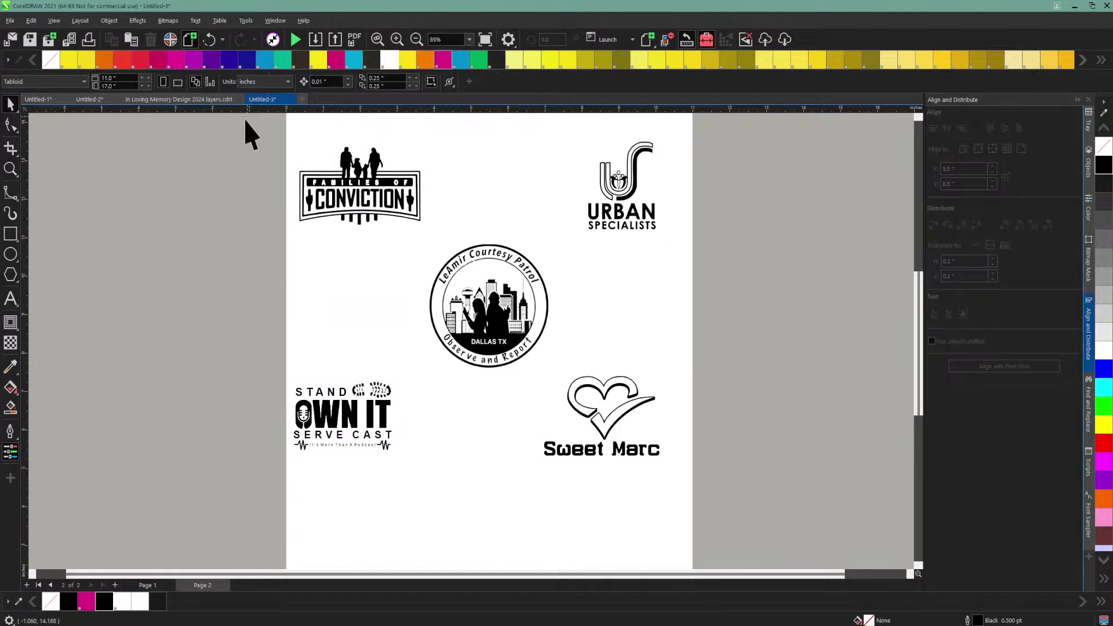
drag(245, 134, 702, 256)
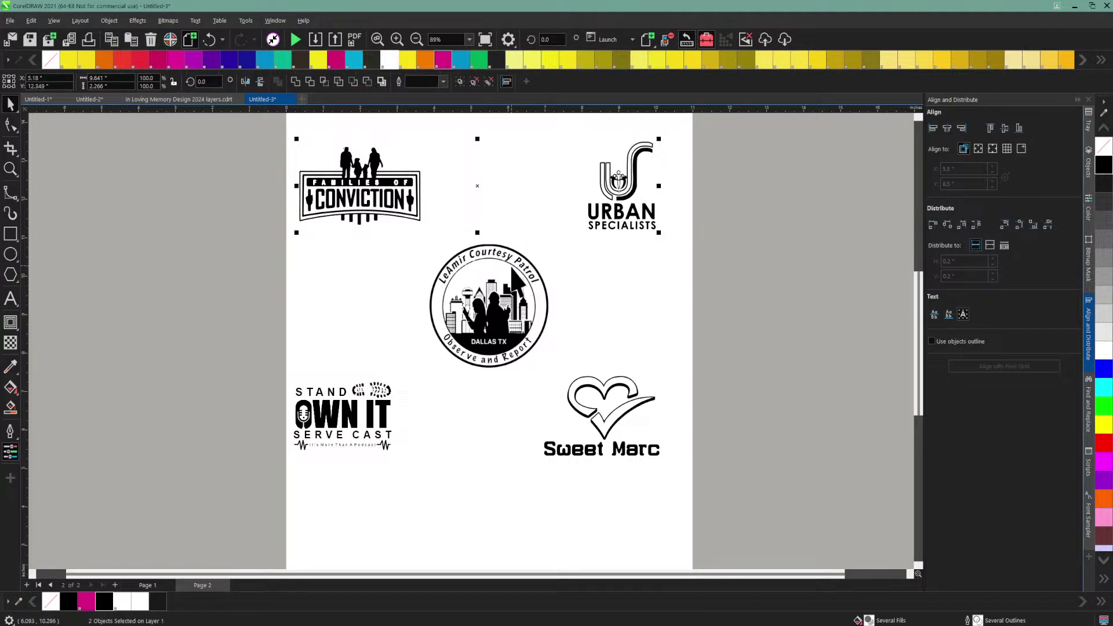
click(415, 39)
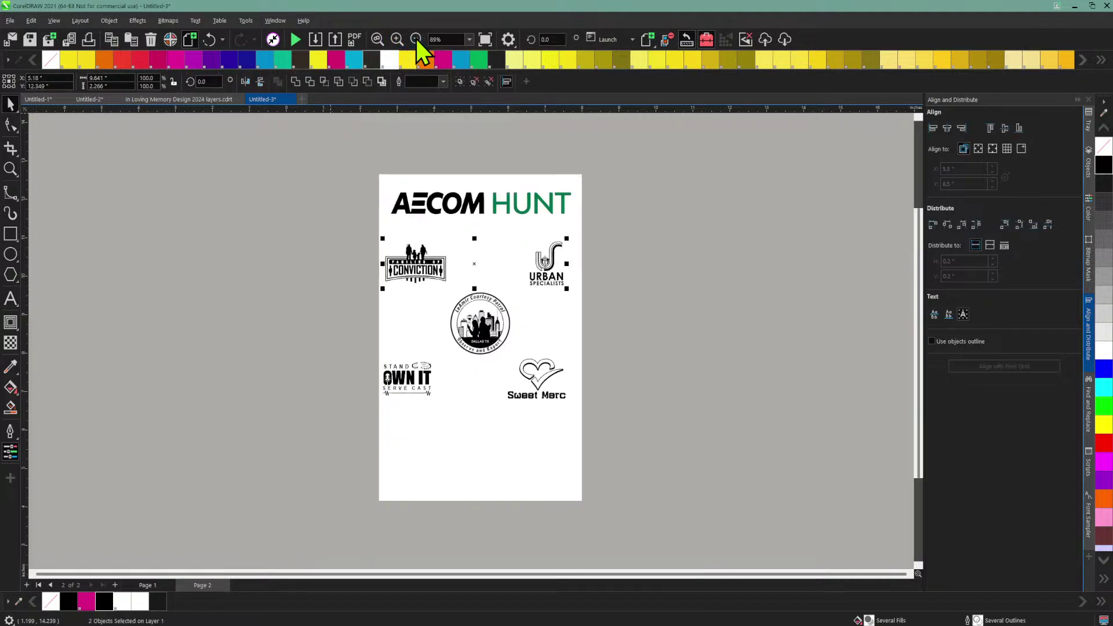
click(466, 211)
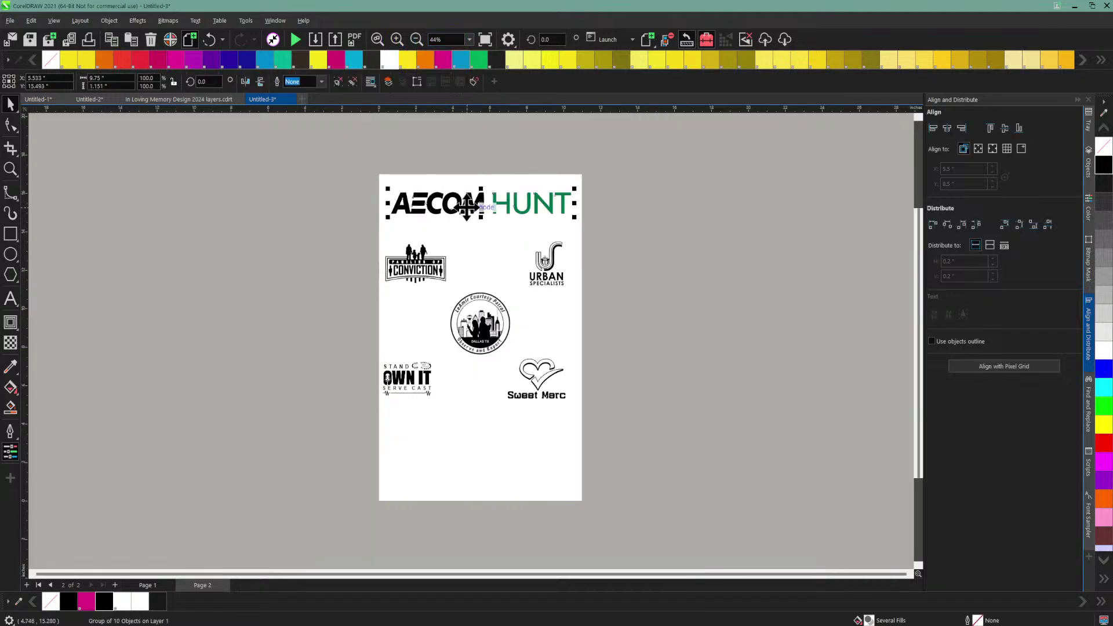
drag(367, 231, 453, 236)
drag(610, 395, 603, 442)
drag(377, 236, 397, 254)
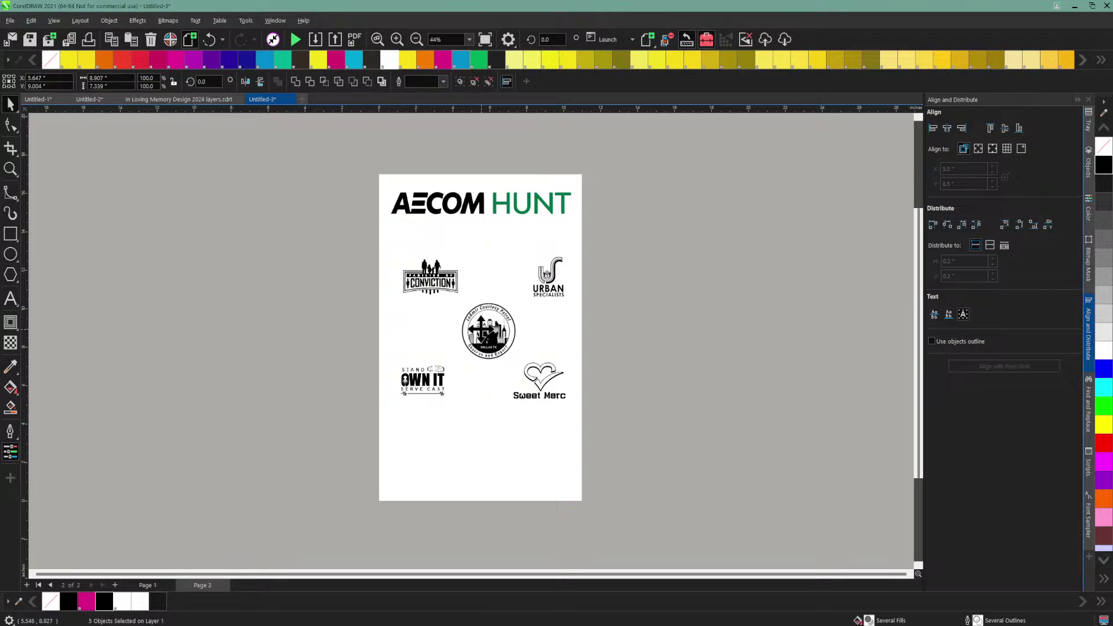
drag(480, 330, 471, 319)
Step: Move the AECOM HUNT logo slightly down and enlarge it to about 10.66 inches wide, nearly spanning the page
click(475, 204)
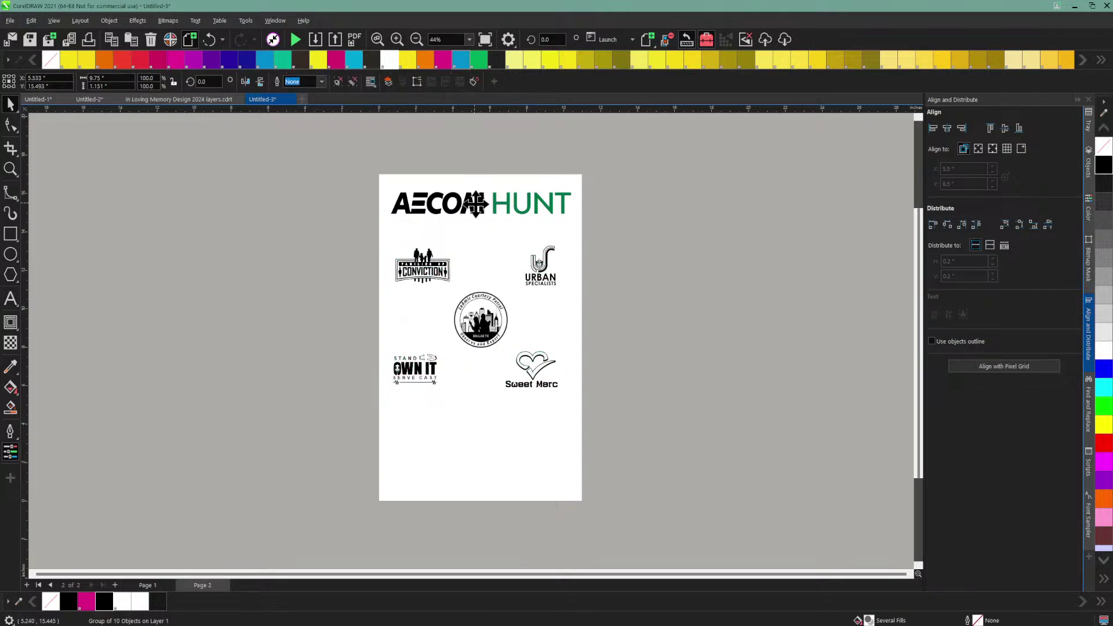
drag(475, 204, 473, 215)
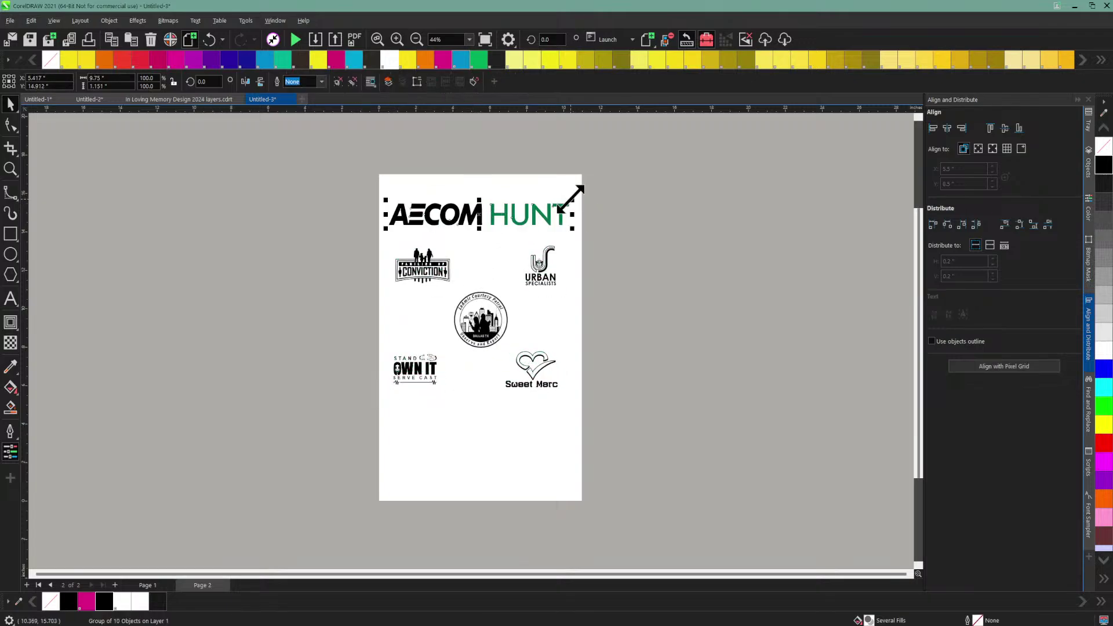
mouse_move(571, 199)
mouse_down()
mouse_move(586, 182)
mouse_move(588, 195)
mouse_up()
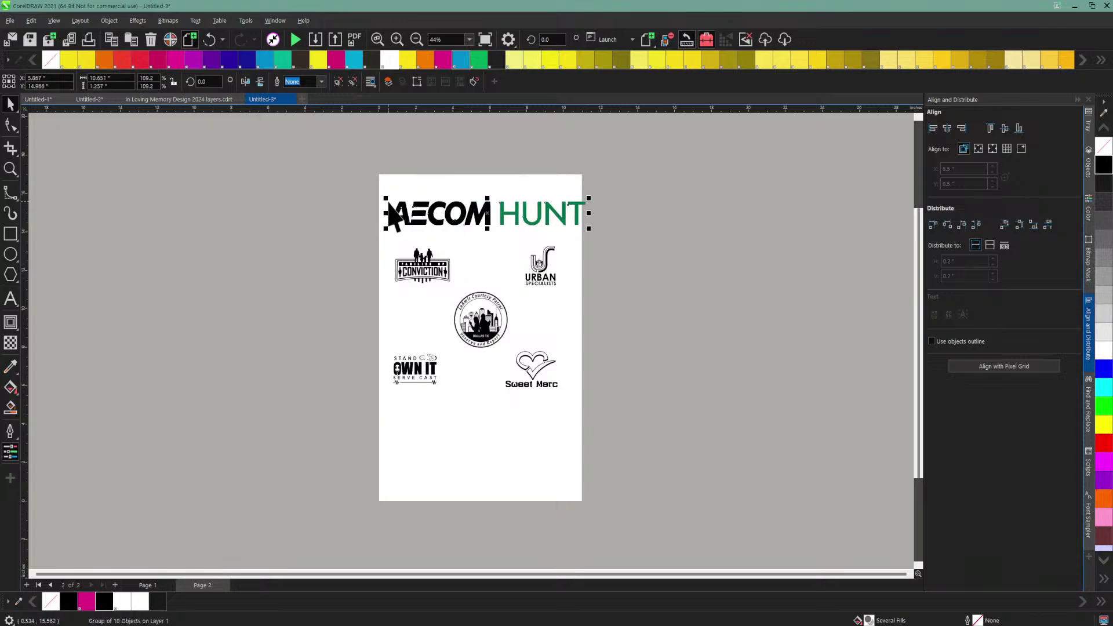
drag(385, 198, 373, 186)
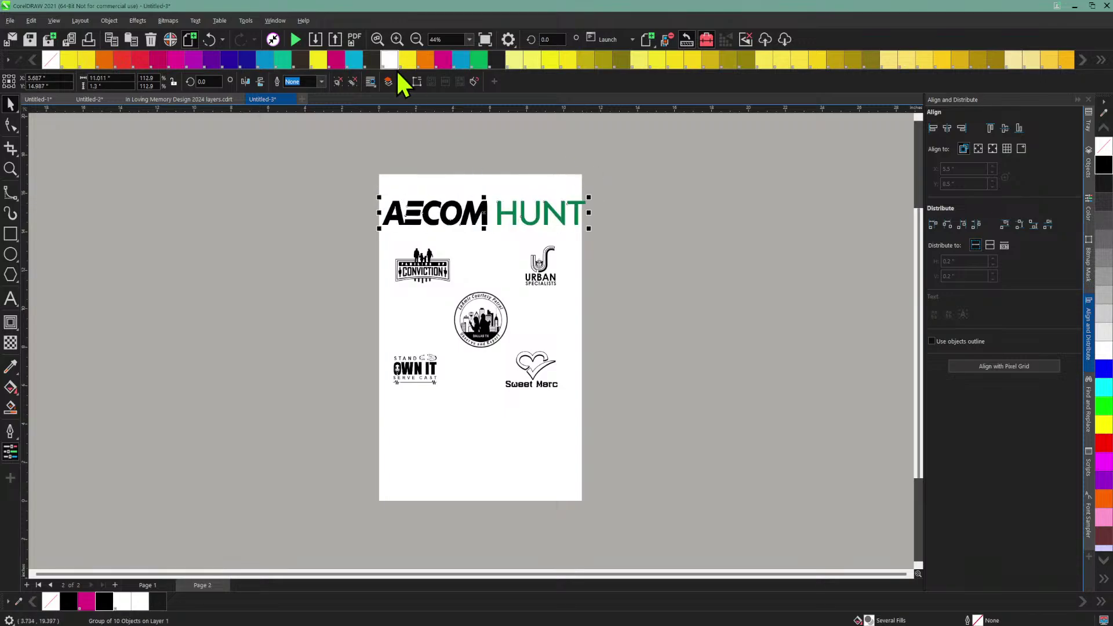
click(398, 41)
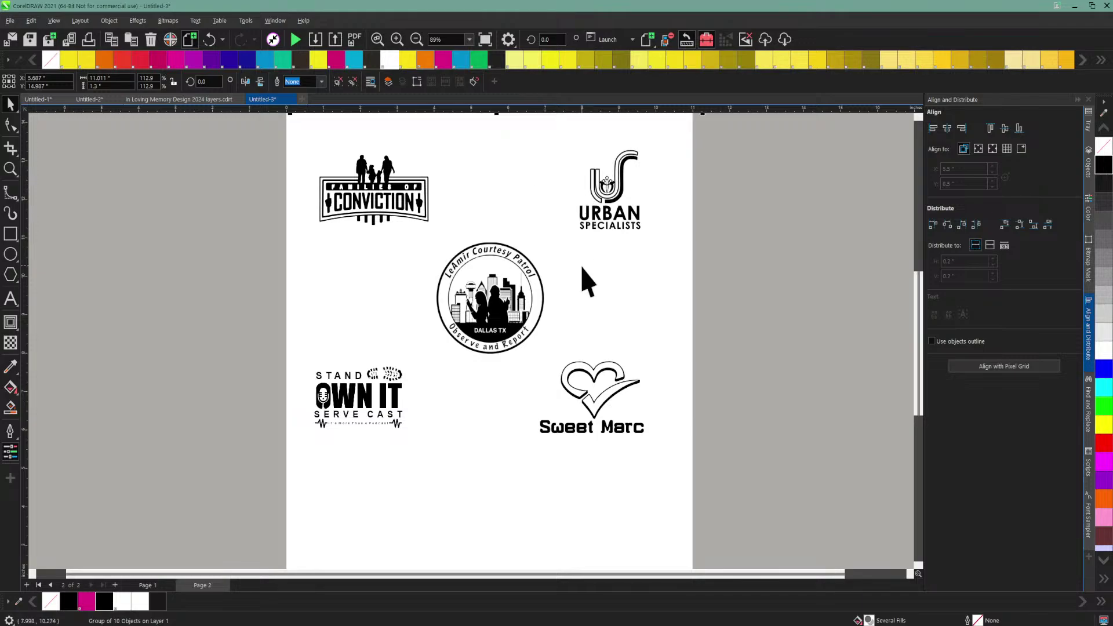
scroll(571, 253, up, 3)
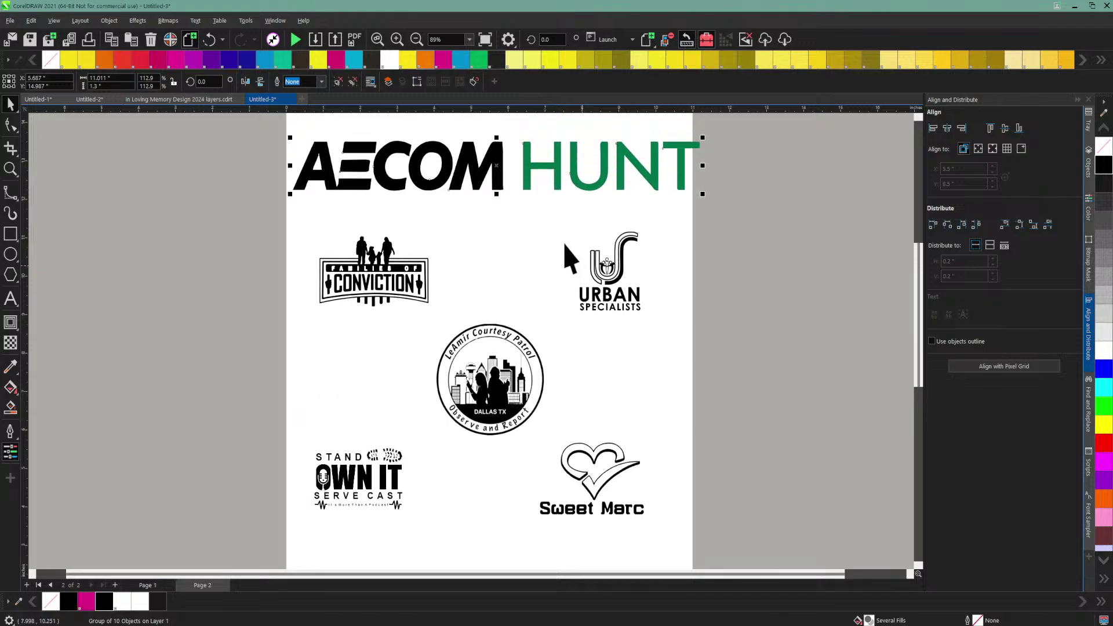
scroll(636, 191, up, 1)
drag(702, 164, 689, 166)
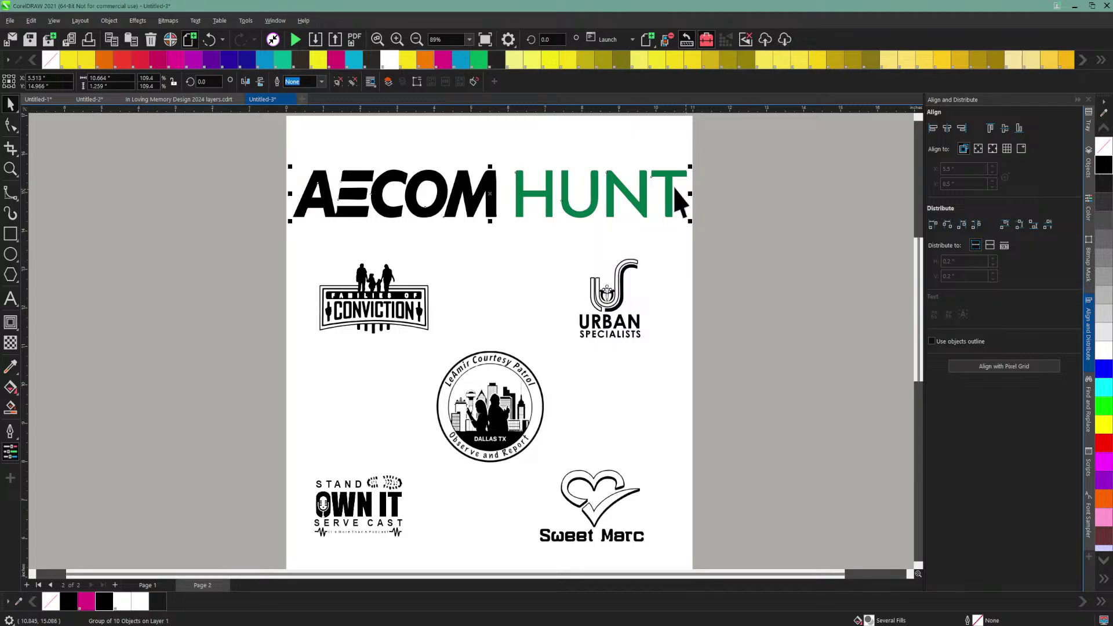
Step: Ungroup the AECOM HUNT logo and fill the green HUNT letters with black
click(110, 25)
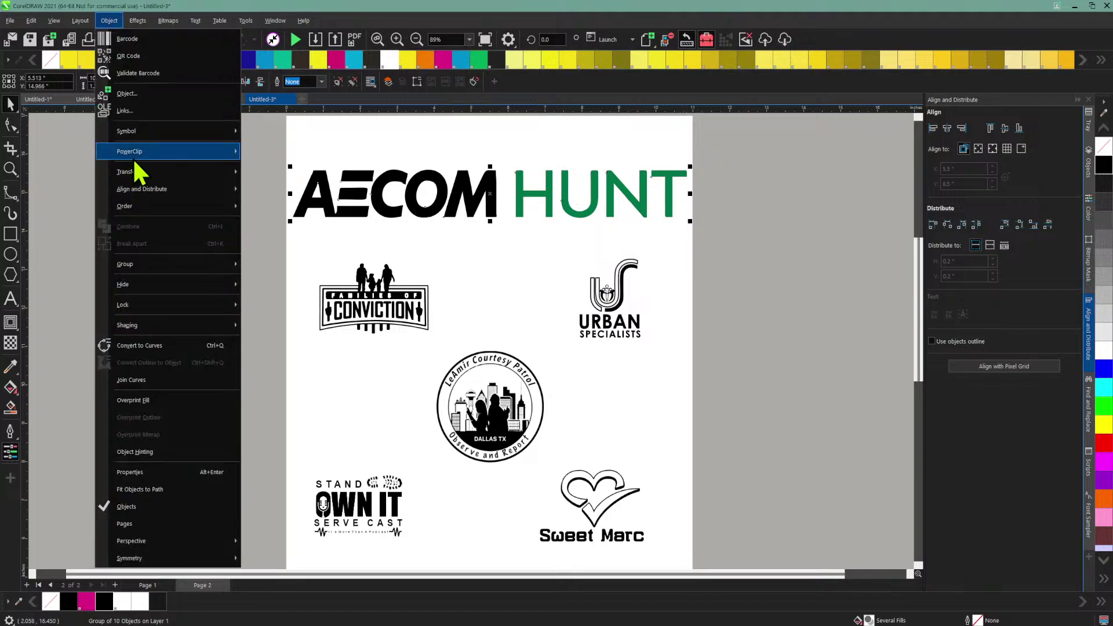
mouse_move(149, 265)
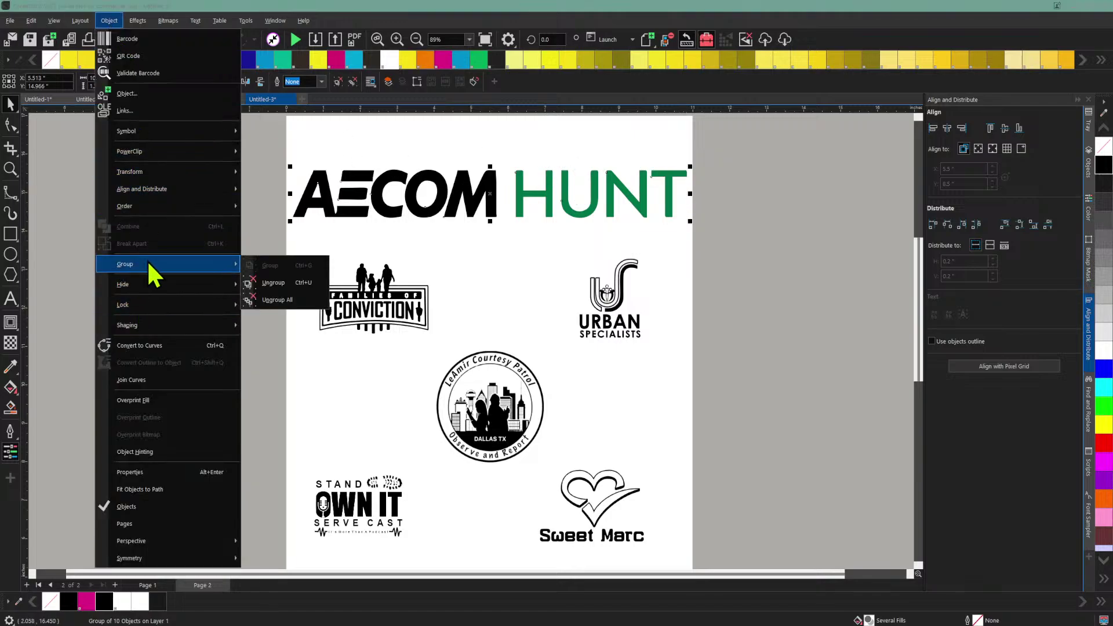
click(257, 284)
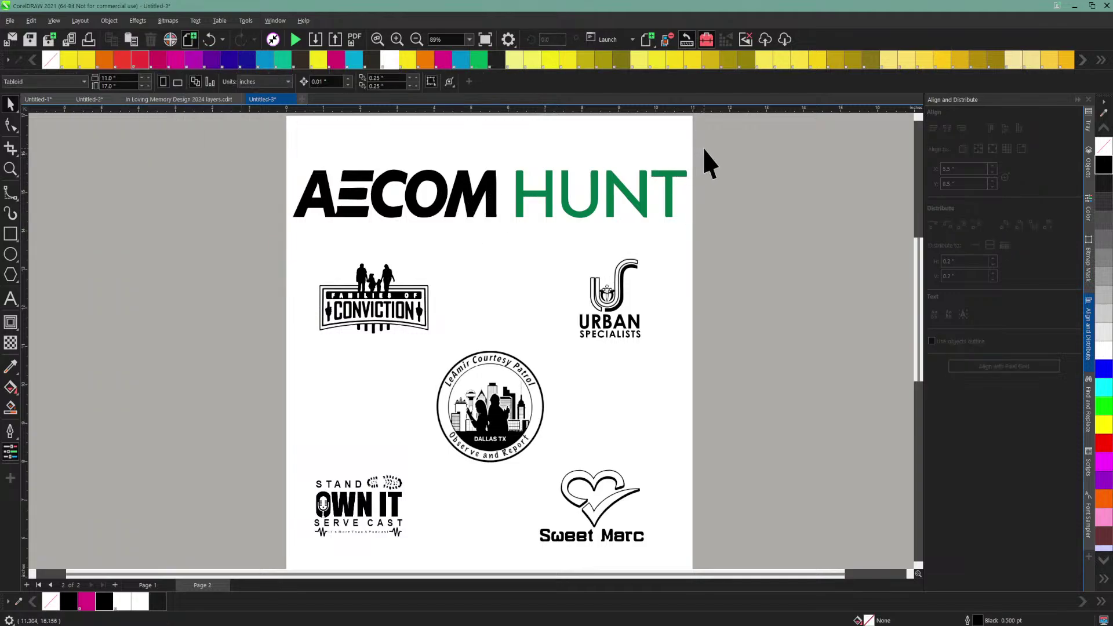
drag(702, 149, 498, 248)
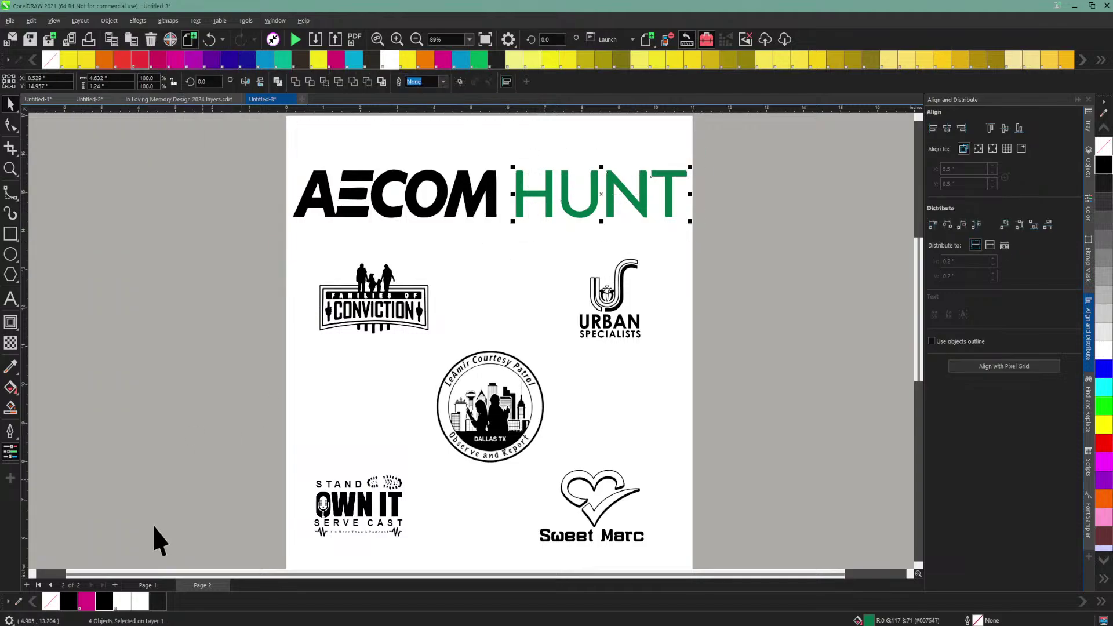
click(105, 601)
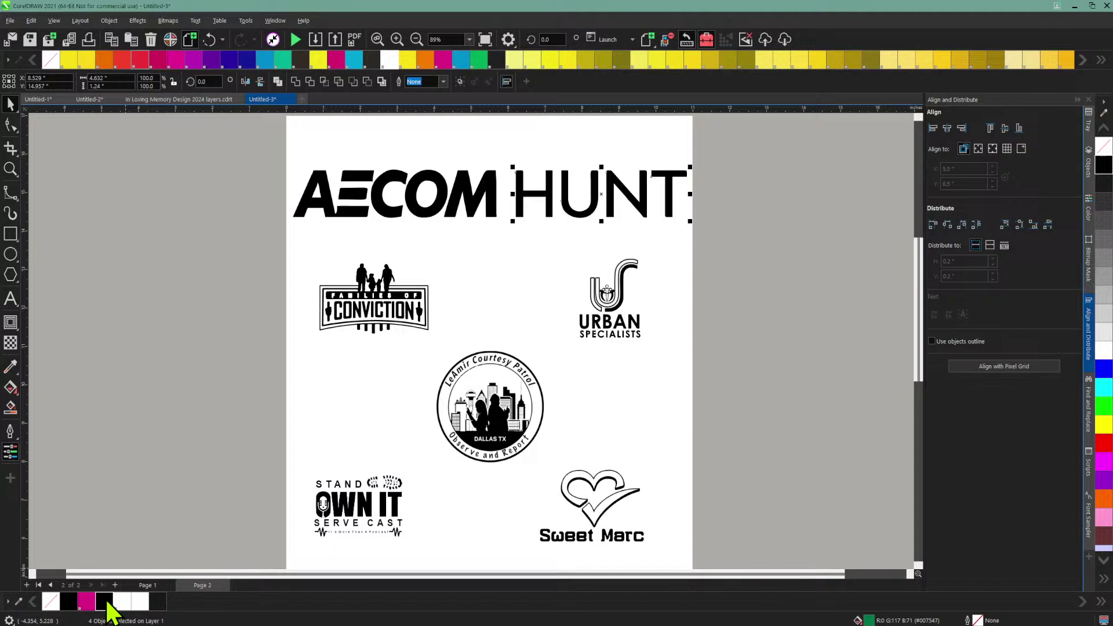
click(145, 468)
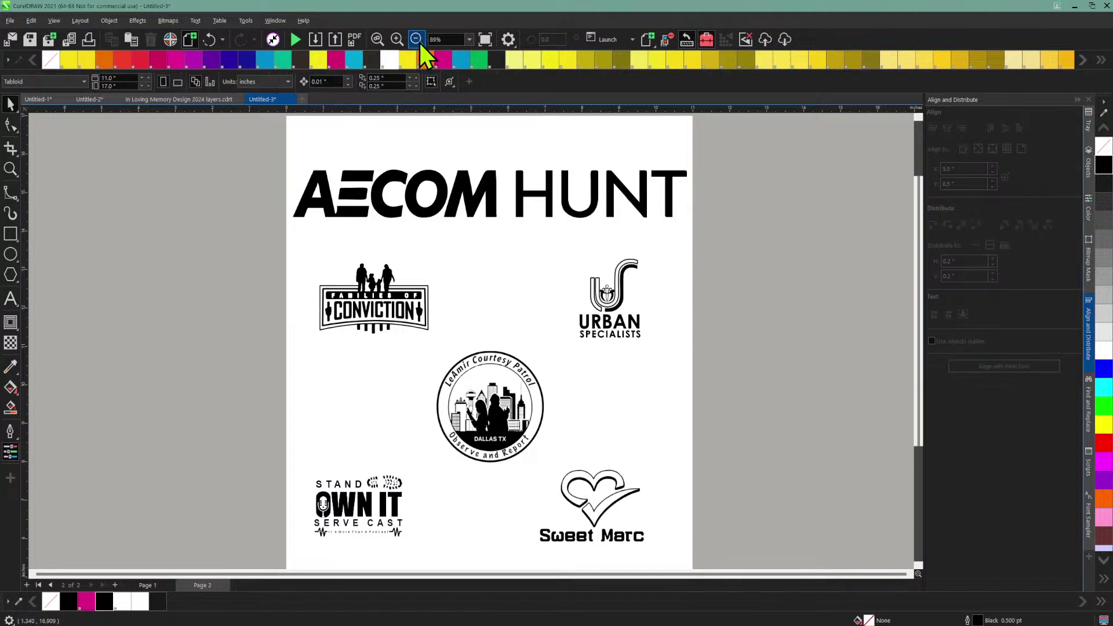
Step: Ungroup the Families of Conviction logo so its parts can be edited individually
click(417, 40)
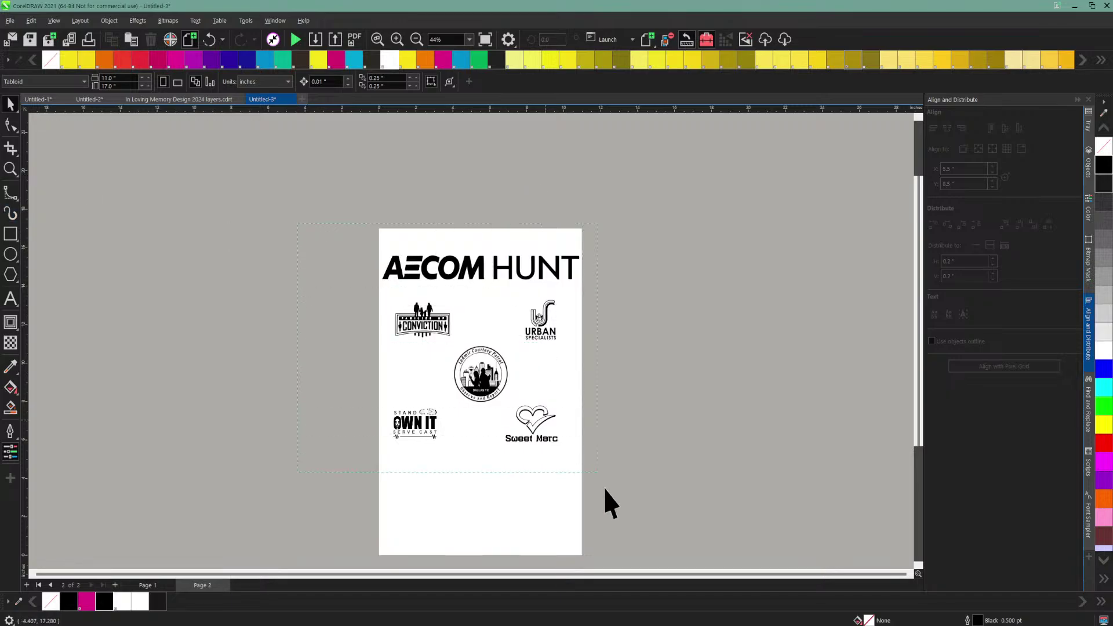
drag(603, 488, 602, 486)
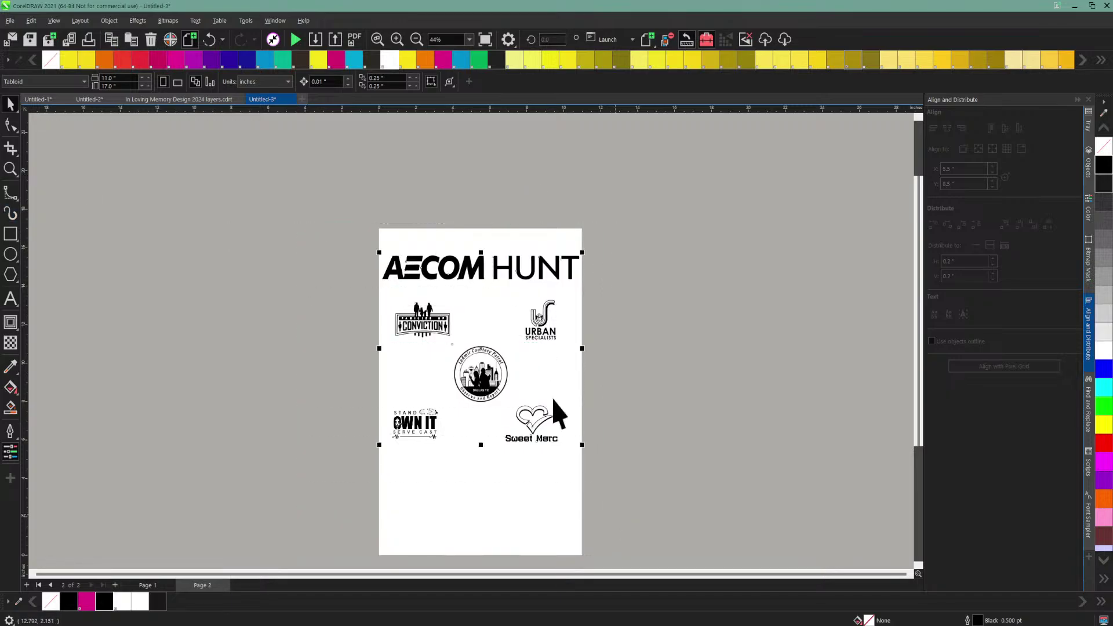
click(398, 41)
click(398, 41)
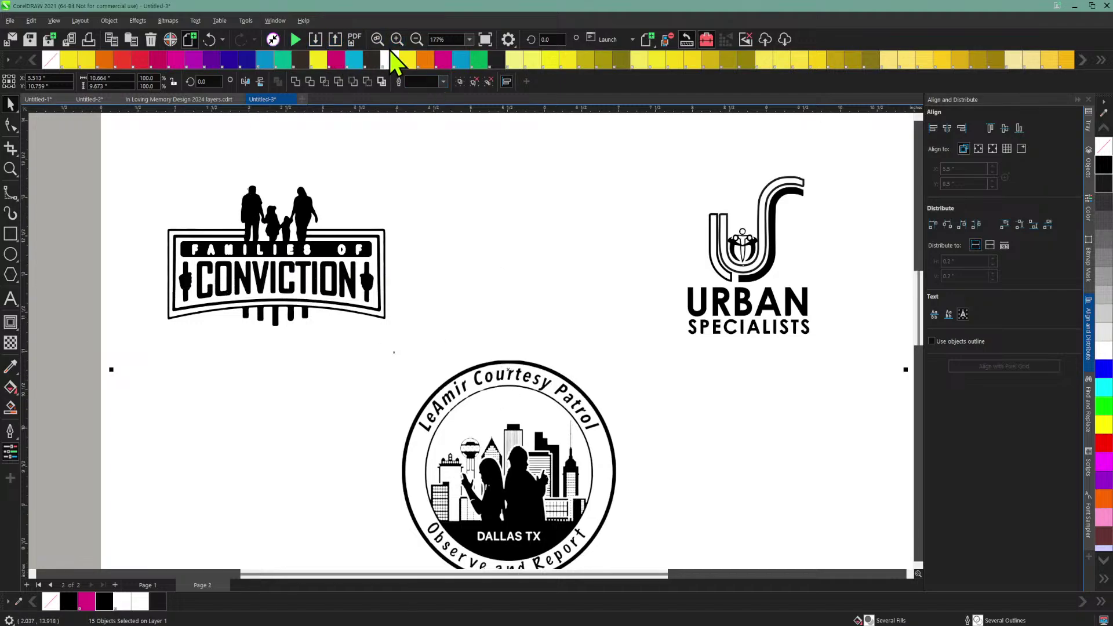
click(397, 40)
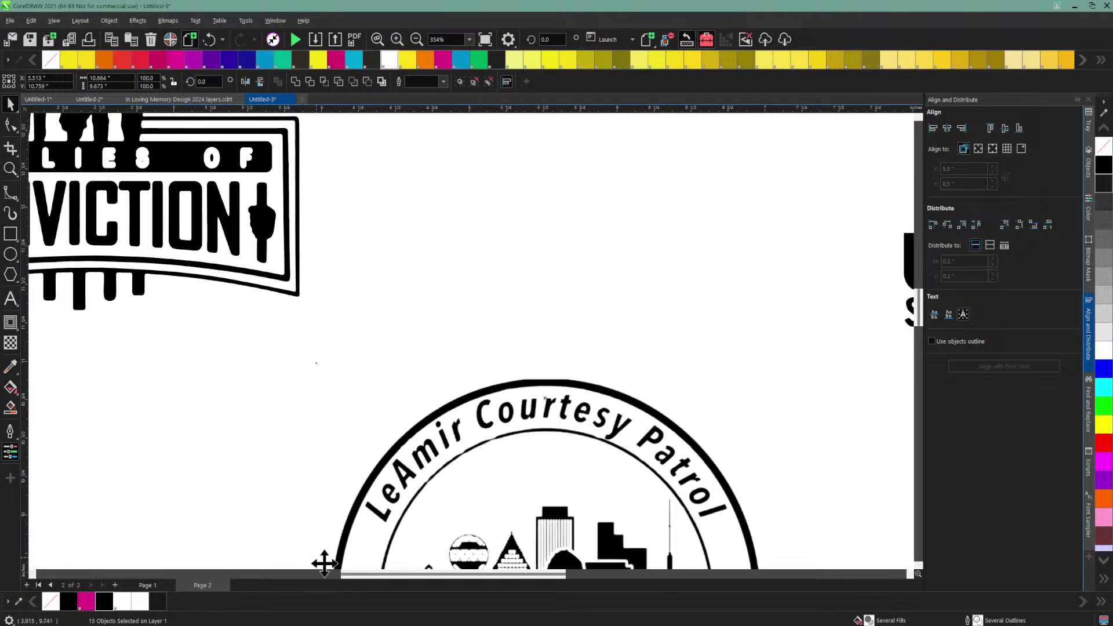
drag(359, 578, 261, 577)
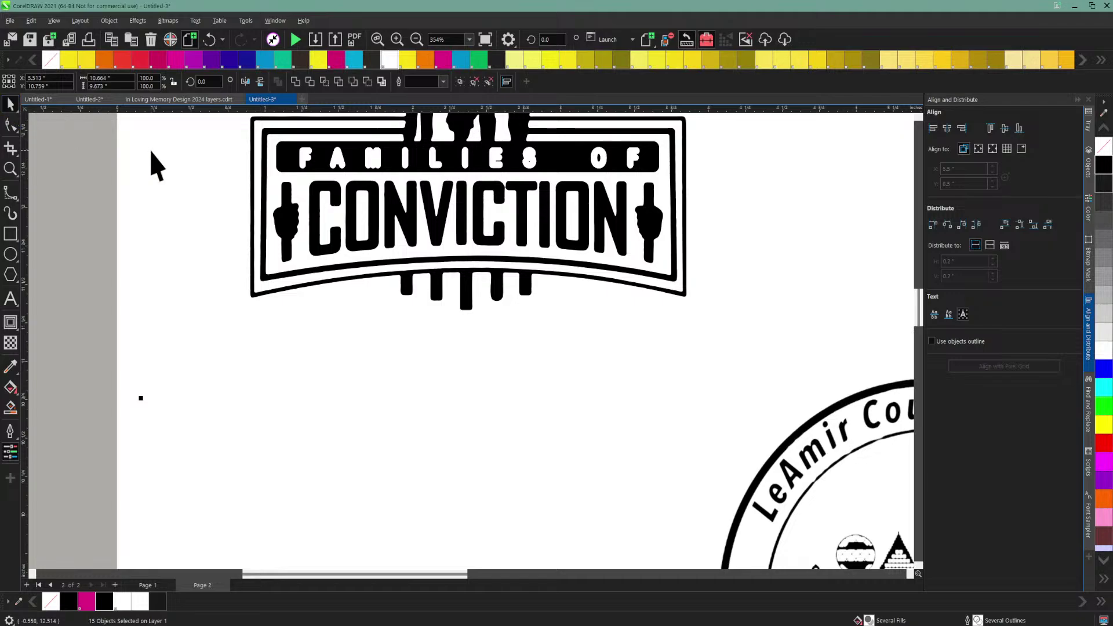
key(Escape)
click(307, 165)
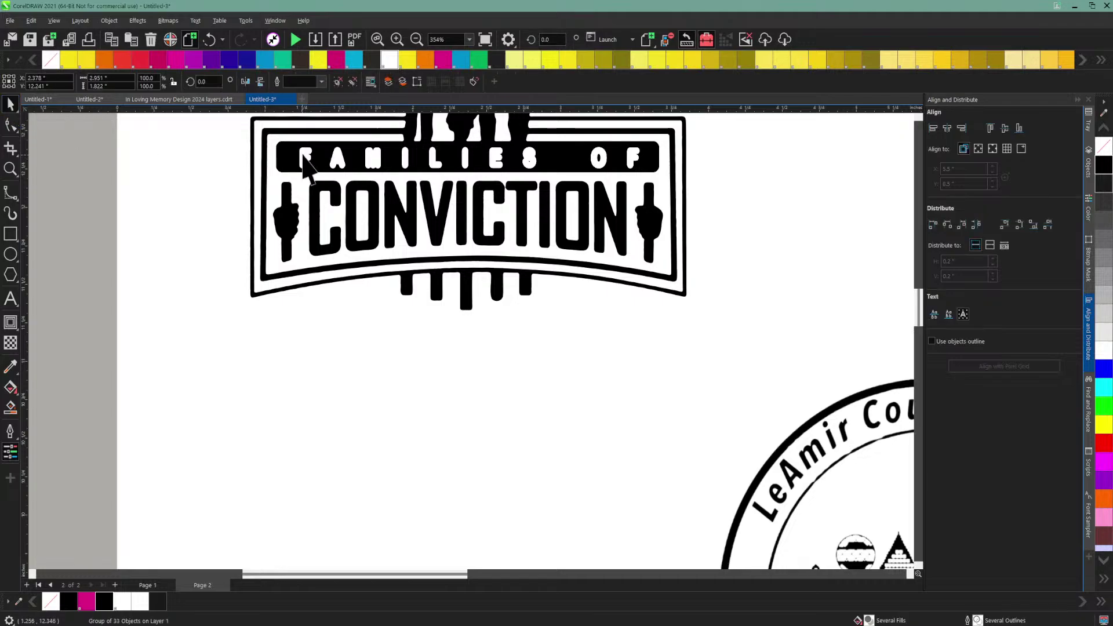
click(108, 21)
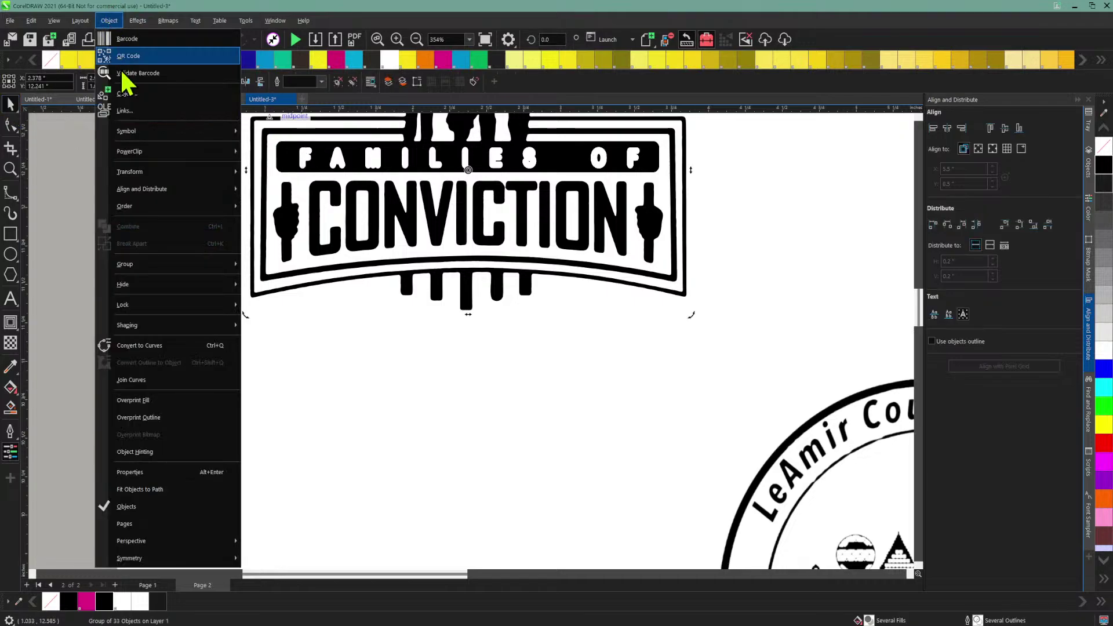
mouse_move(170, 265)
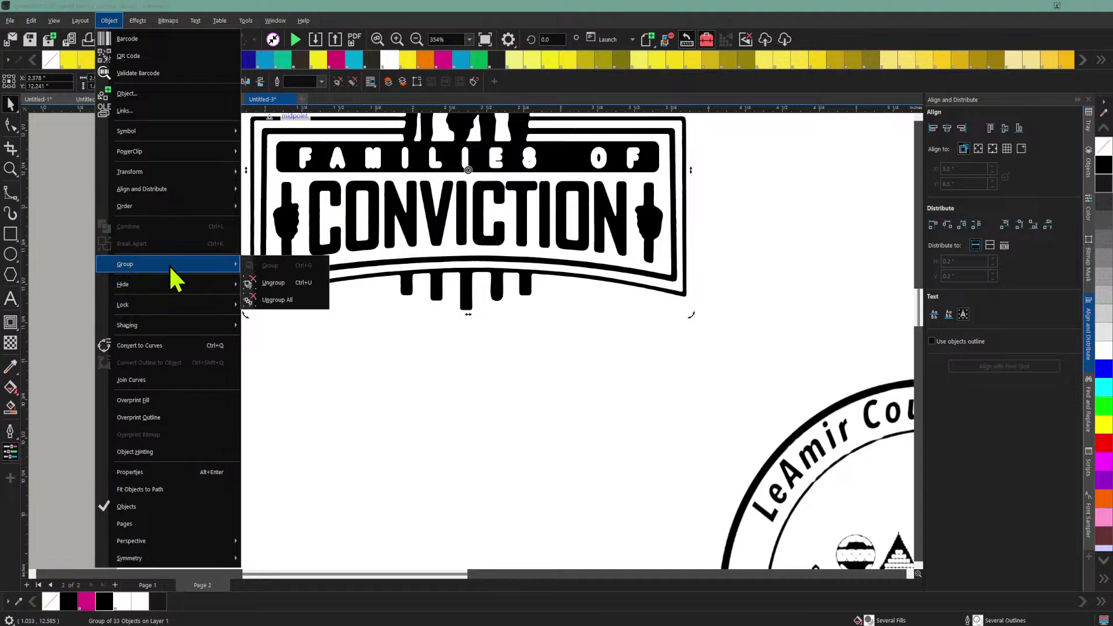
click(273, 282)
click(204, 241)
Step: Reduce the white outline of the FAMILIES OF text in the Families of Conviction logo to 1.0 pt
click(304, 167)
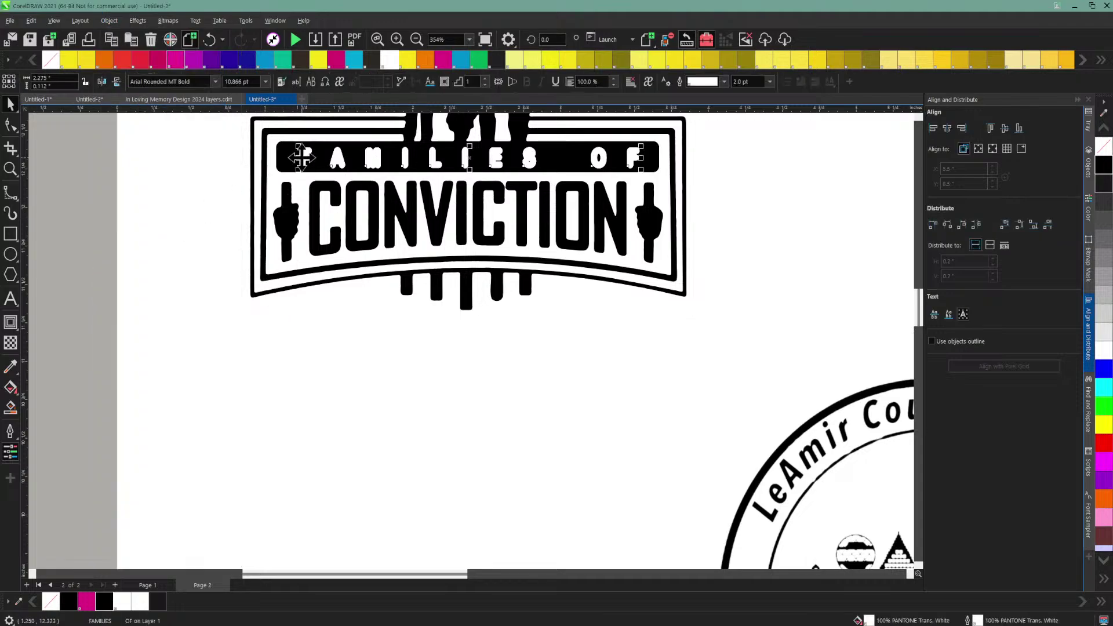
click(769, 81)
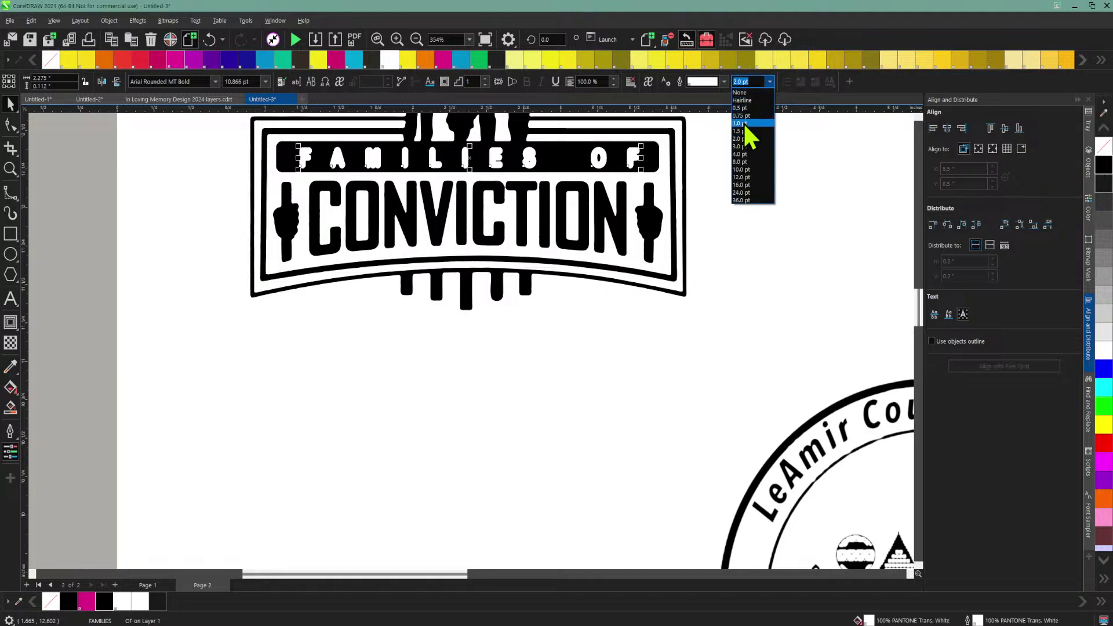
click(744, 123)
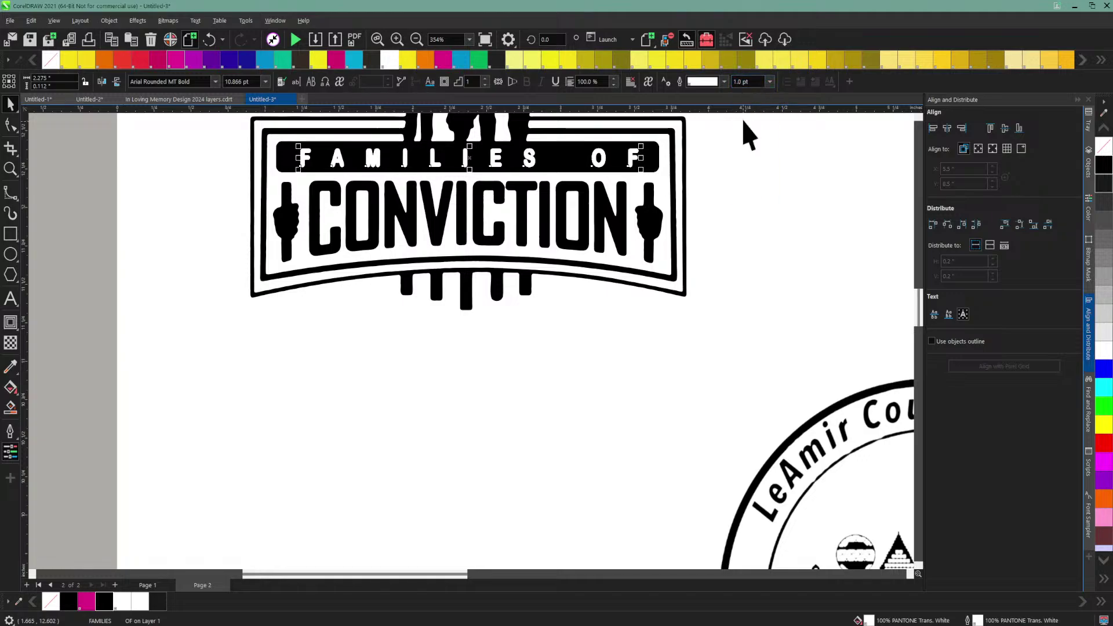
click(770, 82)
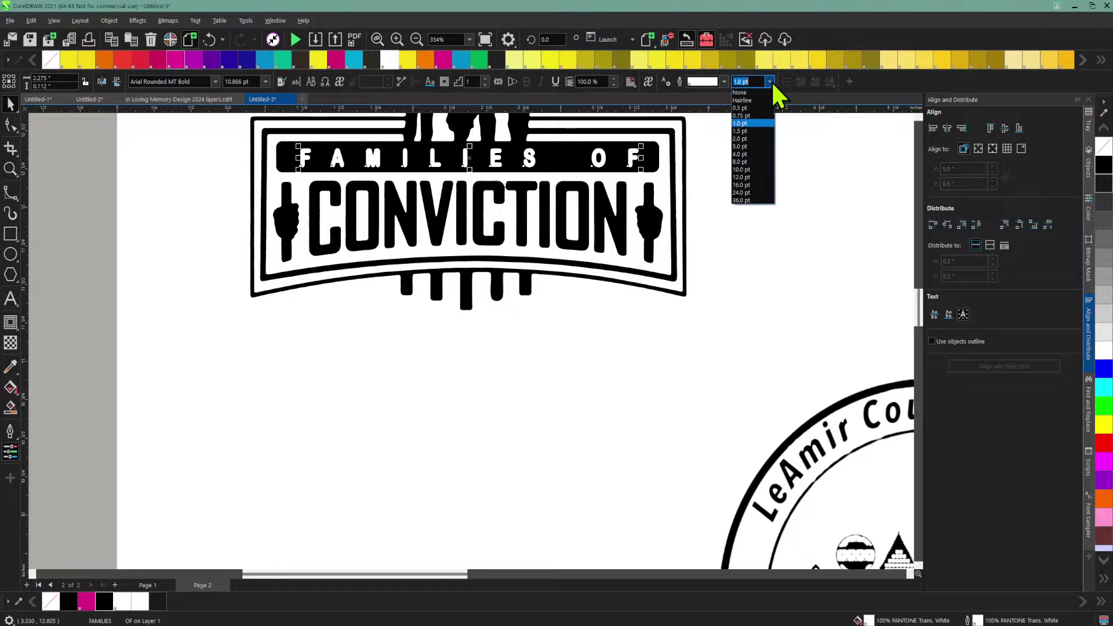
click(759, 128)
click(121, 209)
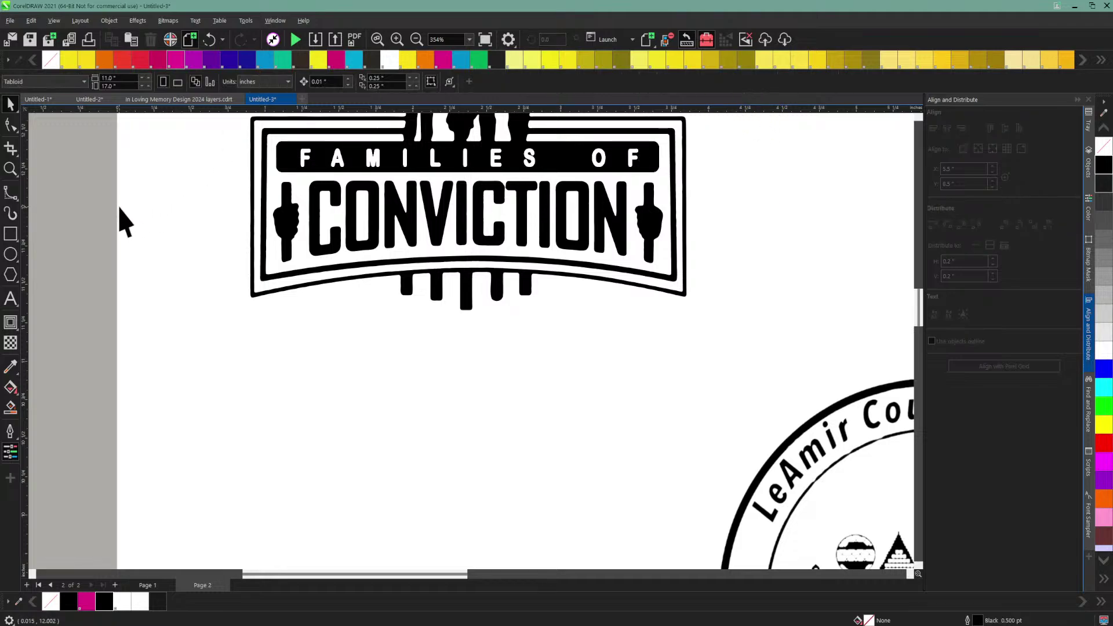
Step: Try to add a white B-Spline finger line about 0.07 inches wide on the left fist of the Families of Conviction logo
click(11, 193)
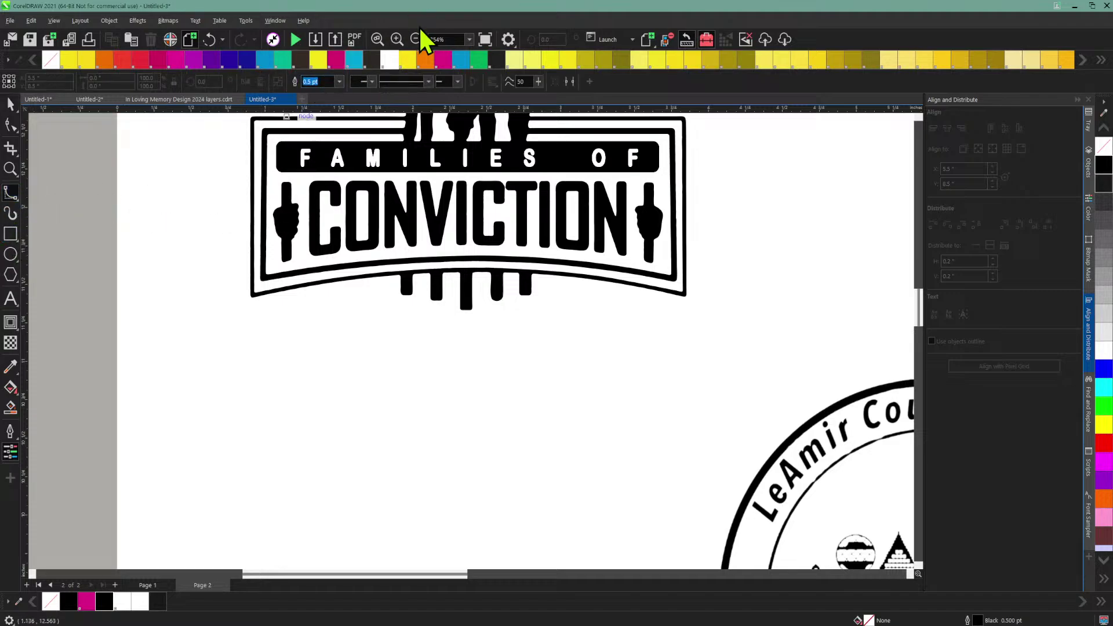
click(398, 40)
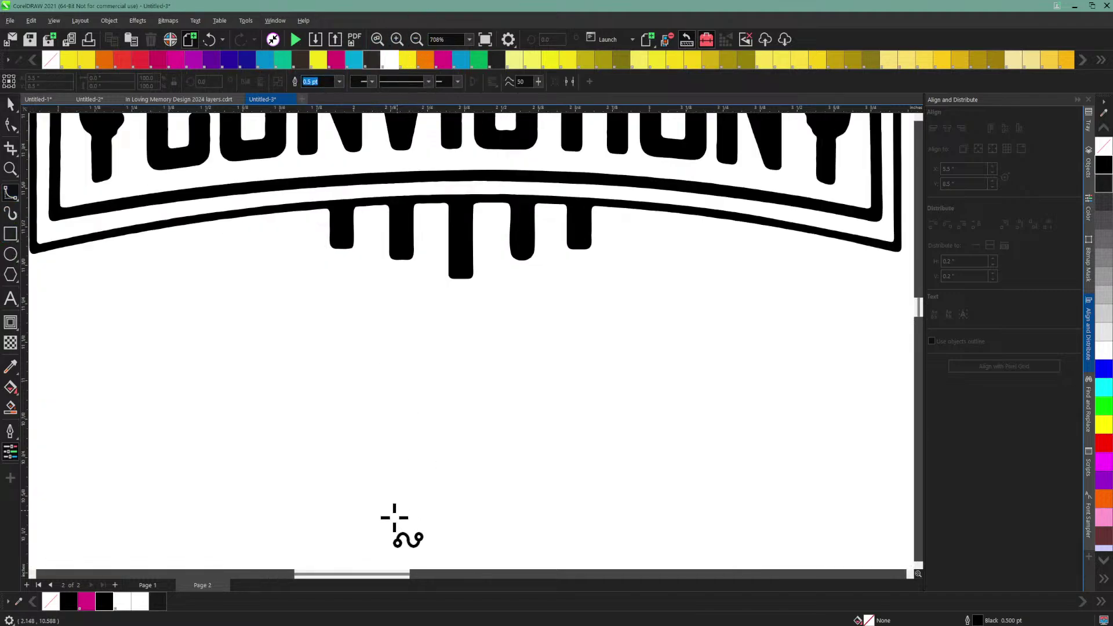
drag(387, 577, 336, 579)
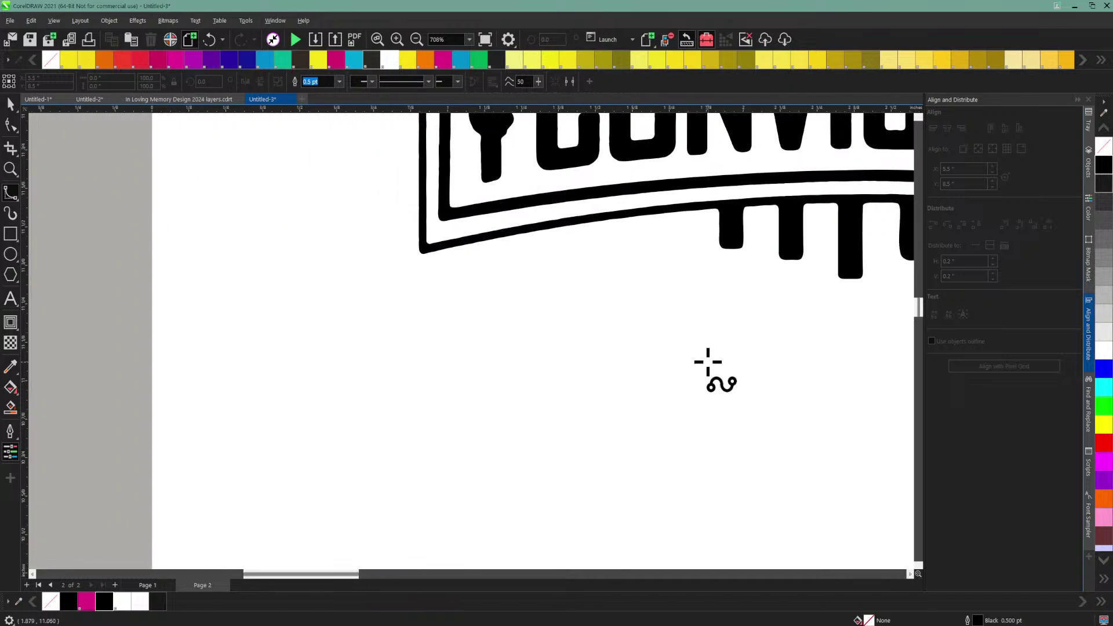
scroll(707, 364, down, 3)
scroll(705, 368, up, 4)
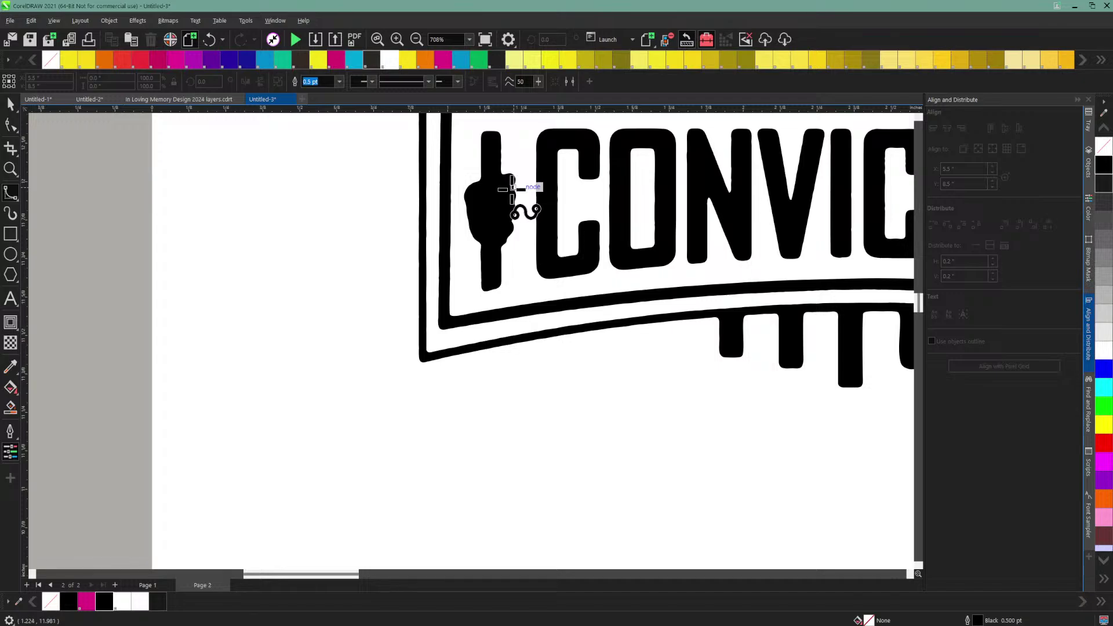
click(512, 188)
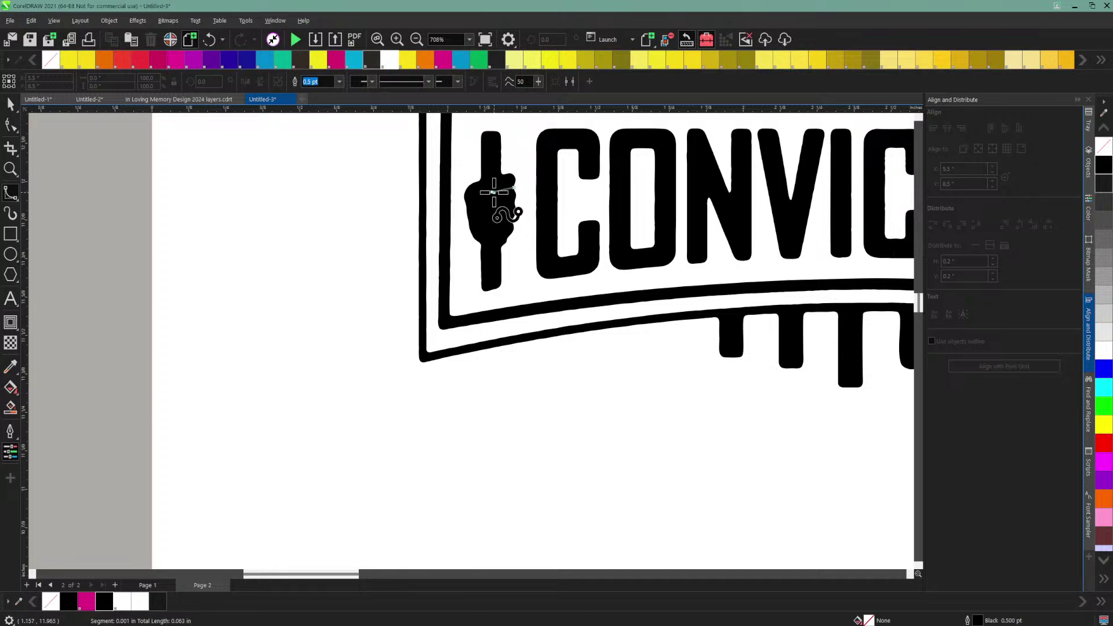
double_click(494, 192)
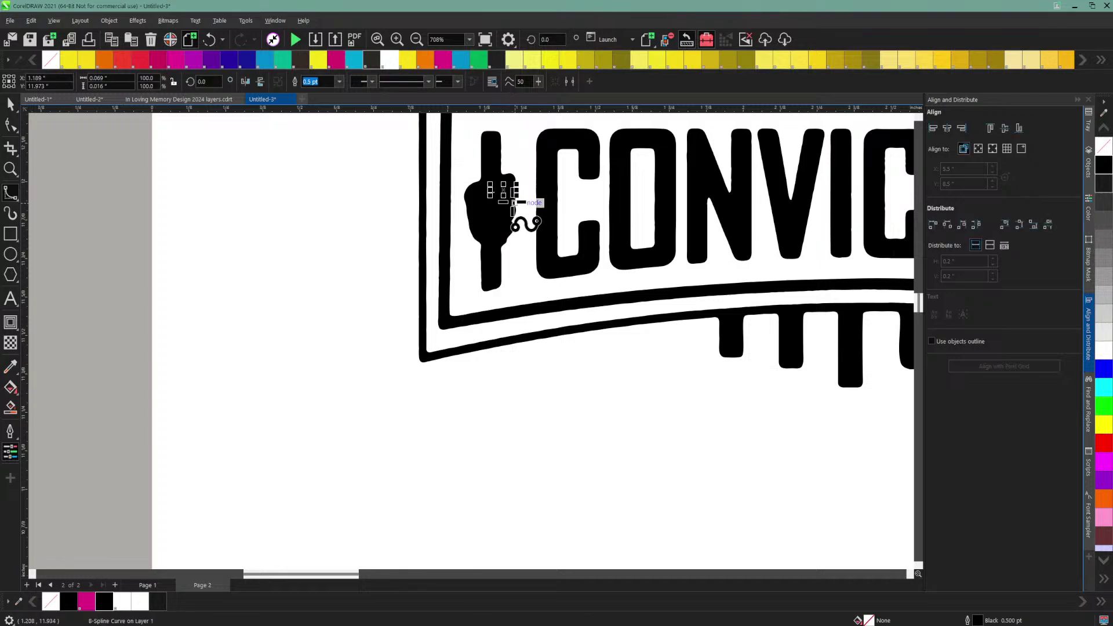
click(390, 63)
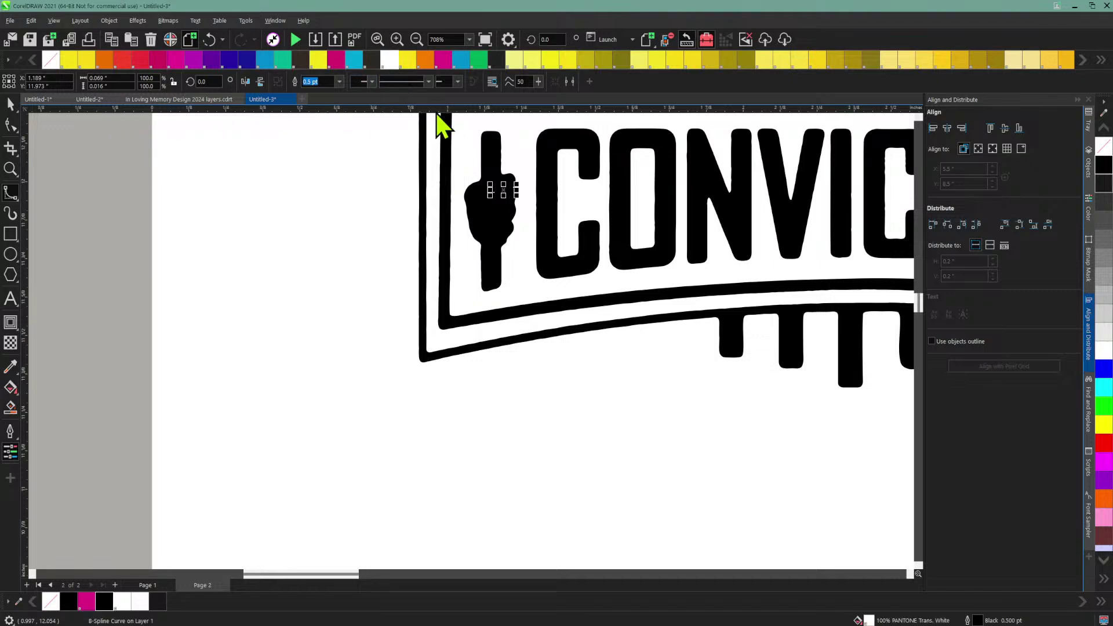
right_click(387, 61)
click(11, 105)
click(365, 168)
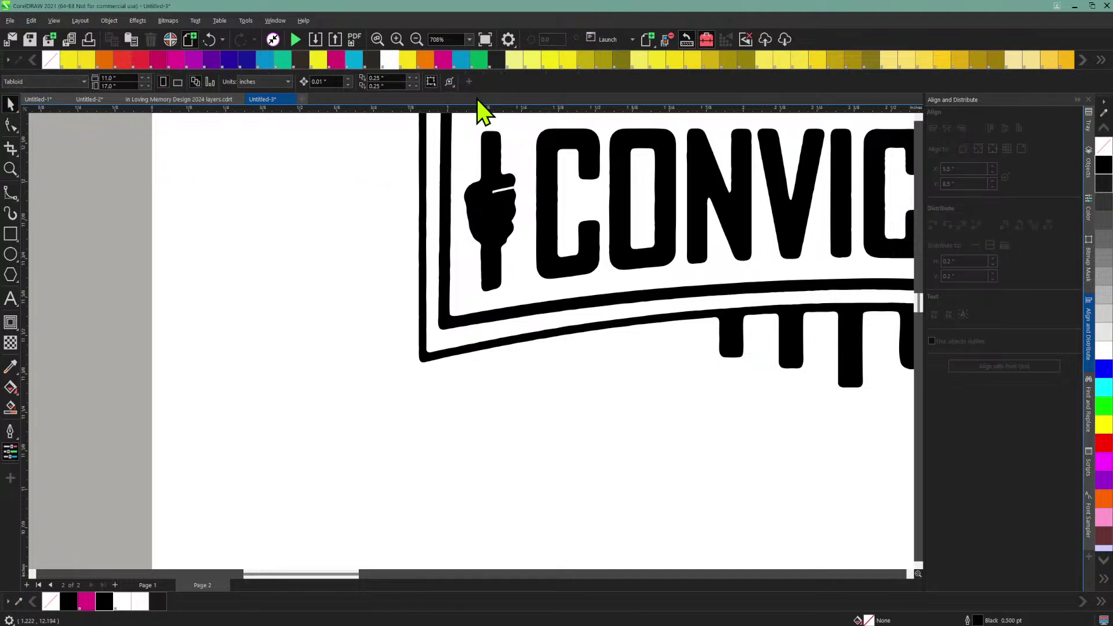
Step: Delete the white finger line from the left fist beside CONVICTION
click(396, 41)
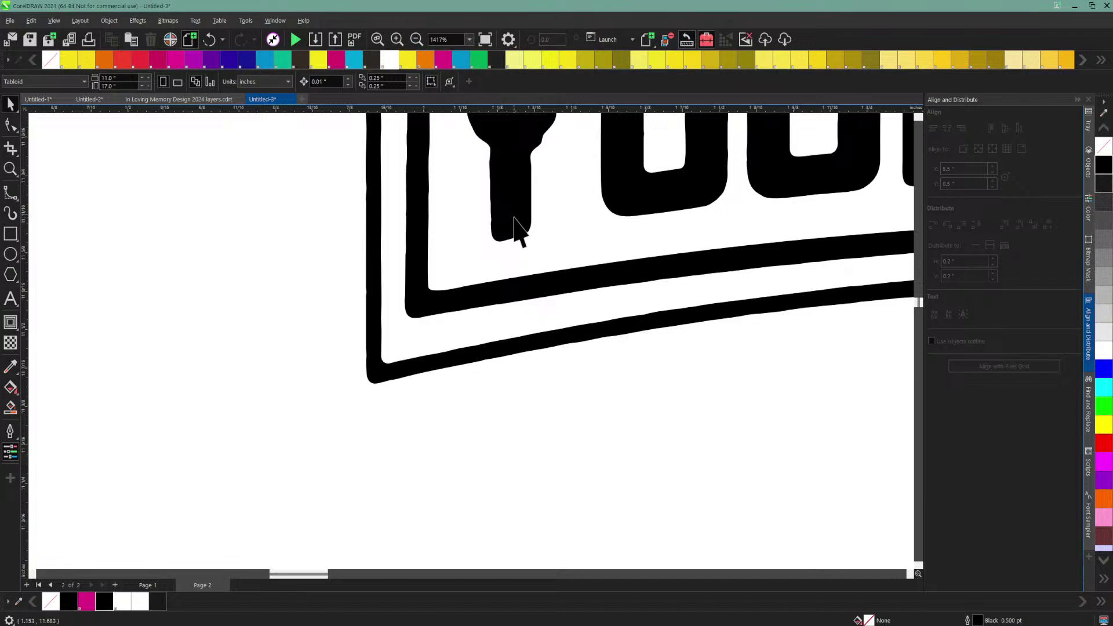
scroll(516, 228, up, 2)
scroll(568, 235, up, 3)
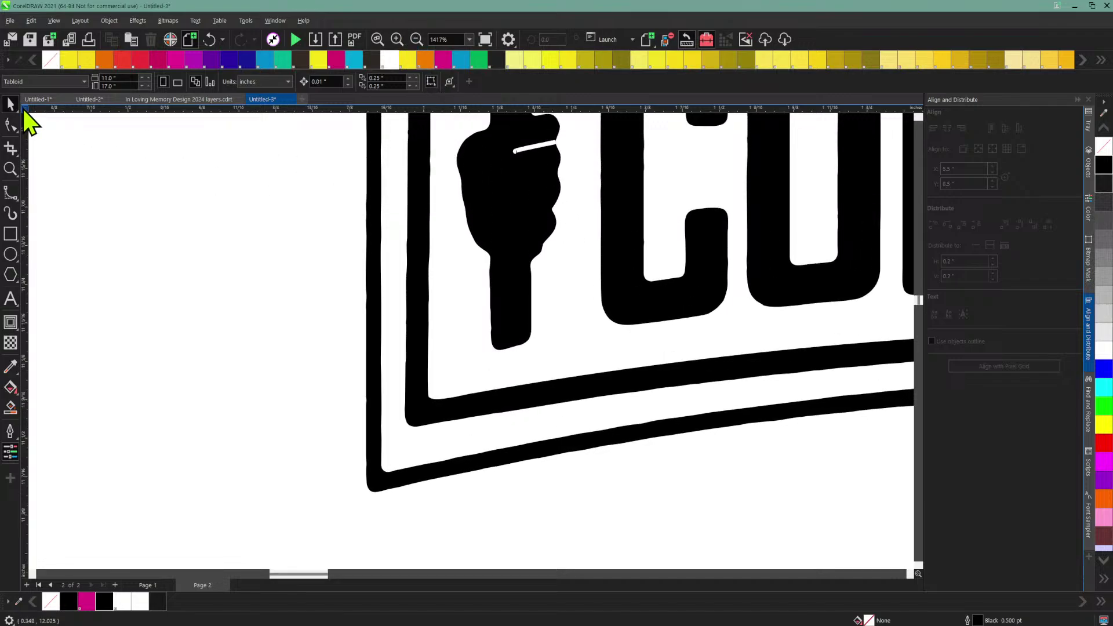
click(534, 168)
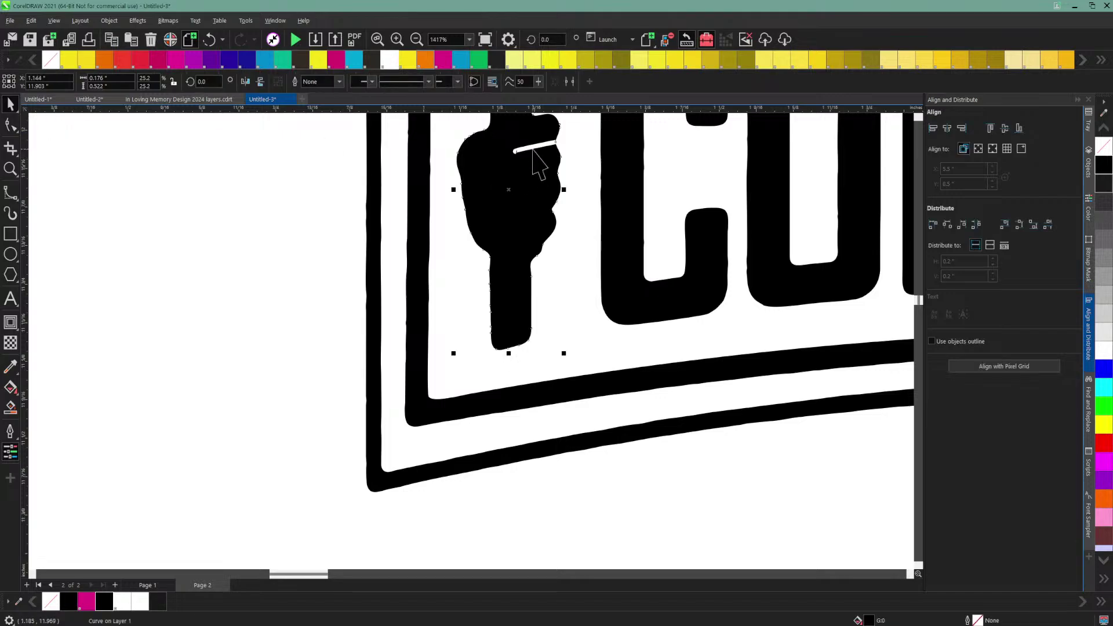
click(528, 147)
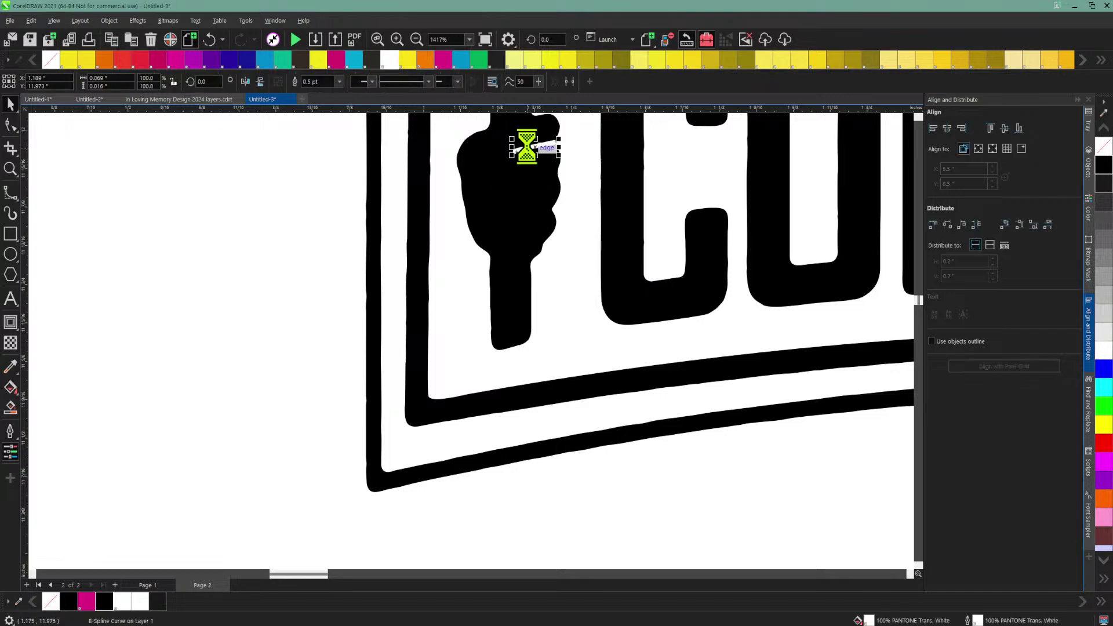
key(Escape)
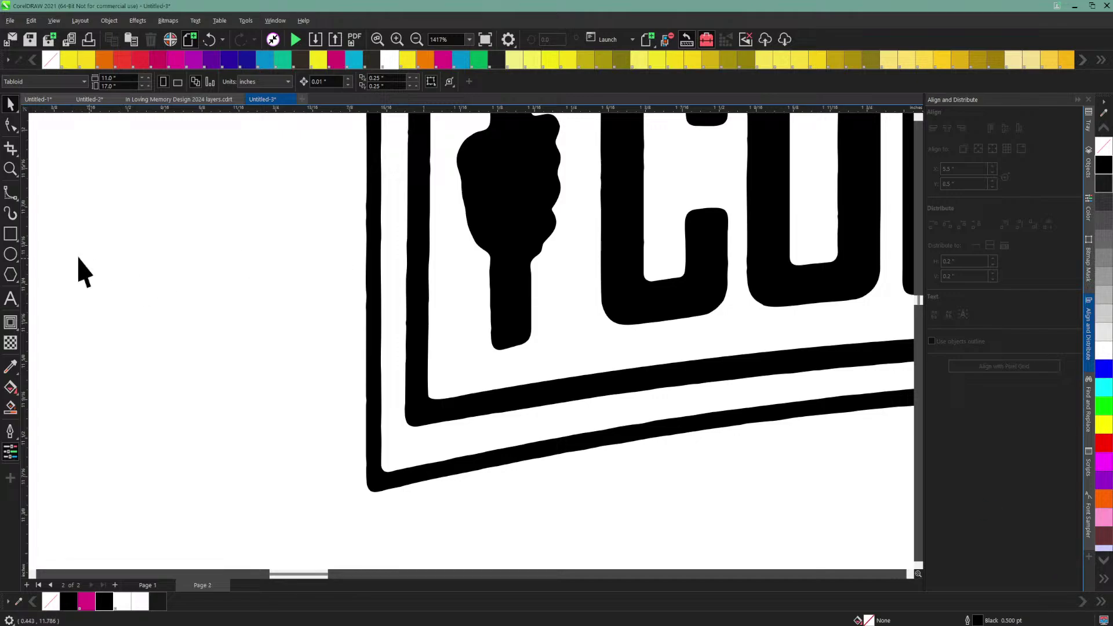
Step: Draw three short B-Spline finger lines, each about 0.03 to 0.04 inches wide, one below the other on the left fist
key(F5)
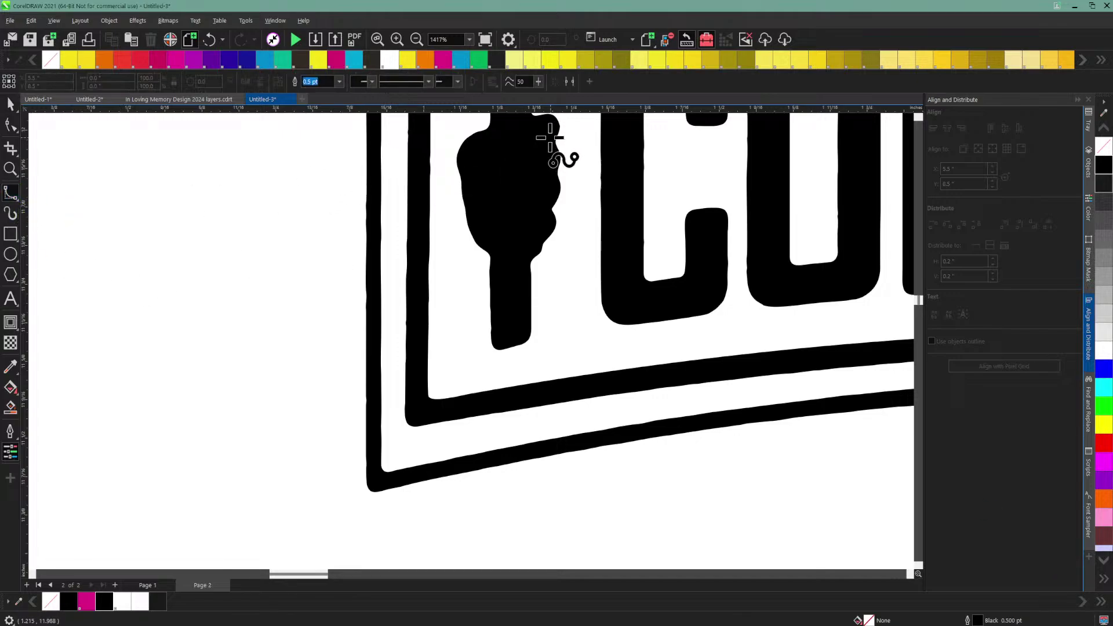
click(555, 142)
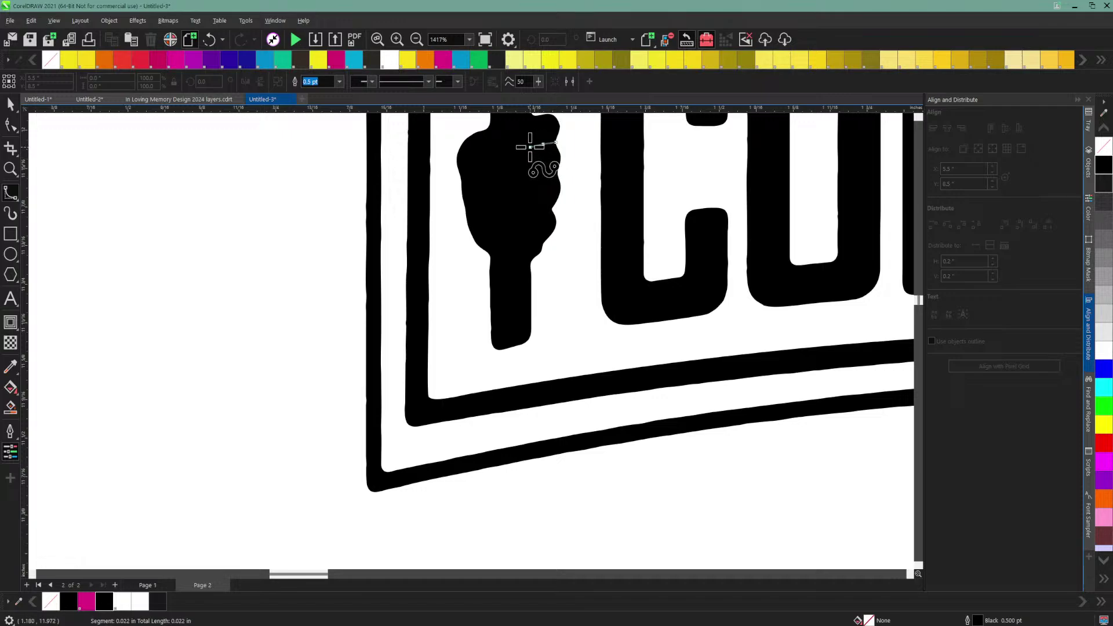
double_click(529, 147)
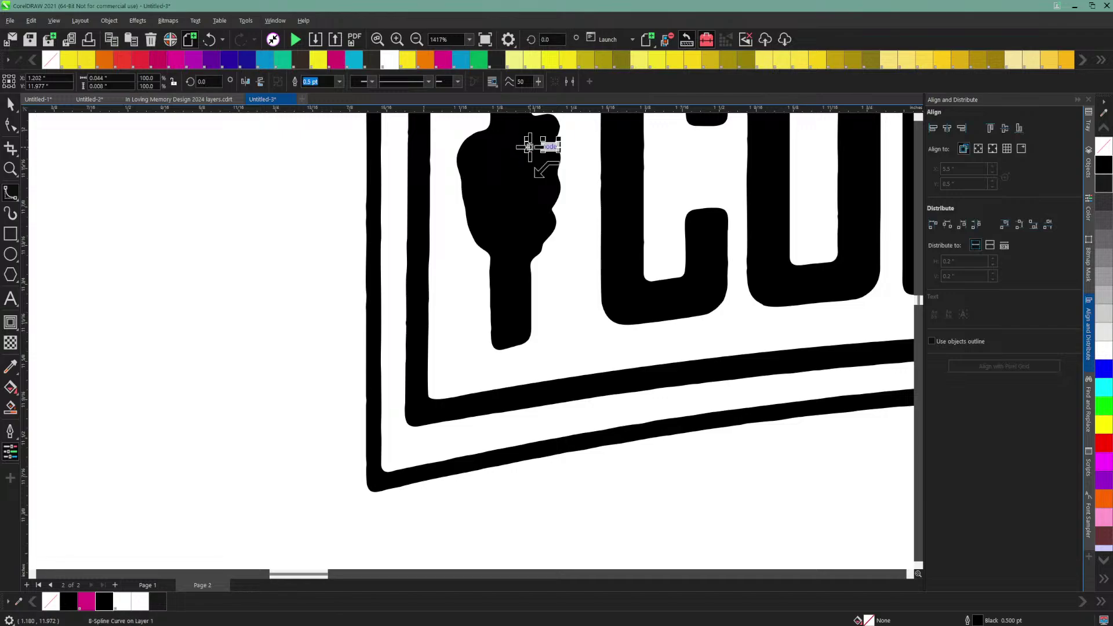
click(556, 170)
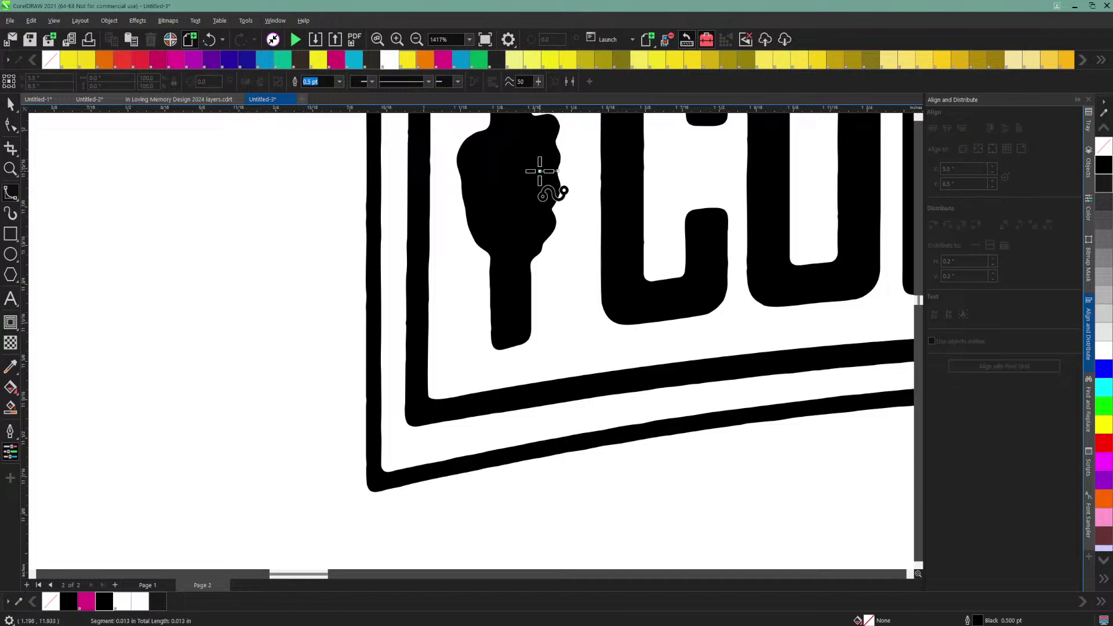
click(536, 171)
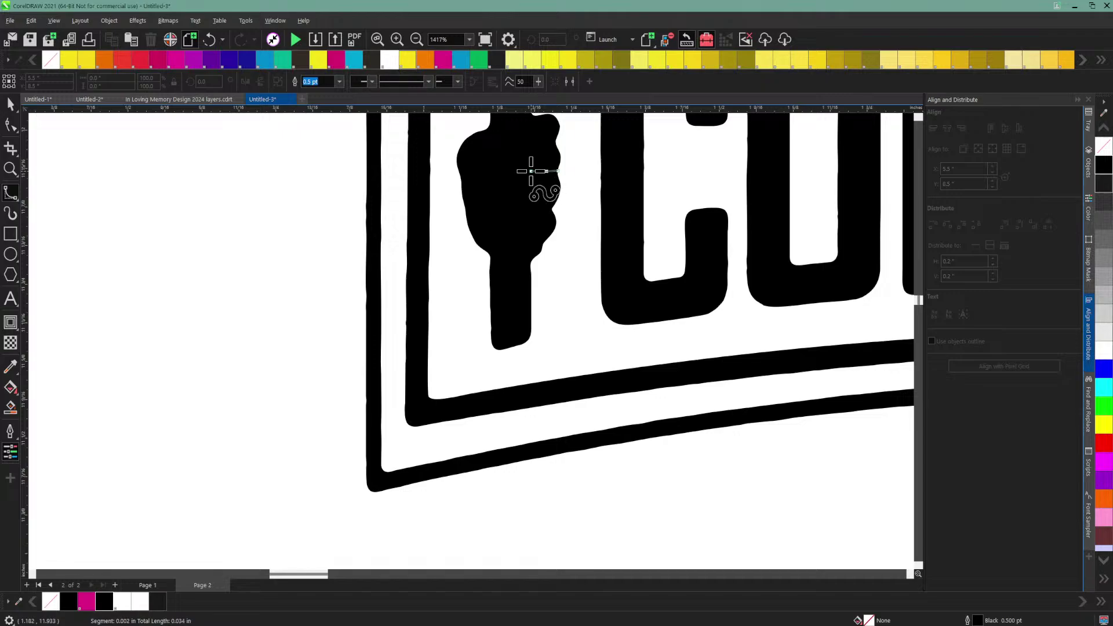
double_click(530, 171)
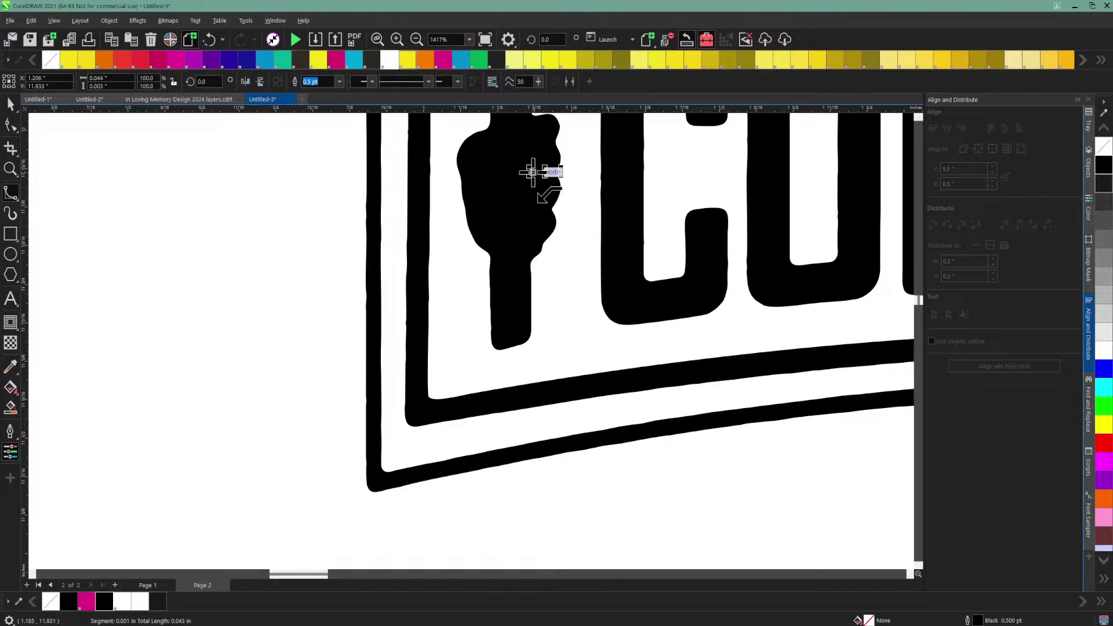
click(552, 207)
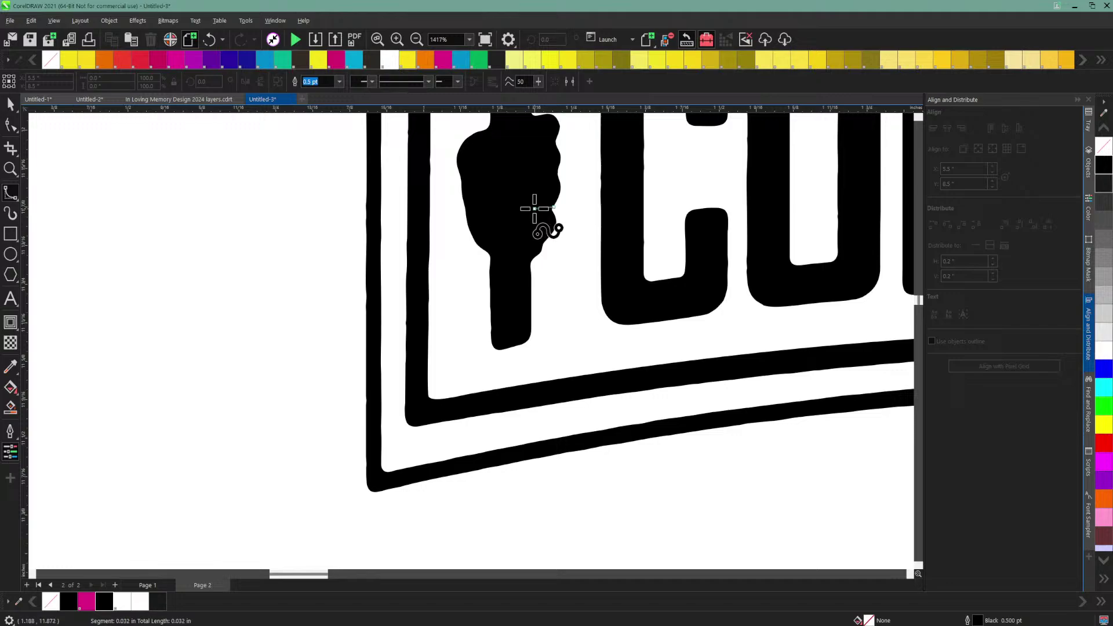
double_click(534, 208)
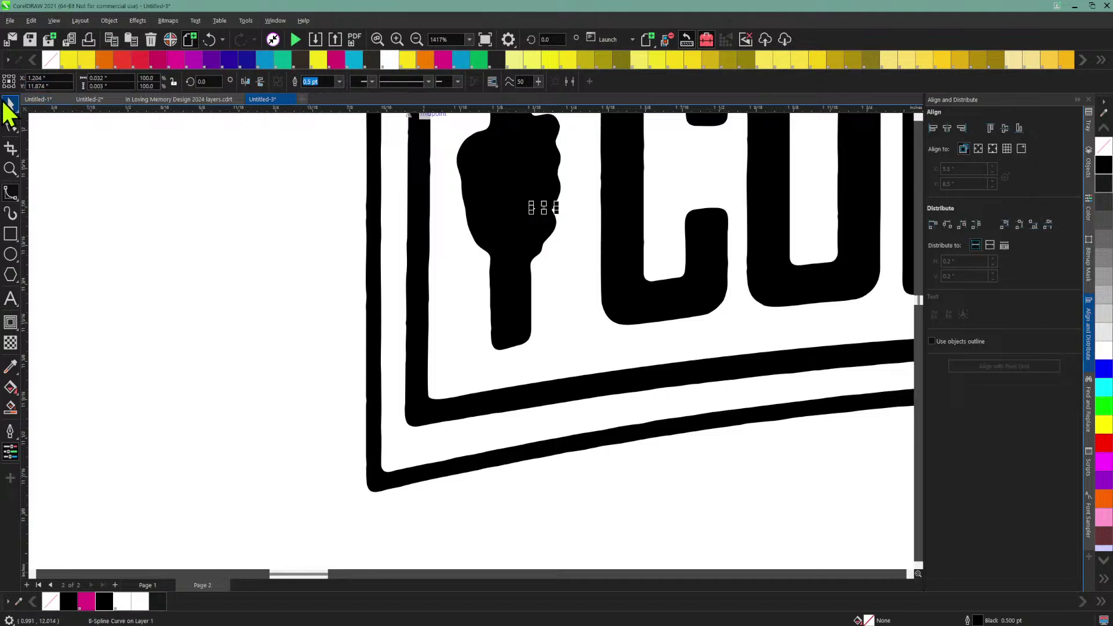
Step: Set the fill and outline of the left fist's three finger lines to PANTONE Trans. White
click(10, 105)
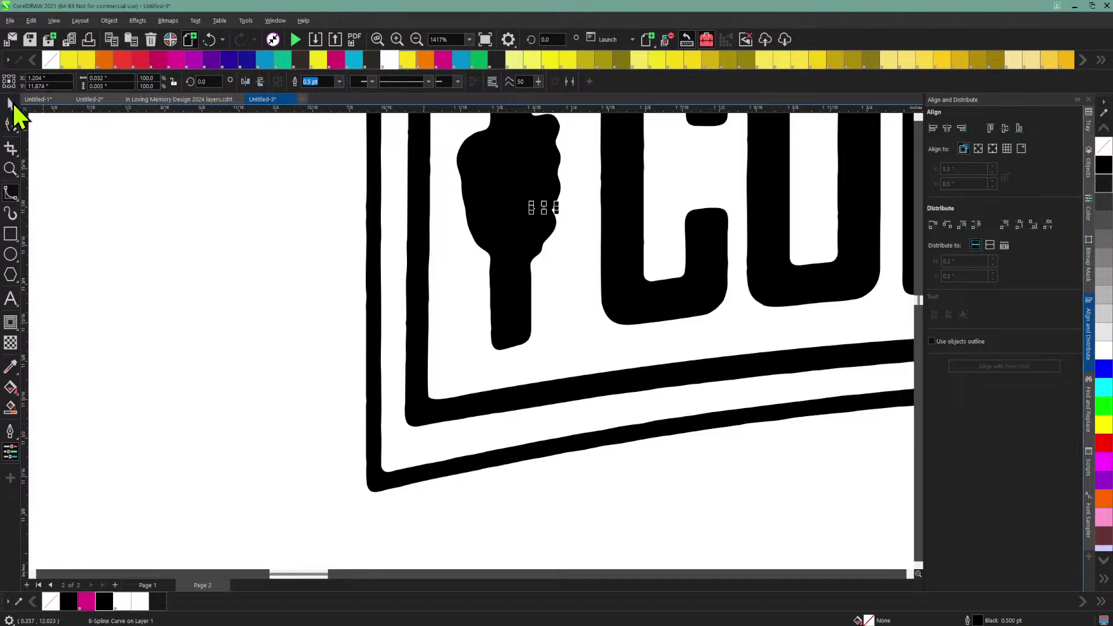
drag(319, 139, 578, 231)
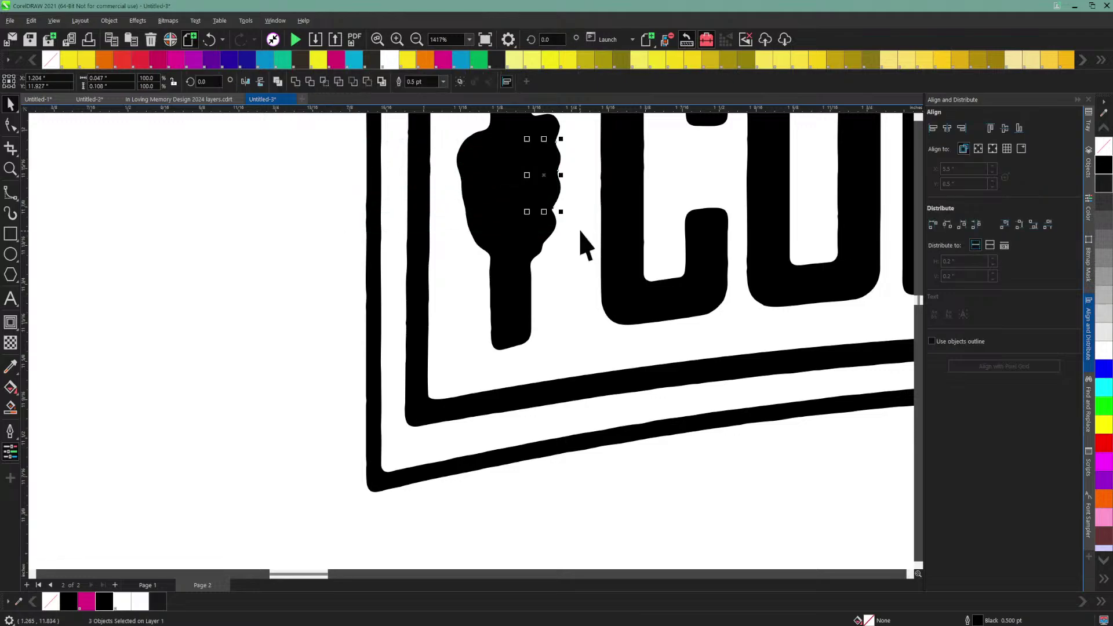
click(386, 59)
right_click(386, 60)
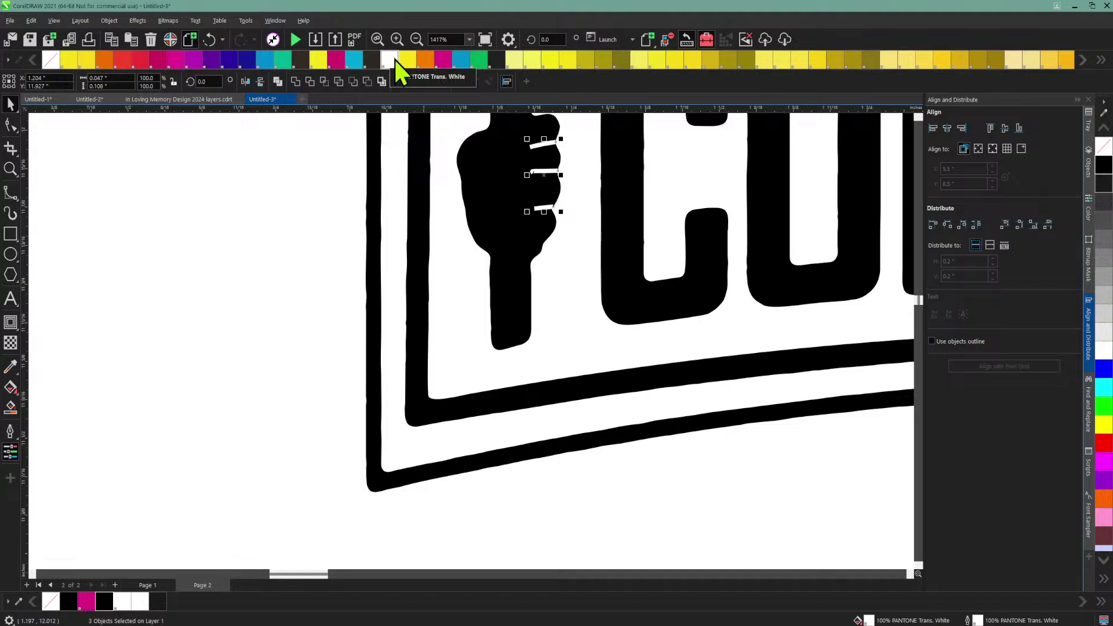
Step: Stretch the three white finger lines on the left fist inward to about 0.083 inches wide
click(412, 40)
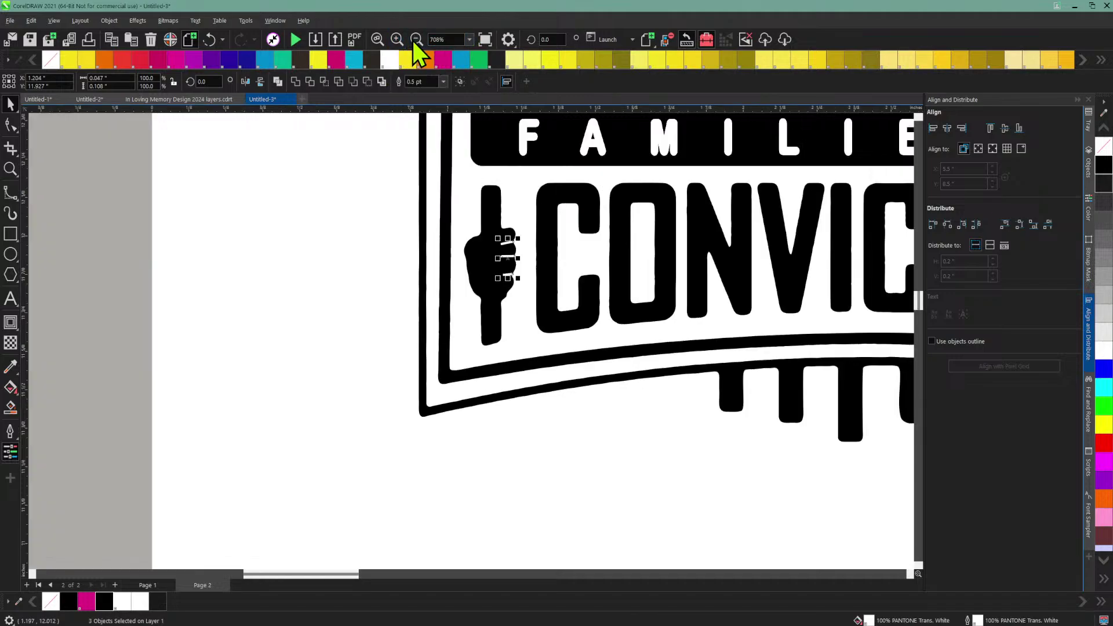
click(412, 39)
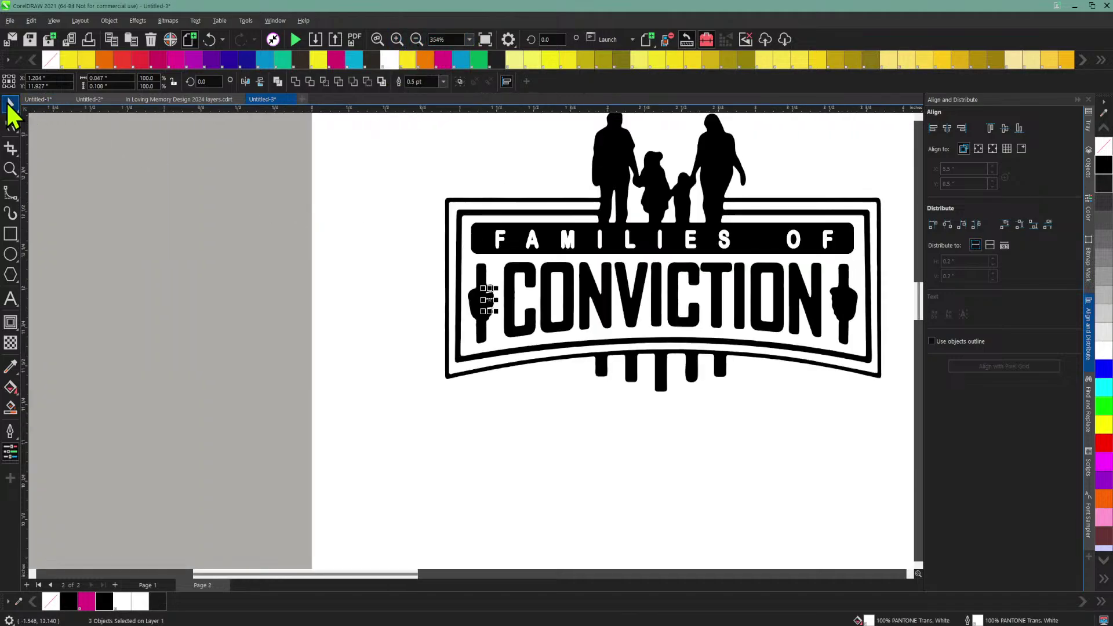
click(253, 164)
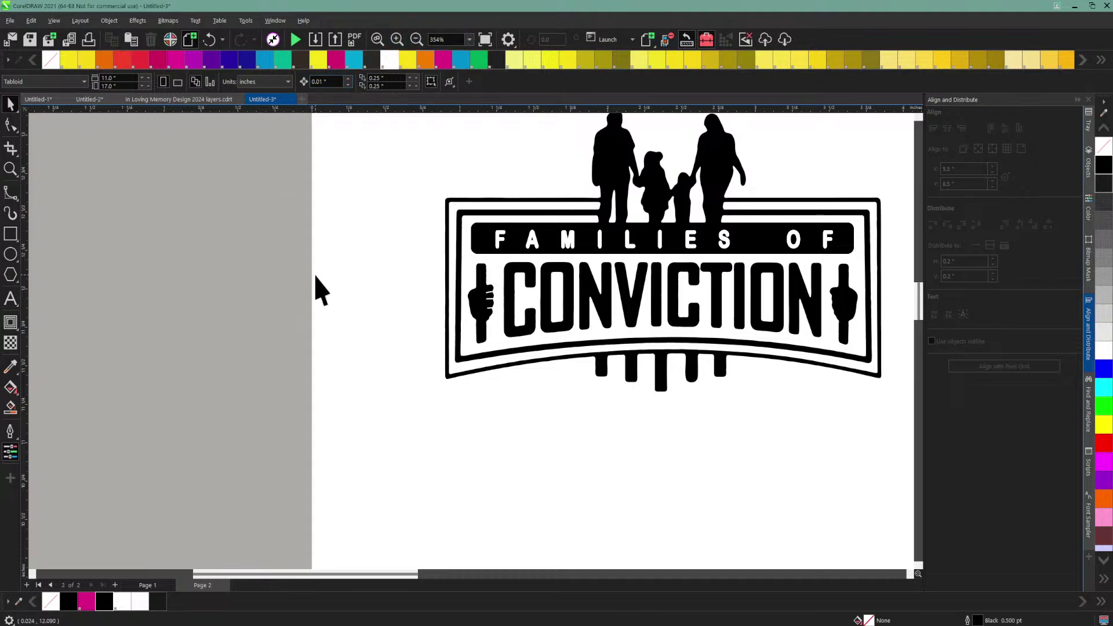
drag(396, 278, 500, 318)
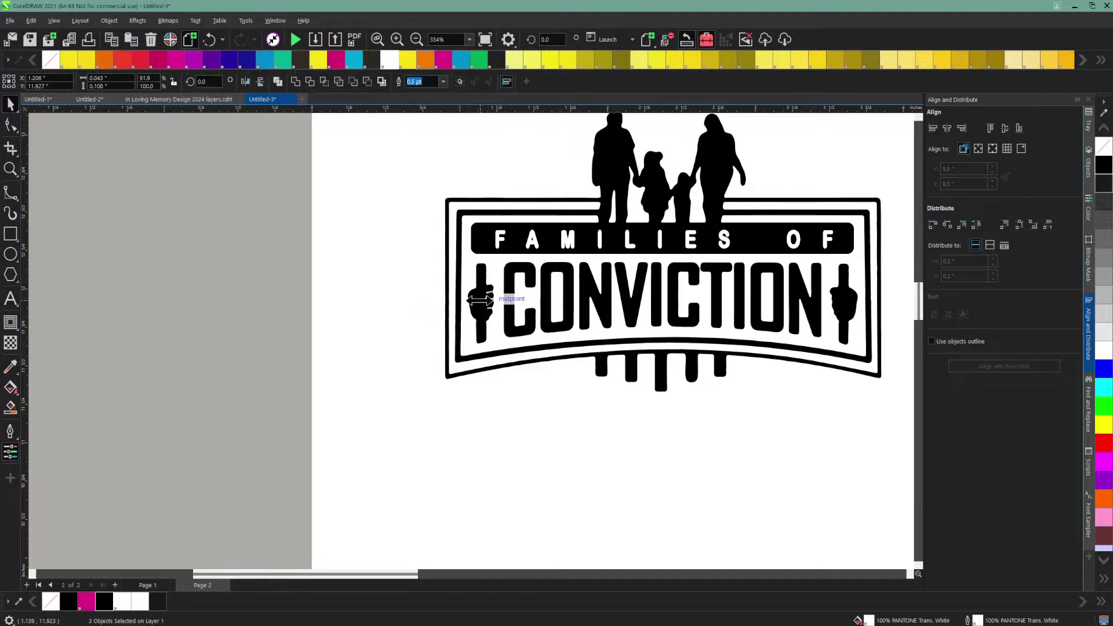
click(383, 307)
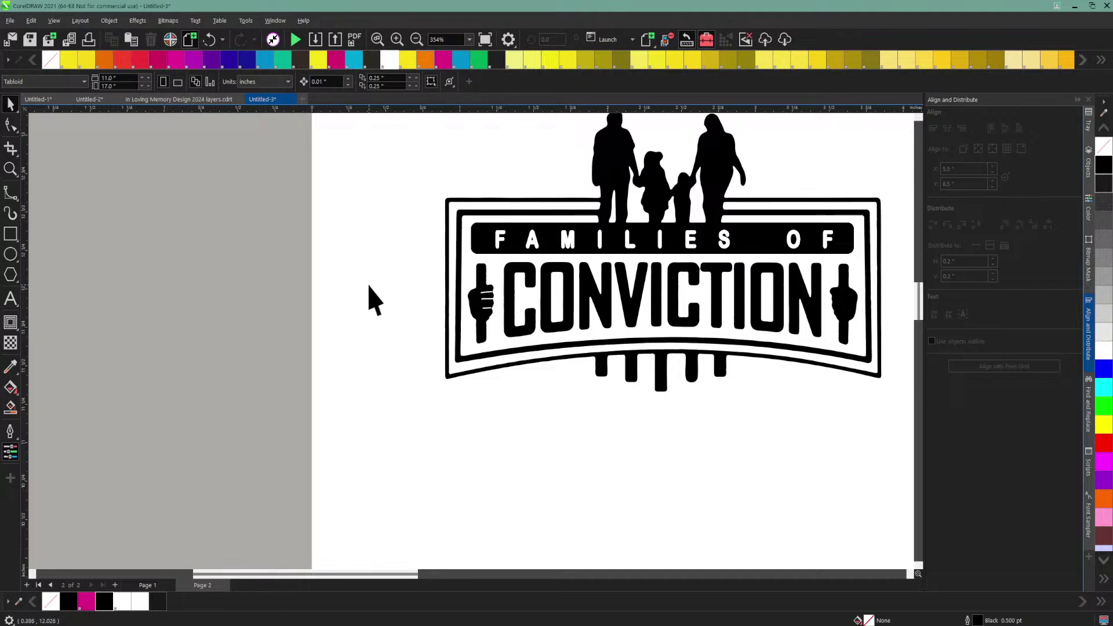
Step: Copy the three white finger lines onto the right fist beside CONVICTION and mirror the copy horizontally
drag(403, 289, 839, 304)
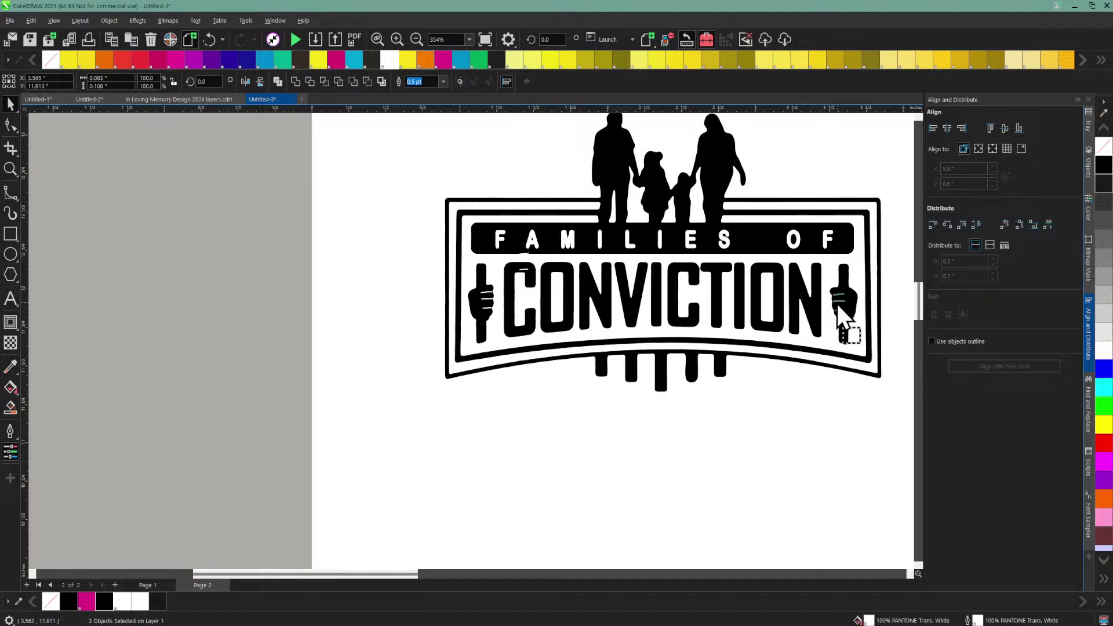
click(822, 422)
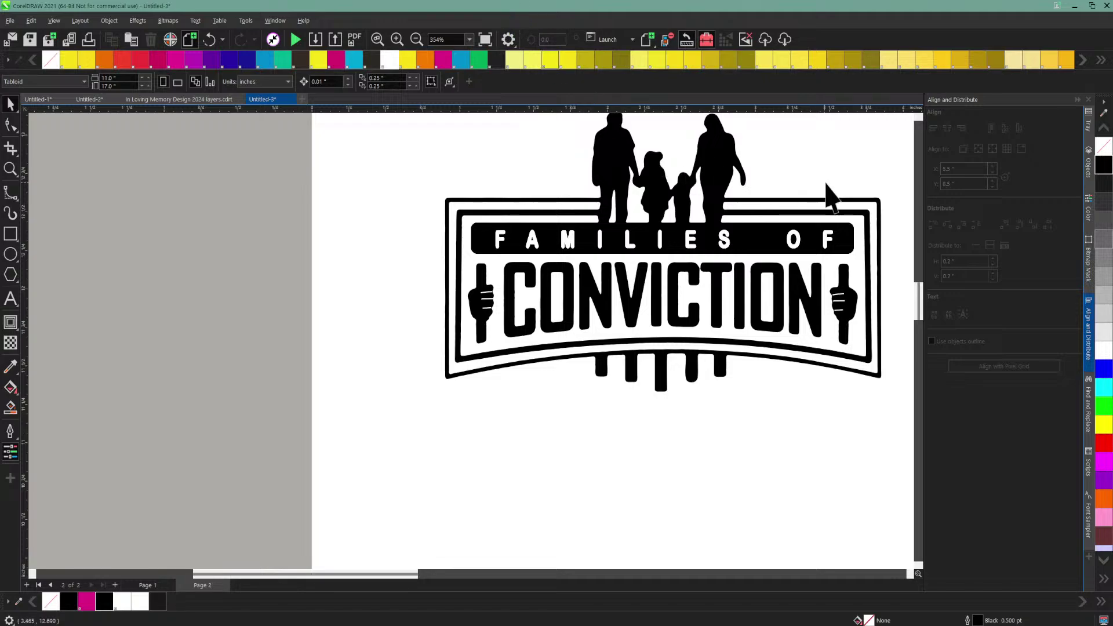
click(397, 40)
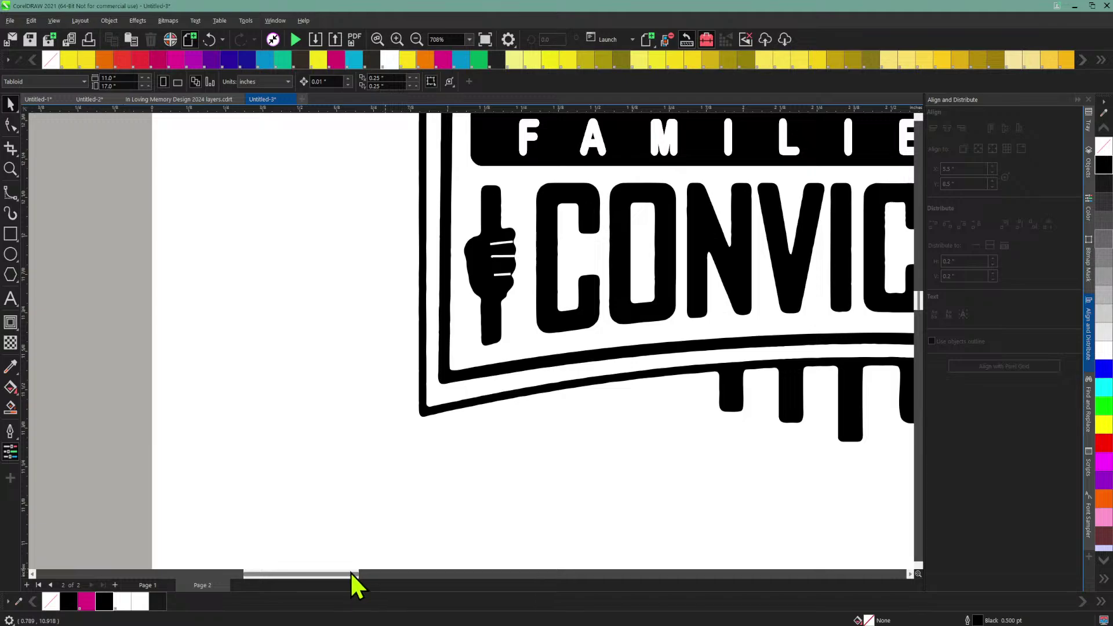
drag(350, 572, 410, 570)
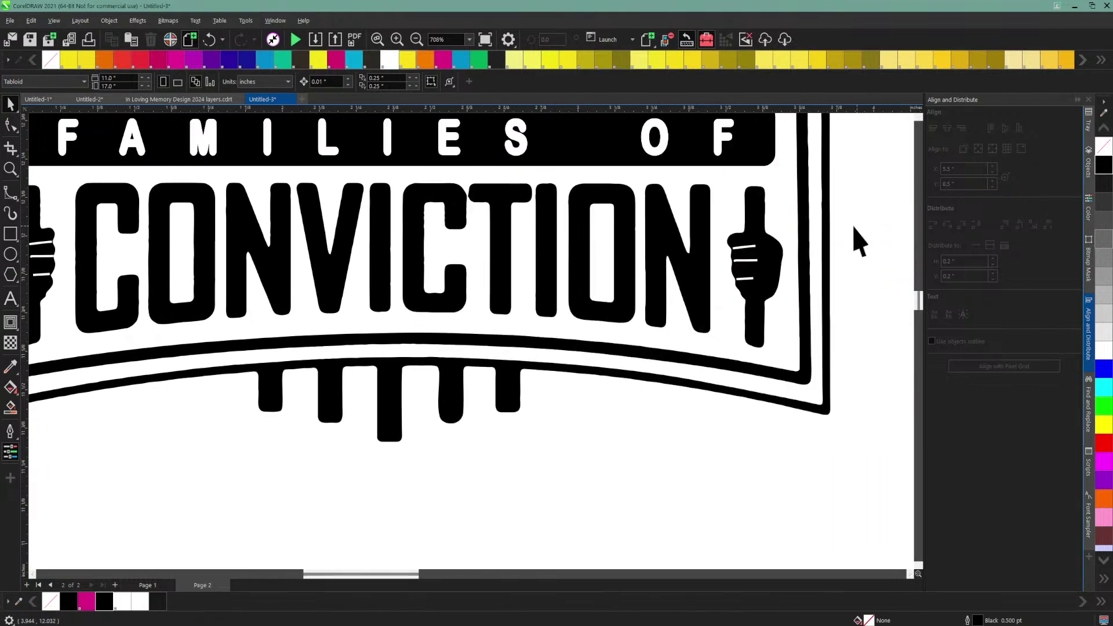
drag(770, 234, 727, 277)
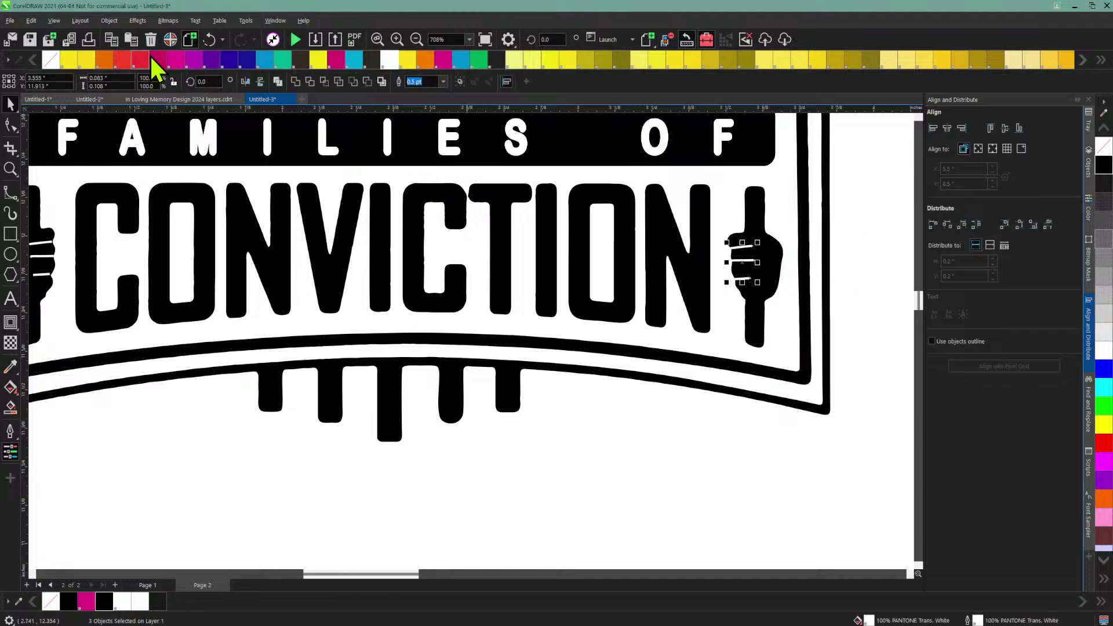
click(247, 81)
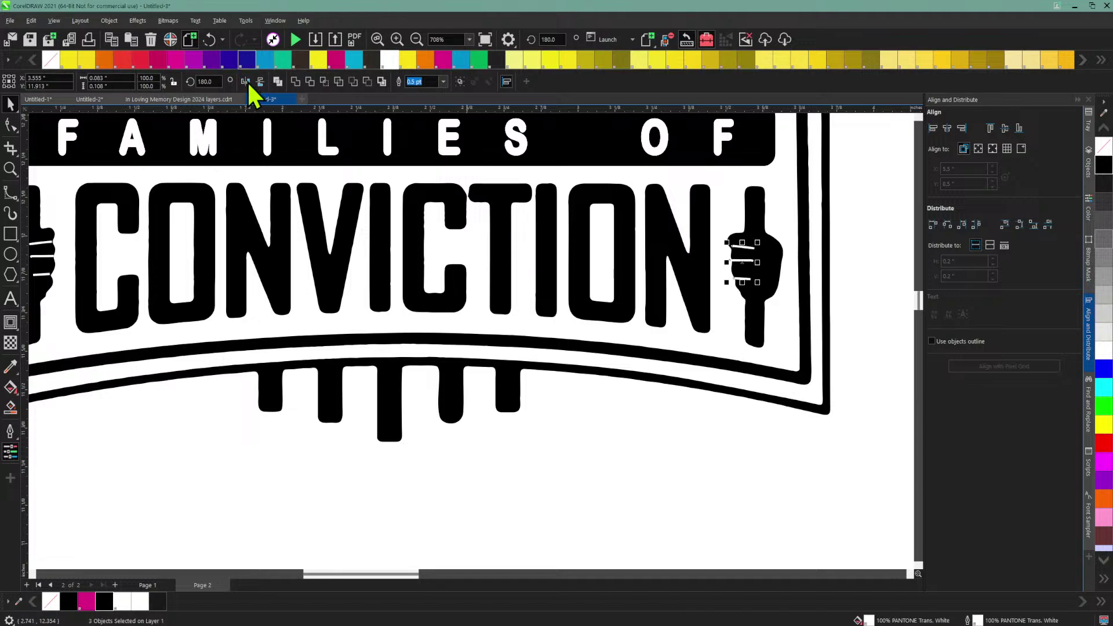
Step: Nudge the three white finger lines on the right fist down by 0.02 inches
click(624, 448)
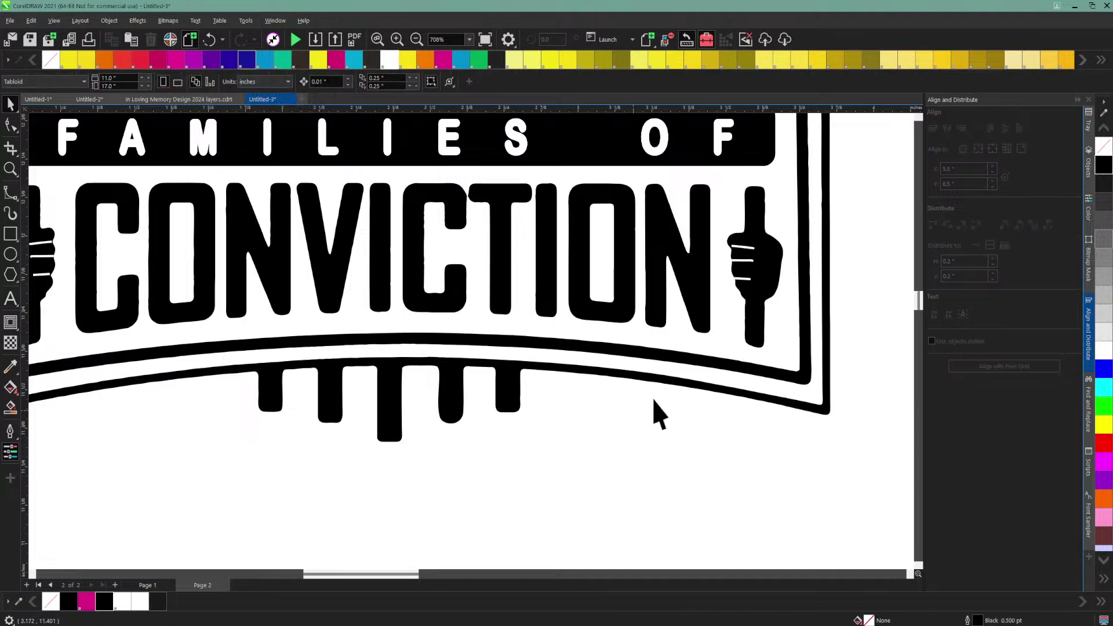
click(743, 254)
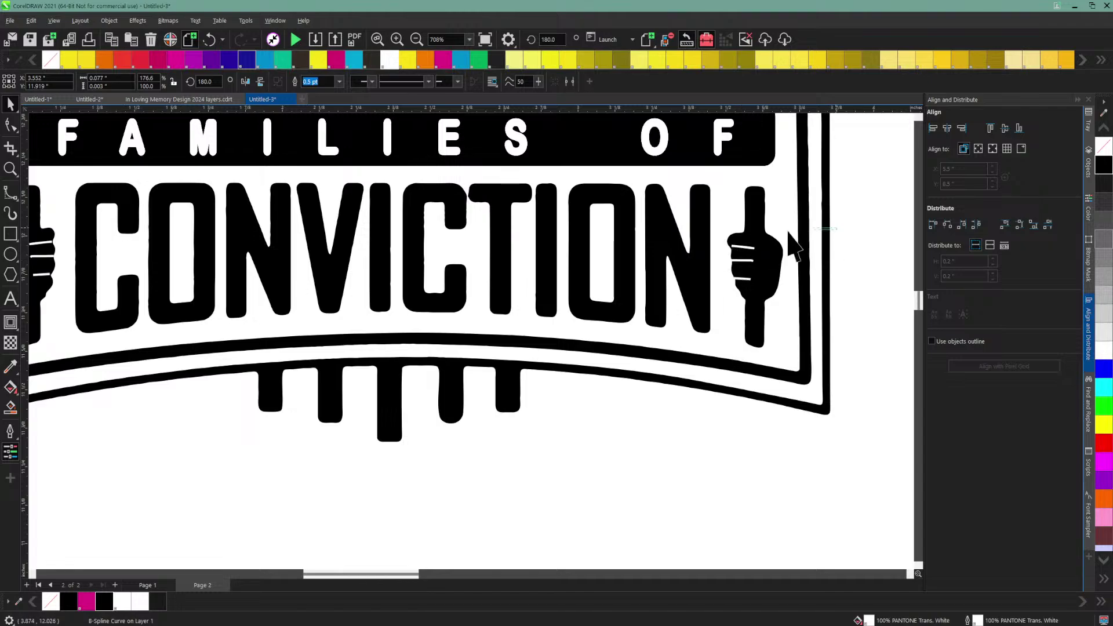
drag(836, 228, 729, 290)
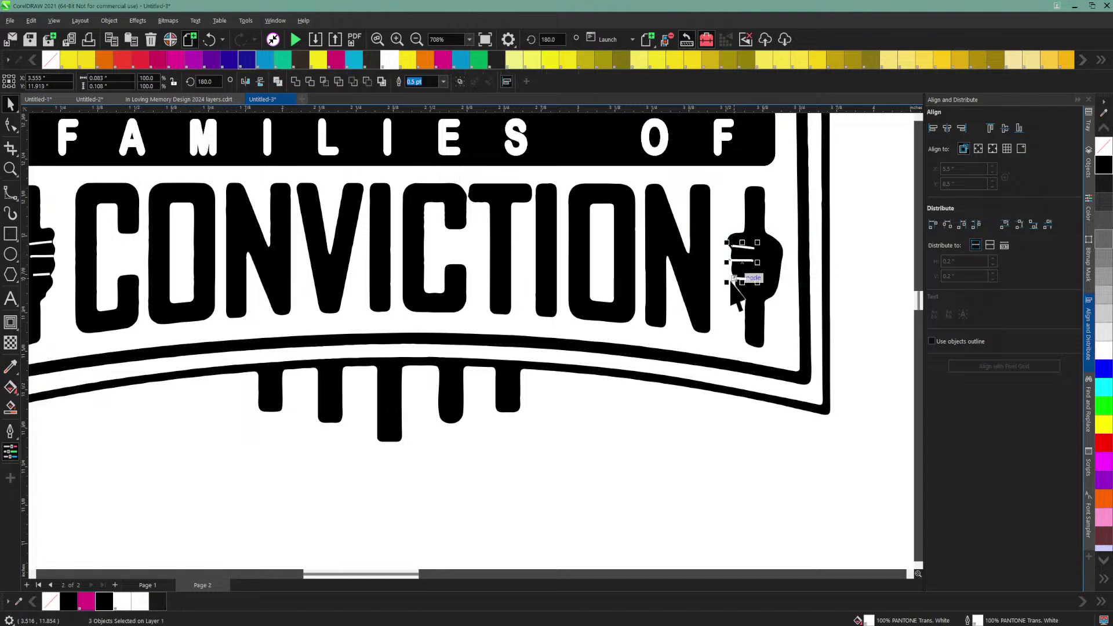
key(Down)
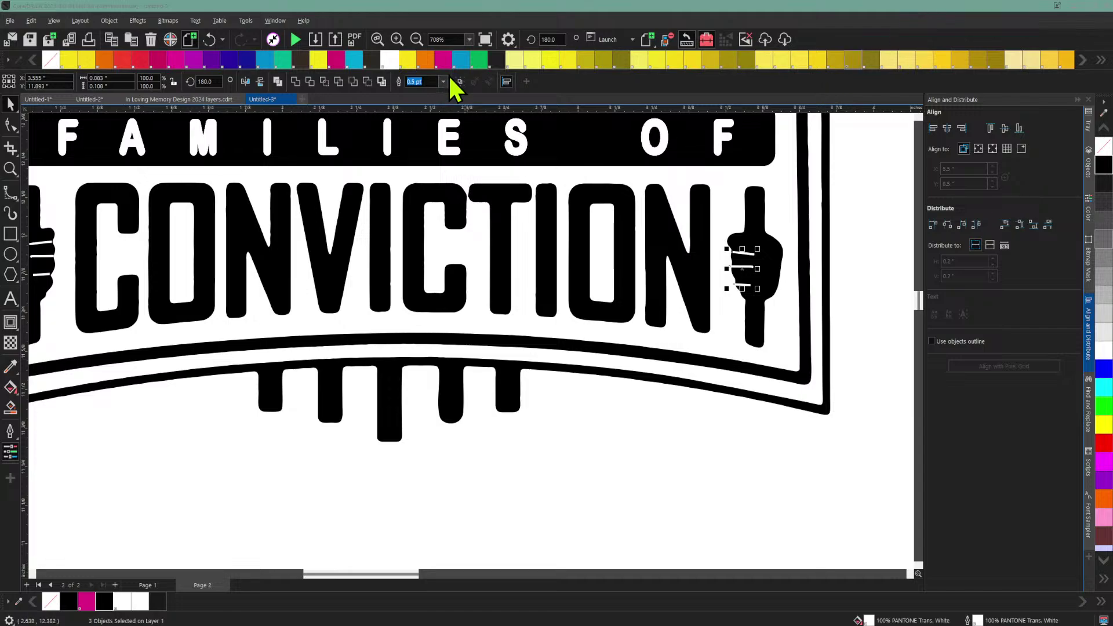
Step: Group all the sponsor logos on the page into a single object
click(469, 40)
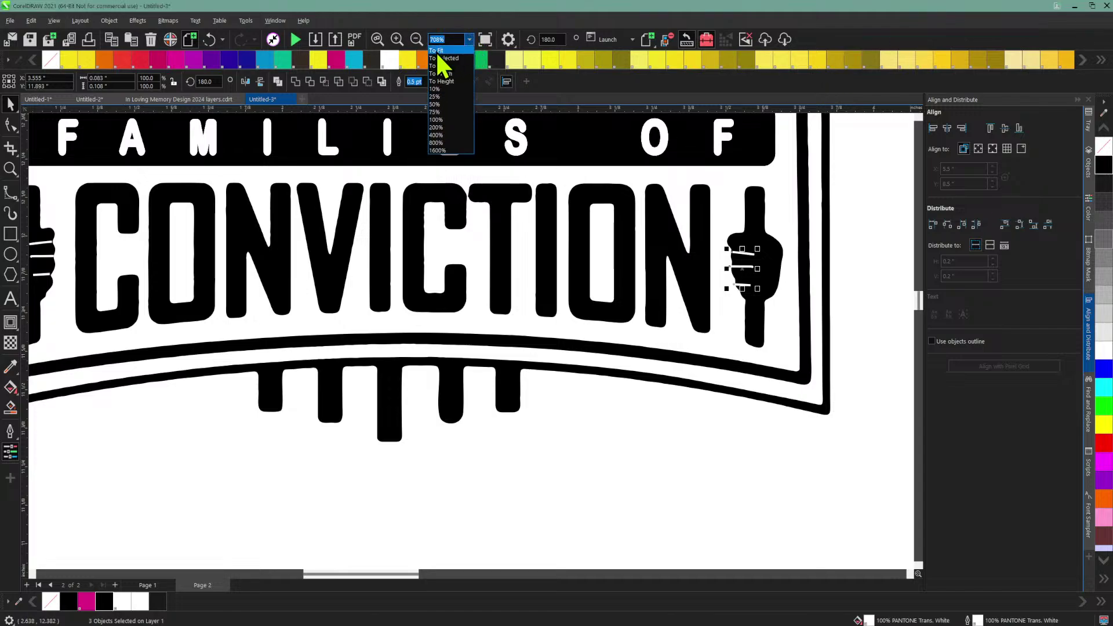
click(436, 51)
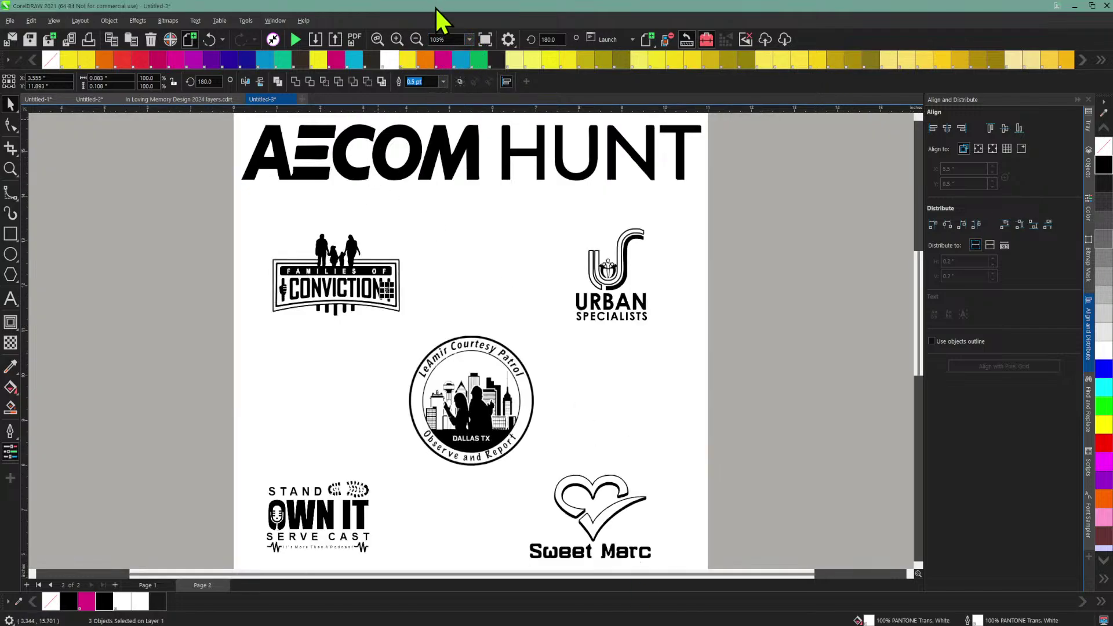
click(417, 37)
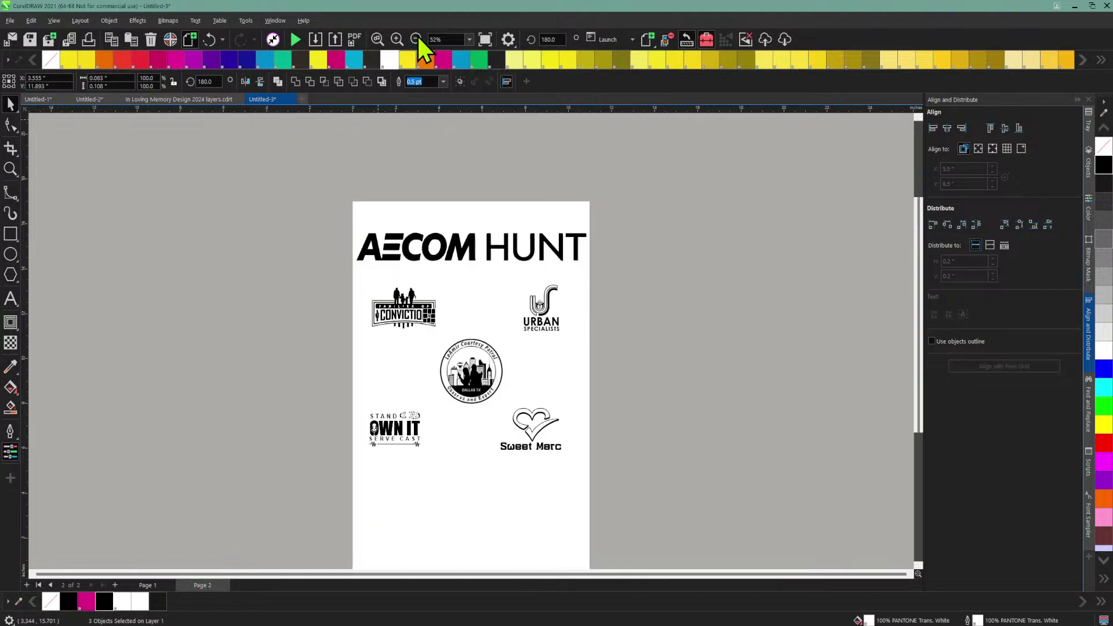
click(310, 199)
drag(310, 200, 634, 514)
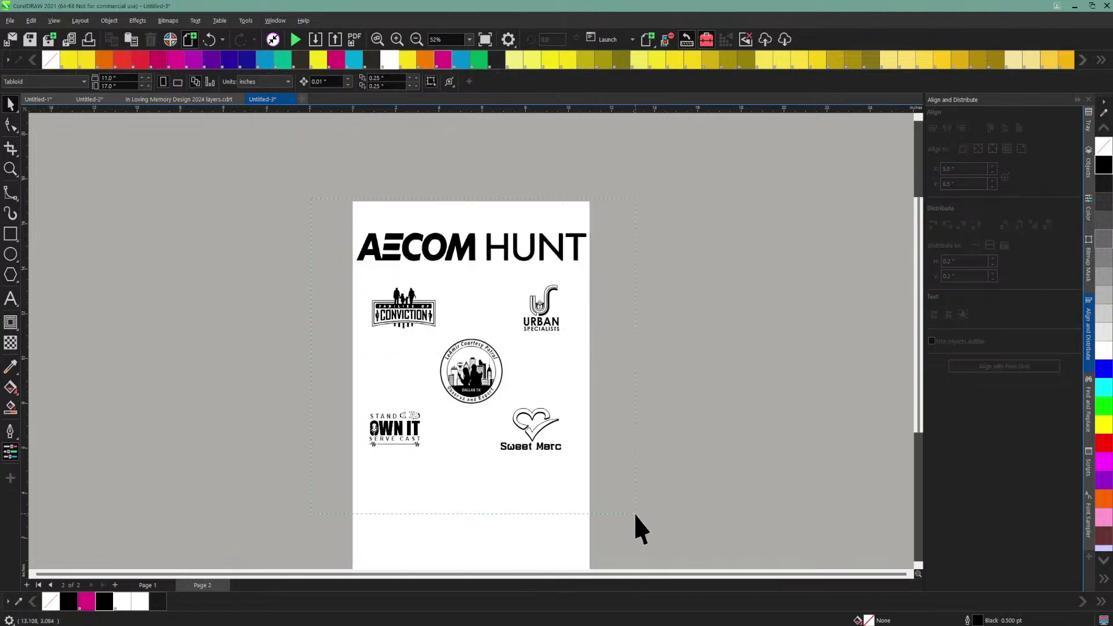
click(433, 509)
click(388, 316)
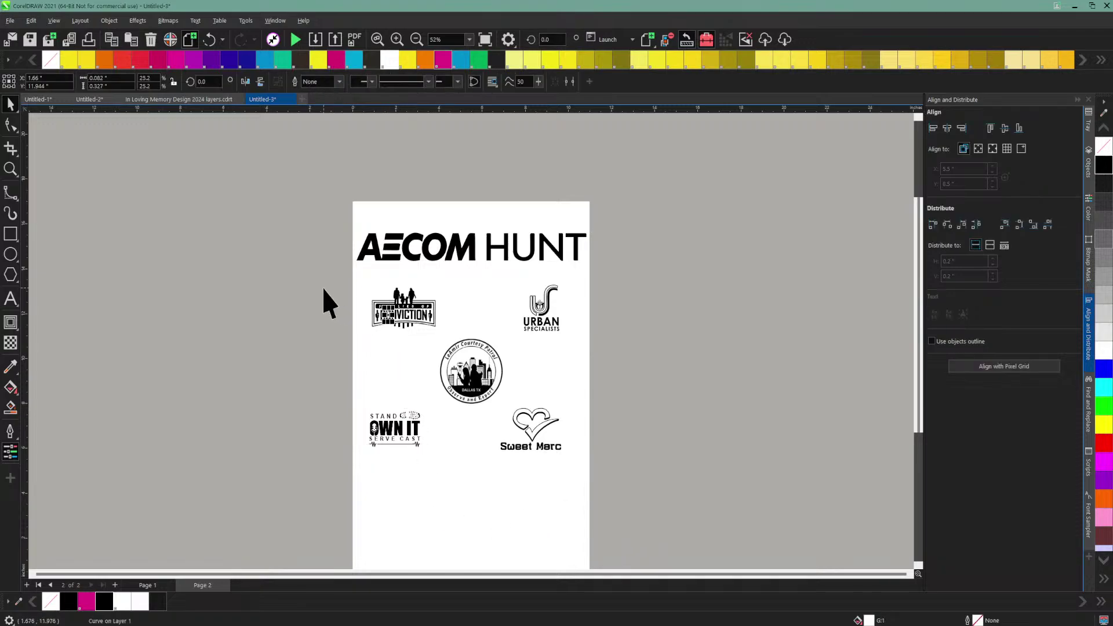
drag(323, 286, 467, 339)
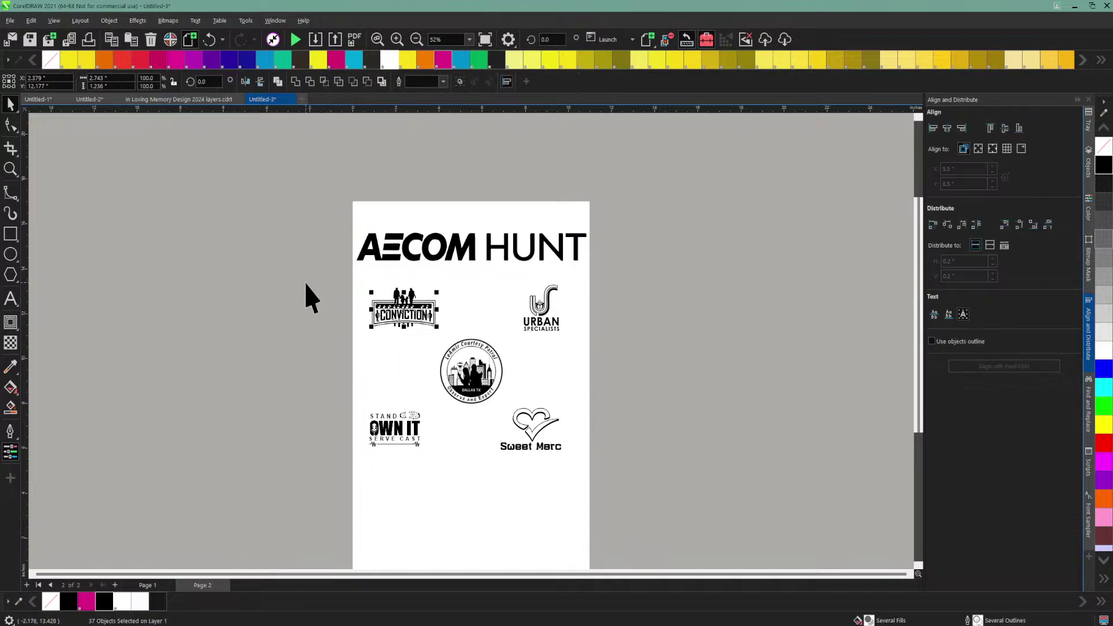
click(310, 293)
click(398, 295)
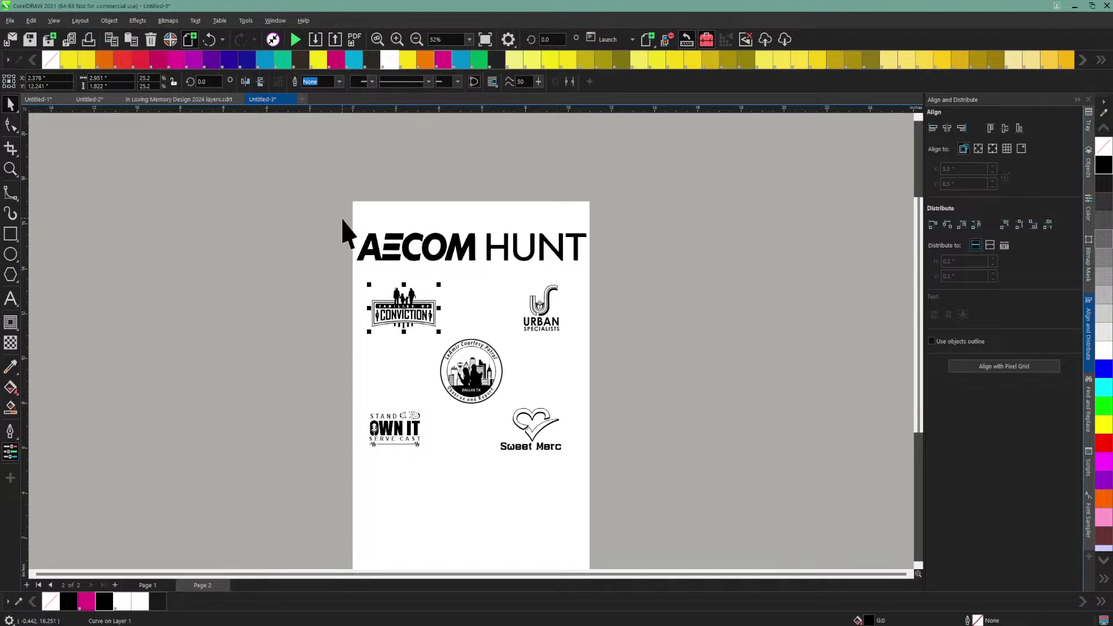
drag(320, 212, 610, 491)
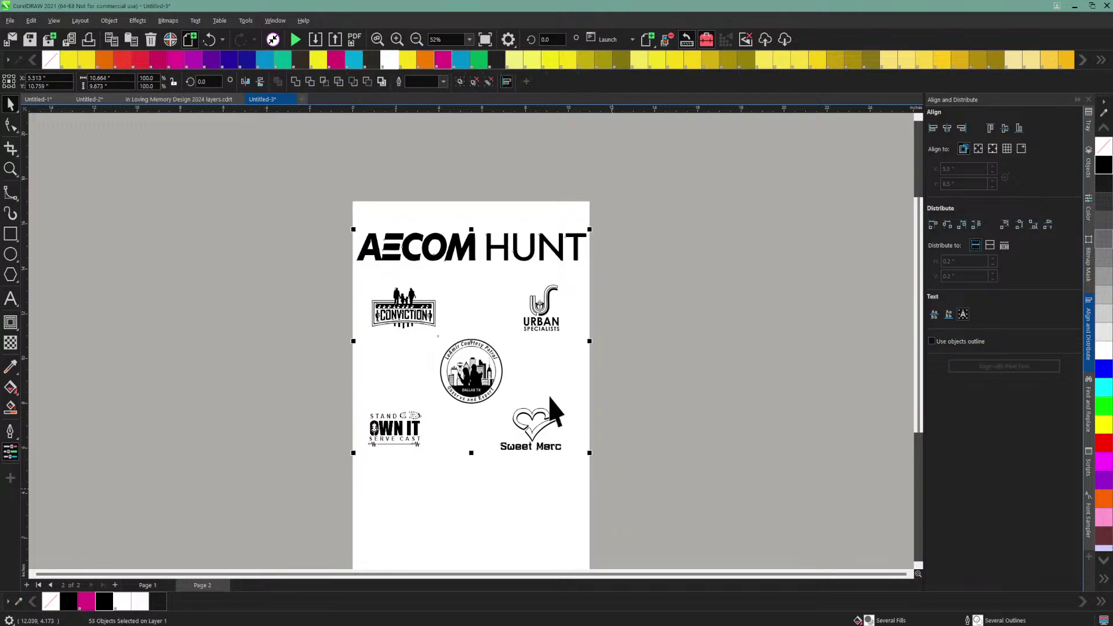
click(109, 20)
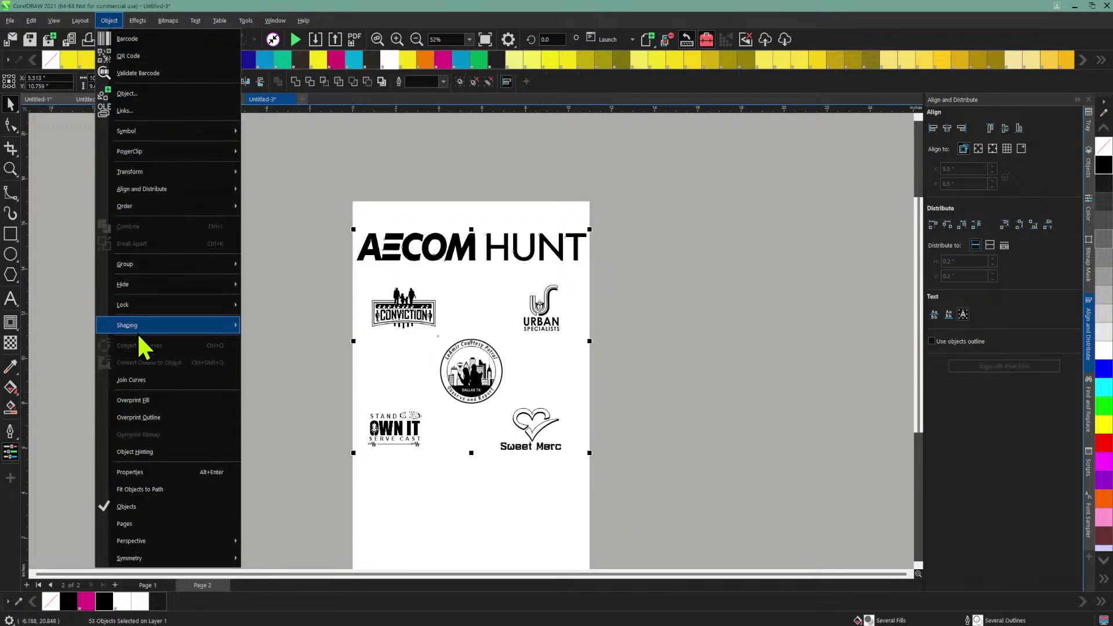
mouse_move(204, 269)
click(256, 265)
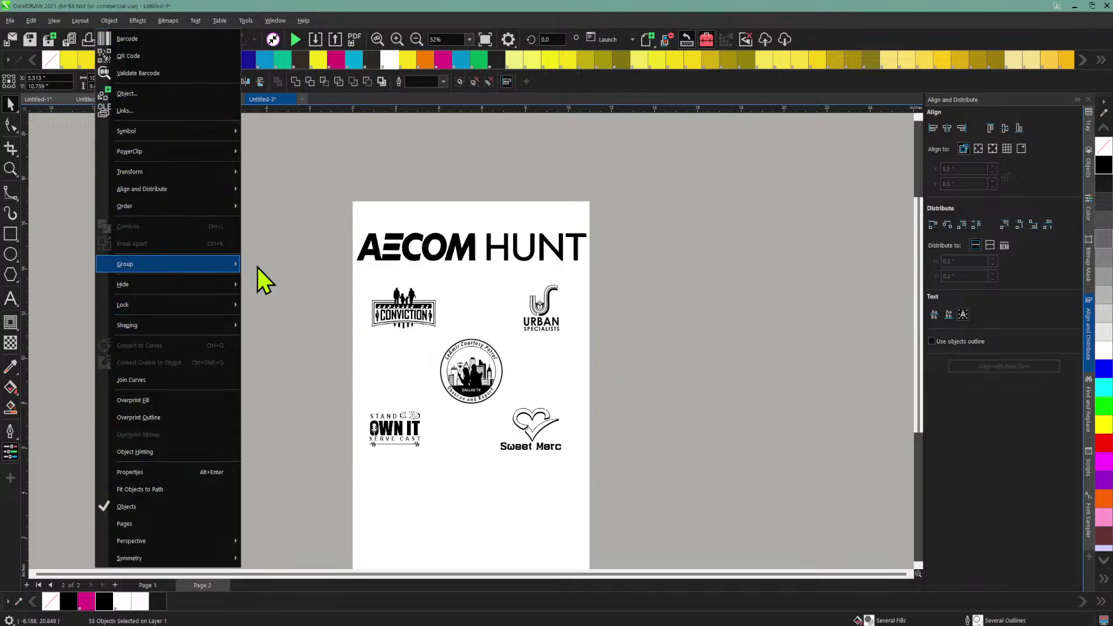
Step: Look through the available scripts, examining the modules of the Vectorseps project and both SepGame projects
click(1091, 562)
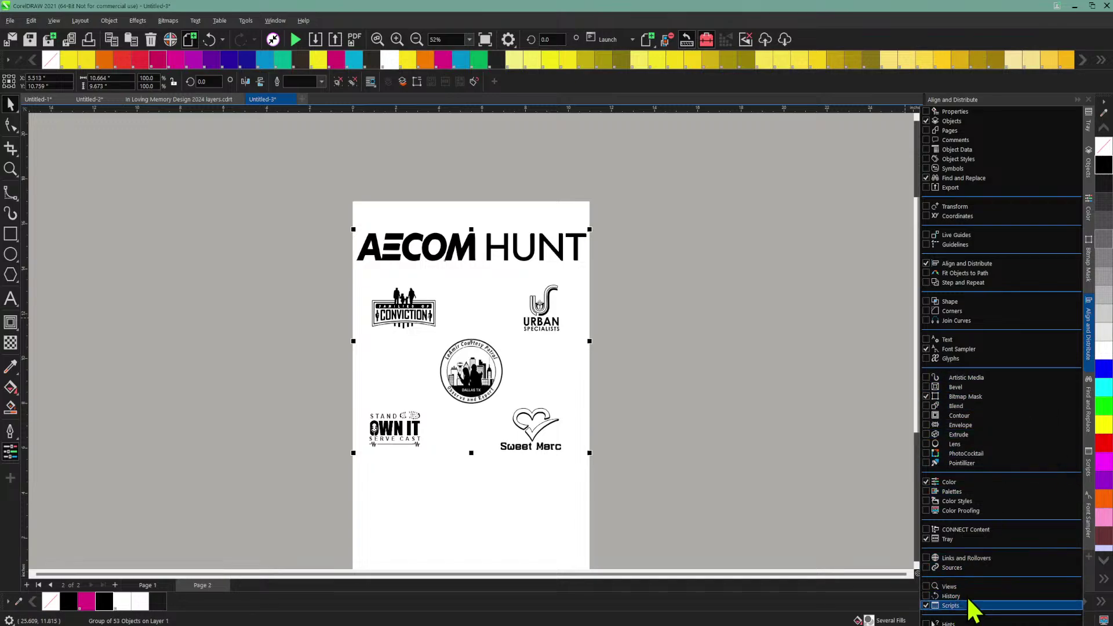
click(1093, 462)
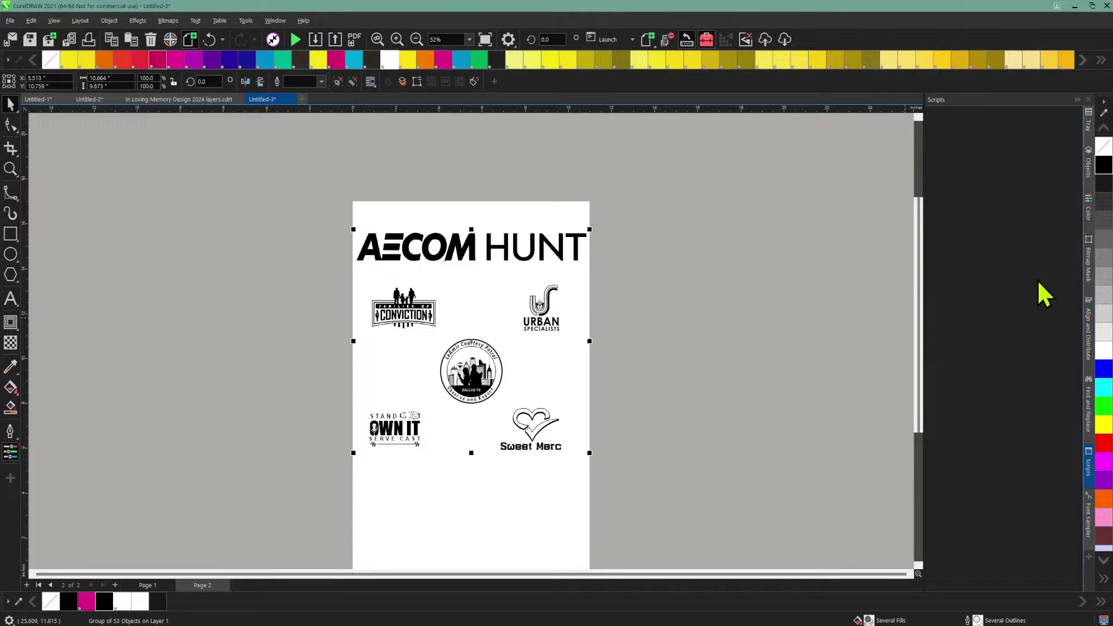
click(1089, 465)
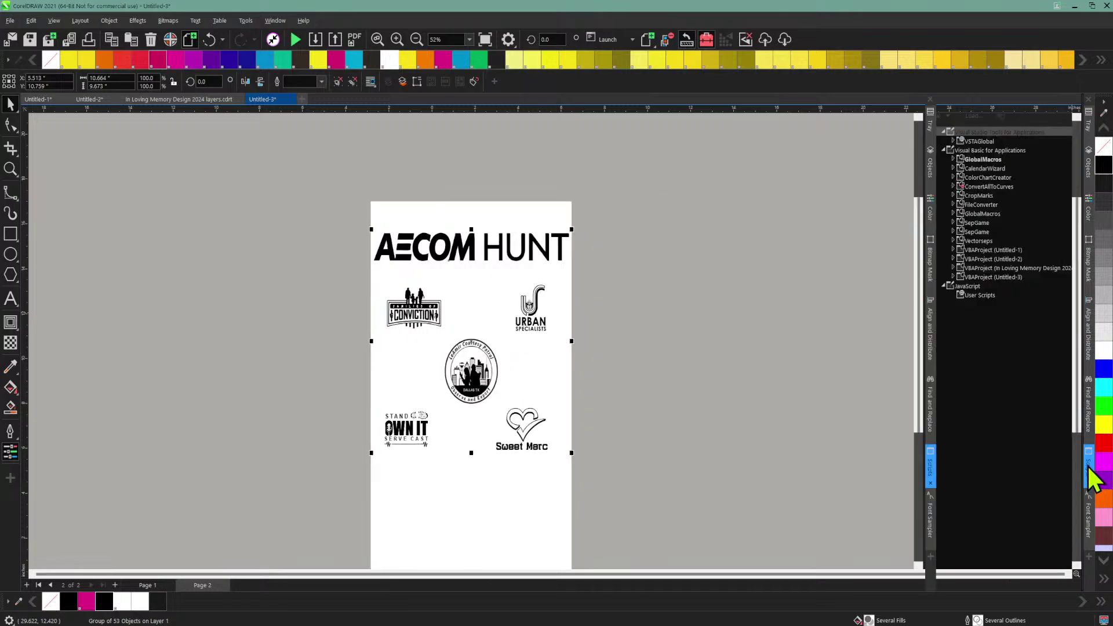
double_click(985, 241)
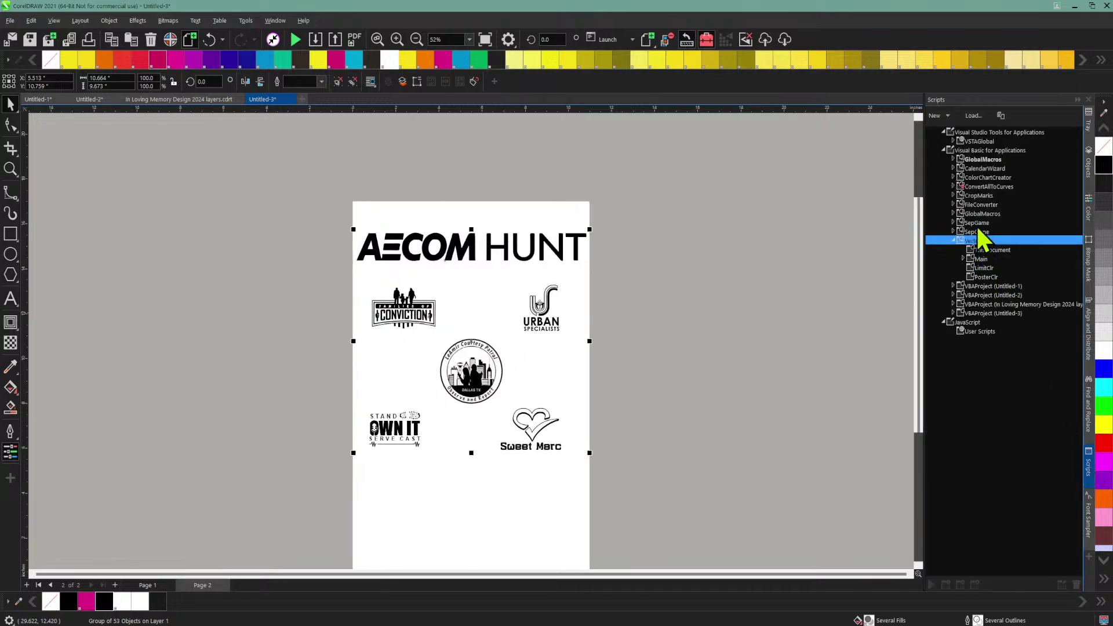
double_click(978, 224)
click(985, 232)
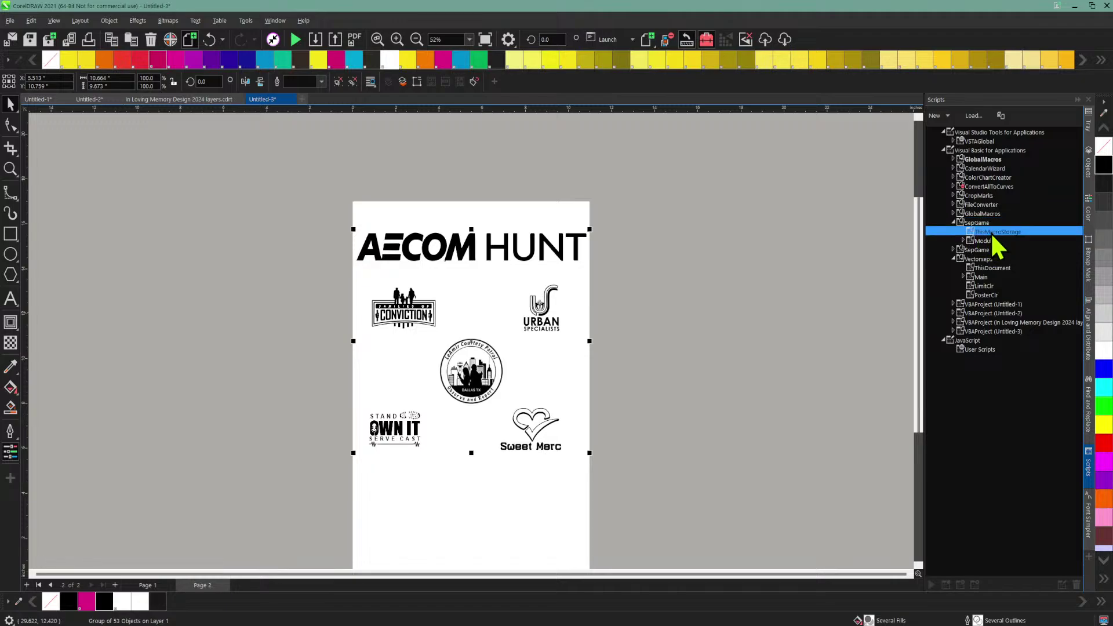
double_click(979, 250)
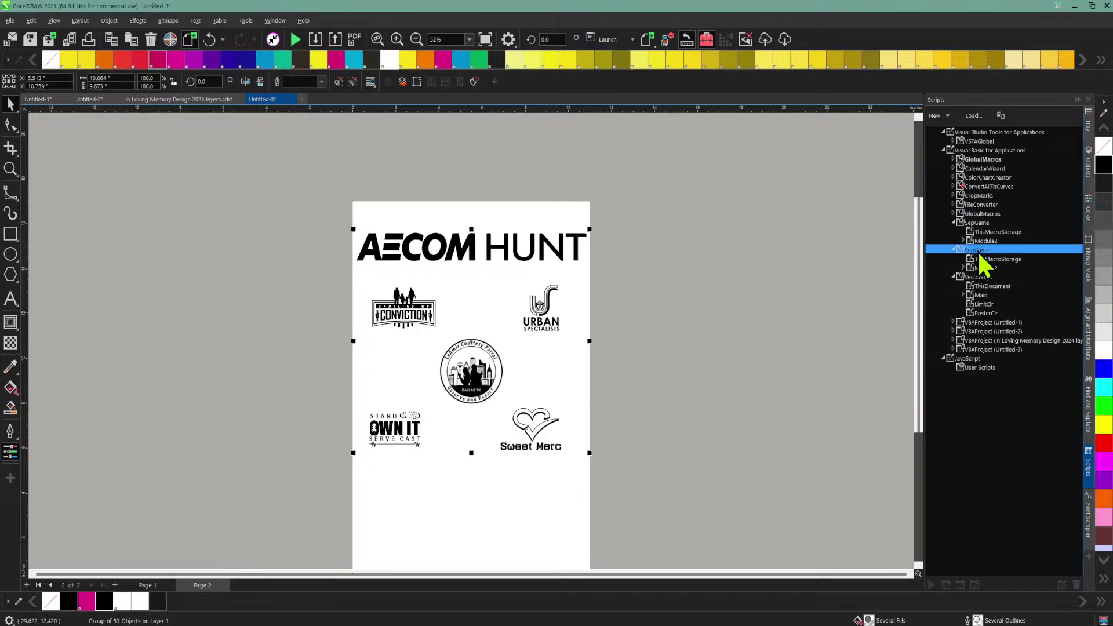
double_click(985, 267)
click(985, 261)
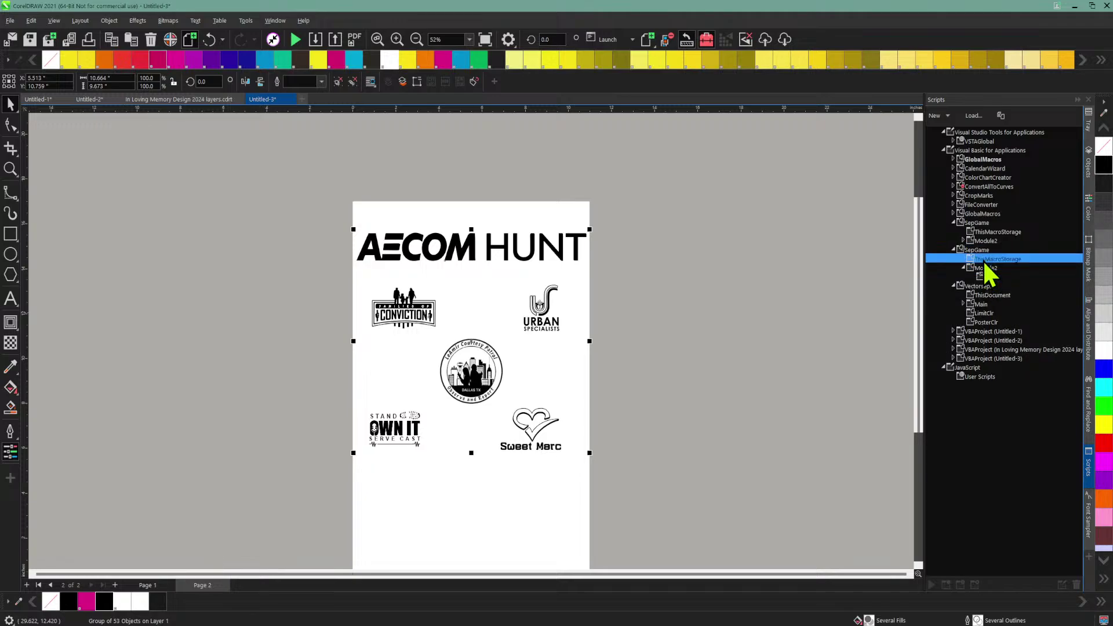
double_click(982, 268)
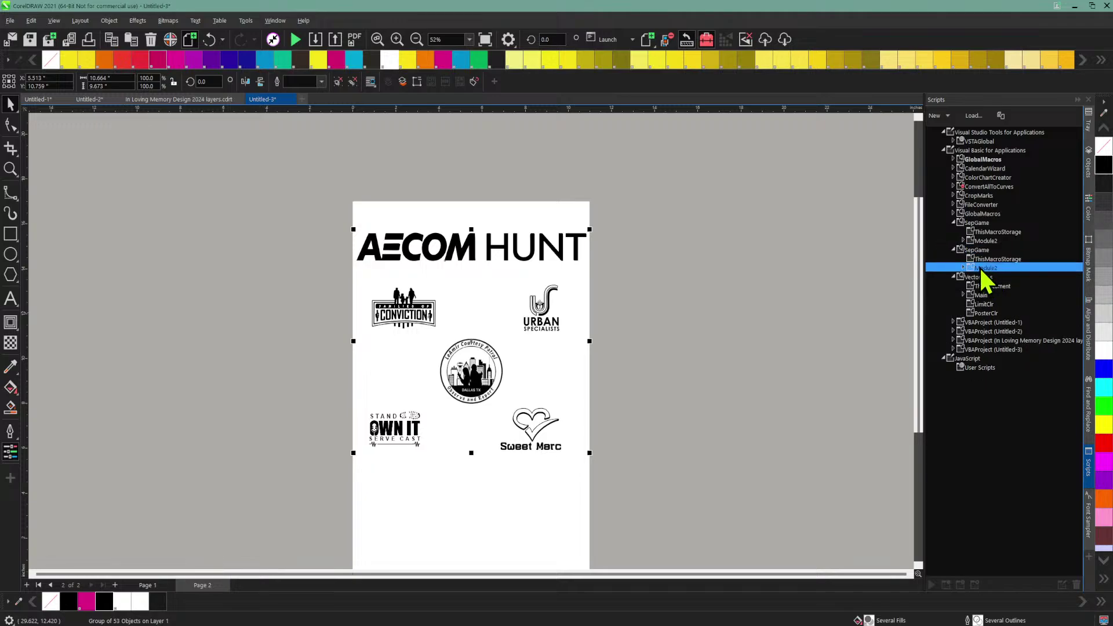
double_click(981, 268)
Step: Run the LimitColors macro from the Main module of the Vectorseps project
click(978, 287)
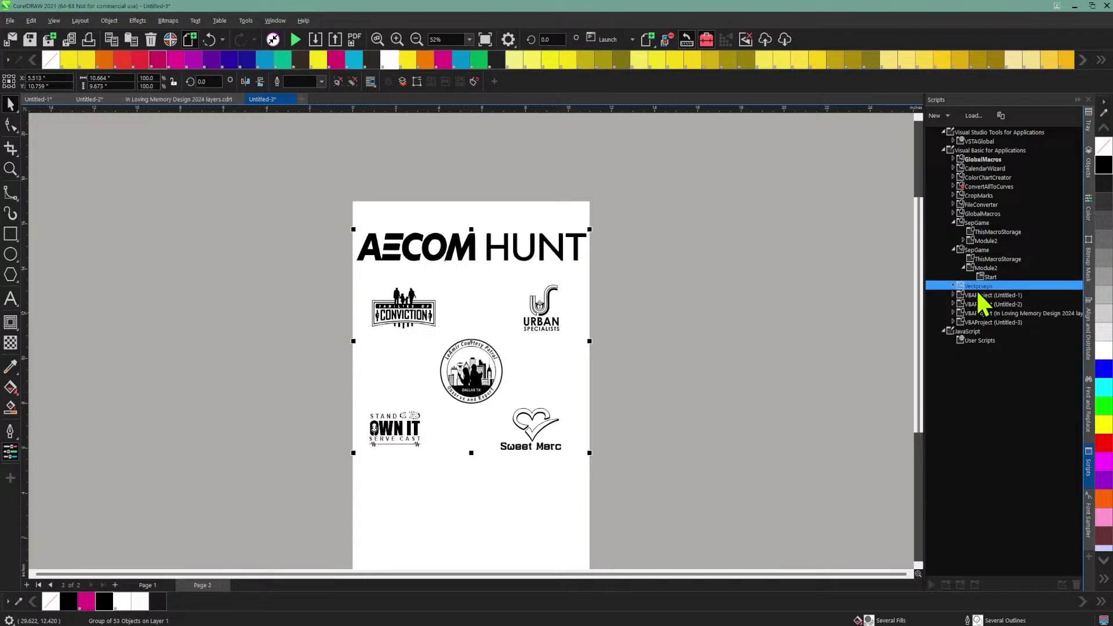
click(953, 286)
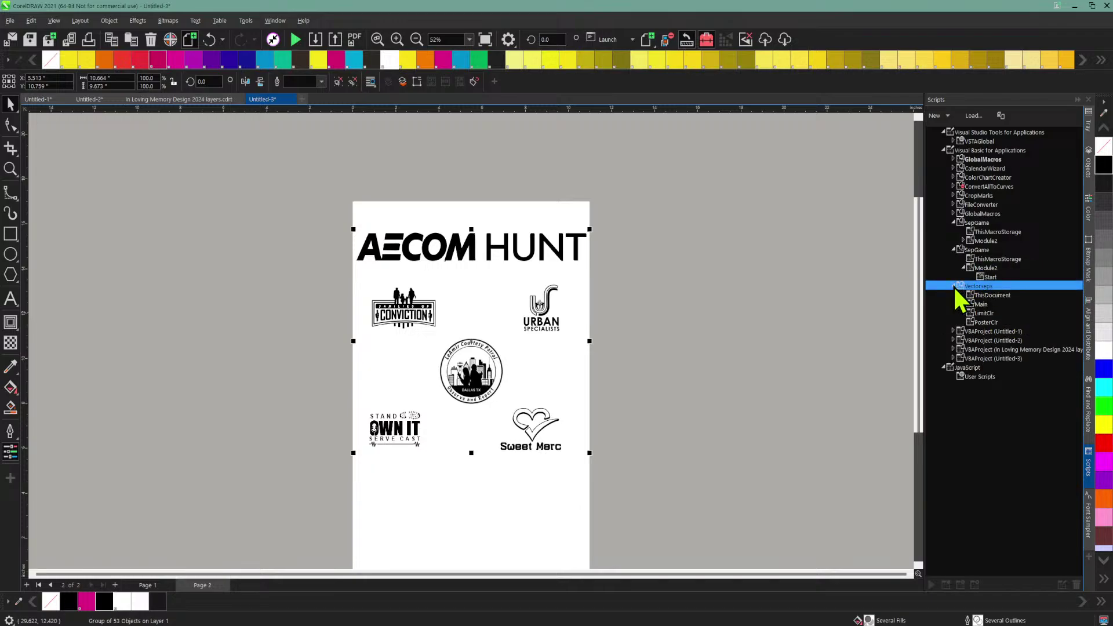
click(978, 305)
double_click(977, 305)
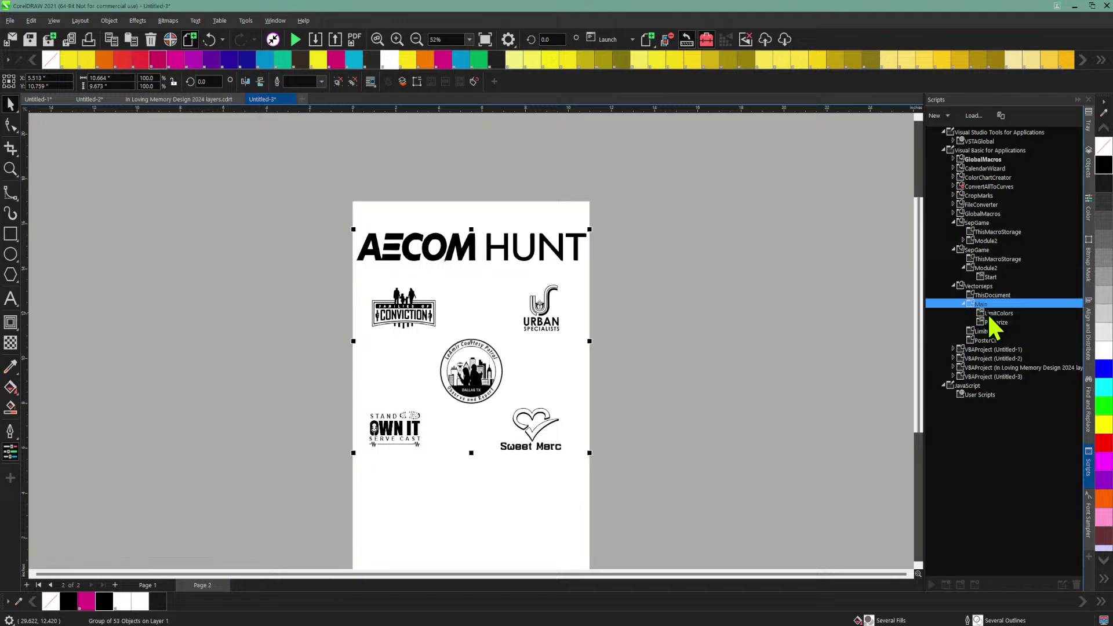
double_click(987, 313)
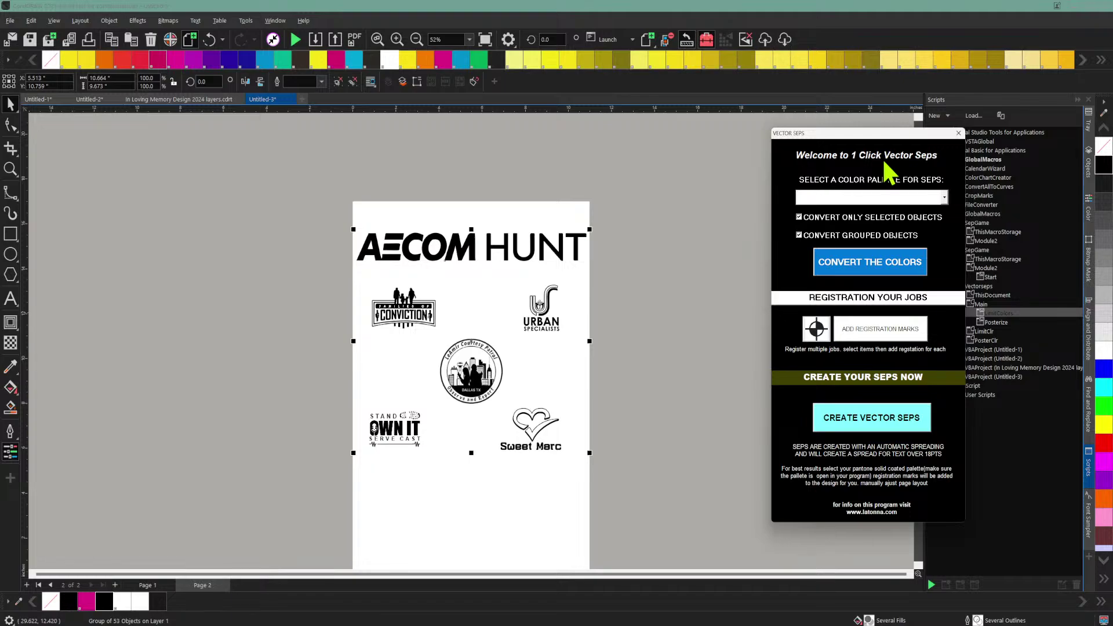
Step: Convert the colors of the selected logo group to the PANTONE solid coated palette
click(932, 201)
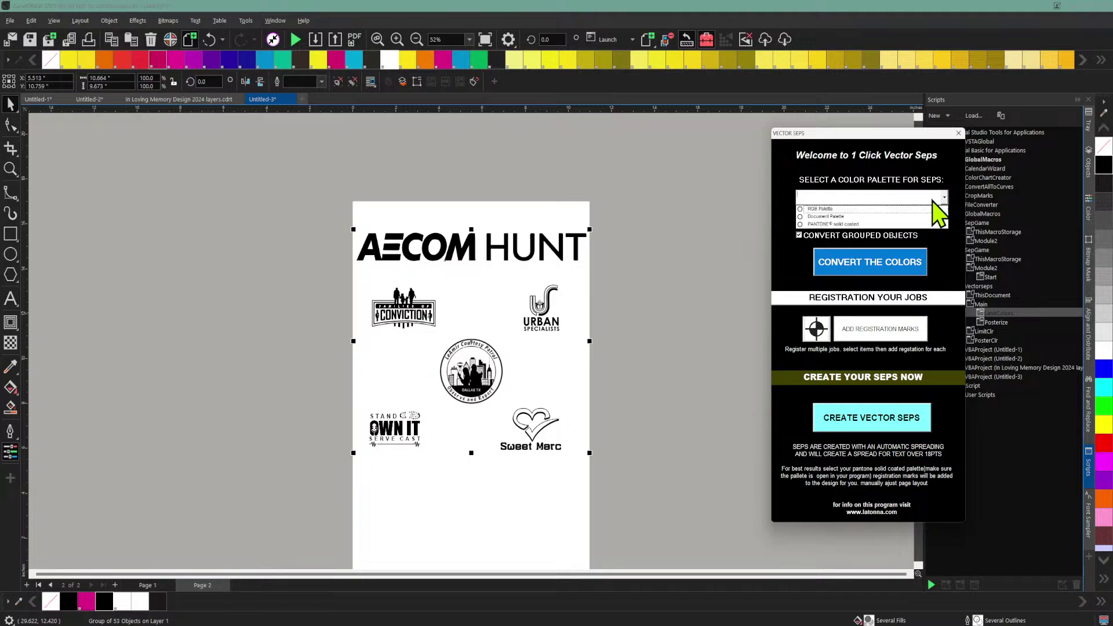
click(852, 225)
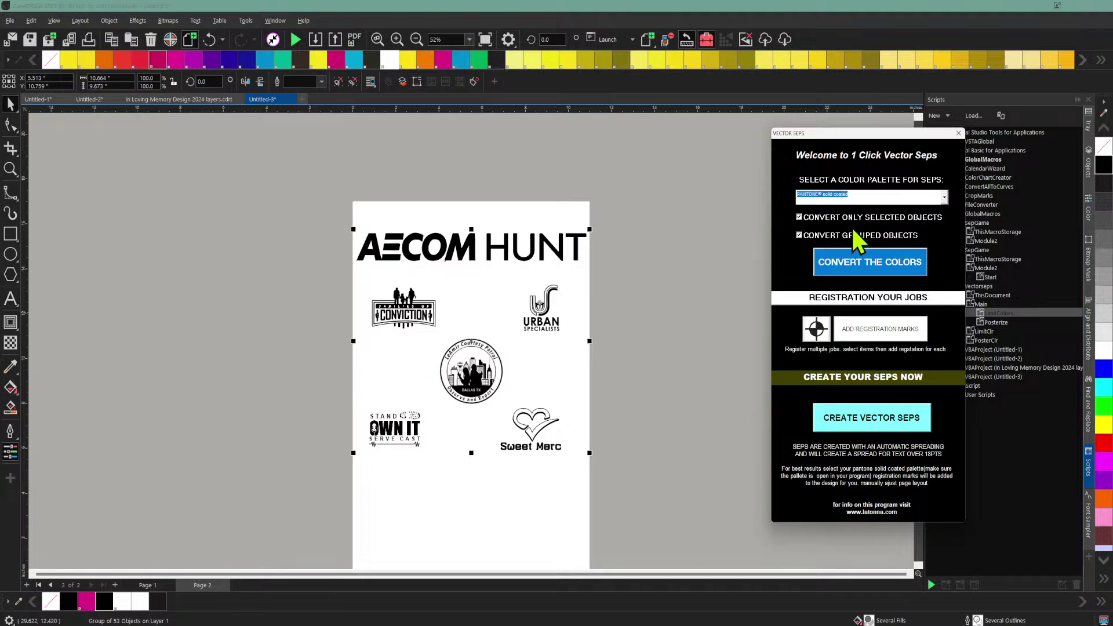
click(874, 267)
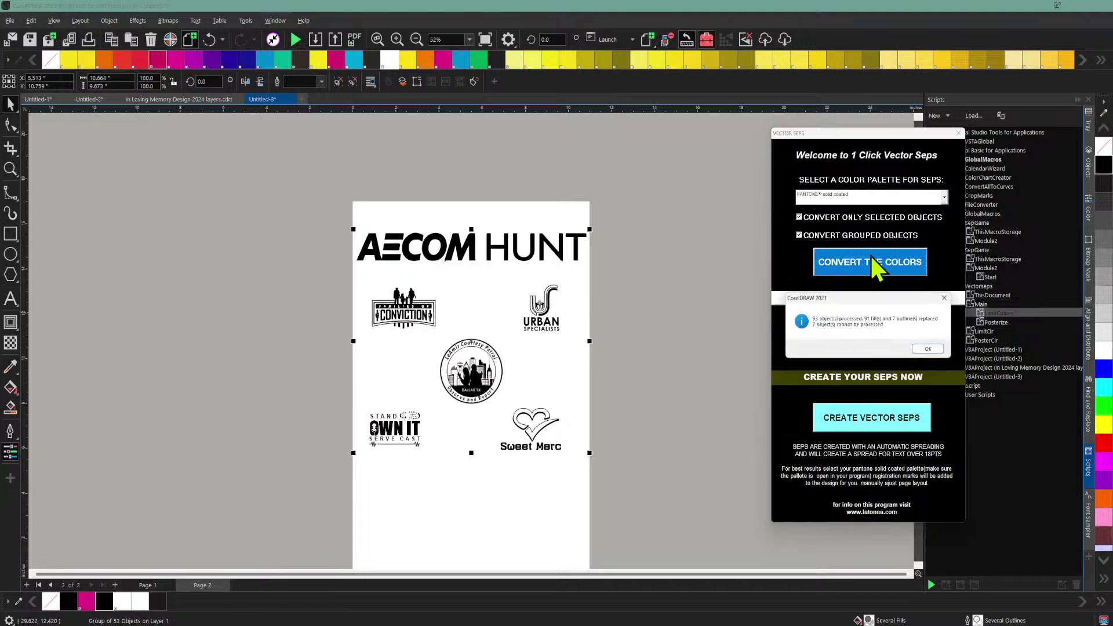
click(927, 348)
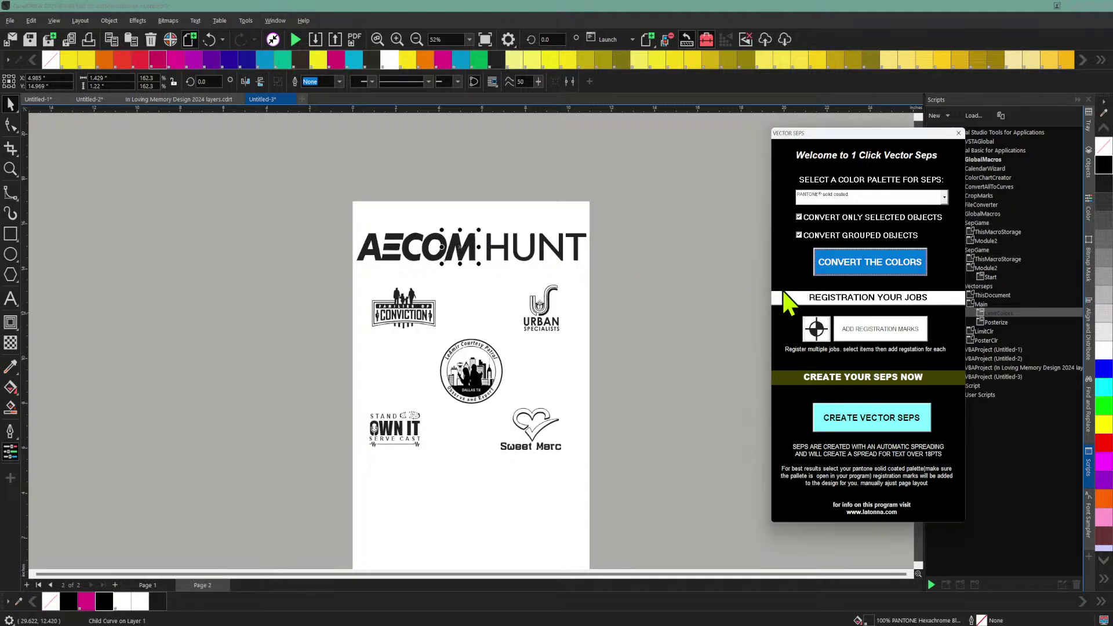
Step: Try to add registration marks with Vector Seps while only the AECOM letter M is selected, and discard them
click(872, 331)
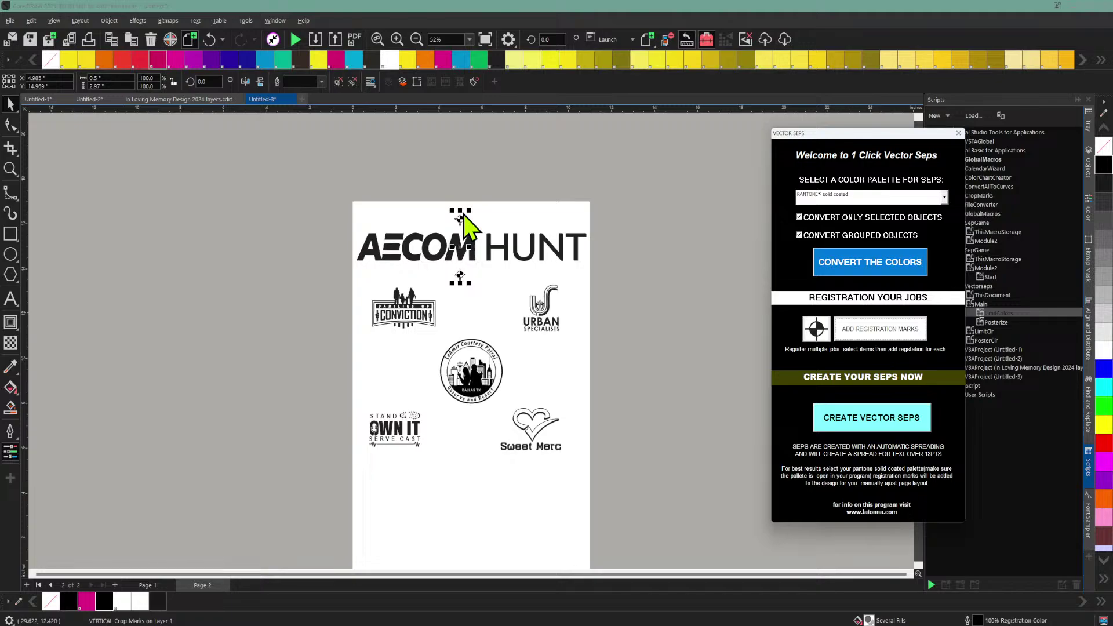
click(959, 133)
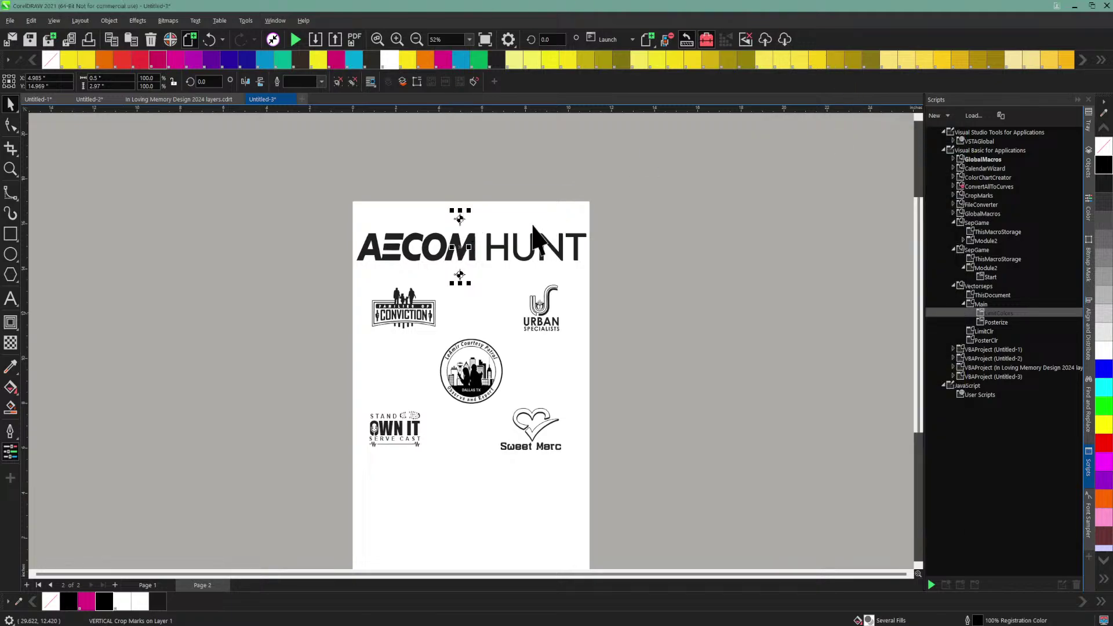
key(Escape)
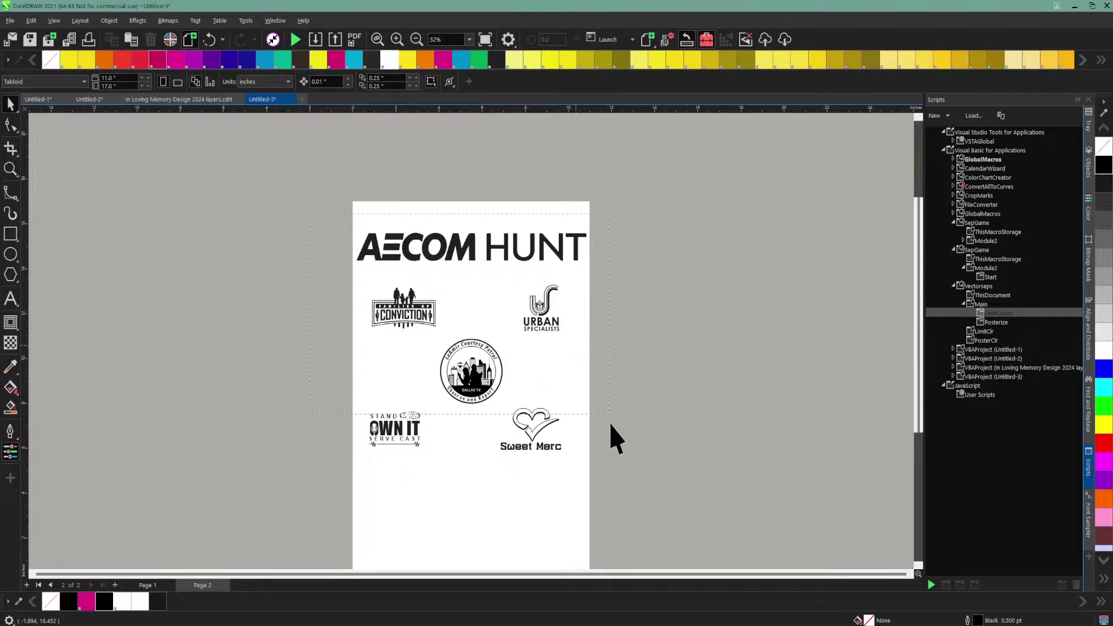
Step: Add registration marks to all the sponsor logos on Page 2 with Vector Seps, keeping the whole logo layout selected
key(ctrl+a)
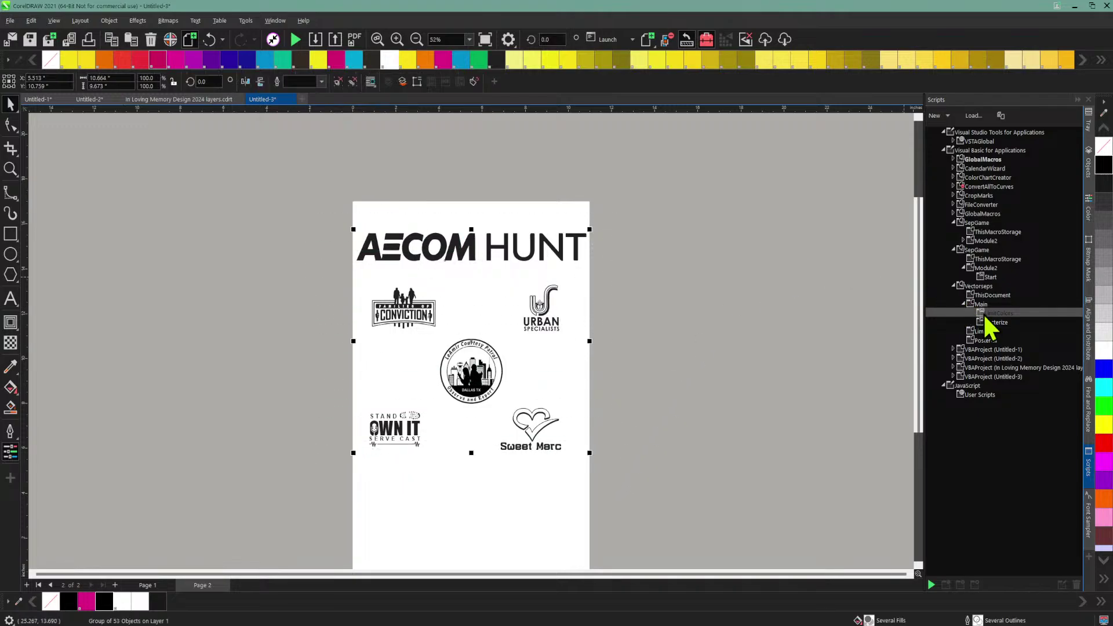
double_click(1000, 314)
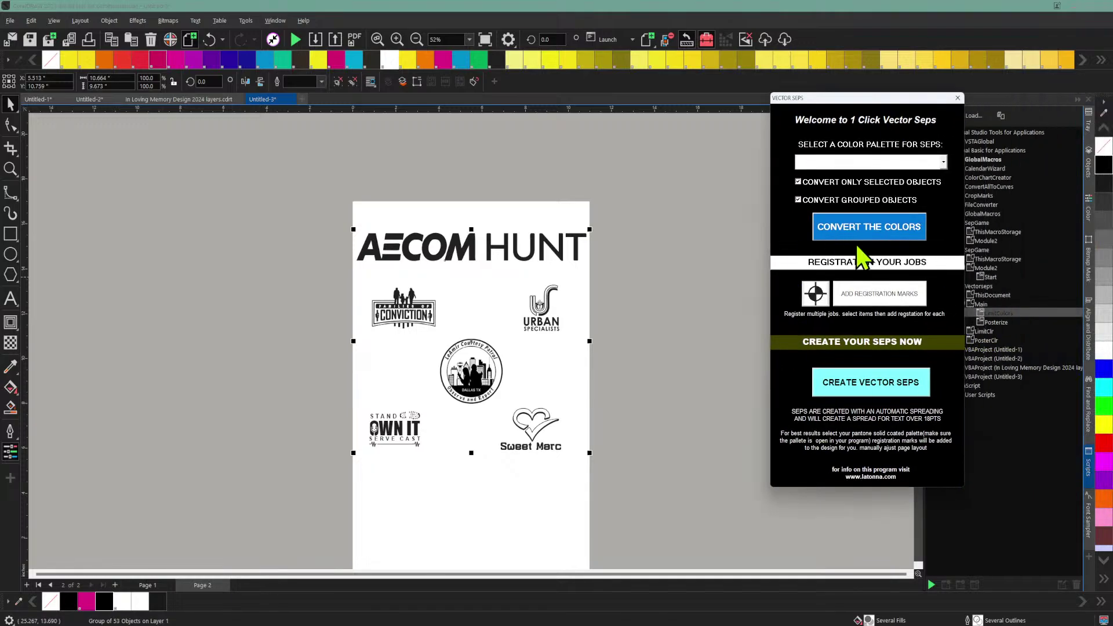
click(852, 296)
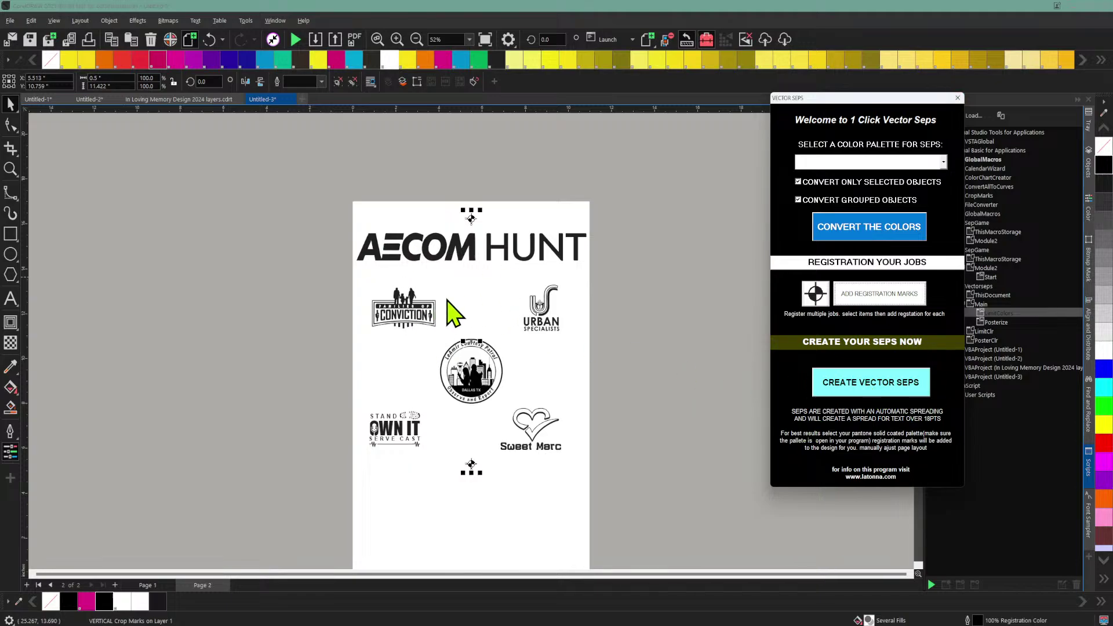
click(957, 97)
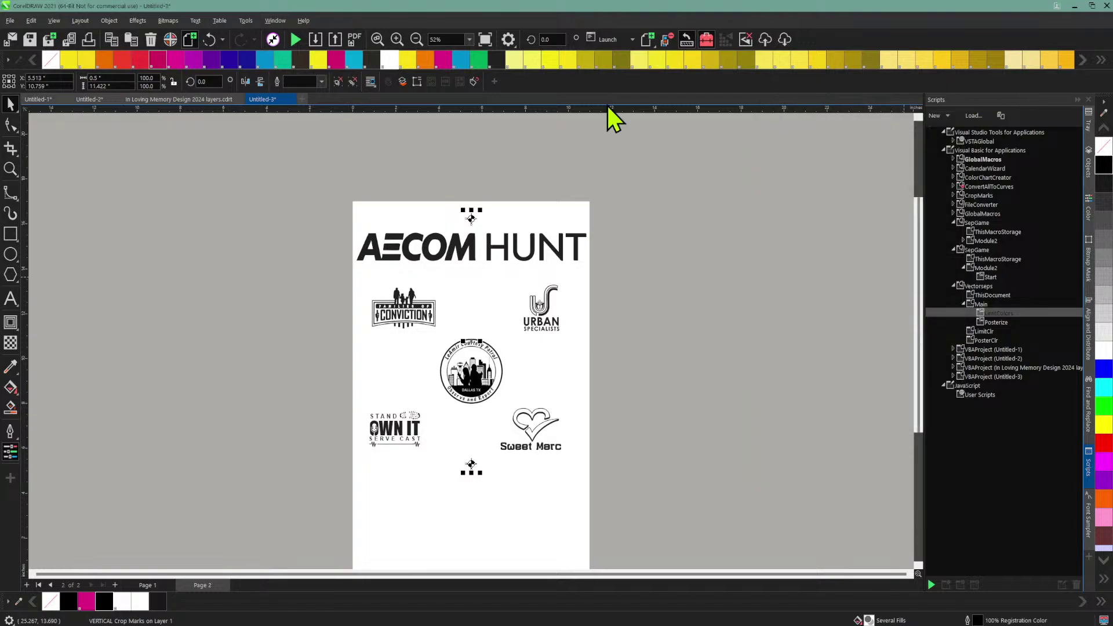
click(397, 45)
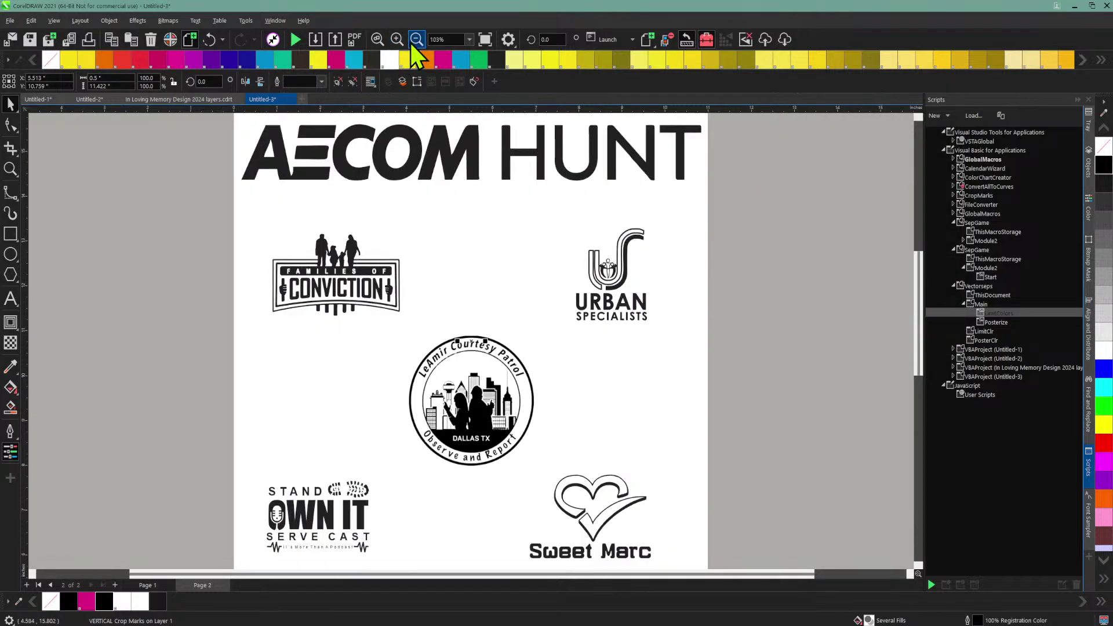
click(416, 40)
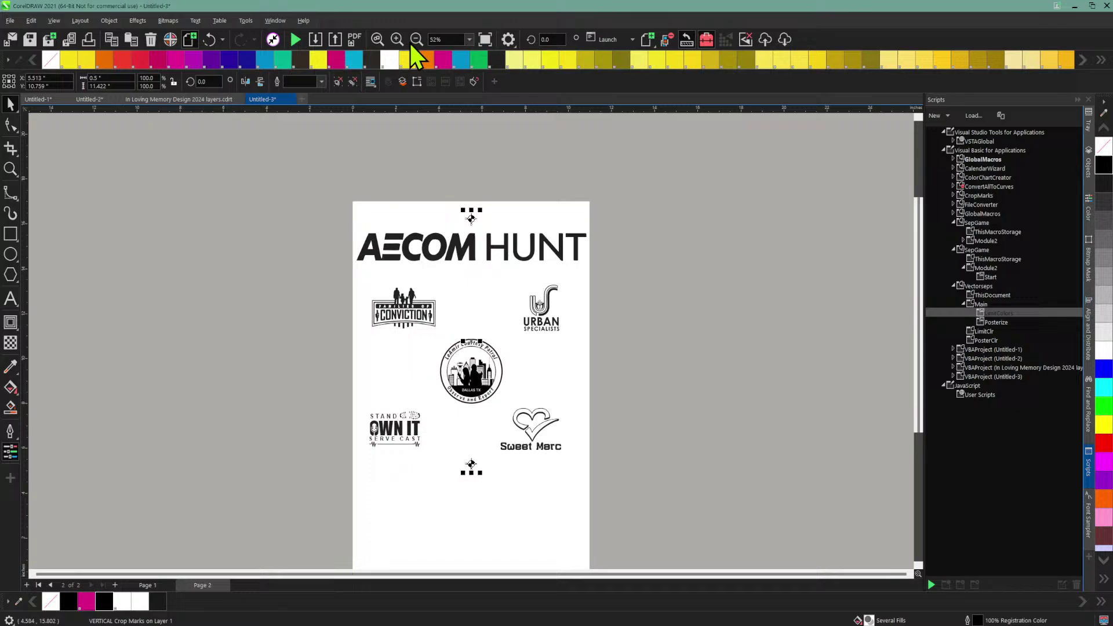
Step: Compare the slogan page with the sponsor logo page, and turn on Multipage View to show both together
click(147, 584)
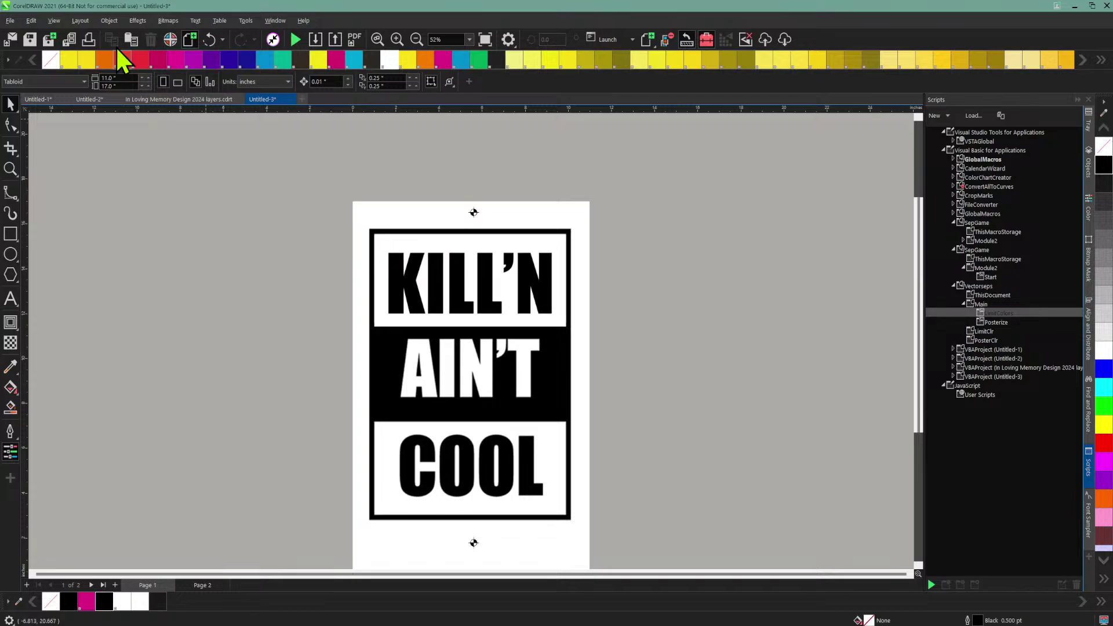
click(416, 40)
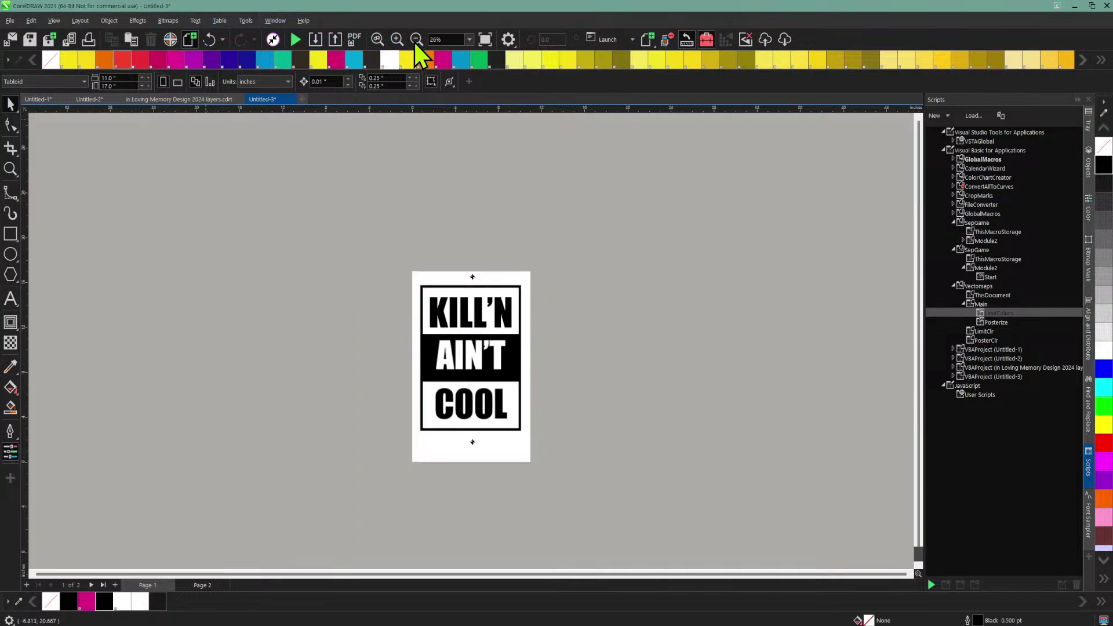
click(203, 583)
click(31, 22)
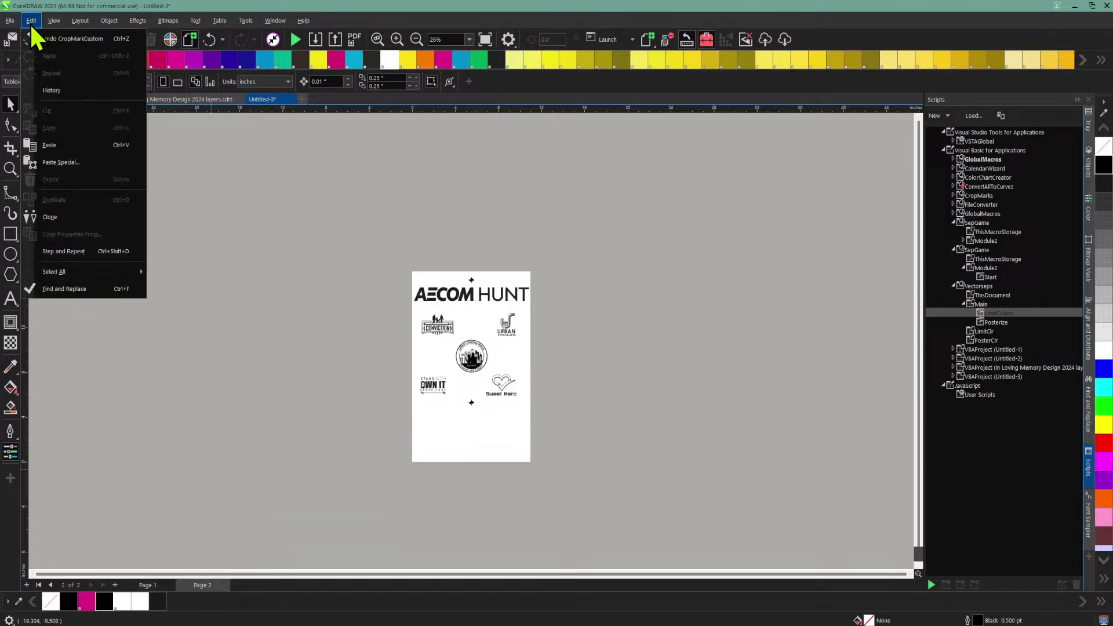
mouse_move(55, 19)
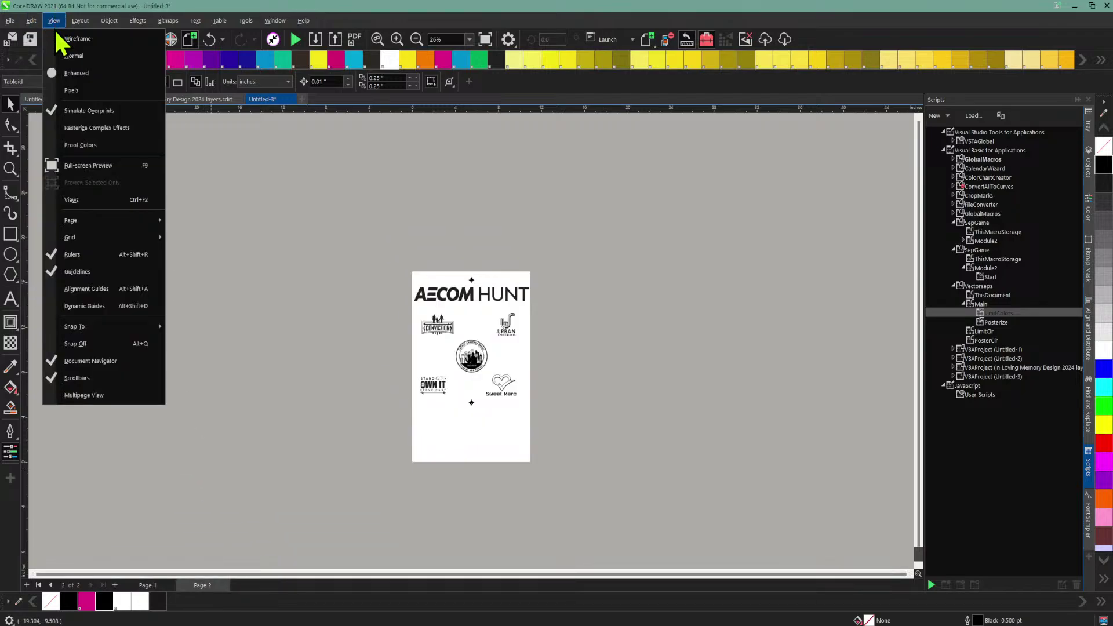
click(85, 396)
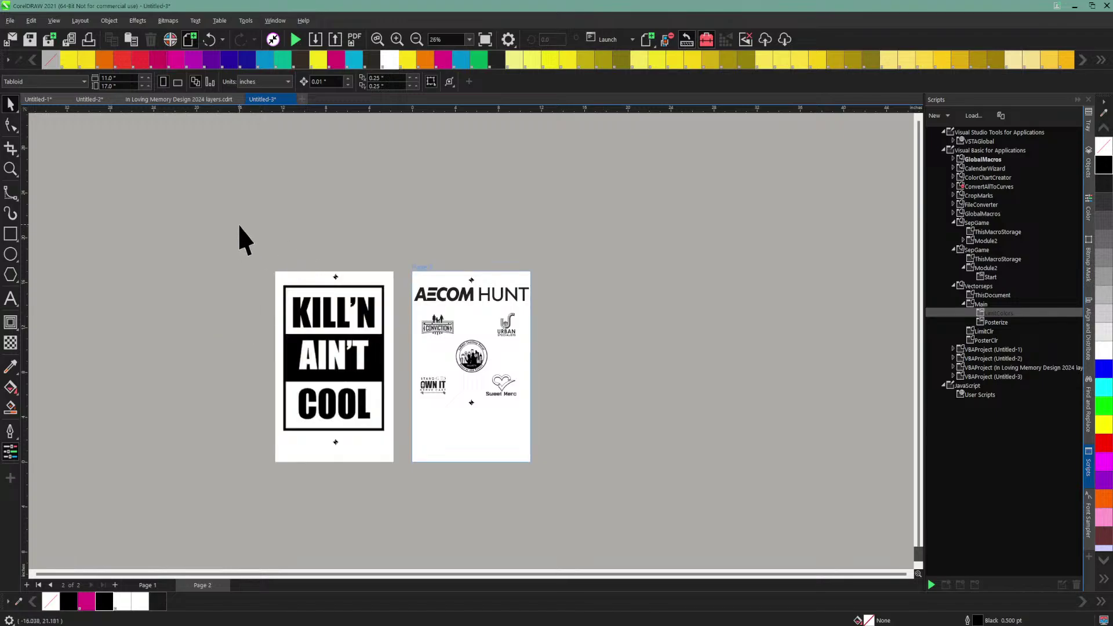
Step: Start saving the drawing and look through the existing designs in the Templates folder
click(10, 22)
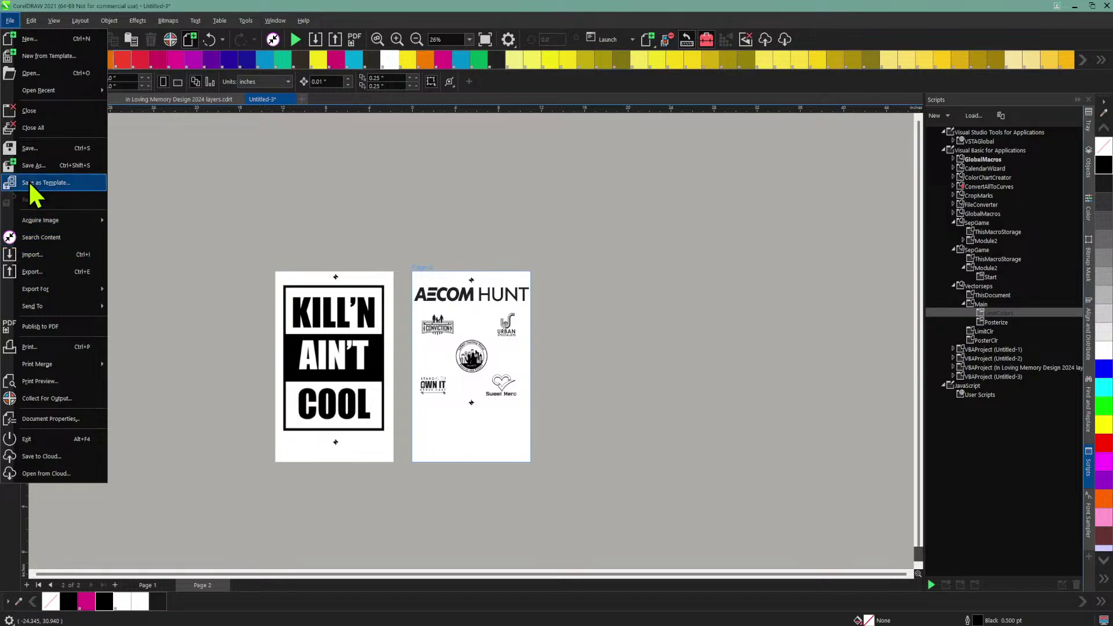
key(Escape)
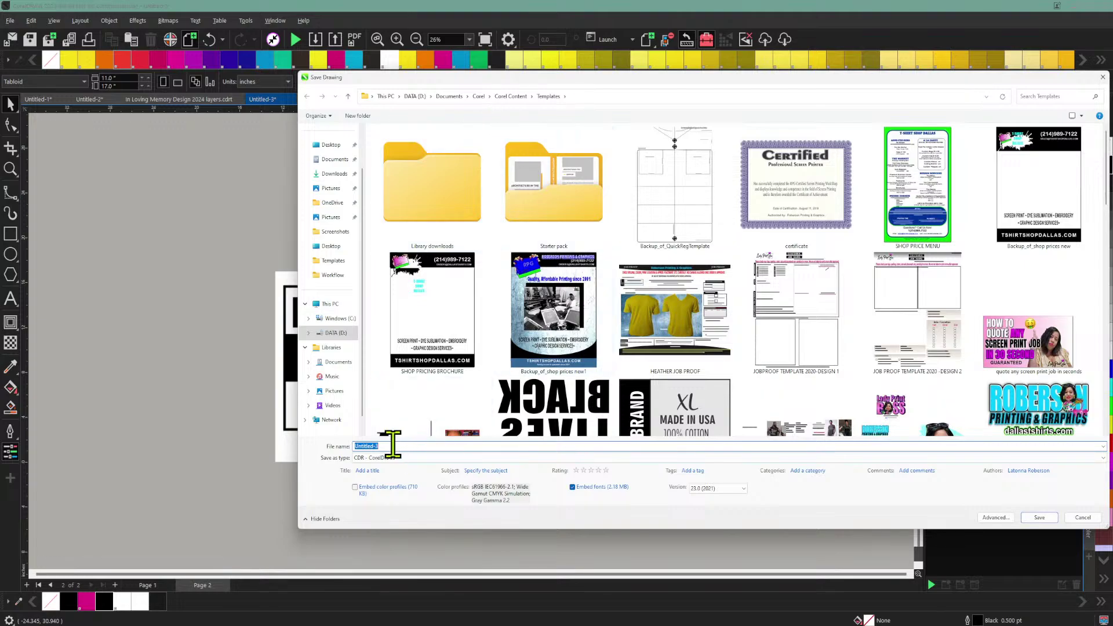
scroll(699, 322, down, 5)
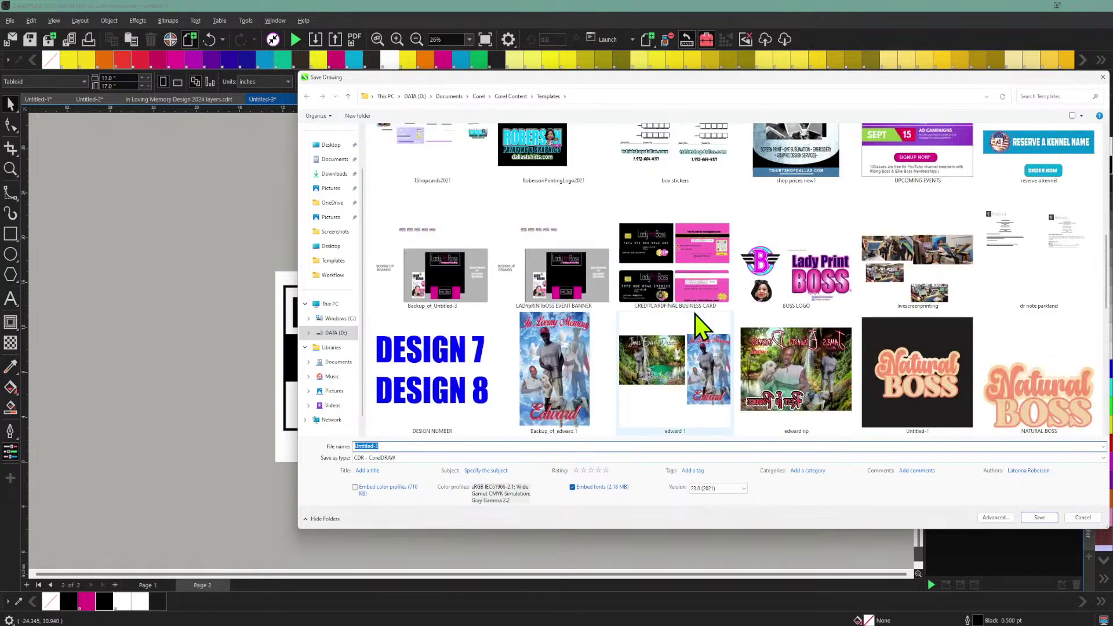
scroll(696, 315, down, 5)
scroll(694, 314, up, 5)
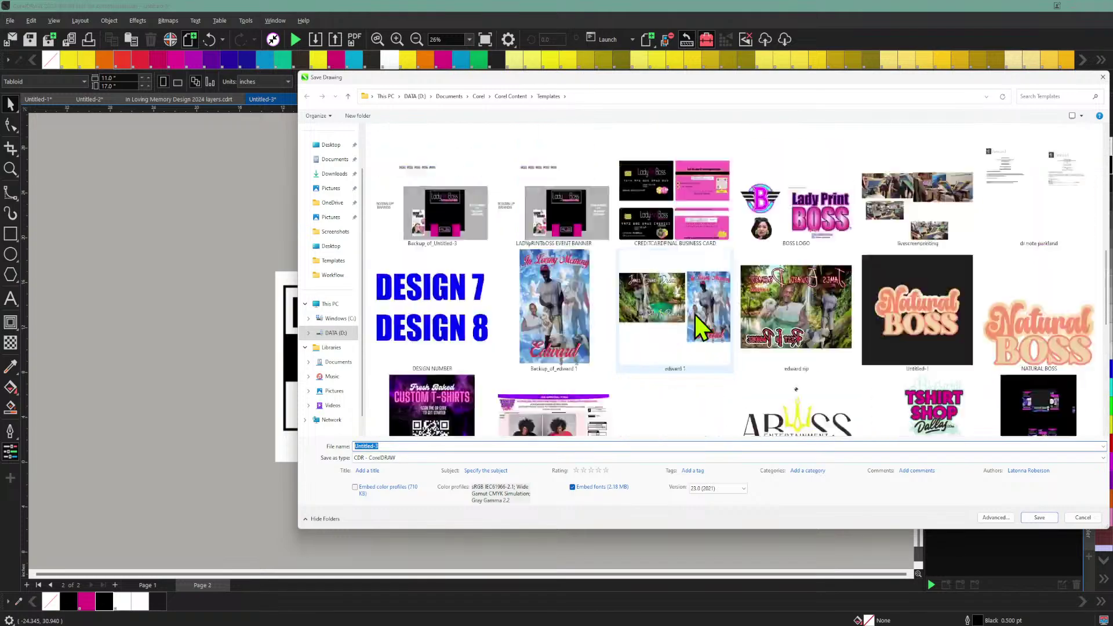
scroll(694, 315, up, 5)
scroll(701, 329, down, 10)
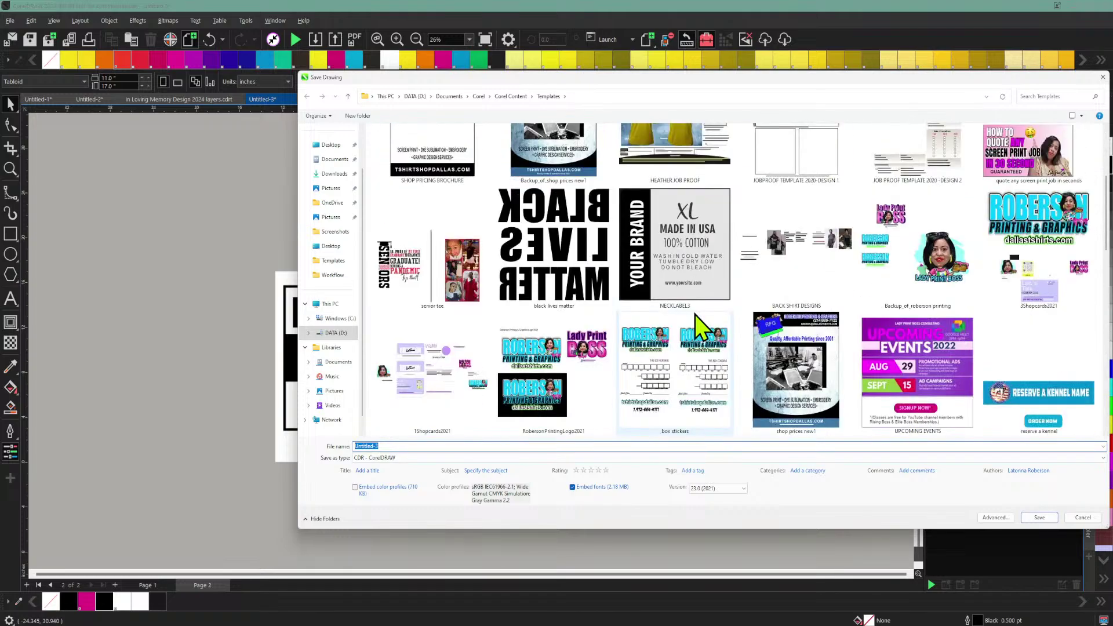
scroll(702, 329, down, 3)
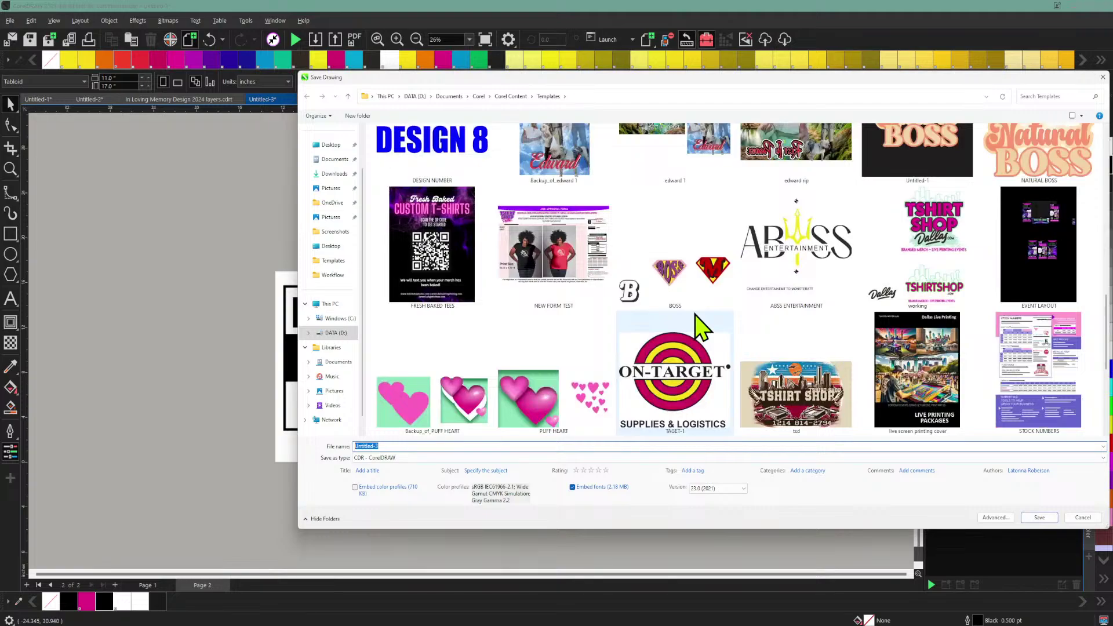
scroll(695, 314, down, 3)
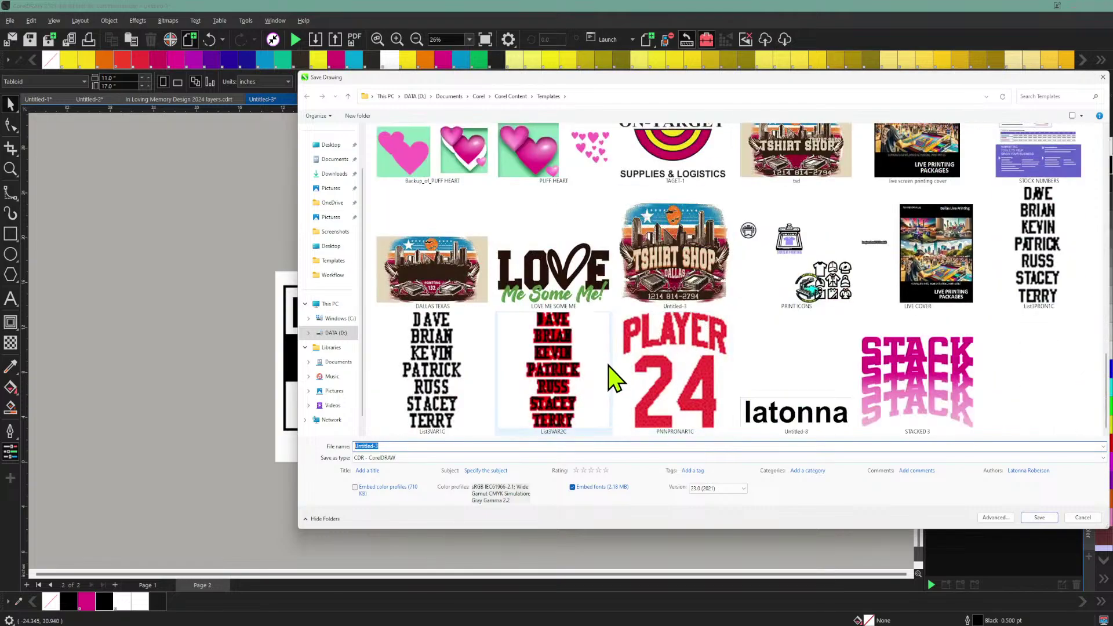
scroll(612, 378, up, 6)
scroll(614, 378, up, 5)
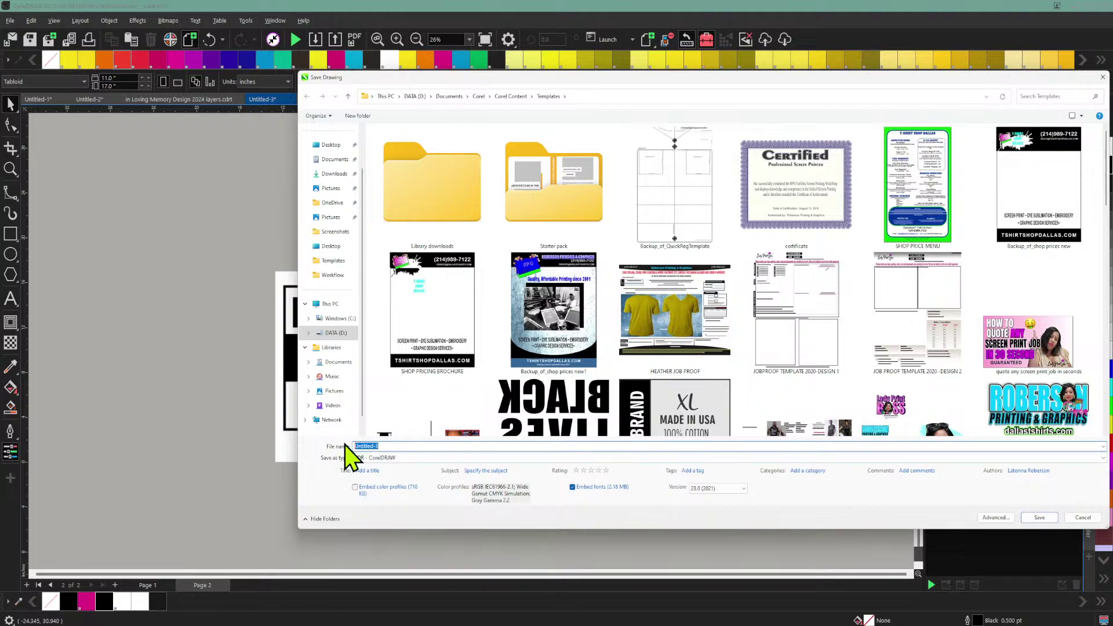
Step: Save the drawing in the Templates folder as a CorelDRAW file named KILIN AINT COOL SCREENS
text(KIL)
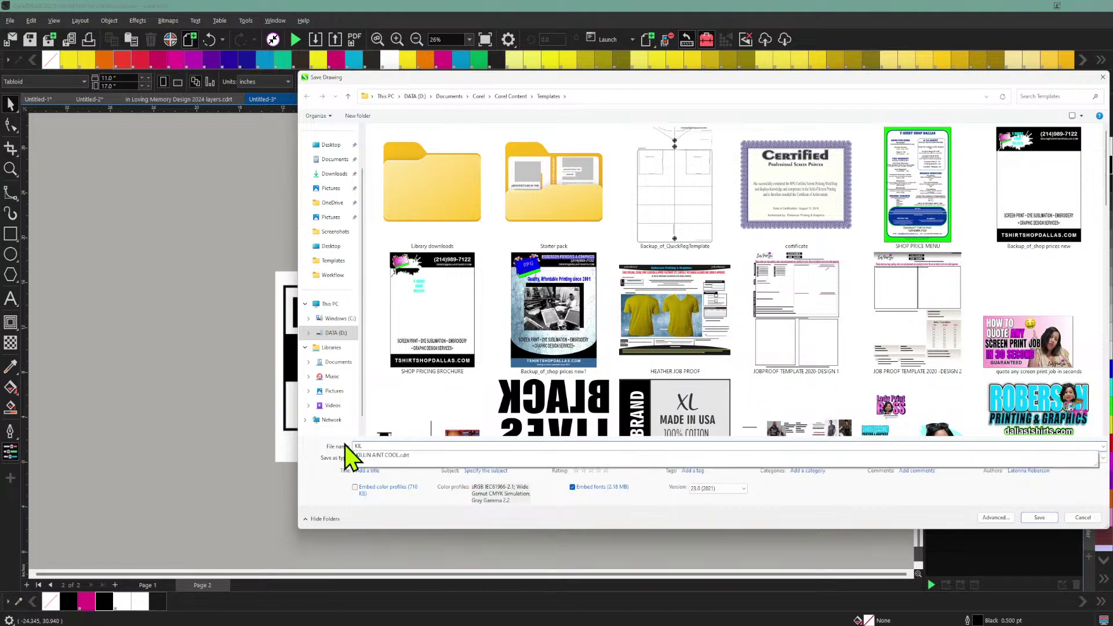
text(IN AINT)
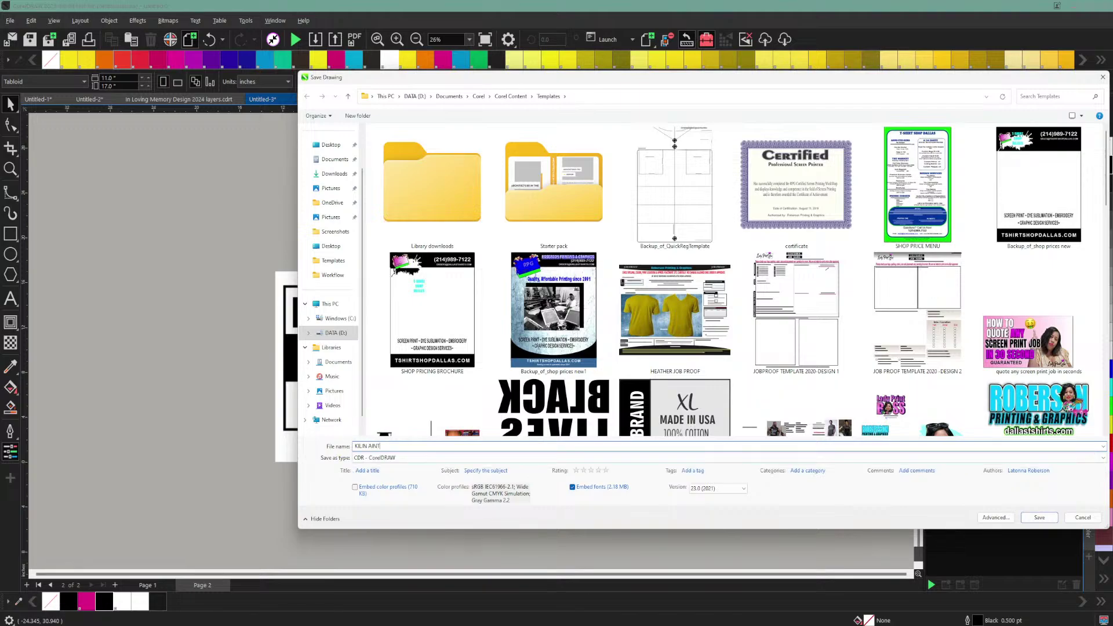
text( COOL FRONT AN)
key(BackSpace)
key(BackSpace)
key(BackSpace)
key(BackSpace)
key(BackSpace)
key(BackSpace)
key(BackSpace)
key(BackSpace)
text(SCREENS)
click(1037, 519)
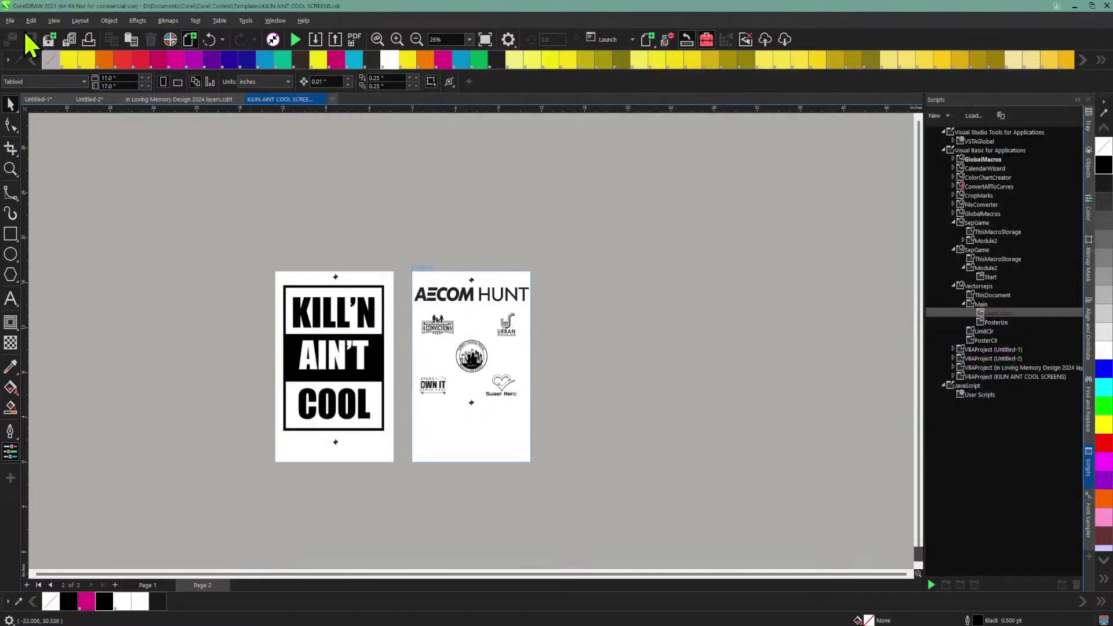
Step: Review the print settings and page preview for the saved document, and leave without printing
click(10, 20)
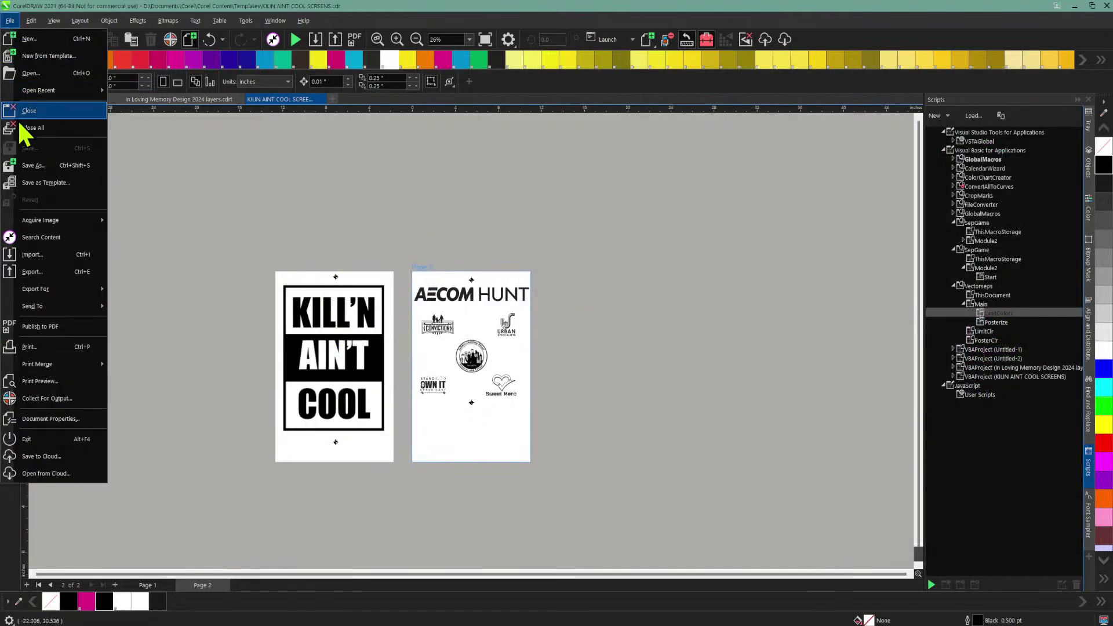
click(24, 346)
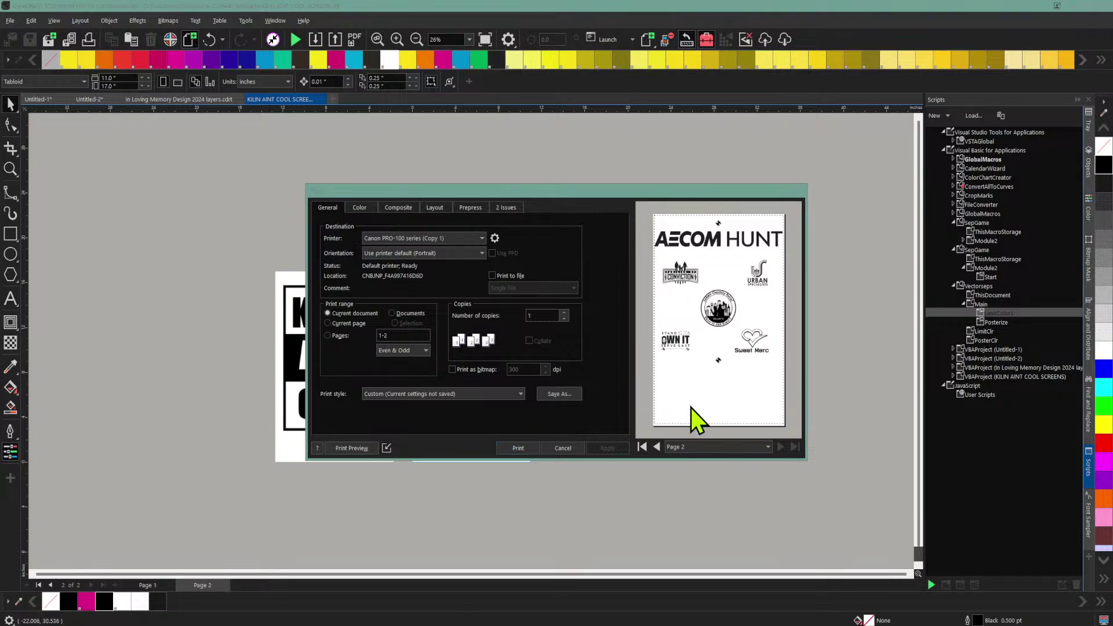
click(559, 450)
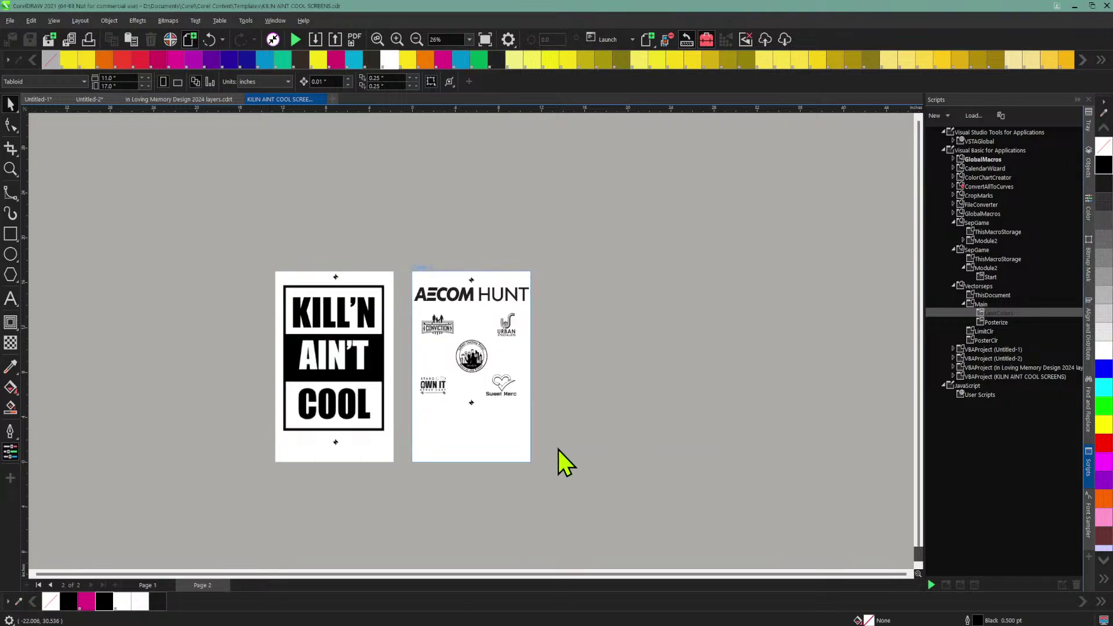
Step: Examine the round LeAmir Courtesy Patrol logo up close, checking its lettering, ring outlines, skyline and silhouettes
click(398, 43)
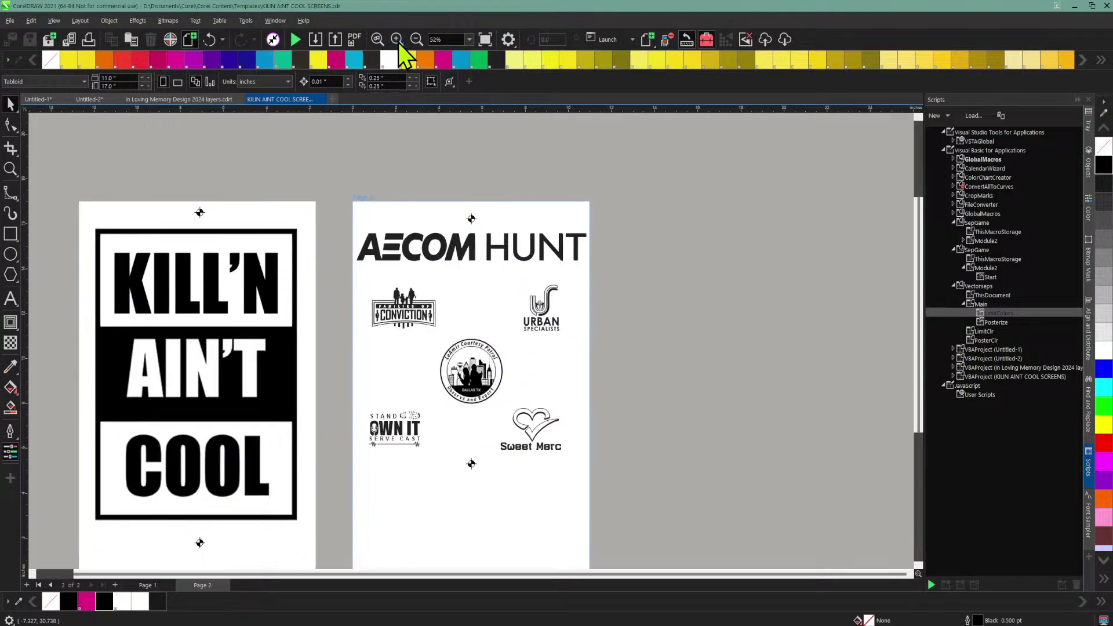
click(398, 43)
click(398, 43)
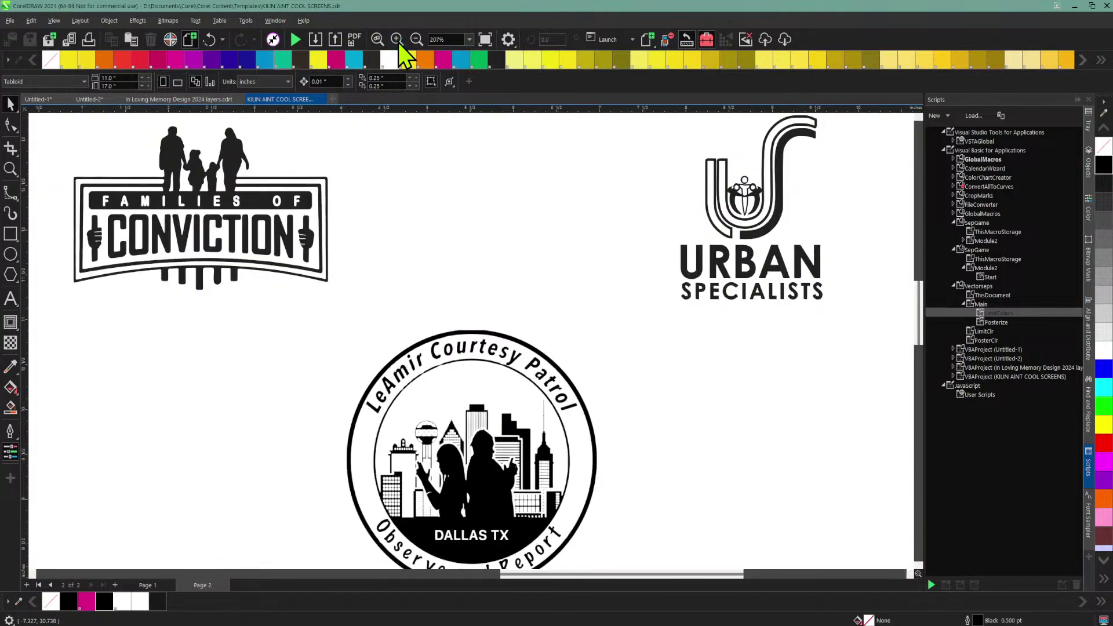
scroll(621, 427, down, 1)
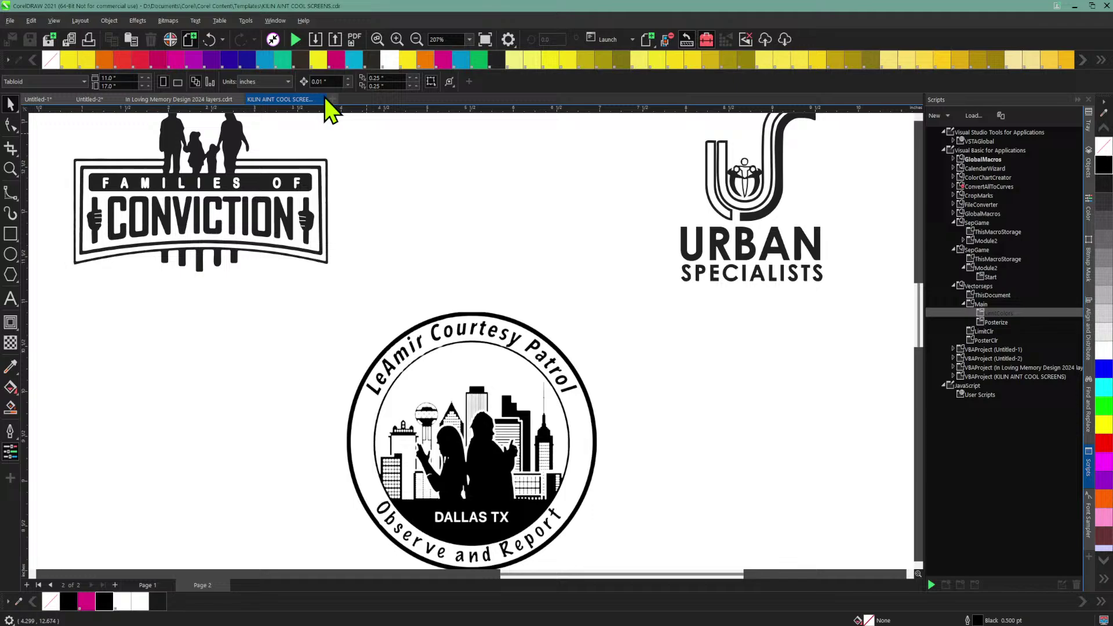
click(397, 42)
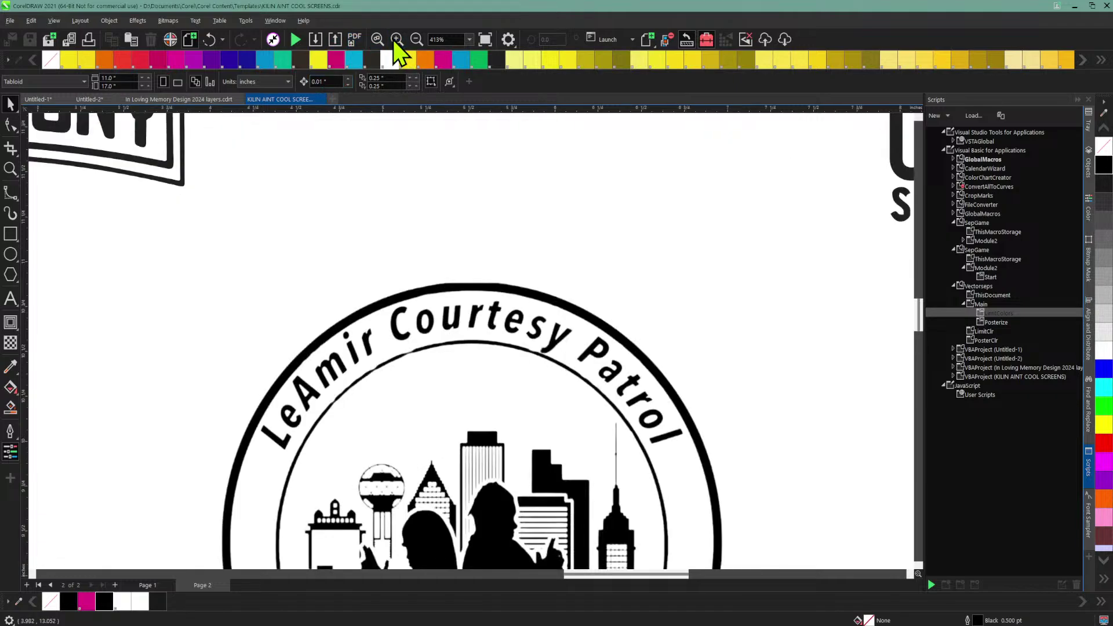
click(397, 42)
scroll(586, 374, down, 1)
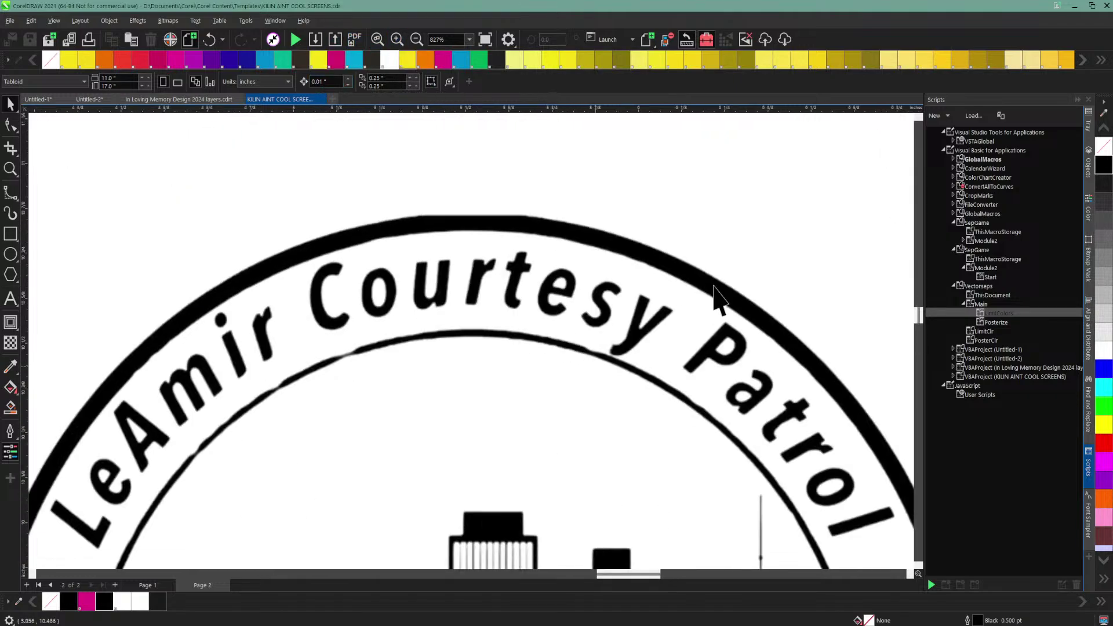
drag(919, 315, 919, 329)
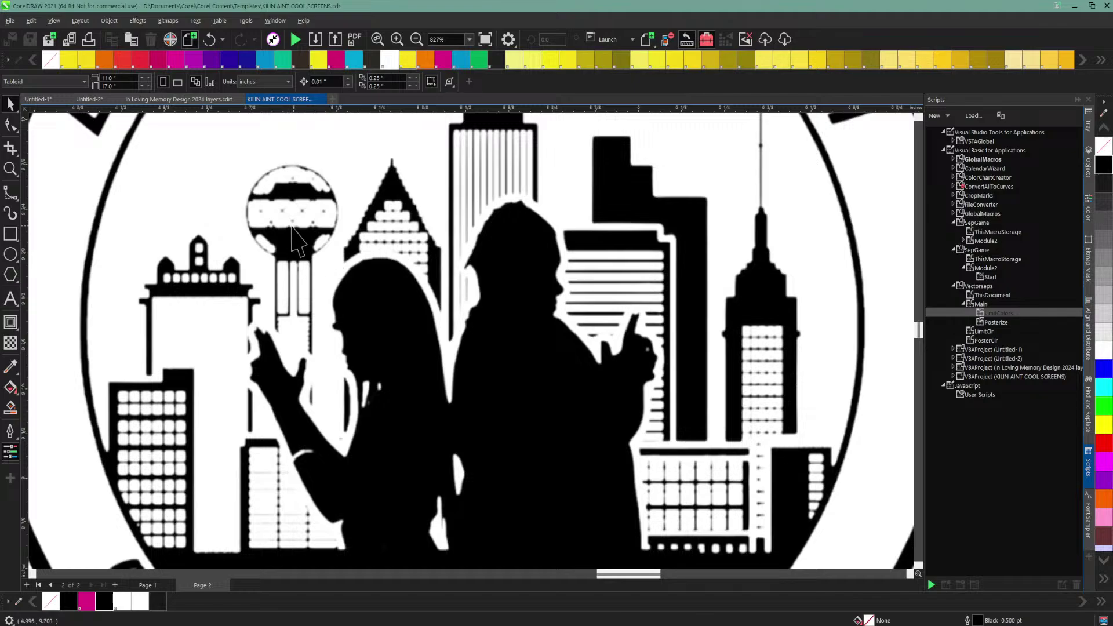
click(416, 39)
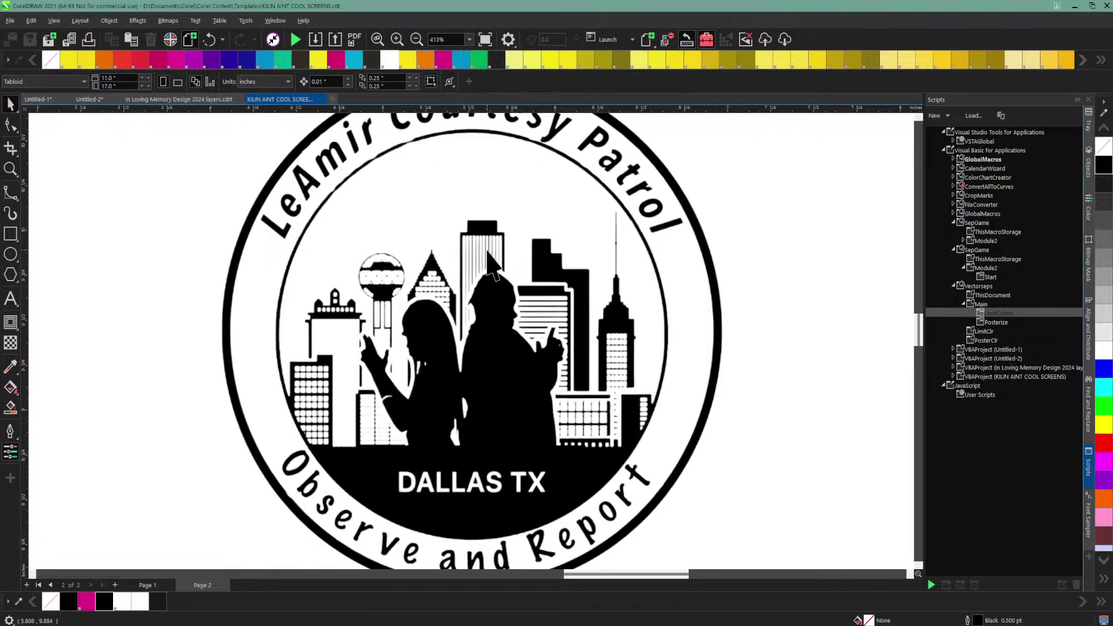
click(11, 193)
click(20, 201)
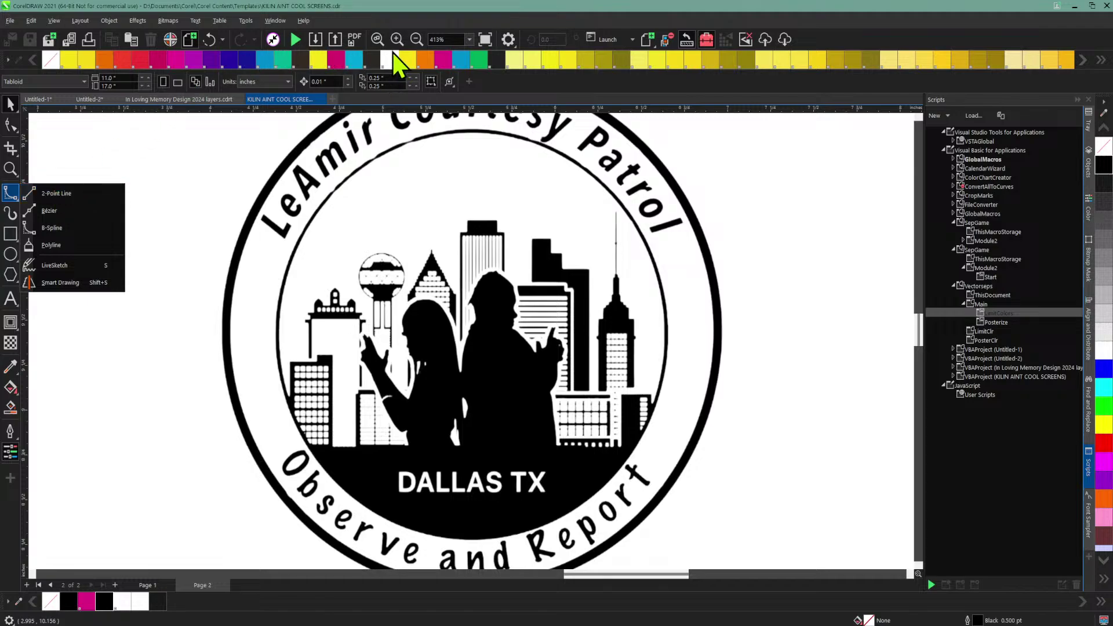
click(414, 40)
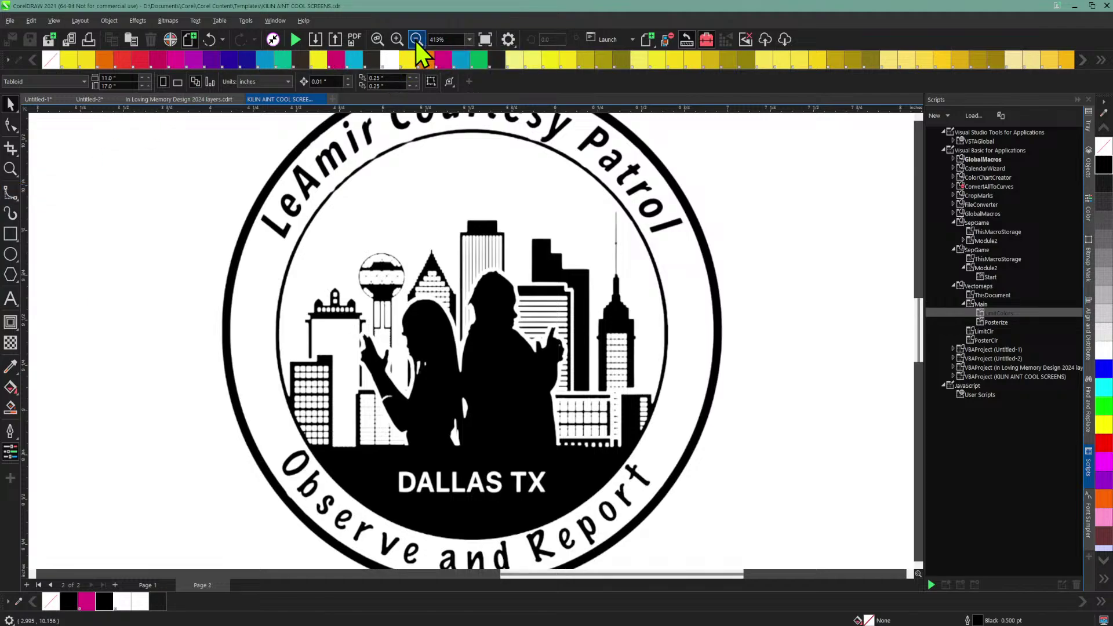
click(416, 39)
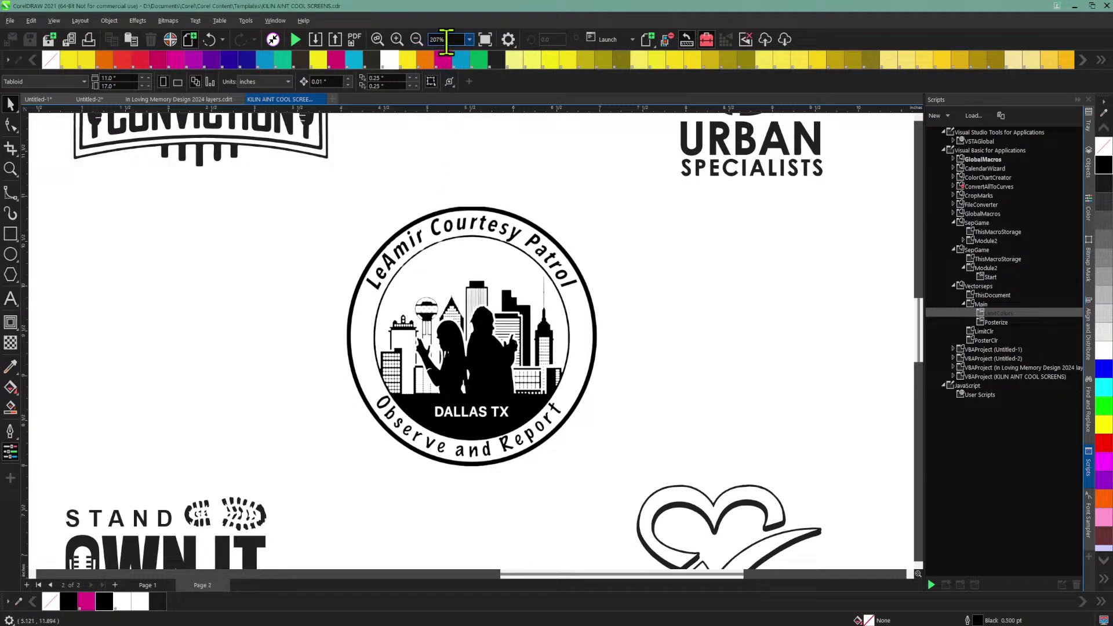
Step: Apply the Canon PRO-100 printer's 11x17 screens preset with manual color adjustment, and check the color options for the print job
click(10, 20)
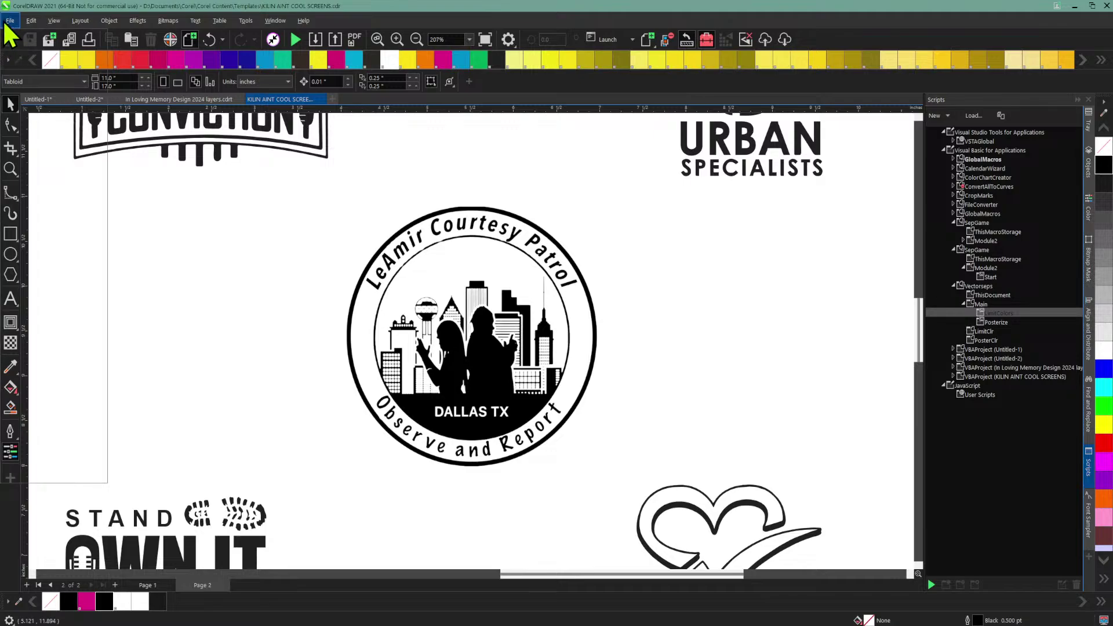
click(29, 347)
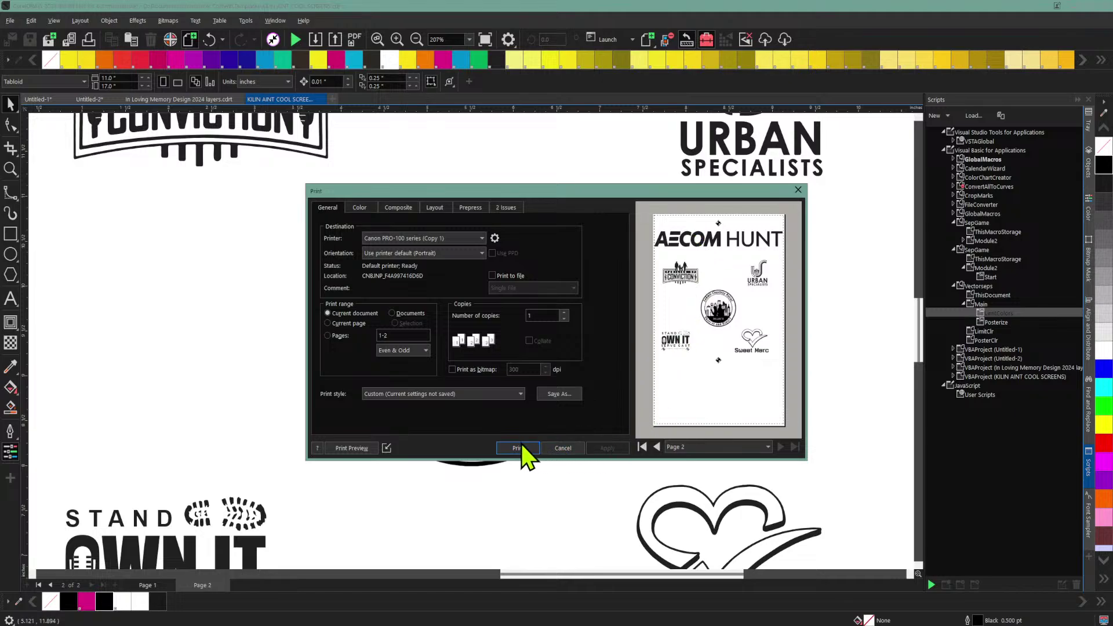
click(494, 238)
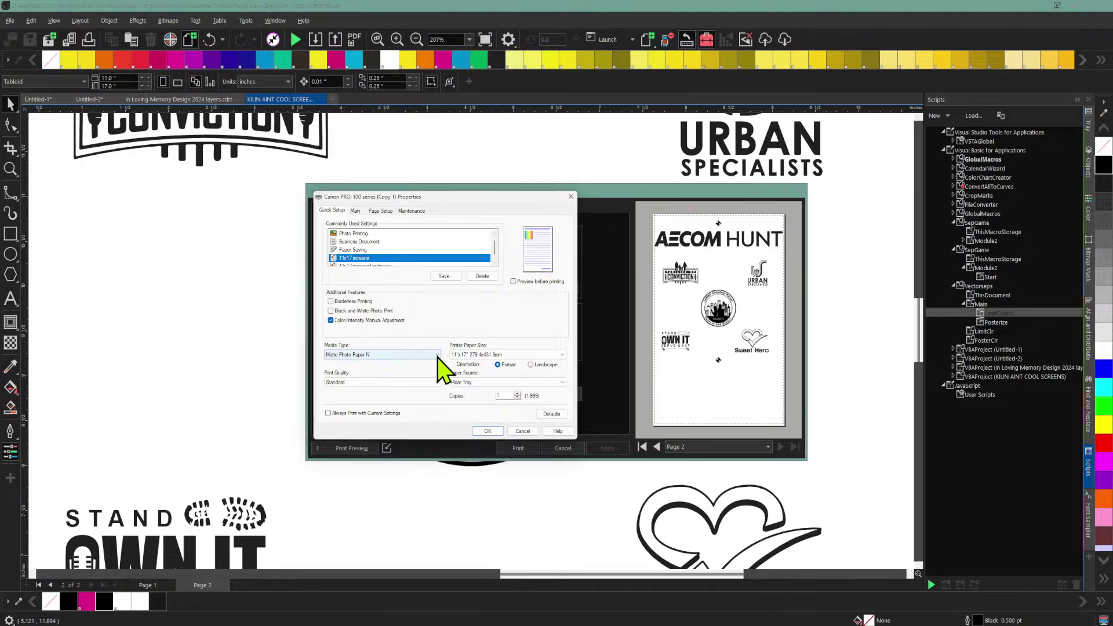
click(372, 320)
click(346, 321)
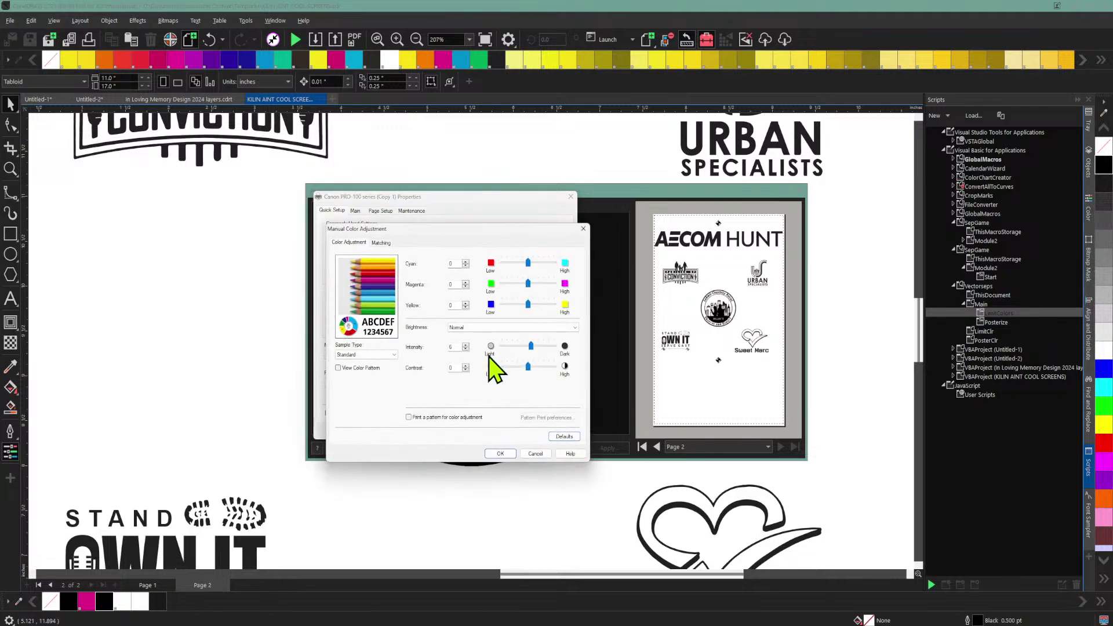
click(499, 453)
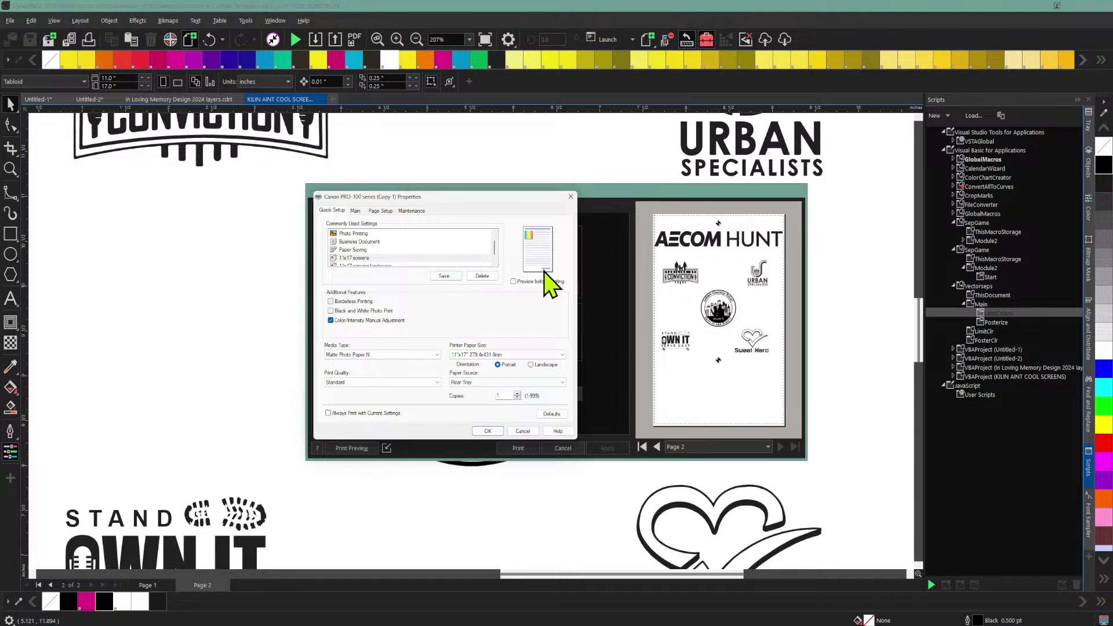
click(487, 430)
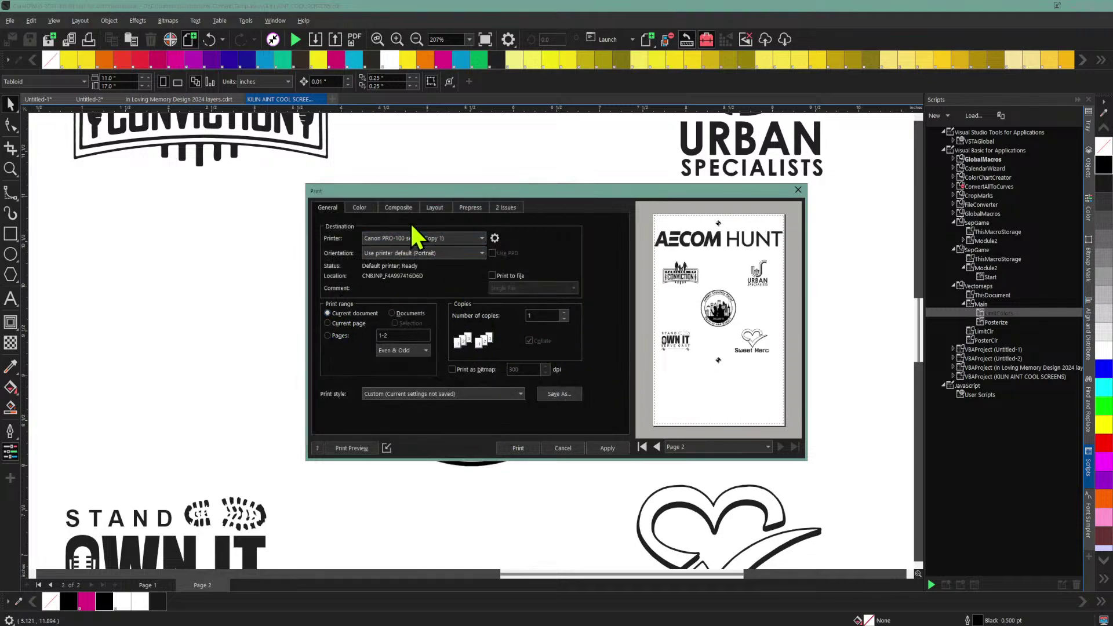
click(359, 208)
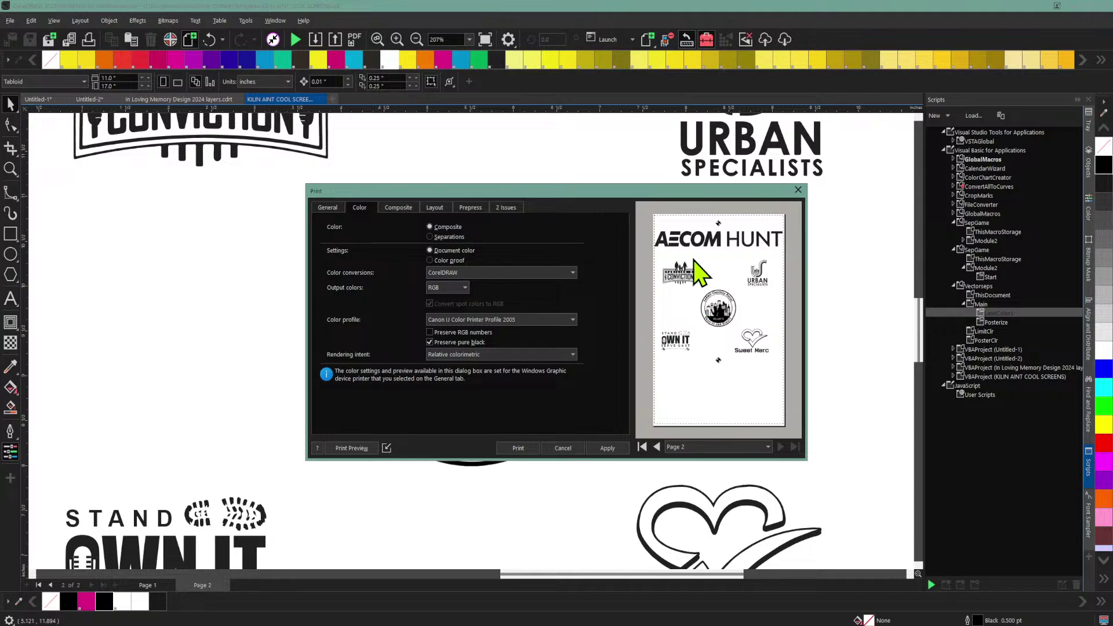
Step: Preview both pages, the slogan and the sponsor logos, and send the document to print from the preview
click(363, 451)
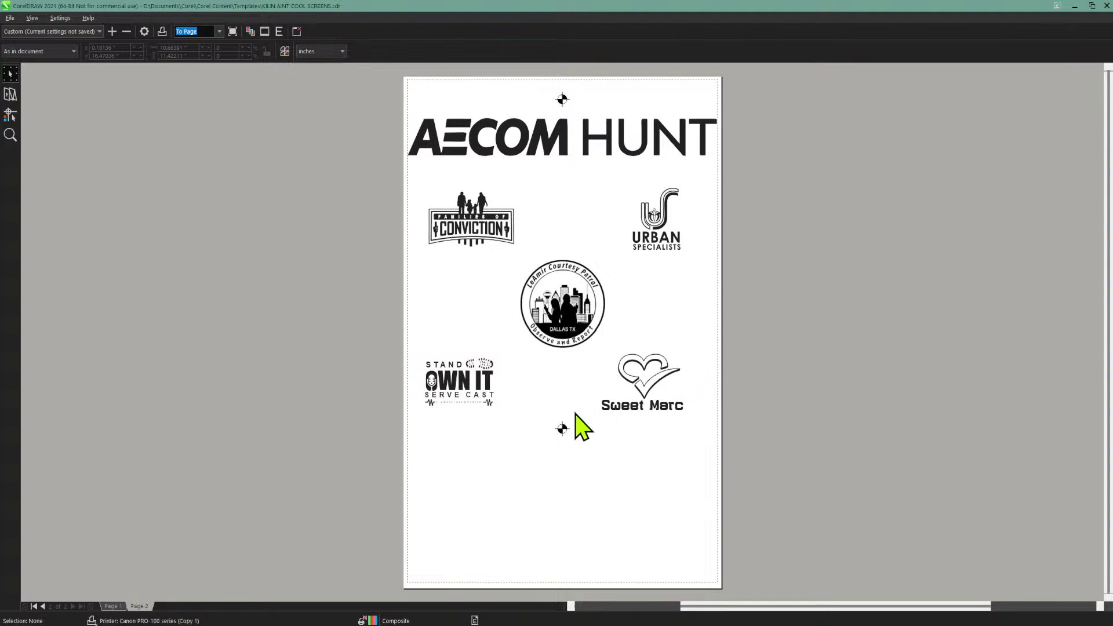
click(10, 18)
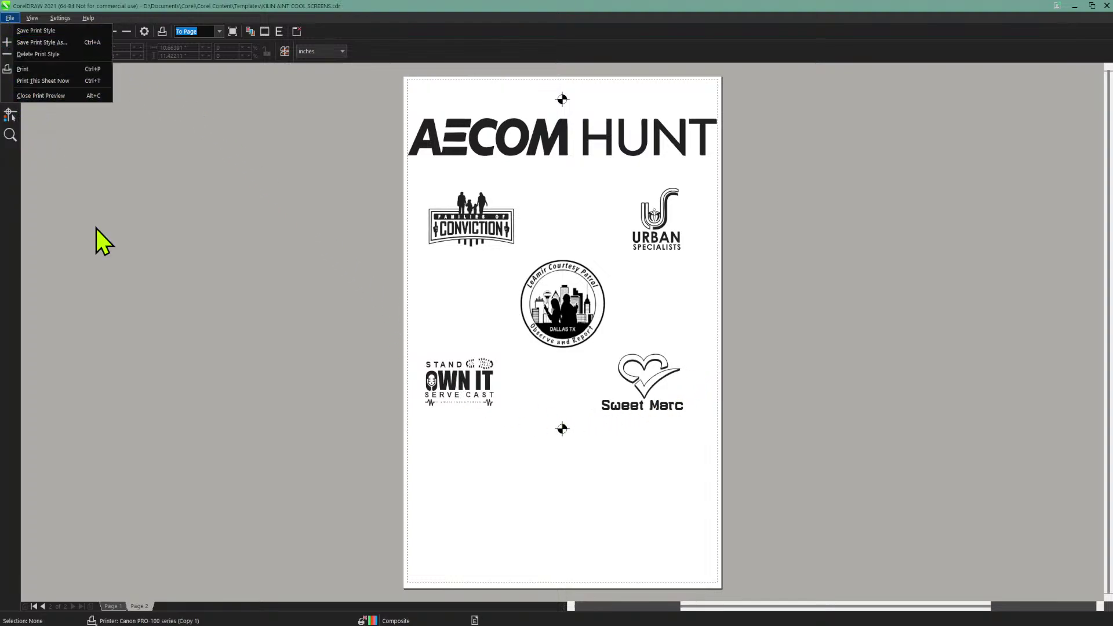
click(112, 606)
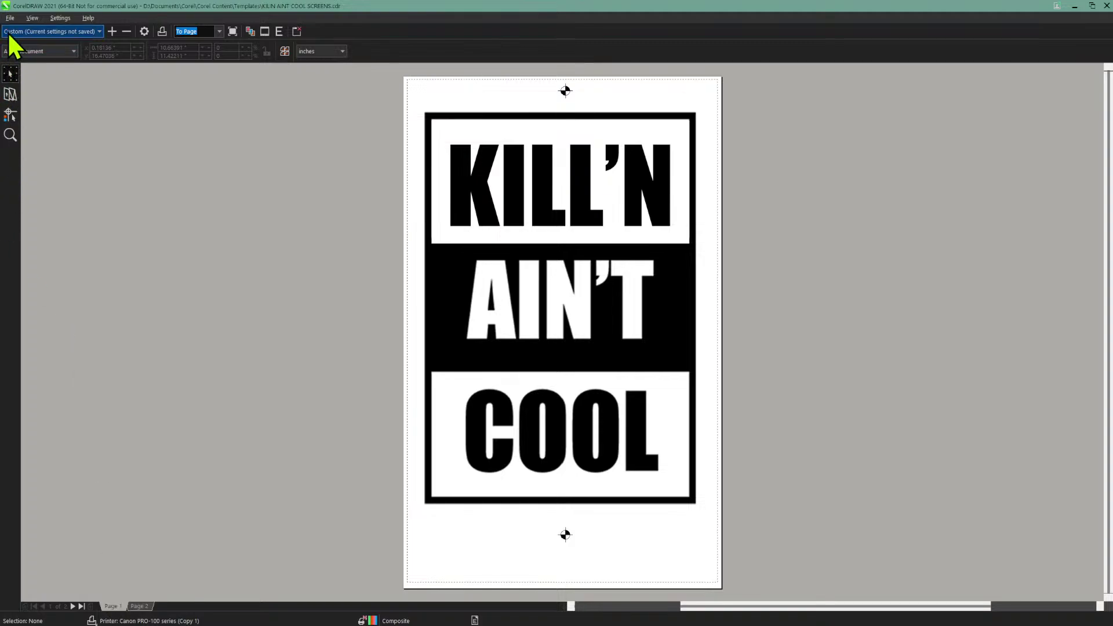
click(131, 606)
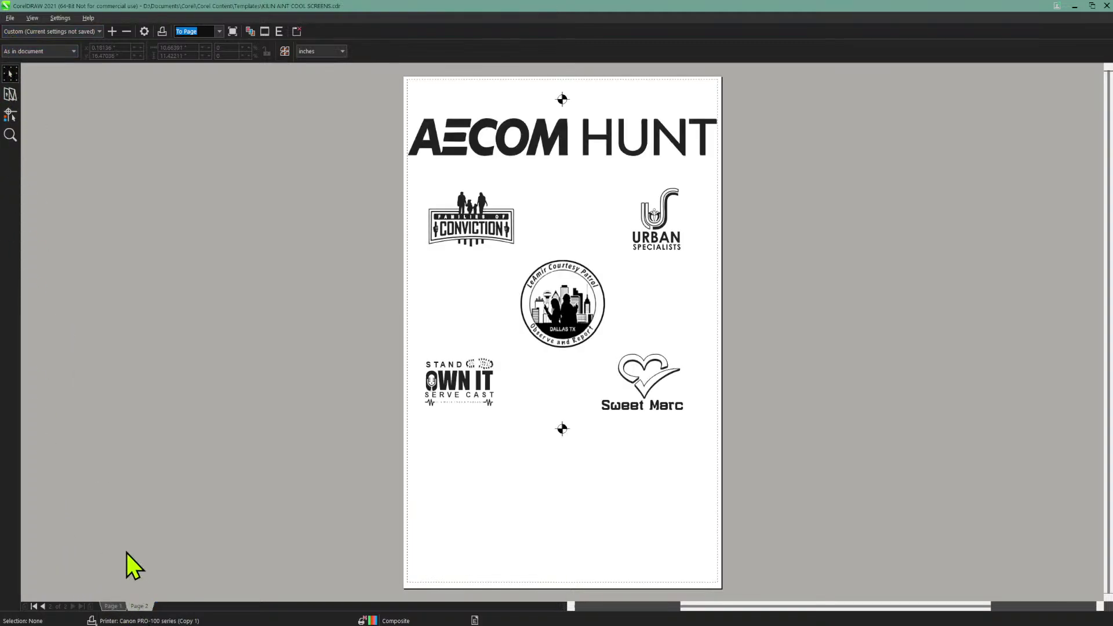
click(10, 18)
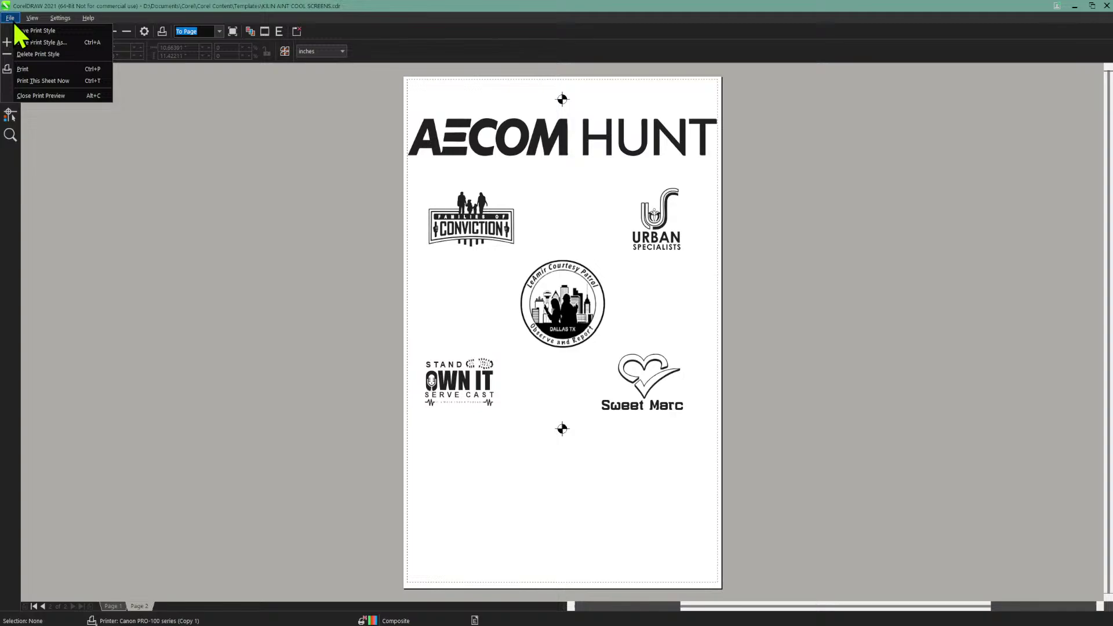
click(21, 73)
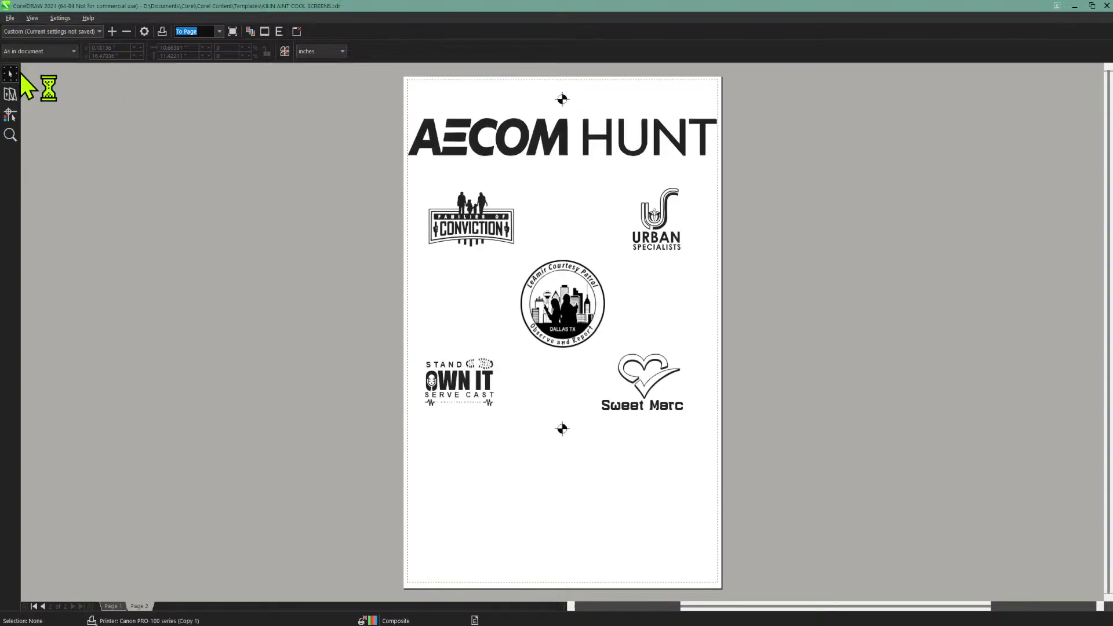